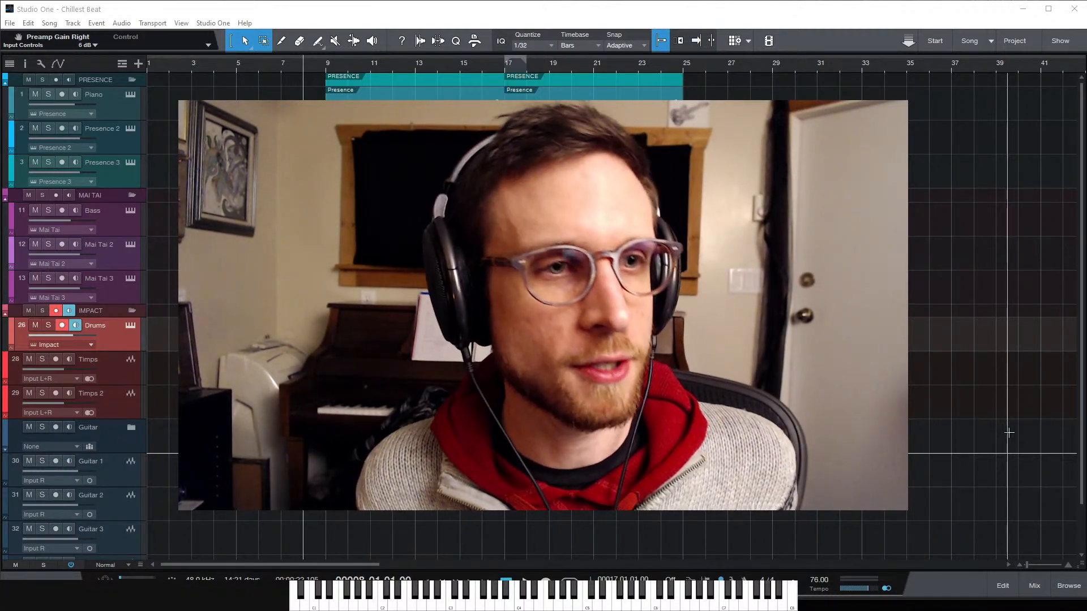
Step: Set the arrangement's quantize value to 1/16 and play the song through from bar 8
{"action": "left_click", "coordinate": [536, 45]}
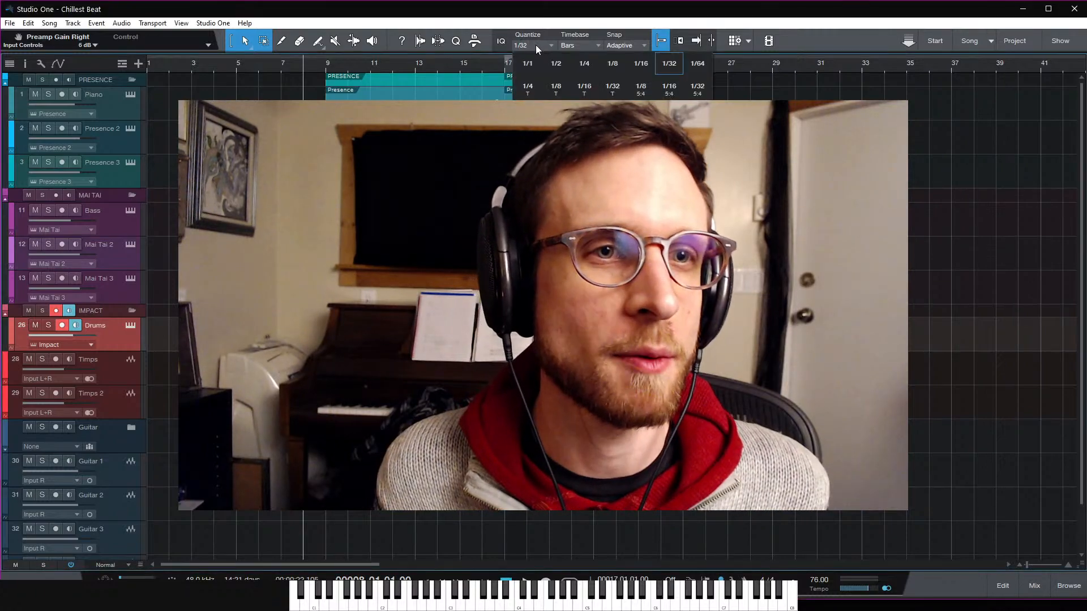
{"action": "left_click", "coordinate": [641, 63]}
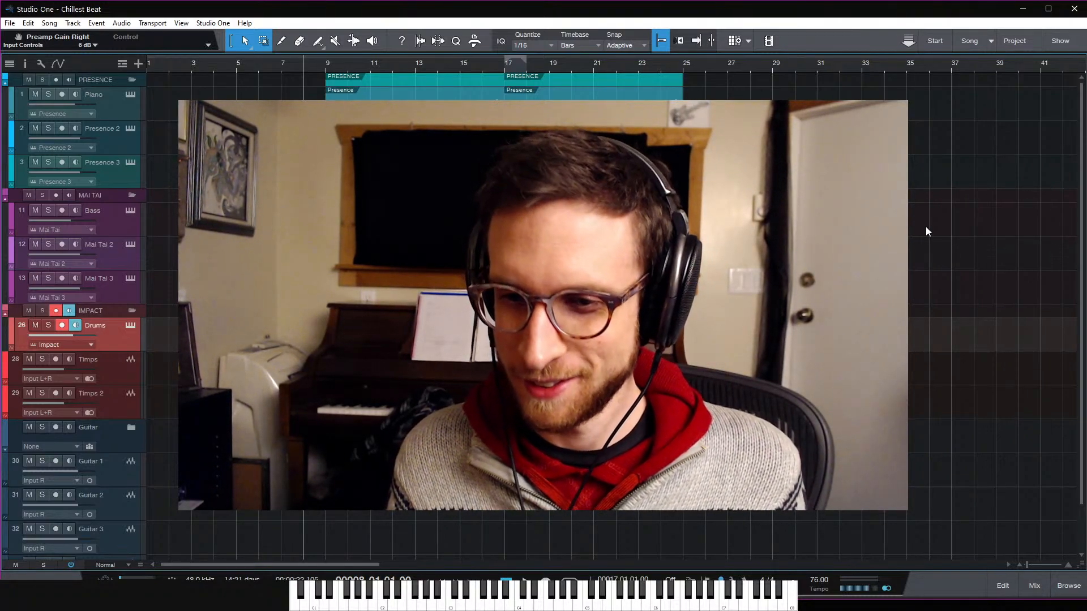
{"action": "key", "text": "space"}
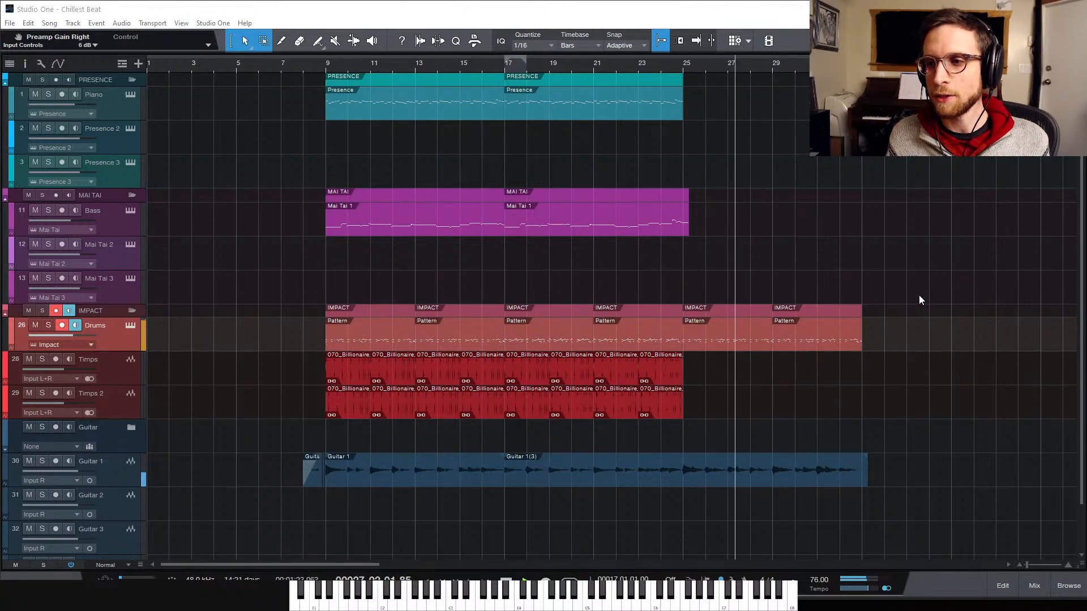
{"action": "left_click", "coordinate": [925, 470]}
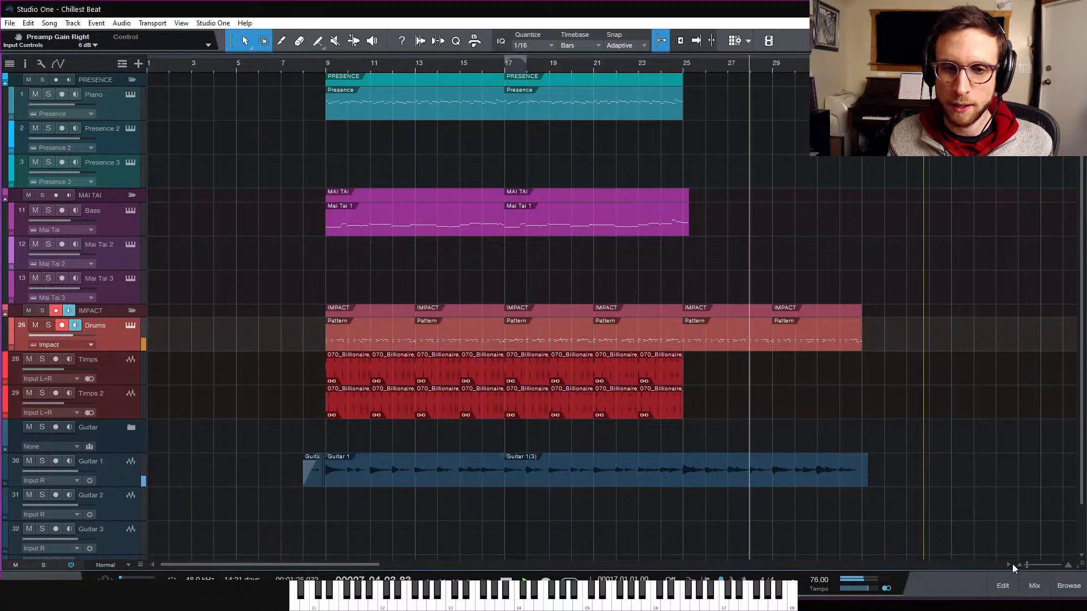
Step: Raise the input gain of the MixBus limiter to 4.77 dB while playing the song from bar 9
{"action": "left_click", "coordinate": [1034, 587]}
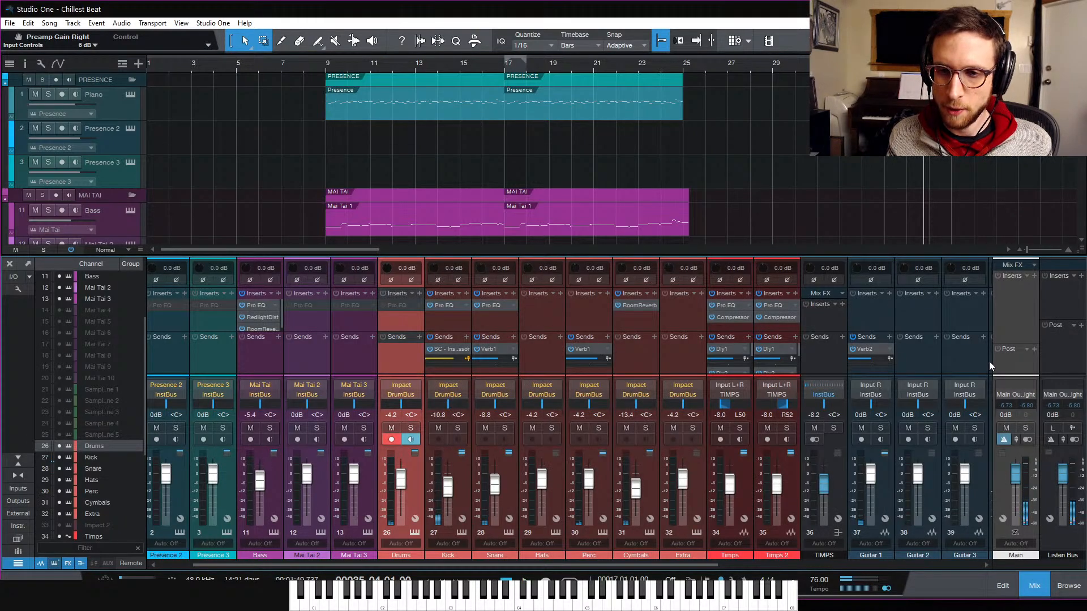
{"action": "scroll", "coordinate": [951, 344], "scroll_direction": "right", "scroll_amount": 6}
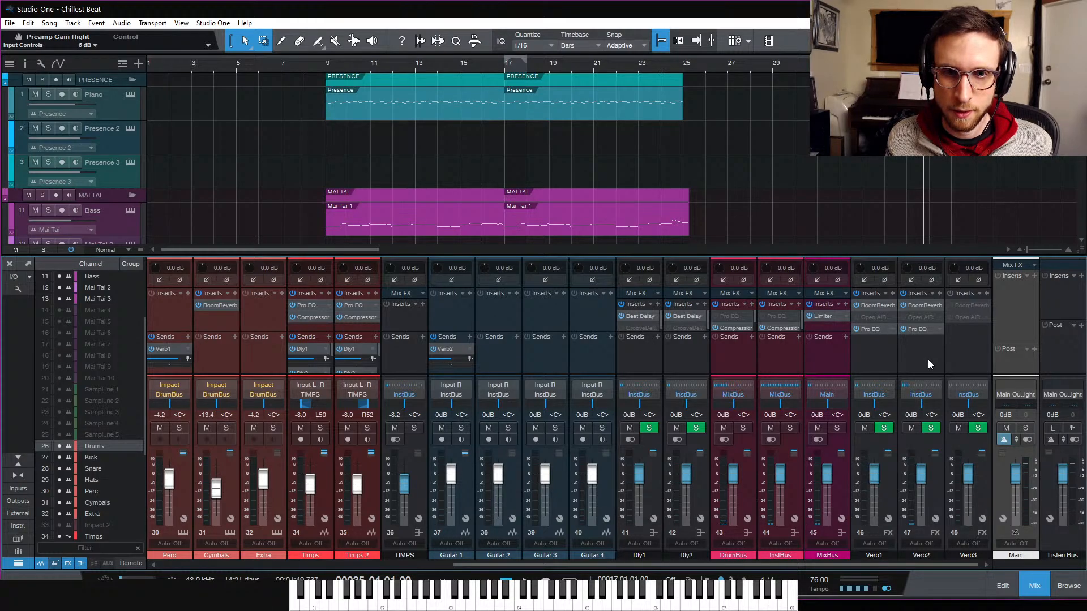
{"action": "left_click", "coordinate": [328, 68]}
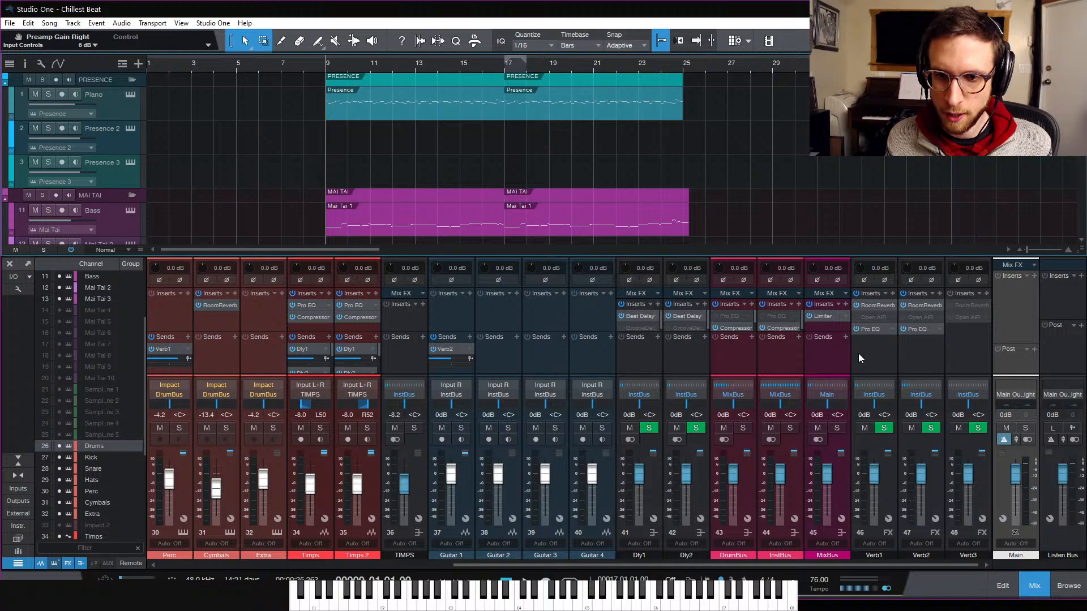
{"action": "left_click", "coordinate": [827, 317]}
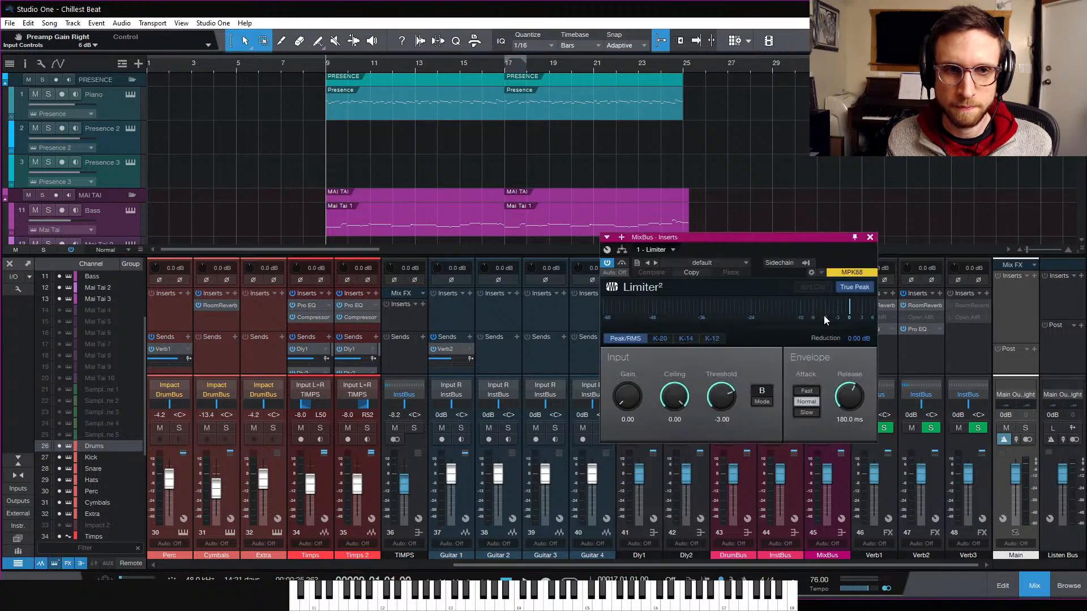
{"action": "key", "text": "space"}
{"action": "mouse_move", "coordinate": [632, 400]}
{"action": "left_mouse_down"}
{"action": "mouse_move", "coordinate": [632, 374]}
{"action": "mouse_move", "coordinate": [630, 396]}
{"action": "left_mouse_up"}
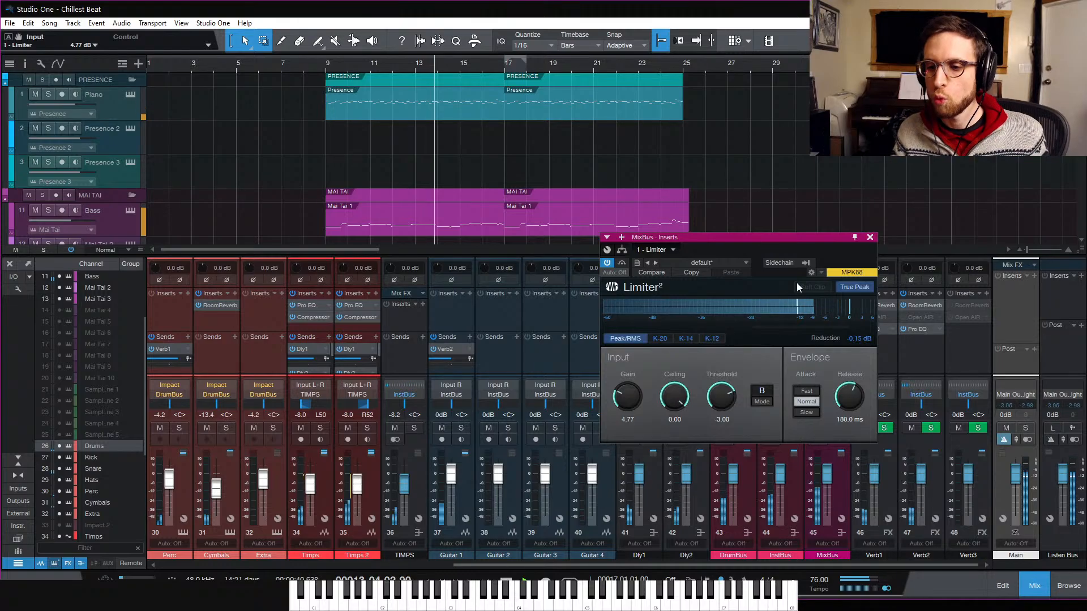
{"action": "left_click", "coordinate": [870, 238]}
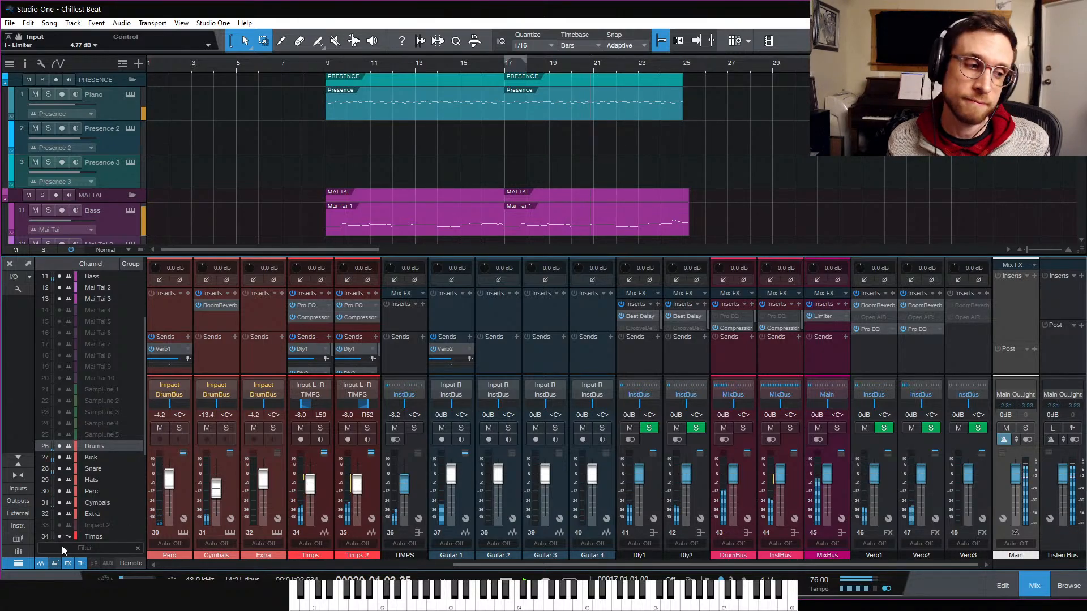
Step: Hide the mixer's channel list, then close the mixer with the playhead placed at bar 25
{"action": "left_click", "coordinate": [25, 563]}
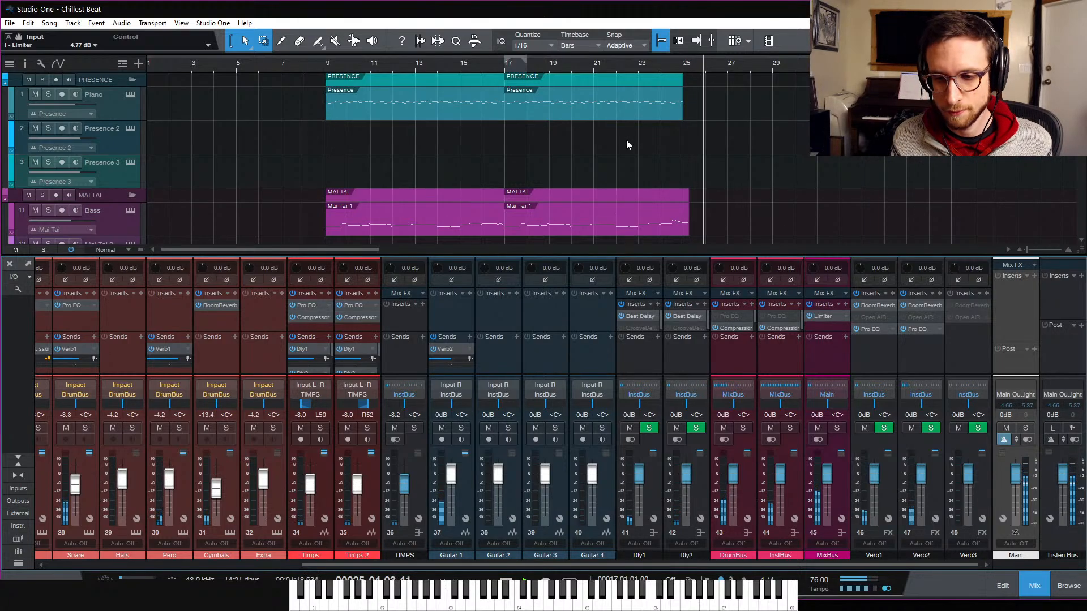
{"action": "left_click", "coordinate": [683, 67]}
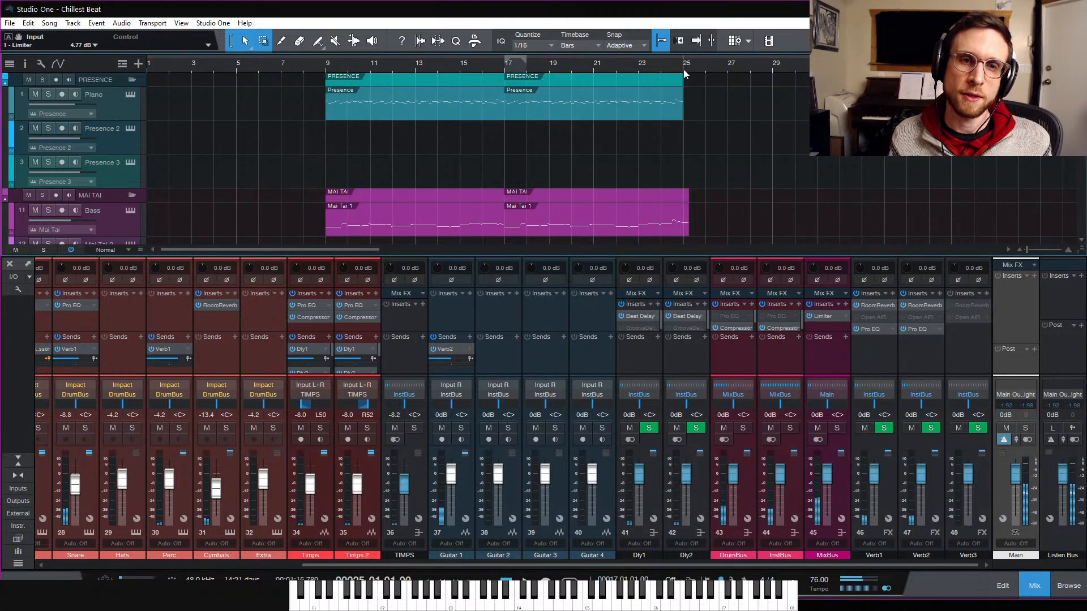
{"action": "left_click", "coordinate": [1040, 588]}
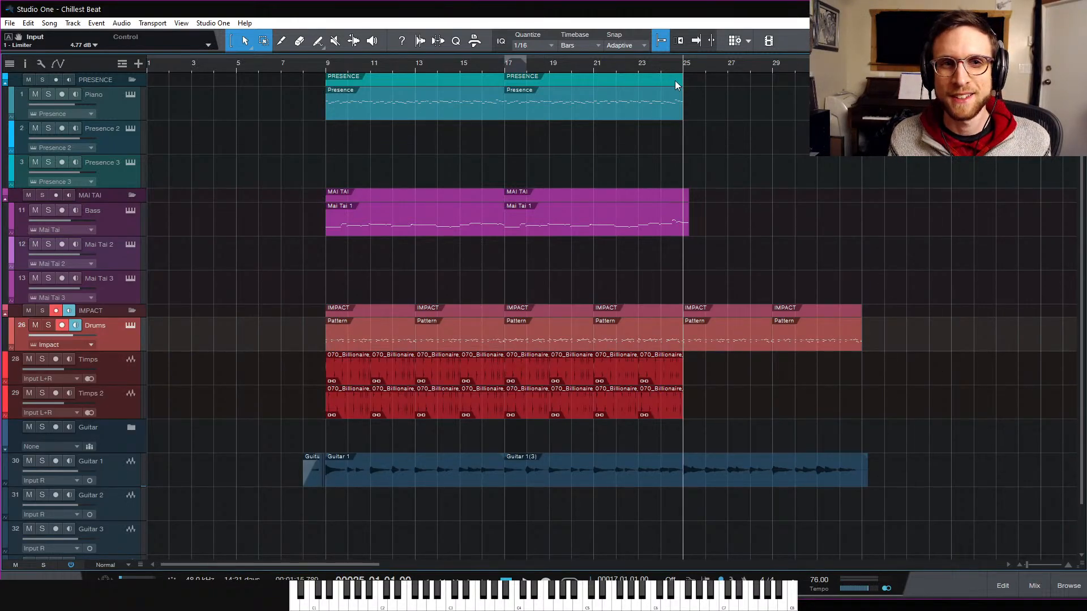
Step: Solo the Guitar 1 track and listen to its recording from the middle of bar 24
{"action": "left_click", "coordinate": [659, 67]}
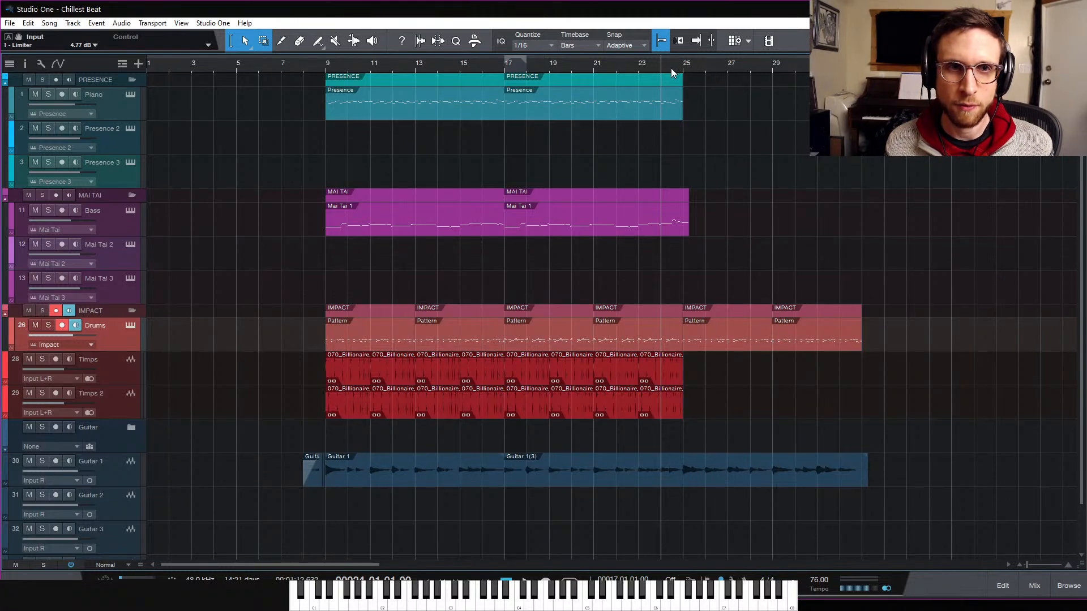
{"action": "left_click", "coordinate": [46, 462]}
{"action": "left_click", "coordinate": [670, 66]}
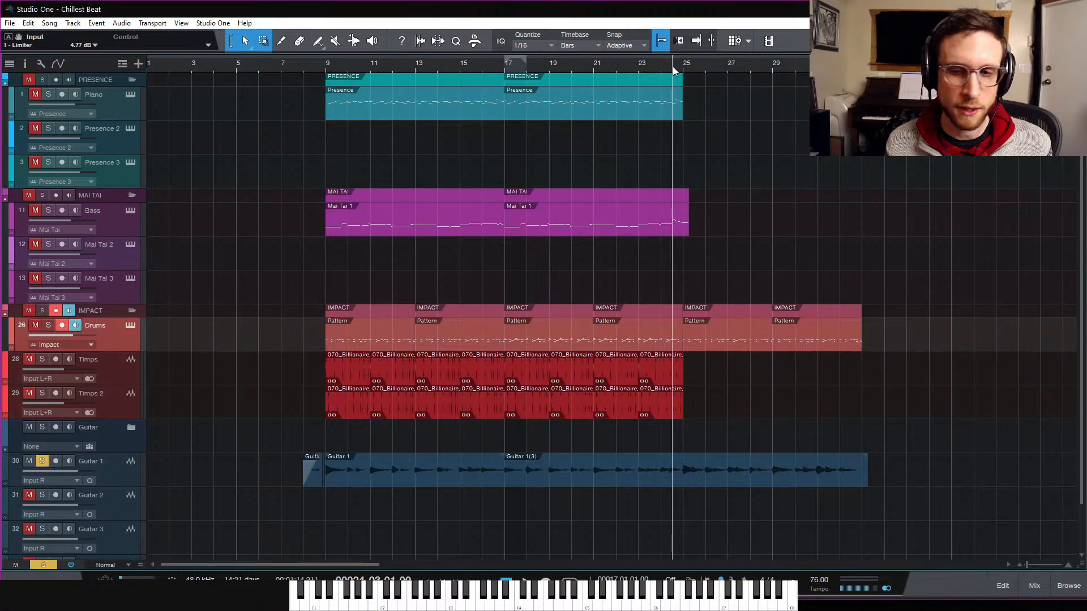
{"action": "key", "text": "space"}
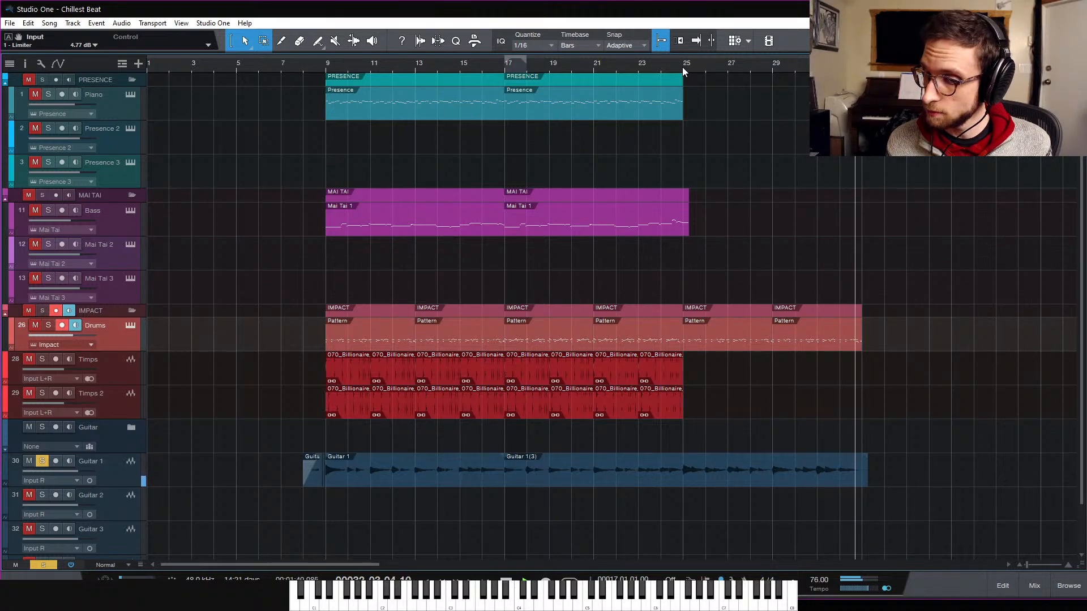
{"action": "key", "text": "space"}
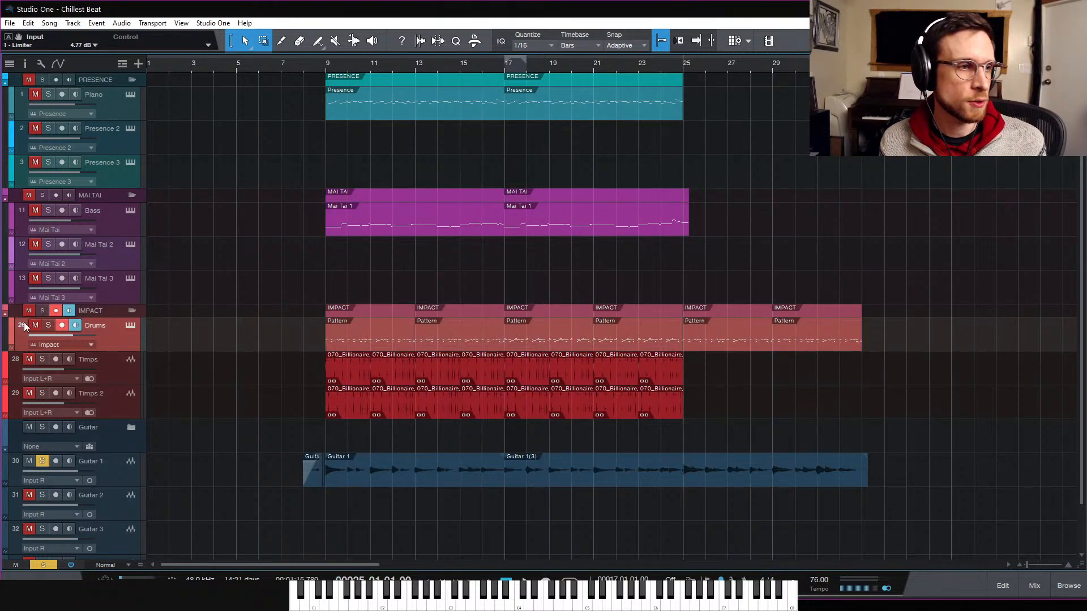
Step: Open the drum pattern at bar 25 for editing and delete the Dubstep Hats & Rides 004 hits on beats 2 to 4 of bars 25 and 26
{"action": "double_click", "coordinate": [732, 345]}
{"action": "key", "text": "space"}
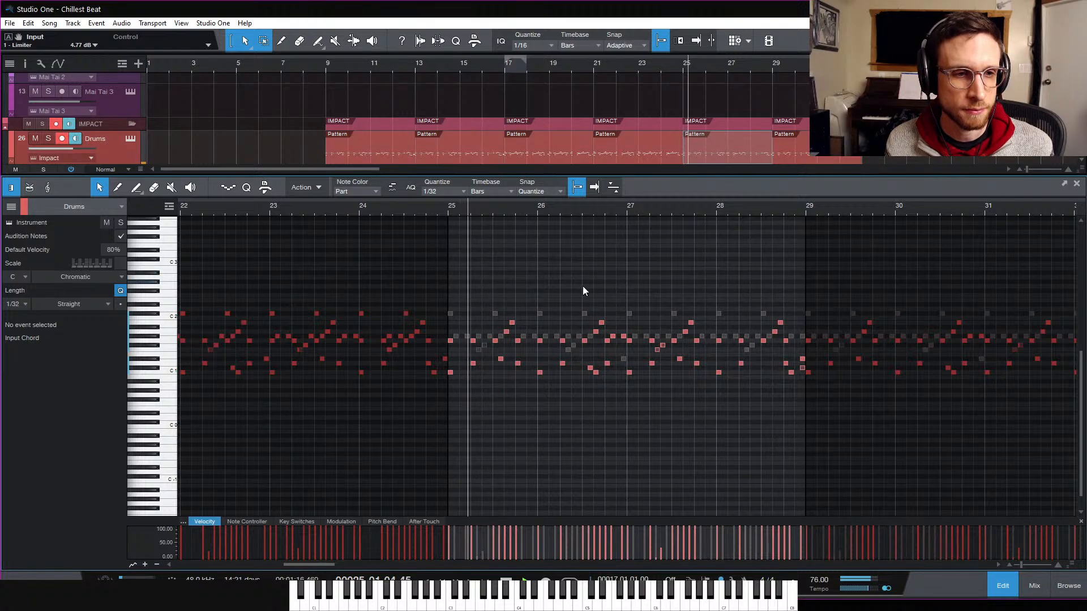
{"action": "key", "text": "space"}
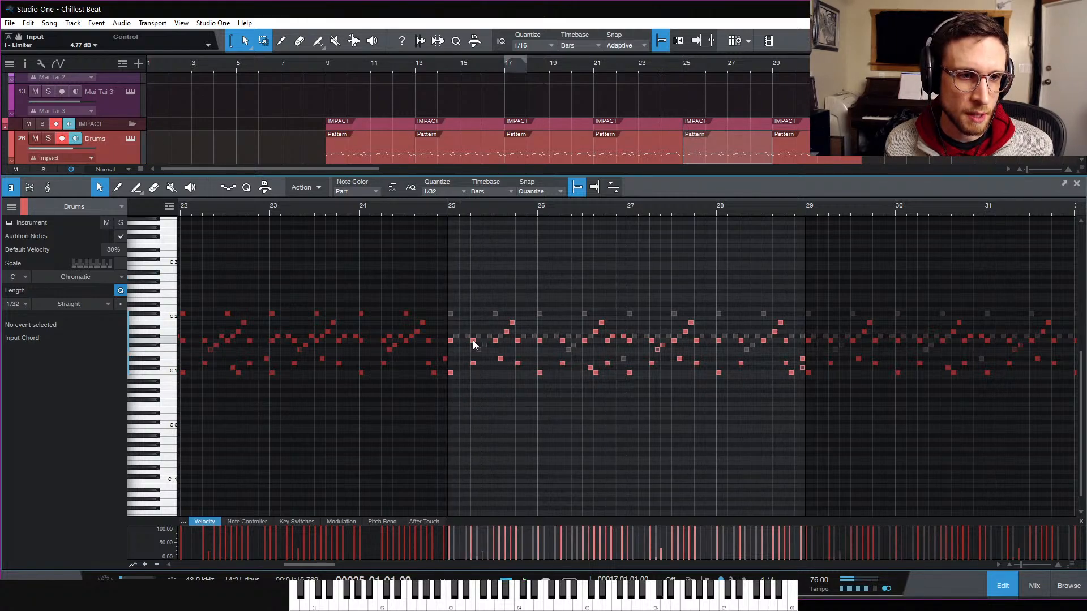
{"action": "left_click_drag", "start_coordinate": [473, 341], "coordinate": [497, 341]}
{"action": "key", "text": "space"}
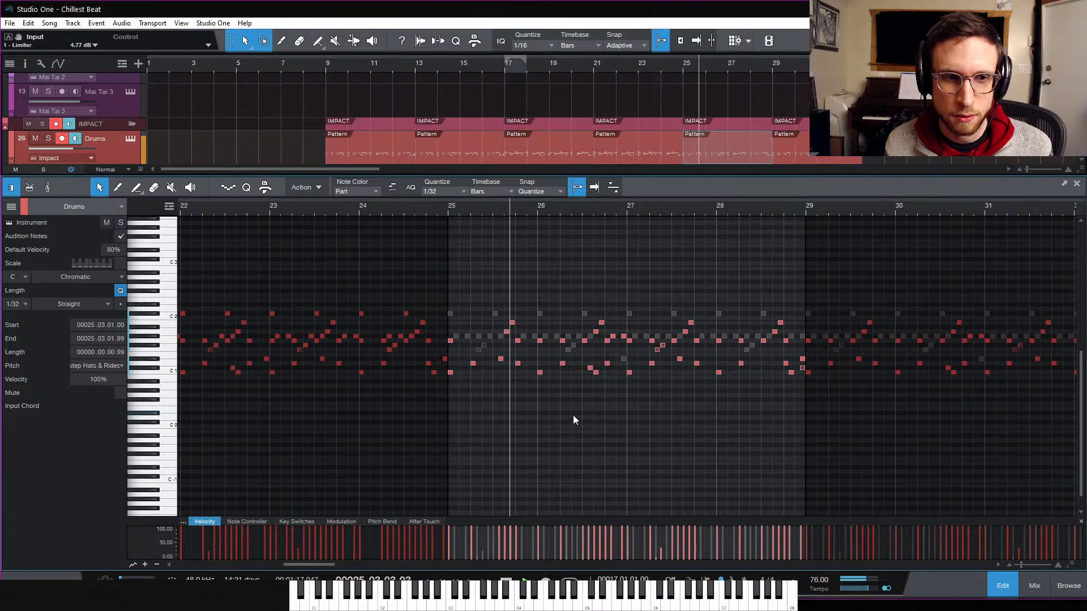
{"action": "key", "text": "space"}
{"action": "left_click_drag", "start_coordinate": [518, 341], "coordinate": [603, 339]}
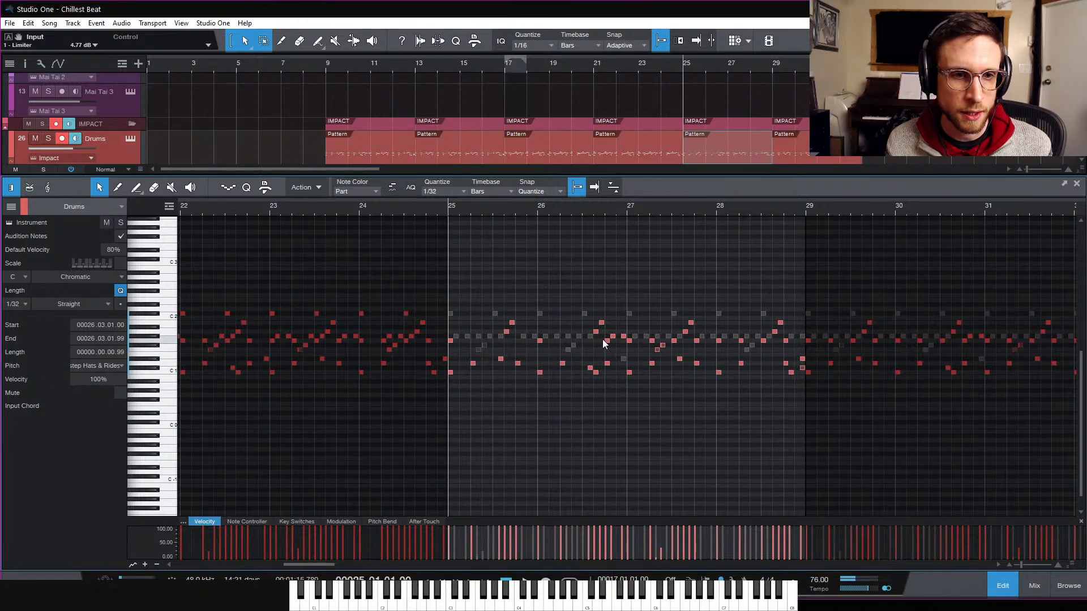
Step: Delete the Dubstep Hats & Rides 004 hits on beats 2 to 4 of bars 27 and 28, and play the pattern from bar 25
{"action": "key", "text": "space"}
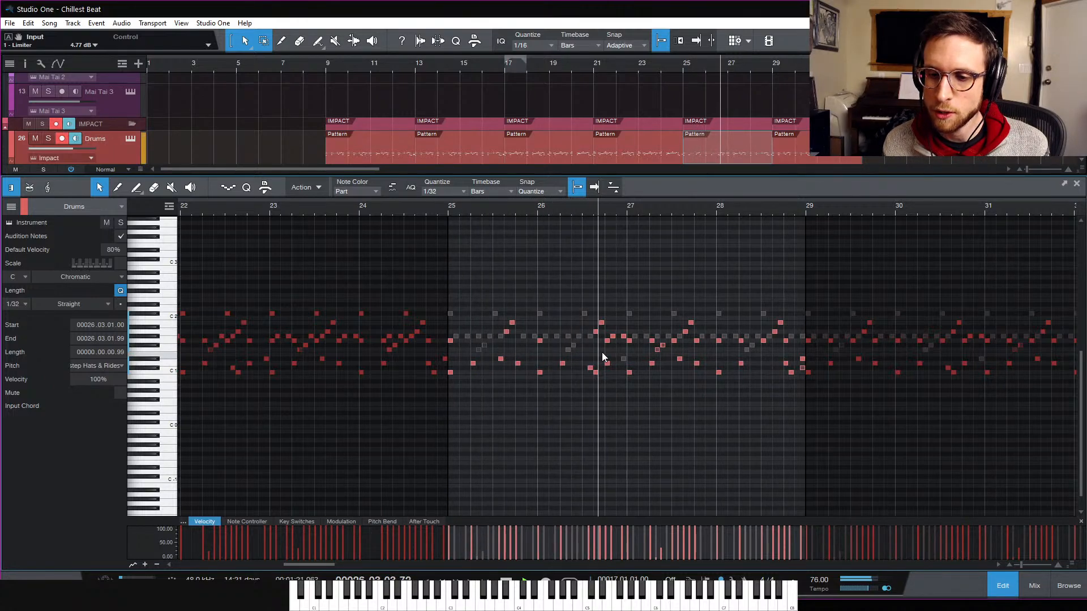
{"action": "key", "text": "space"}
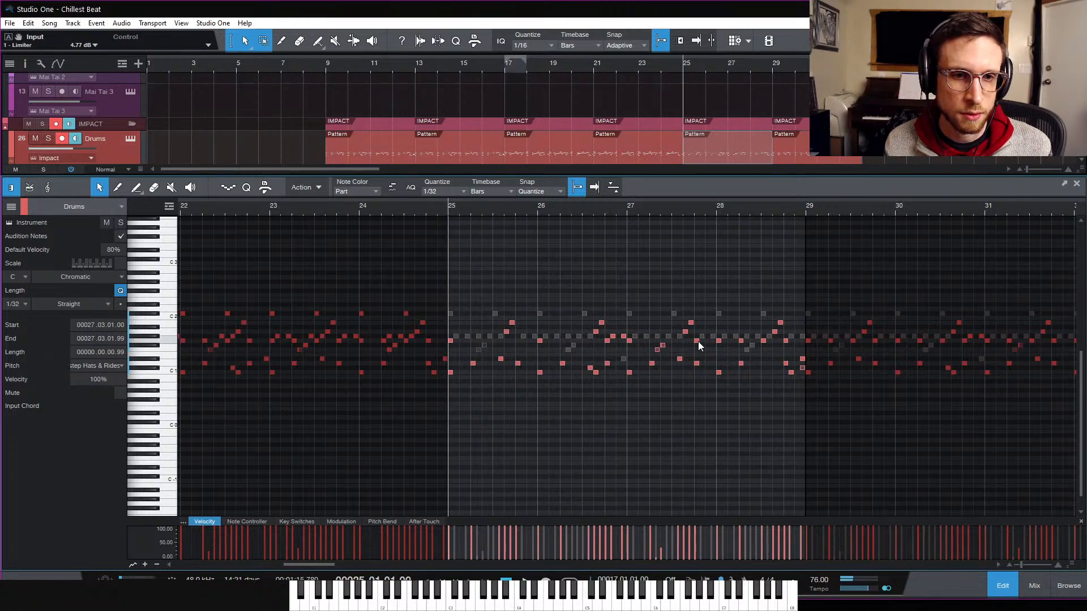
{"action": "left_click_drag", "start_coordinate": [698, 342], "coordinate": [742, 341]}
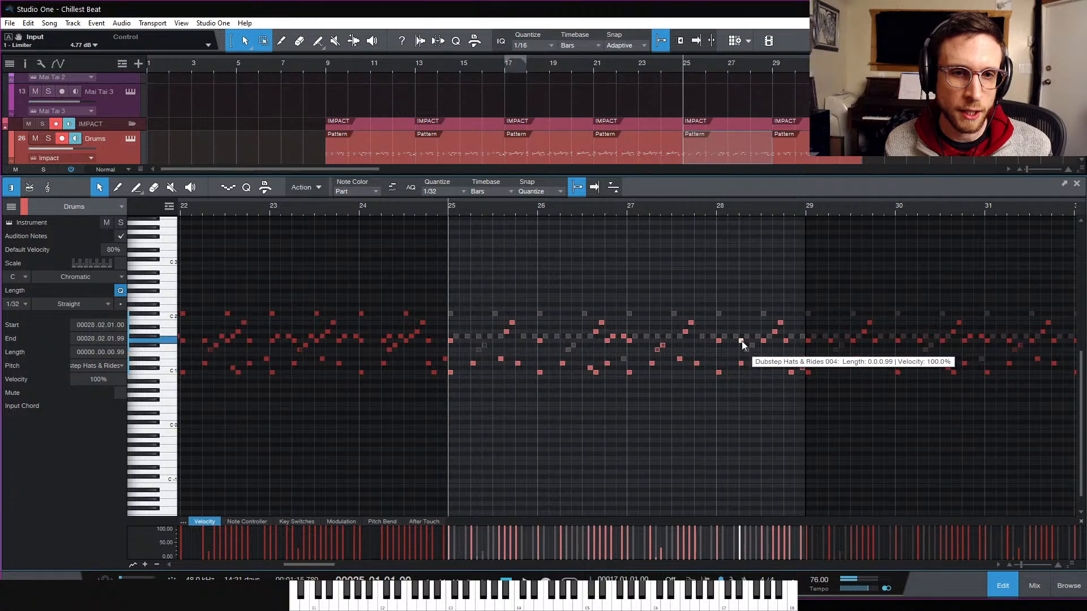
{"action": "double_click", "coordinate": [742, 341]}
{"action": "double_click", "coordinate": [763, 341]}
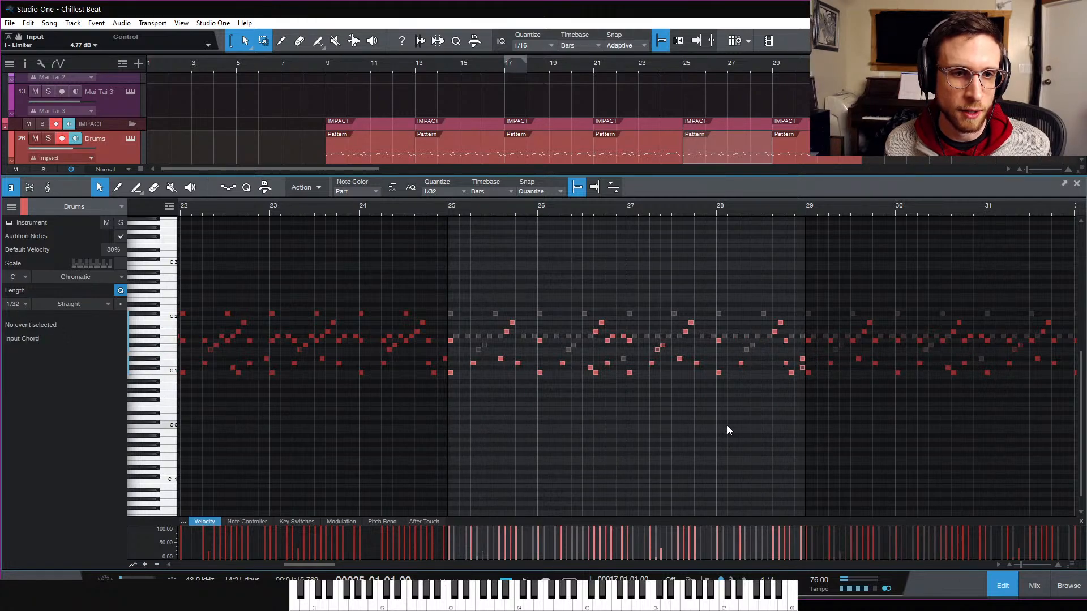
{"action": "key", "text": "space"}
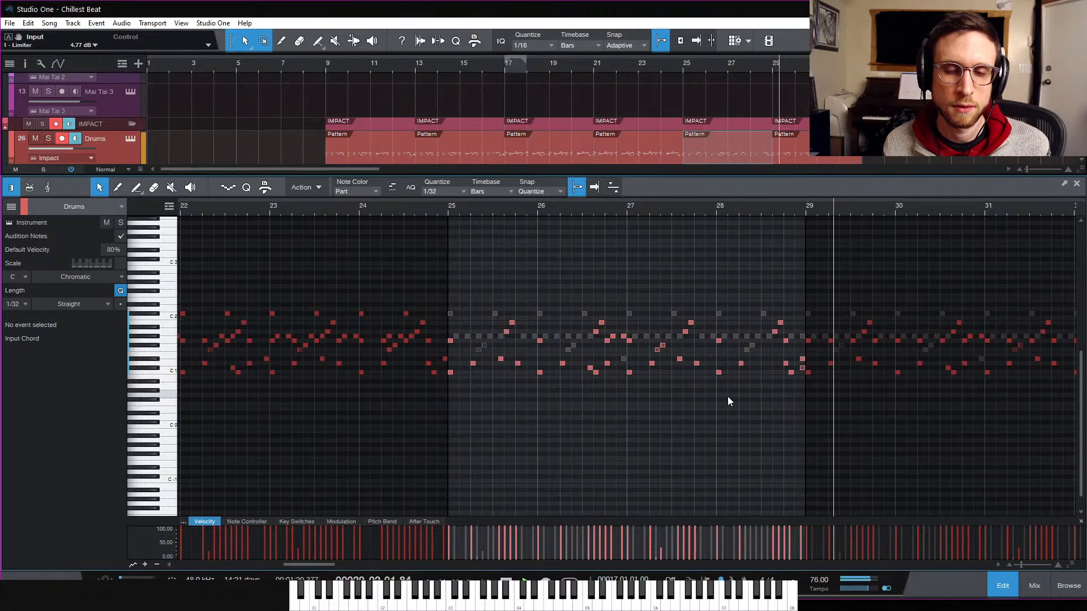
{"action": "key", "text": "space"}
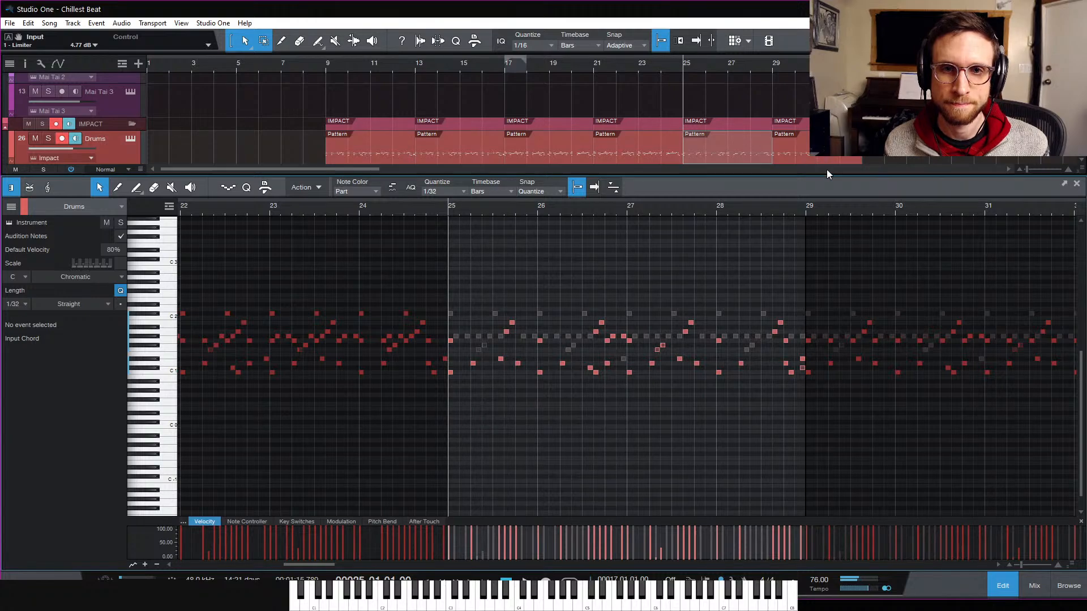
Step: In the drum pattern starting at bar 29, delete the Dubstep Hats & Rides 004 hits on beats 2 to 4 of bars 29 and 30
{"action": "left_click", "coordinate": [865, 399]}
{"action": "double_click", "coordinate": [830, 341]}
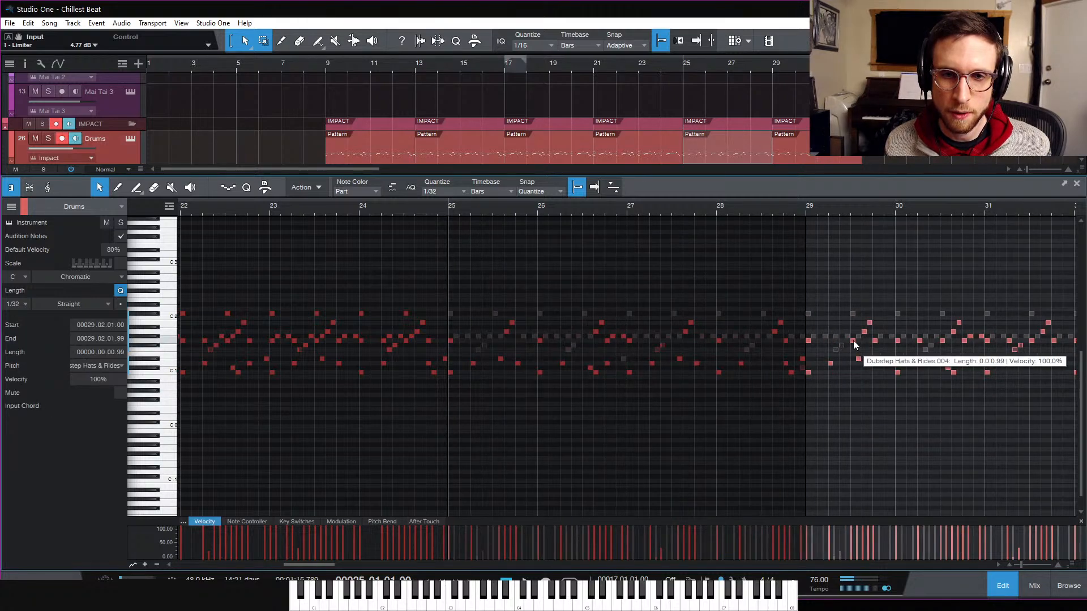
{"action": "double_click", "coordinate": [854, 341]}
{"action": "left_click", "coordinate": [875, 342]}
{"action": "double_click", "coordinate": [875, 341]}
{"action": "double_click", "coordinate": [920, 341]}
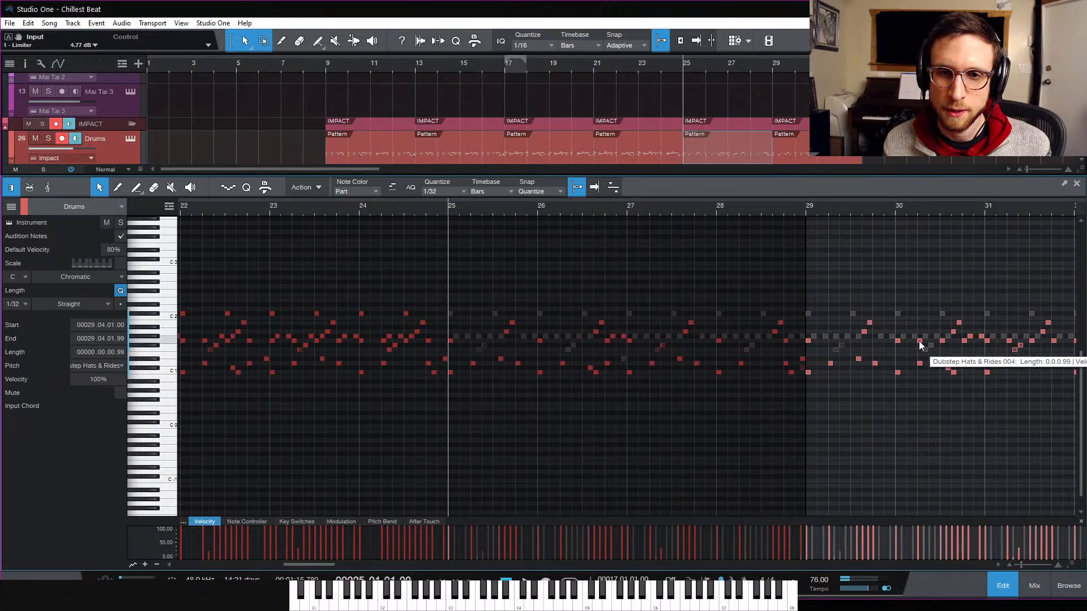
{"action": "double_click", "coordinate": [943, 341]}
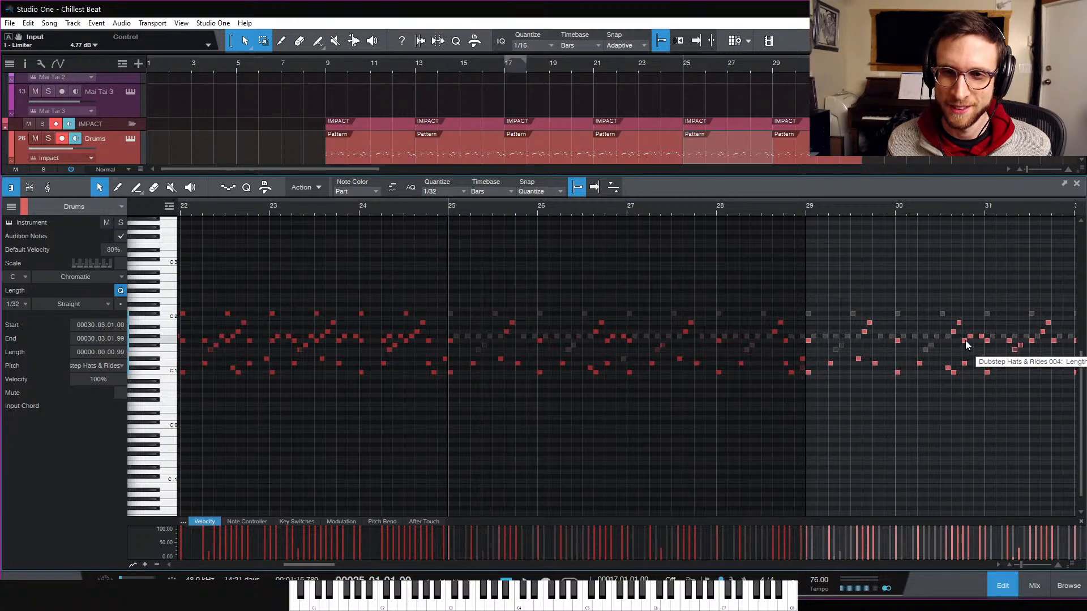
Step: Delete the Dubstep Hats & Rides 004 hits on beats 2 to 4 of bars 31 and 32, and close the note editor
{"action": "scroll", "coordinate": [970, 413], "scroll_direction": "right", "scroll_amount": 2}
{"action": "scroll", "coordinate": [956, 345], "scroll_direction": "right", "scroll_amount": 2}
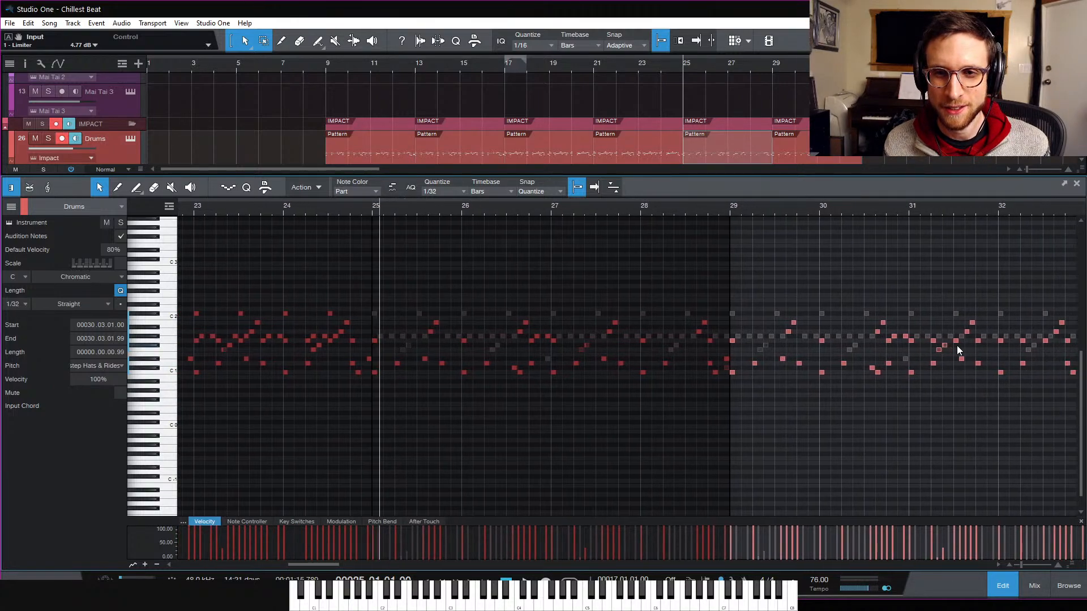
{"action": "double_click", "coordinate": [933, 342]}
{"action": "double_click", "coordinate": [956, 340]}
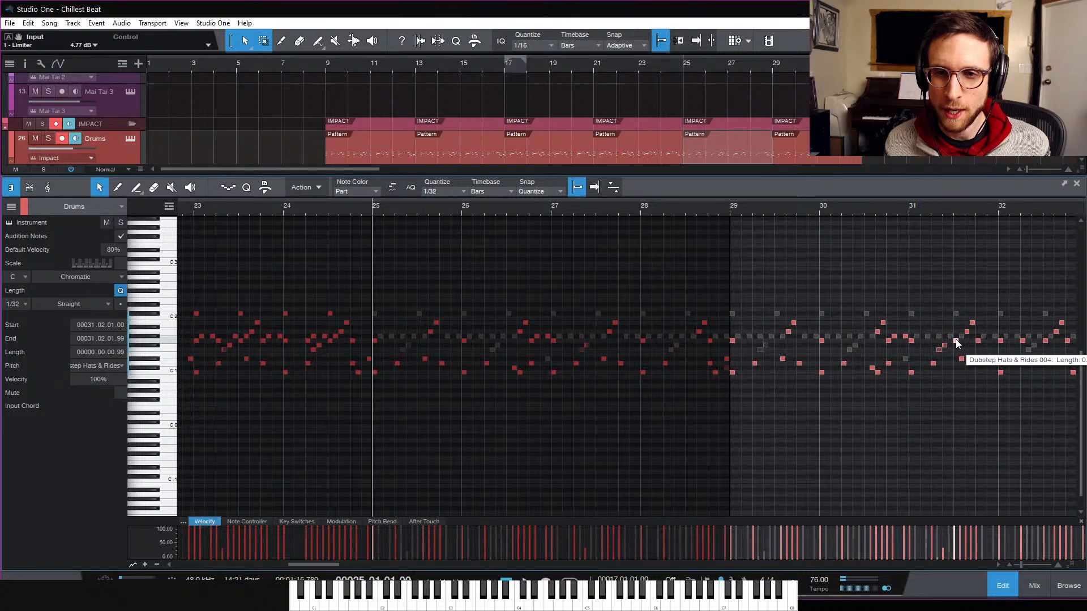
{"action": "double_click", "coordinate": [978, 341]}
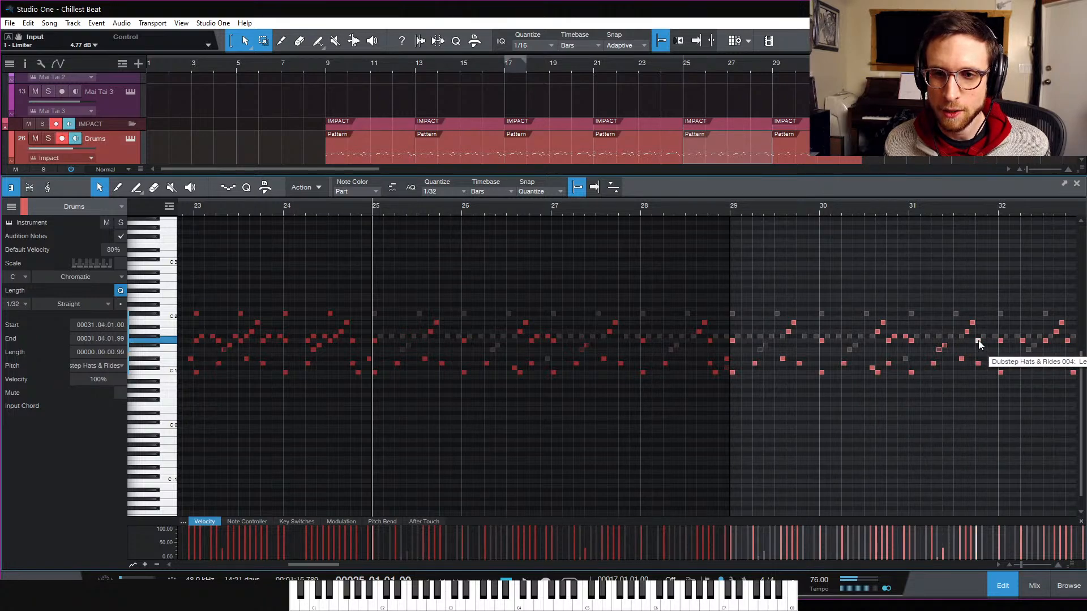
{"action": "double_click", "coordinate": [1023, 341]}
{"action": "double_click", "coordinate": [1045, 341]}
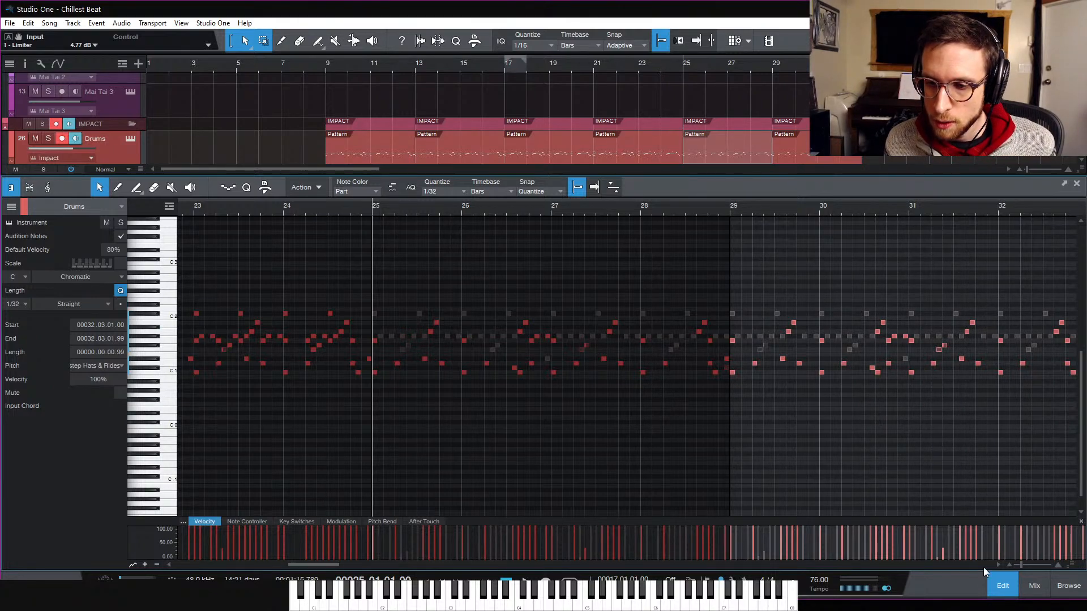
{"action": "left_click", "coordinate": [1002, 586]}
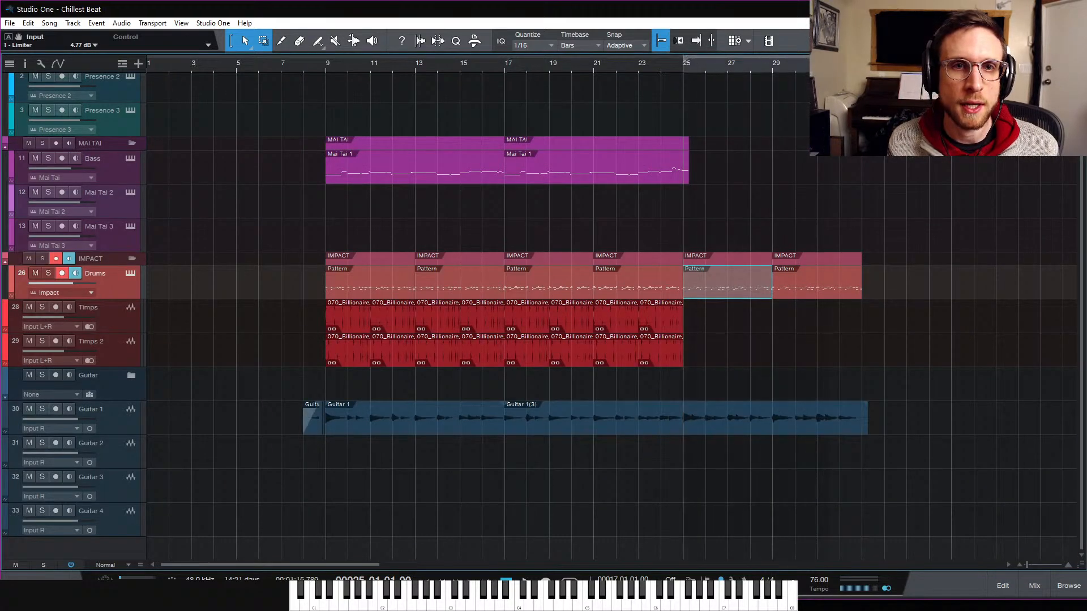
Step: Set the loop range from bar 25 to bar 33, turn looping on and play the section back
{"action": "left_click_drag", "start_coordinate": [684, 58], "coordinate": [861, 58]}
{"action": "key", "text": "space"}
{"action": "key", "text": "slash"}
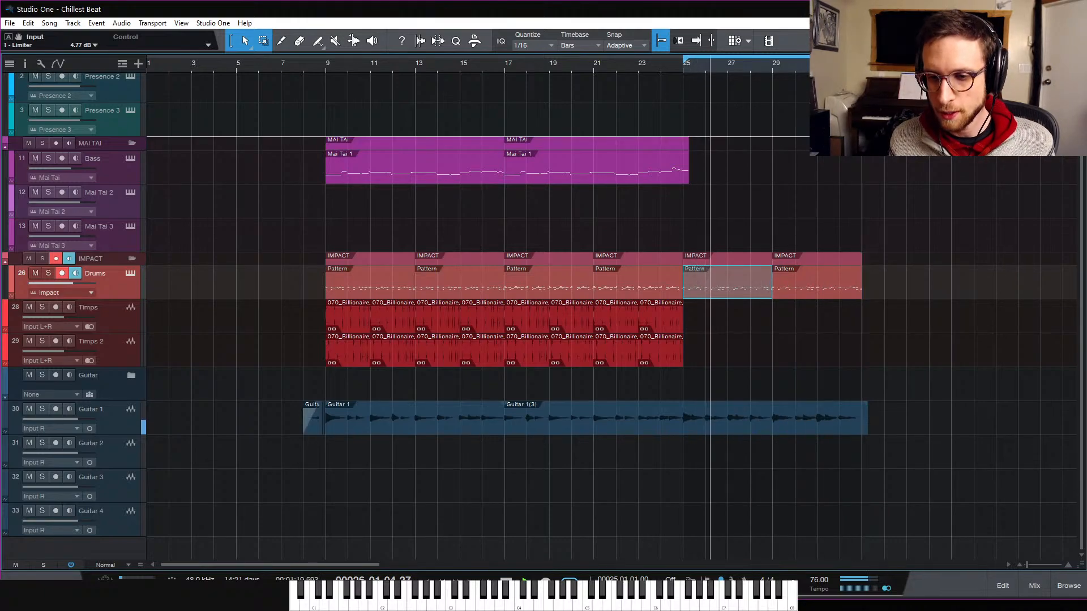
{"action": "key", "text": "space"}
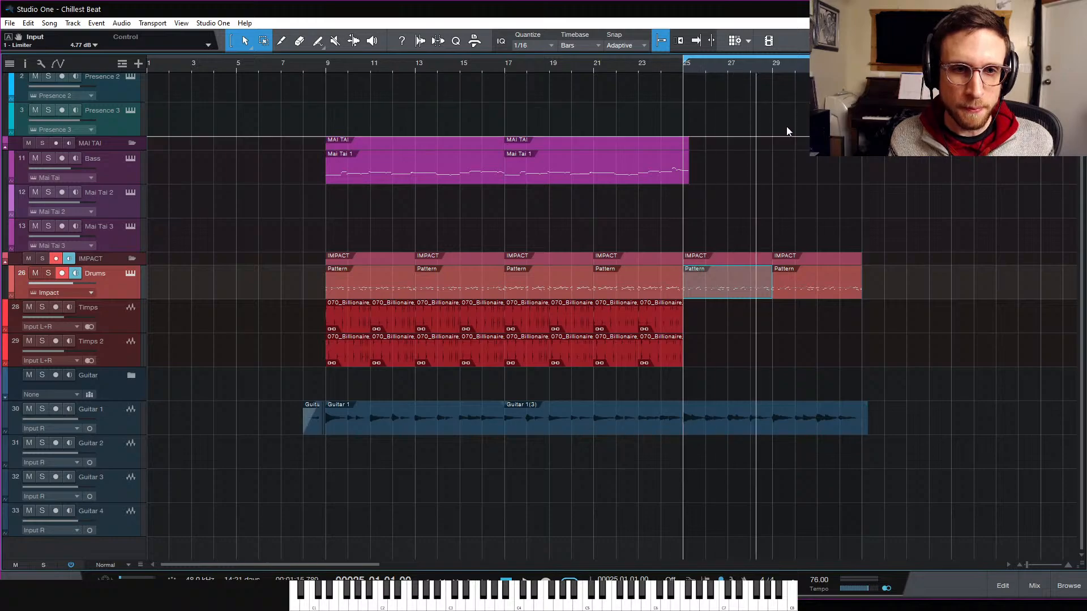
{"action": "key", "text": "space"}
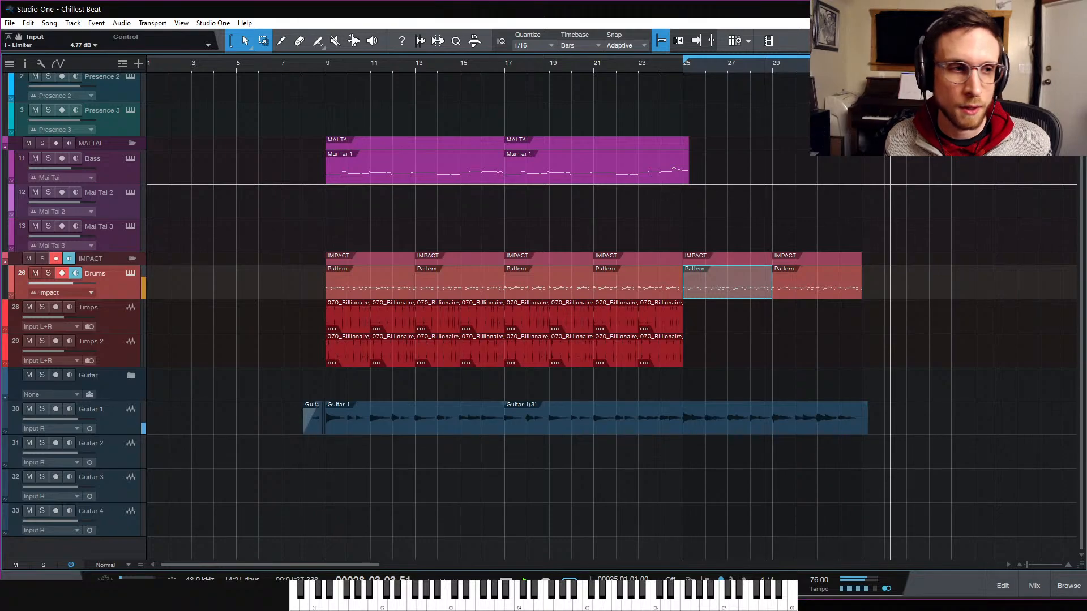
{"action": "key", "text": "space"}
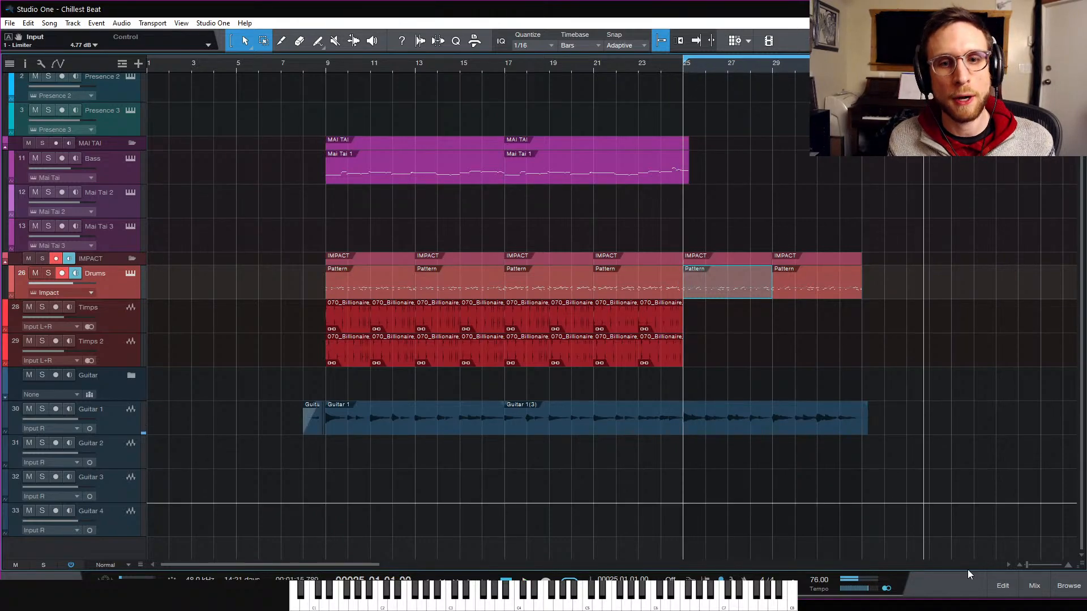
{"action": "left_click", "coordinate": [1069, 586]}
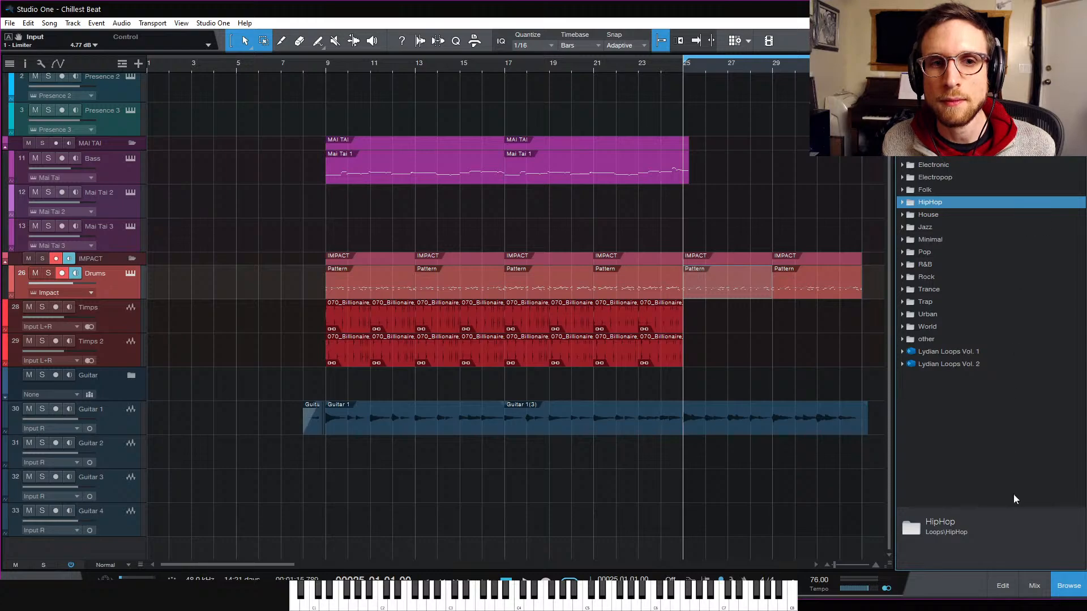
{"action": "left_click", "coordinate": [1063, 584]}
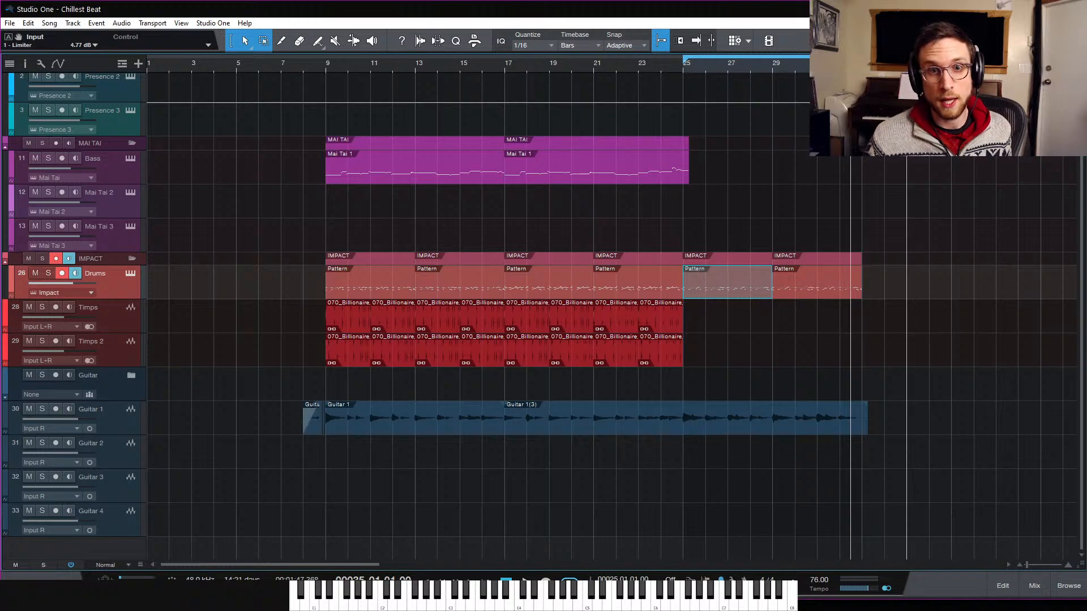
Step: Place the playhead at bar 25, and record-arm and monitor the Guitar 2 track
{"action": "left_click", "coordinate": [682, 67]}
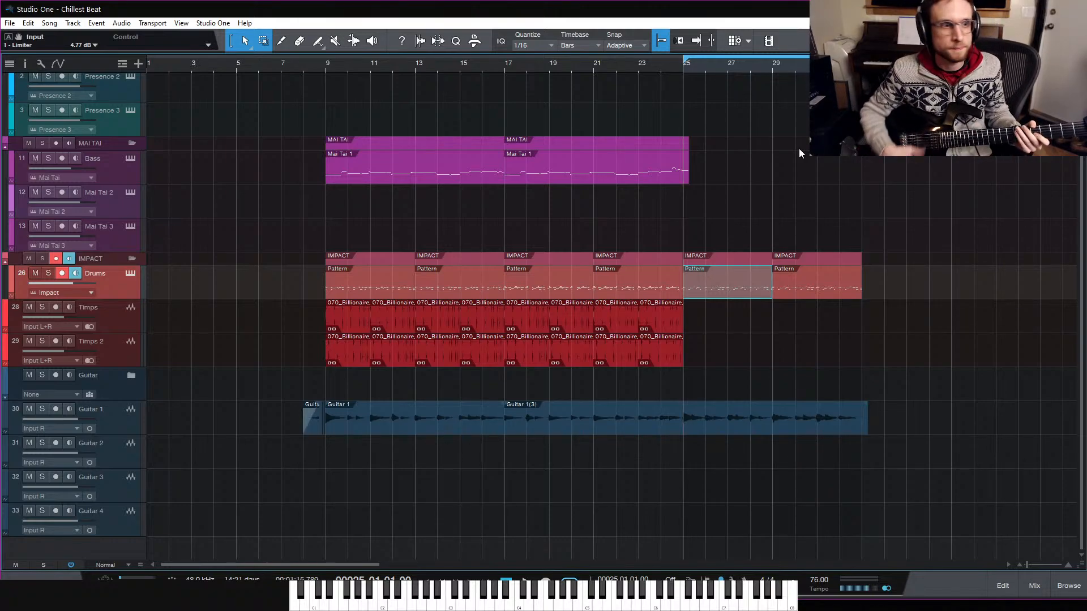
{"action": "left_click", "coordinate": [117, 423]}
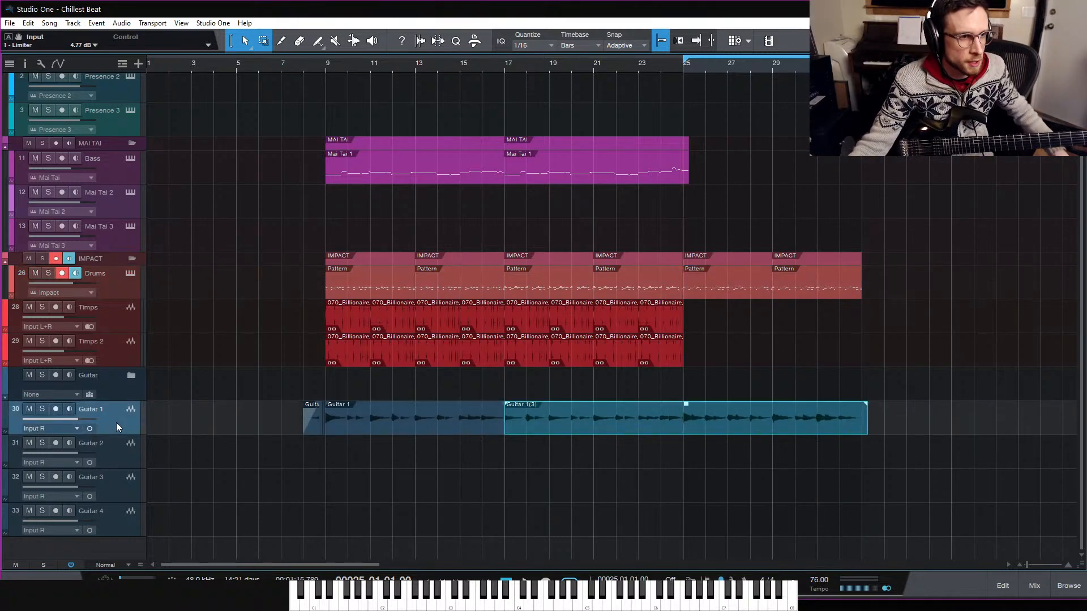
{"action": "left_click", "coordinate": [117, 440]}
{"action": "left_click", "coordinate": [55, 442]}
{"action": "left_click", "coordinate": [69, 444]}
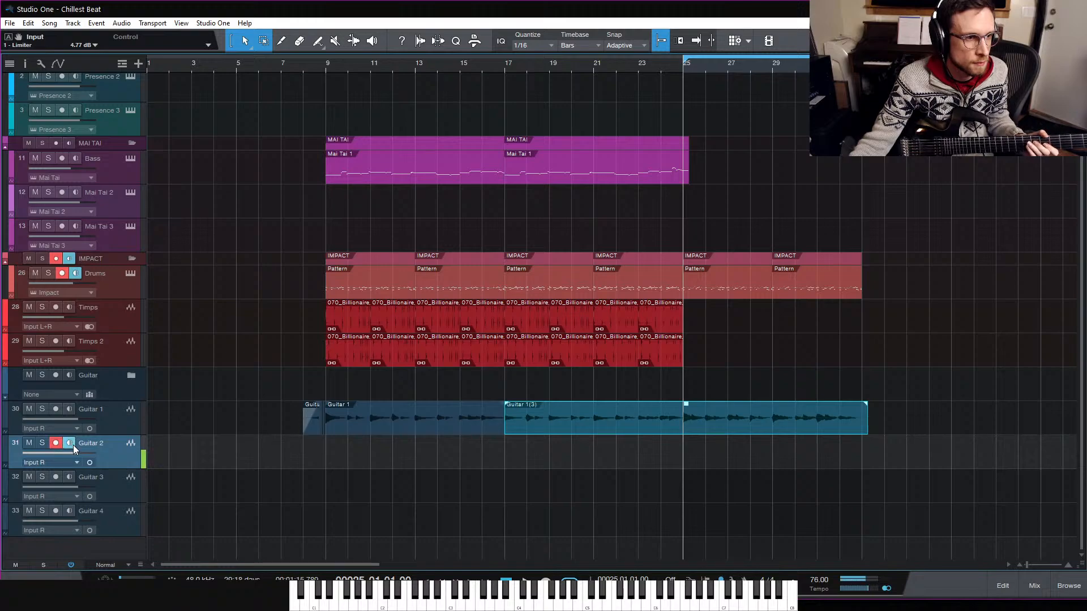
{"action": "left_click", "coordinate": [561, 542]}
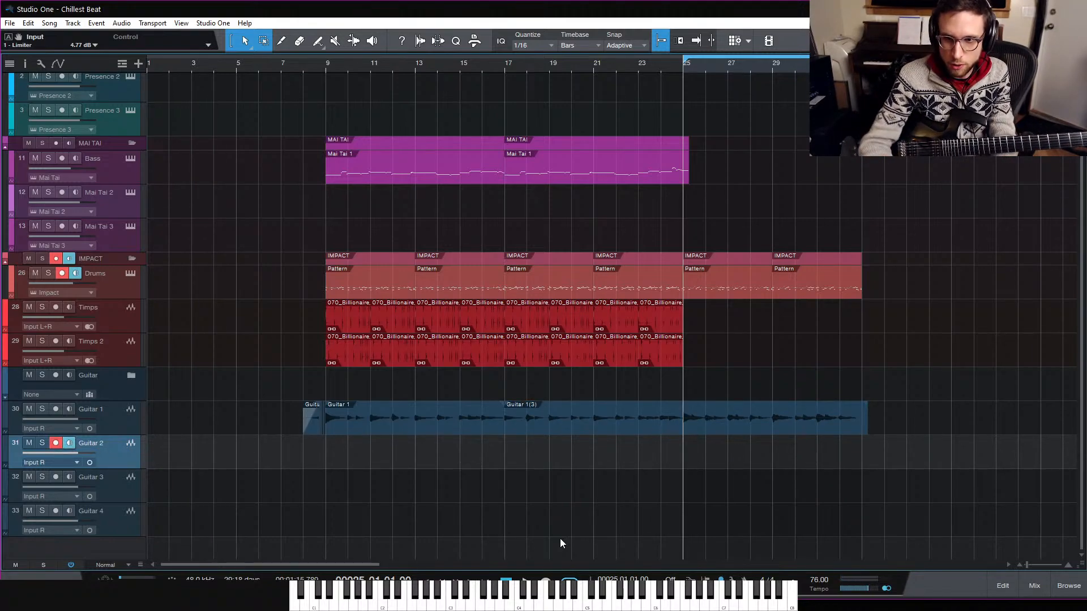
Step: Set the audio device block size to 128 samples
{"action": "key", "text": "ctrl+comma"}
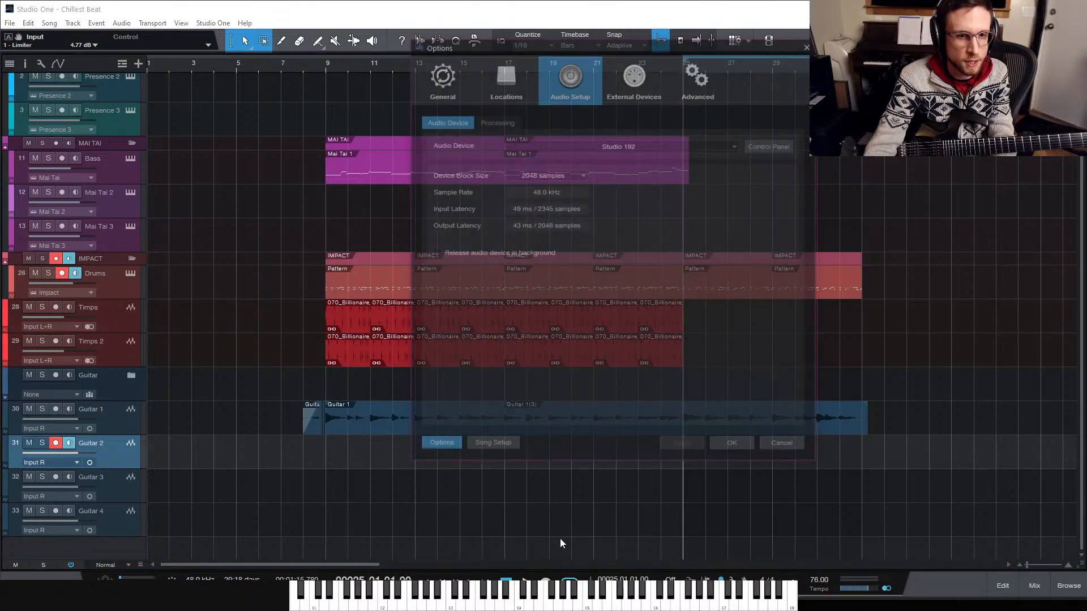
{"action": "left_click", "coordinate": [558, 173]}
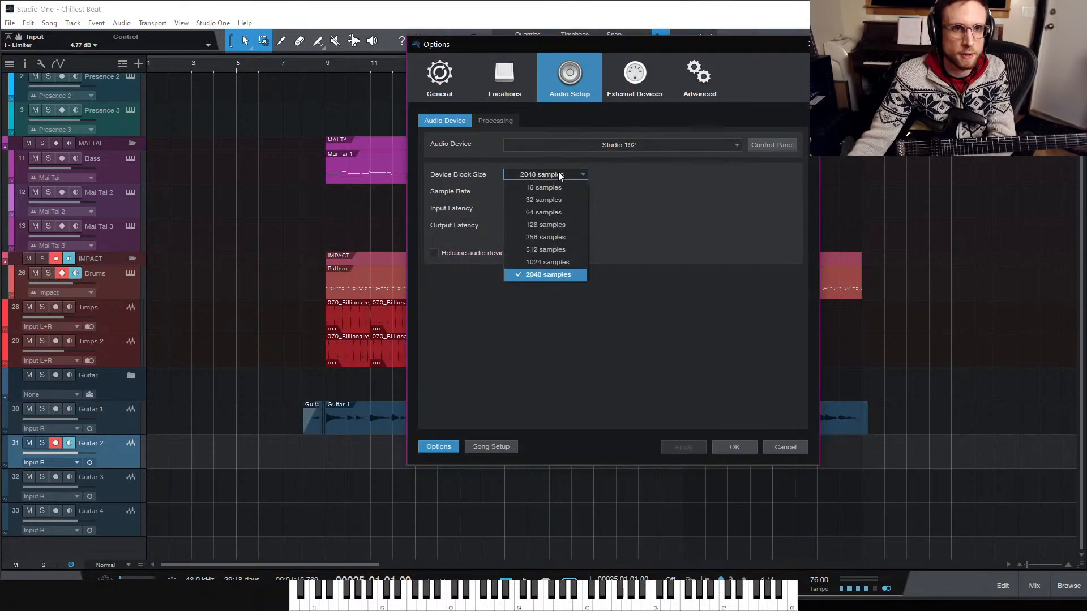
{"action": "left_click", "coordinate": [560, 222]}
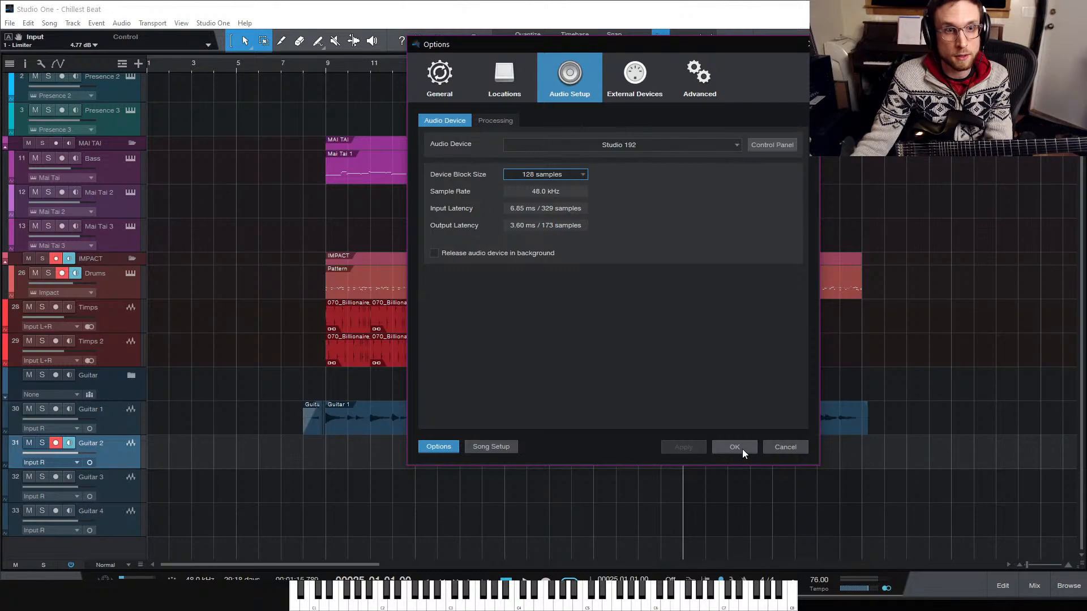
{"action": "left_click", "coordinate": [742, 450]}
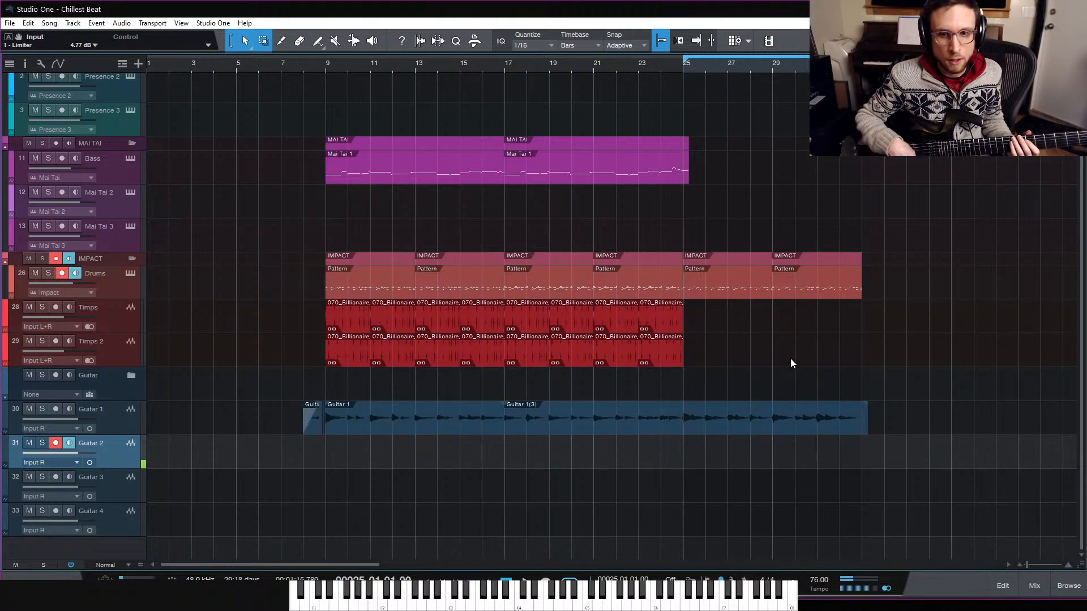
Step: Copy the Verb2 send from the Guitar 1 channel to Guitar 2
{"action": "left_click", "coordinate": [1041, 586]}
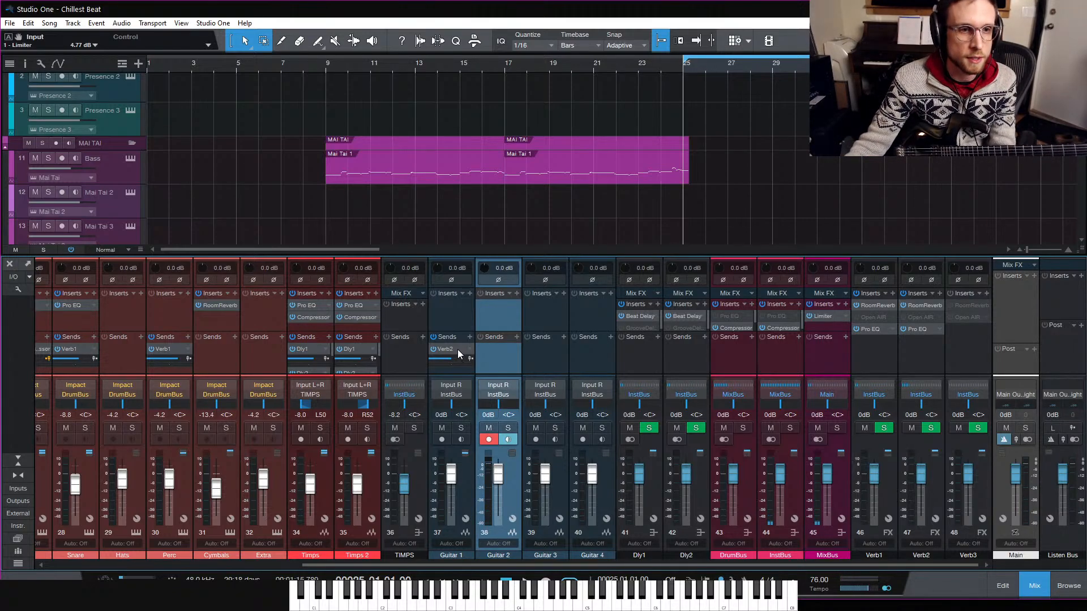
{"action": "left_click_drag", "start_coordinate": [447, 350], "coordinate": [497, 351]}
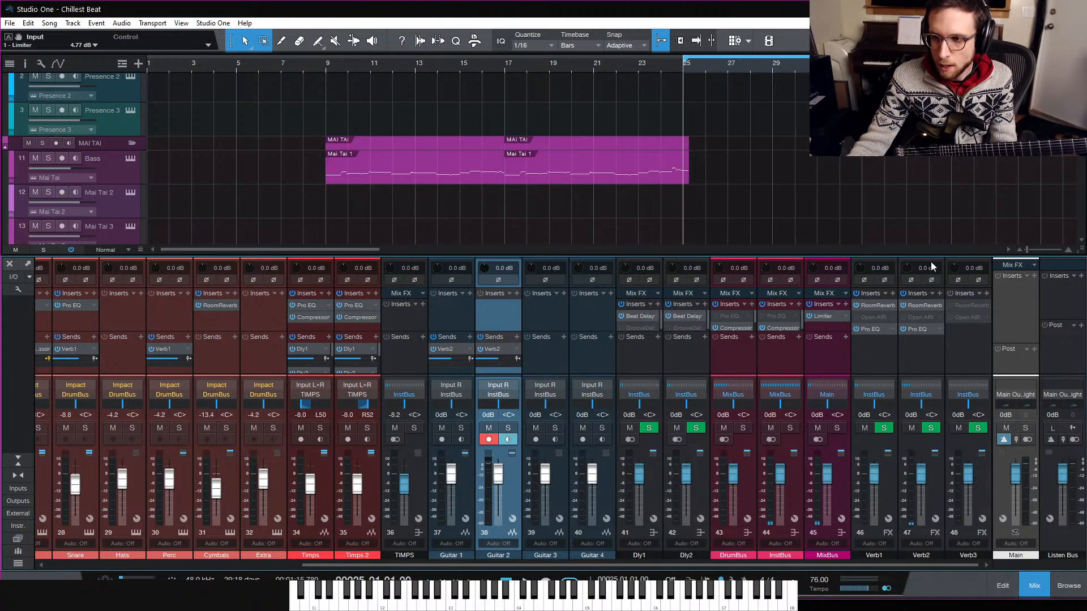
{"action": "left_click", "coordinate": [1037, 590]}
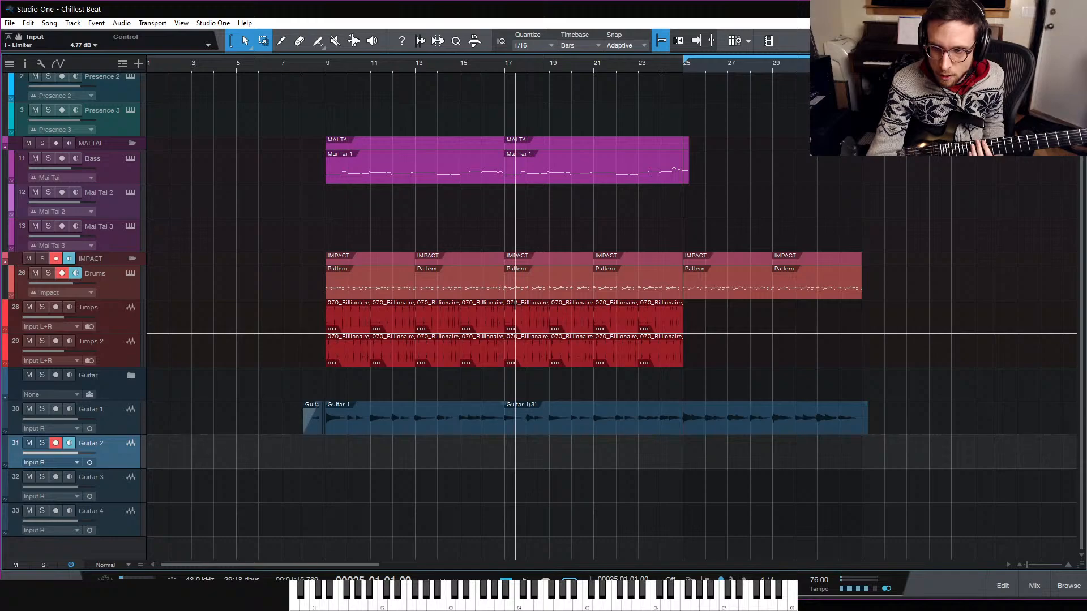
Step: Rehearse over the looped section from bar 25 and try recording a first take on Guitar 2, discarding that take
{"action": "key", "text": "space"}
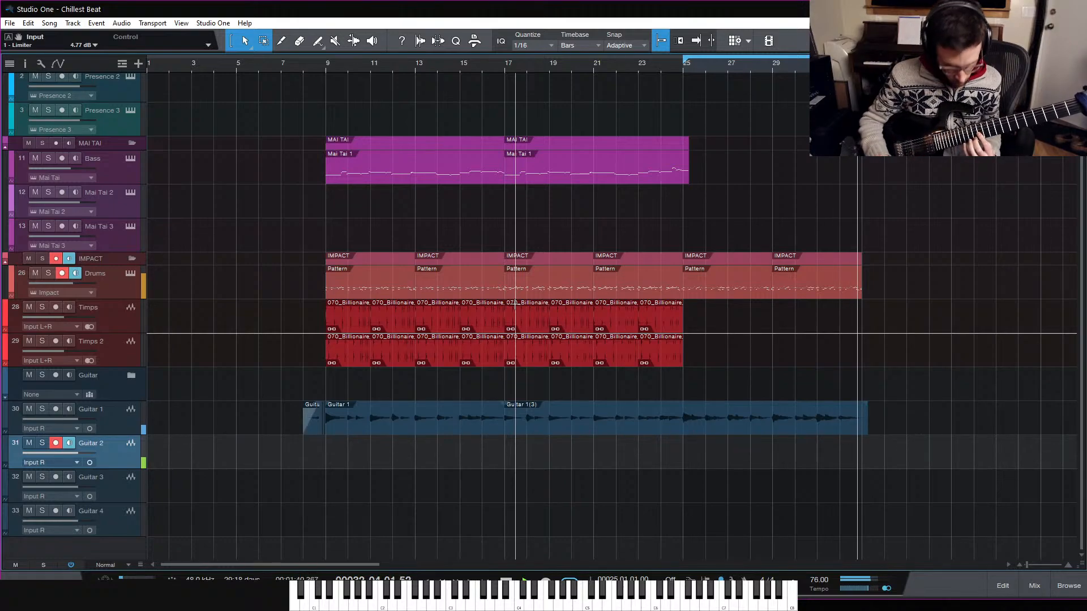
{"action": "key", "text": "space"}
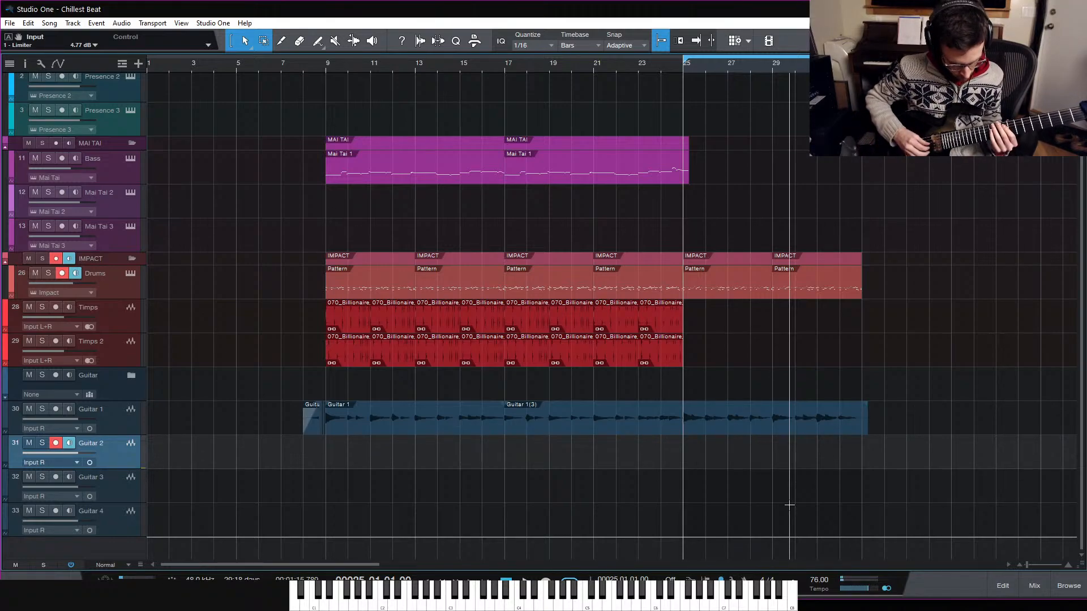
{"action": "key", "text": "KP_Multiply"}
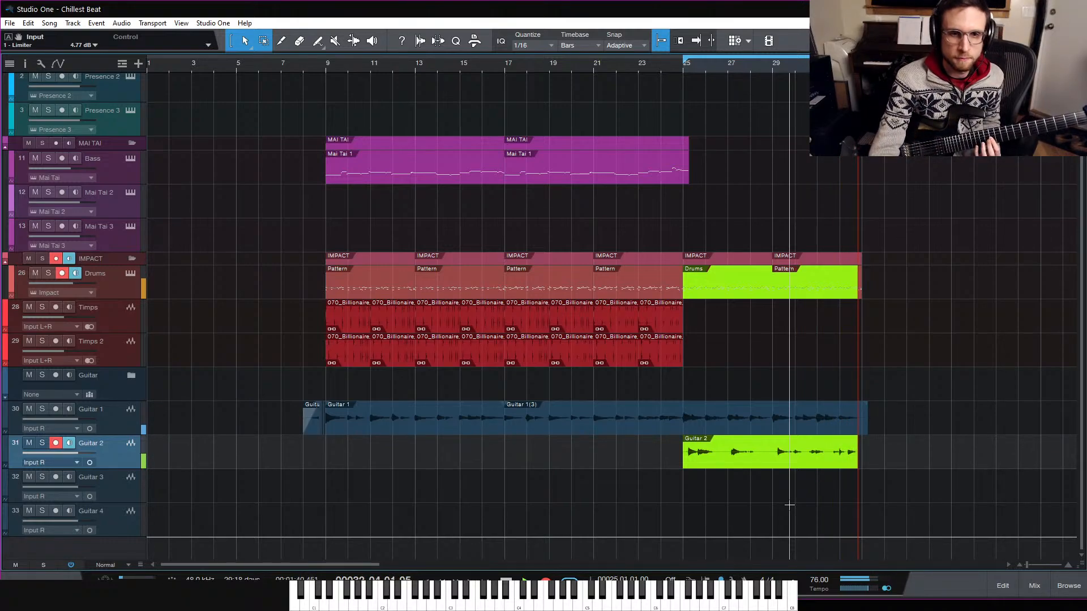
{"action": "key", "text": "space"}
{"action": "key", "text": "Delete"}
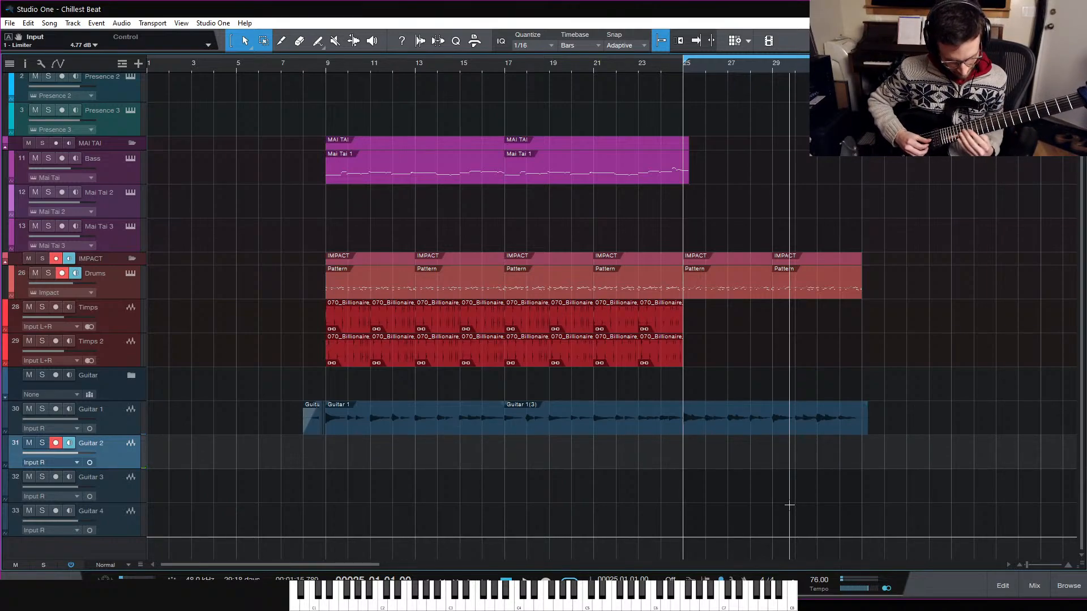
Step: Record a new guitar take on Guitar 2 over bars 25 to 33 and mix the recorded event down to a new track
{"action": "key", "text": "KP_Multiply"}
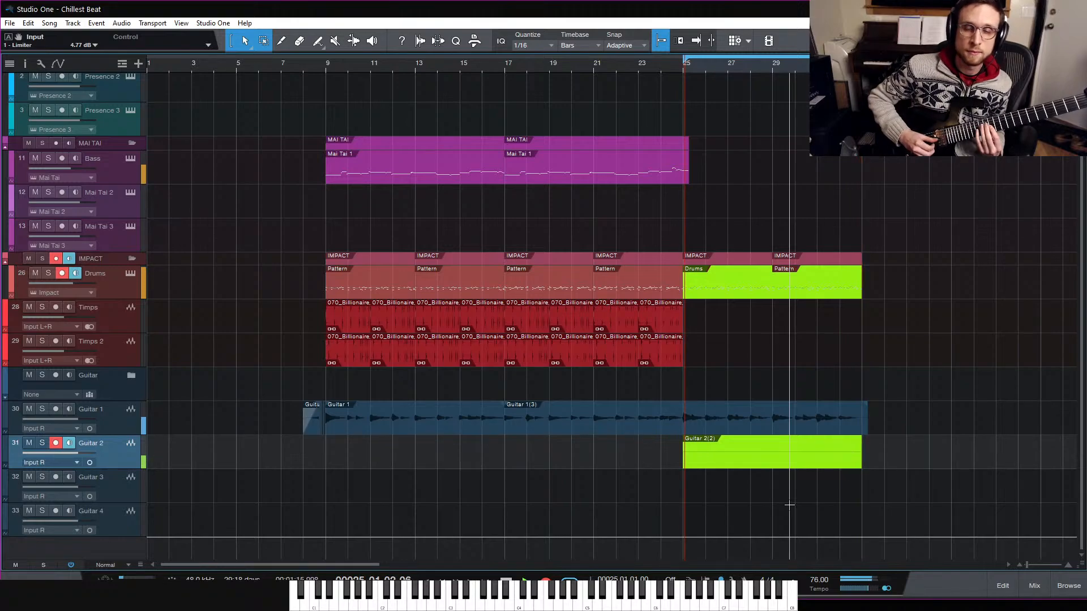
{"action": "key", "text": "space"}
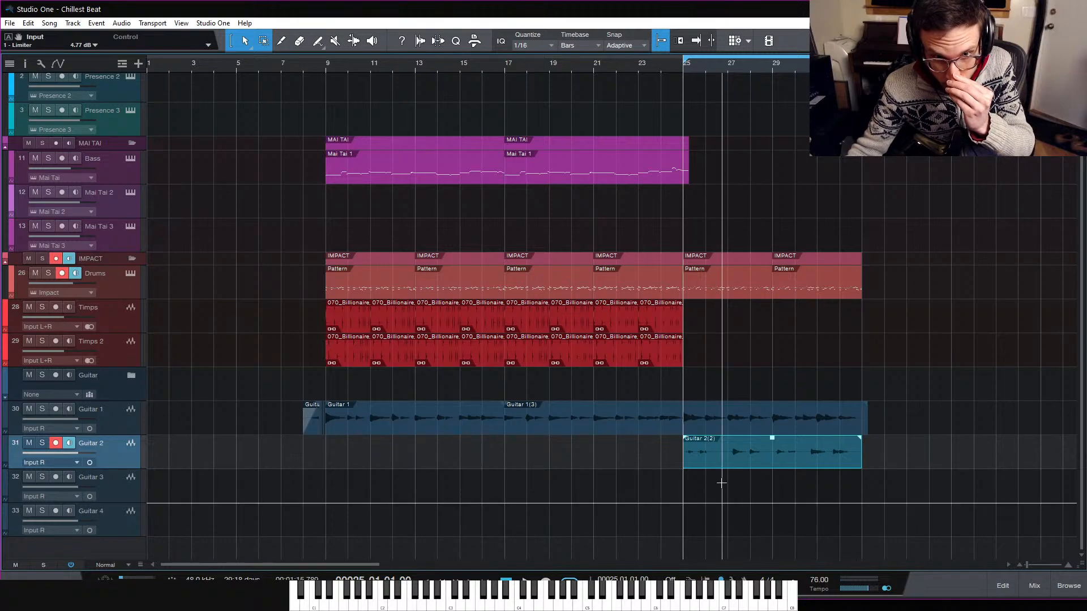
{"action": "right_click", "coordinate": [764, 465]}
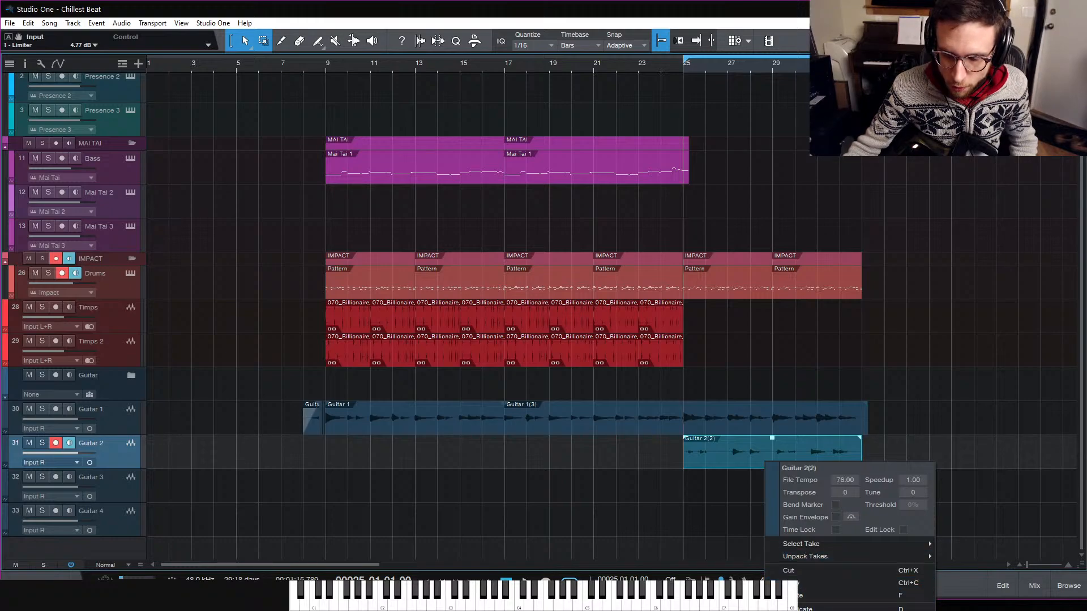
{"action": "mouse_move", "coordinate": [821, 610]}
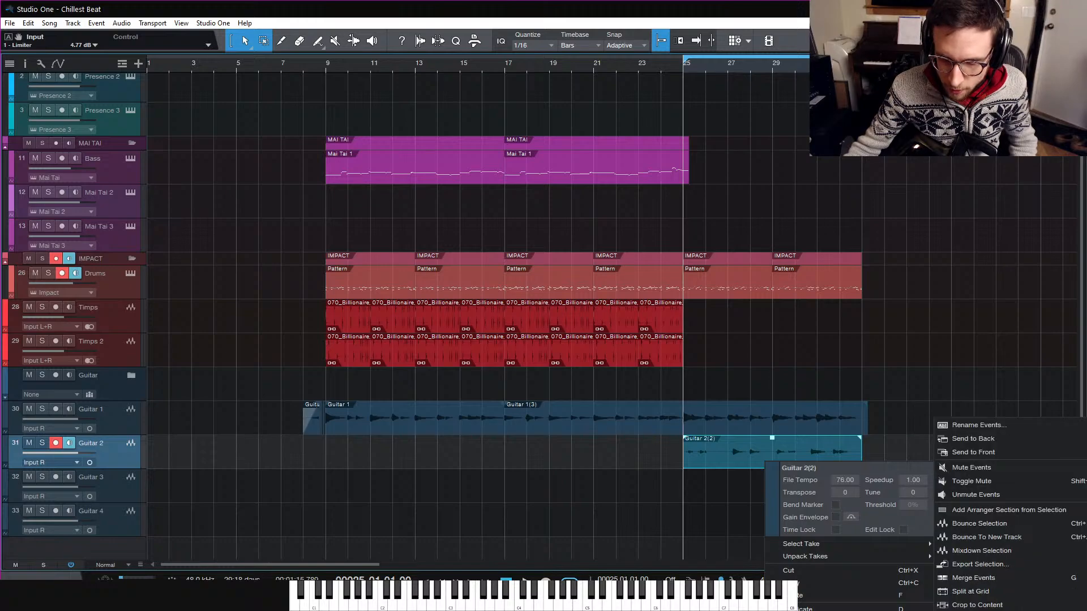
{"action": "left_click", "coordinate": [1017, 552]}
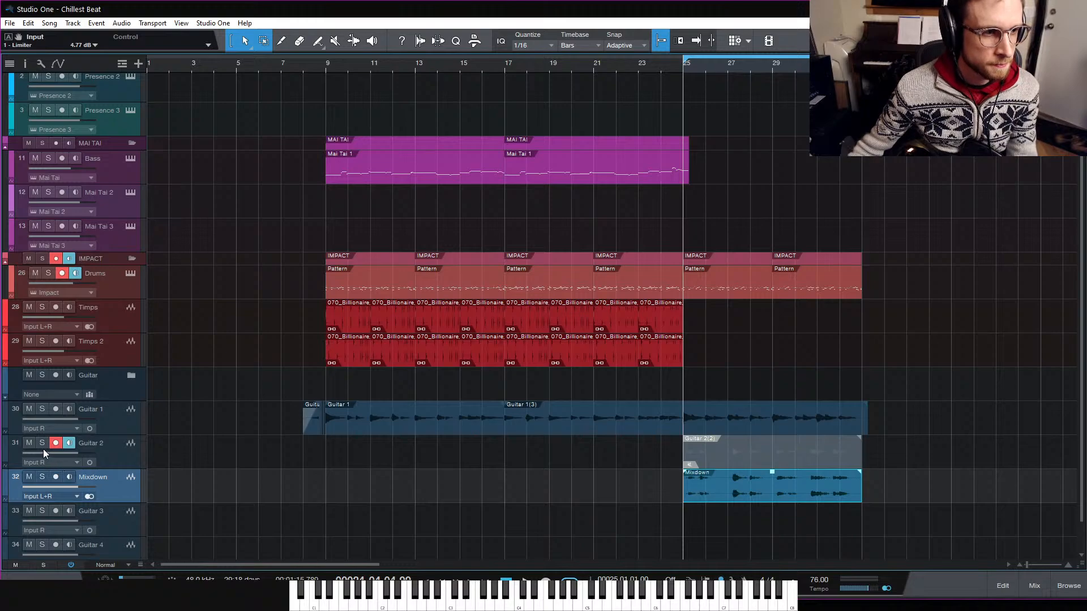
Step: Play the loop from bar 25 and solo the Mixdown track
{"action": "key", "text": "space"}
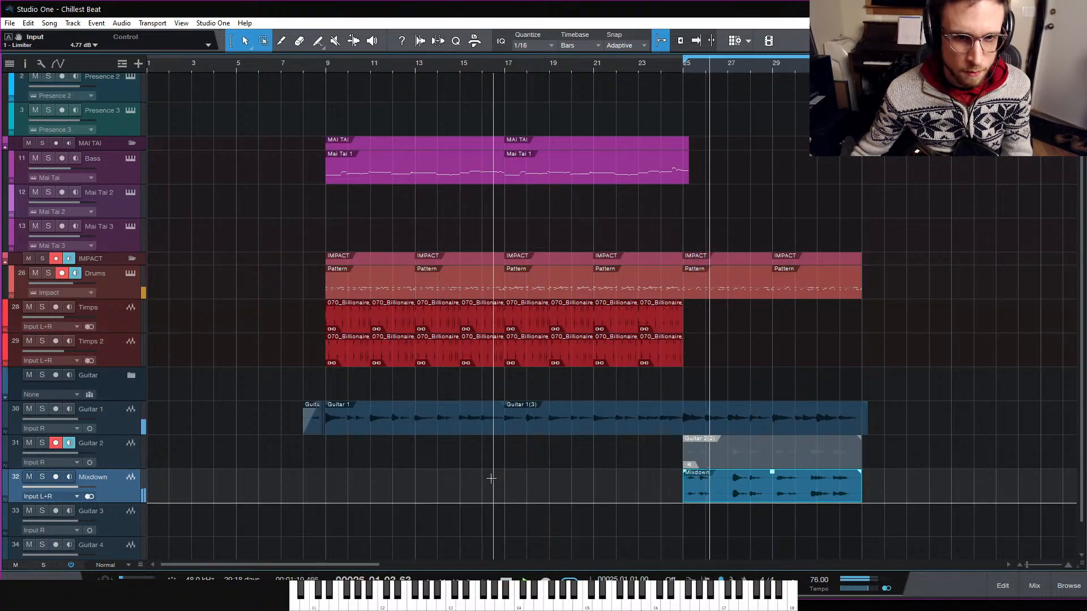
{"action": "left_click", "coordinate": [41, 477]}
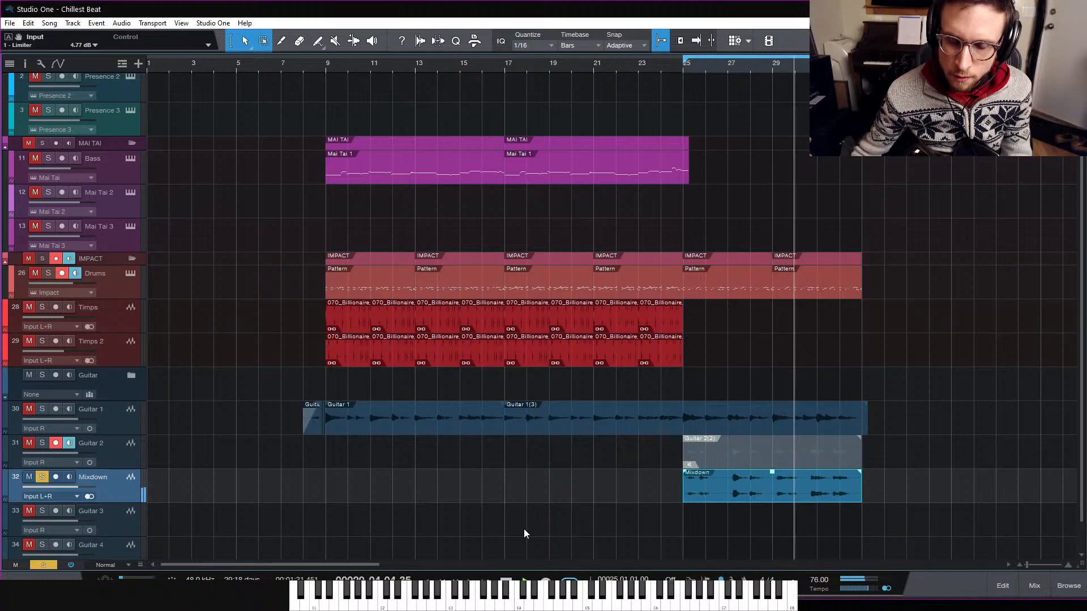
{"action": "key", "text": "space"}
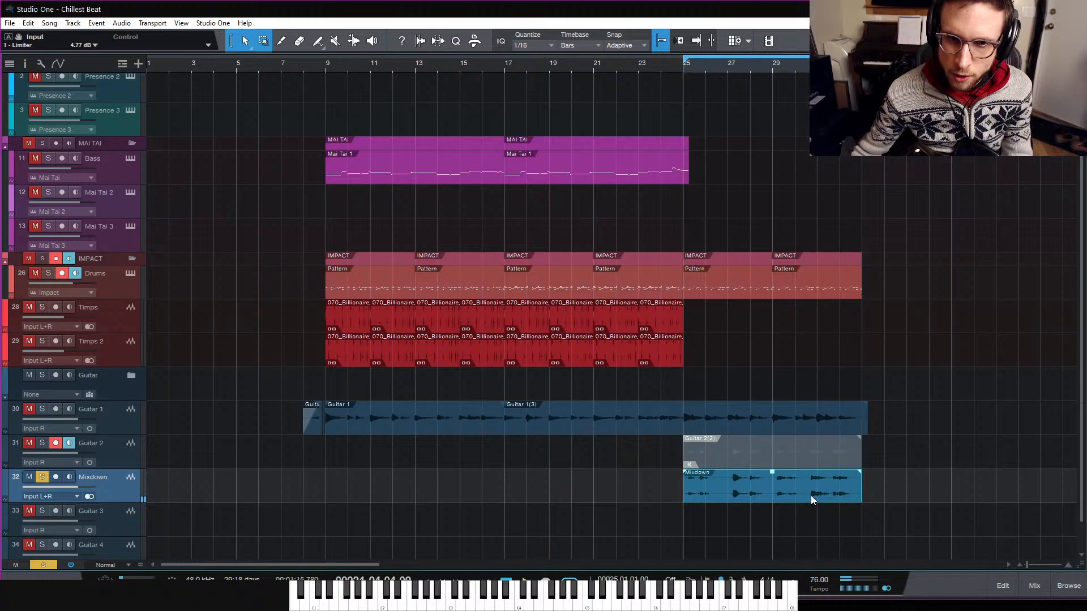
Step: Insert the Compressor effect on the Mixdown channel
{"action": "left_click", "coordinate": [1034, 586]}
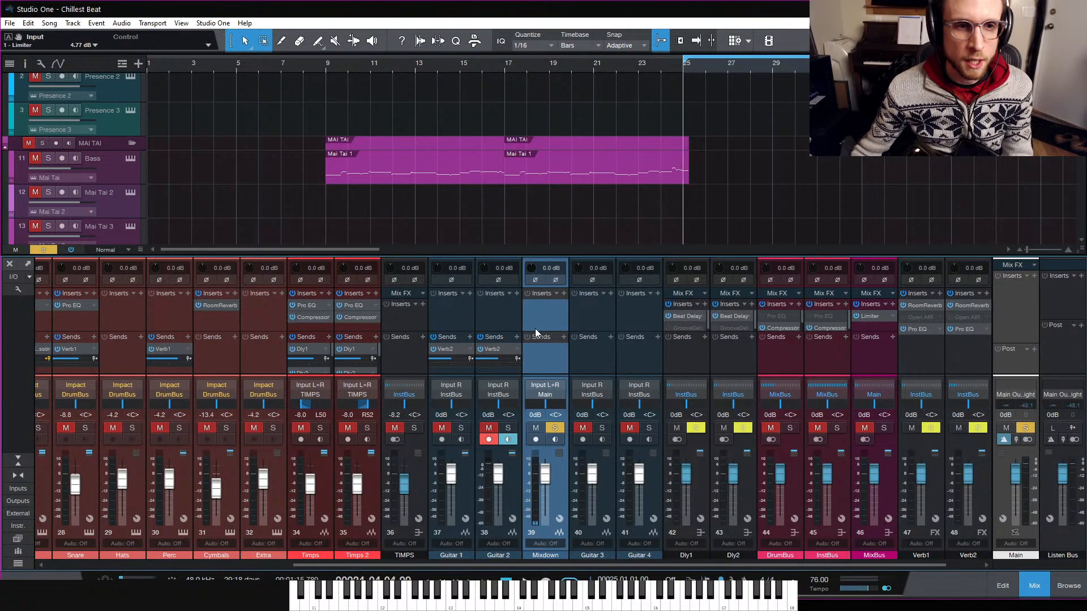
{"action": "left_click", "coordinate": [565, 293]}
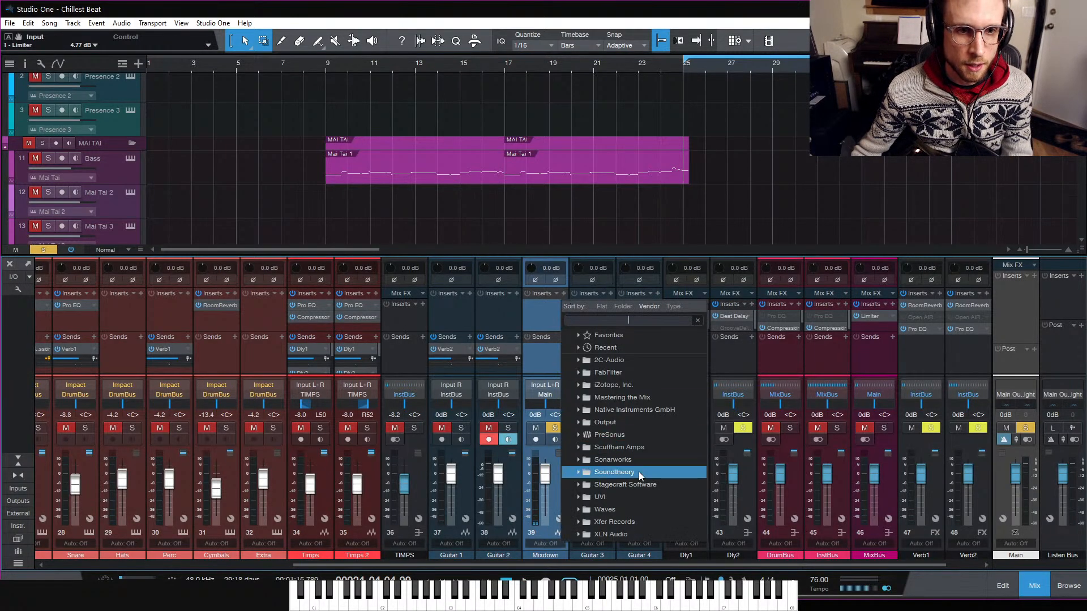
{"action": "left_click", "coordinate": [627, 348]}
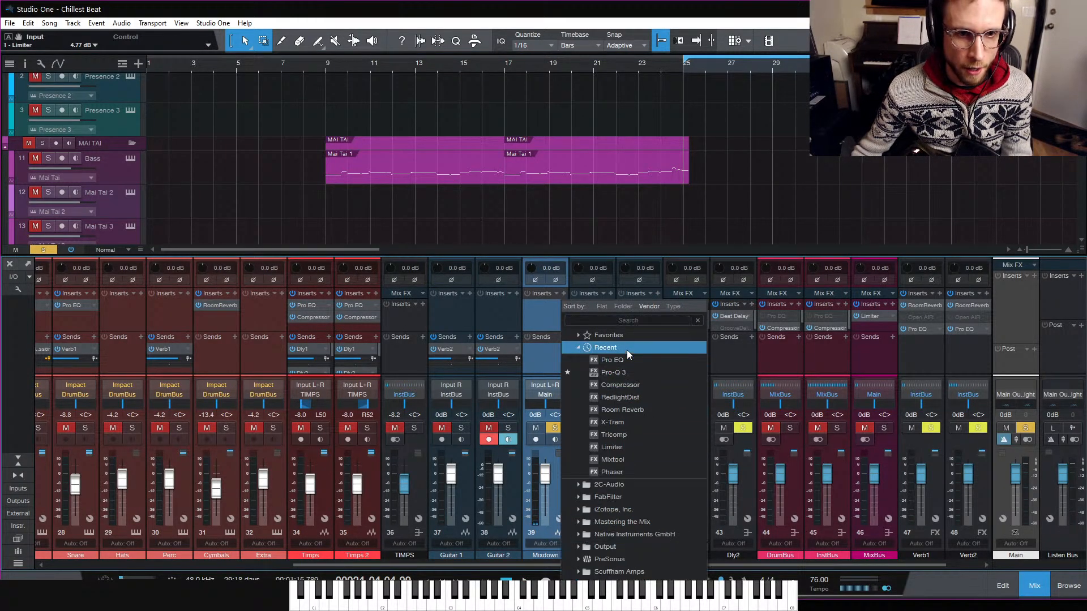
{"action": "left_click", "coordinate": [647, 387]}
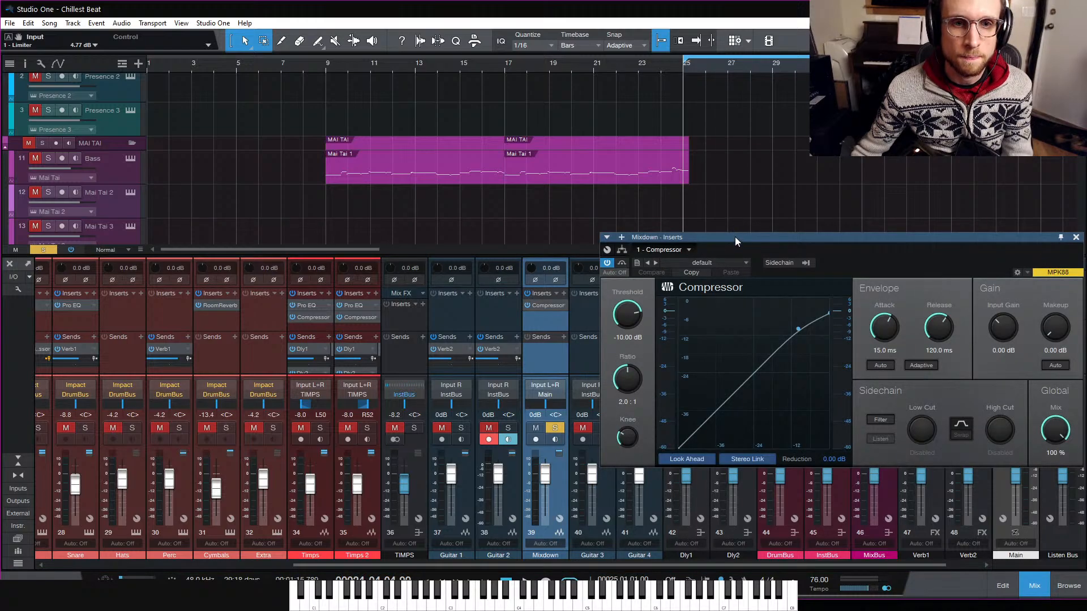
Step: Set the Mixdown compressor to 8.75 ms attack, 44.7 ms release, 8.8:1 ratio and -28.72 dB threshold
{"action": "left_click_drag", "start_coordinate": [735, 237], "coordinate": [523, 175]}
{"action": "left_click_drag", "start_coordinate": [675, 271], "coordinate": [723, 283]}
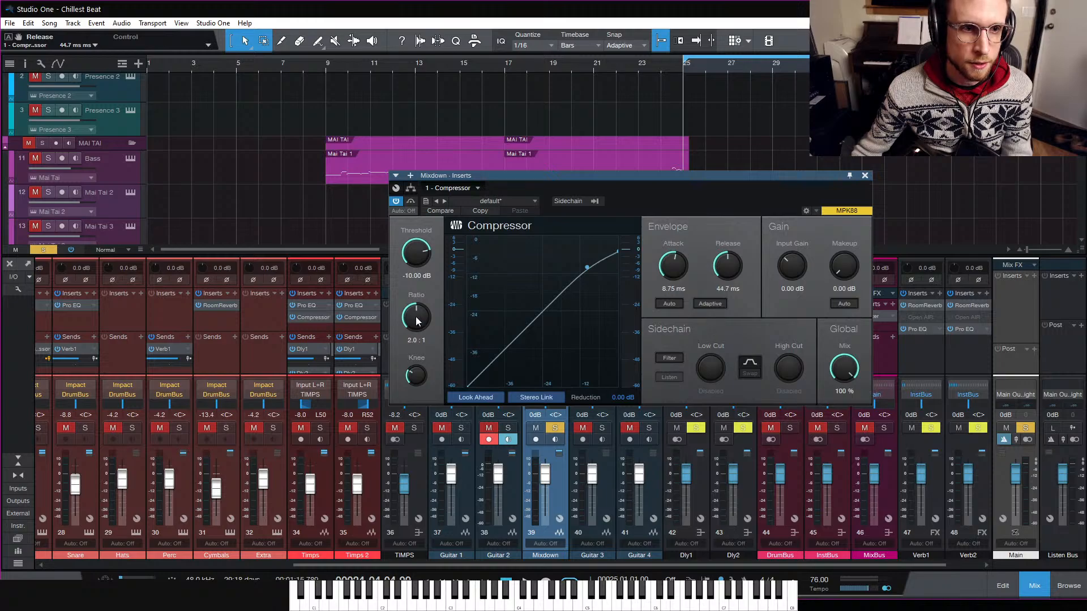
{"action": "left_click_drag", "start_coordinate": [418, 320], "coordinate": [427, 273]}
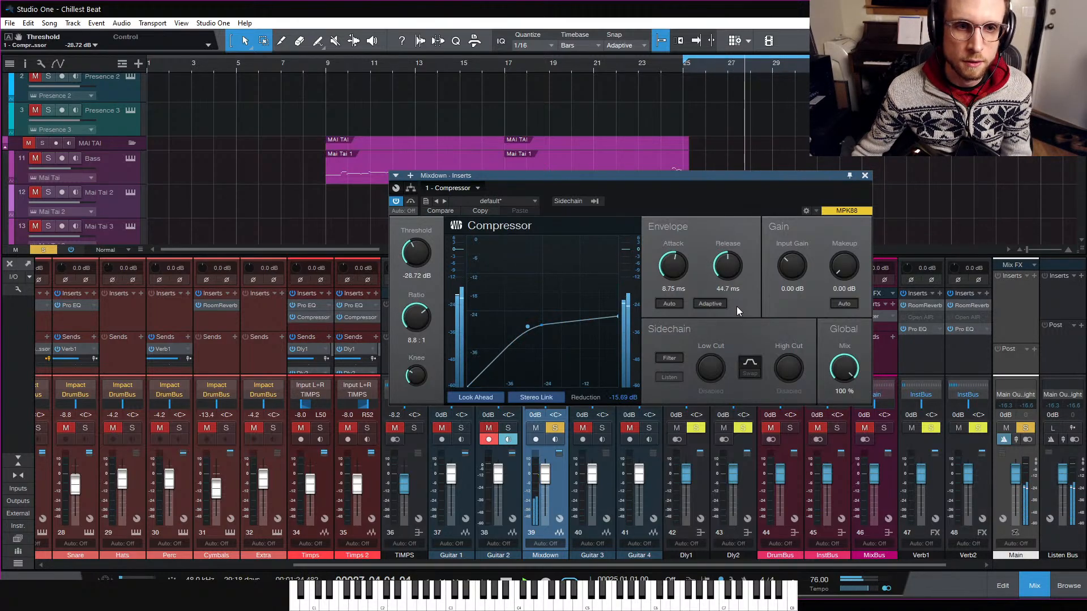
Step: Set the Mixdown compressor's release to 56.1 ms, and close the effect window and the mix console
{"action": "left_click_drag", "start_coordinate": [732, 272], "coordinate": [736, 250]}
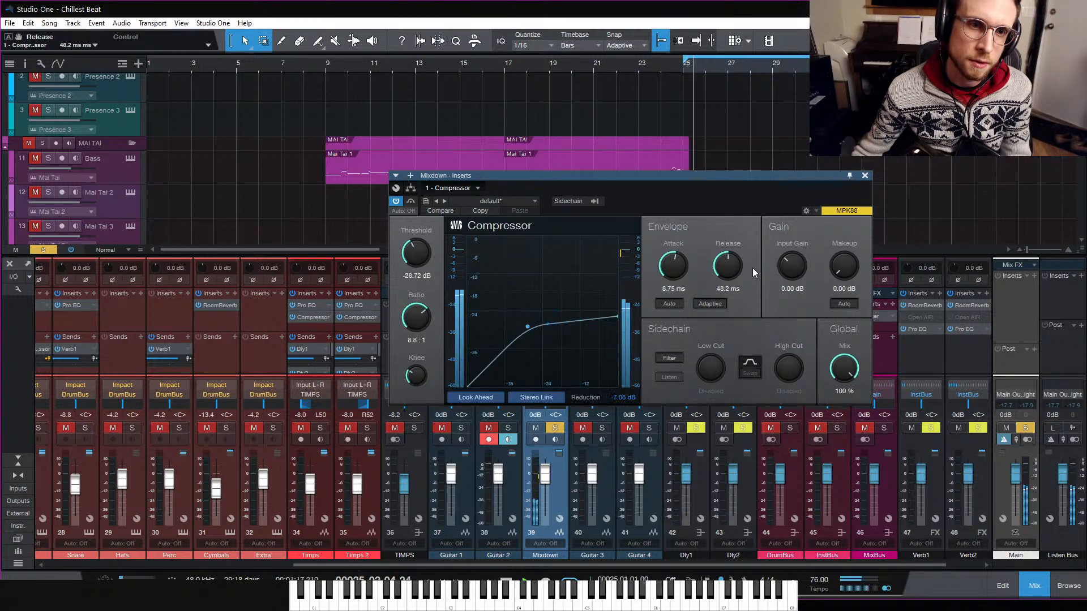
{"action": "left_click_drag", "start_coordinate": [734, 273], "coordinate": [735, 269]}
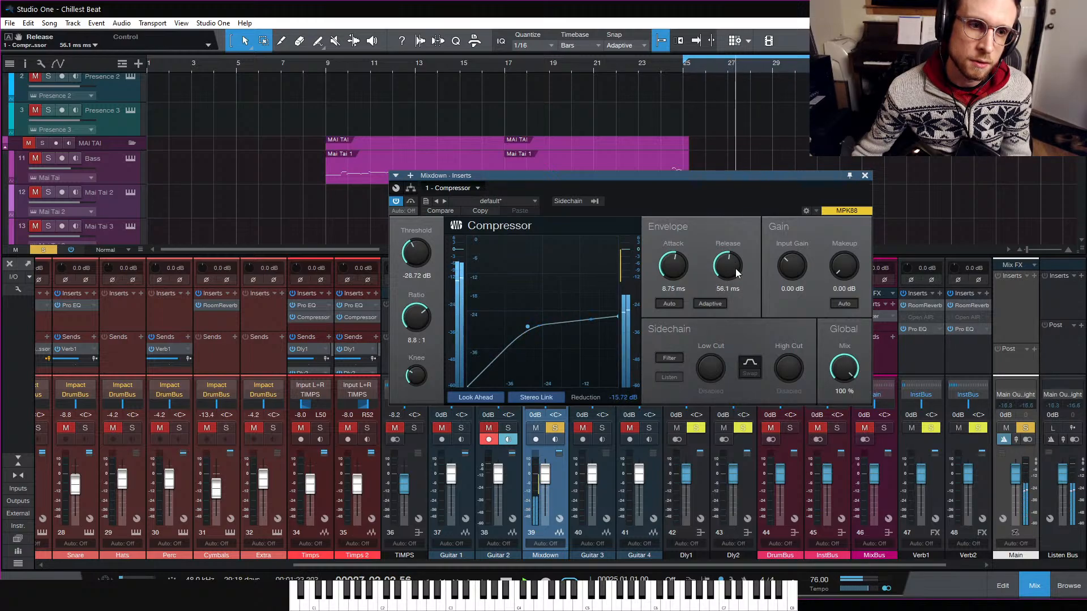
{"action": "left_click", "coordinate": [865, 176]}
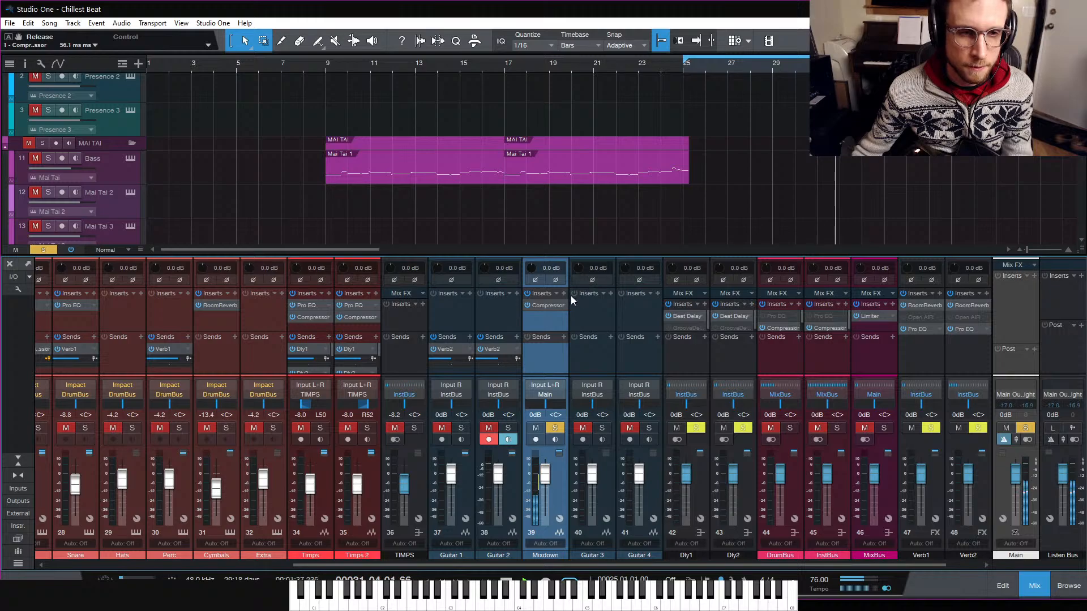
{"action": "left_click", "coordinate": [1033, 587]}
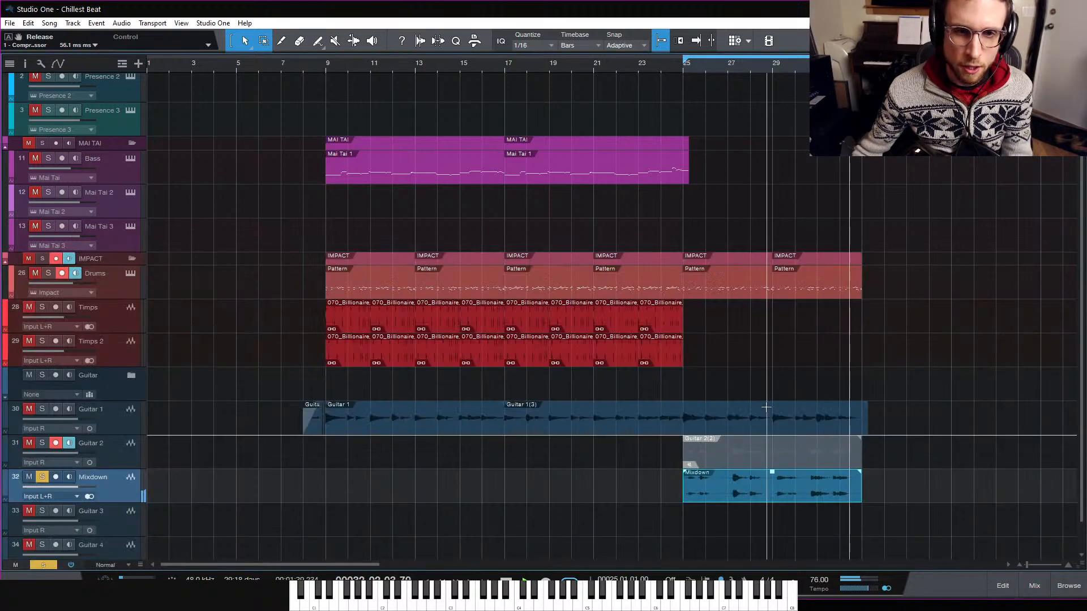
Step: Split the Mixdown event at beats 25.3 and 25.4, and delete the piece before beat 25.3
{"action": "left_click", "coordinate": [918, 518]}
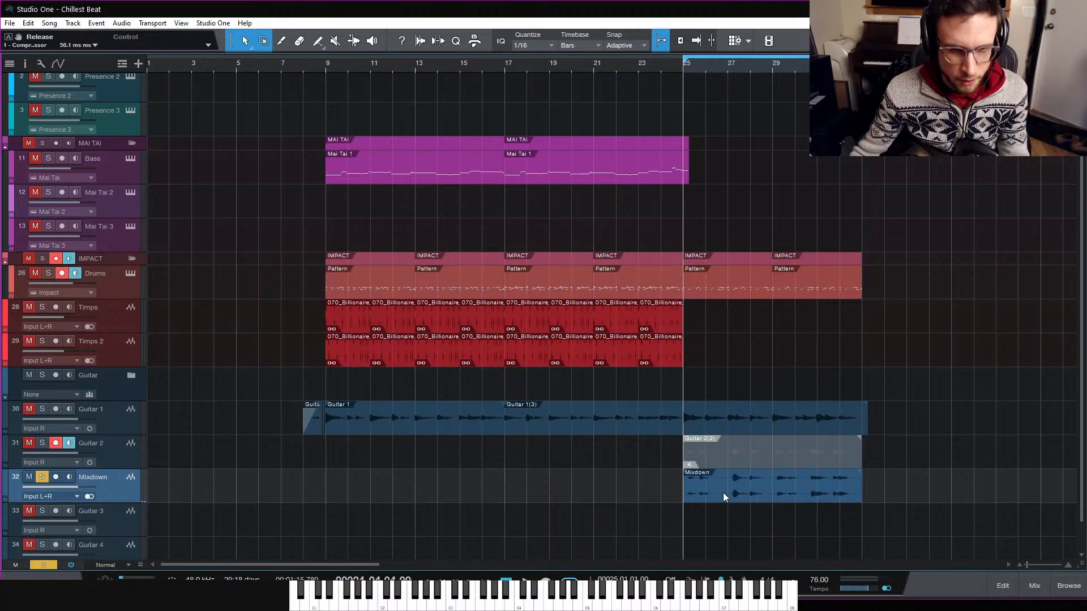
{"action": "key", "text": "e"}
{"action": "key", "text": "e"}
{"action": "key", "text": "space"}
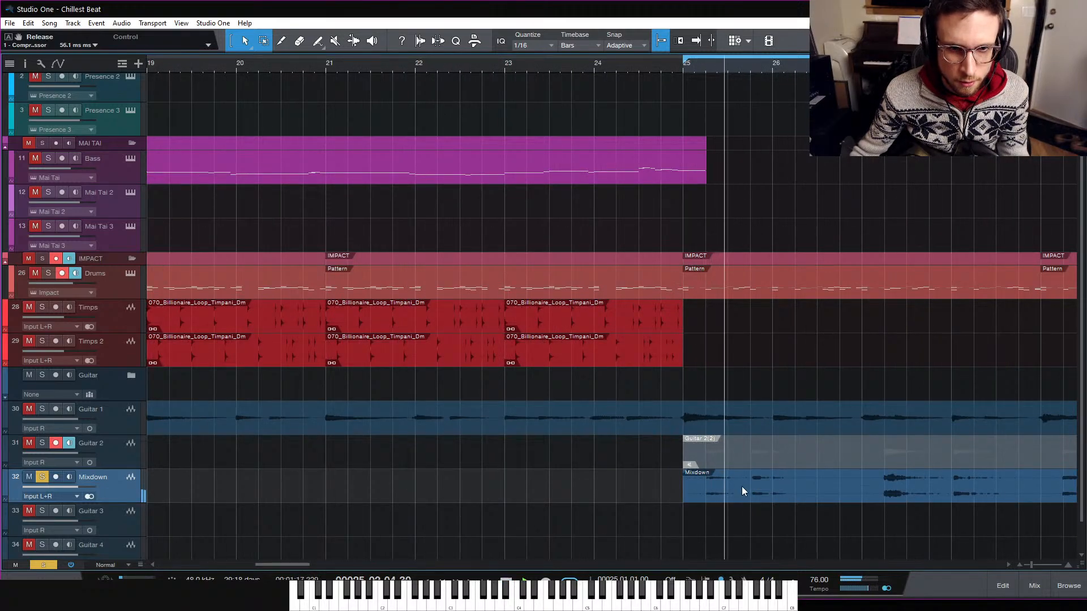
{"action": "key", "text": "space"}
{"action": "double_click", "coordinate": [726, 480]}
{"action": "left_click", "coordinate": [748, 478], "text": "alt"}
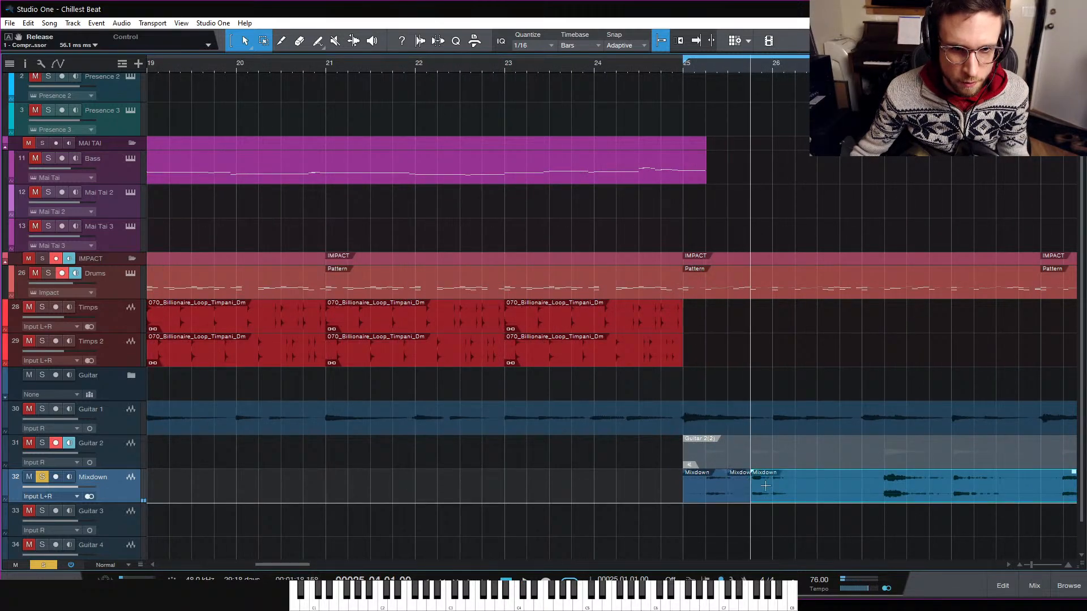
{"action": "left_click", "coordinate": [713, 488]}
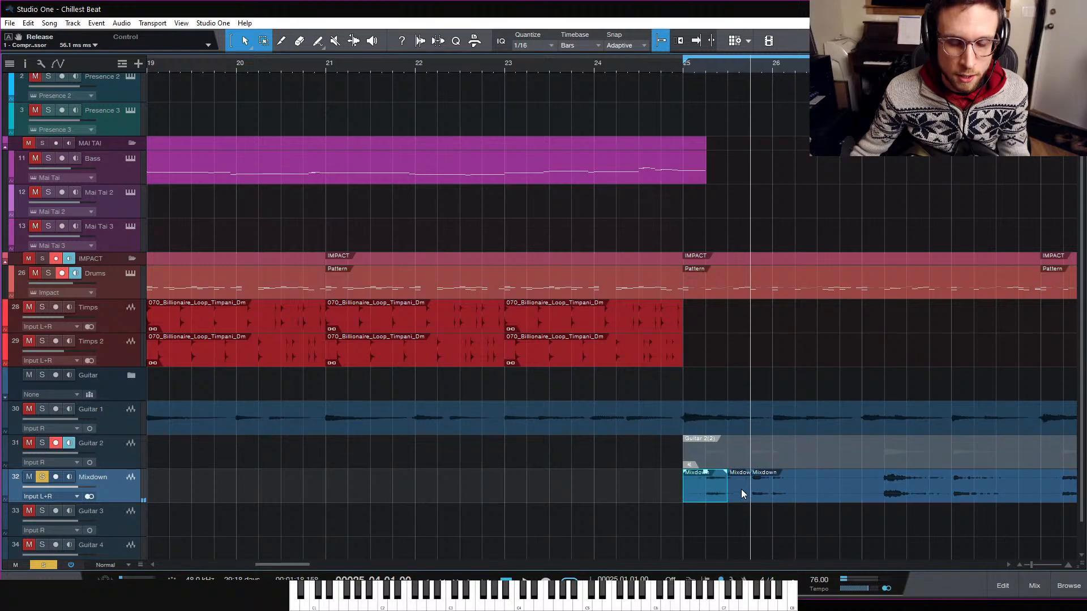
{"action": "key", "text": "Delete"}
Step: Play back the Mixdown slice starting at beat 25.3
{"action": "left_click", "coordinate": [729, 67]}
{"action": "key", "text": "space"}
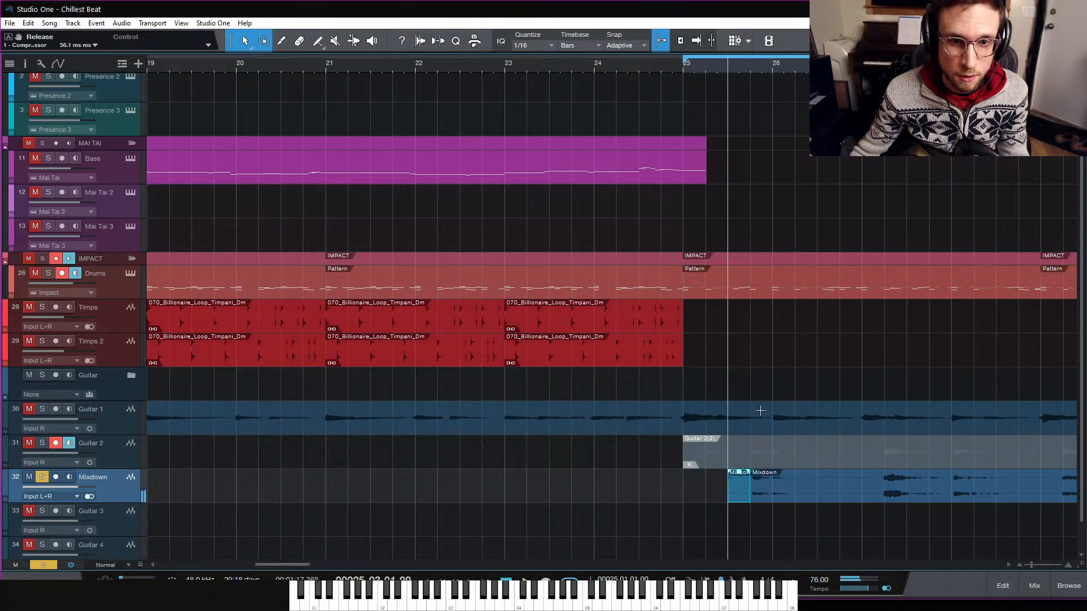
{"action": "key", "text": "space"}
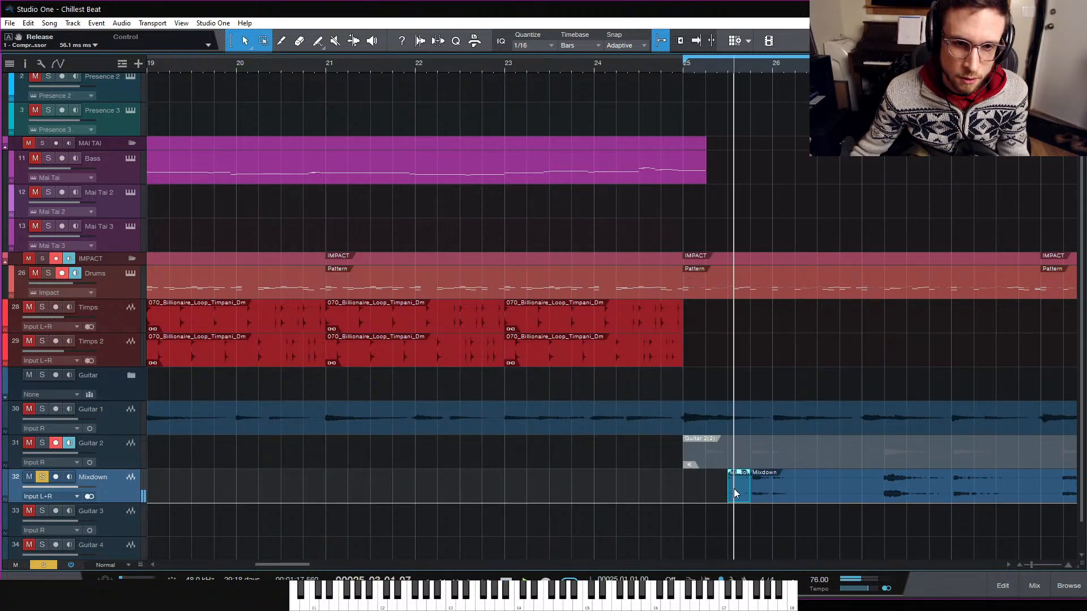
{"action": "key", "text": "space"}
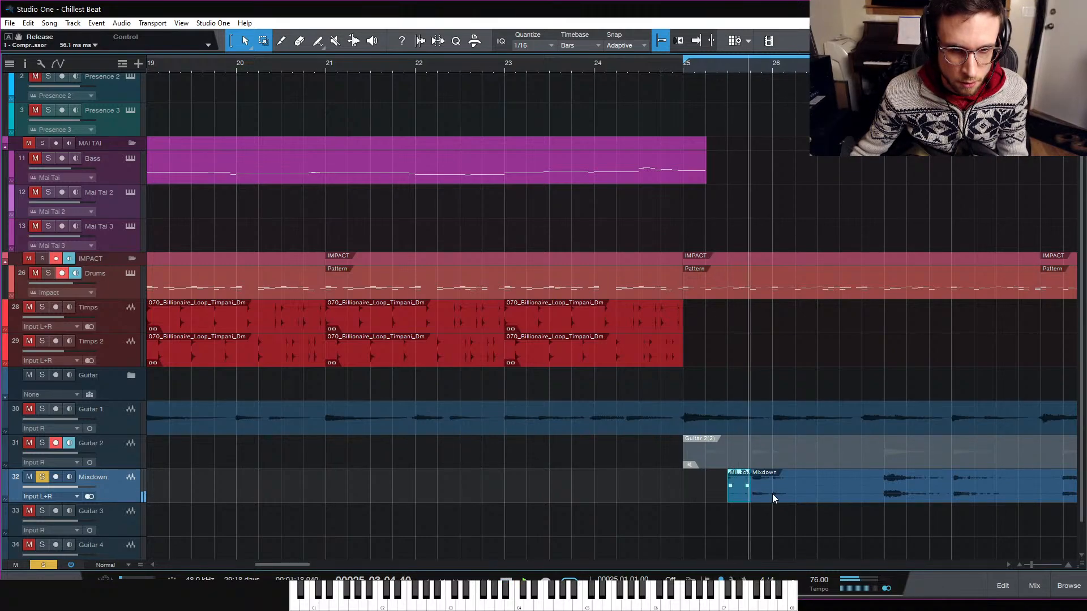
{"action": "key", "text": "space"}
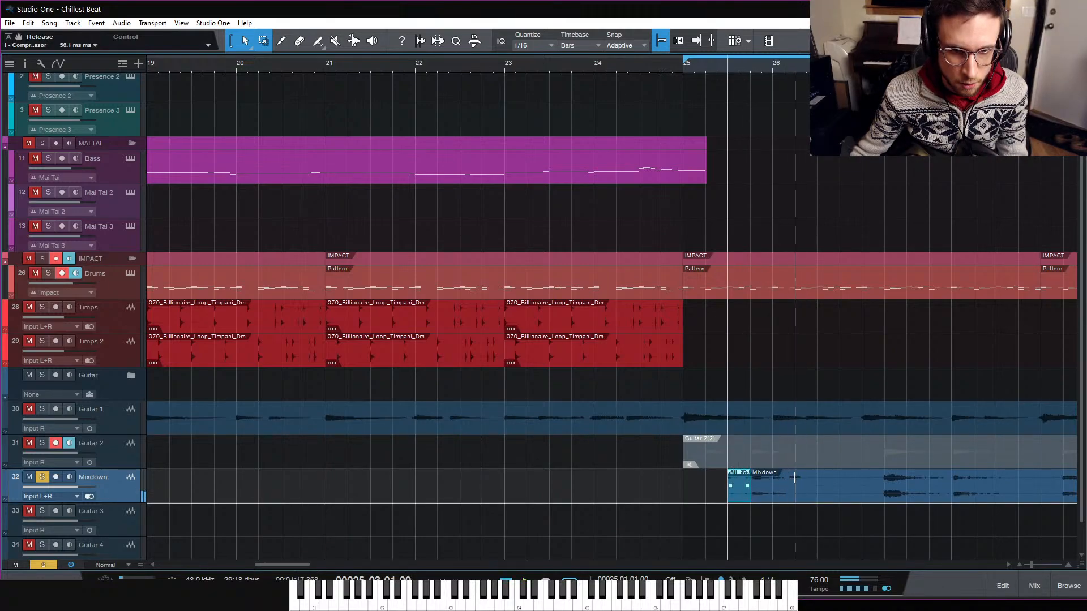
Step: Split the Mixdown event at beats 26.2 and 26.3, and delete the piece between beats 25.4 and 26.2
{"action": "double_click", "coordinate": [794, 478]}
{"action": "double_click", "coordinate": [817, 478]}
{"action": "left_click", "coordinate": [778, 498]}
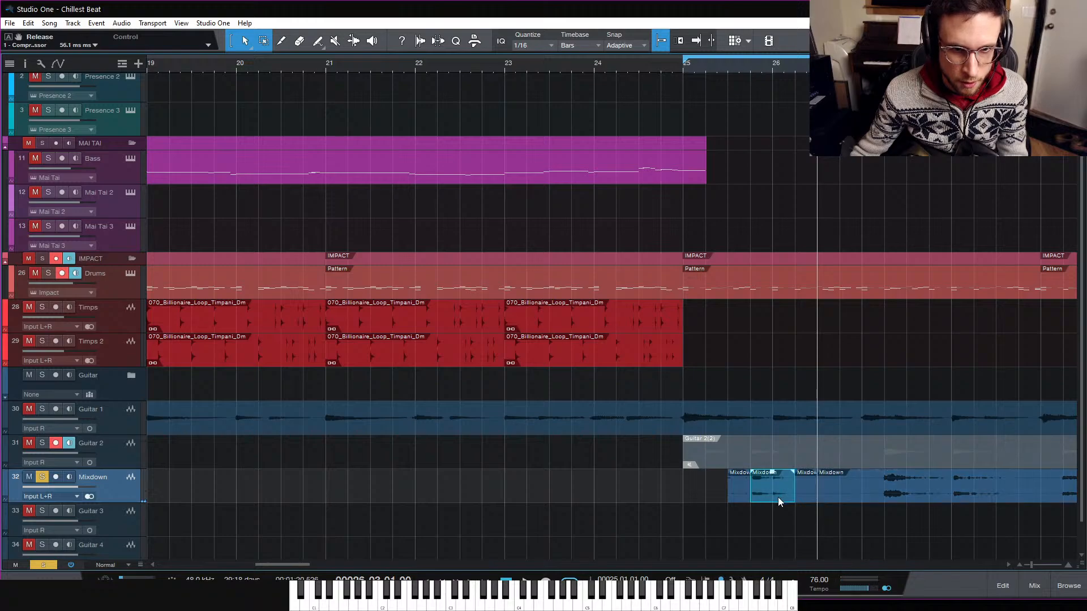
{"action": "key", "text": "Delete"}
Step: Audition the Mixdown slice at beat 26.2 and move it to the start of bar 25, replacing the deleted slice at 25.3
{"action": "left_click", "coordinate": [803, 491]}
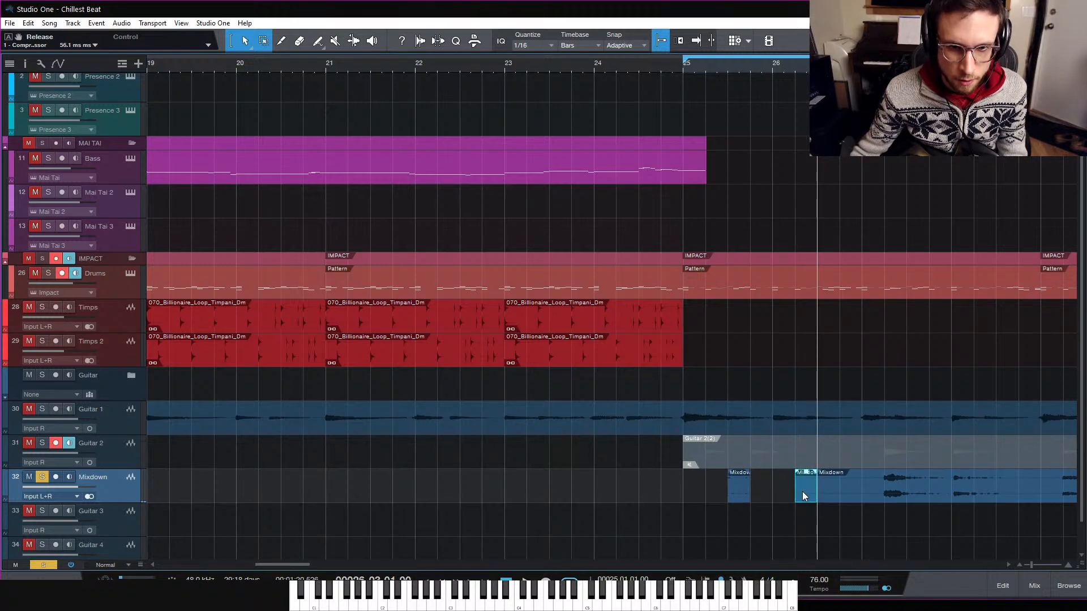
{"action": "left_click", "coordinate": [797, 70]}
{"action": "key", "text": "space"}
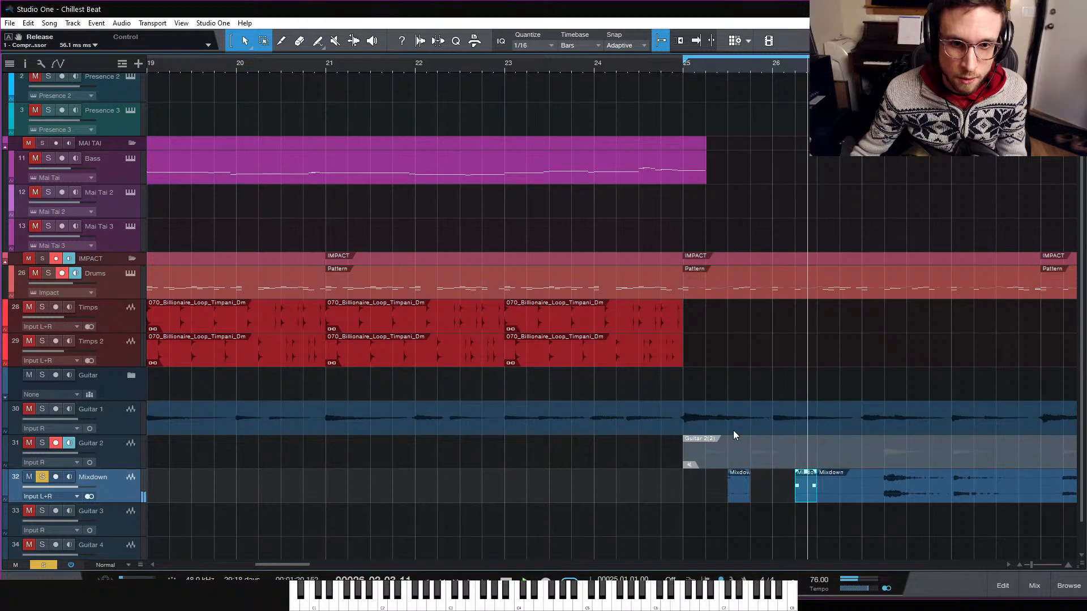
{"action": "key", "text": "space"}
{"action": "left_click", "coordinate": [737, 497]}
{"action": "key", "text": "Delete"}
{"action": "left_click_drag", "start_coordinate": [808, 496], "coordinate": [695, 501]}
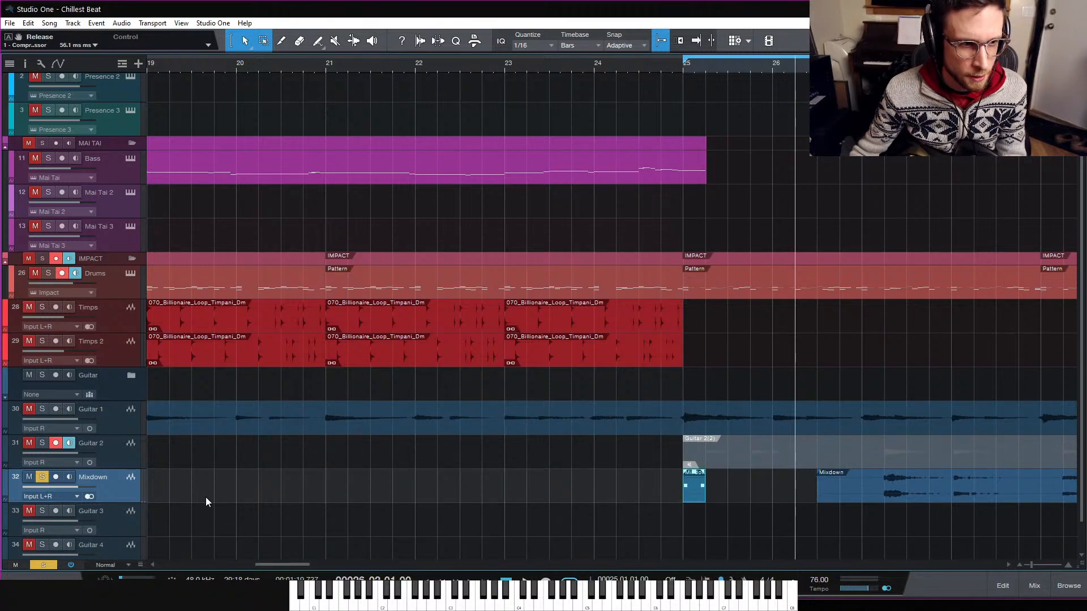
Step: Duplicate the Mixdown track without its events and name the two tracks Loop L and Loop R
{"action": "right_click", "coordinate": [124, 491]}
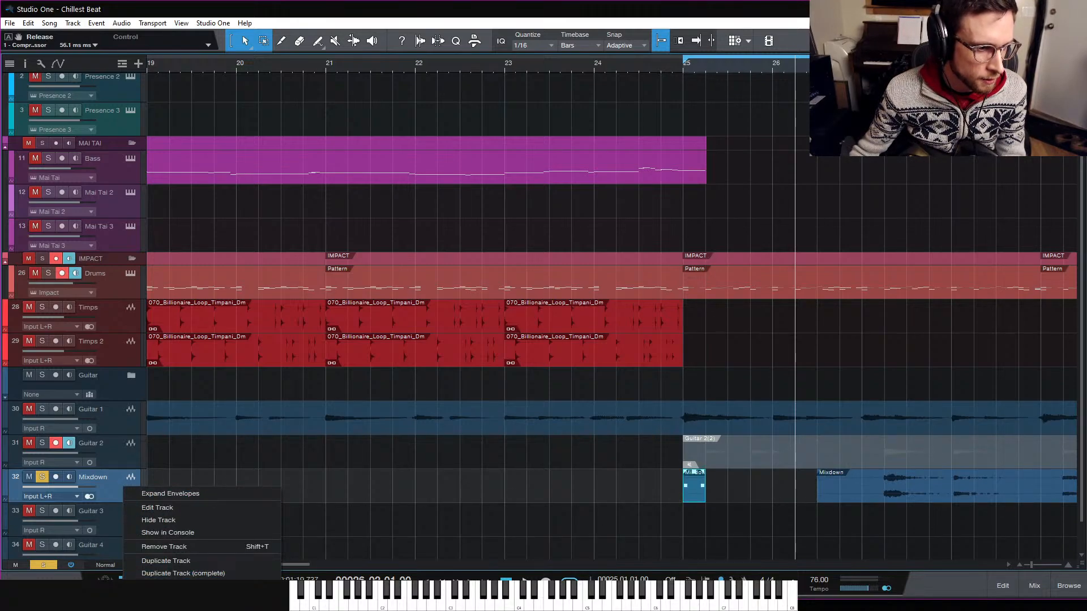
{"action": "left_click", "coordinate": [197, 561]}
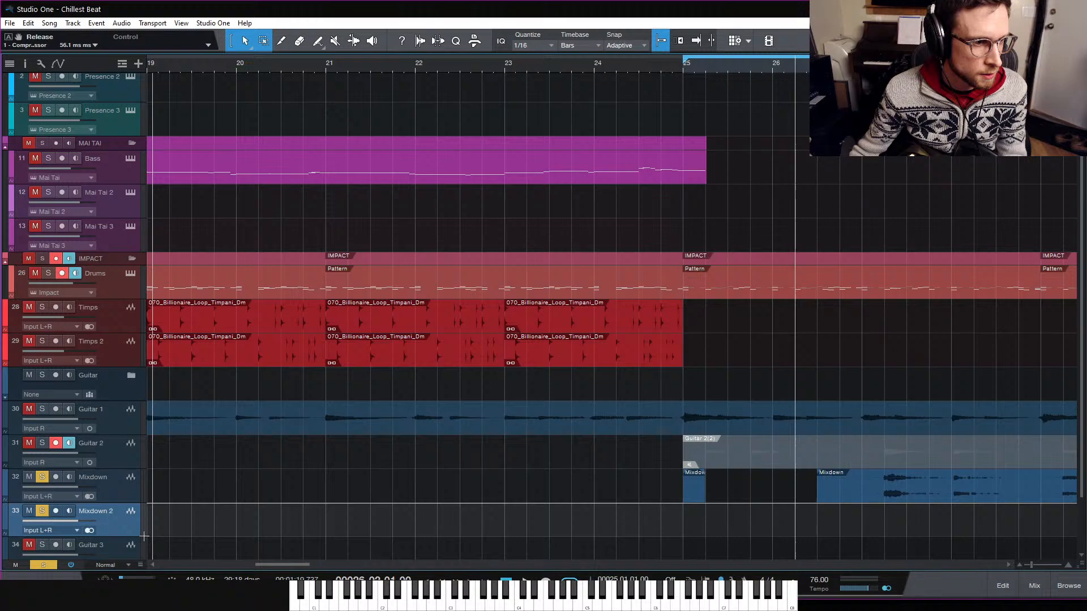
{"action": "double_click", "coordinate": [94, 477]}
{"action": "type", "text": "Loop"}
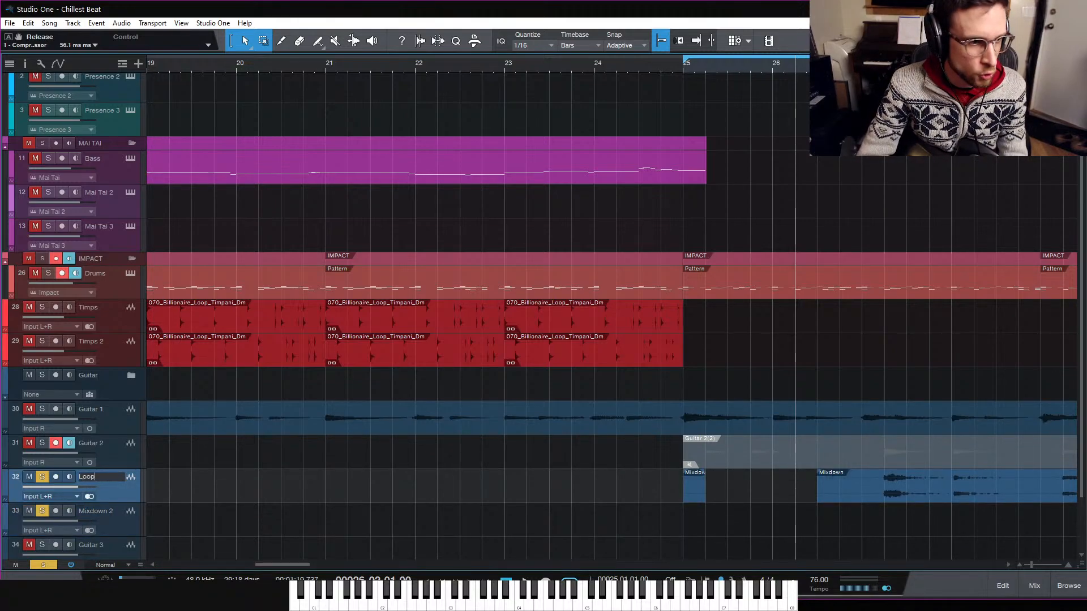
{"action": "type", "text": "Loop R"}
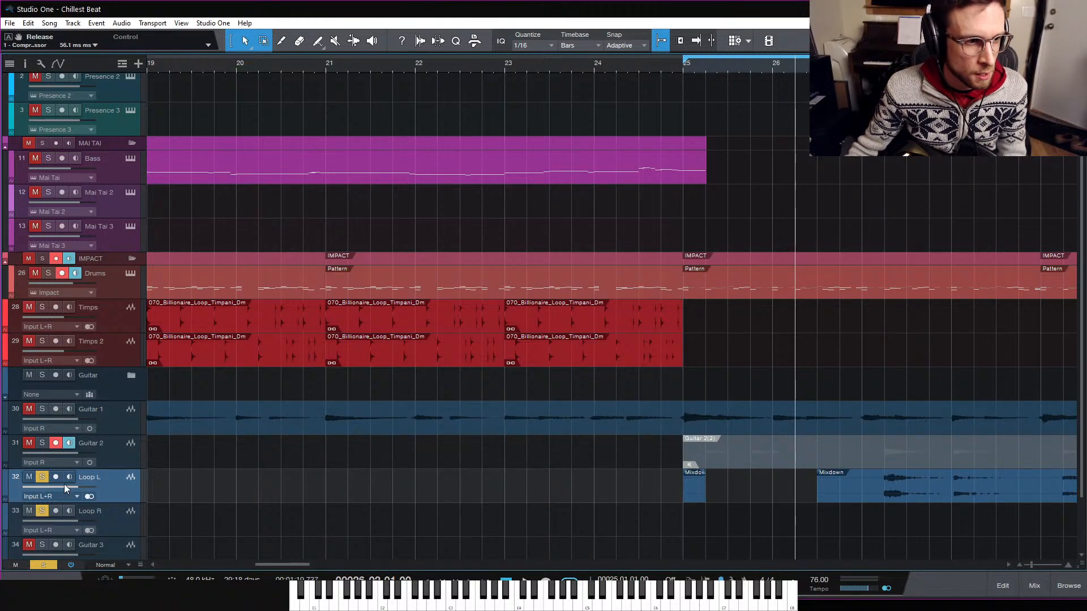
Step: Show the track inspector, and pan Loop L fully left and Loop R fully right
{"action": "left_click", "coordinate": [26, 62]}
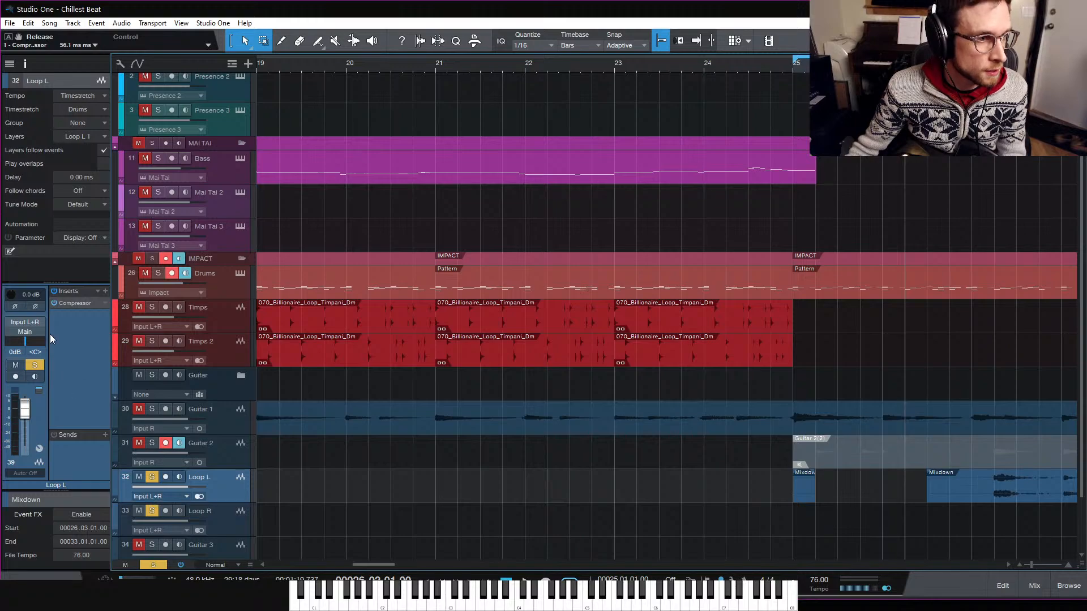
{"action": "left_click_drag", "start_coordinate": [31, 342], "coordinate": [2, 345]}
{"action": "left_click", "coordinate": [173, 524]}
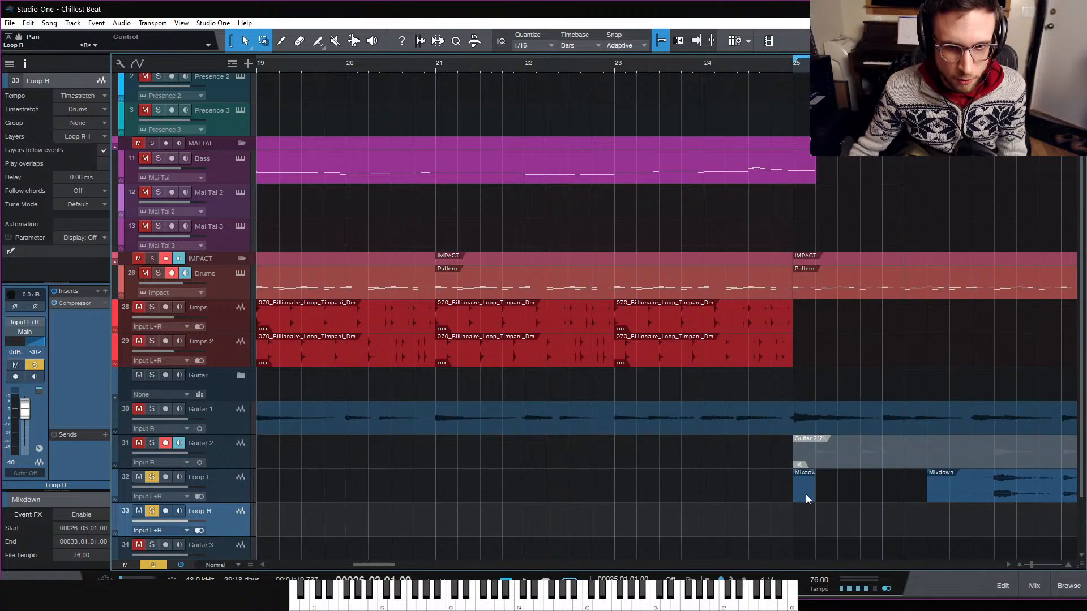
Step: Copy the one-beat slice at bar 25 from Loop L to beat 25.2 on Loop R and play from bar 25
{"action": "left_click", "coordinate": [933, 491]}
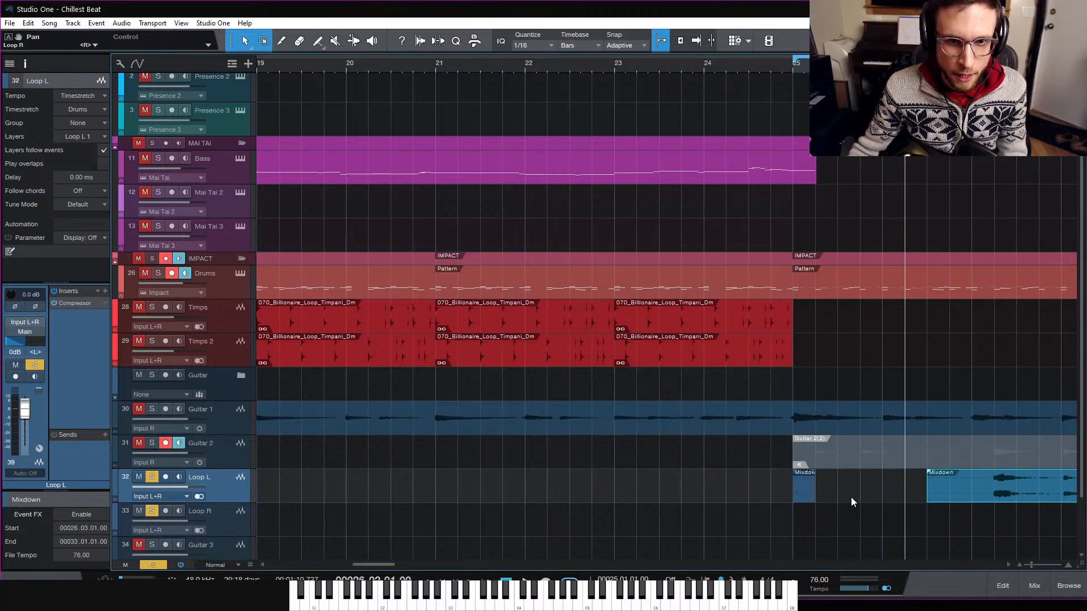
{"action": "left_click", "coordinate": [852, 502]}
{"action": "left_click_drag", "start_coordinate": [803, 495], "coordinate": [827, 516]}
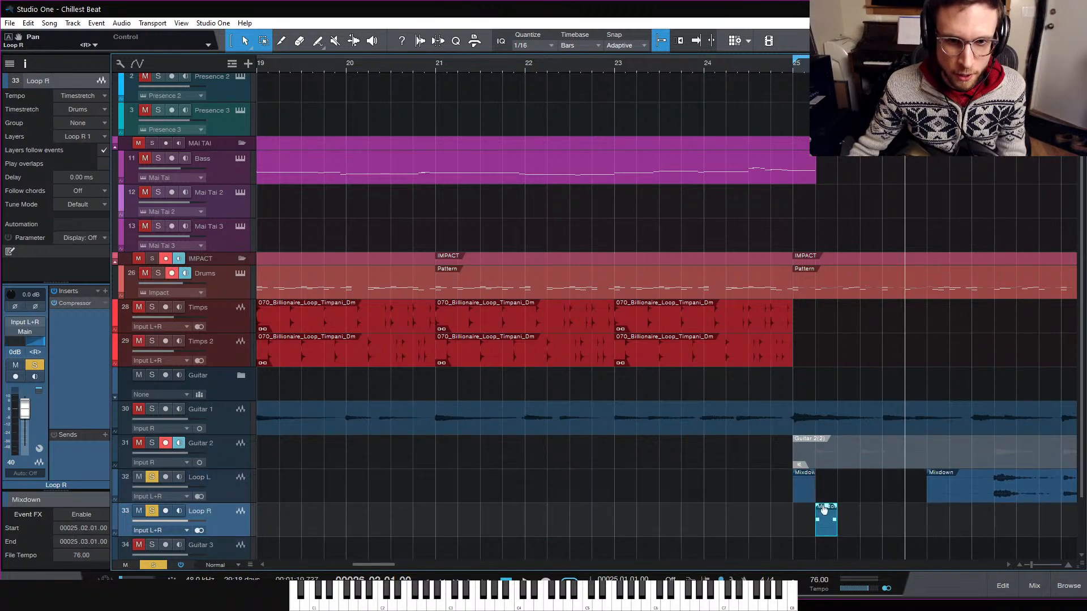
{"action": "left_click", "coordinate": [795, 66]}
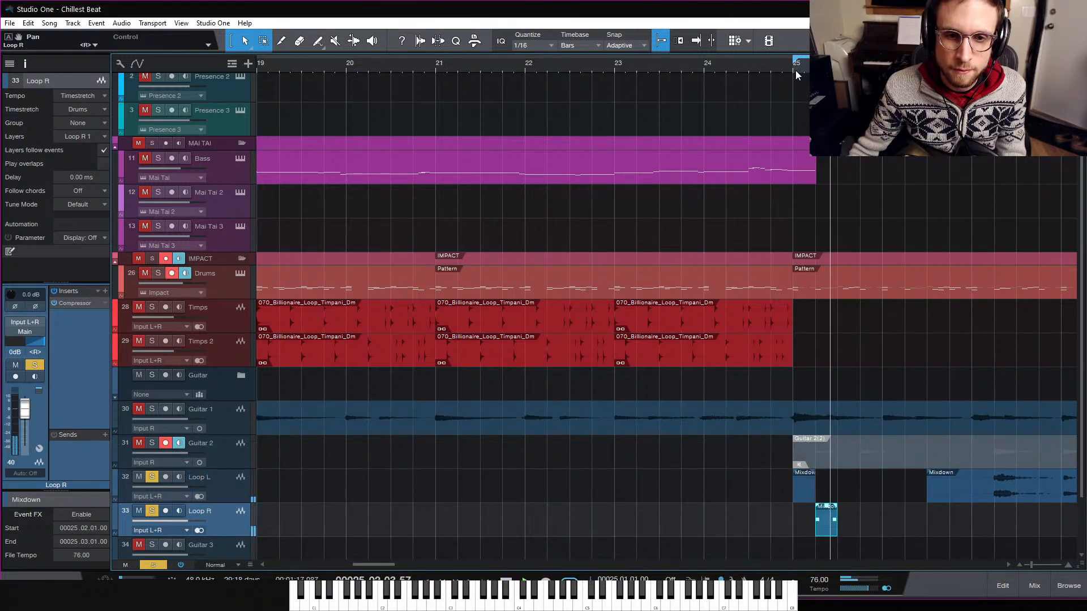
{"action": "key", "text": "space"}
Step: Trim and duplicate the first Loop L slice so two pieces fill beat 25.1, with their boundary at 25.01.04
{"action": "left_click", "coordinate": [871, 515]}
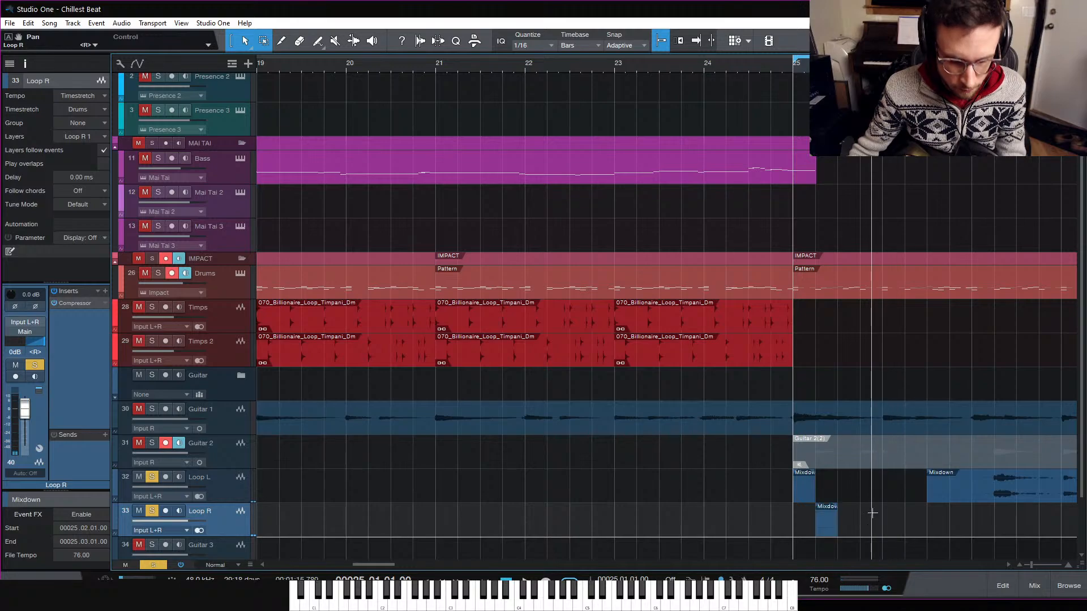
{"action": "key", "text": "e"}
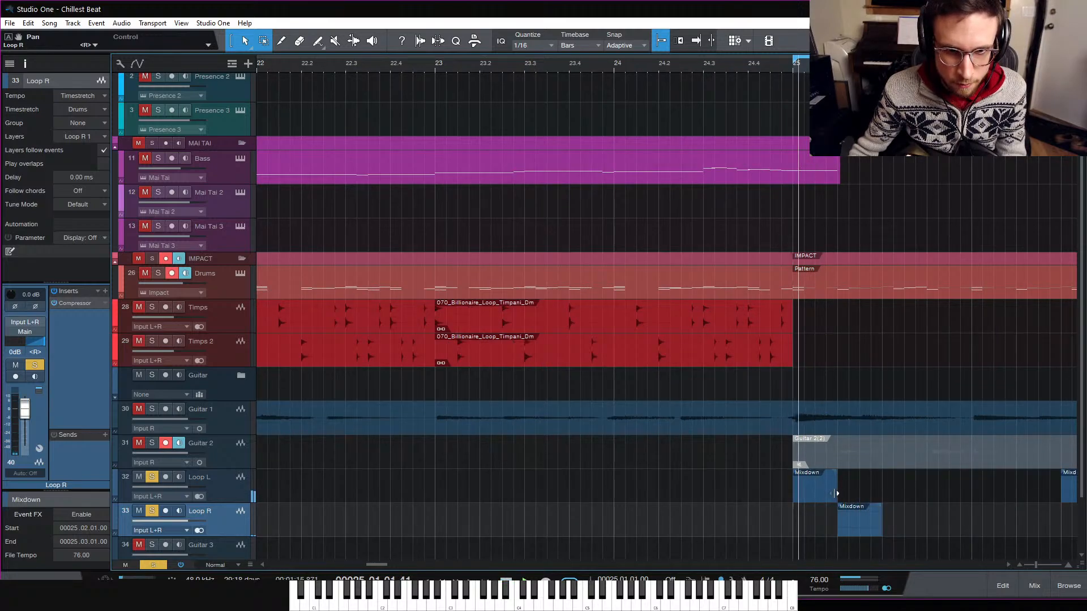
{"action": "left_click_drag", "start_coordinate": [836, 493], "coordinate": [816, 498]}
{"action": "key", "text": "d"}
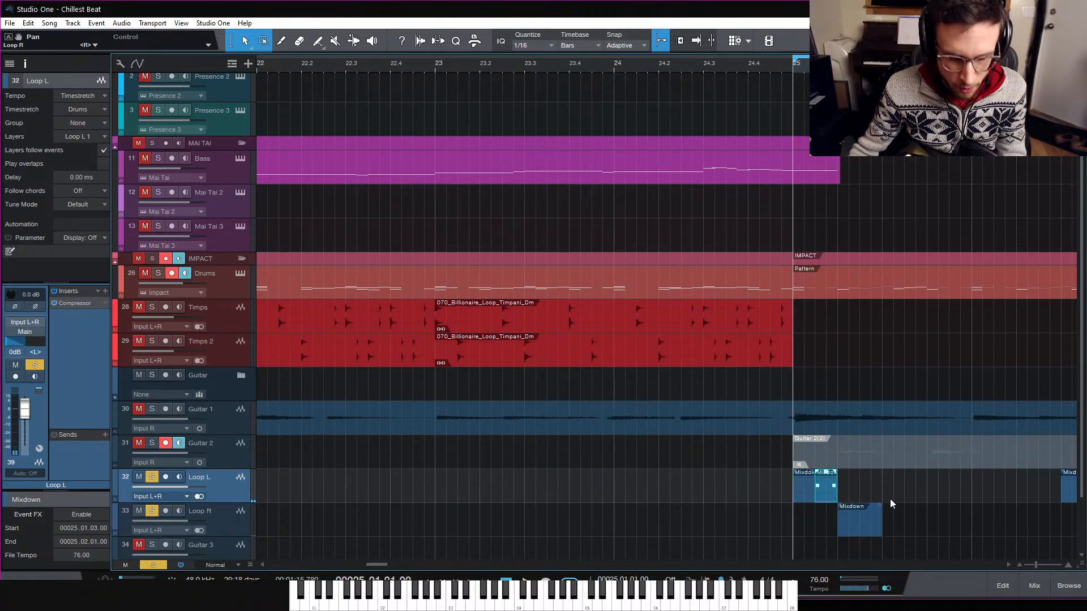
{"action": "key", "text": "space"}
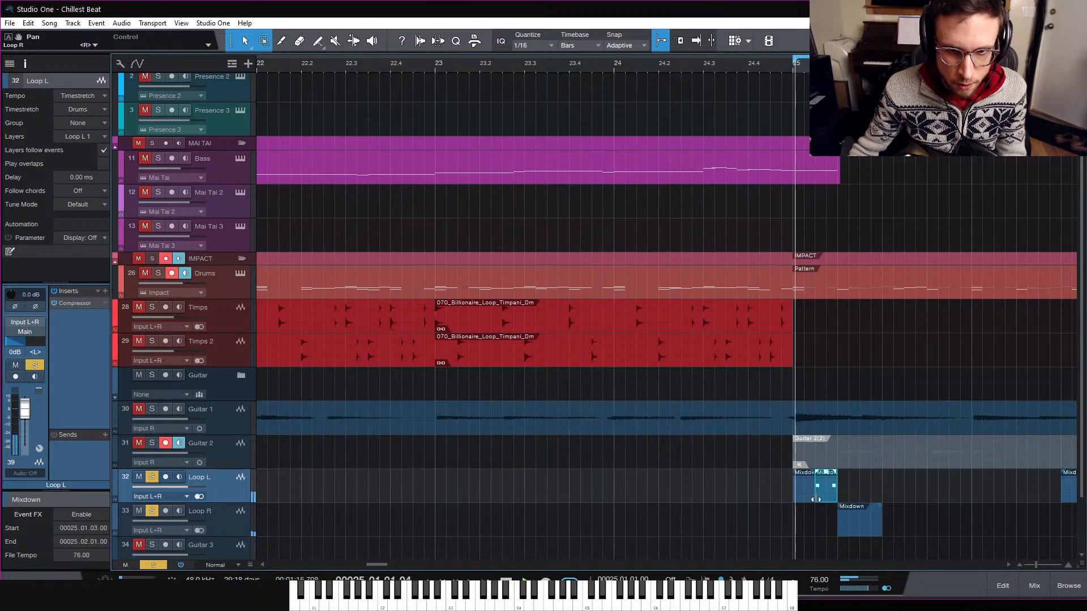
{"action": "left_click_drag", "start_coordinate": [815, 499], "coordinate": [826, 499]}
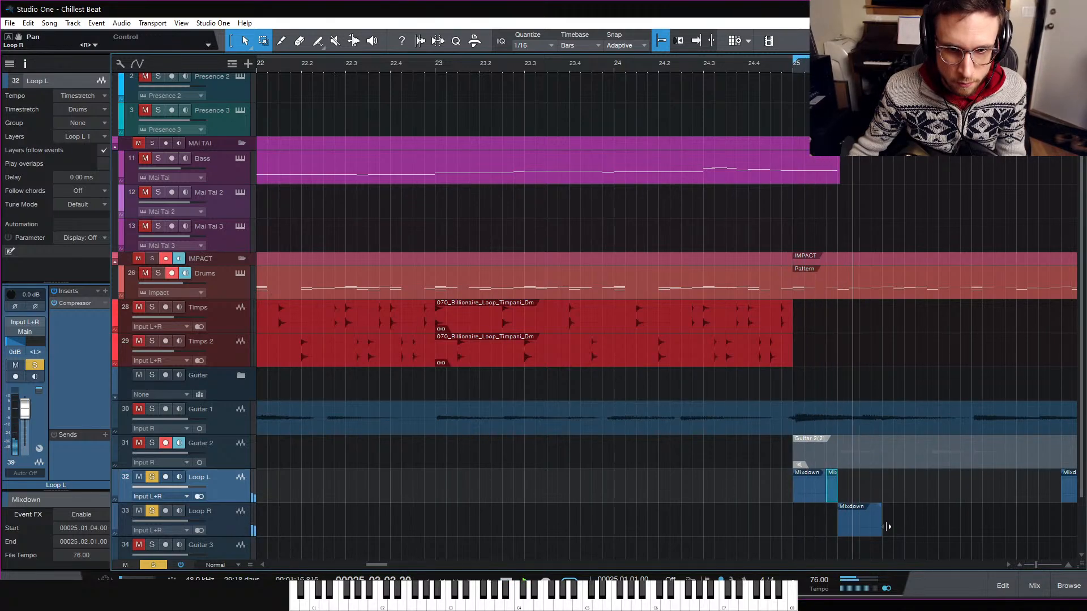
Step: Shorten the Loop R slice to half a beat, duplicate it at 25.02.03, and play the result
{"action": "left_click_drag", "start_coordinate": [884, 528], "coordinate": [861, 531]}
{"action": "key", "text": "d"}
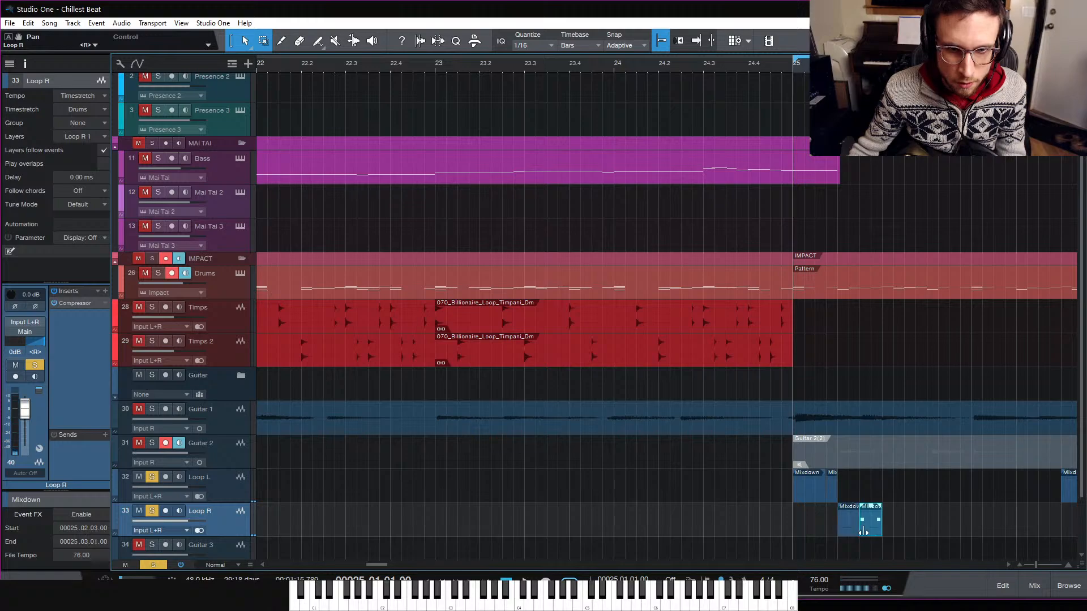
{"action": "key", "text": "space"}
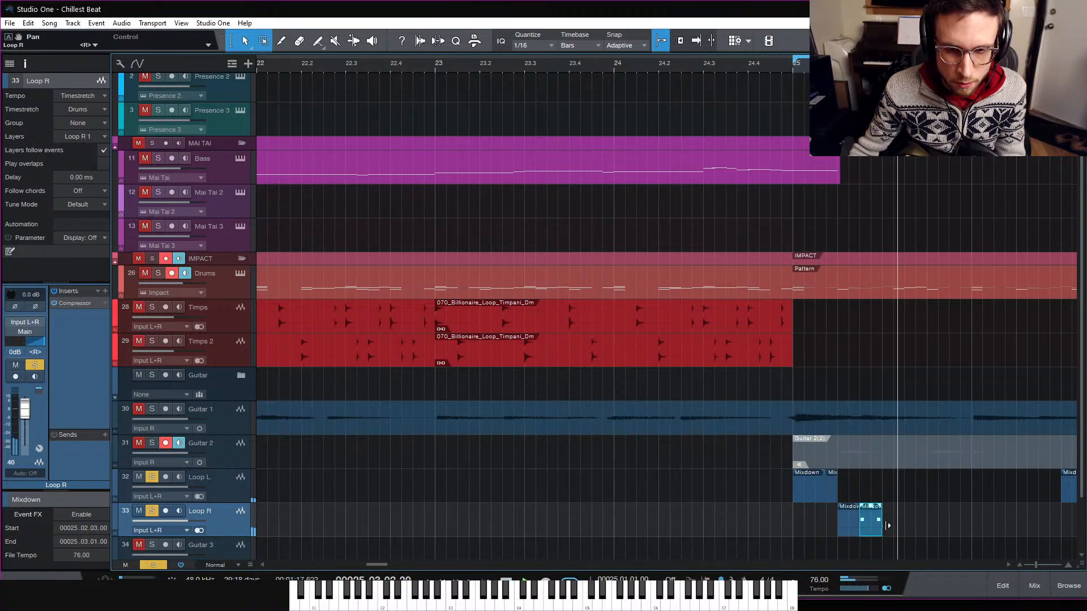
{"action": "key", "text": "space"}
Step: Duplicate both Loop L slices of beat 25.1 to beat 25.3 and play the pattern from bar 25
{"action": "left_click", "coordinate": [803, 490]}
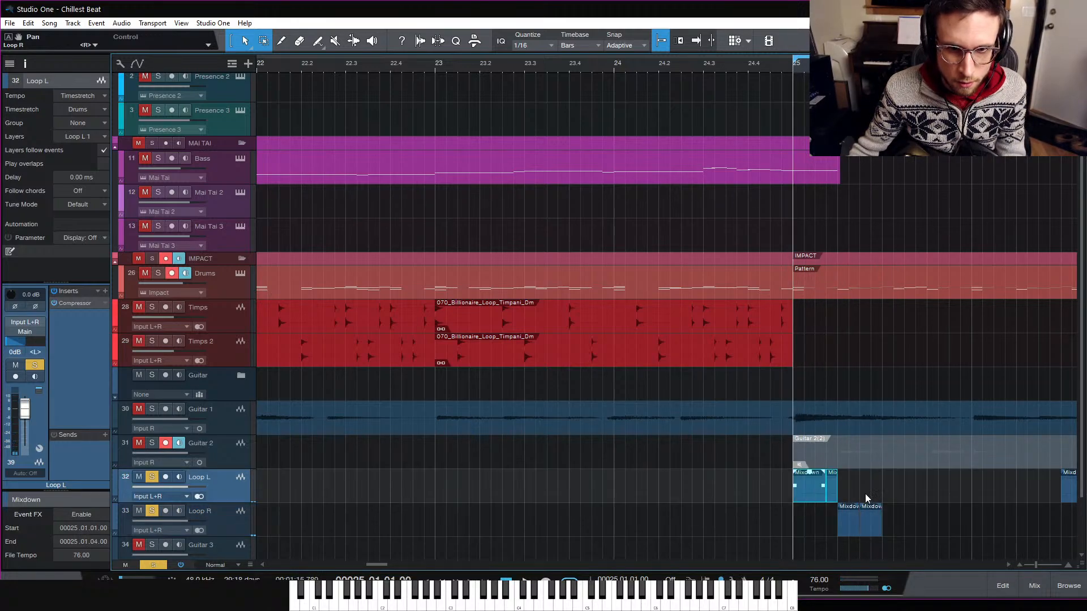
{"action": "key", "text": "d"}
{"action": "left_click_drag", "start_coordinate": [893, 491], "coordinate": [895, 494]}
{"action": "key", "text": "space"}
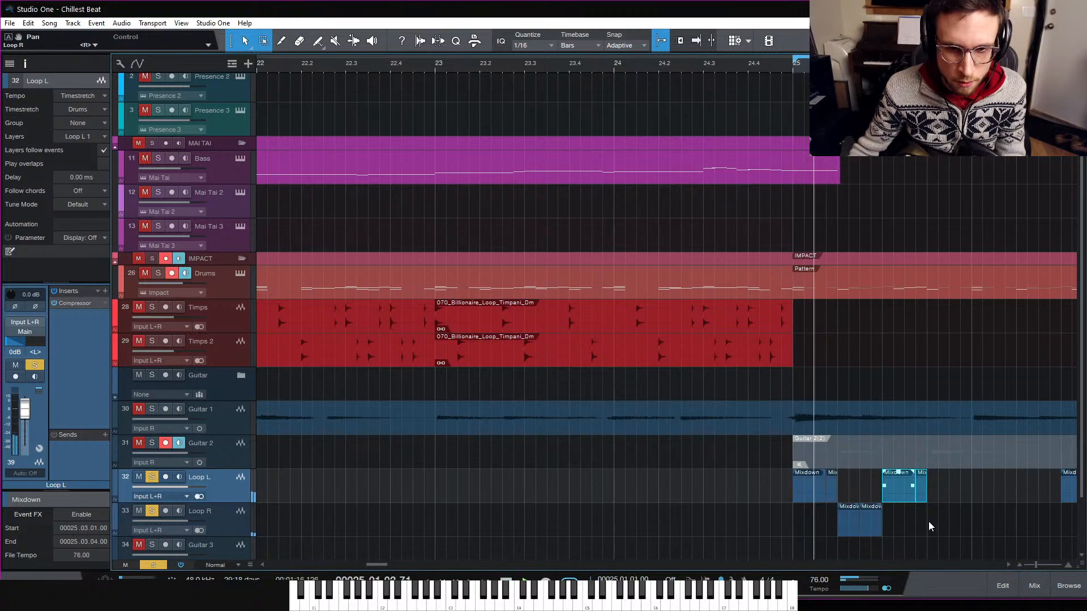
{"action": "key", "text": "space"}
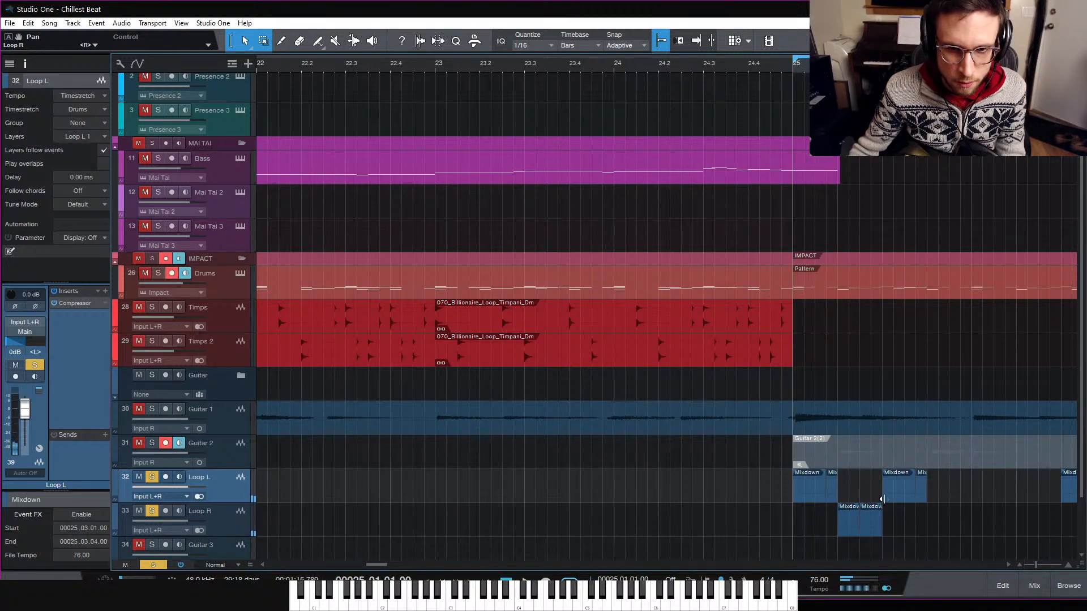
Step: Trim the Loop L slice at beat 25.3 to start at 25.03.02, extend the second Loop R slice to meet it, and play the result
{"action": "left_click_drag", "start_coordinate": [885, 498], "coordinate": [897, 530]}
{"action": "key", "text": "space"}
{"action": "left_click", "coordinate": [914, 529]}
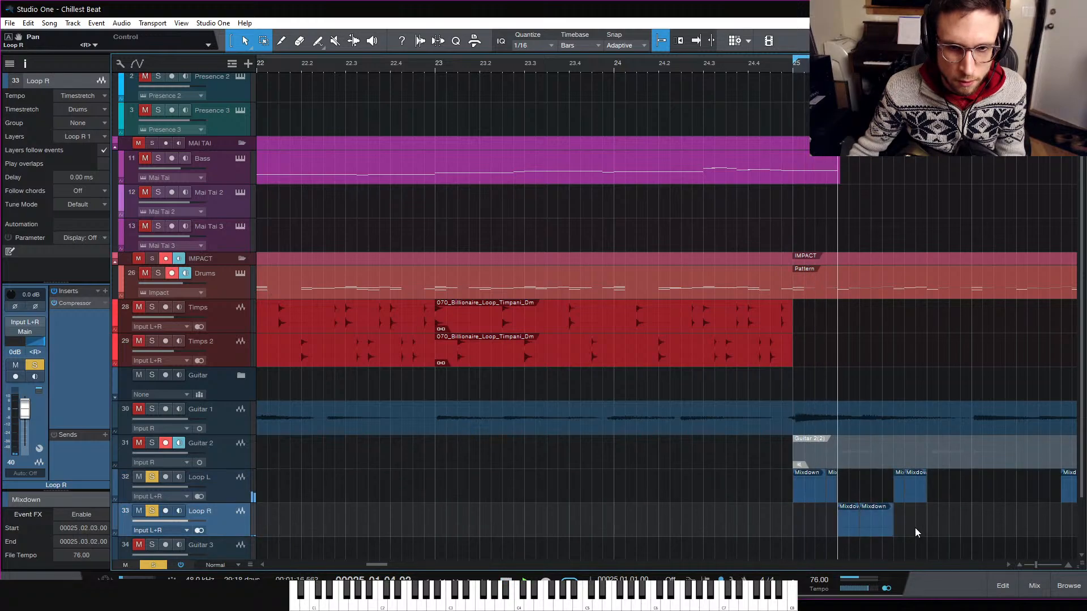
{"action": "key", "text": "space"}
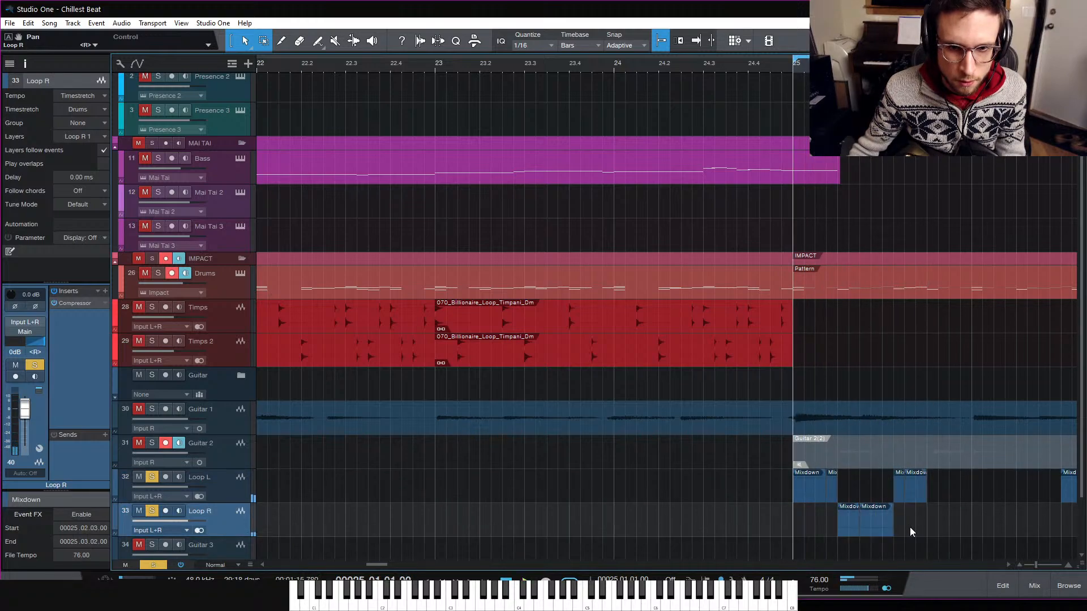
Step: Duplicate both Loop R slices to beat 25.4 and trim the last copy to end at bar 26
{"action": "key", "text": "d"}
{"action": "key", "text": "space"}
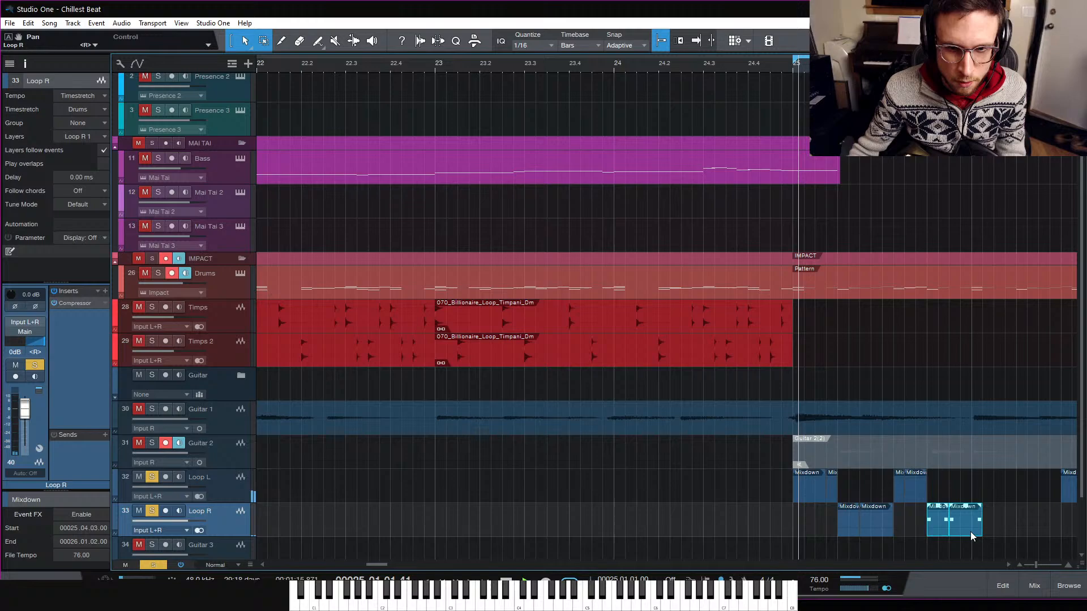
{"action": "key", "text": "space"}
{"action": "left_click", "coordinate": [1004, 529]}
{"action": "left_click_drag", "start_coordinate": [981, 528], "coordinate": [971, 529]}
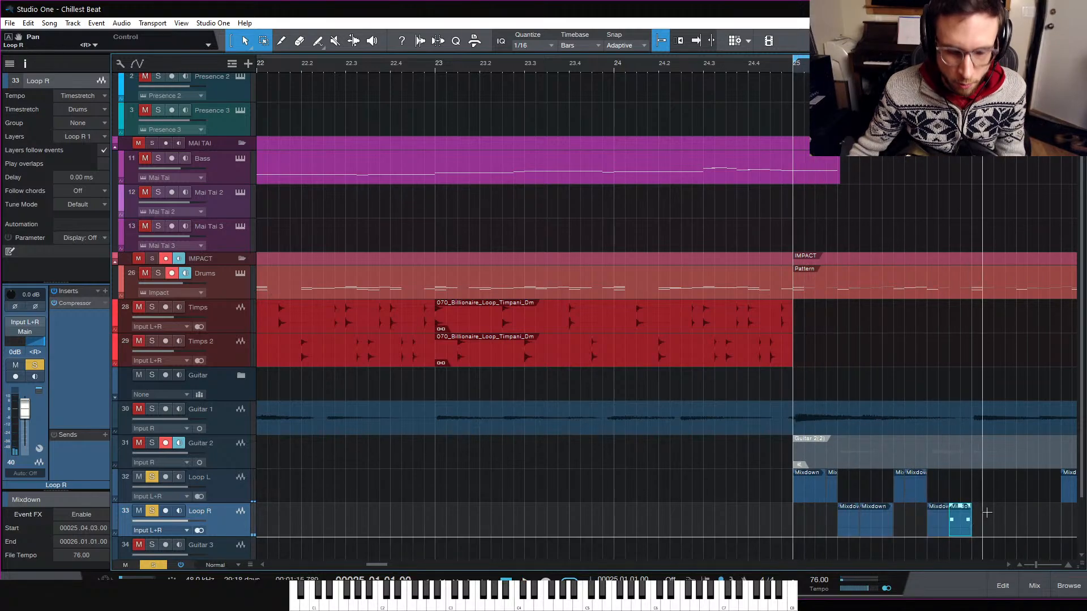
Step: Move the long leftover Mixdown event on Loop L out of the way to bar 34
{"action": "left_click", "coordinate": [989, 512]}
{"action": "key", "text": "w"}
{"action": "key", "text": "w"}
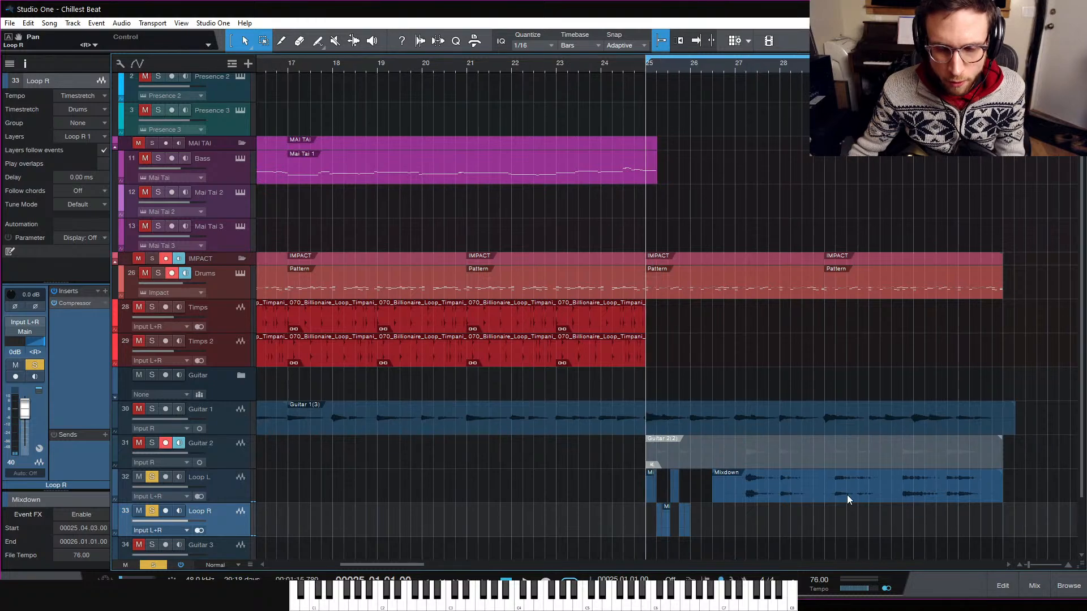
{"action": "left_click_drag", "start_coordinate": [763, 493], "coordinate": [1084, 494]}
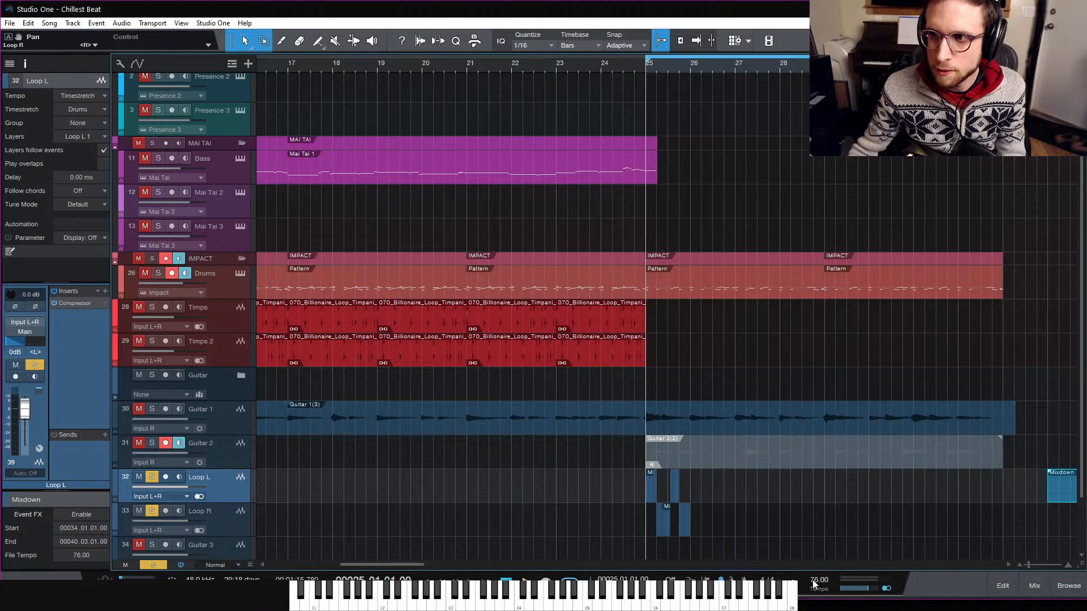
Step: Duplicate the one-bar slice pattern on Loop L and Loop R to bars 26 and 27, and play it
{"action": "left_click_drag", "start_coordinate": [707, 536], "coordinate": [642, 489]}
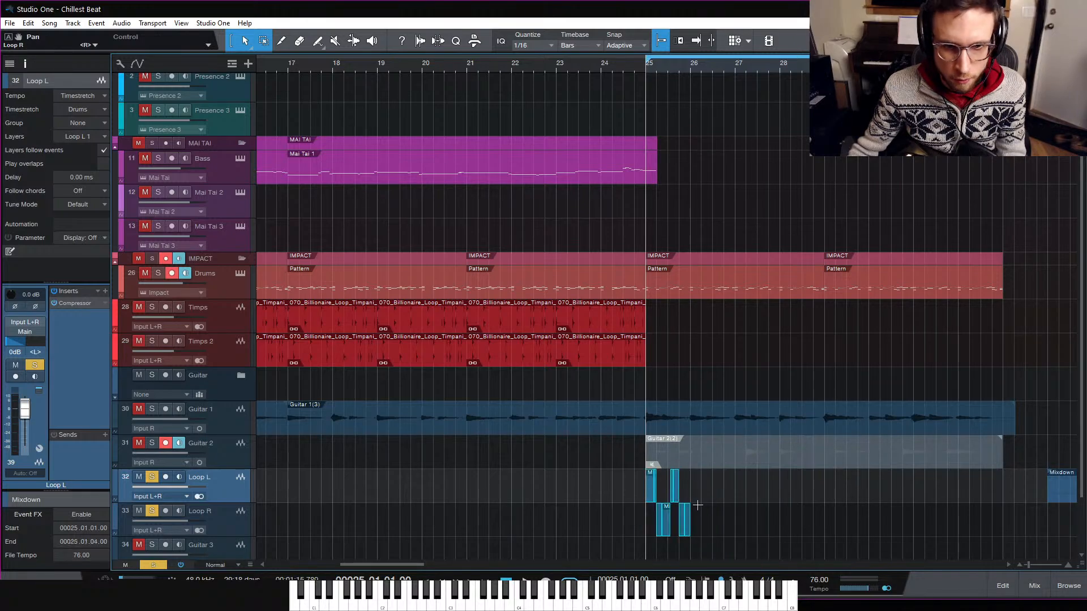
{"action": "key", "text": "d"}
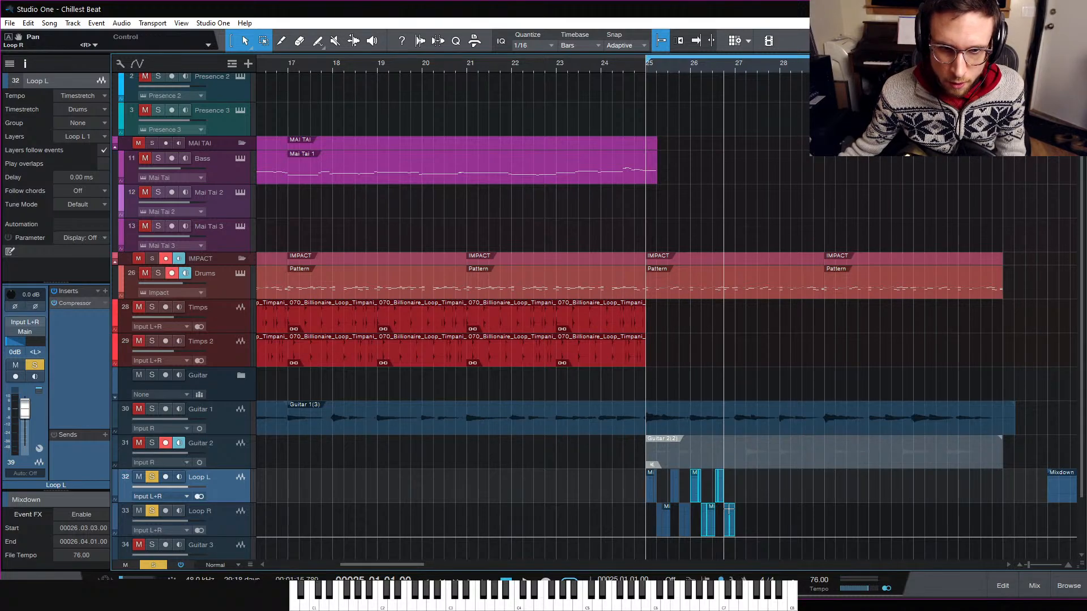
{"action": "key", "text": "d"}
{"action": "key", "text": "space"}
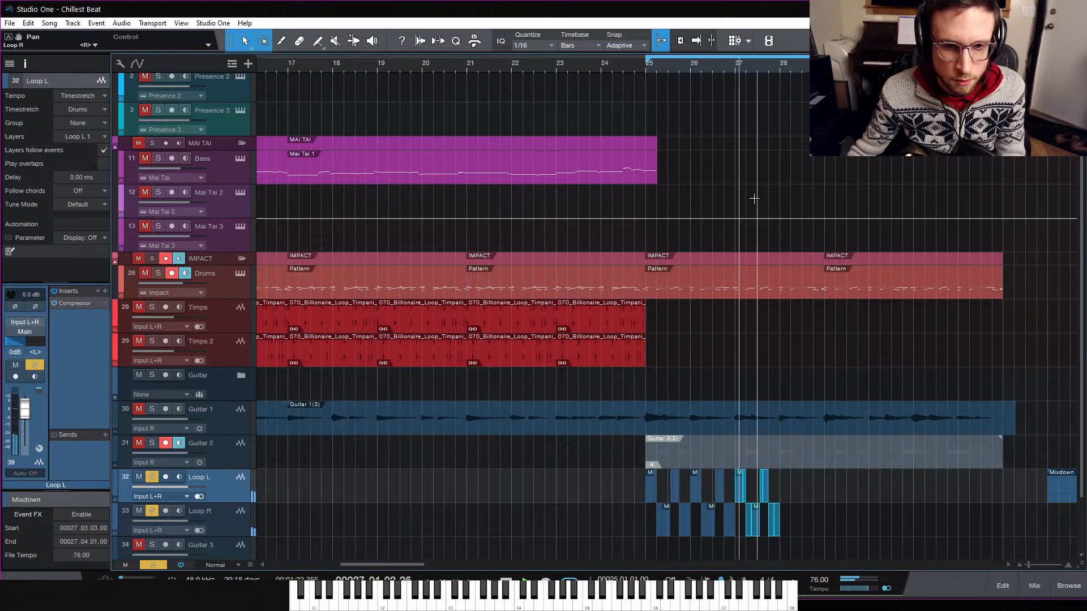
{"action": "key", "text": "space"}
Step: Audition the leftover Mixdown event, cut out the one-beat slice at bar 36, and move it to 28.03.01 on Loop L
{"action": "scroll", "coordinate": [1018, 473], "scroll_direction": "right", "scroll_amount": 1}
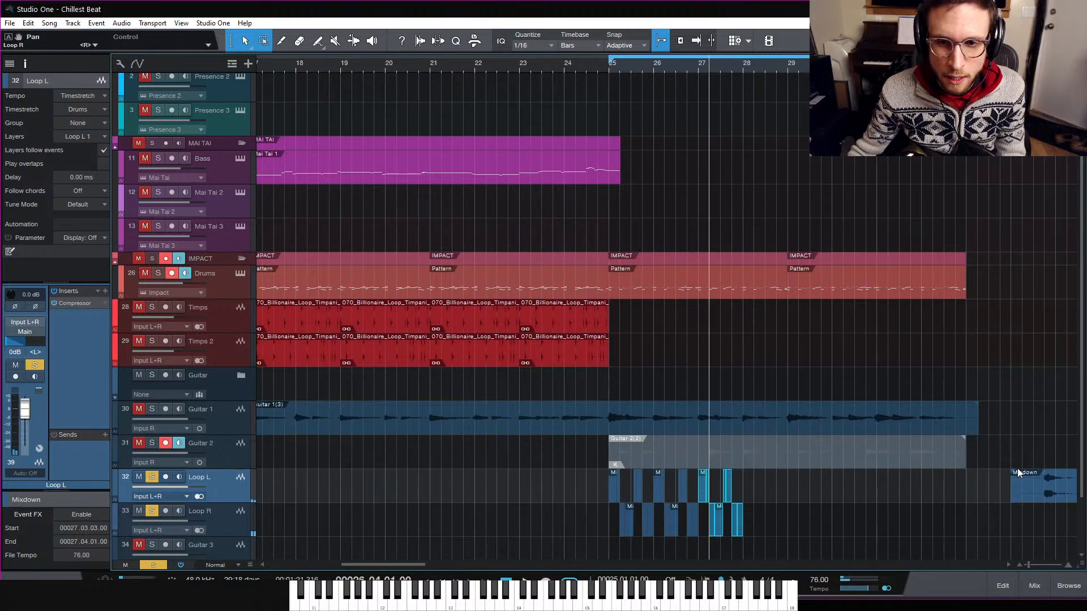
{"action": "scroll", "coordinate": [1018, 474], "scroll_direction": "right", "scroll_amount": 4}
{"action": "left_click", "coordinate": [916, 64]}
{"action": "key", "text": "space"}
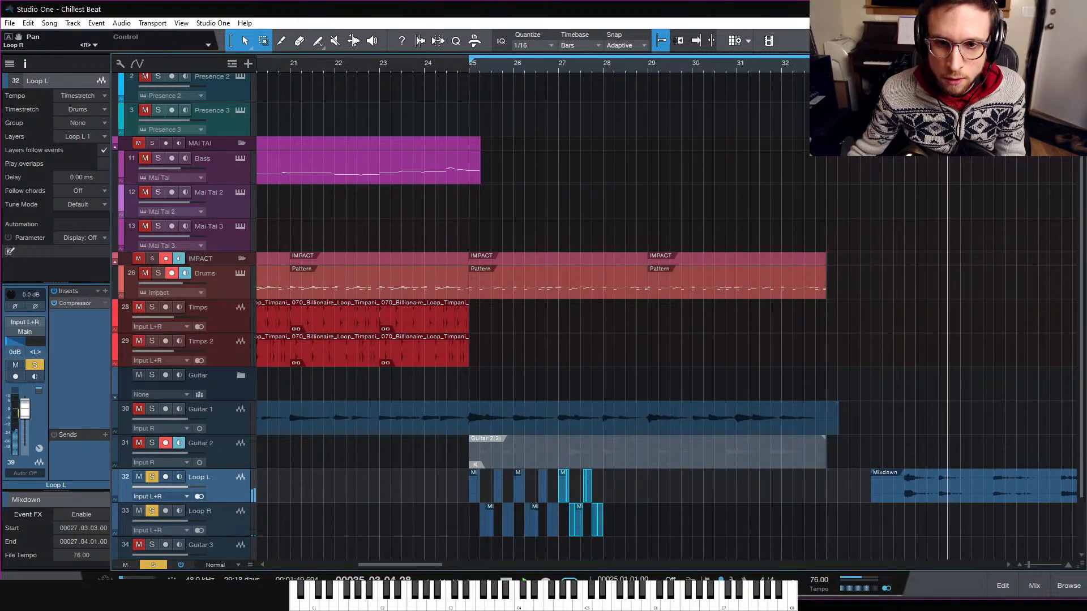
{"action": "key", "text": "space"}
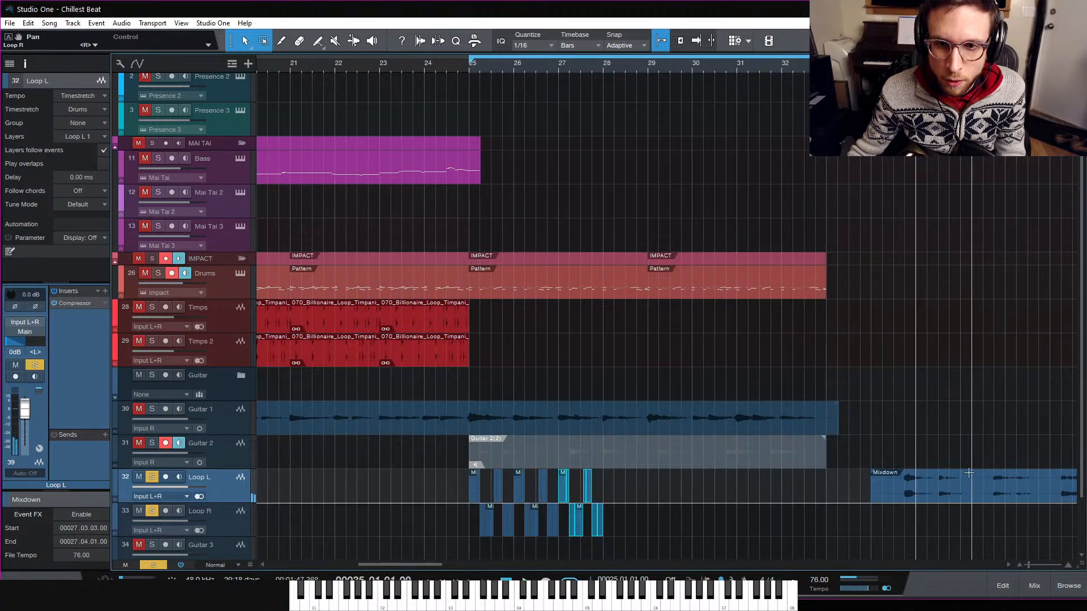
{"action": "left_click", "coordinate": [964, 477]}
{"action": "key", "text": "alt+x"}
{"action": "key", "text": "alt+x"}
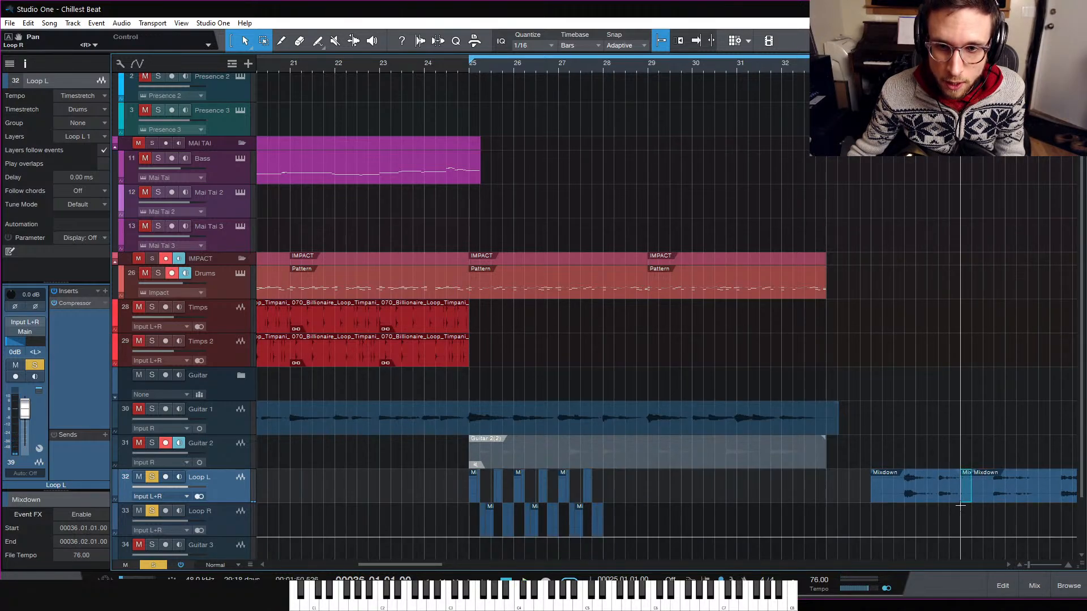
{"action": "left_click_drag", "start_coordinate": [965, 499], "coordinate": [633, 496]}
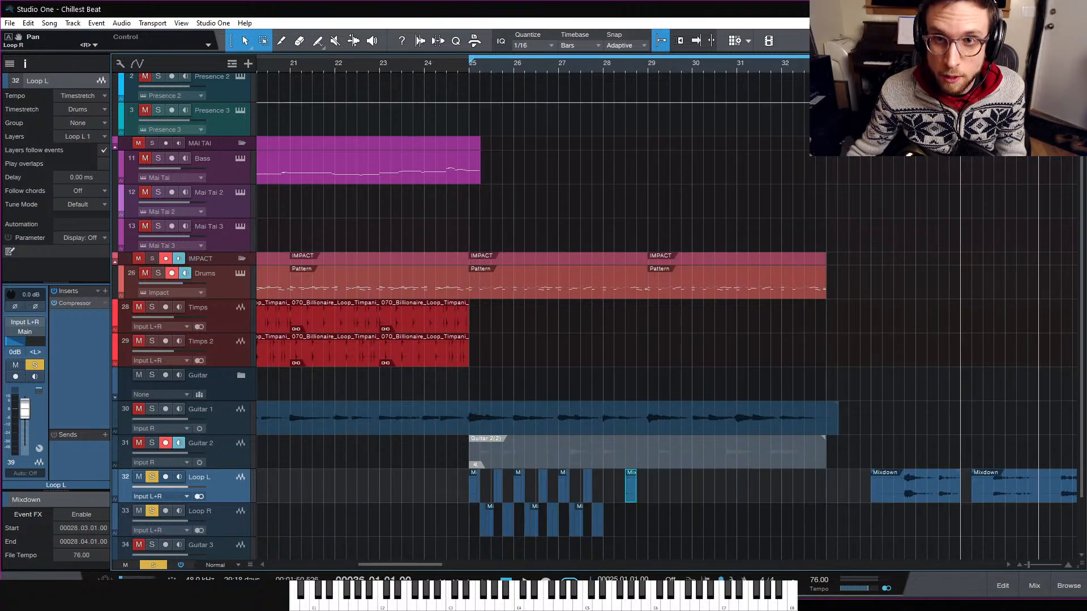
Step: Audition the leftover Mixdown events around bars 37 and 35, and split the one at bar 34 at 35.02.03 and 35.03.01
{"action": "left_click", "coordinate": [1027, 63]}
{"action": "key", "text": "space"}
{"action": "key", "text": "space"}
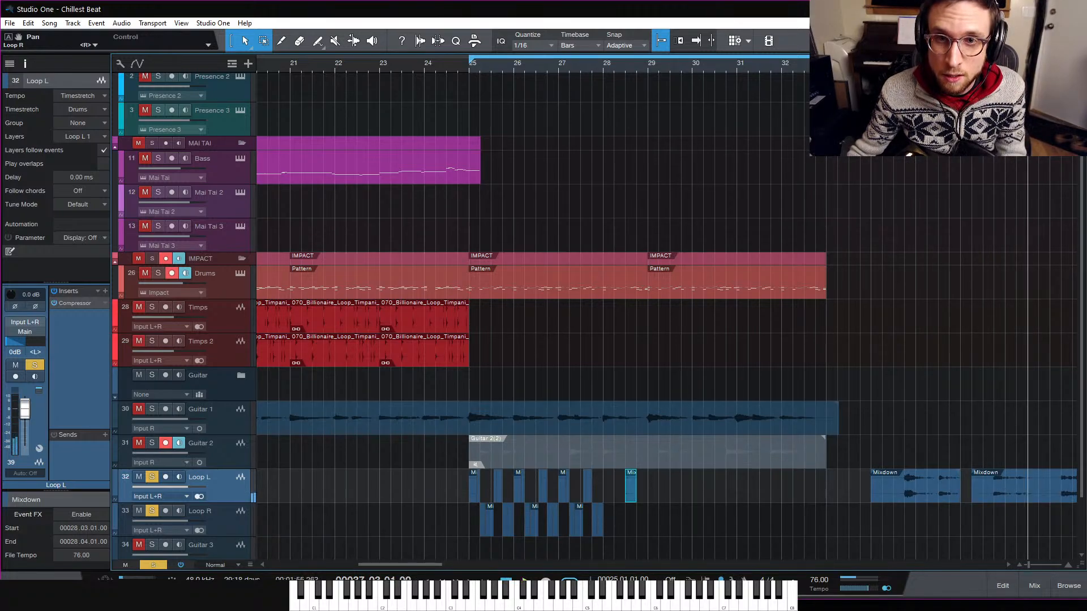
{"action": "left_click", "coordinate": [904, 64]}
{"action": "key", "text": "space"}
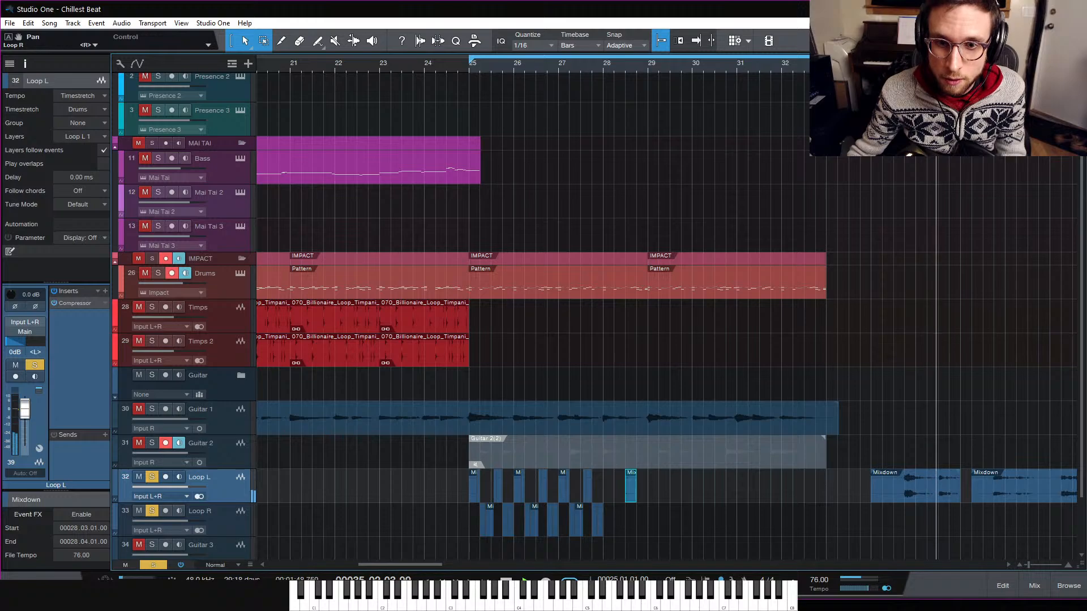
{"action": "key", "text": "e"}
{"action": "key", "text": "e"}
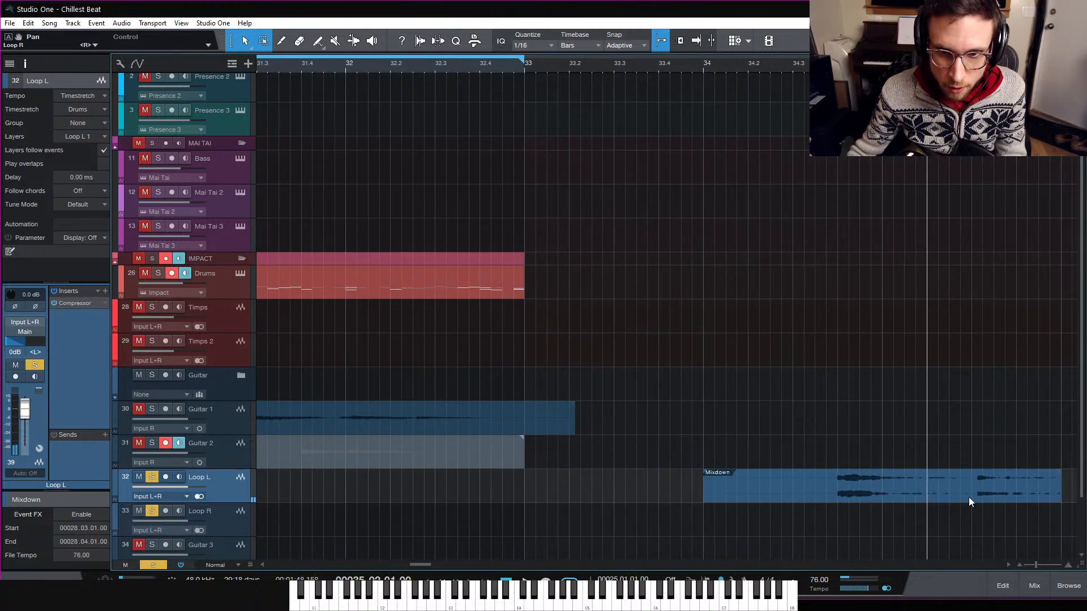
{"action": "double_click", "coordinate": [951, 479]}
{"action": "double_click", "coordinate": [971, 481]}
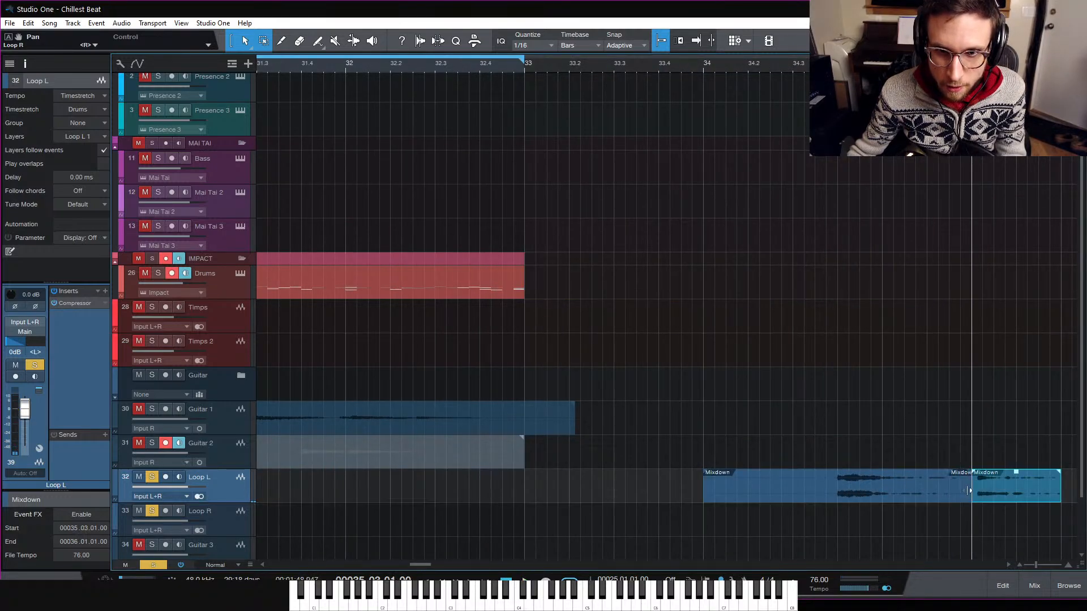
Step: Audition the short slice before beat 35.3 repeatedly, starting from its beginning and from beat 35.2
{"action": "key", "text": "space"}
{"action": "key", "text": "space"}
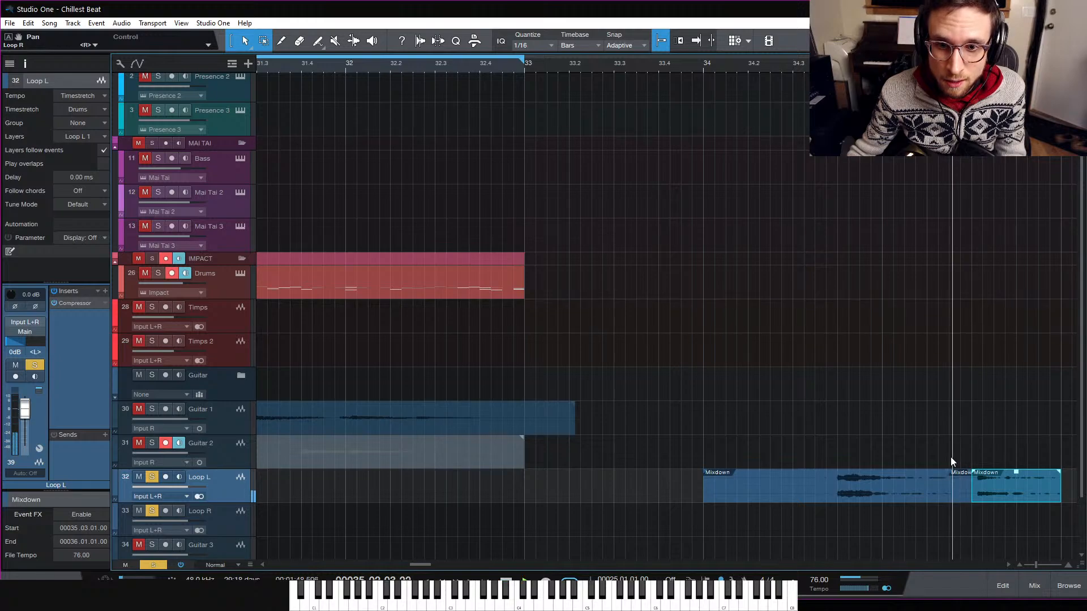
{"action": "key", "text": "space"}
{"action": "key", "text": "space"}
{"action": "key", "text": "space"}
{"action": "key", "text": "space"}
{"action": "key", "text": "space"}
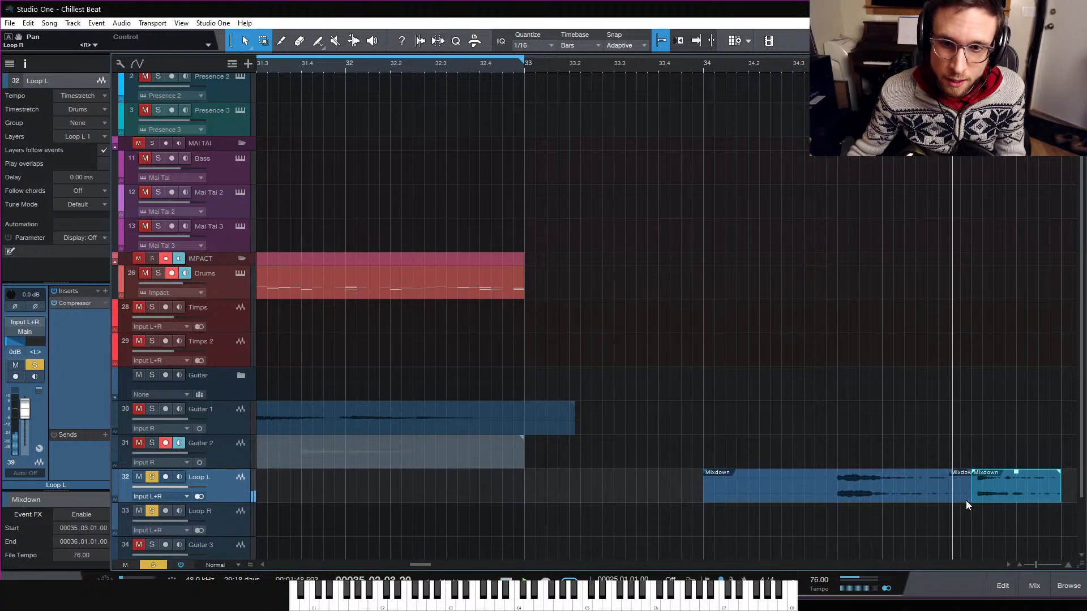
{"action": "key", "text": "space"}
{"action": "key", "text": "space"}
{"action": "key", "text": "space"}
{"action": "key", "text": "space"}
{"action": "key", "text": "space"}
{"action": "key", "text": "space"}
{"action": "key", "text": "space"}
{"action": "key", "text": "space"}
{"action": "key", "text": "space"}
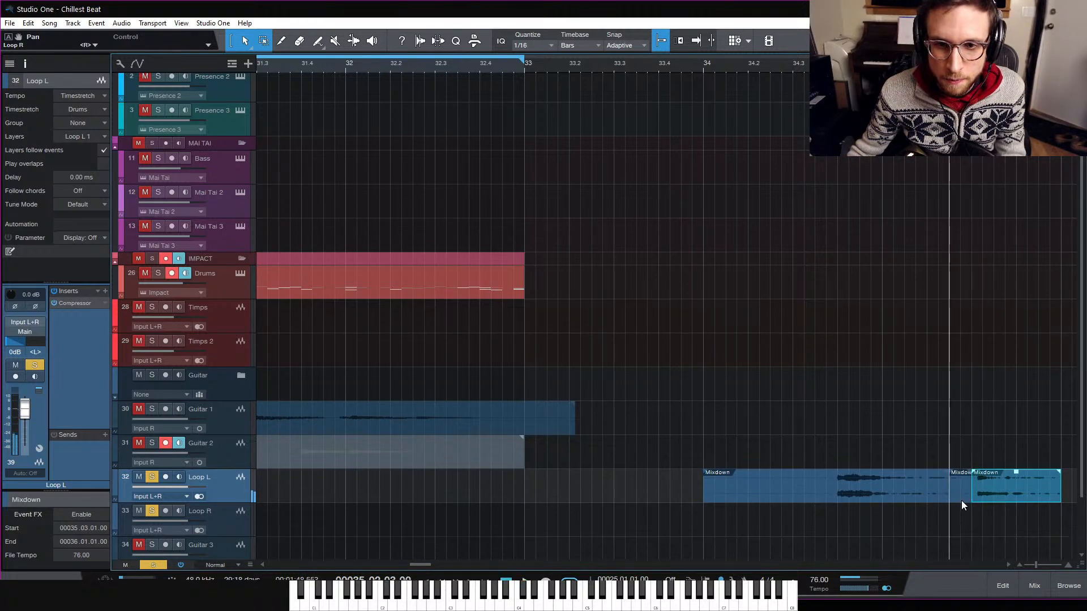
{"action": "key", "text": "space"}
{"action": "key", "text": "space"}
{"action": "key", "text": "space"}
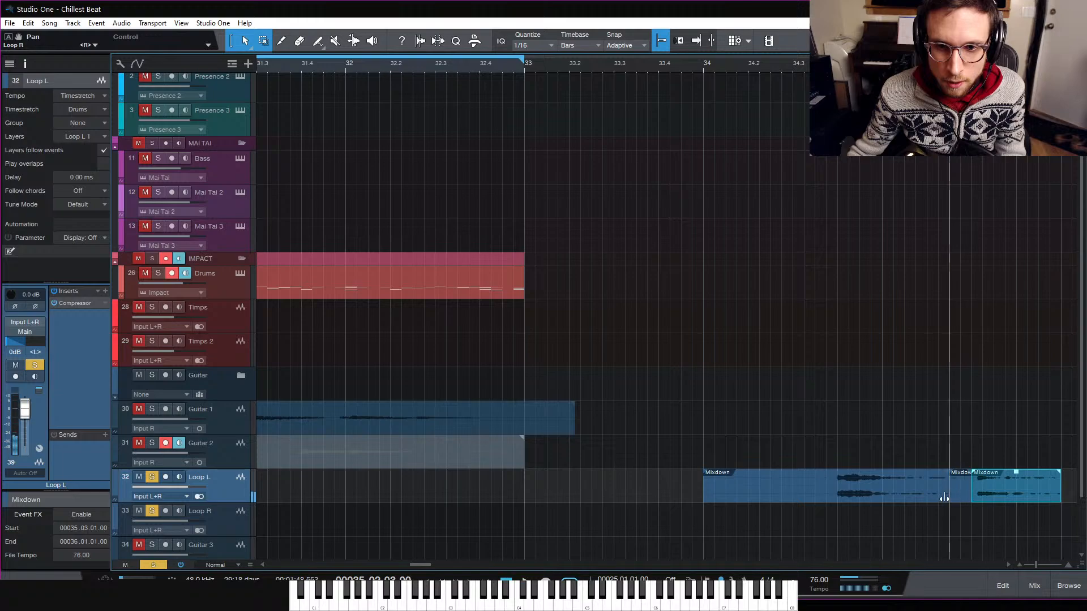
{"action": "left_click", "coordinate": [927, 63]}
{"action": "key", "text": "space"}
{"action": "key", "text": "space"}
{"action": "key", "text": "space"}
{"action": "key", "text": "space"}
{"action": "key", "text": "space"}
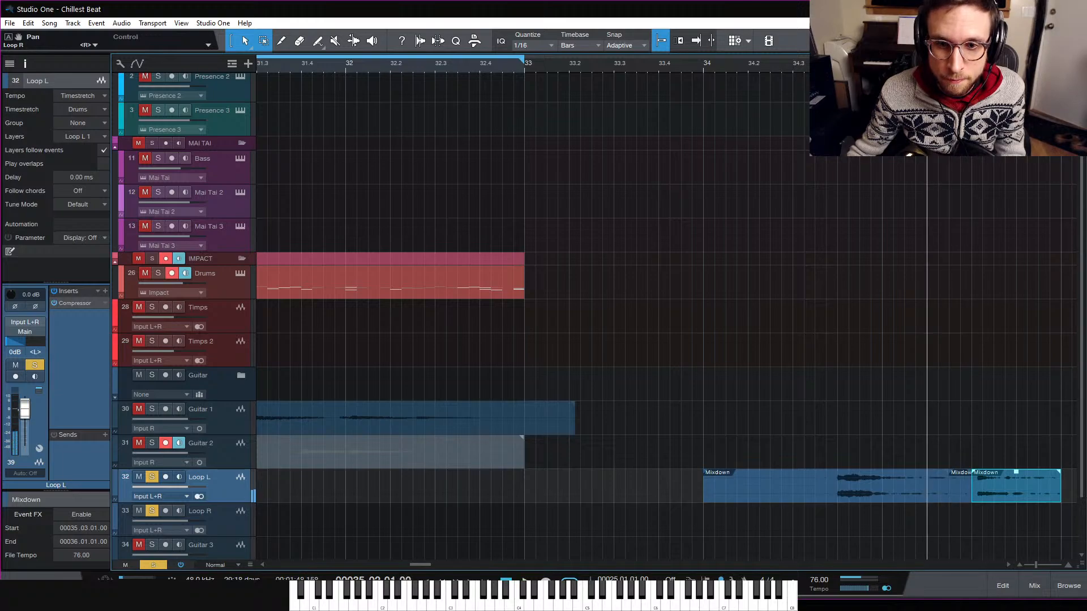
Step: Move the start of the short slice back to 35.02.02 and relocate the slice to 29.01.01 on Loop L
{"action": "key", "text": "space"}
{"action": "left_click_drag", "start_coordinate": [950, 496], "coordinate": [942, 497]}
{"action": "key", "text": "space"}
{"action": "left_click_drag", "start_coordinate": [954, 490], "coordinate": [597, 491]}
{"action": "scroll", "coordinate": [704, 495], "scroll_direction": "down", "scroll_amount": 4}
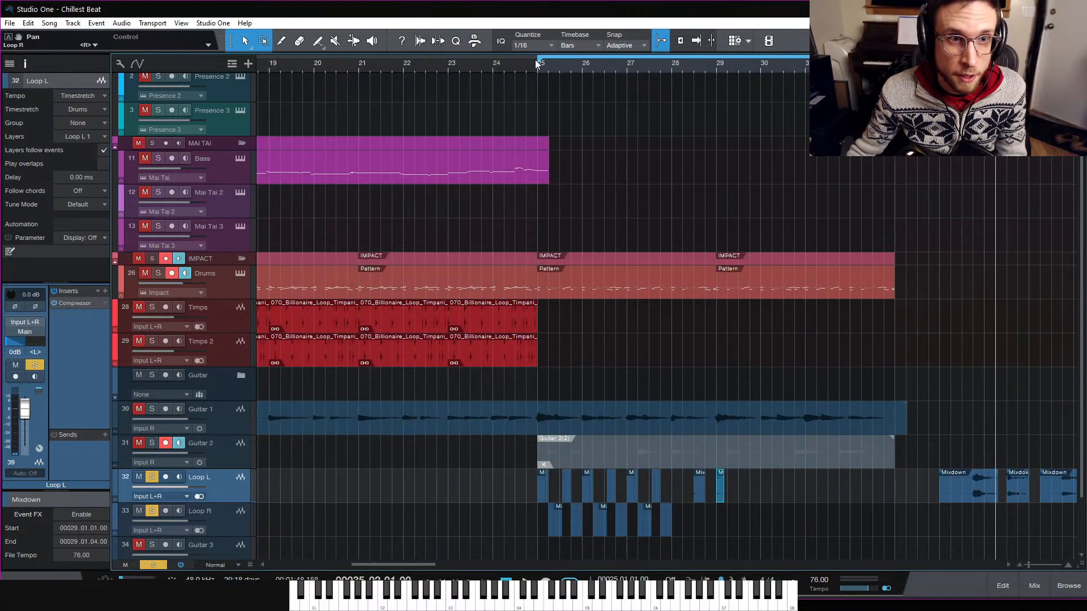
Step: Play the Loop L and Loop R pattern from bar 25 to judge where the new slice fits
{"action": "key", "text": "space"}
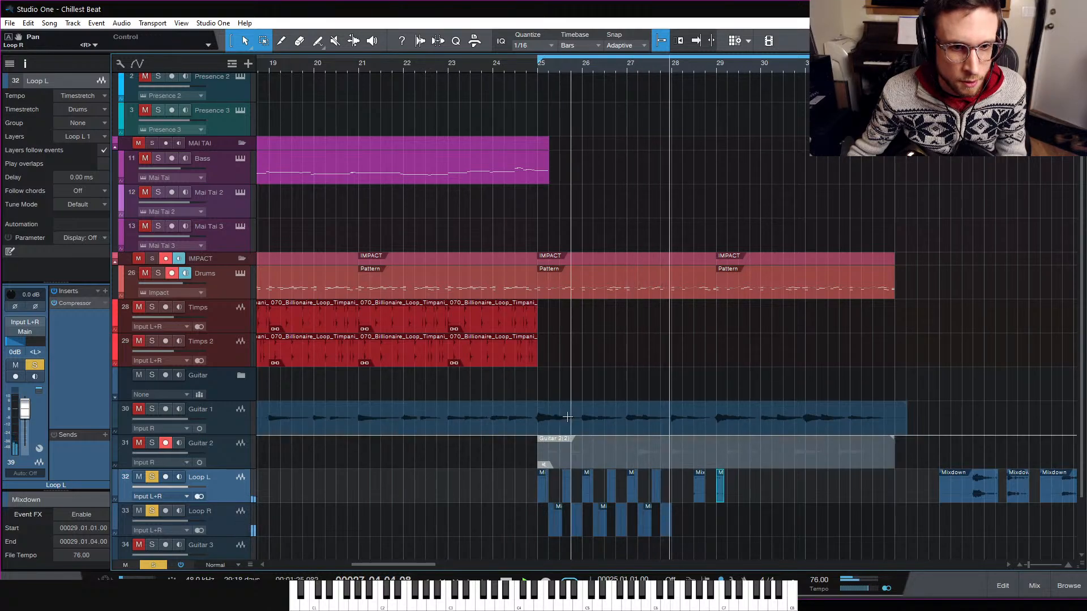
{"action": "key", "text": "space"}
{"action": "left_click", "coordinate": [575, 161]}
{"action": "key", "text": "space"}
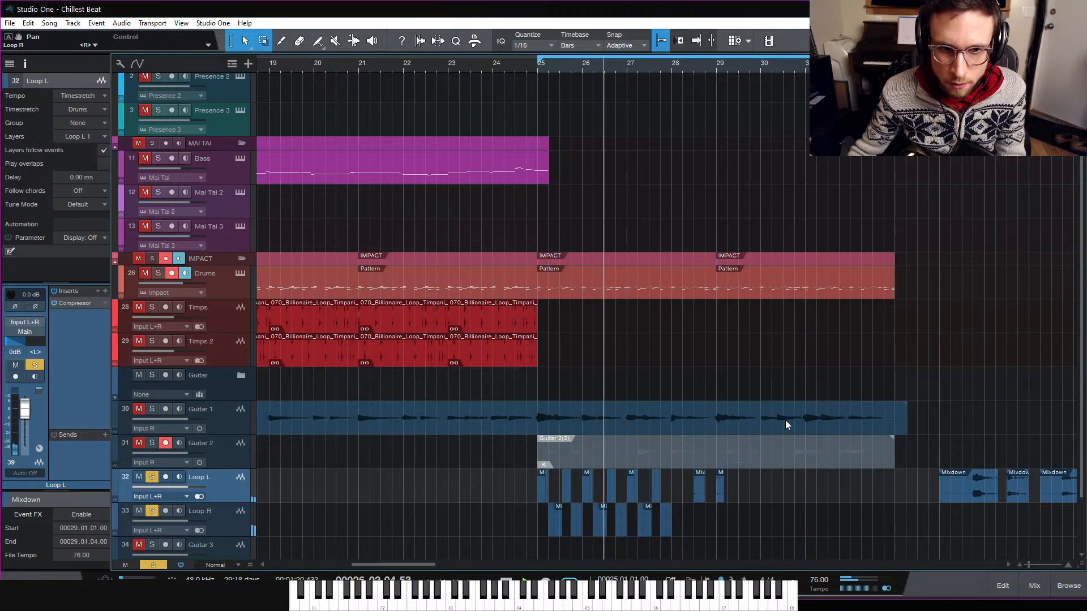
{"action": "key", "text": "space"}
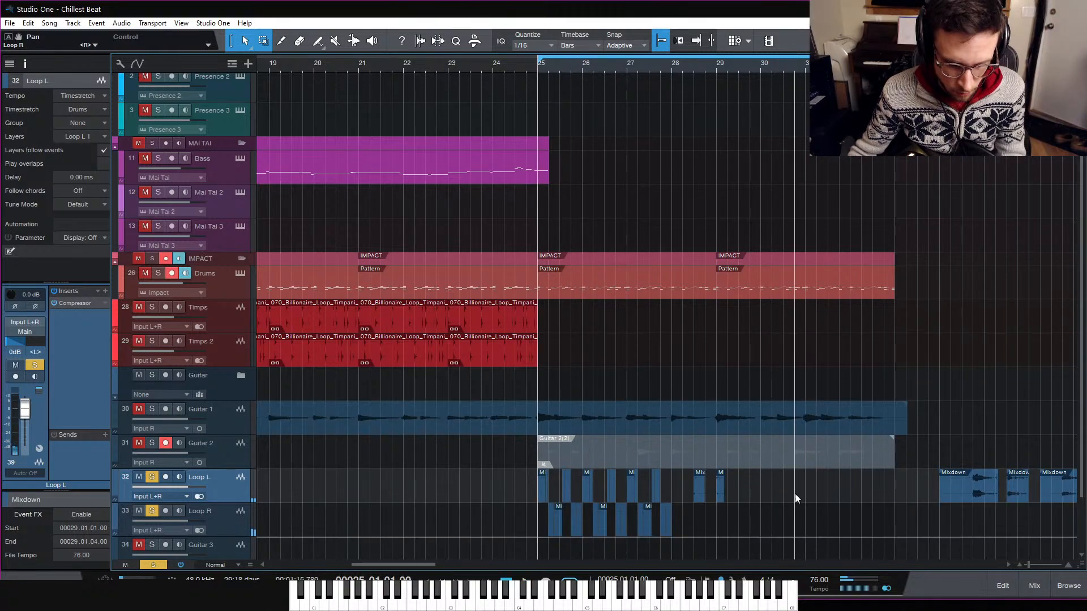
Step: Move the slice from bar 29 on Loop L to 26.04.04 on Loop R, ending at bar 27, and play from beat 26.3
{"action": "left_click", "coordinate": [605, 69]}
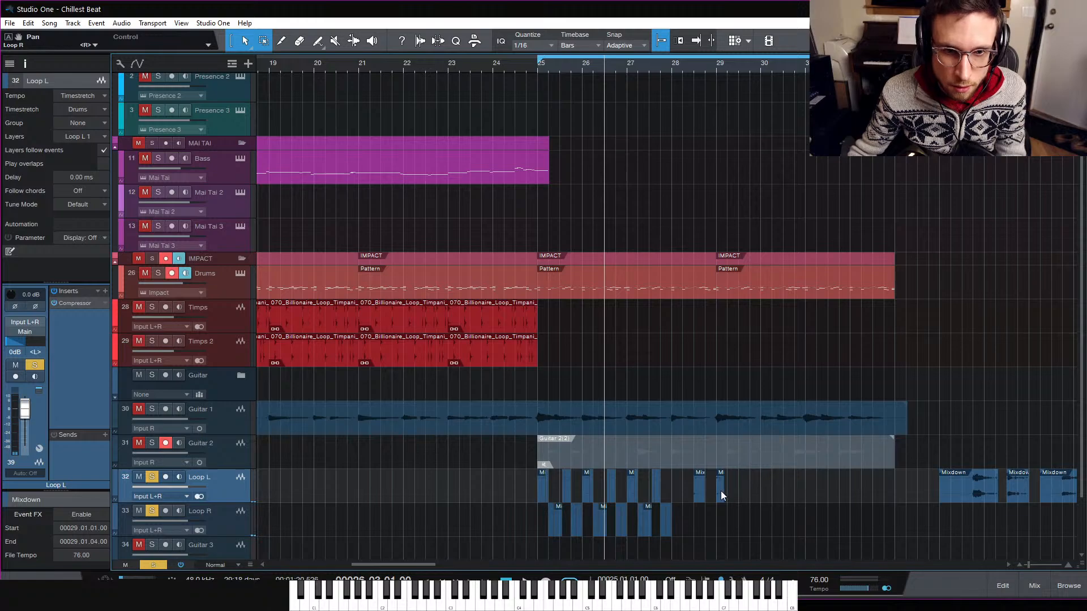
{"action": "left_click_drag", "start_coordinate": [720, 496], "coordinate": [632, 522]}
{"action": "key", "text": "e"}
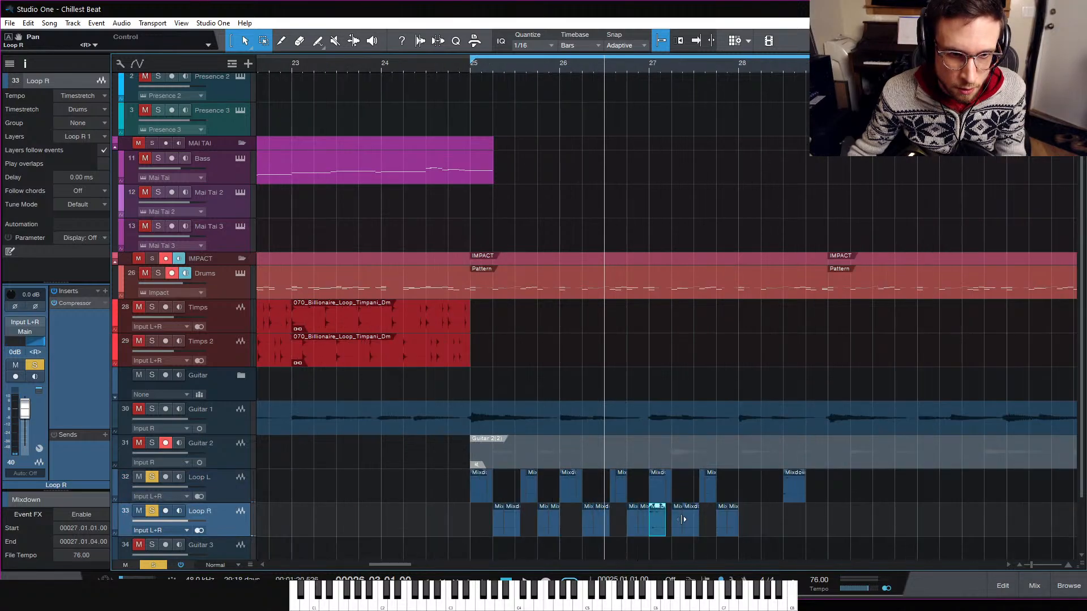
{"action": "key", "text": "e"}
{"action": "key", "text": "space"}
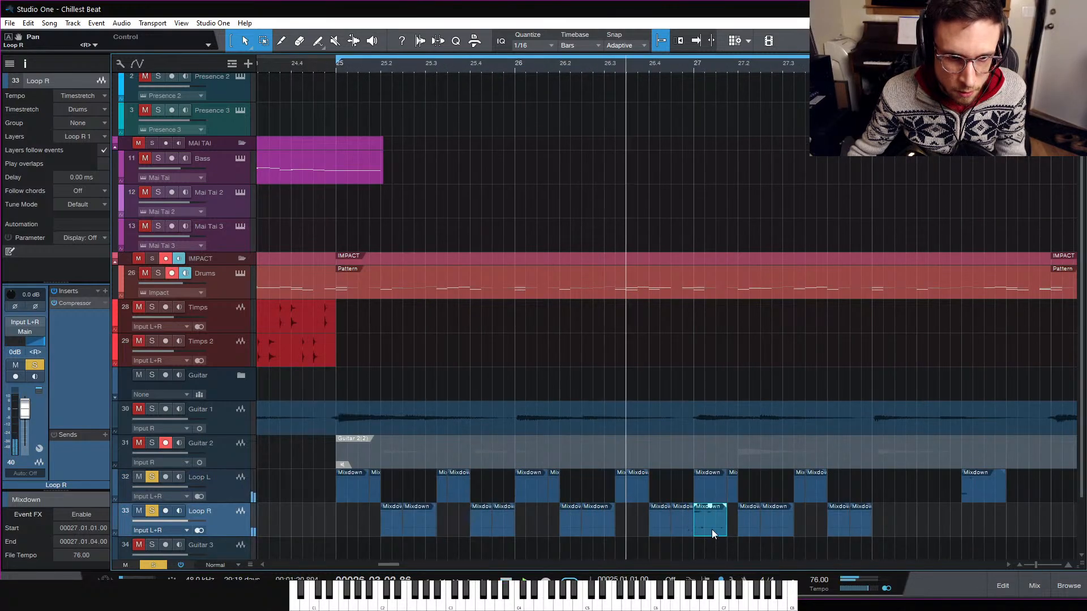
{"action": "key", "text": "space"}
{"action": "mouse_move", "coordinate": [697, 526]}
{"action": "left_mouse_down"}
{"action": "mouse_move", "coordinate": [707, 531]}
{"action": "mouse_move", "coordinate": [686, 529]}
{"action": "mouse_move", "coordinate": [702, 536]}
{"action": "left_mouse_up"}
{"action": "key", "text": "space"}
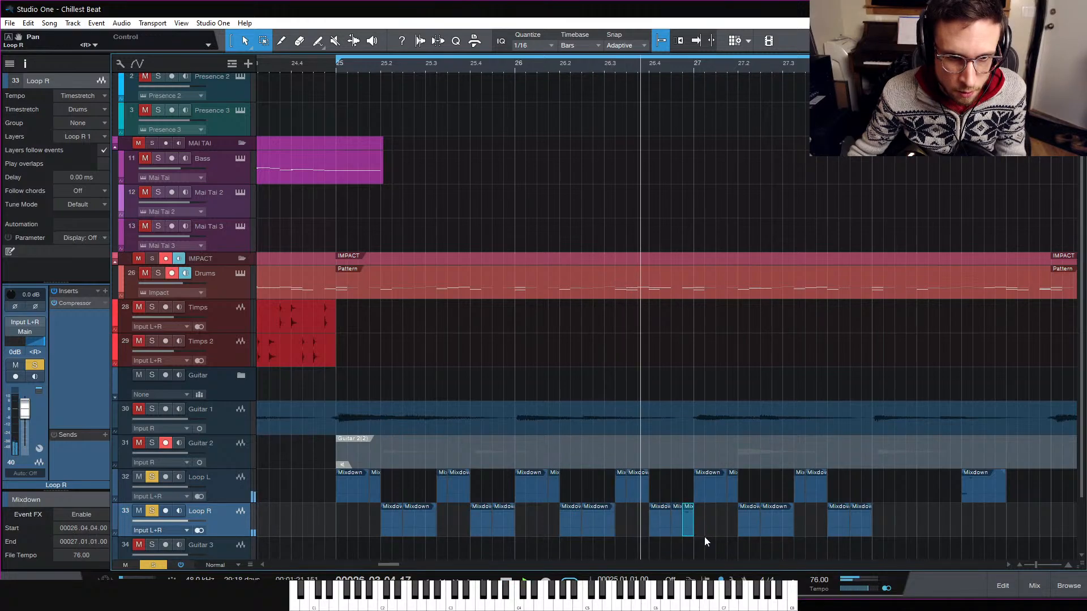
{"action": "key", "text": "space"}
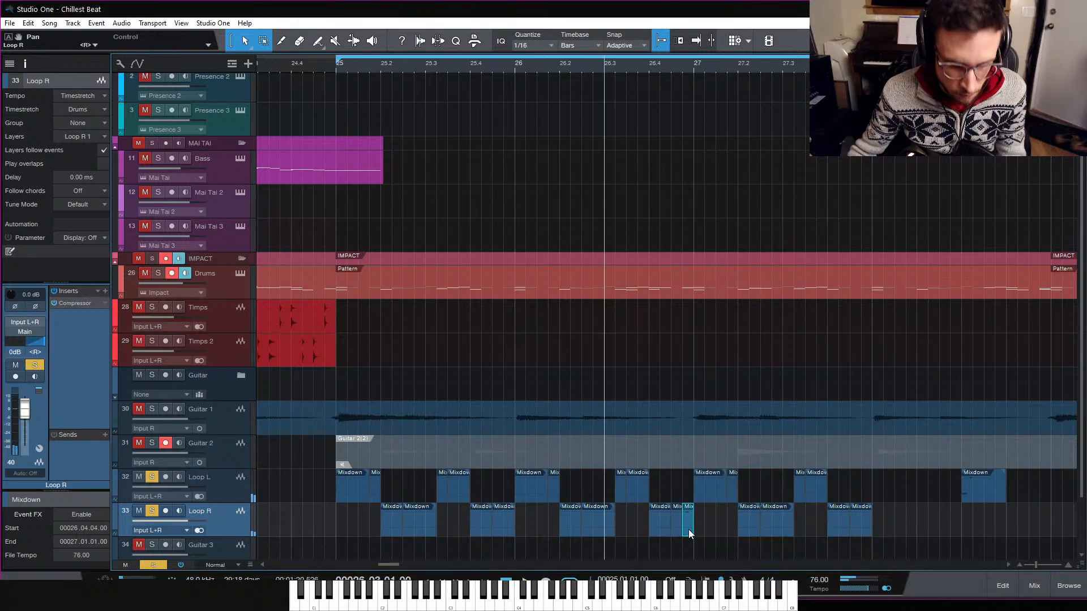
Step: Play the transition into bar 27 again from beat 26.3, and return the playback position to bar 25
{"action": "key", "text": "space"}
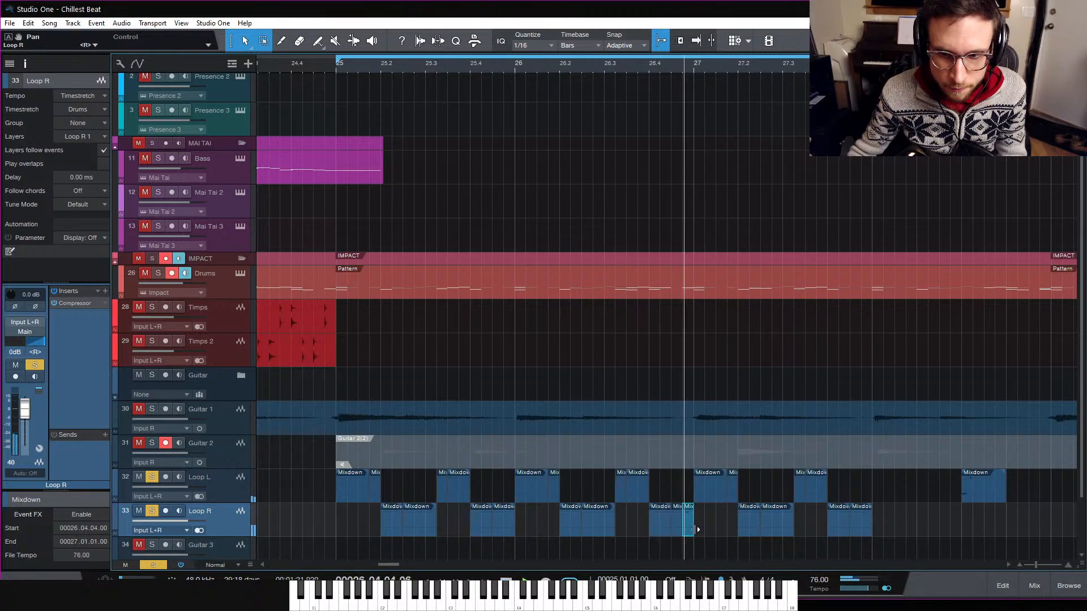
{"action": "key", "text": "space"}
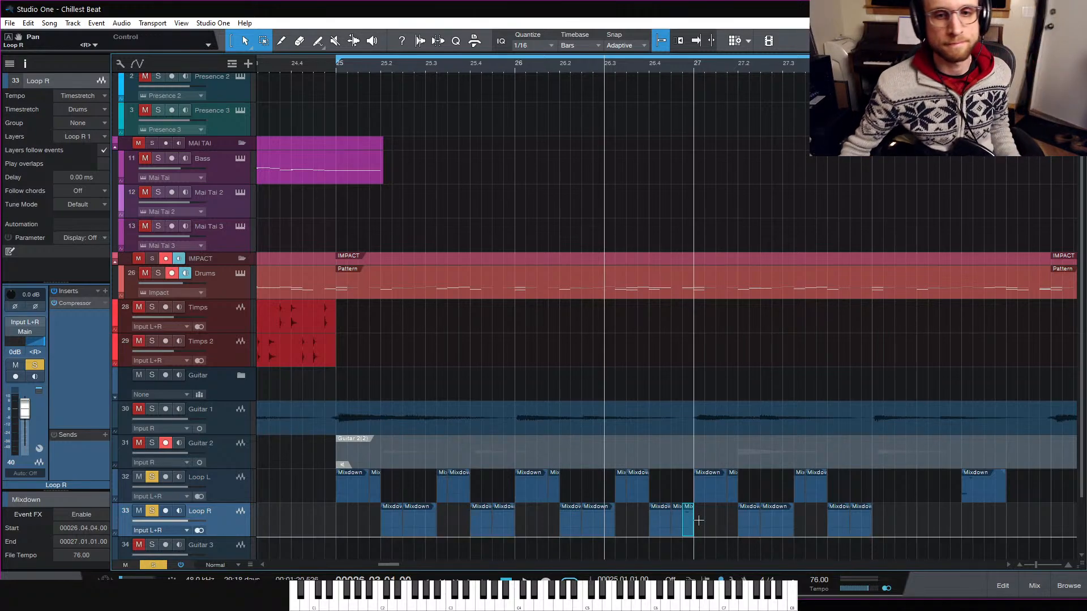
{"action": "left_click", "coordinate": [336, 65]}
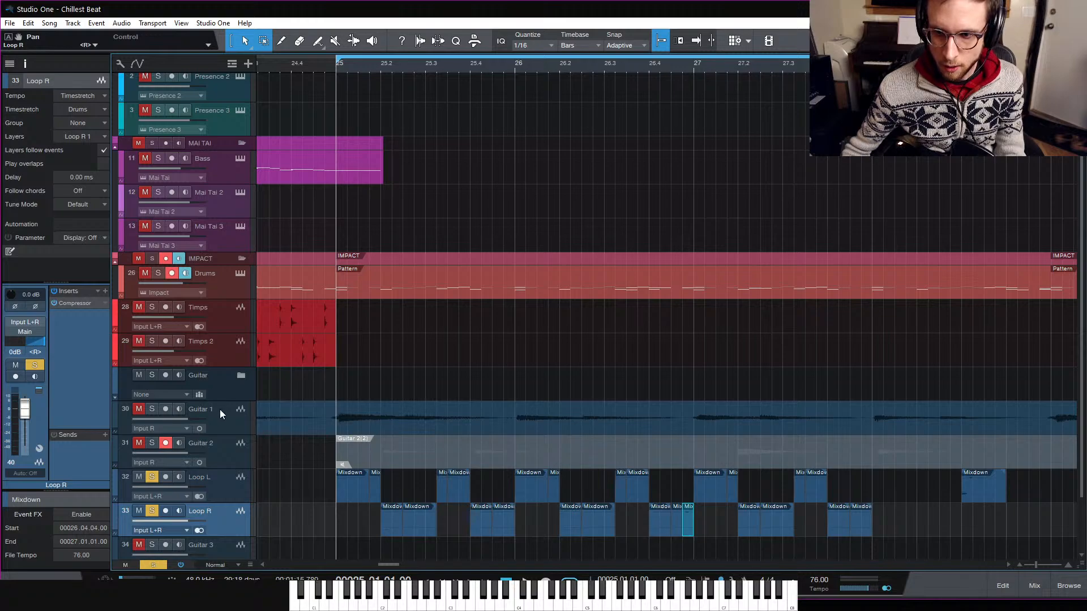
Step: Play the unsoloed mix from bar 25, and extend the Loop R slice at 26.04.03 to bar 27 in place of the short slice
{"action": "key", "text": "space"}
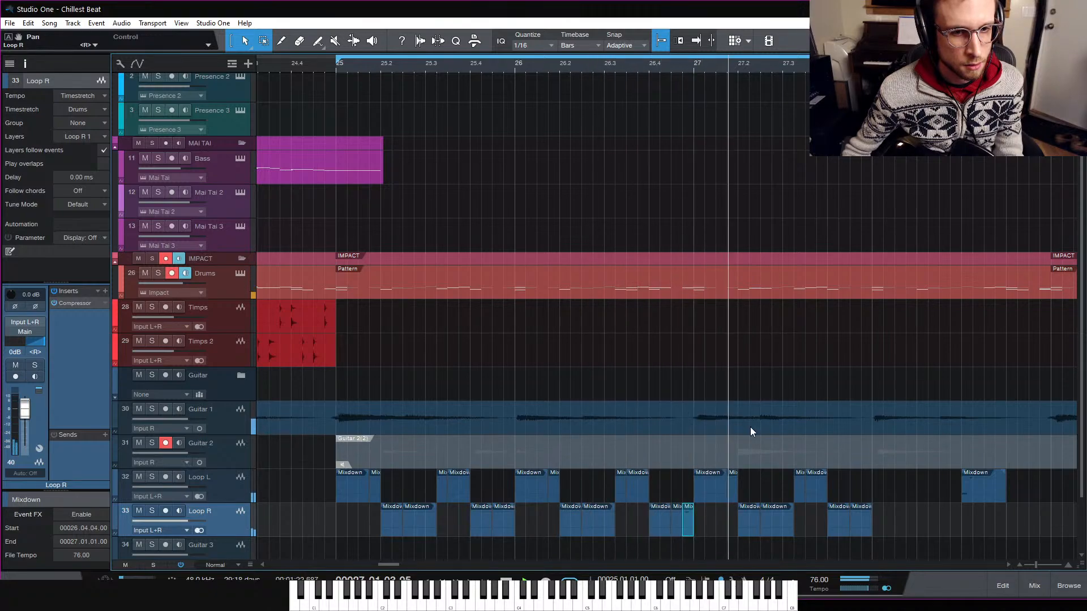
{"action": "key", "text": "space"}
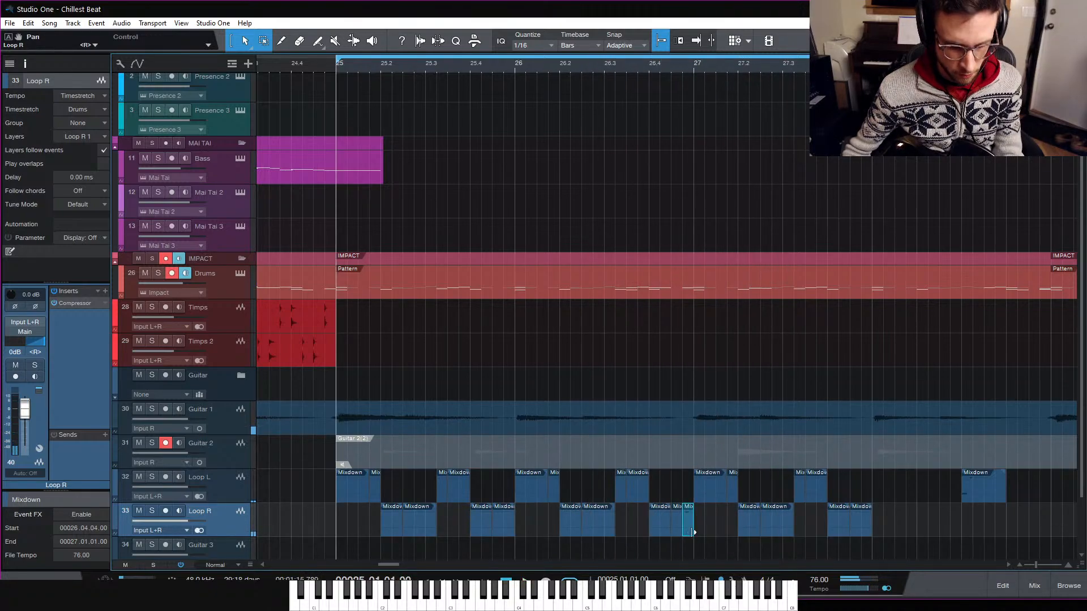
{"action": "left_click_drag", "start_coordinate": [687, 532], "coordinate": [692, 533]}
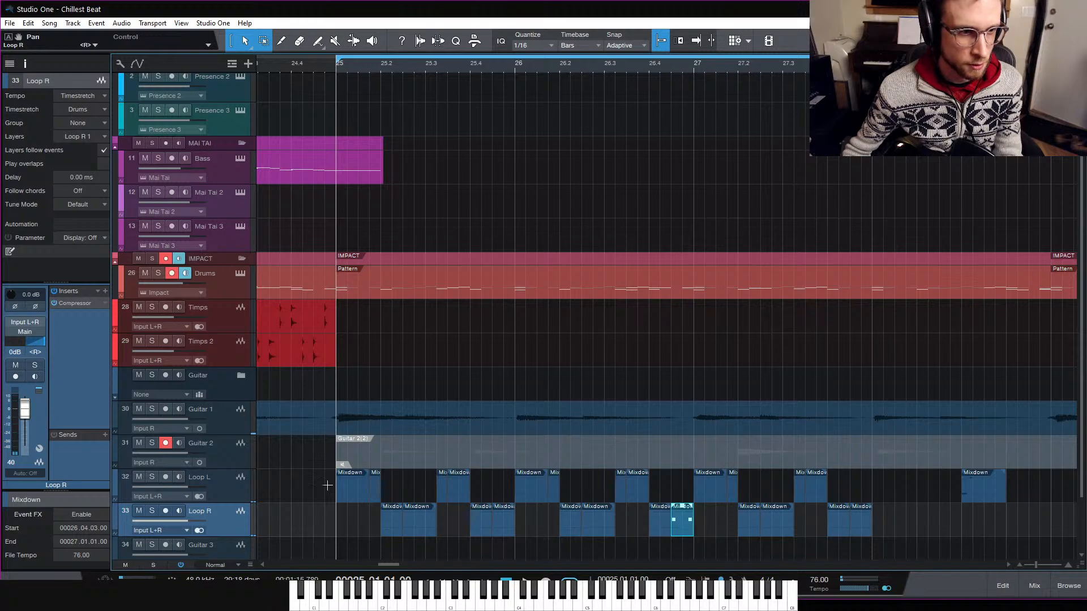
Step: Raise the gain of all Loop L and Loop R slices between bars 25 and 28 by about 2.7 dB, and play from bar 25
{"action": "left_click", "coordinate": [242, 493]}
{"action": "left_click", "coordinate": [233, 522], "text": "shift"}
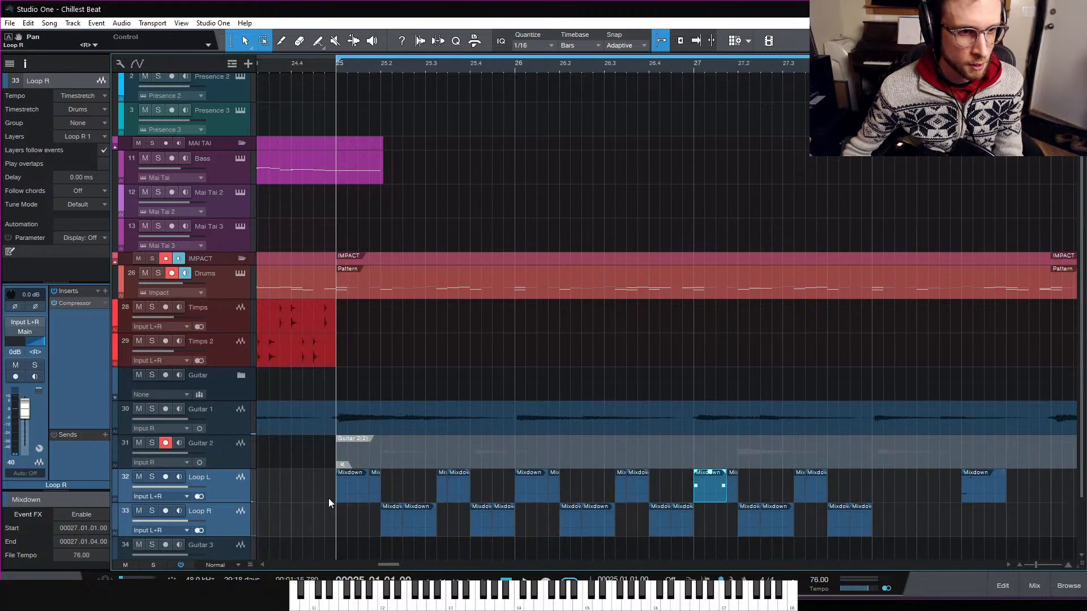
{"action": "left_click_drag", "start_coordinate": [328, 498], "coordinate": [875, 535]}
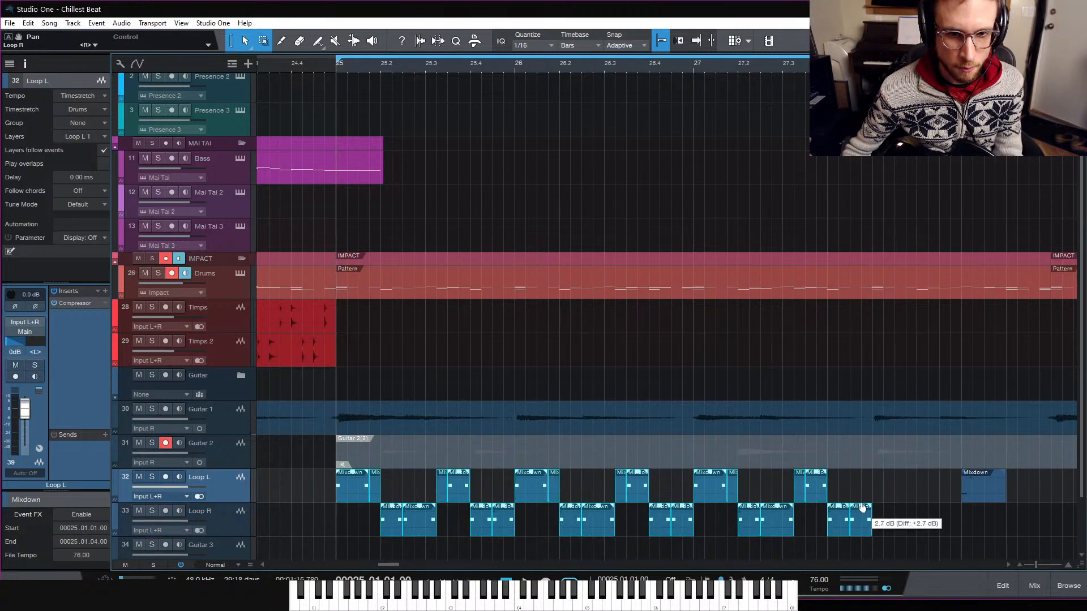
{"action": "key", "text": "space"}
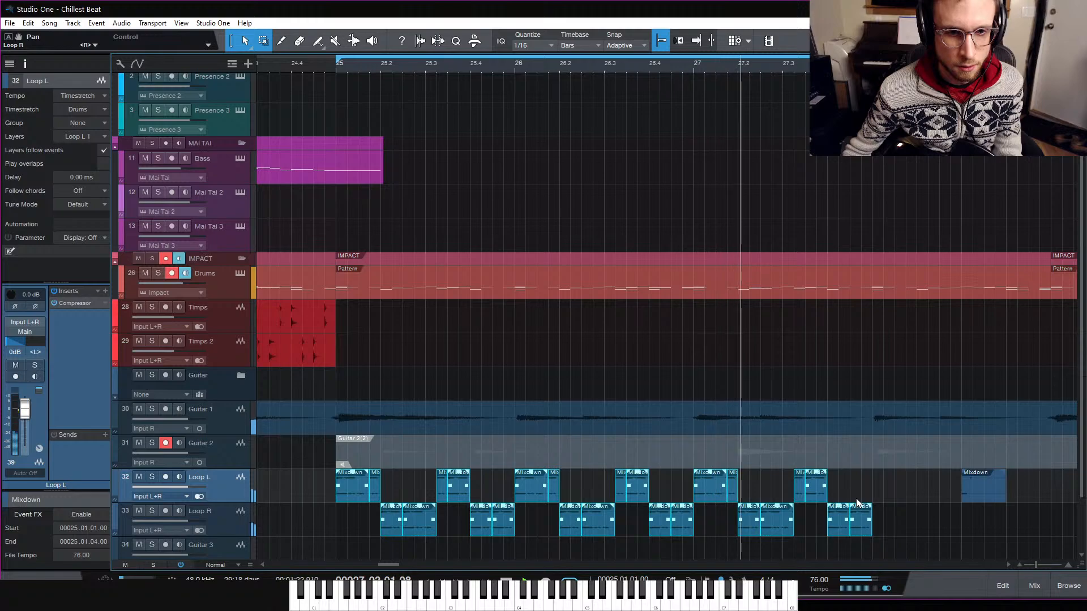
{"action": "left_click", "coordinate": [896, 499]}
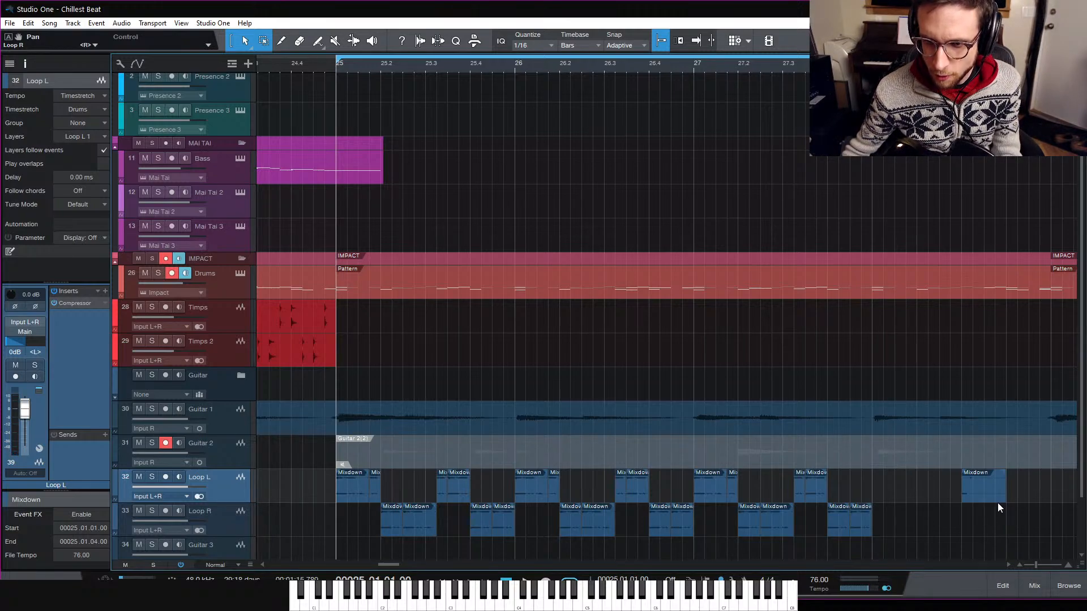
Step: Move the leftover Loop L slice to 28.01.01, play from bar 28, and solo Loop L
{"action": "left_click_drag", "start_coordinate": [995, 496], "coordinate": [895, 494]}
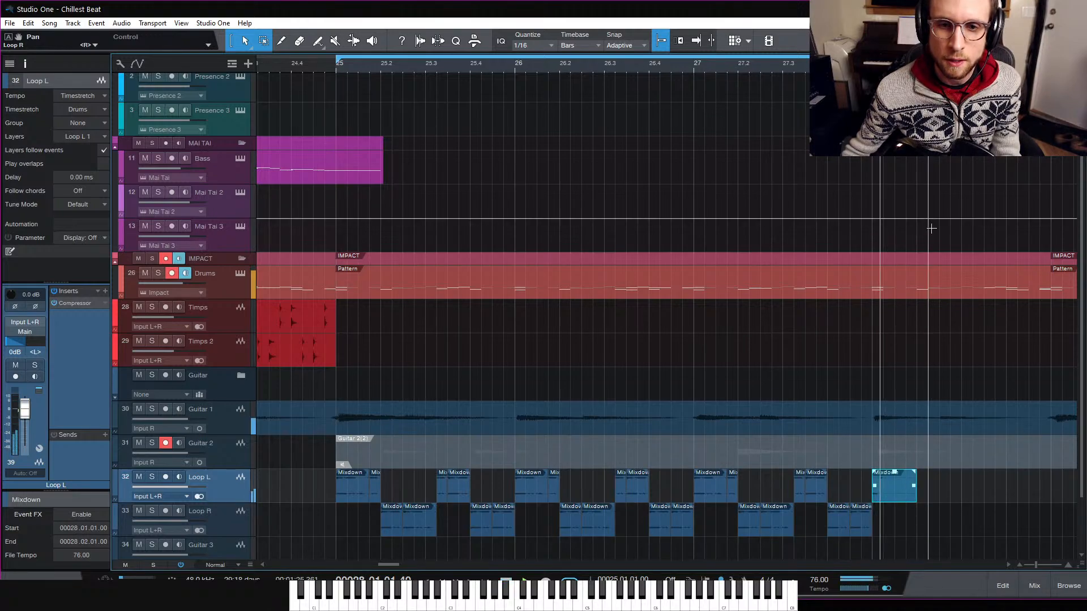
{"action": "key", "text": "space"}
{"action": "left_click", "coordinate": [151, 477]}
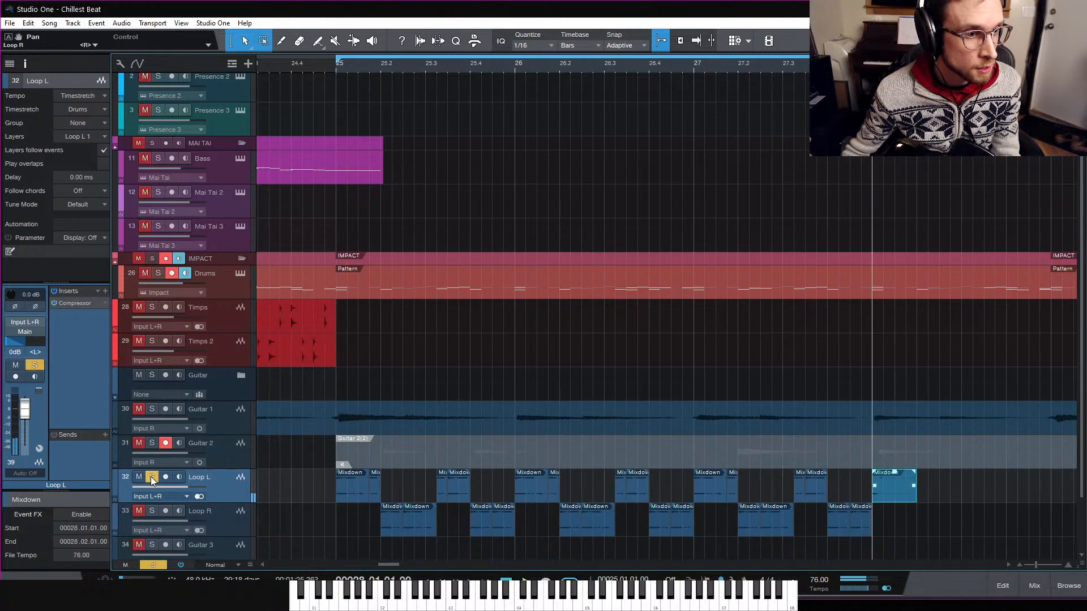
Step: Place two slices on Loop R after the bar 28 slice, spanning 28.02.01 to 28.02.03 and 28.02.03 to 28.03.02
{"action": "left_click_drag", "start_coordinate": [915, 498], "coordinate": [949, 535]}
{"action": "key", "text": "d"}
{"action": "key", "text": "ctrl+z"}
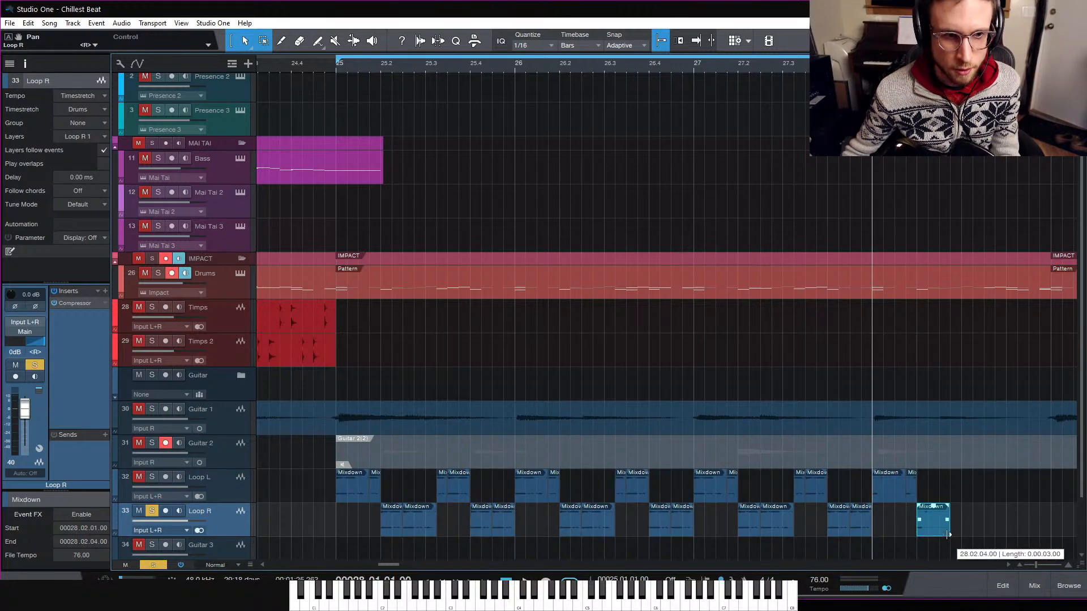
{"action": "key", "text": "d"}
{"action": "left_click_drag", "start_coordinate": [962, 534], "coordinate": [970, 535]}
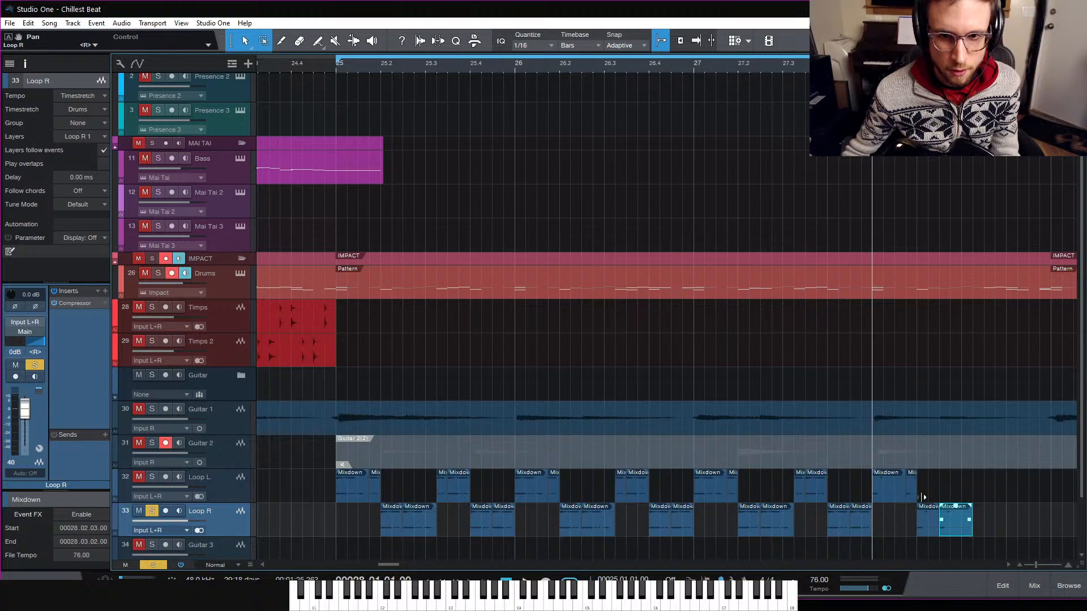
{"action": "left_click_drag", "start_coordinate": [955, 488], "coordinate": [886, 491]}
{"action": "key", "text": "d"}
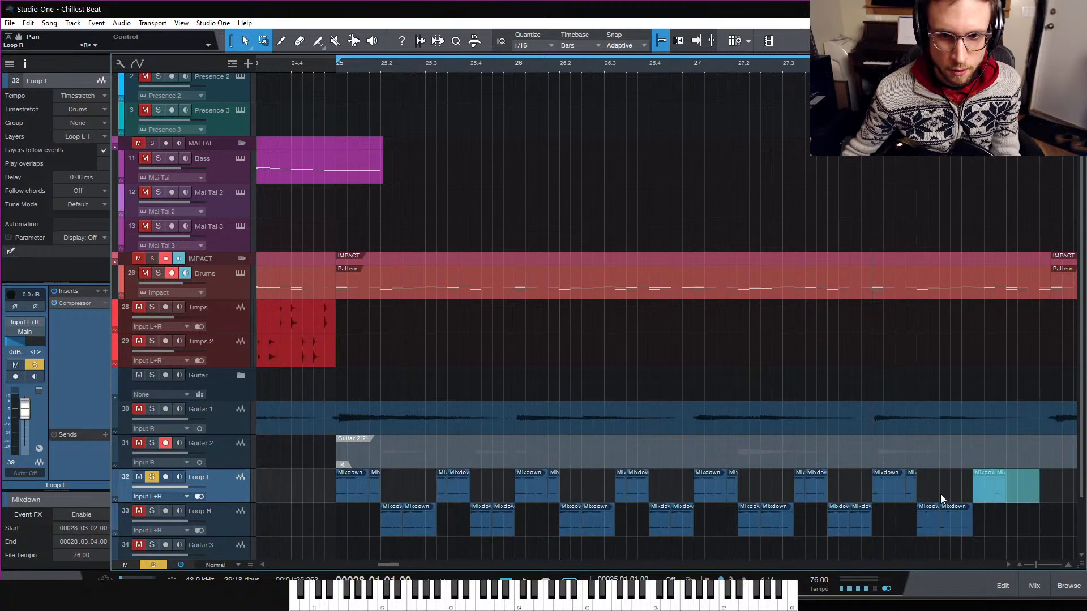
{"action": "key", "text": "ctrl+z"}
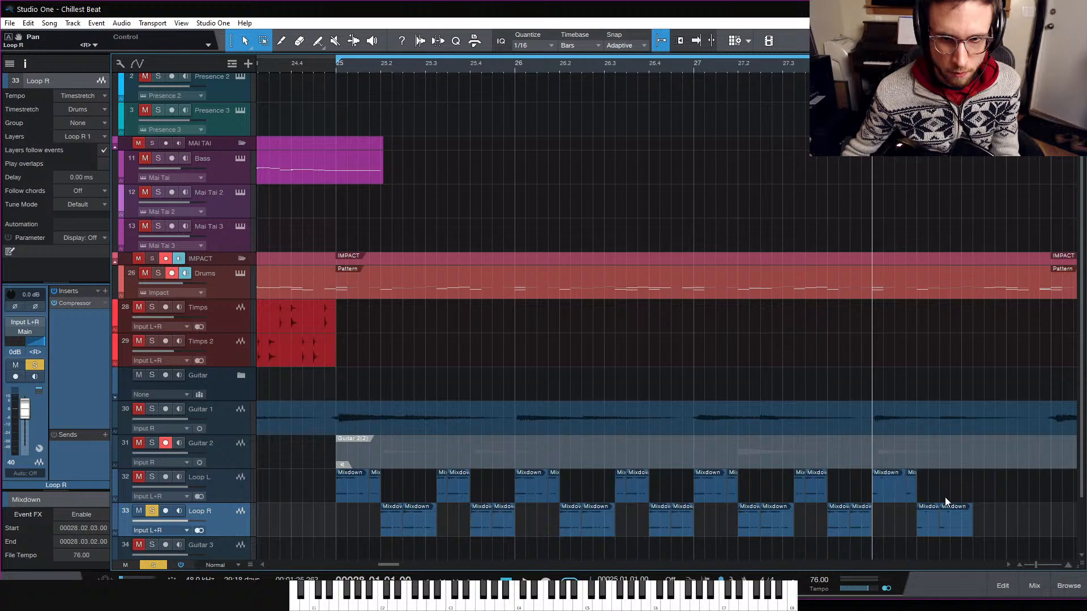
Step: Copy slices on Loop L to 28.03.02 through beat 28.4, and play from bar 28 with Loop R soloed as well
{"action": "left_click_drag", "start_coordinate": [895, 498], "coordinate": [973, 500]}
{"action": "left_click", "coordinate": [973, 507]}
{"action": "key", "text": "space"}
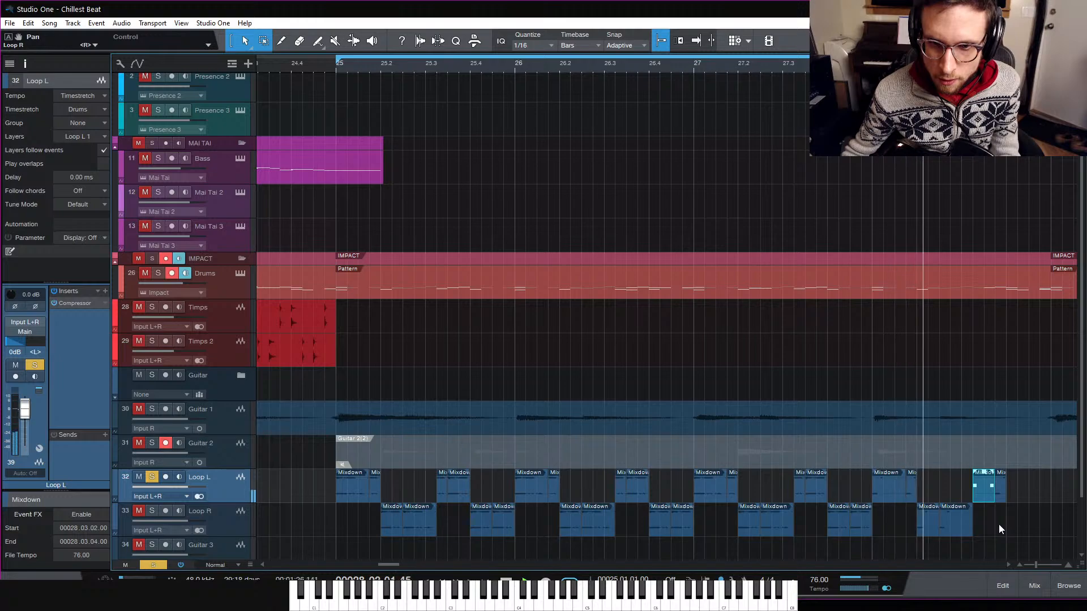
{"action": "key", "text": "space"}
{"action": "key", "text": "space"}
{"action": "left_click", "coordinate": [152, 511]}
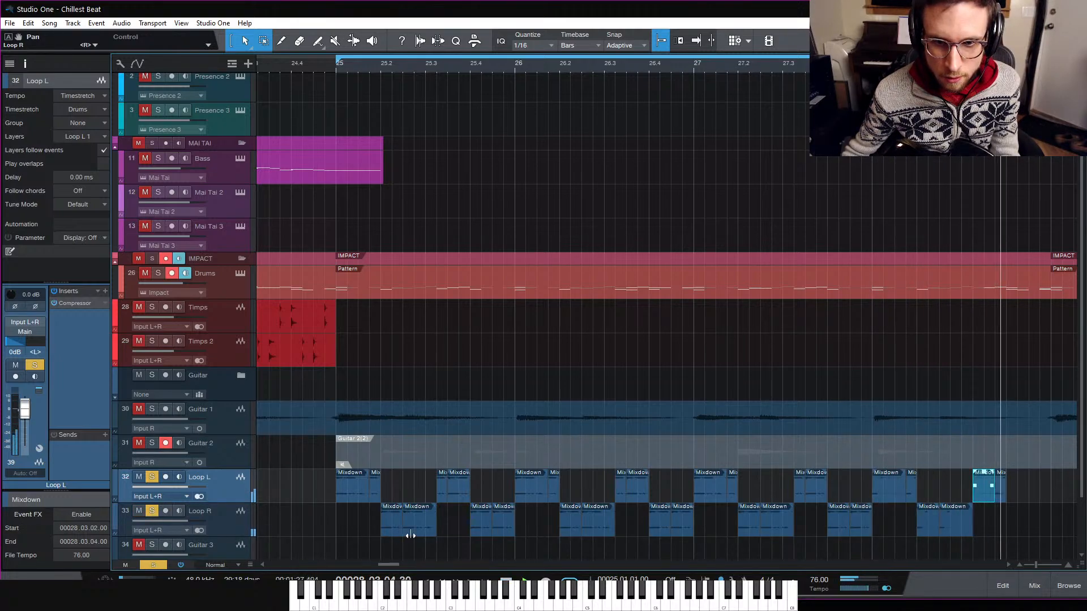
Step: Shorten the Loop L slice at 28.03.02 to end at 28.03.03, extend its neighbour to meet it, and play from bar 28
{"action": "key", "text": "space"}
{"action": "key", "text": "space"}
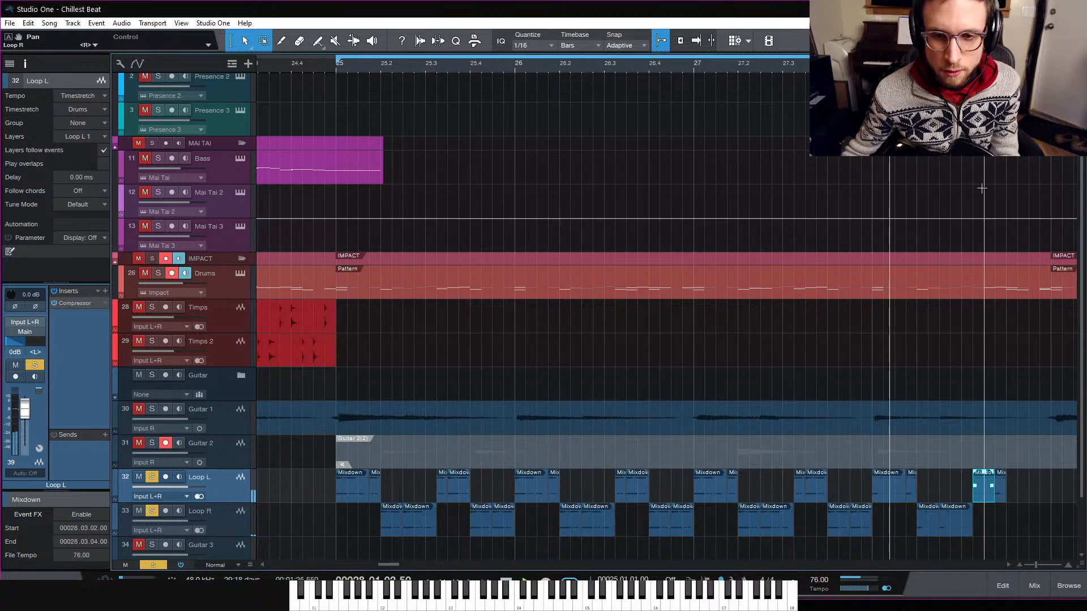
{"action": "key", "text": "space"}
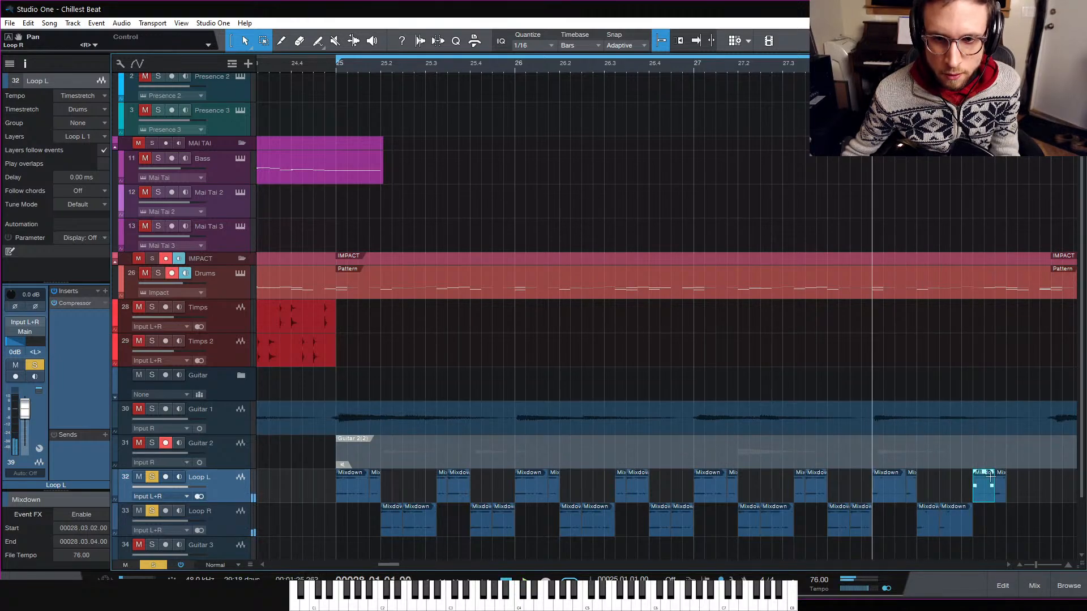
{"action": "key", "text": "space"}
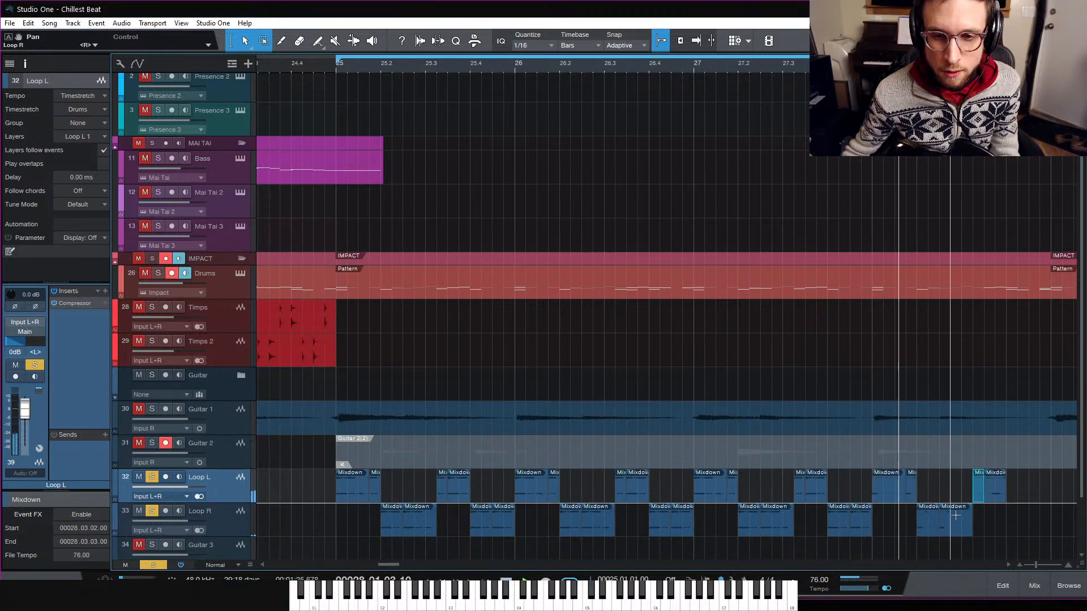
{"action": "key", "text": "space"}
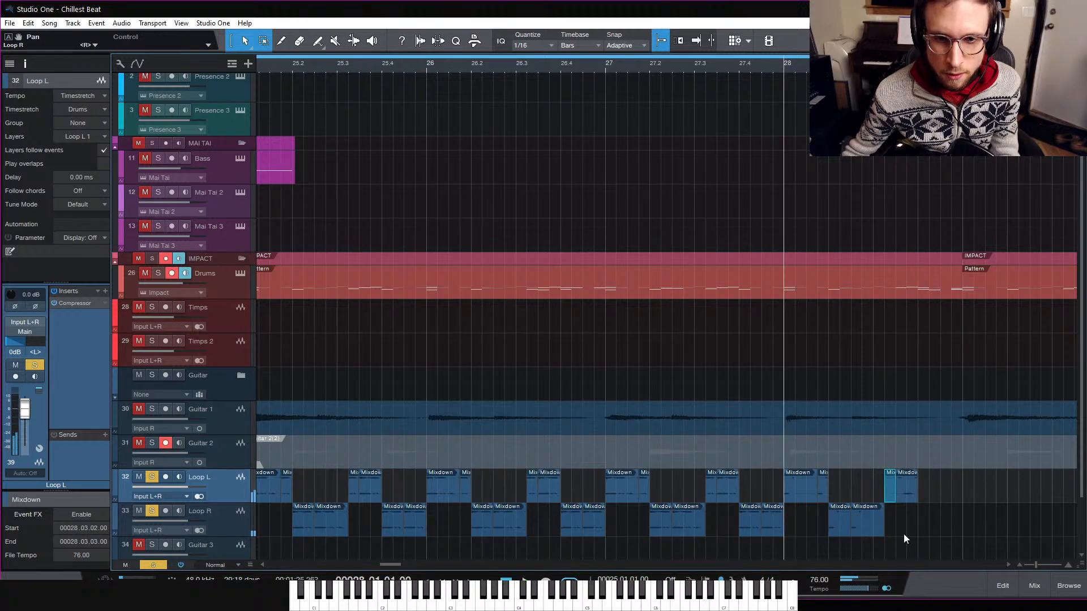
Step: Fill beat 28.4 on Loop R with copied slices, ending with a short one from 28.04.04 to 29.01.01, and play from bar 28
{"action": "left_click_drag", "start_coordinate": [841, 529], "coordinate": [952, 532], "text": "alt"}
{"action": "key", "text": "d"}
{"action": "key", "text": "space"}
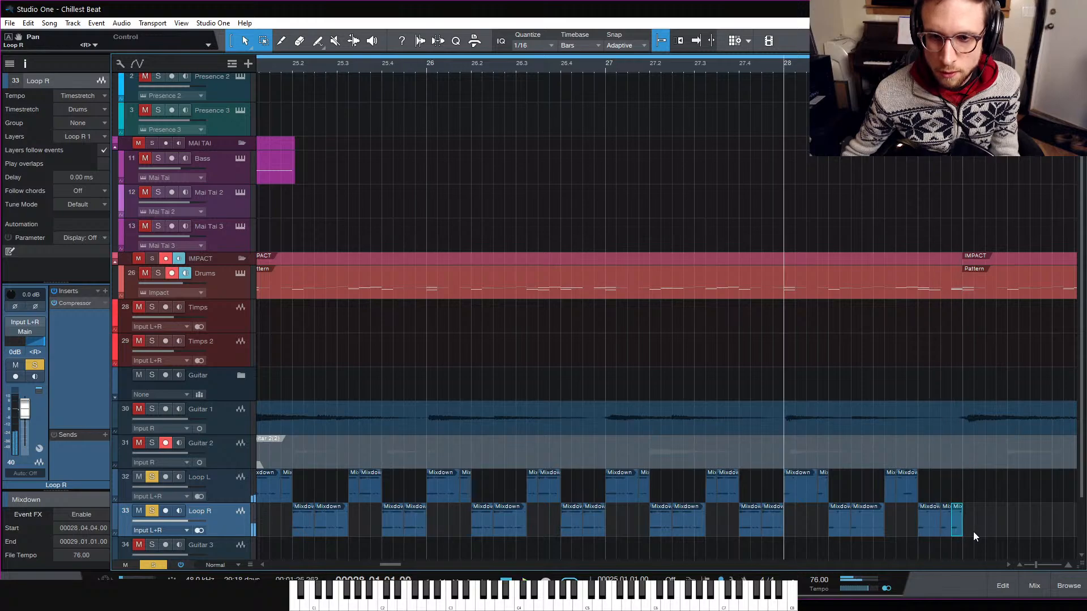
Step: Duplicate two bars of Loop L and Loop R slices to fill bars 29 and 30, and play from bar 25
{"action": "key", "text": "w"}
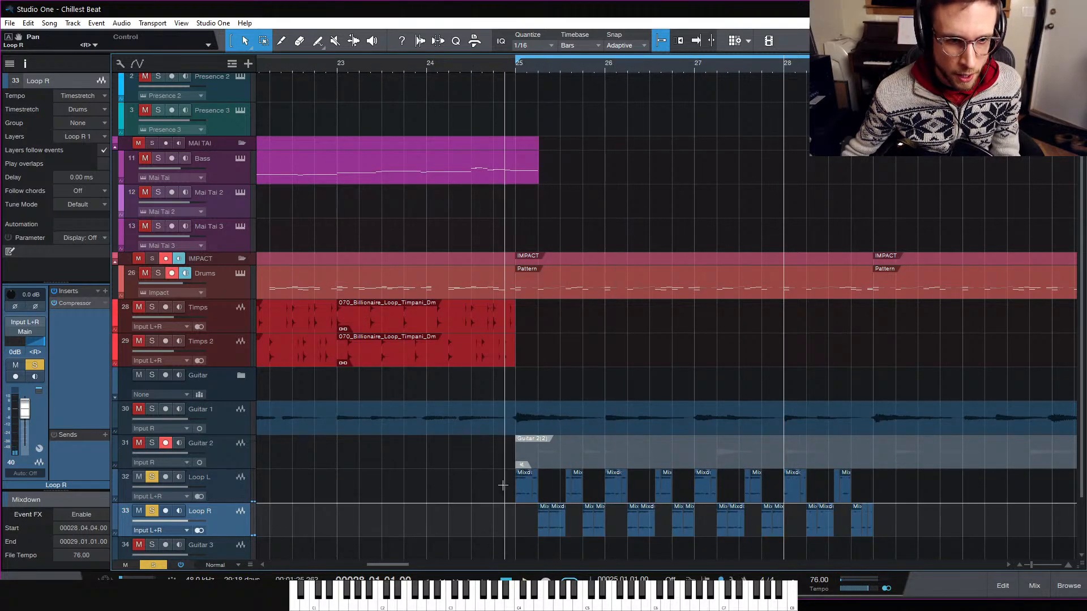
{"action": "left_click_drag", "start_coordinate": [508, 492], "coordinate": [1035, 536]}
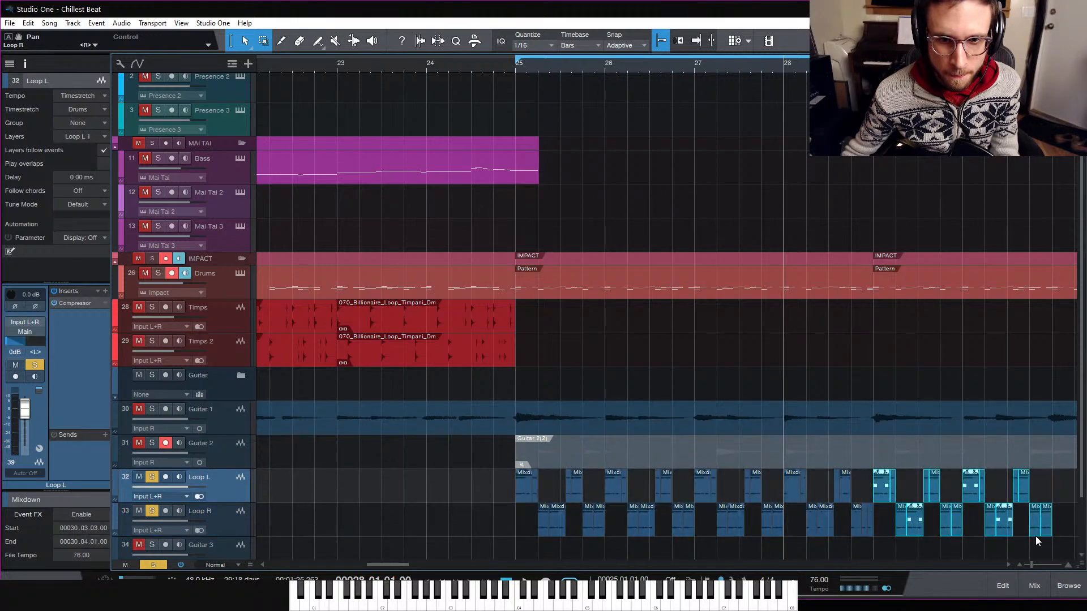
{"action": "left_click", "coordinate": [516, 67]}
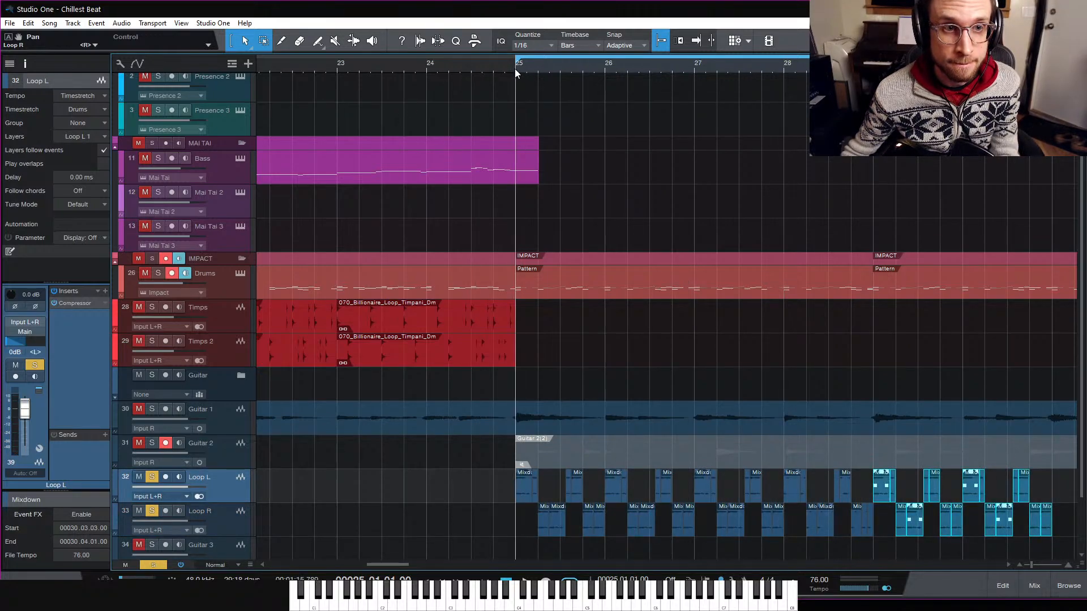
{"action": "key", "text": "space"}
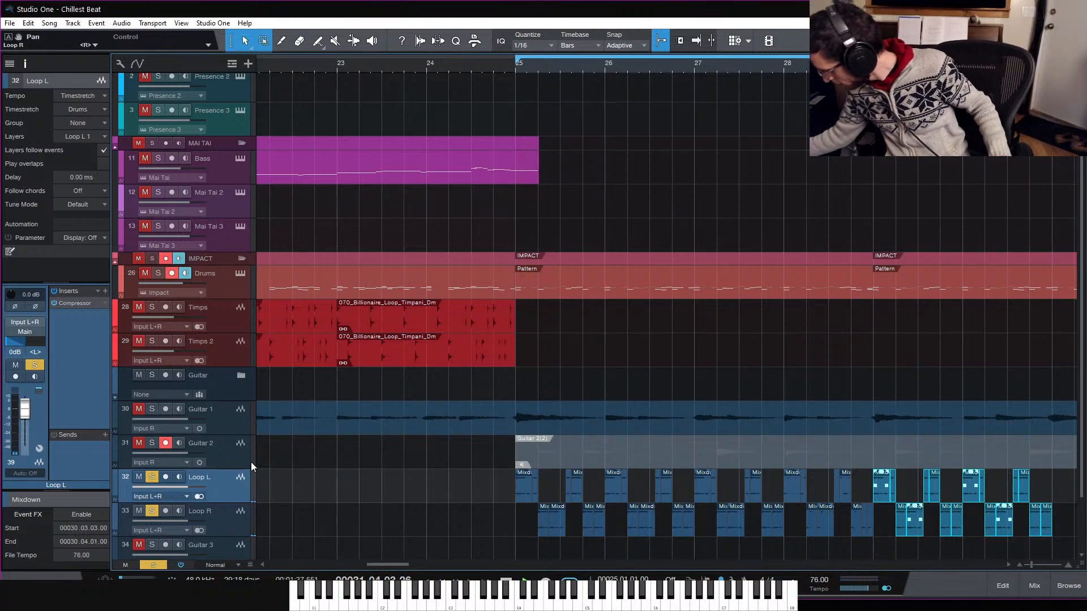
{"action": "key", "text": "space"}
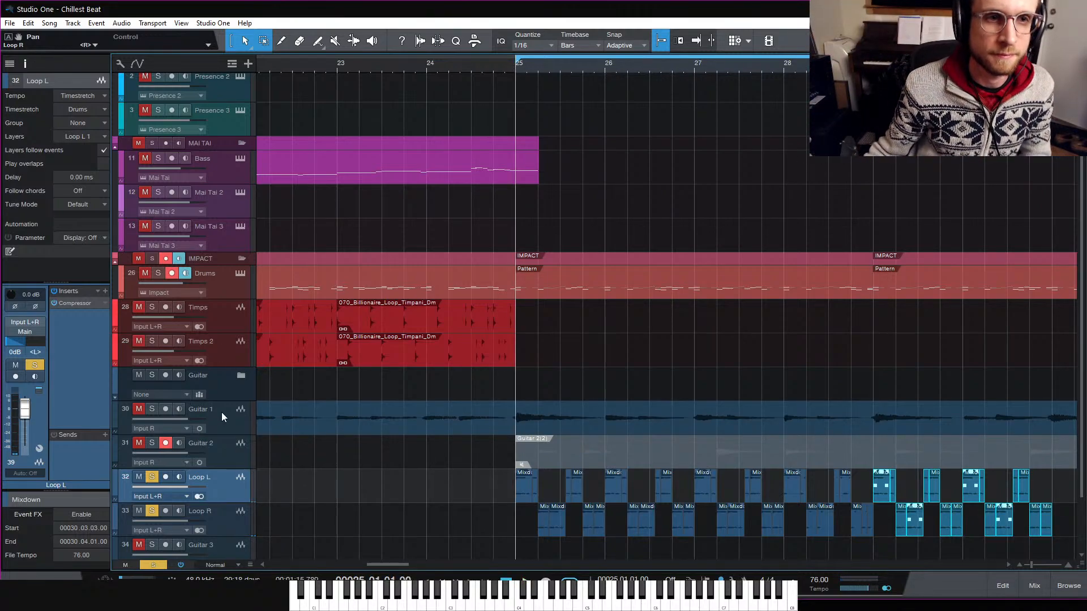
Step: Turn off all solos and play the section from bar 25 with the full mix
{"action": "left_click", "coordinate": [157, 565]}
{"action": "key", "text": "space"}
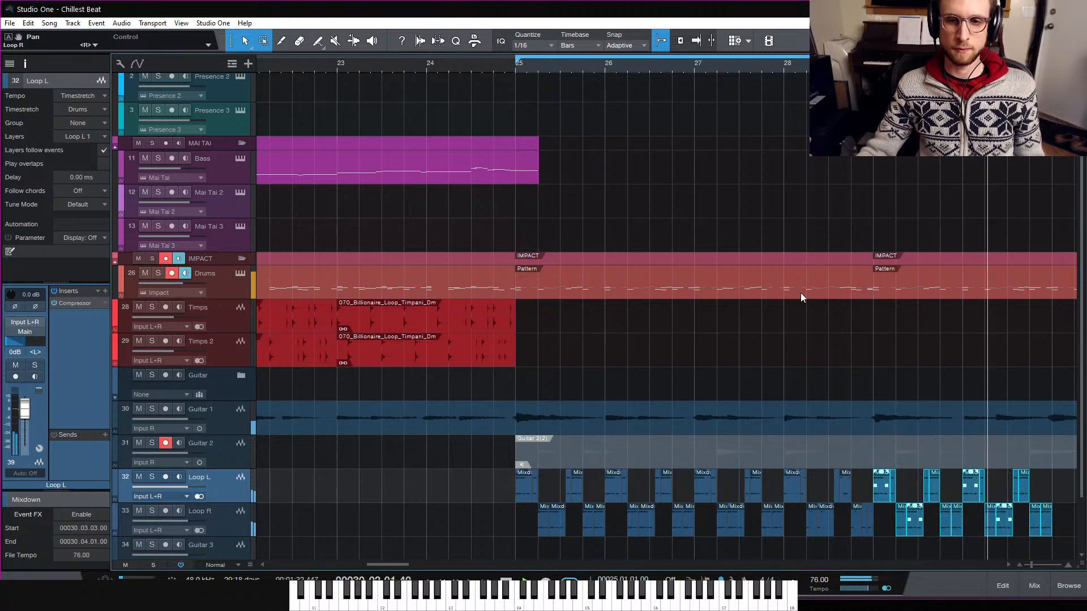
{"action": "key", "text": "space"}
Step: Duplicate the Loop L and Loop R slices of bars 29 and 30 to bar 31, and play the section
{"action": "left_click", "coordinate": [1062, 528]}
{"action": "left_click_drag", "start_coordinate": [1052, 533], "coordinate": [878, 492]}
{"action": "key", "text": "d"}
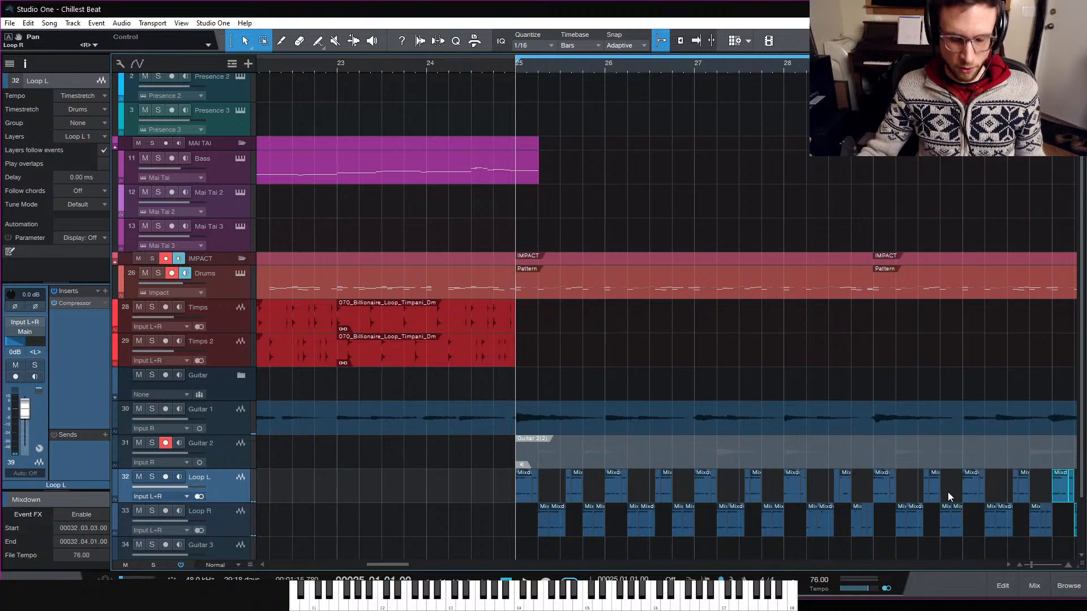
{"action": "scroll", "coordinate": [956, 493], "scroll_direction": "right", "scroll_amount": 5}
{"action": "scroll", "coordinate": [956, 493], "scroll_direction": "right", "scroll_amount": 1}
{"action": "left_click", "coordinate": [764, 62]}
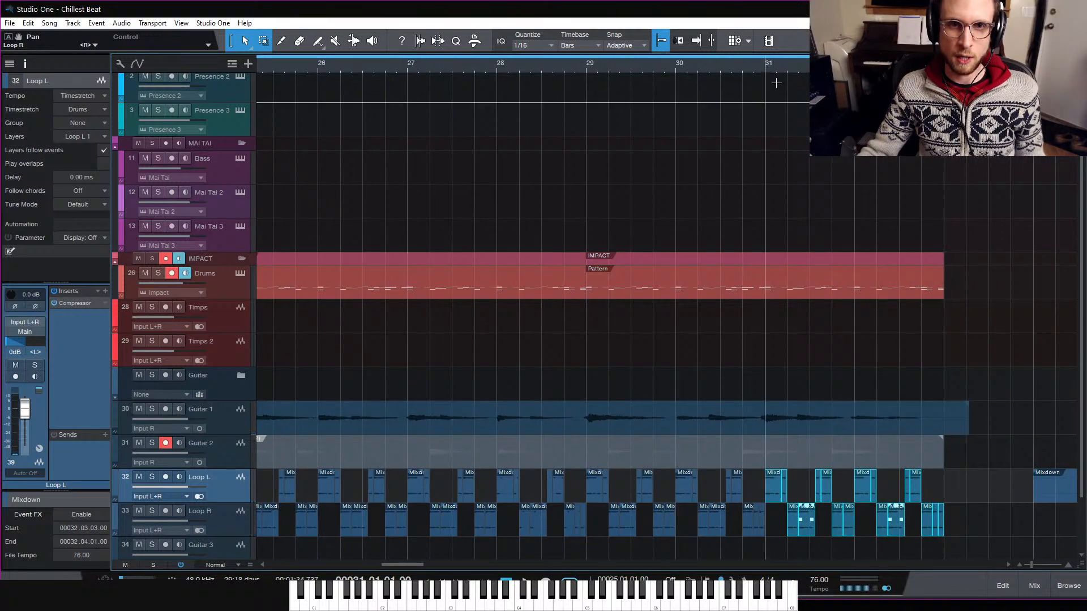
{"action": "key", "text": "space"}
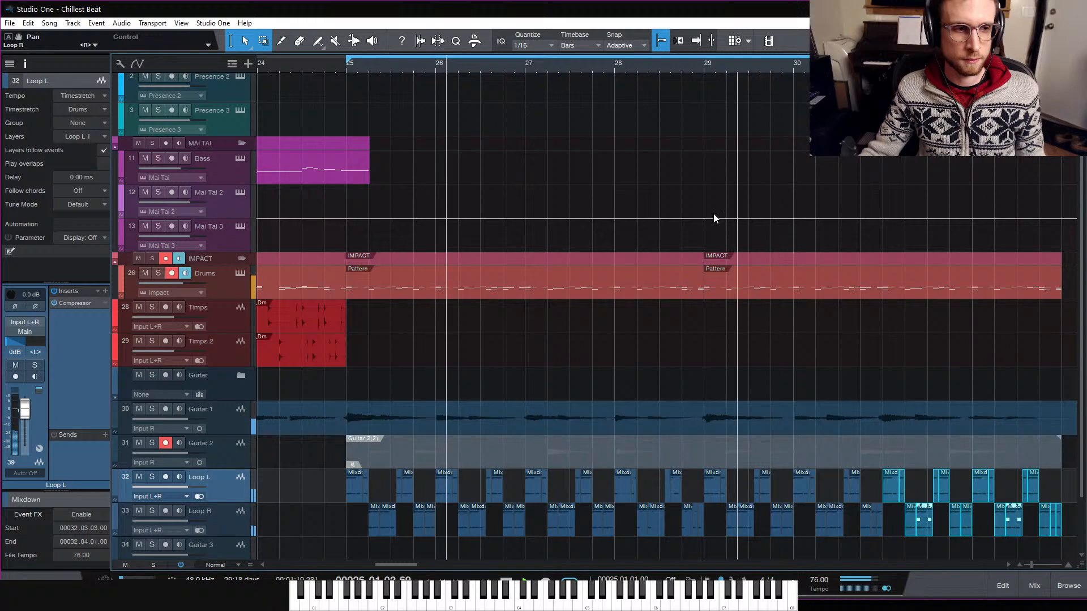
Step: Add a bus for the Loop L and Loop R channels in the mixer, name it GuitLoop, and close the mixer
{"action": "left_click", "coordinate": [1034, 586]}
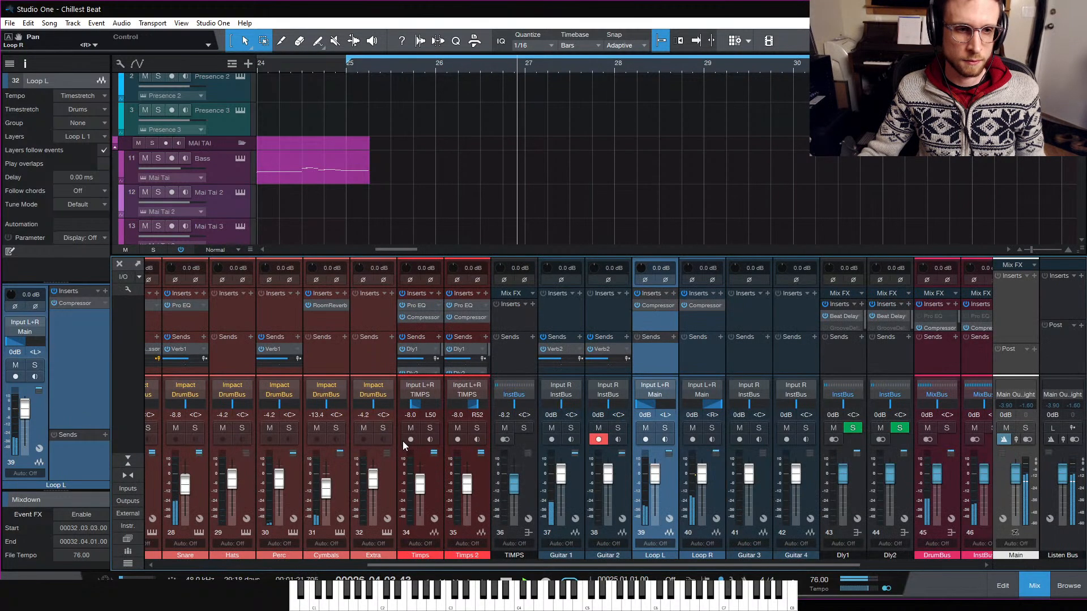
{"action": "left_click", "coordinate": [698, 366], "text": "shift"}
{"action": "right_click", "coordinate": [694, 360]}
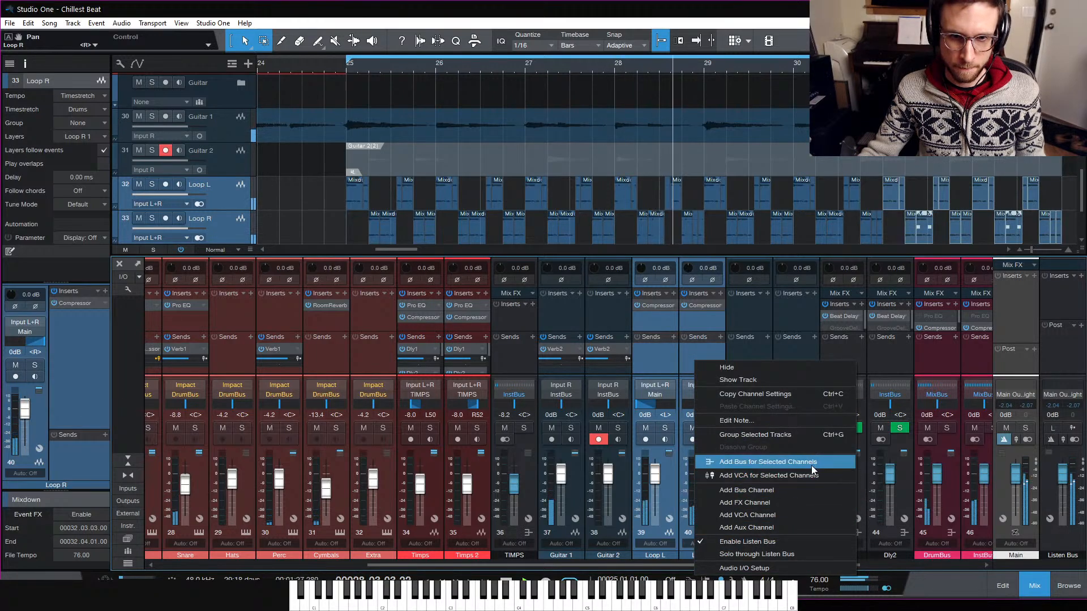
{"action": "left_click", "coordinate": [780, 466]}
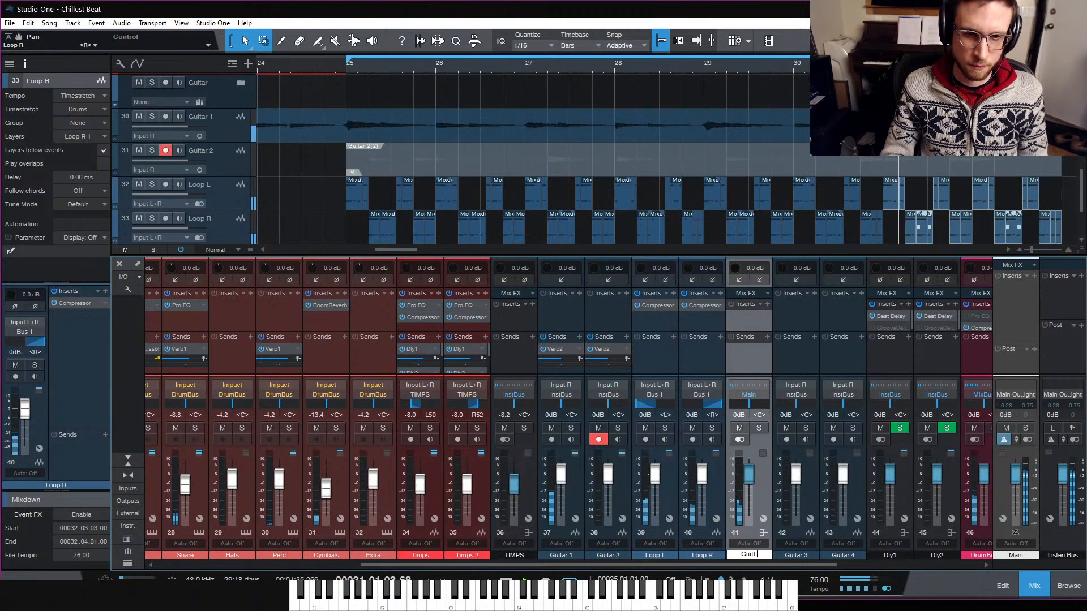
{"action": "left_click", "coordinate": [1020, 586]}
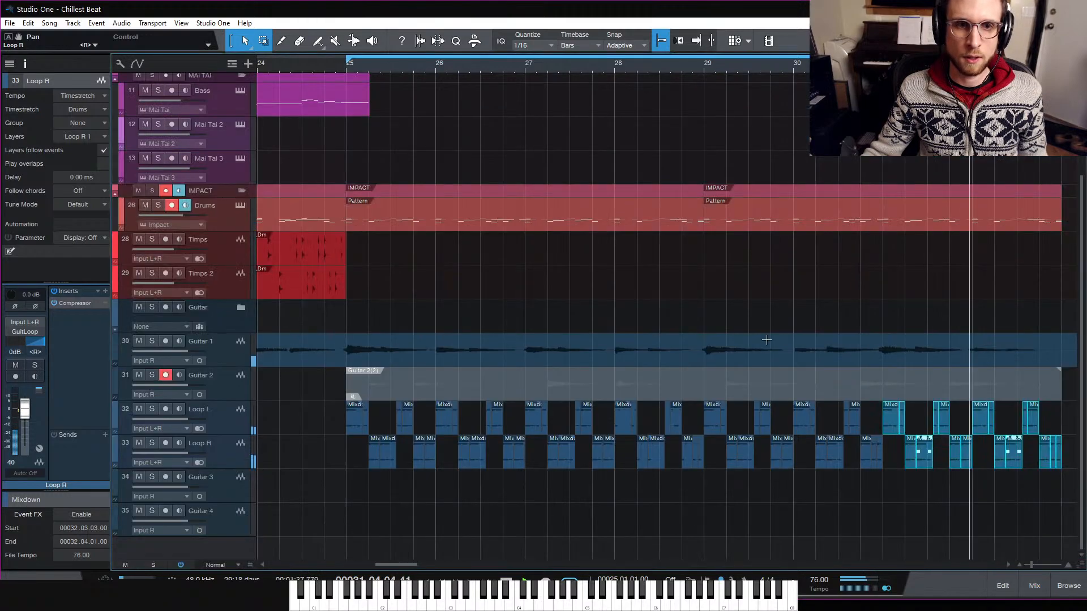
Step: Move playback to the start of bar 28
{"action": "left_click", "coordinate": [621, 67]}
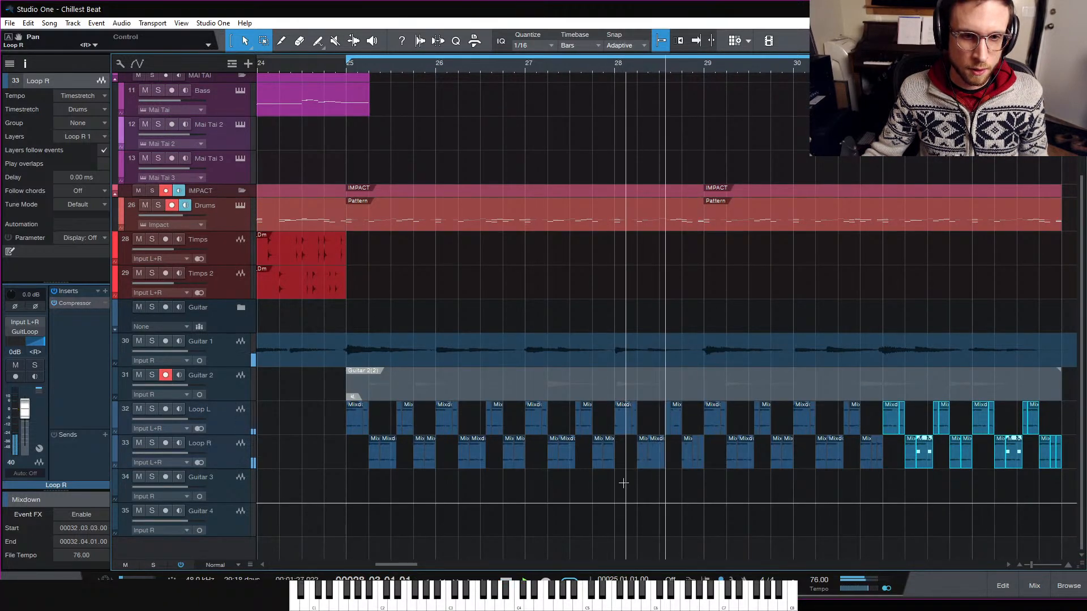
{"action": "left_click_drag", "start_coordinate": [623, 484], "coordinate": [631, 464]}
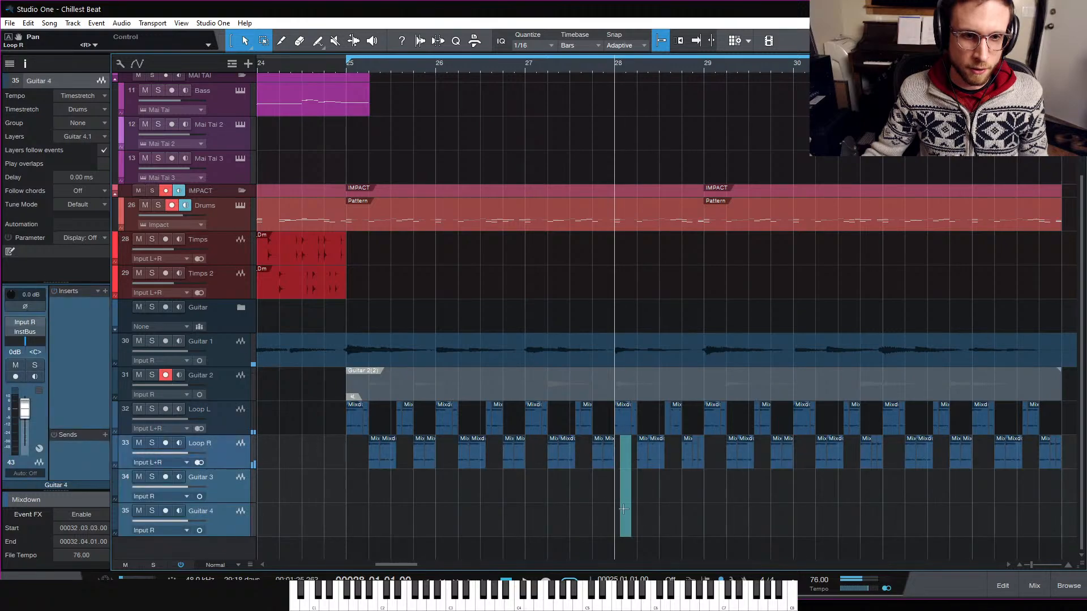
{"action": "double_click", "coordinate": [616, 497]}
{"action": "left_click", "coordinate": [648, 506]}
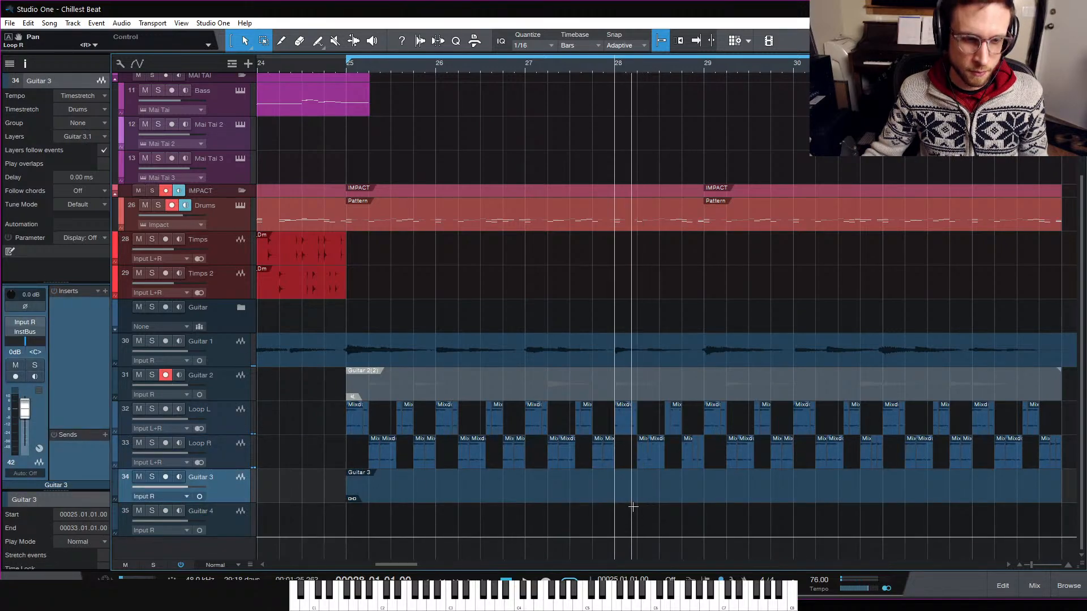
{"action": "key", "text": "Delete"}
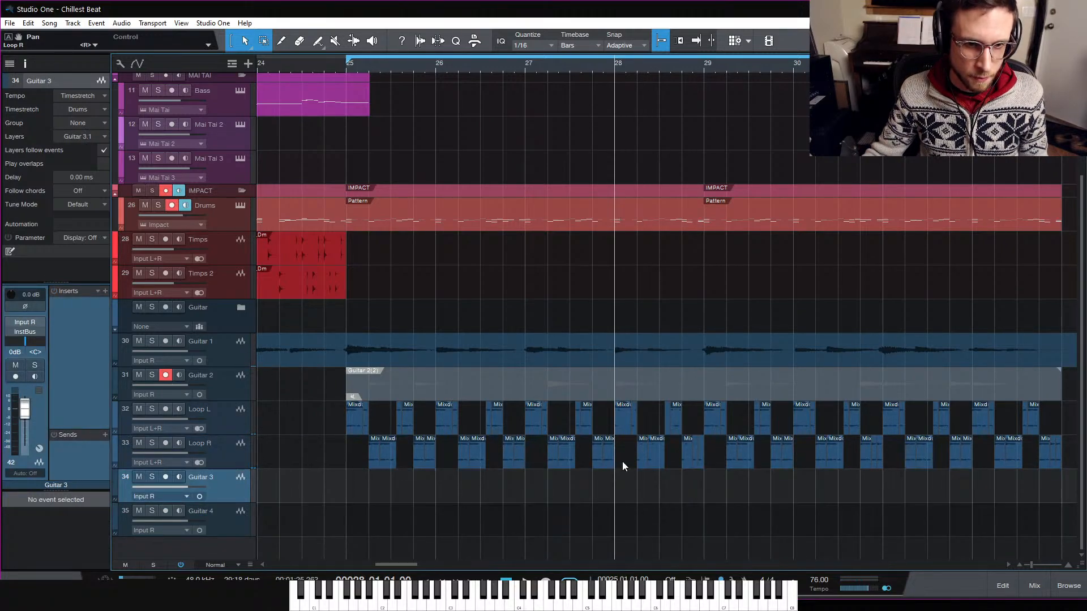
Step: Select the Loop L and Loop R slices of bar 28, play from there, and clear the selection
{"action": "left_click_drag", "start_coordinate": [623, 460], "coordinate": [697, 419]}
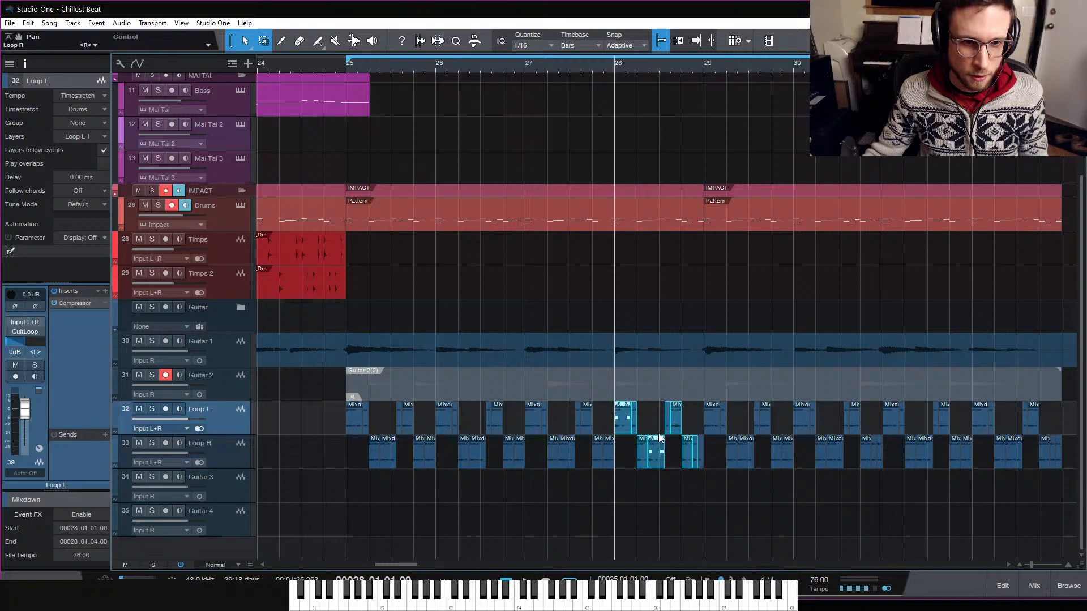
{"action": "key", "text": "space"}
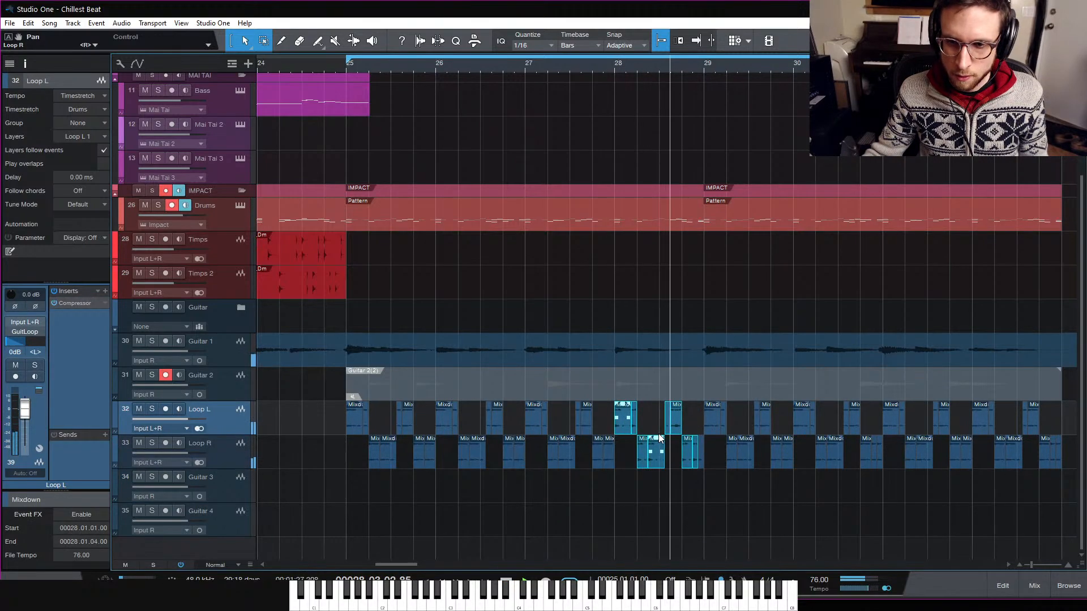
{"action": "left_click", "coordinate": [667, 489]}
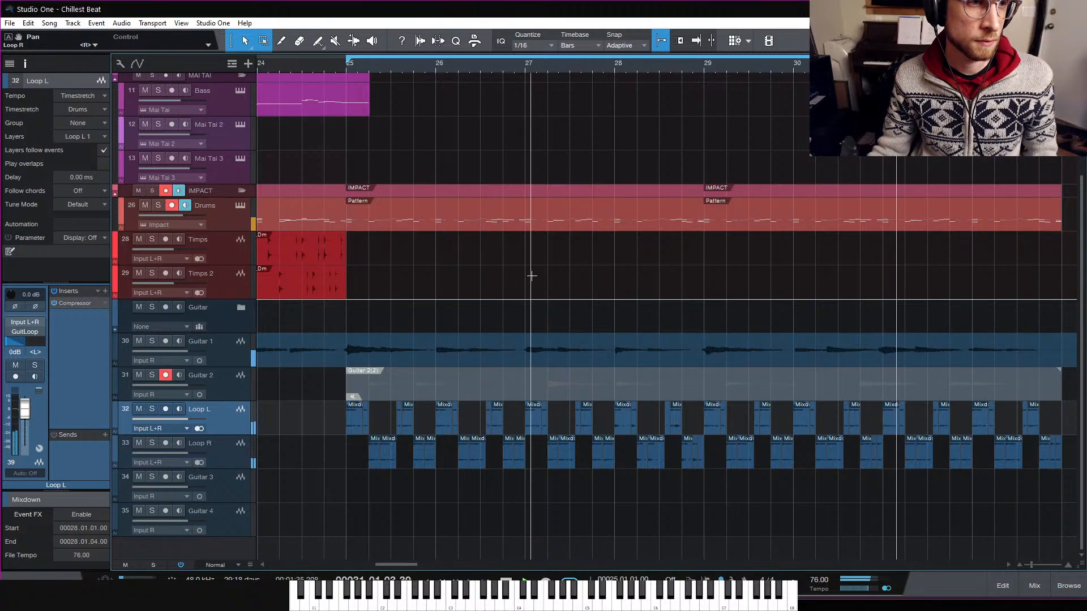
Step: Open the mixer, stop playback, and route the GuitLoop bus's output to InstBus
{"action": "left_click", "coordinate": [1034, 587]}
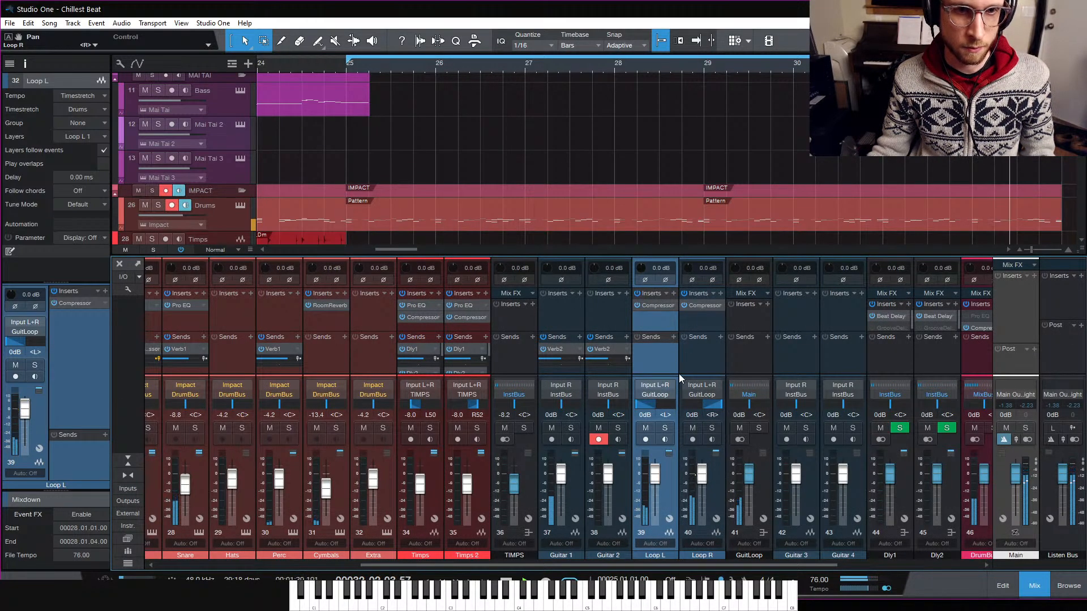
{"action": "left_click", "coordinate": [755, 362]}
{"action": "key", "text": "space"}
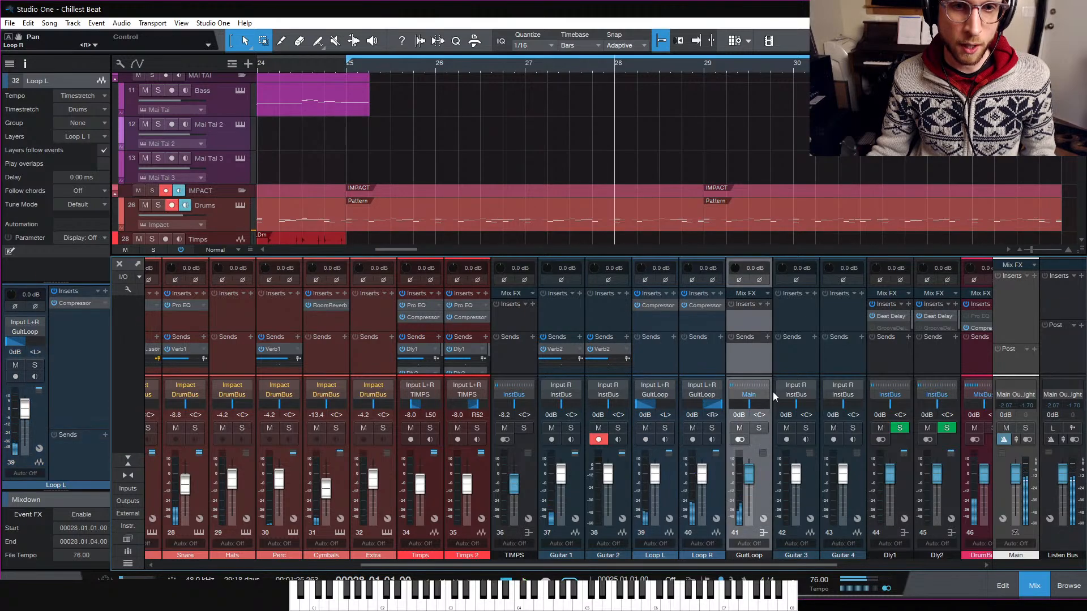
{"action": "left_click", "coordinate": [757, 395]}
{"action": "left_click", "coordinate": [785, 469]}
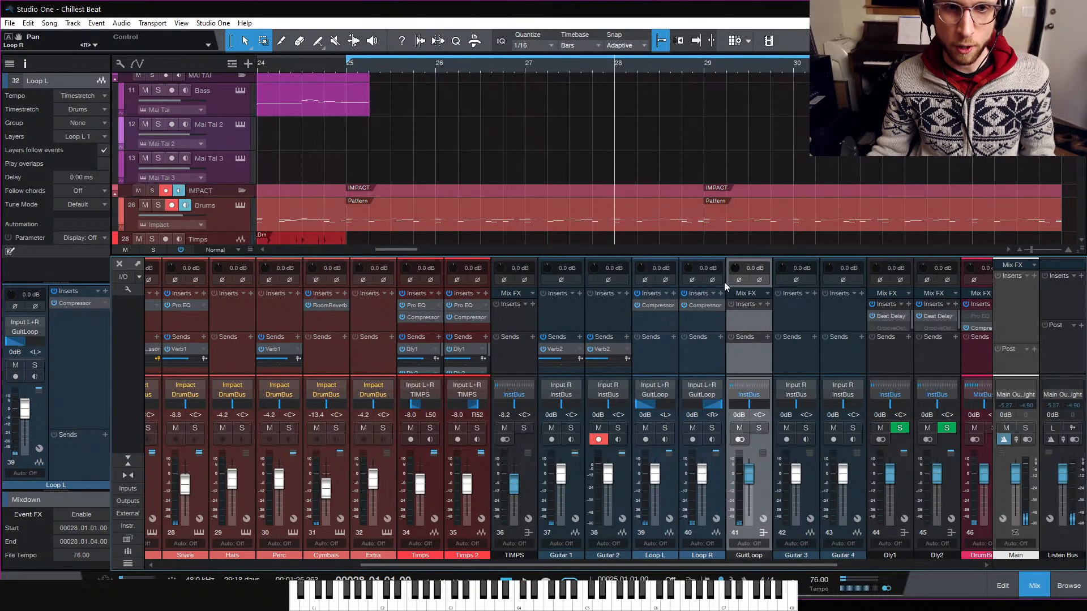
Step: Insert the PreSonus X-Trem effect on the GuitLoop bus
{"action": "left_click", "coordinate": [772, 310]}
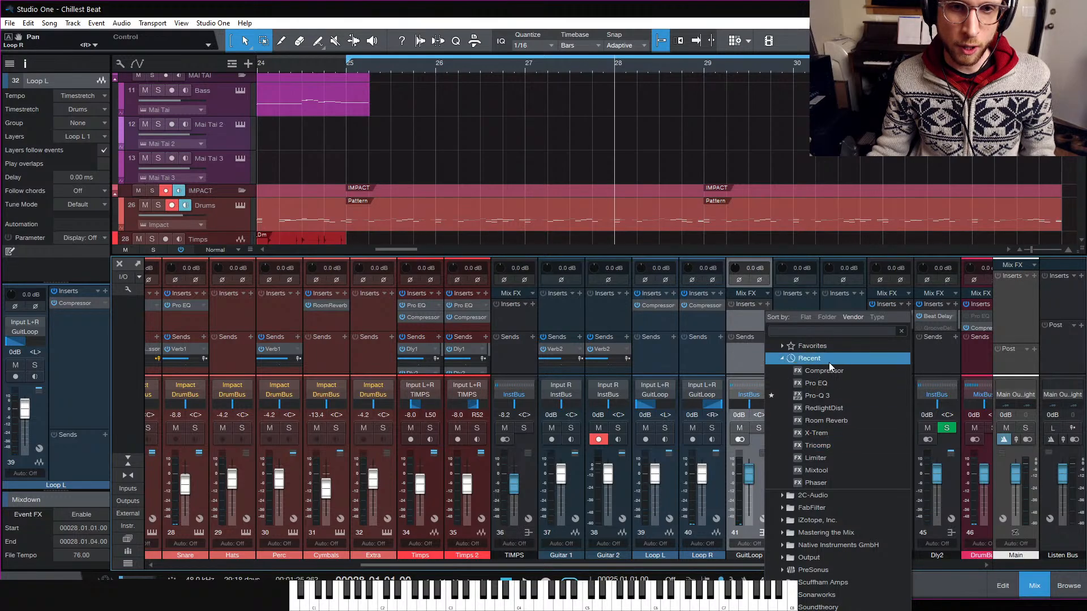
{"action": "left_click", "coordinate": [830, 568]}
{"action": "scroll", "coordinate": [830, 567], "scroll_direction": "down", "scroll_amount": 3}
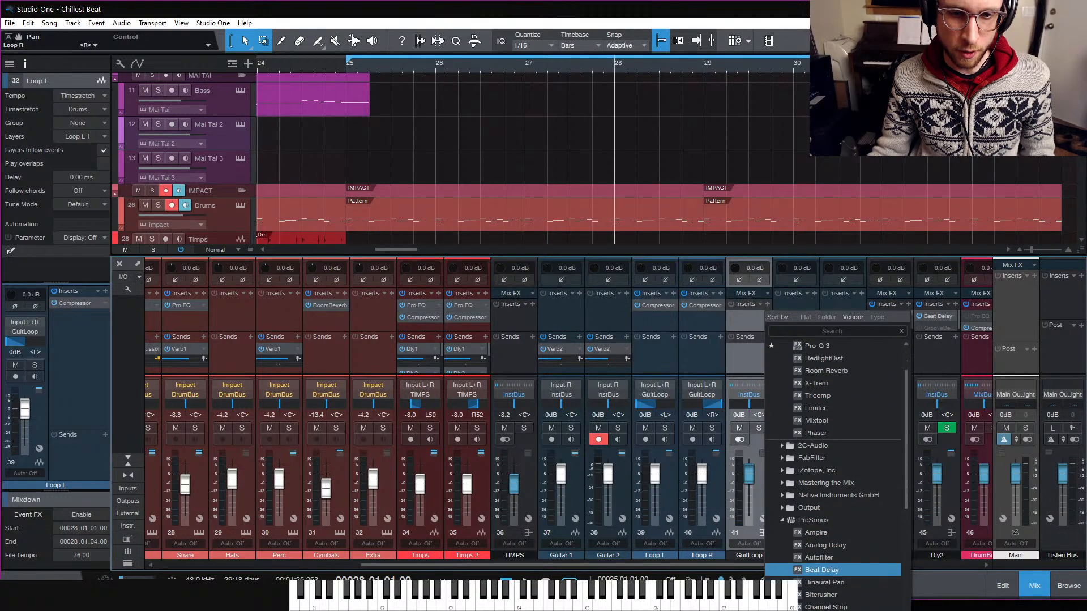
{"action": "scroll", "coordinate": [855, 600], "scroll_direction": "down", "scroll_amount": 3}
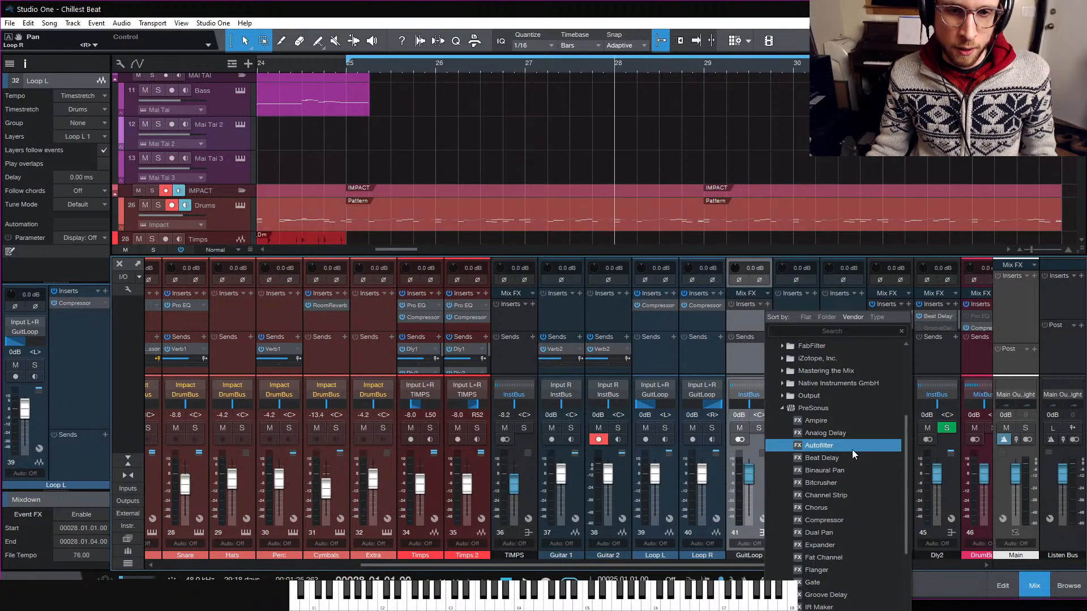
{"action": "scroll", "coordinate": [853, 494], "scroll_direction": "down", "scroll_amount": 4}
{"action": "scroll", "coordinate": [856, 494], "scroll_direction": "down", "scroll_amount": 4}
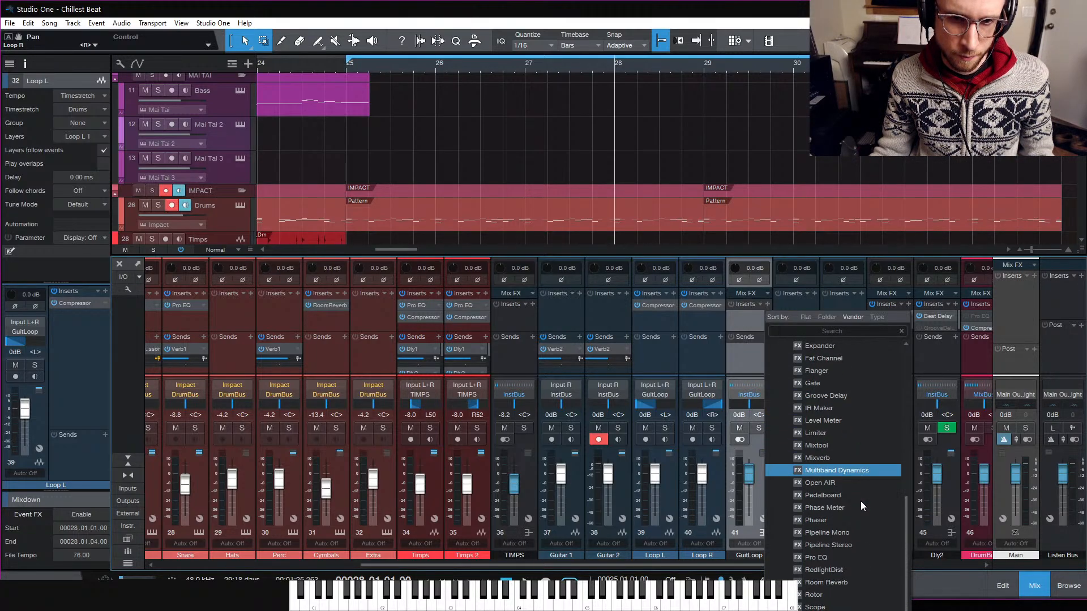
{"action": "scroll", "coordinate": [861, 501], "scroll_direction": "down", "scroll_amount": 1}
{"action": "scroll", "coordinate": [860, 501], "scroll_direction": "down", "scroll_amount": 1}
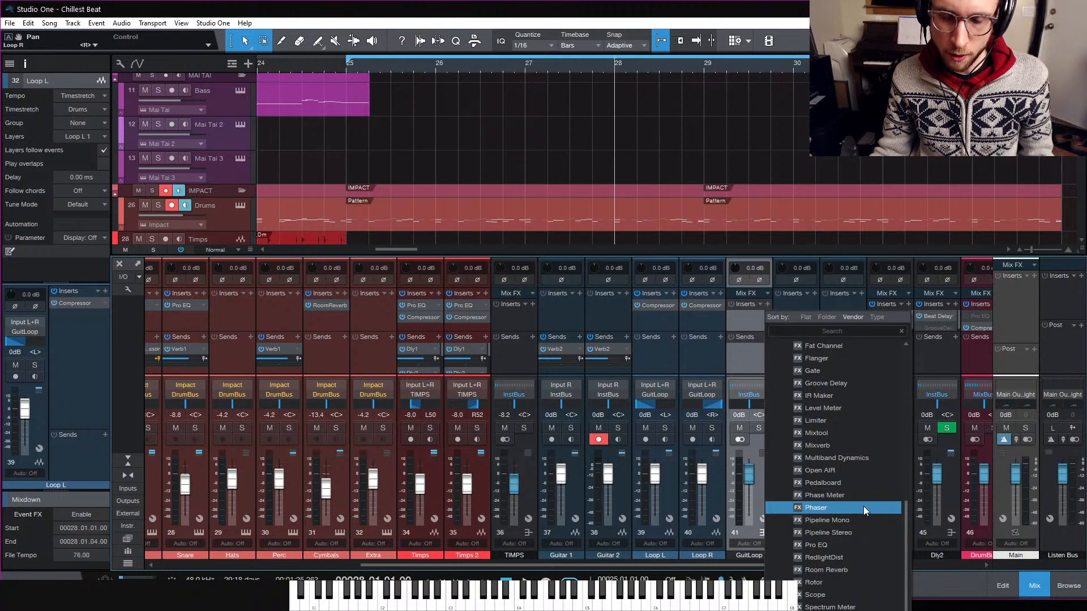
{"action": "scroll", "coordinate": [863, 510], "scroll_direction": "down", "scroll_amount": 4}
{"action": "scroll", "coordinate": [863, 506], "scroll_direction": "up", "scroll_amount": 1}
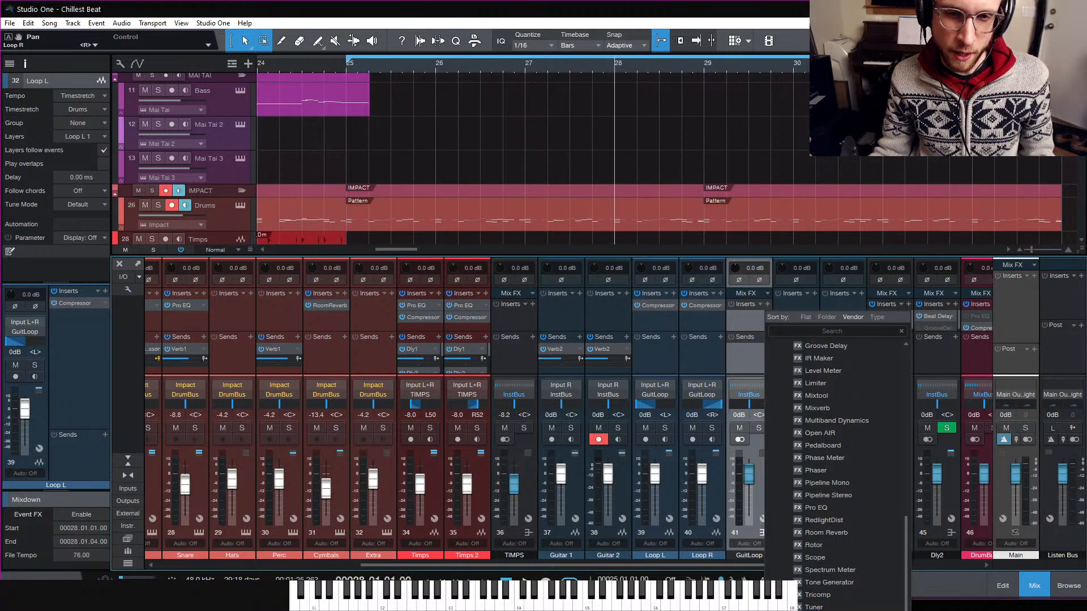
{"action": "left_click", "coordinate": [843, 610]}
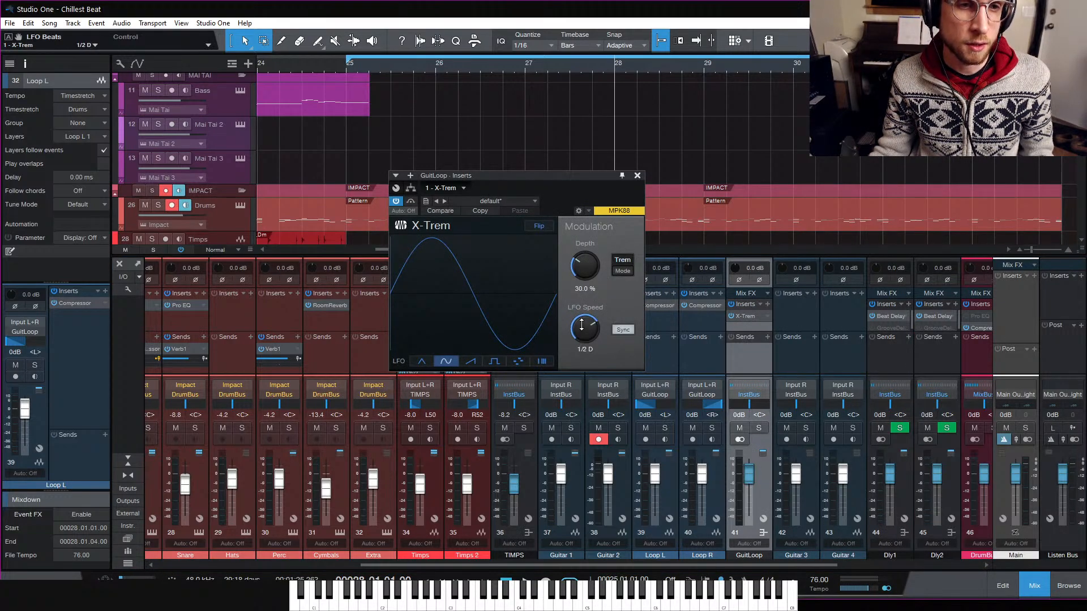
Step: During playback, set X-Trem's depth to 100% and its LFO speed to 1/16
{"action": "left_click_drag", "start_coordinate": [582, 334], "coordinate": [584, 243]}
{"action": "key", "text": "space"}
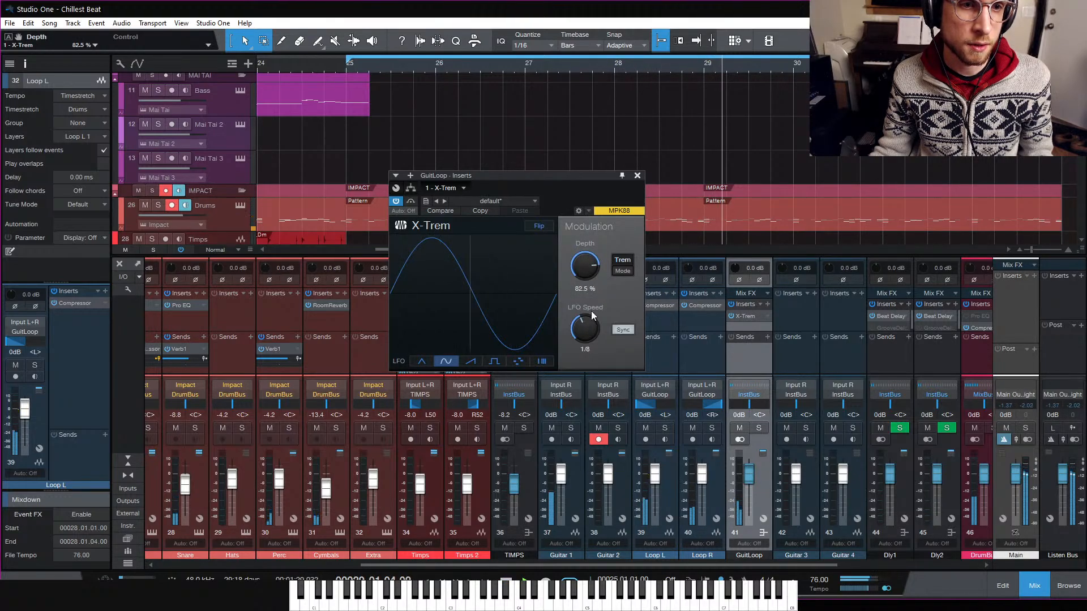
{"action": "left_click_drag", "start_coordinate": [585, 266], "coordinate": [581, 248]}
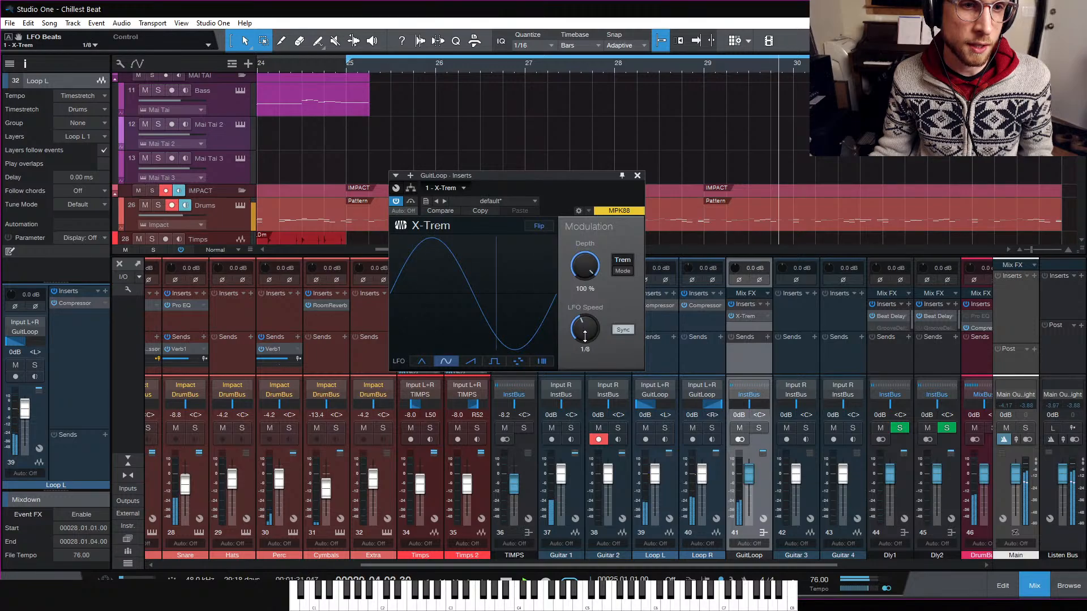
{"action": "left_click_drag", "start_coordinate": [590, 334], "coordinate": [586, 342]}
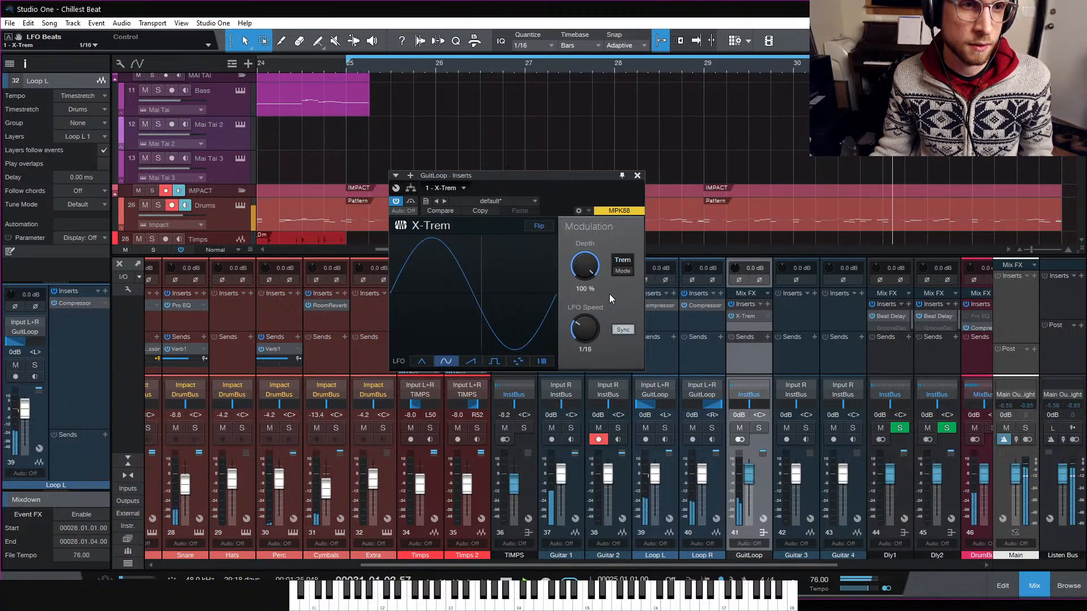
Step: Close the X-Trem window and remove the effect from the GuitLoop bus
{"action": "left_click", "coordinate": [638, 175]}
{"action": "left_click", "coordinate": [769, 316]}
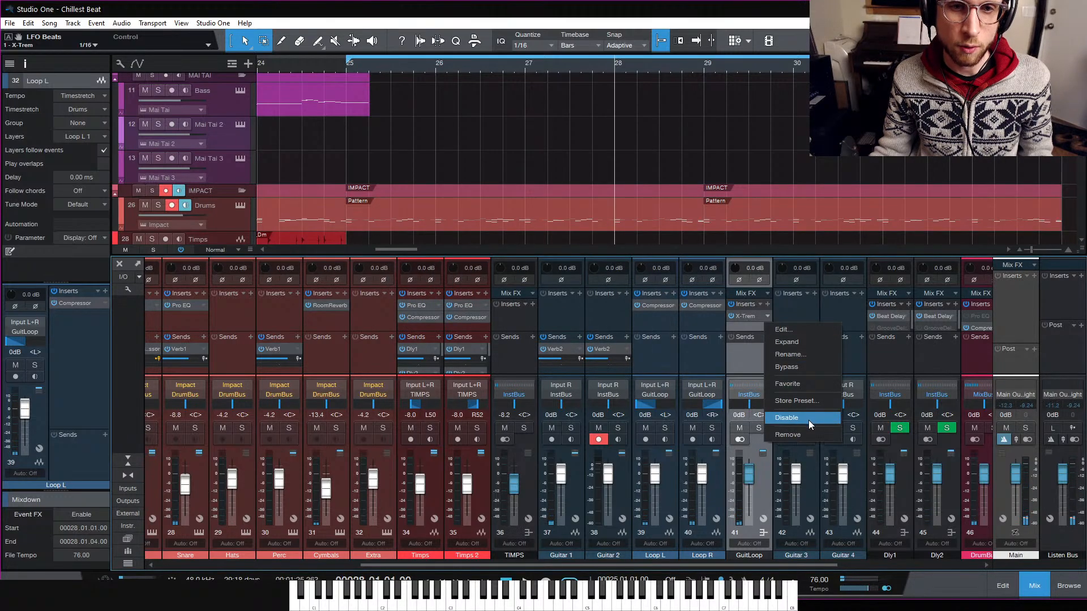
{"action": "left_click", "coordinate": [803, 434]}
Step: Insert the PreSonus Chorus on the GuitLoop bus, play the section with that bus soloed, and move the effect window clear of its channel
{"action": "left_click", "coordinate": [768, 305]}
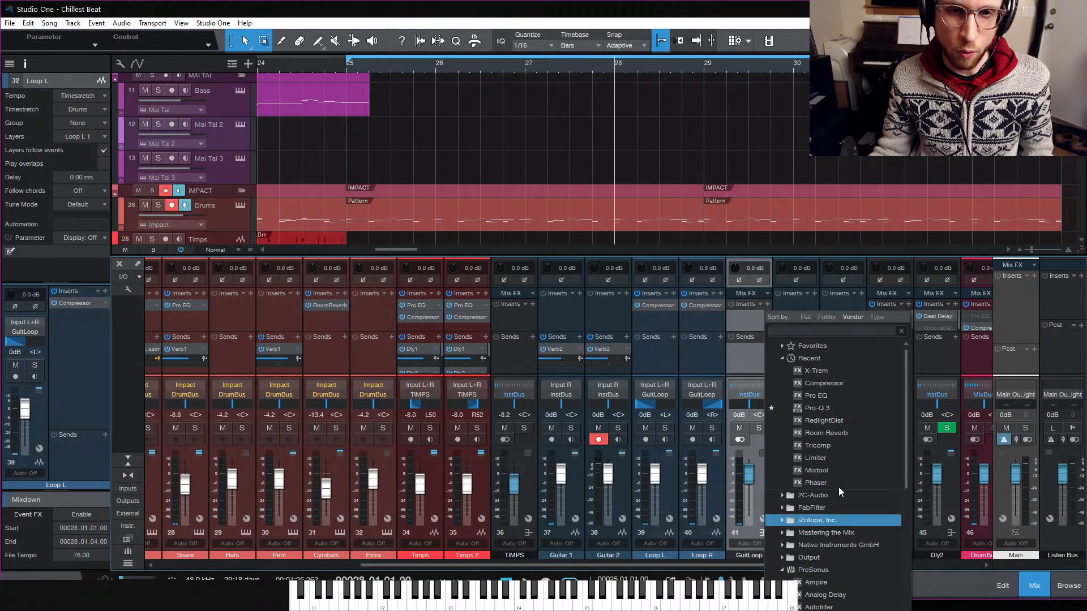
{"action": "scroll", "coordinate": [843, 562], "scroll_direction": "down", "scroll_amount": 4}
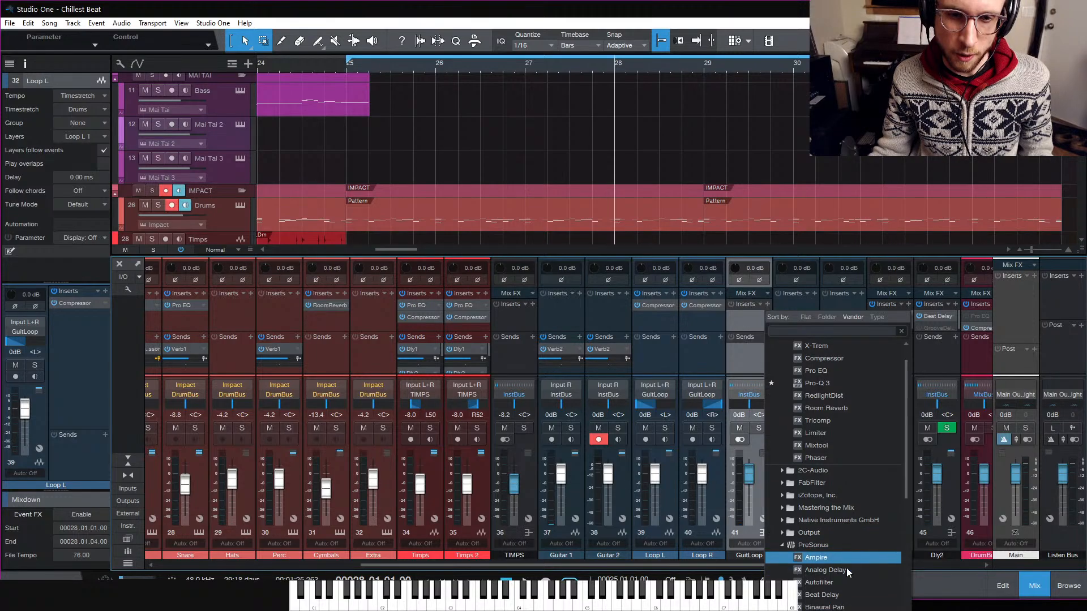
{"action": "key", "text": "space"}
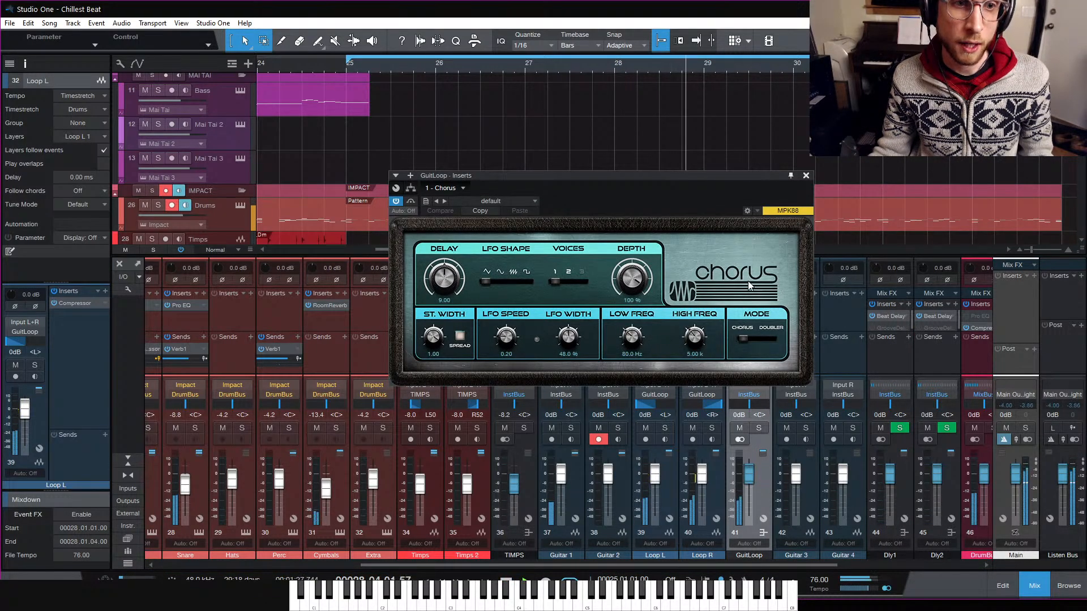
{"action": "left_click", "coordinate": [759, 428]}
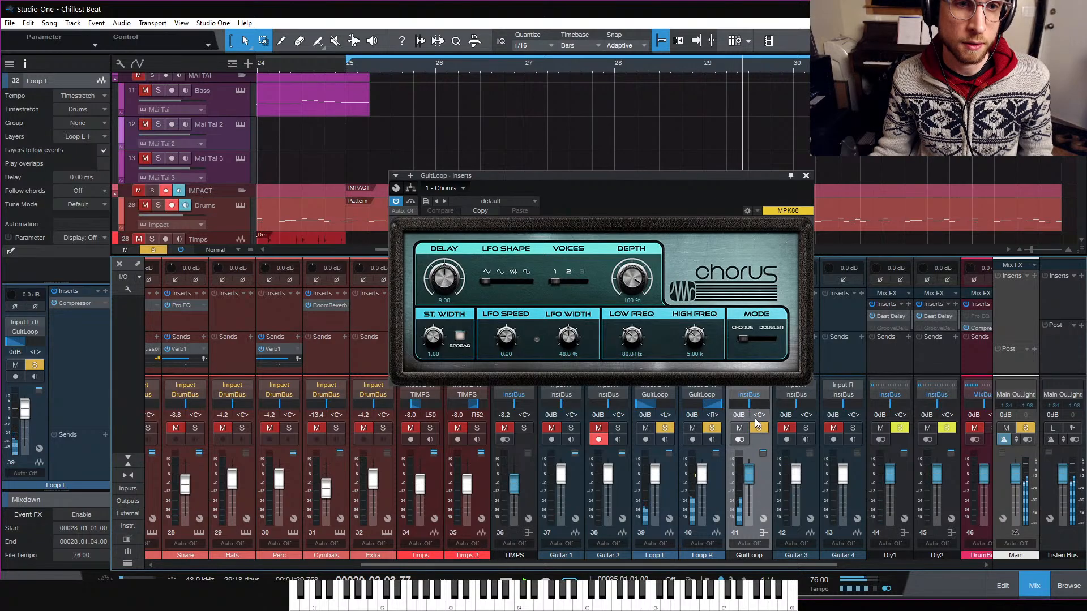
{"action": "left_click_drag", "start_coordinate": [695, 179], "coordinate": [485, 170]}
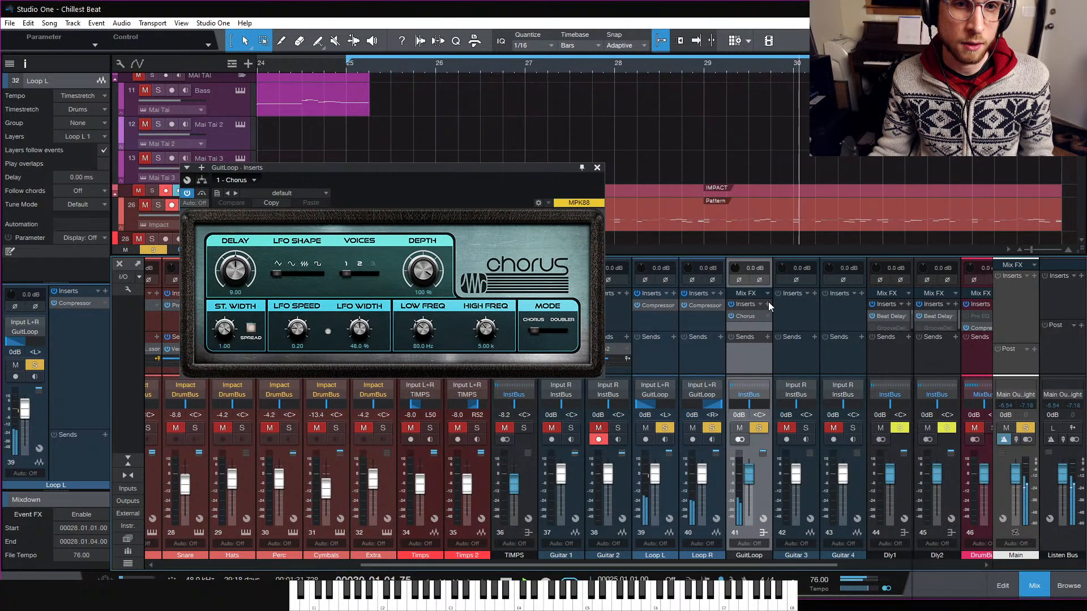
Step: Add Pro EQ to the GuitLoop bus and place it ahead of the Chorus
{"action": "left_click", "coordinate": [768, 304]}
{"action": "left_click", "coordinate": [841, 408]}
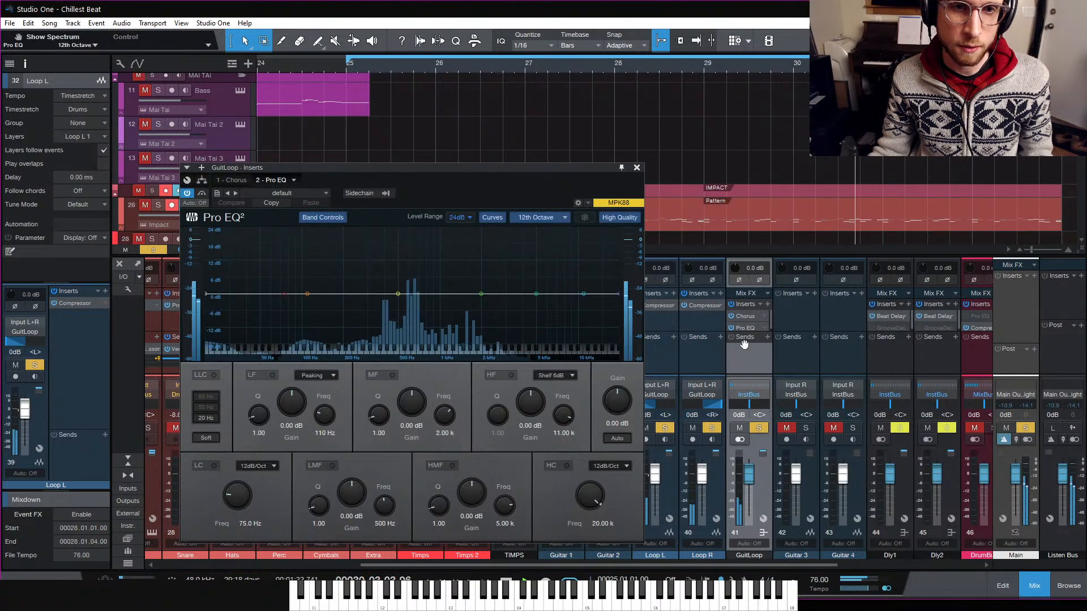
{"action": "left_click_drag", "start_coordinate": [745, 329], "coordinate": [746, 311]}
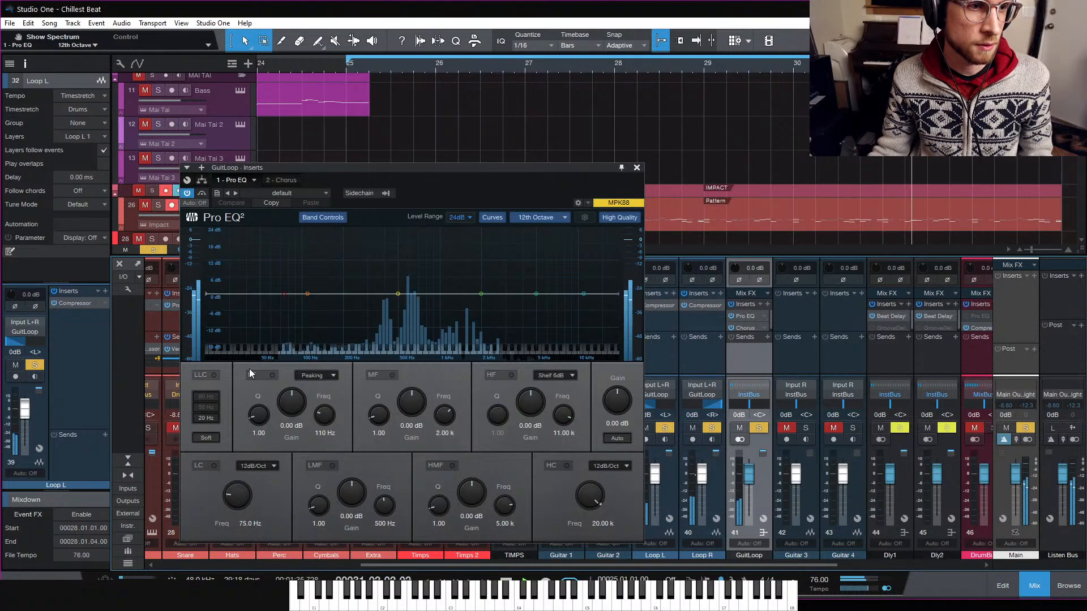
Step: Enable the Pro EQ's low cut at about 519 Hz and high cut at about 2.35 kHz, both at 24dB/Oct, and close its window
{"action": "left_click", "coordinate": [213, 466]}
{"action": "left_click", "coordinate": [258, 466]}
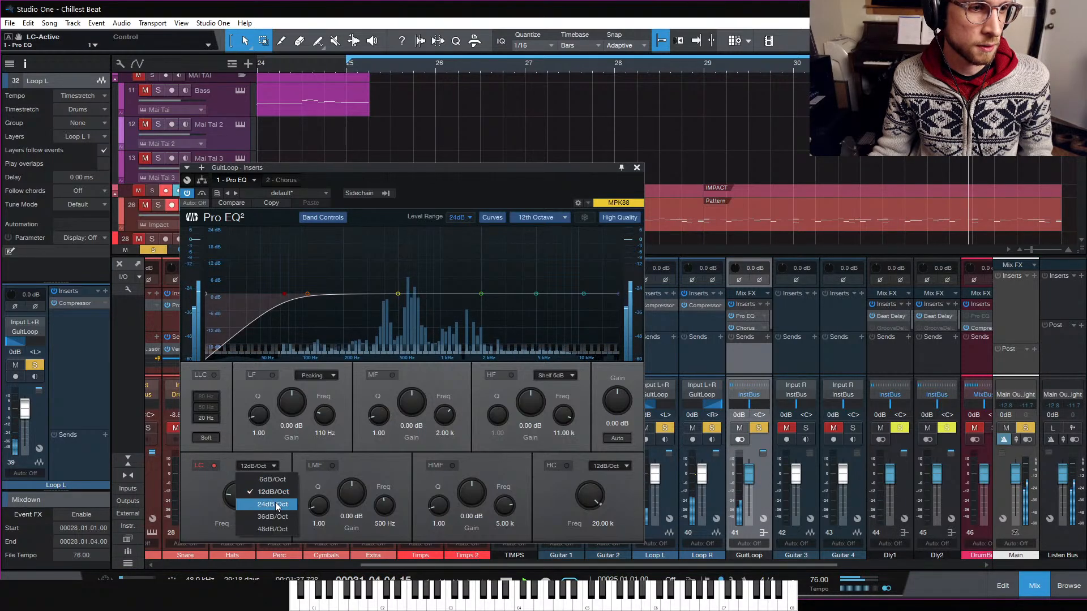
{"action": "left_click", "coordinate": [275, 504]}
{"action": "left_click", "coordinate": [609, 466]}
{"action": "left_click", "coordinate": [623, 503]}
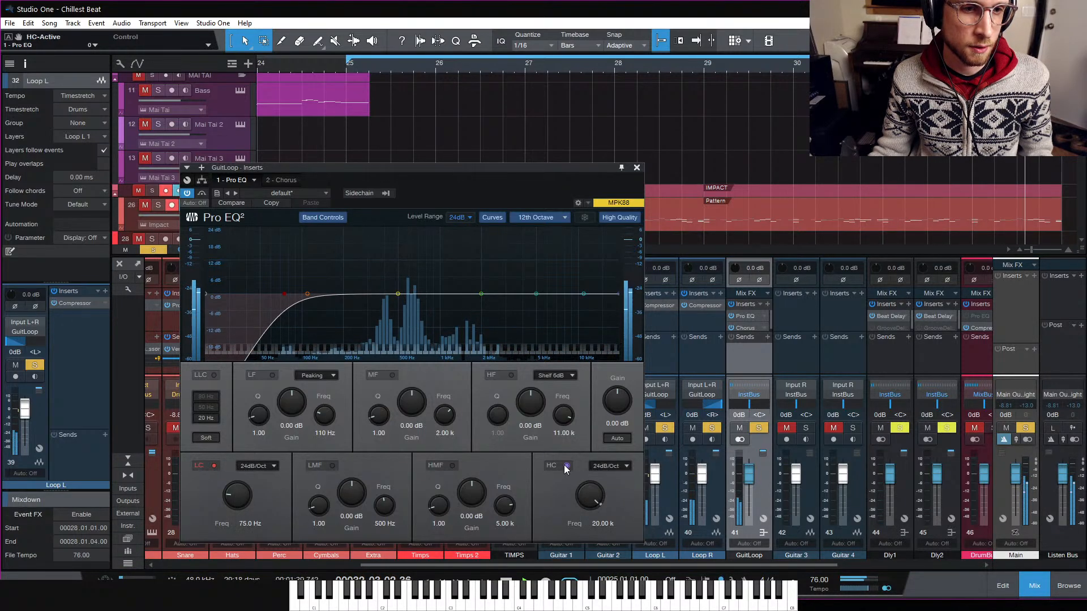
{"action": "left_click", "coordinate": [567, 465]}
{"action": "left_click_drag", "start_coordinate": [589, 496], "coordinate": [587, 526]}
{"action": "left_click_drag", "start_coordinate": [237, 494], "coordinate": [253, 464]}
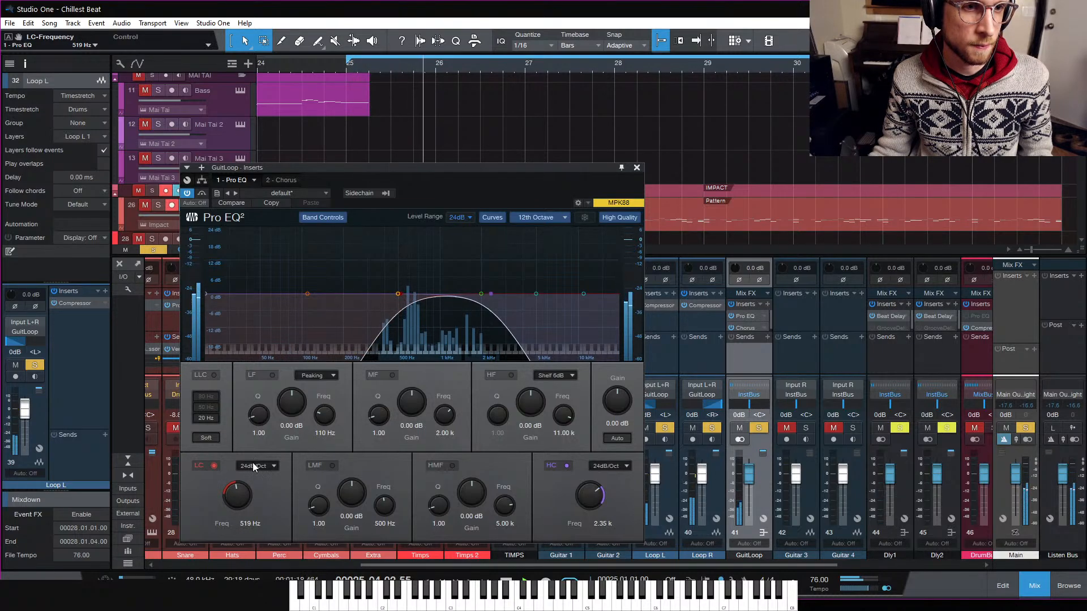
{"action": "left_click", "coordinate": [636, 168]}
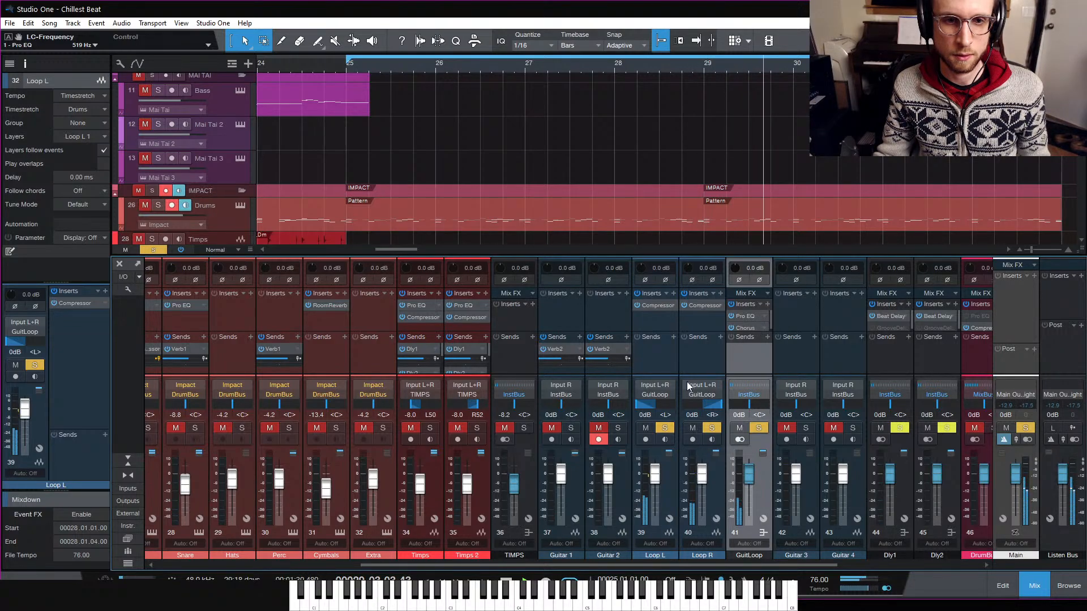
Step: Turn off the solos, close the mixer, and listen to the section with the full mix
{"action": "left_click", "coordinate": [669, 427]}
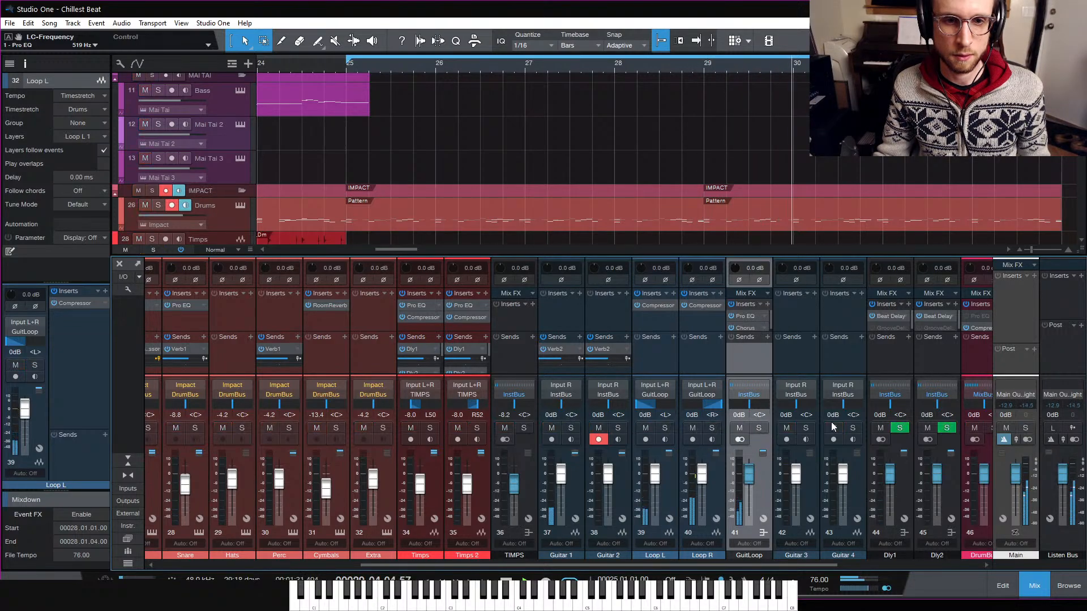
{"action": "left_click", "coordinate": [1033, 588]}
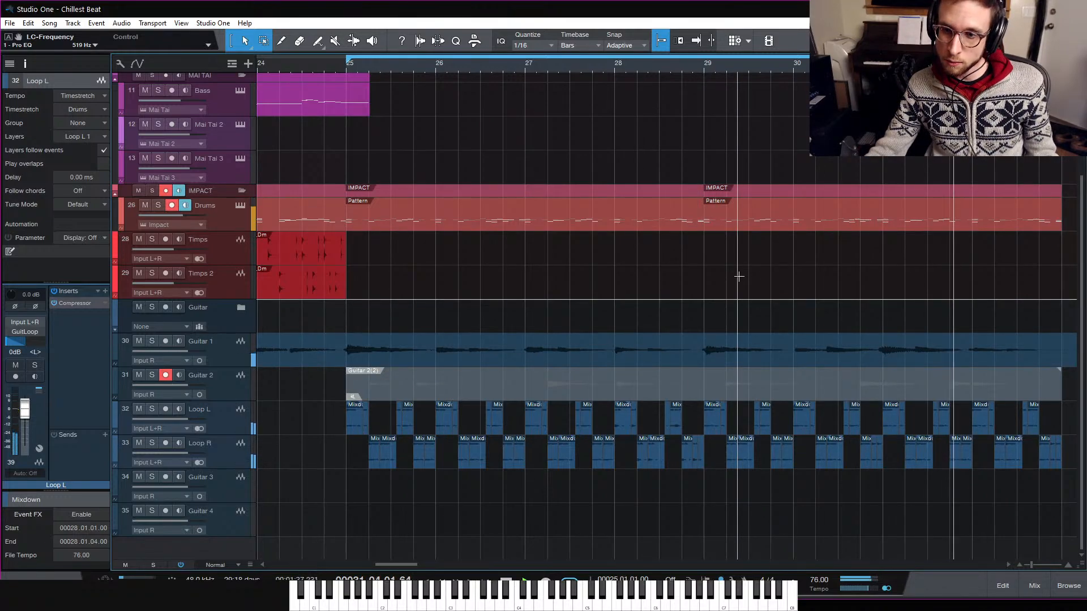
{"action": "scroll", "coordinate": [741, 286], "scroll_direction": "up", "scroll_amount": 2}
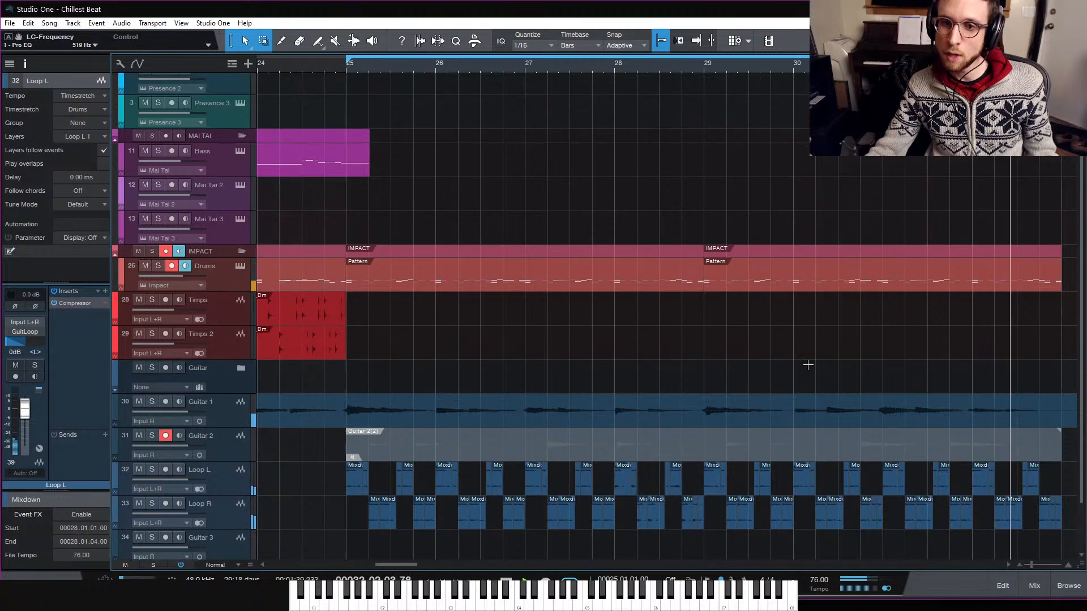
Step: Select the Piano track and play the arrangement from bar 8 through into the new section
{"action": "scroll", "coordinate": [655, 305], "scroll_direction": "up", "scroll_amount": 2}
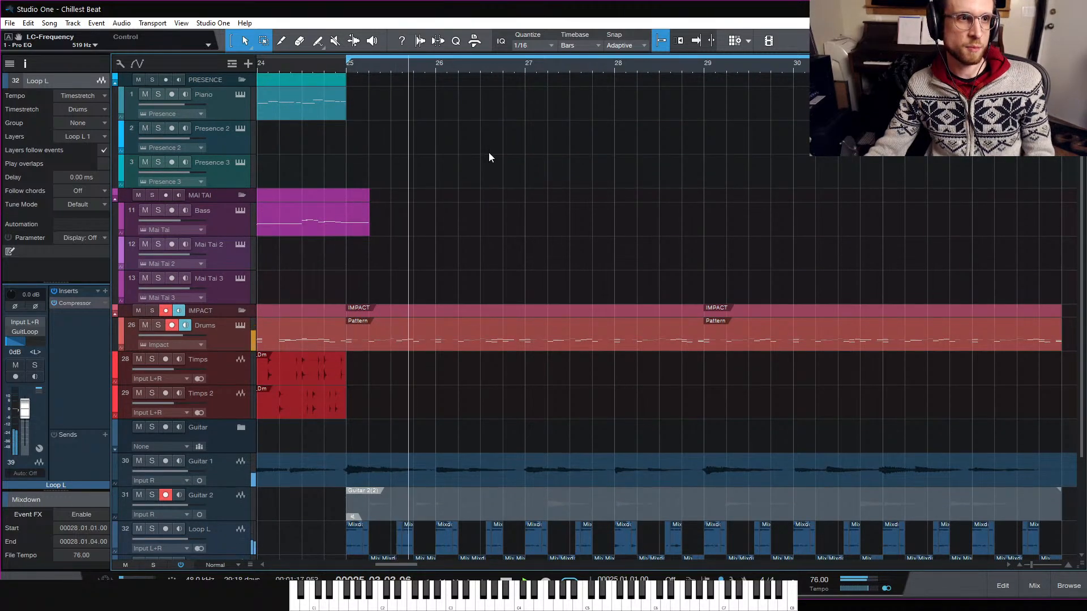
{"action": "left_click", "coordinate": [233, 110]}
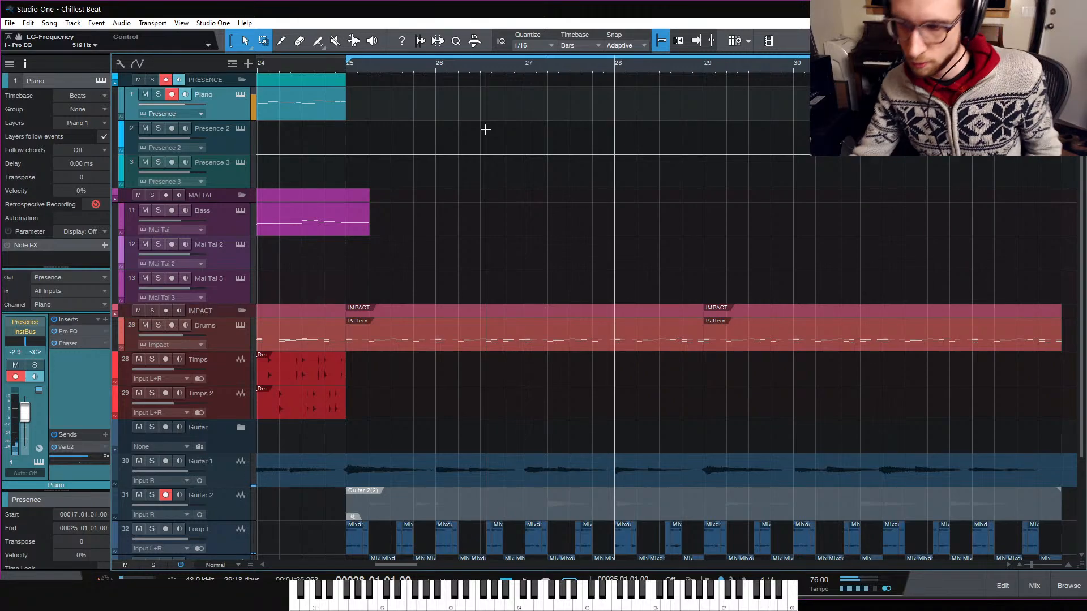
{"action": "key", "text": "w"}
{"action": "key", "text": "w"}
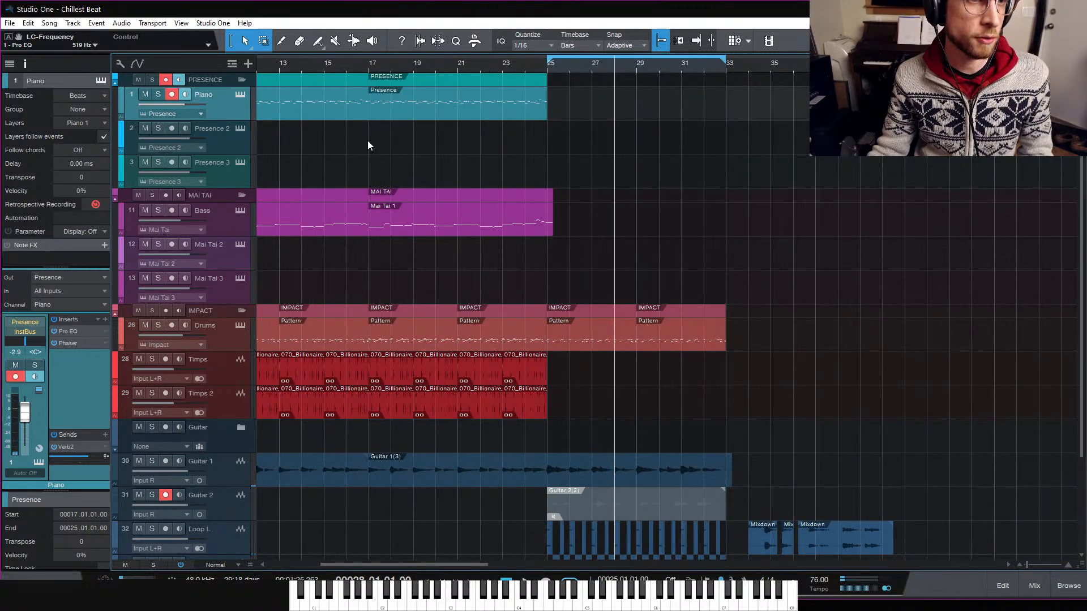
{"action": "scroll", "coordinate": [368, 141], "scroll_direction": "left", "scroll_amount": 3}
{"action": "left_click", "coordinate": [311, 66]}
{"action": "key", "text": "space"}
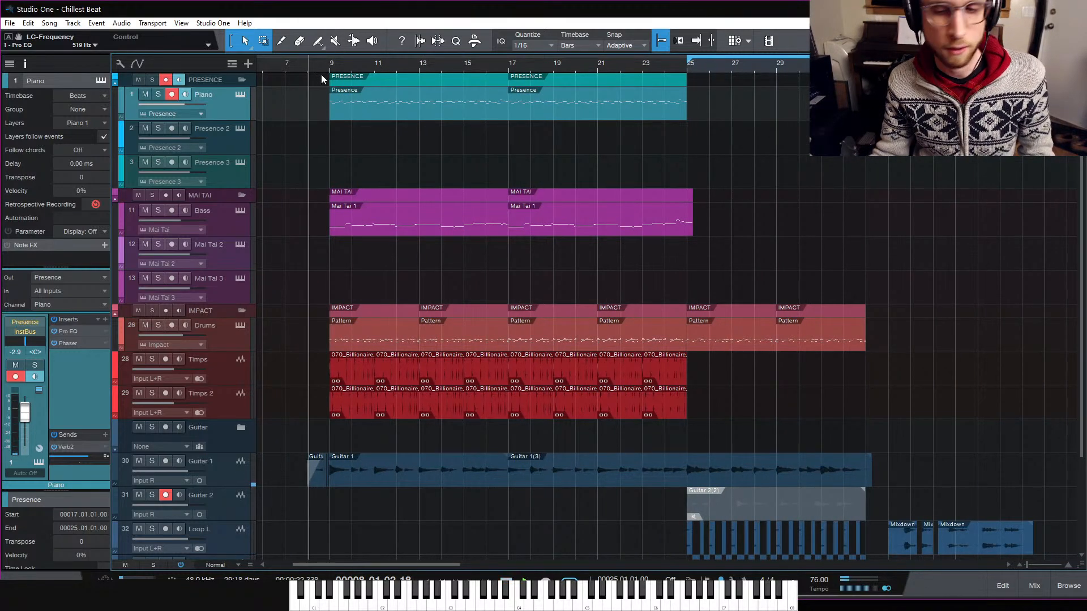
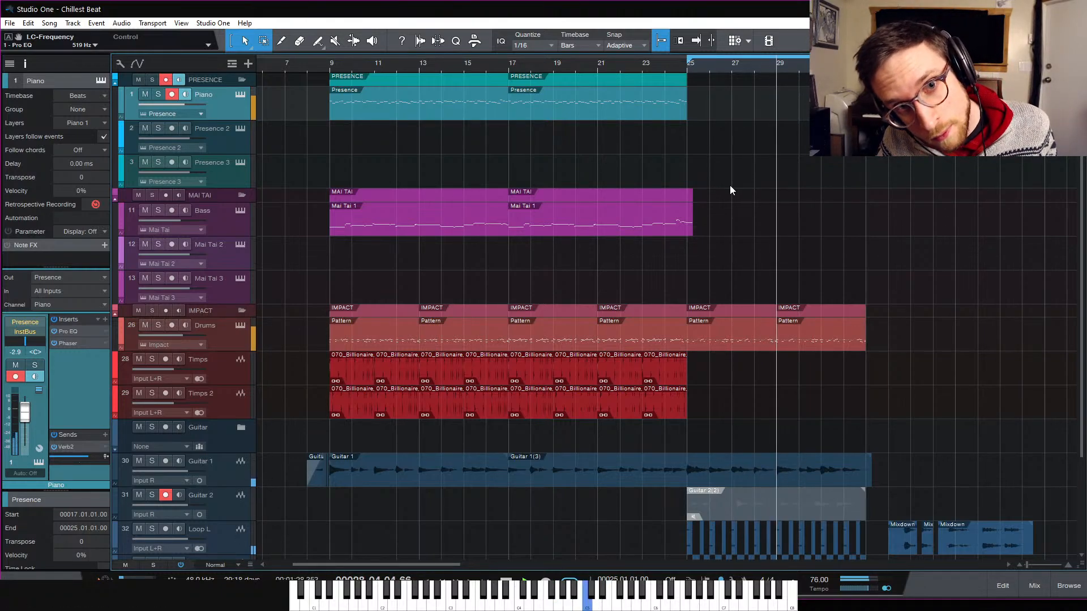
{"action": "key", "text": "space"}
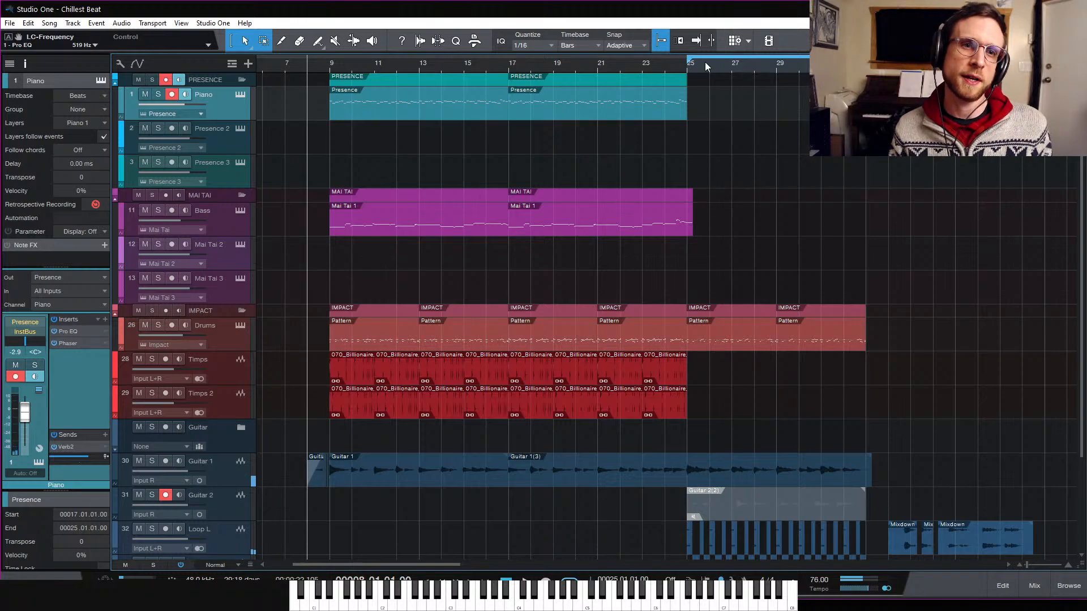
{"action": "left_click", "coordinate": [685, 67]}
{"action": "key", "text": "KP_Multiply"}
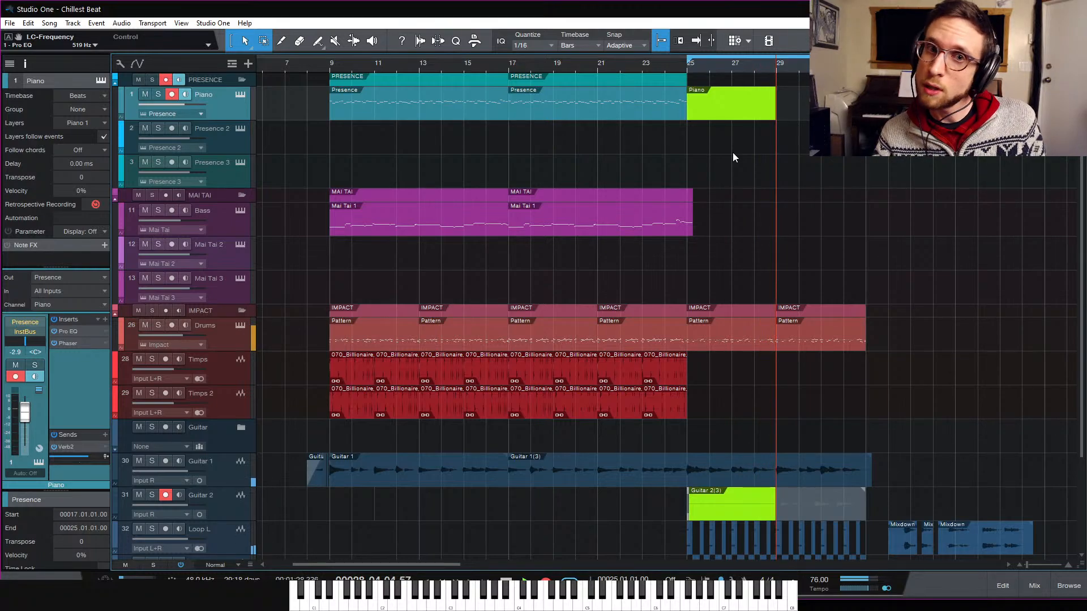
{"action": "key", "text": "space"}
{"action": "key", "text": "Delete"}
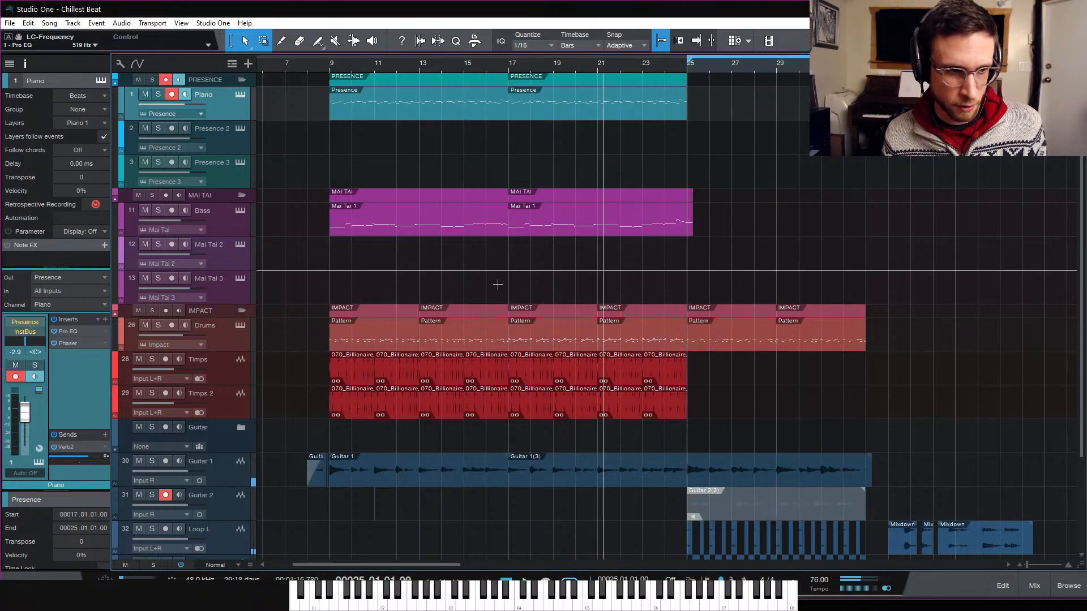
Step: Disarm Guitar 2 and record a piano part from bar 25 into bar 32
{"action": "left_click", "coordinate": [166, 496]}
{"action": "key", "text": "KP_Multiply"}
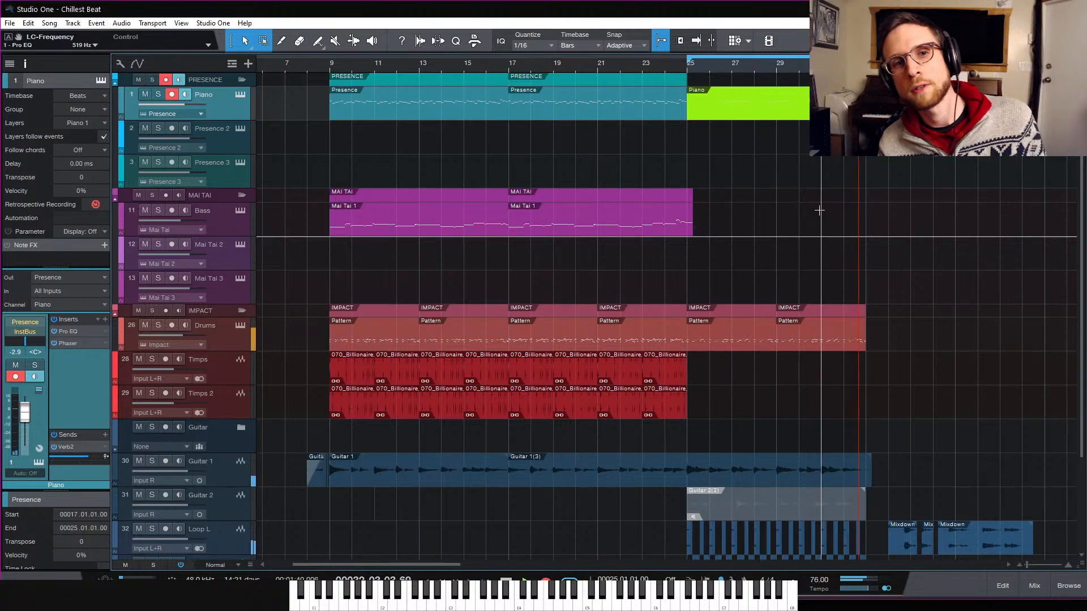
{"action": "key", "text": "space"}
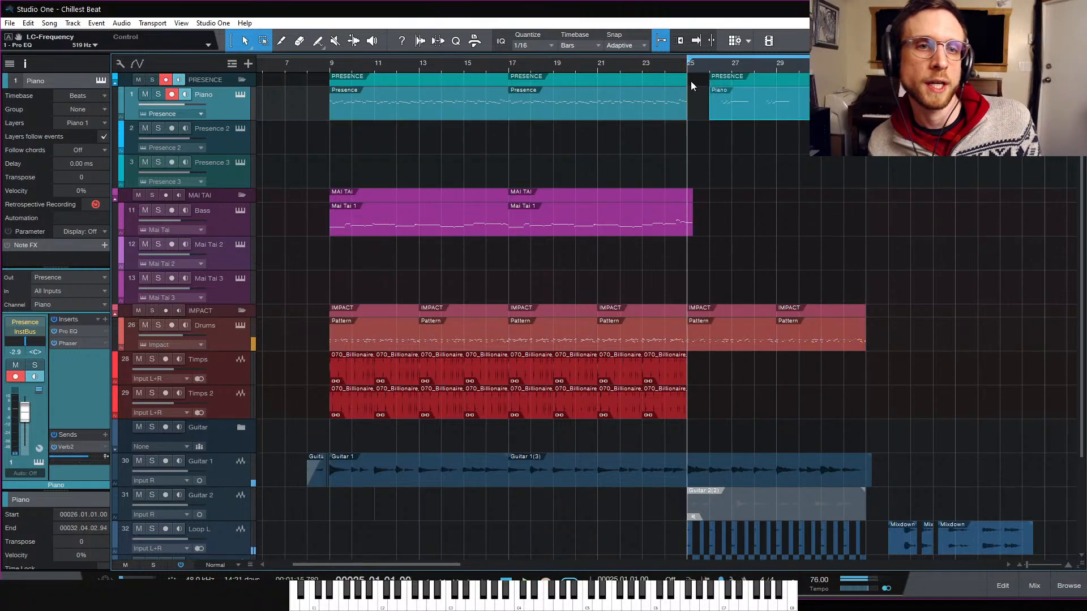
Step: Open the recorded piano part for note editing, nudge its first E 4 slightly later, and set Quantize to 1/16
{"action": "double_click", "coordinate": [745, 116]}
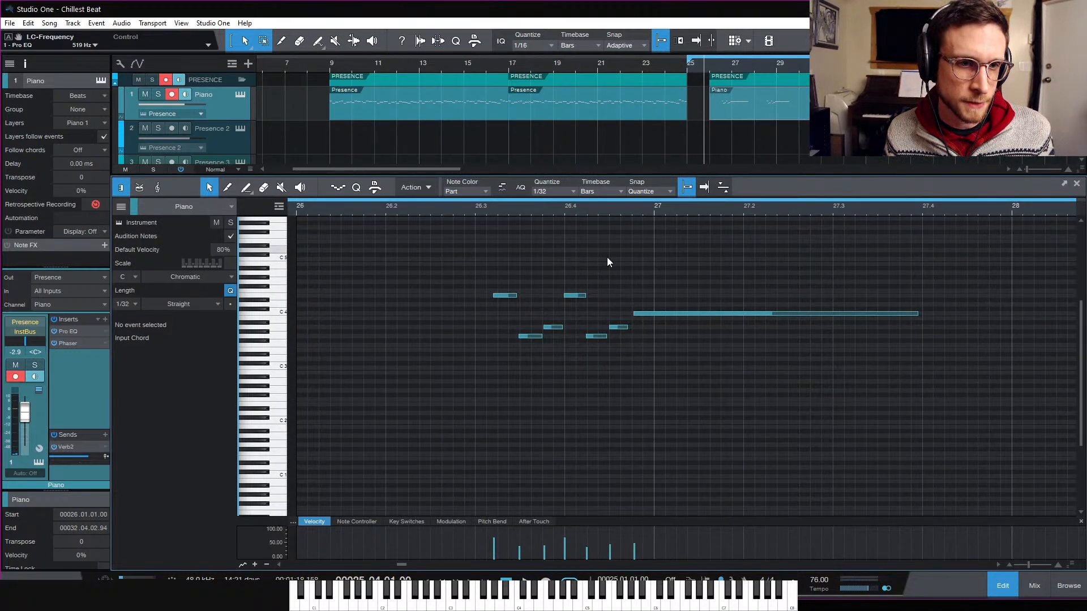
{"action": "left_click_drag", "start_coordinate": [502, 295], "coordinate": [509, 295]}
{"action": "left_click", "coordinate": [551, 192]}
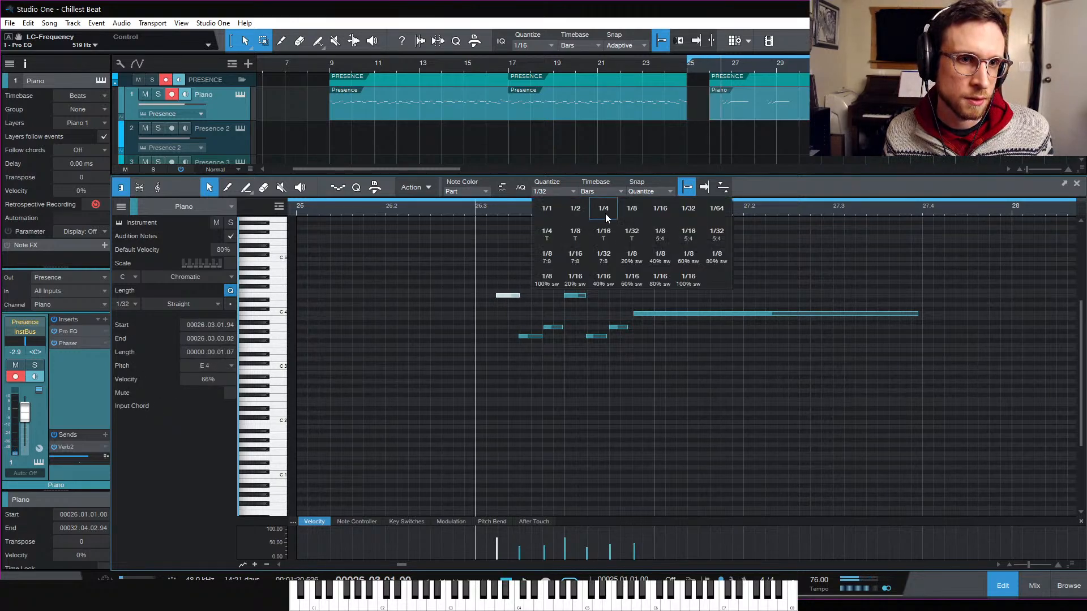
{"action": "left_click", "coordinate": [660, 210]}
{"action": "key", "text": "space"}
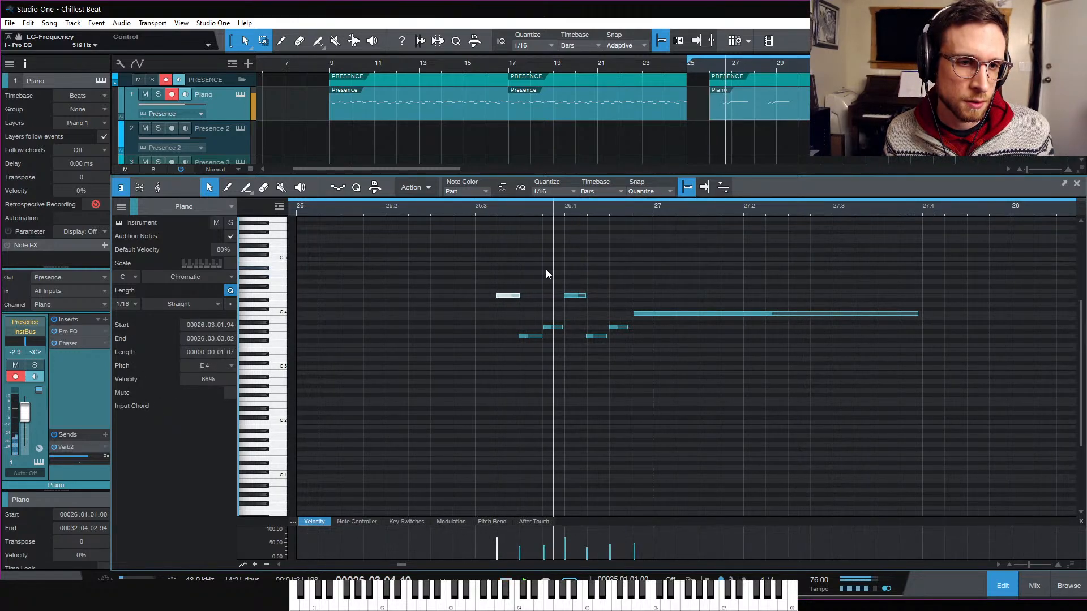
{"action": "key", "text": "space"}
Step: Shift all notes of the piano part slightly later, putting the first E 4 at 26.03.02.07, and play it back
{"action": "key", "text": "ctrl+a"}
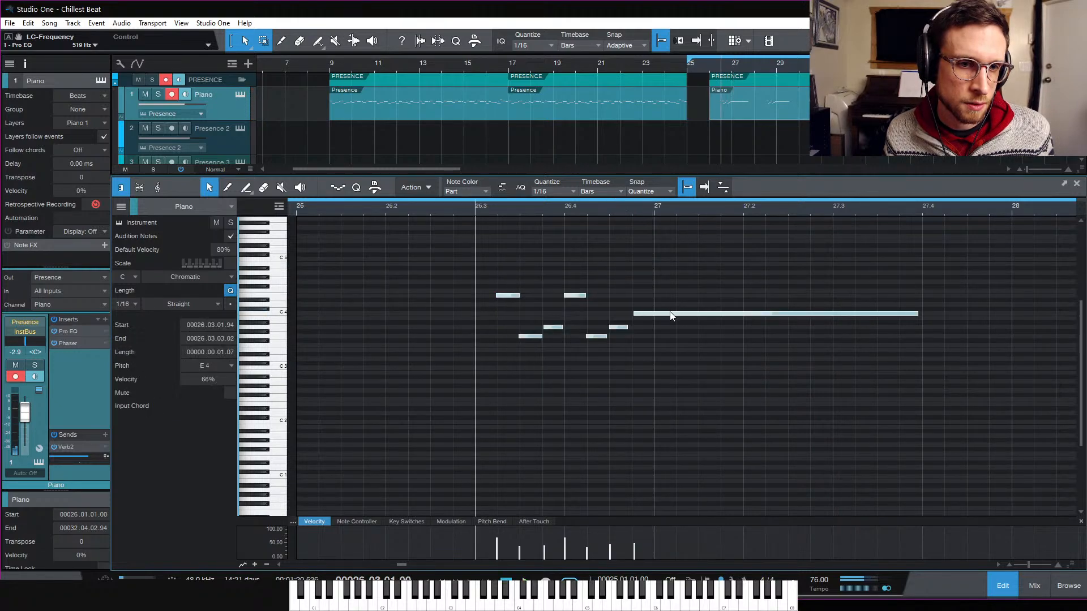
{"action": "left_click_drag", "start_coordinate": [669, 315], "coordinate": [671, 314]}
{"action": "key", "text": "space"}
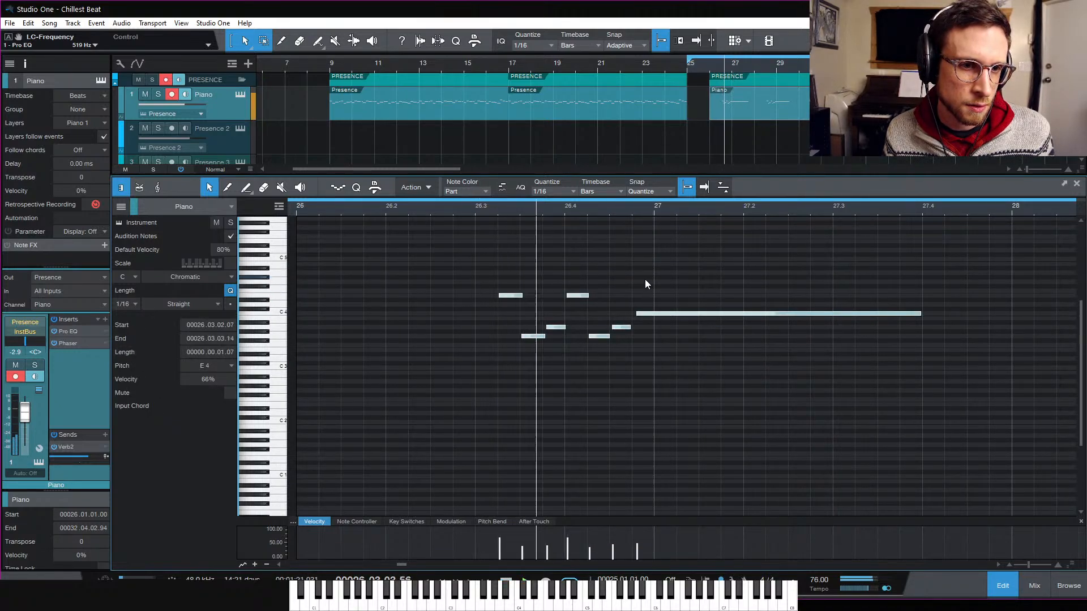
{"action": "left_click", "coordinate": [647, 283]}
{"action": "key", "text": "space"}
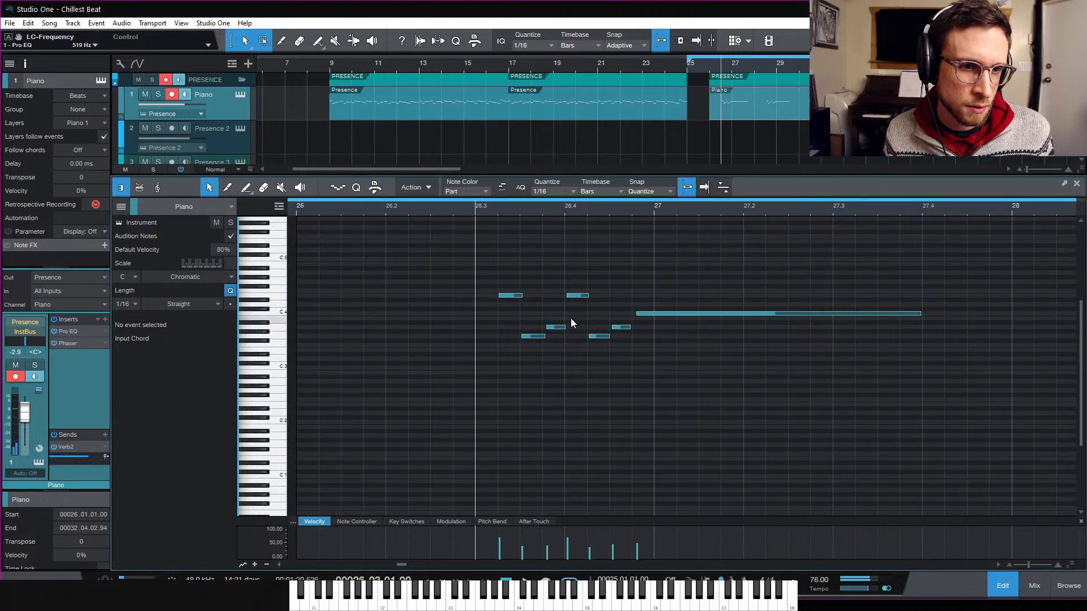
Step: Nudge the first phrase's first A 3 earlier to 26.03.04.08 and listen into bar 29
{"action": "left_click_drag", "start_coordinate": [559, 328], "coordinate": [557, 328]}
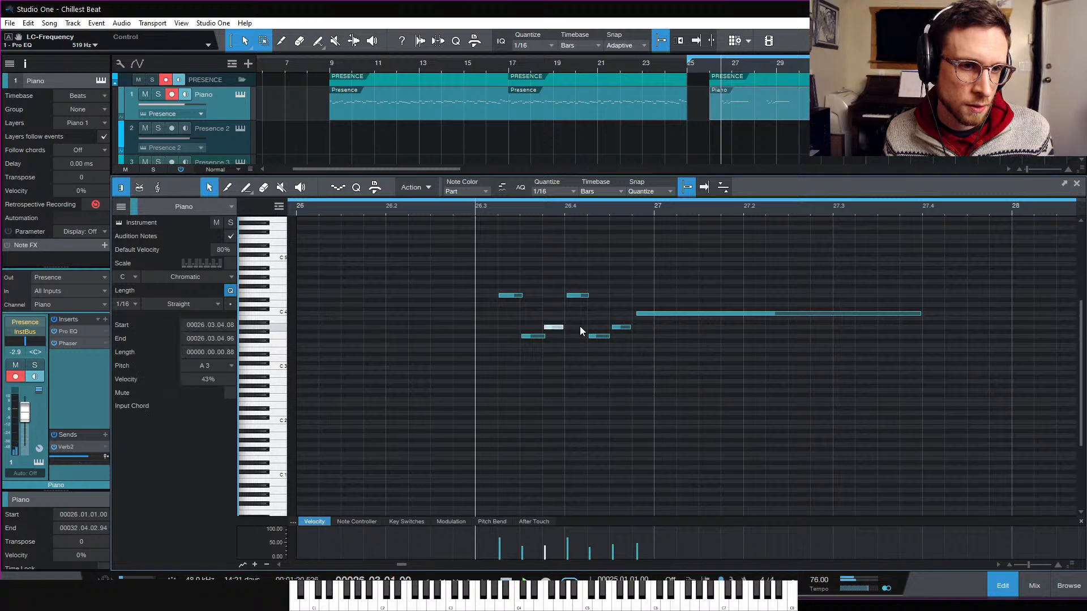
{"action": "key", "text": "space"}
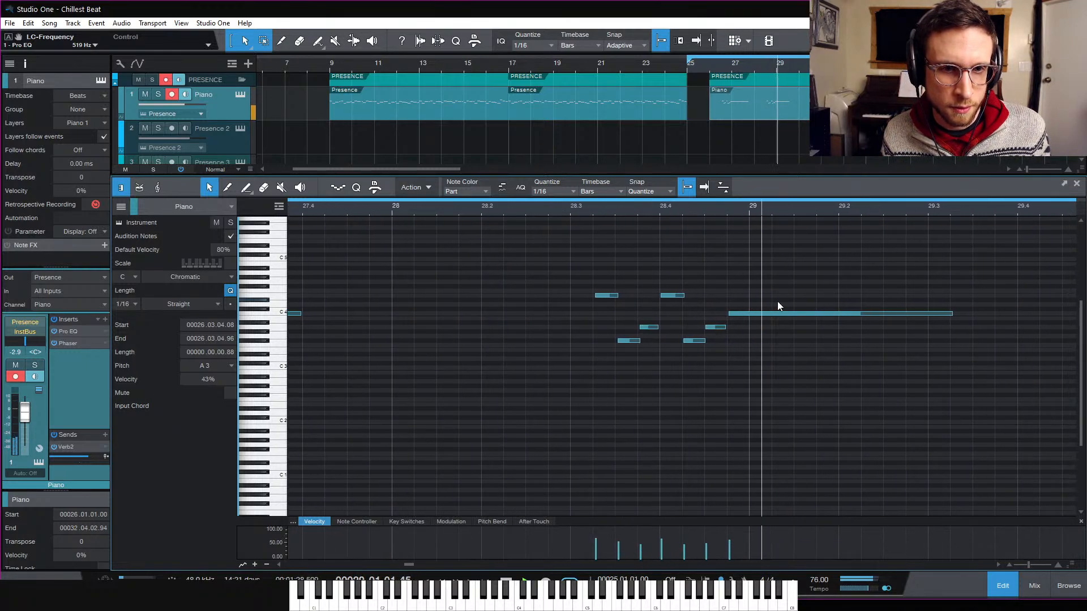
{"action": "key", "text": "space"}
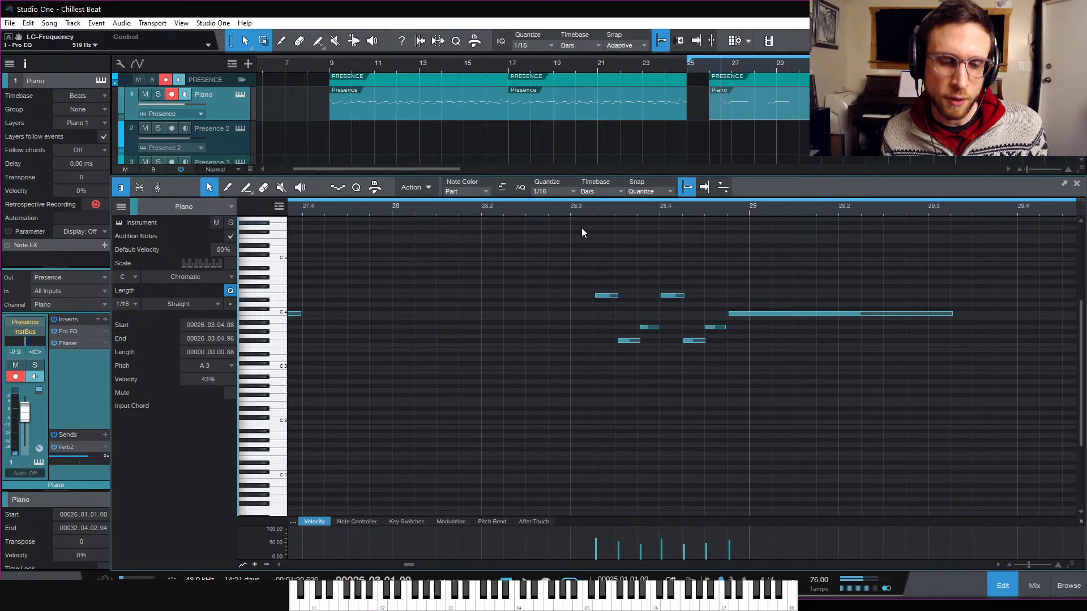
Step: Play the piano part from bar 30 and examine the timing of that phrase's notes up close
{"action": "left_click", "coordinate": [559, 267]}
{"action": "key", "text": "w"}
{"action": "key", "text": "w"}
{"action": "key", "text": "w"}
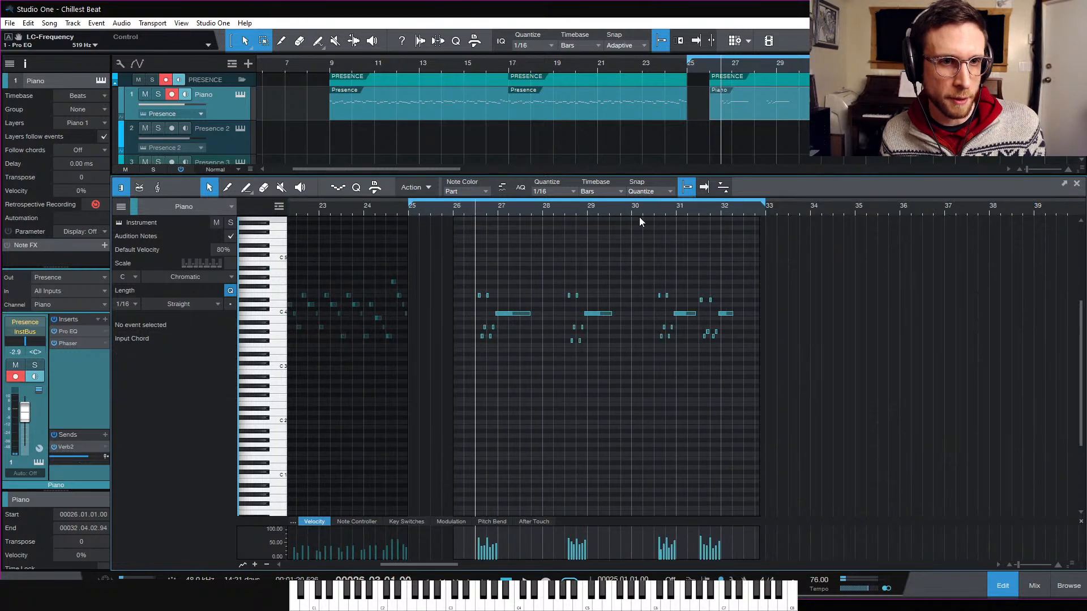
{"action": "left_click", "coordinate": [632, 212]}
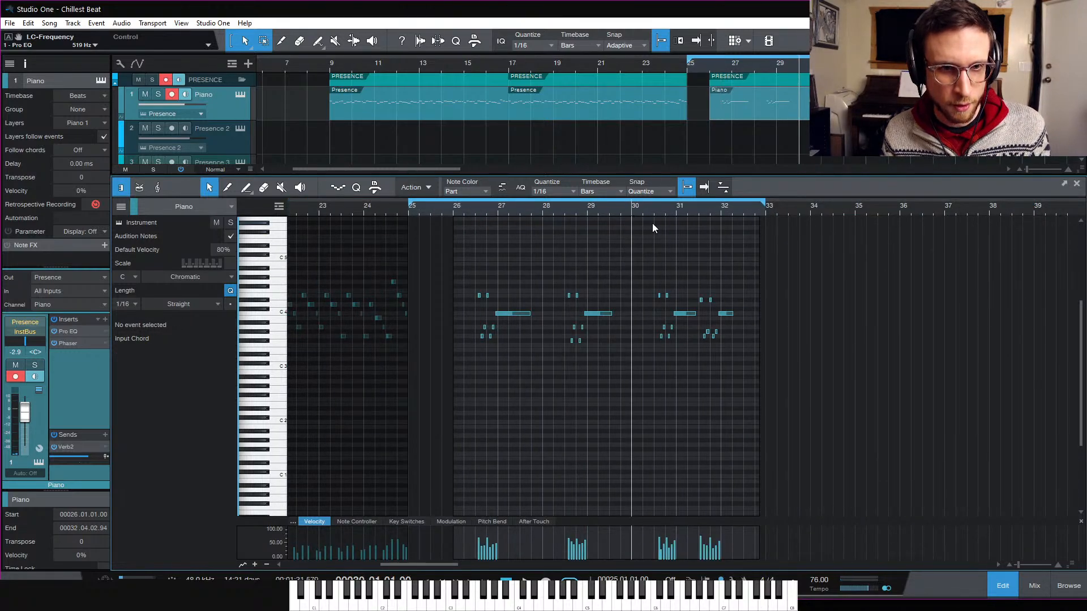
{"action": "key", "text": "space"}
{"action": "key", "text": "e"}
{"action": "key", "text": "e"}
{"action": "key", "text": "e"}
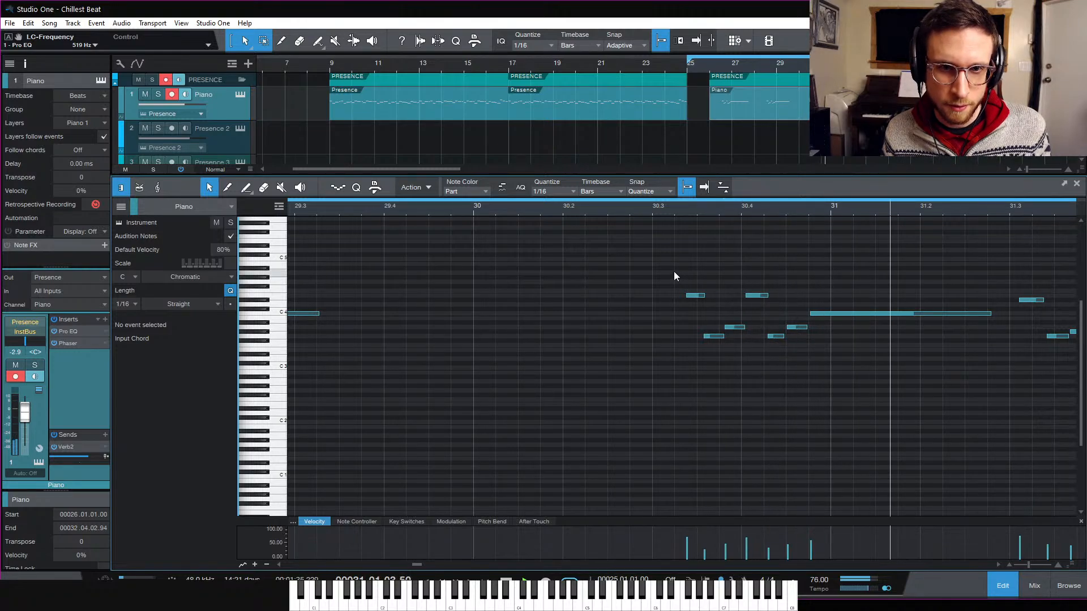
{"action": "key", "text": "space"}
Step: Nudge the first four notes of the bar 30 phrase earlier, the opening E 4 to 30.03.02.21, and play the result into bar 31
{"action": "left_click_drag", "start_coordinate": [673, 270], "coordinate": [689, 296]}
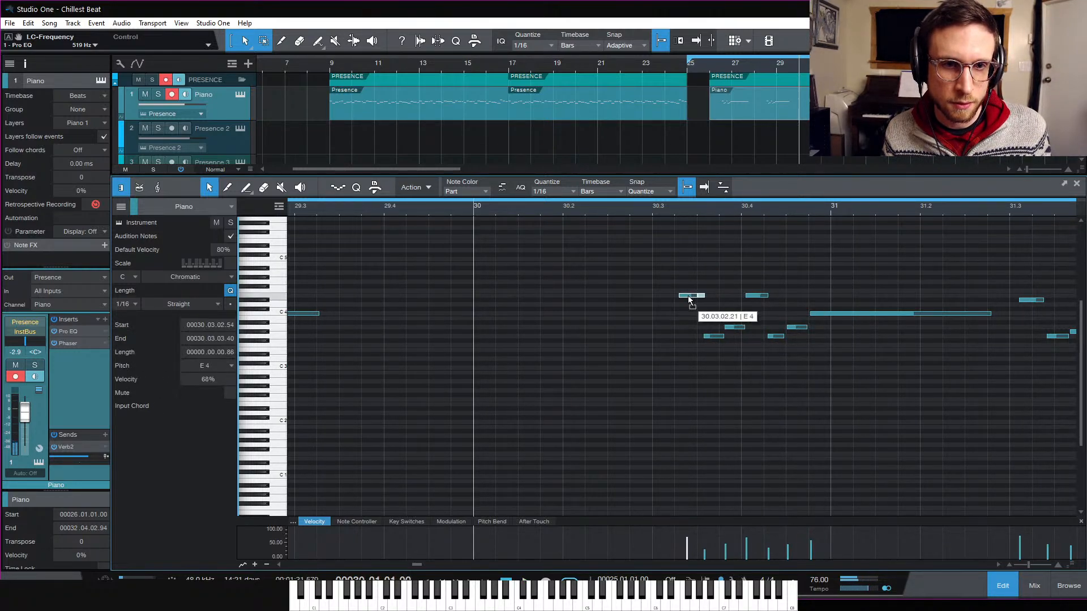
{"action": "left_click_drag", "start_coordinate": [716, 337], "coordinate": [712, 337]}
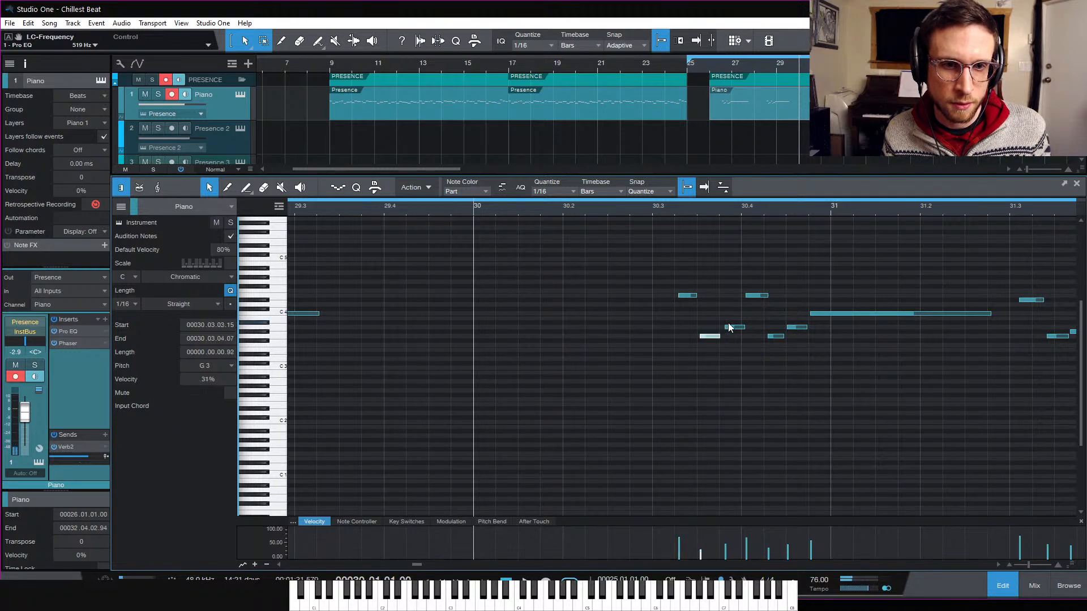
{"action": "left_click", "coordinate": [731, 329]}
{"action": "left_click_drag", "start_coordinate": [756, 297], "coordinate": [753, 297]}
{"action": "double_click", "coordinate": [652, 210]}
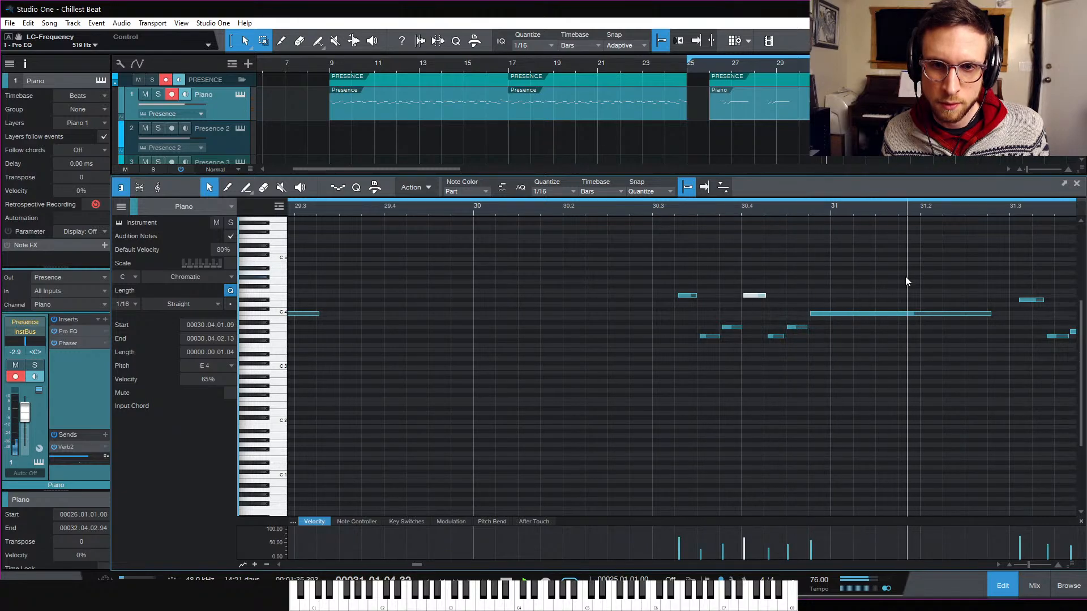
{"action": "key", "text": "space"}
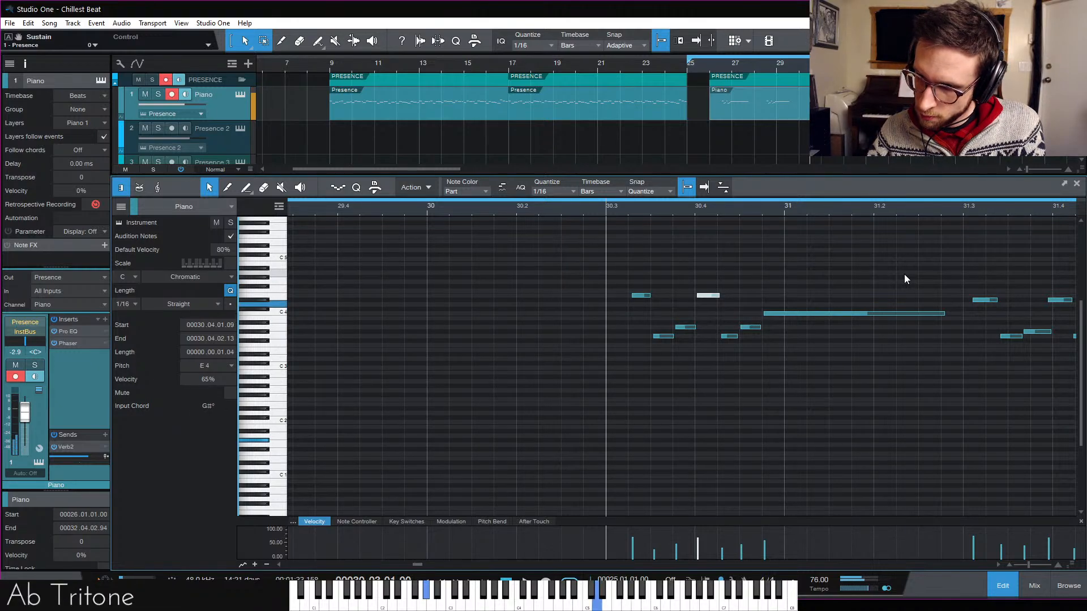
{"action": "left_click", "coordinate": [728, 290]}
{"action": "key", "text": "space"}
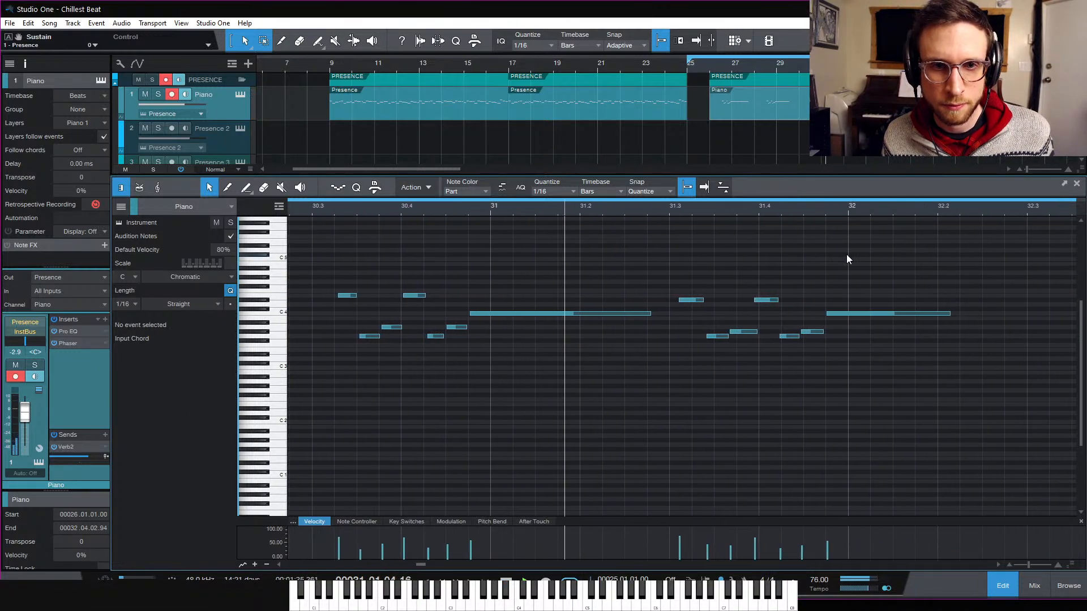
{"action": "key", "text": "space"}
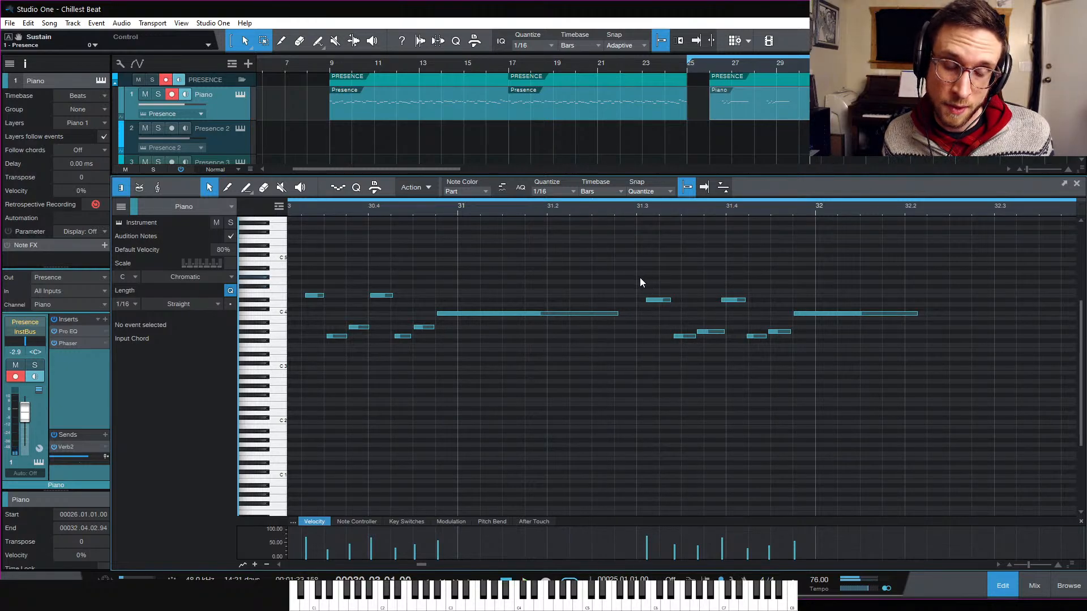
Step: In the bar 31 phrase, raise both D# 4 notes to F 4 and move the first G 3 to A# 3 at 31.03.03.05
{"action": "left_click_drag", "start_coordinate": [640, 277], "coordinate": [724, 304]}
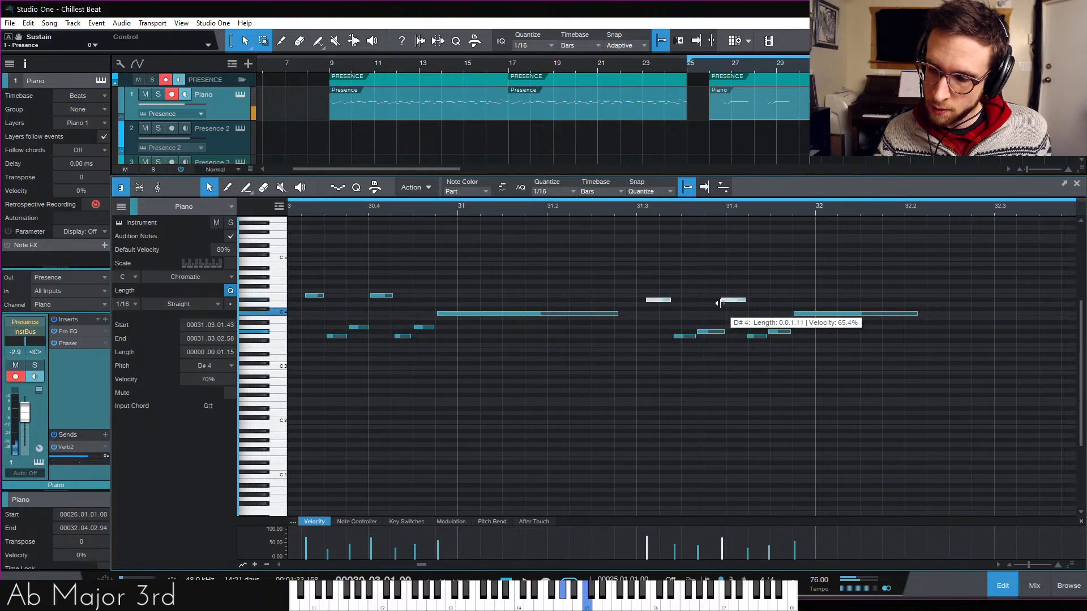
{"action": "left_click", "coordinate": [670, 268]}
{"action": "left_click_drag", "start_coordinate": [705, 308], "coordinate": [737, 304]}
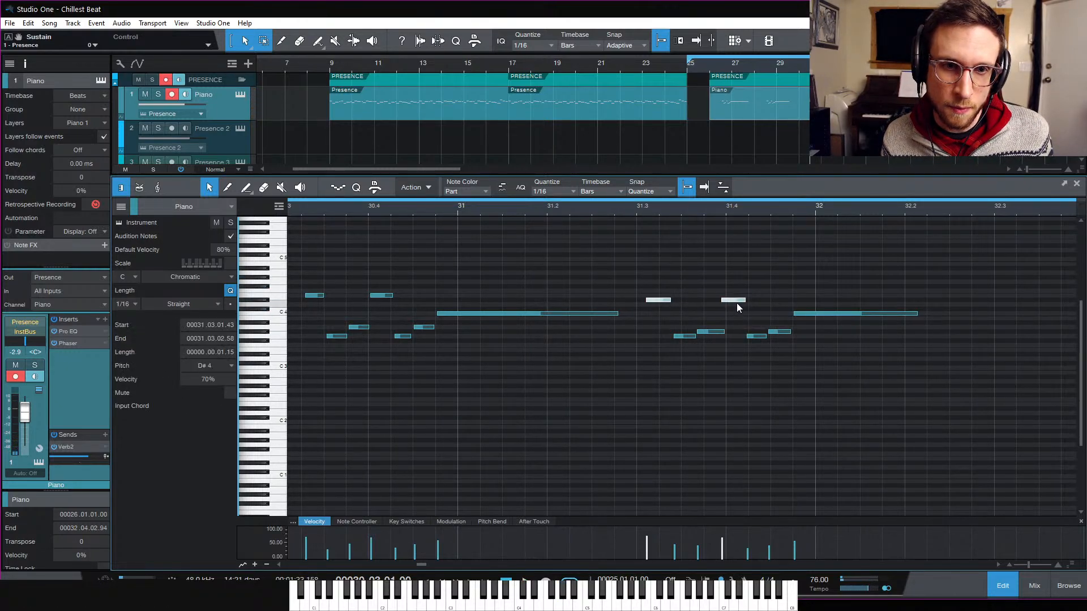
{"action": "left_click_drag", "start_coordinate": [663, 299], "coordinate": [696, 321]}
{"action": "left_click", "coordinate": [637, 228]}
{"action": "left_click", "coordinate": [685, 351]}
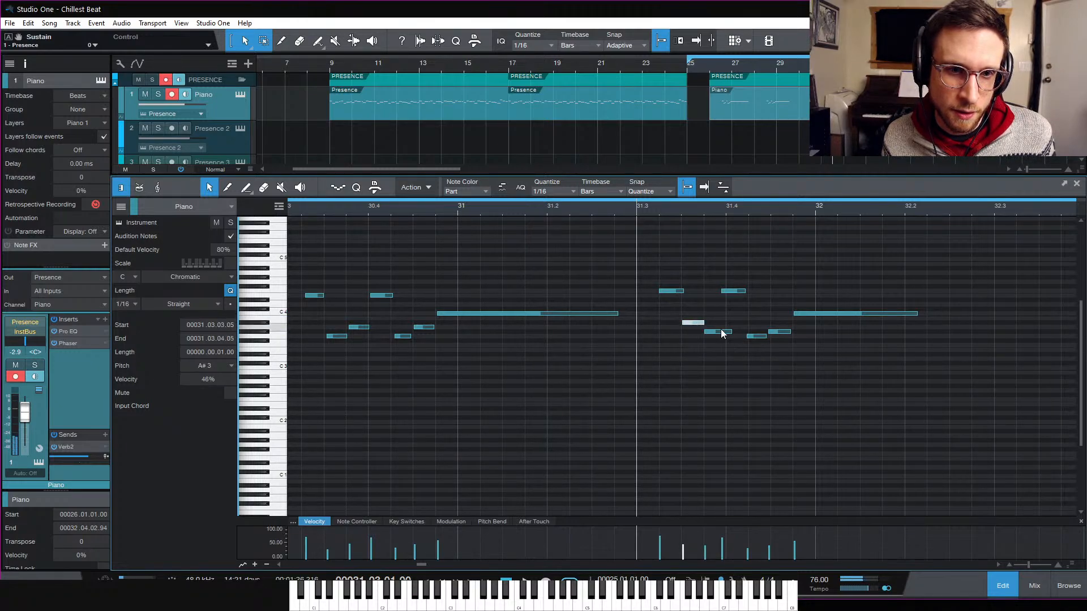
Step: Raise the bar 31 phrase's first G# 3 to C 4 and its second F 4 to G 4 at 31.04.01.10
{"action": "mouse_move", "coordinate": [717, 334]}
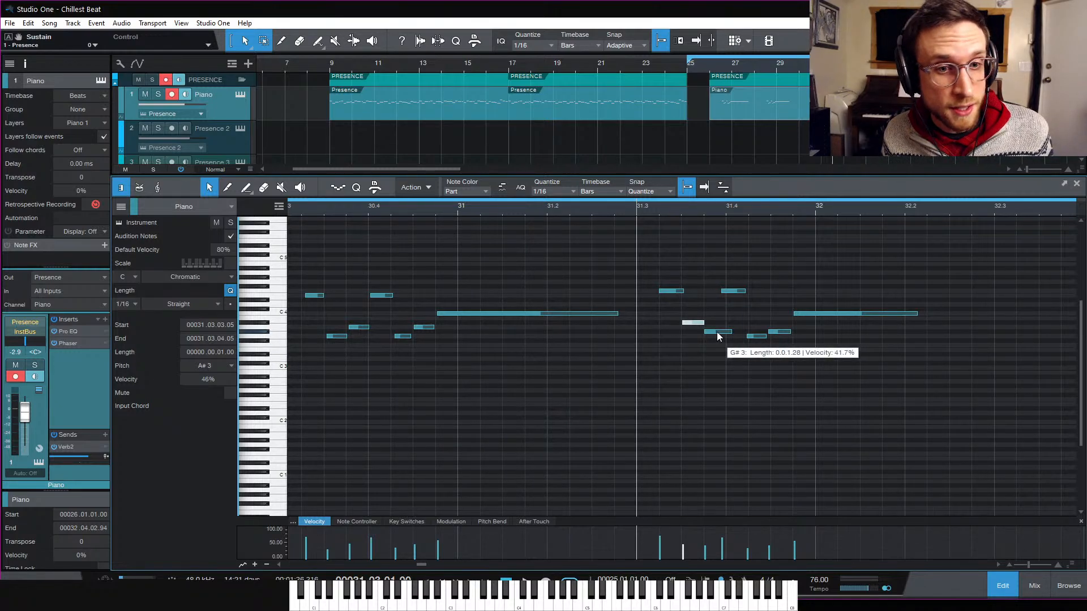
{"action": "left_click_drag", "start_coordinate": [717, 334], "coordinate": [744, 310]}
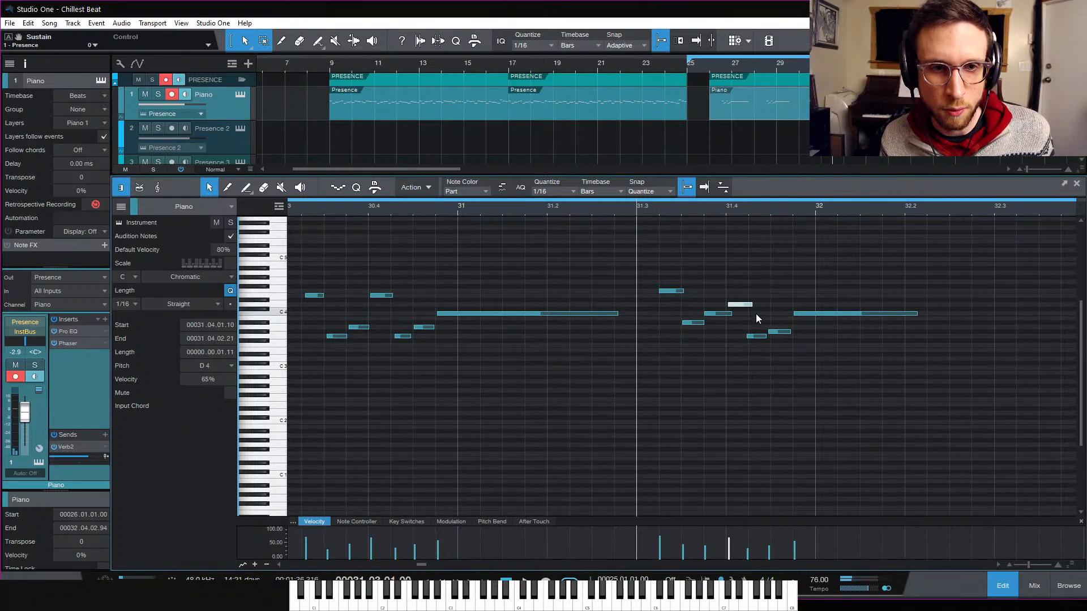
{"action": "left_click_drag", "start_coordinate": [740, 305], "coordinate": [744, 283]}
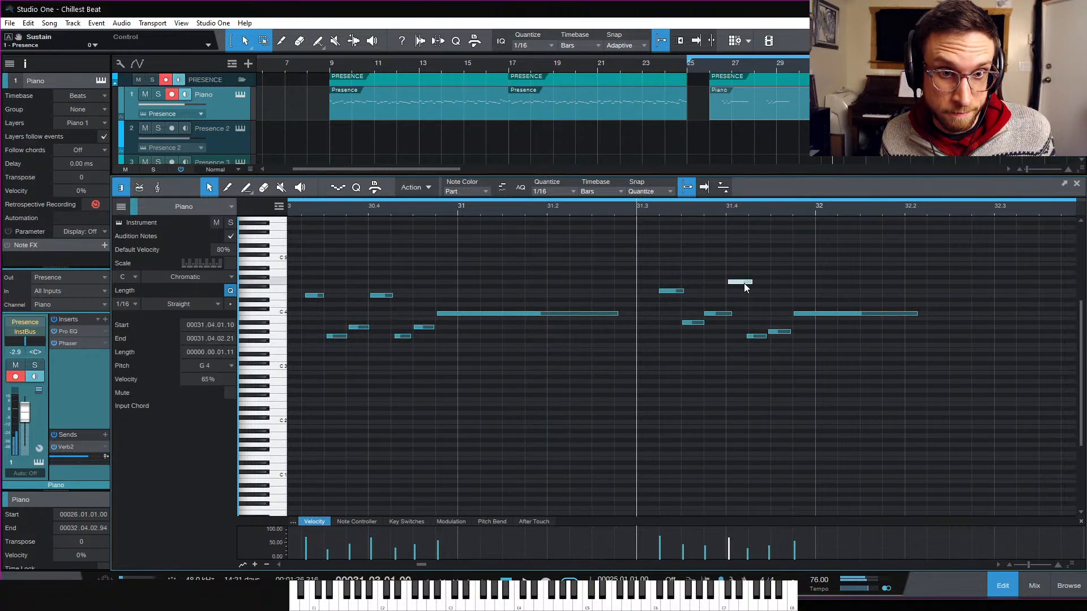
Step: Raise the bar 31 phrase's last three notes to A# 3, C 4 and D 4
{"action": "left_click", "coordinate": [757, 336]}
{"action": "left_click_drag", "start_coordinate": [759, 335], "coordinate": [782, 316]}
{"action": "left_click", "coordinate": [728, 241]}
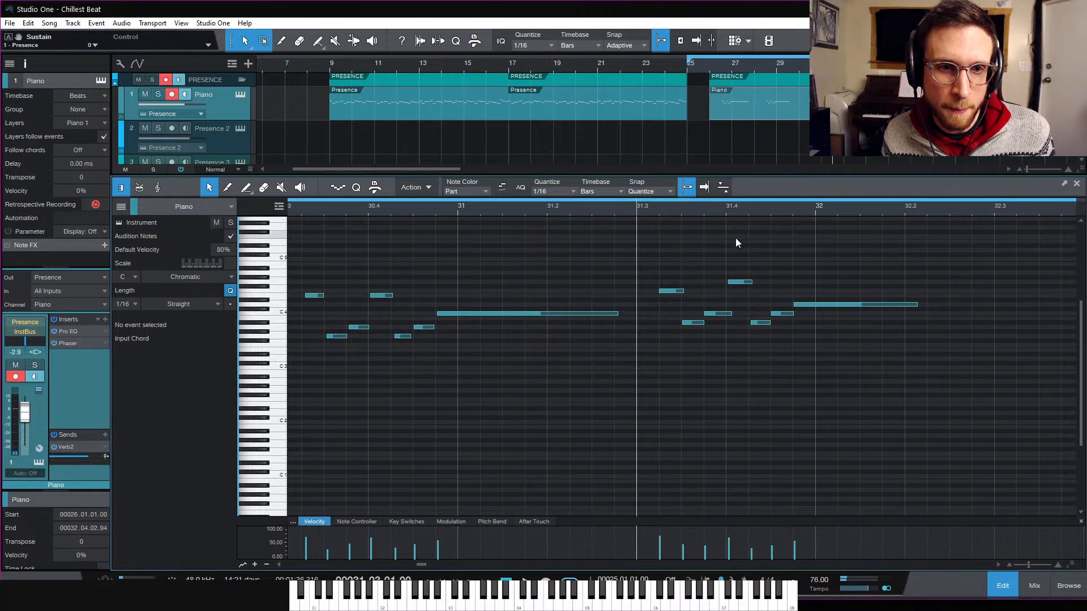
Step: Raise the bar 31 phrase's first F 4 to G 4 and play the section through to check it
{"action": "key", "text": "space"}
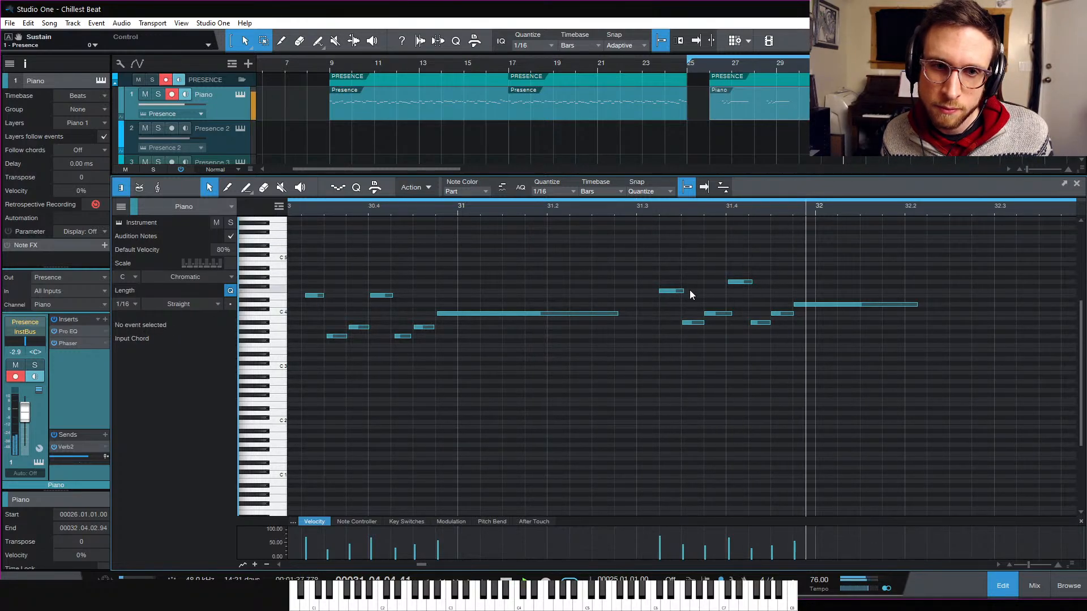
{"action": "left_click_drag", "start_coordinate": [679, 290], "coordinate": [679, 281]}
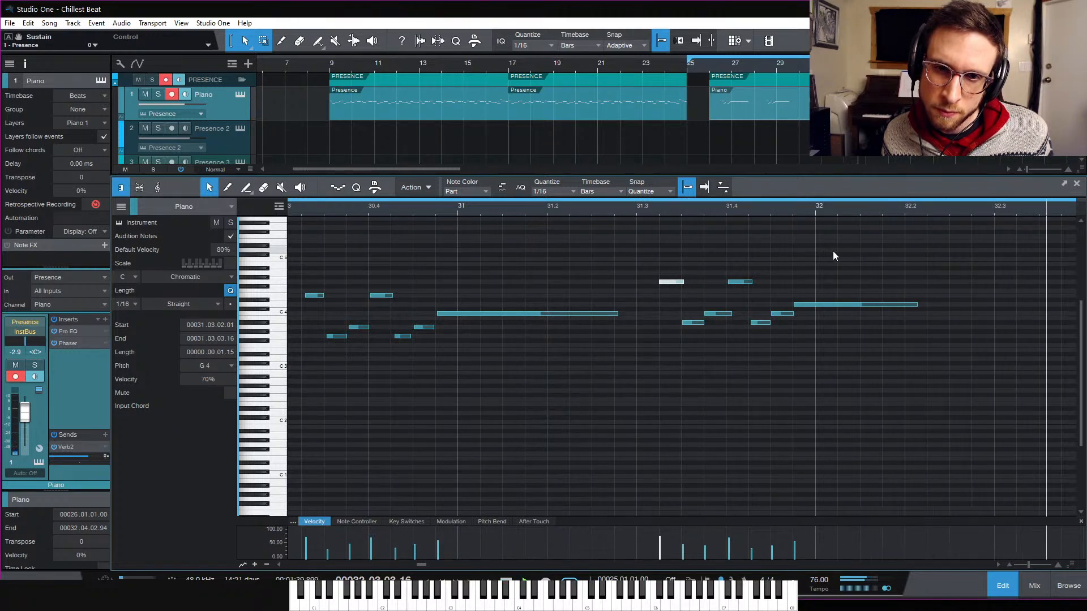
{"action": "left_click", "coordinate": [847, 250]}
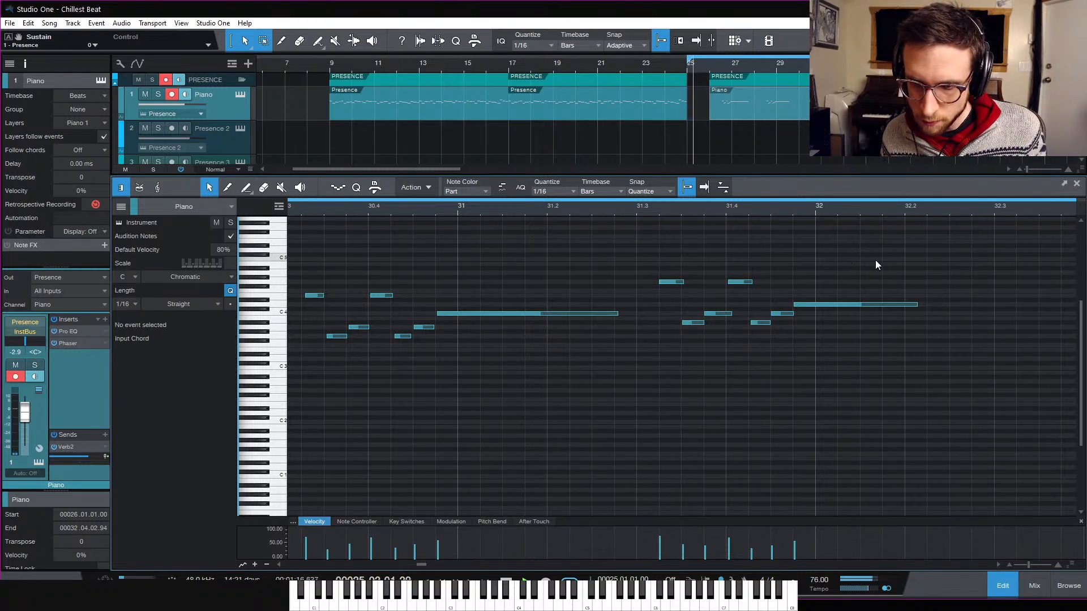
{"action": "key", "text": "w"}
{"action": "key", "text": "w"}
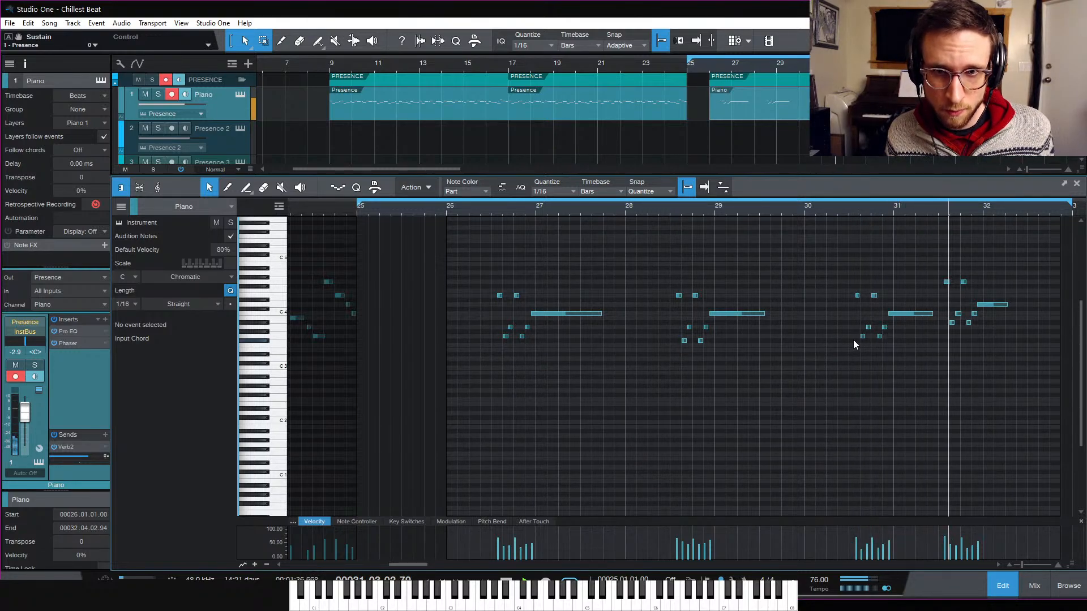
{"action": "key", "text": "space"}
Step: Lower the bar 31 phrase's two A# 3 notes to G# 3 and audition them, including from the bar 30 phrase
{"action": "left_click", "coordinate": [936, 211]}
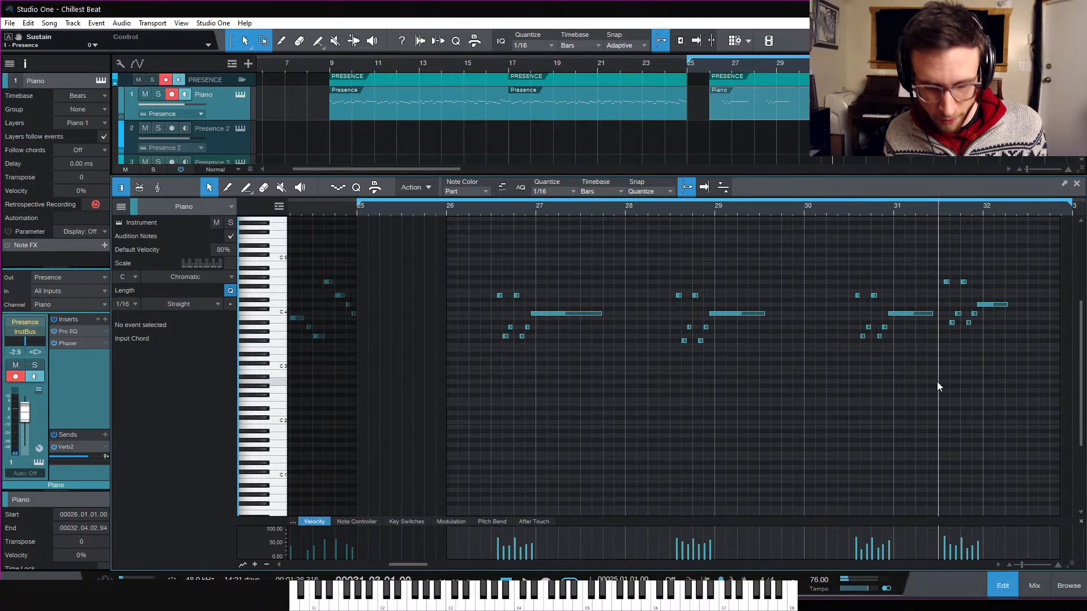
{"action": "scroll", "coordinate": [937, 381], "scroll_direction": "up", "scroll_amount": 1}
{"action": "scroll", "coordinate": [933, 375], "scroll_direction": "right", "scroll_amount": 5}
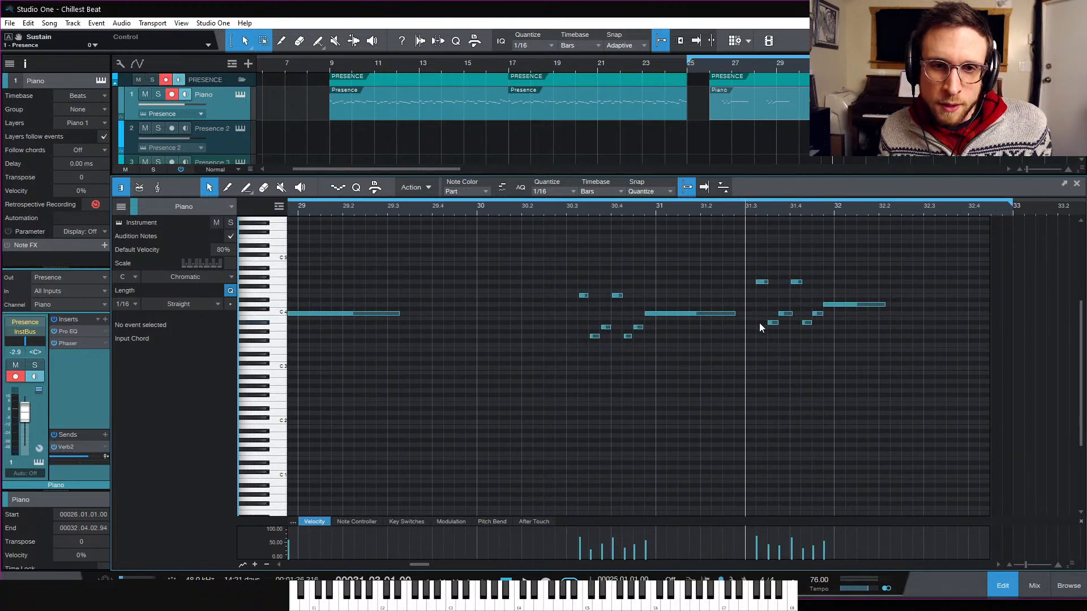
{"action": "left_click_drag", "start_coordinate": [759, 323], "coordinate": [815, 324]}
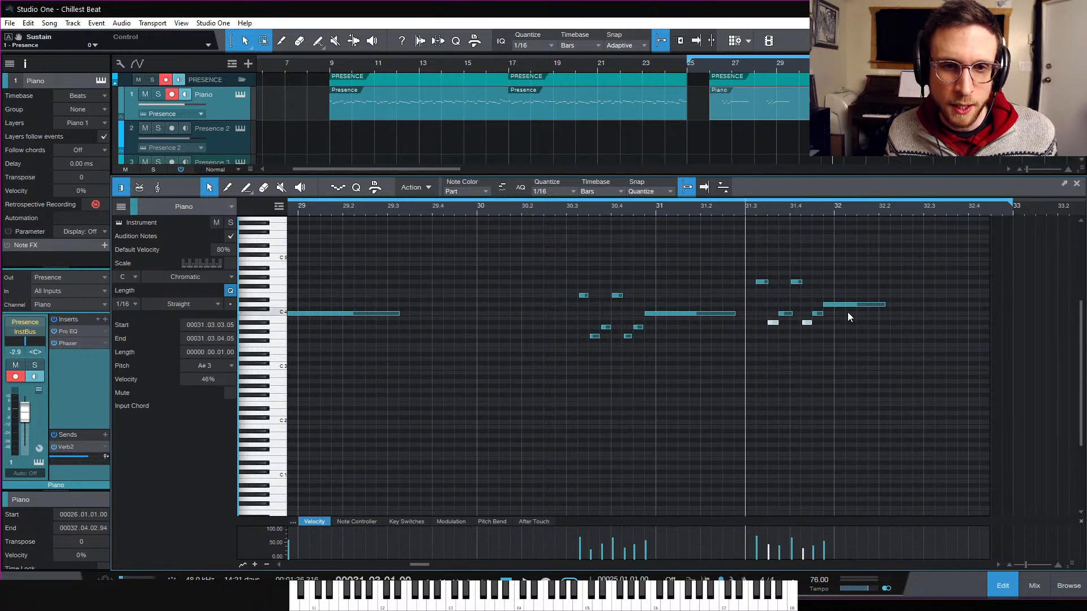
{"action": "key", "text": "Down"}
{"action": "key", "text": "Down"}
{"action": "key", "text": "space"}
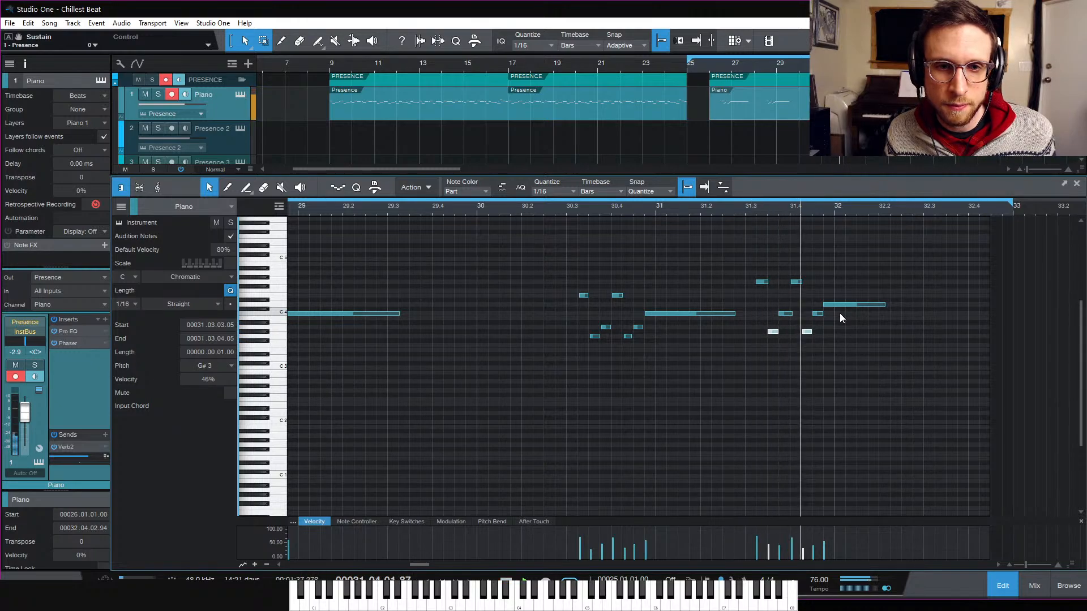
{"action": "key", "text": "space"}
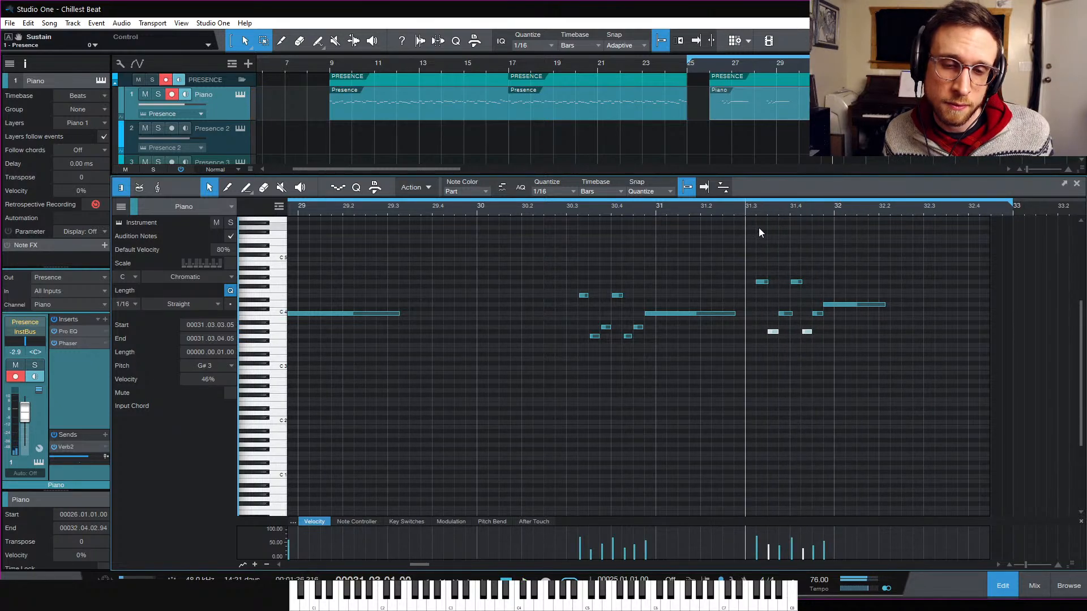
{"action": "key", "text": "space"}
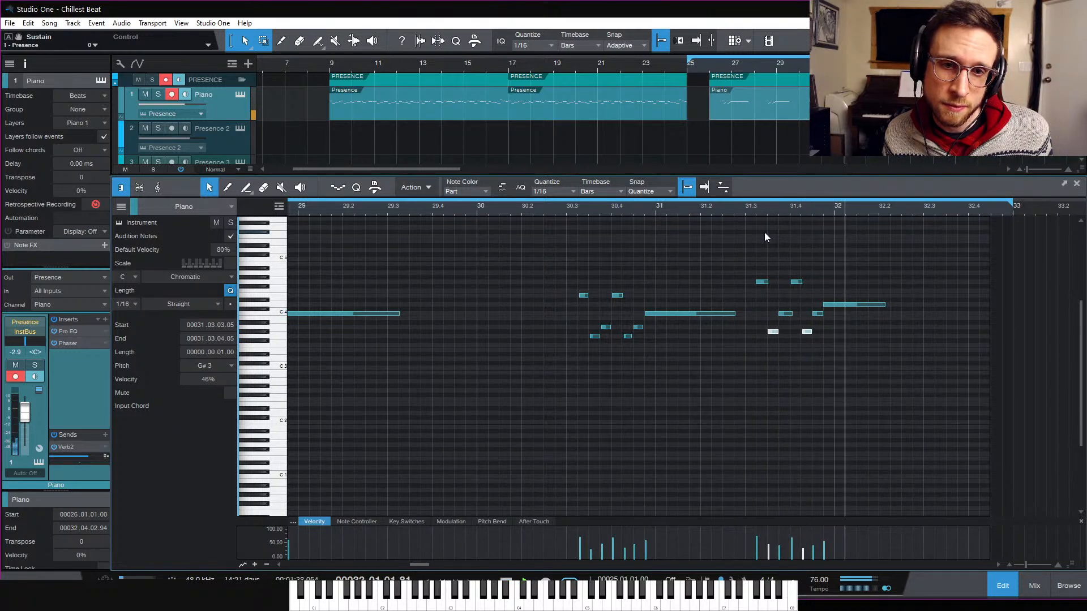
{"action": "key", "text": "space"}
{"action": "left_click", "coordinate": [565, 214]}
{"action": "key", "text": "space"}
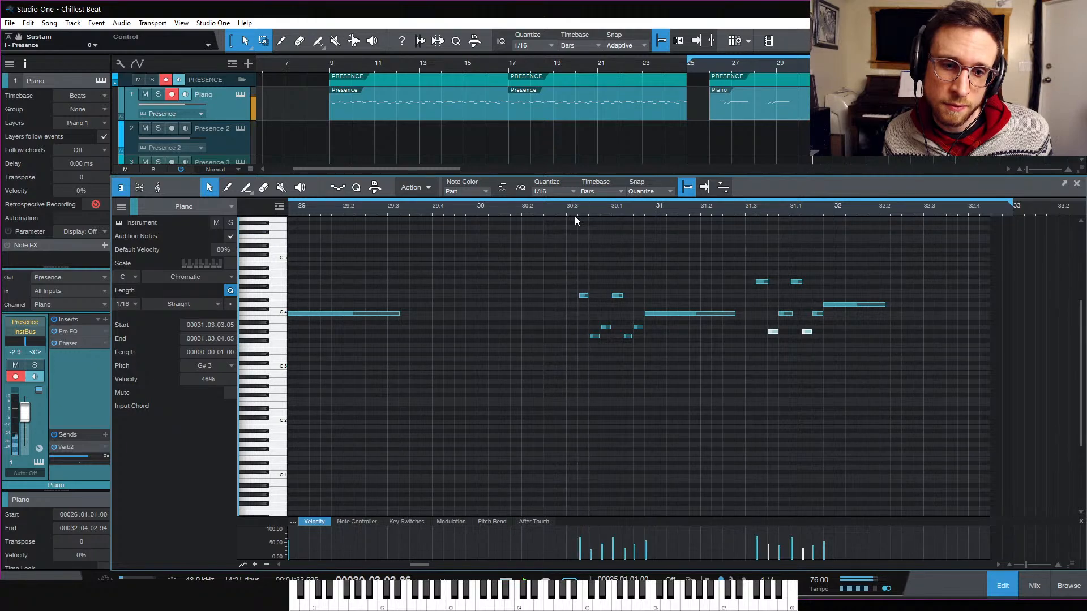
Step: Reduce the velocity of the bar 31 phrase's two G 4 notes to about 53% and start a playback check from bar 26
{"action": "left_click_drag", "start_coordinate": [745, 266], "coordinate": [831, 288]}
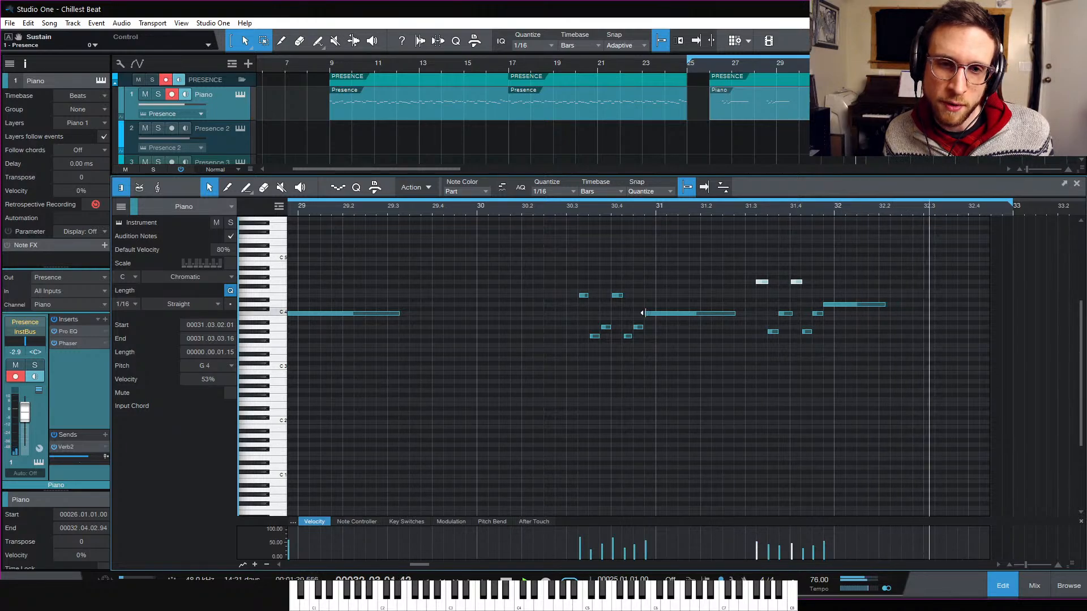
{"action": "key", "text": "space"}
{"action": "scroll", "coordinate": [446, 283], "scroll_direction": "left", "scroll_amount": 6}
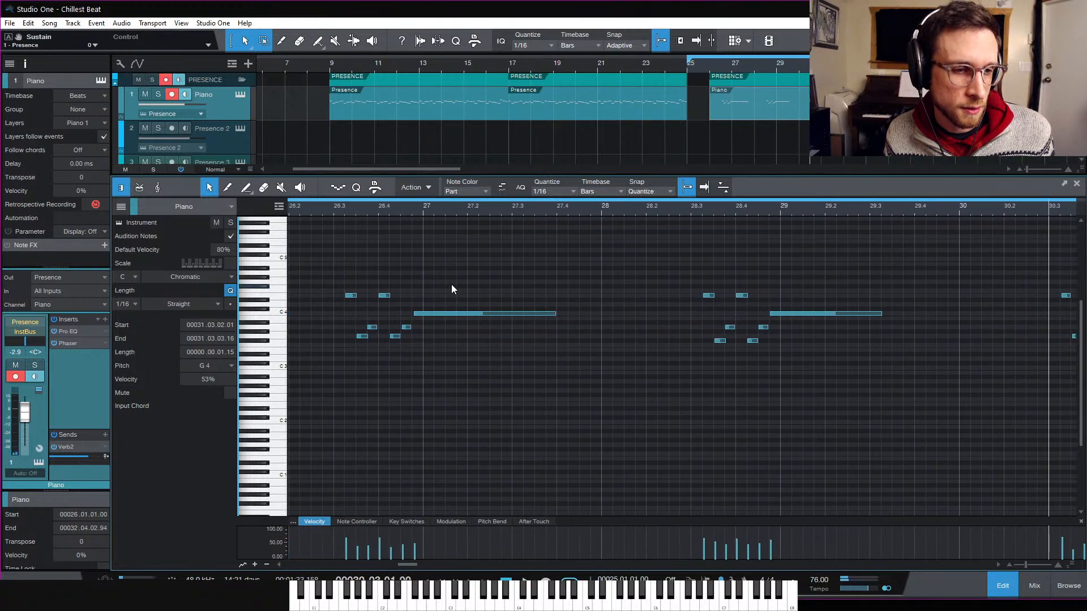
{"action": "left_click", "coordinate": [368, 210]}
{"action": "key", "text": "space"}
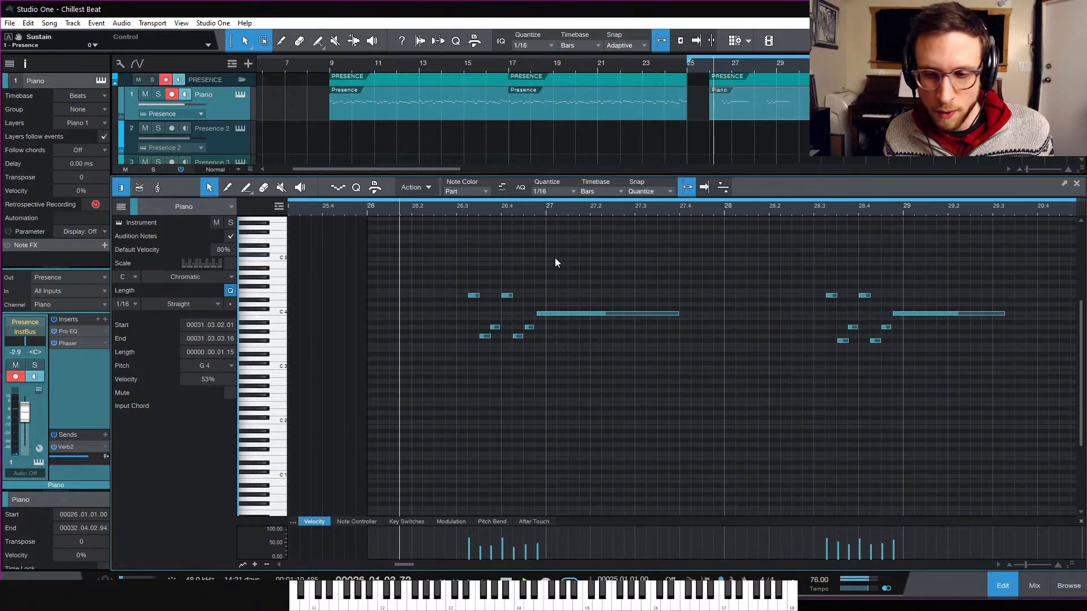
{"action": "key", "text": "space"}
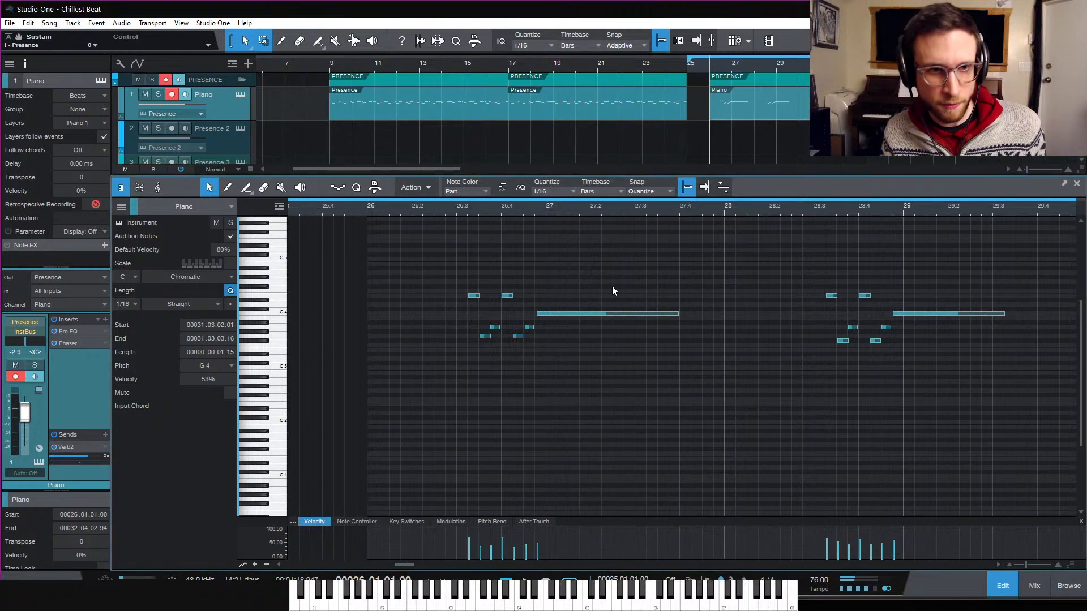
Step: Play the whole piano section from bar 25 into bar 32
{"action": "left_click", "coordinate": [613, 282]}
{"action": "key", "text": "w"}
{"action": "key", "text": "w"}
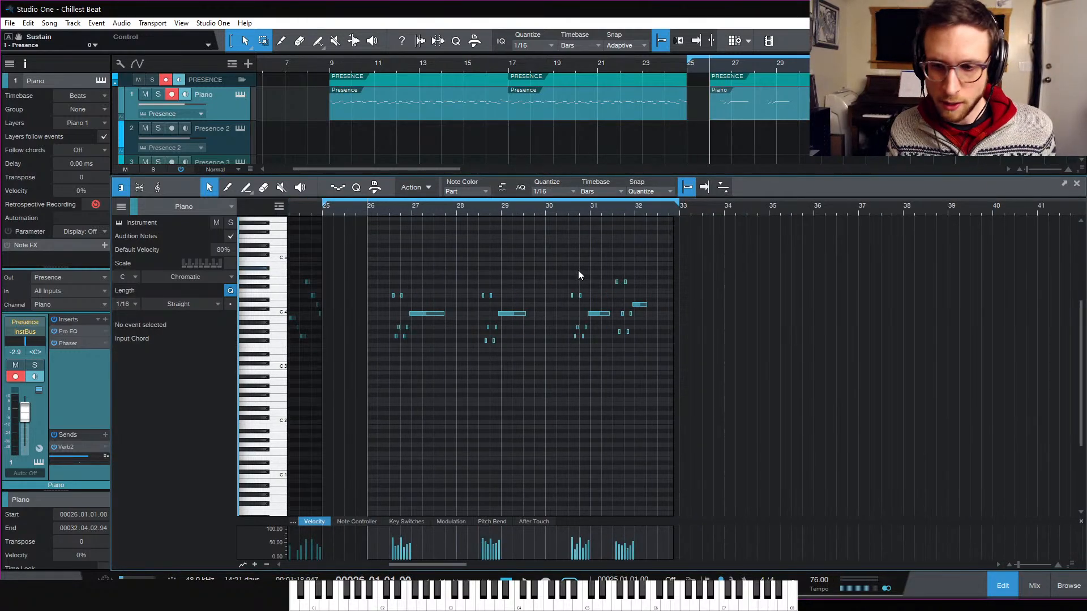
{"action": "left_click", "coordinate": [325, 209]}
{"action": "key", "text": "space"}
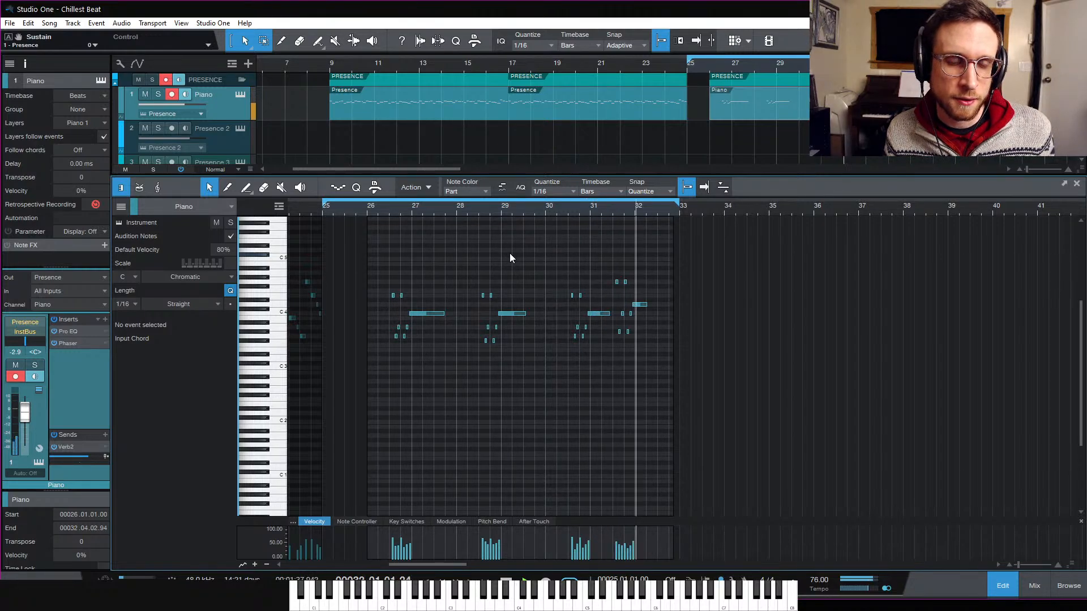
{"action": "key", "text": "space"}
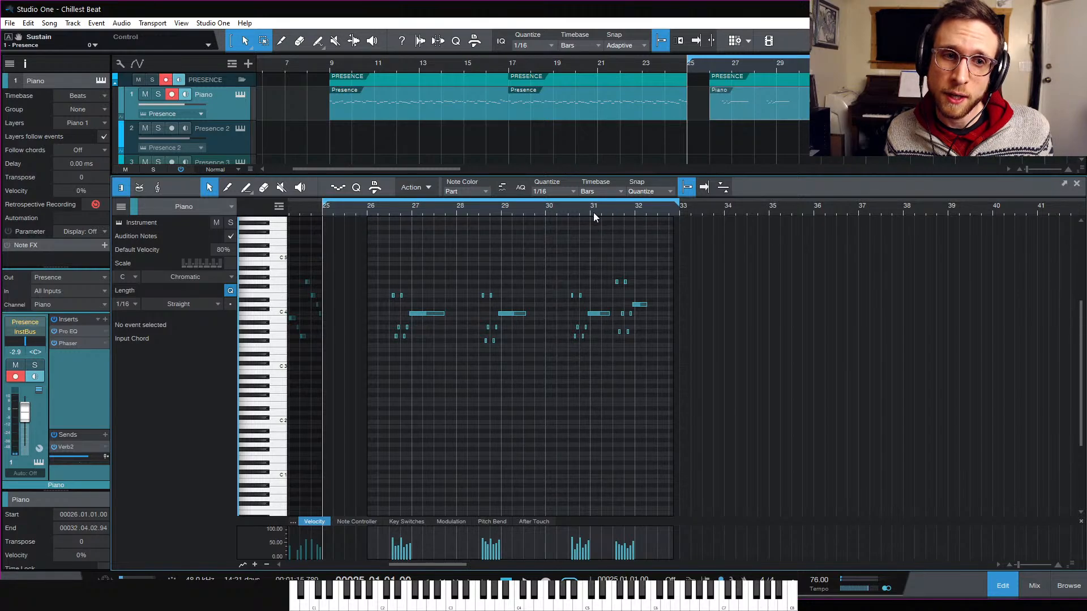
Step: Record a five-note piano ending in bar 32 (E 4, C 4, A 3, E 4, D 4), starting from 31.02.04.00
{"action": "left_click", "coordinate": [610, 211]}
{"action": "key", "text": "e"}
{"action": "key", "text": "e"}
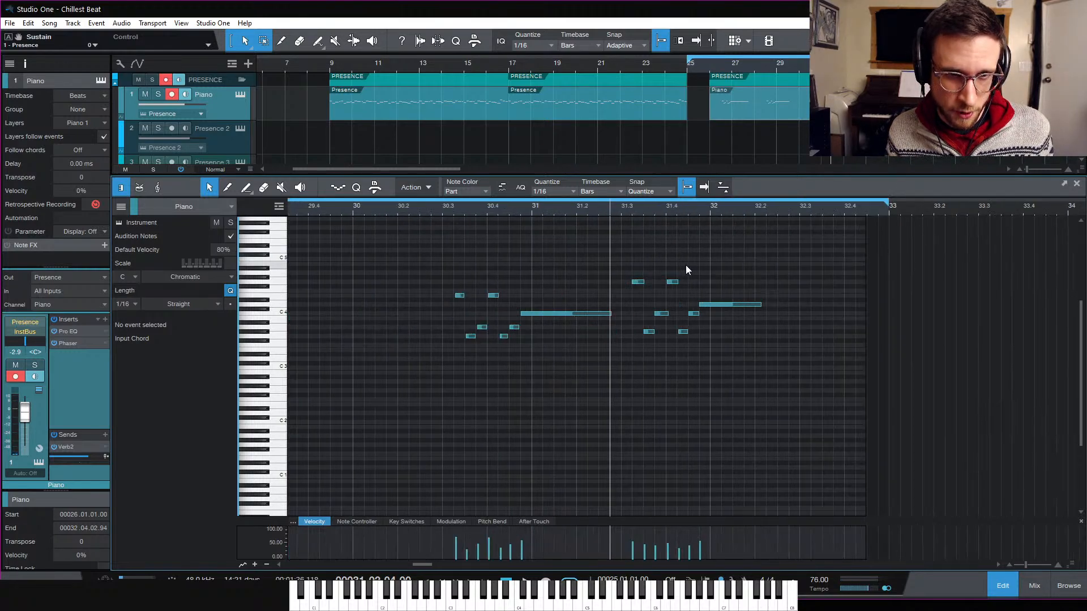
{"action": "key", "text": "space"}
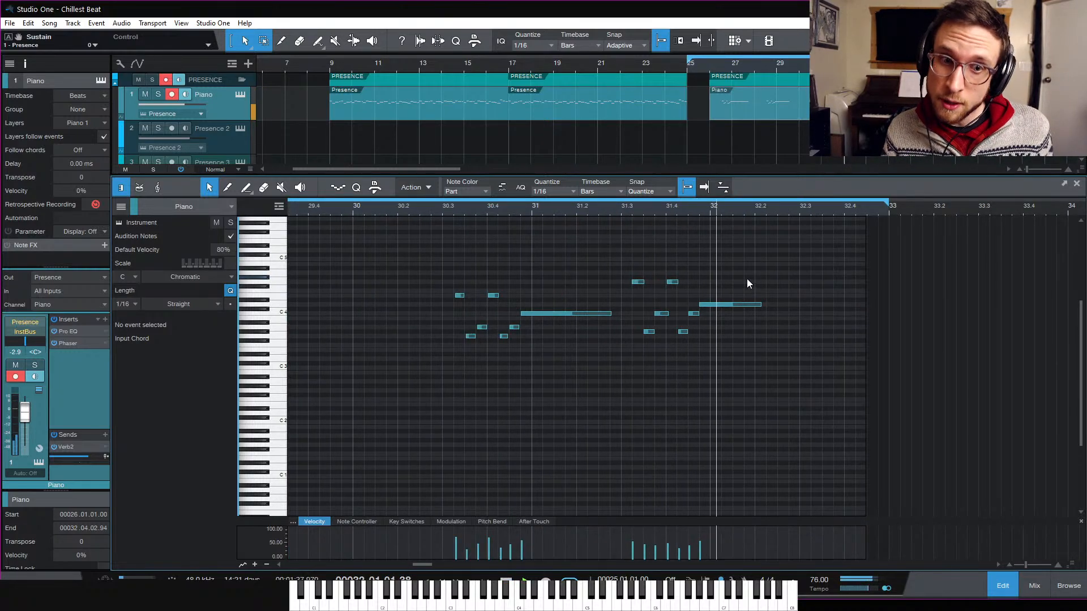
{"action": "key", "text": "space"}
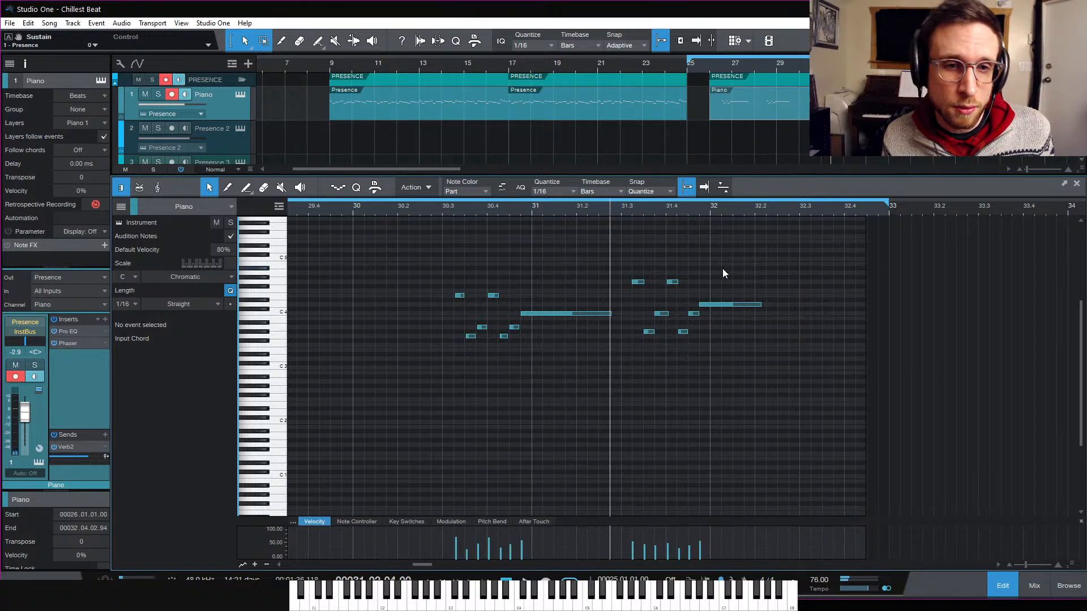
{"action": "key", "text": "KP_Multiply"}
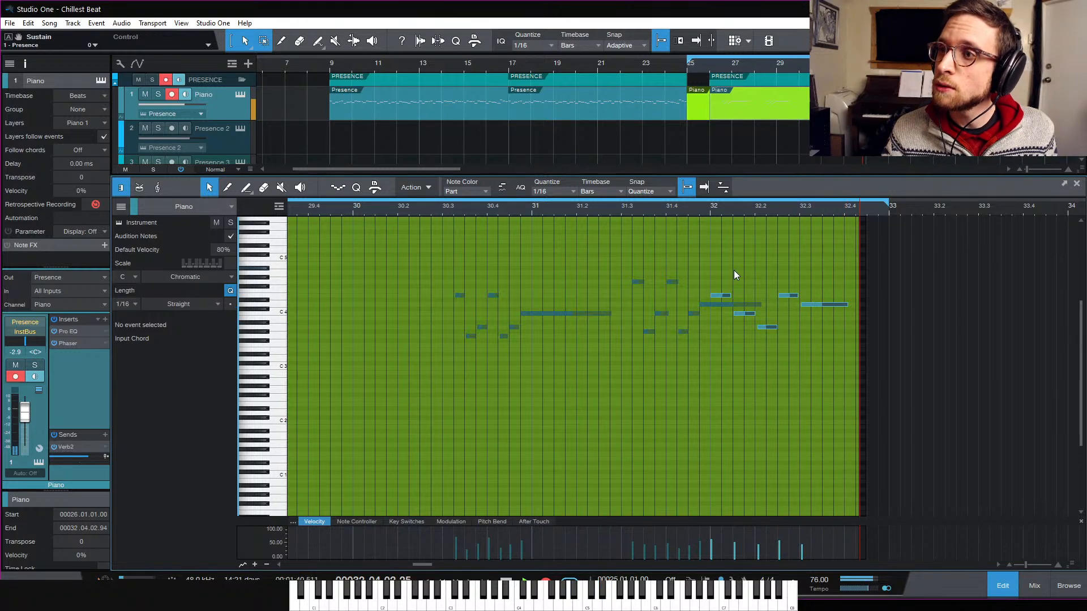
{"action": "key", "text": "space"}
Step: Shorten the long D 4 closing the bar 31 phrase so it ends at bar 32, and audition the recorded ending
{"action": "key", "text": "space"}
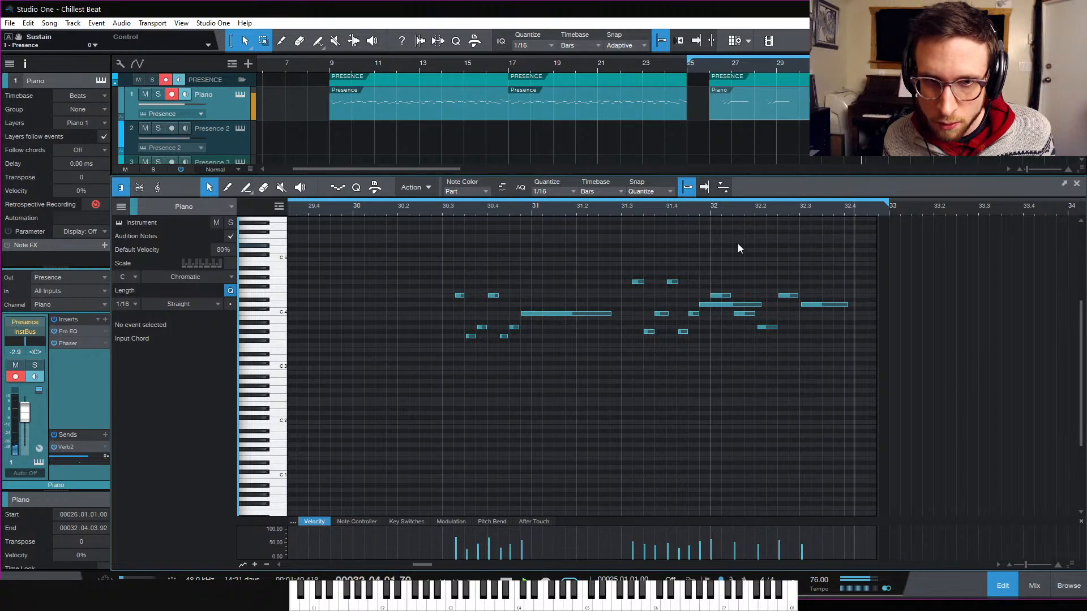
{"action": "key", "text": "space"}
{"action": "left_click_drag", "start_coordinate": [764, 304], "coordinate": [710, 306]}
{"action": "key", "text": "space"}
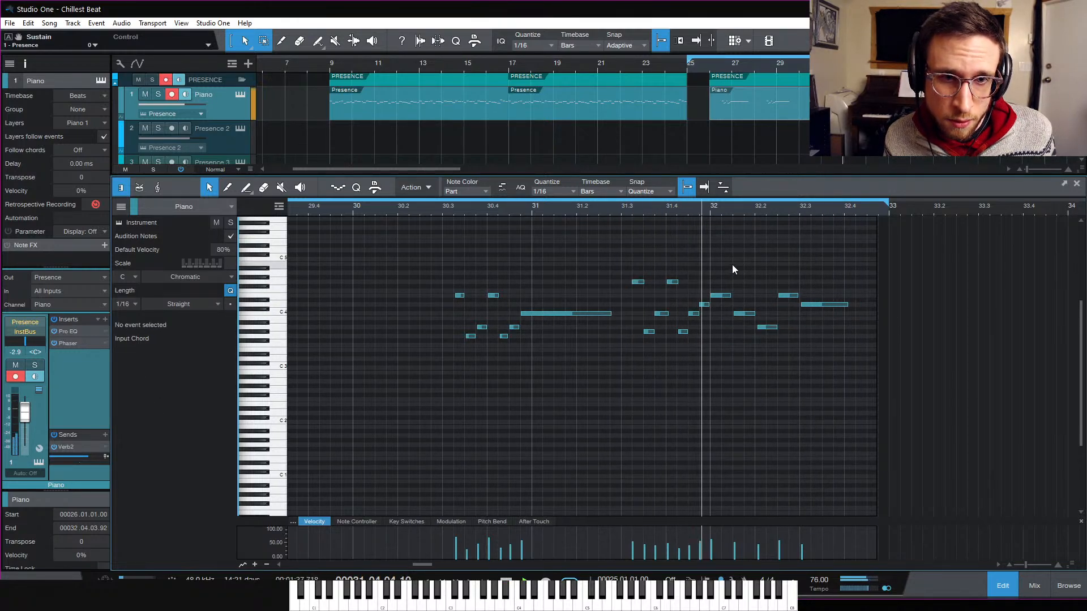
{"action": "key", "text": "space"}
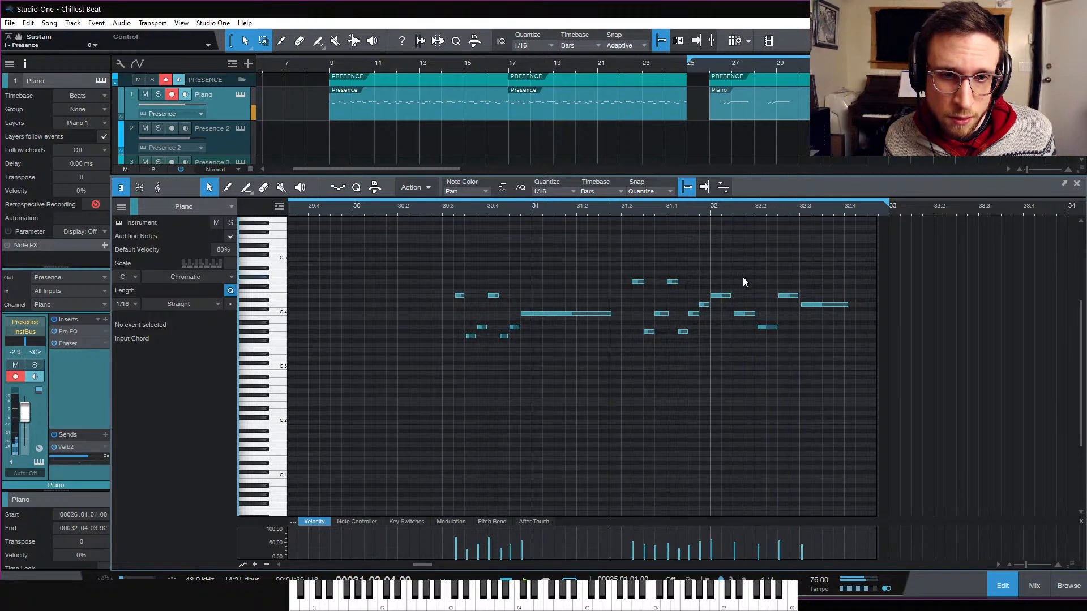
Step: In bar 32, lengthen the first E 4, move C 4 to 32.01.04.11 with length 0.03.25, delete A 3, and lower the second E 4 to A 3
{"action": "left_click_drag", "start_coordinate": [743, 315], "coordinate": [747, 310]}
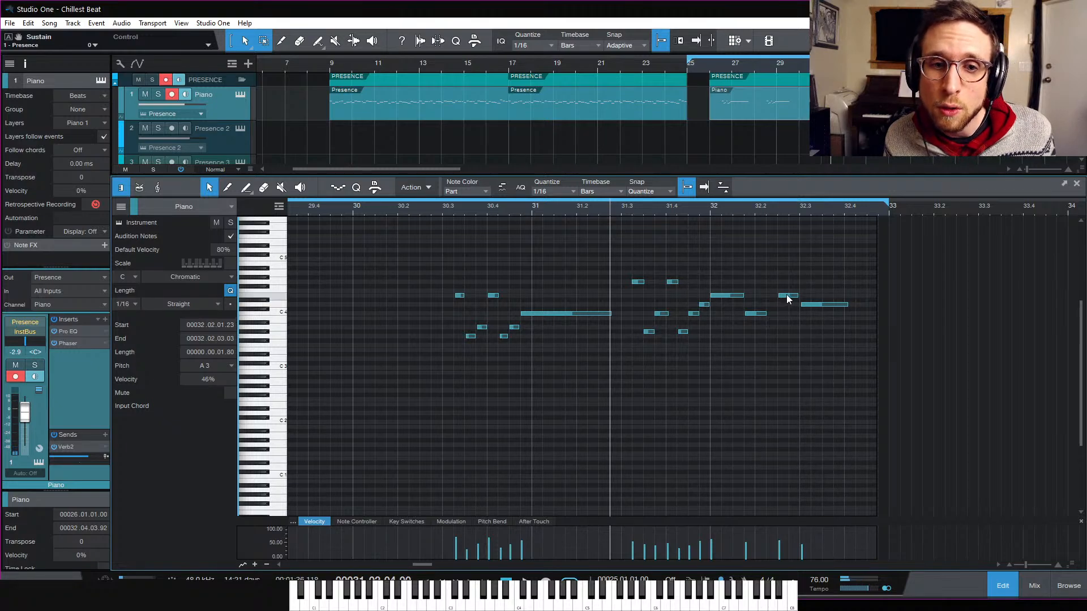
{"action": "mouse_move", "coordinate": [787, 296]}
{"action": "left_mouse_down"}
{"action": "mouse_move", "coordinate": [788, 327]}
{"action": "mouse_move", "coordinate": [766, 313]}
{"action": "mouse_move", "coordinate": [780, 314]}
{"action": "left_mouse_up"}
{"action": "left_click", "coordinate": [712, 211]}
{"action": "key", "text": "space"}
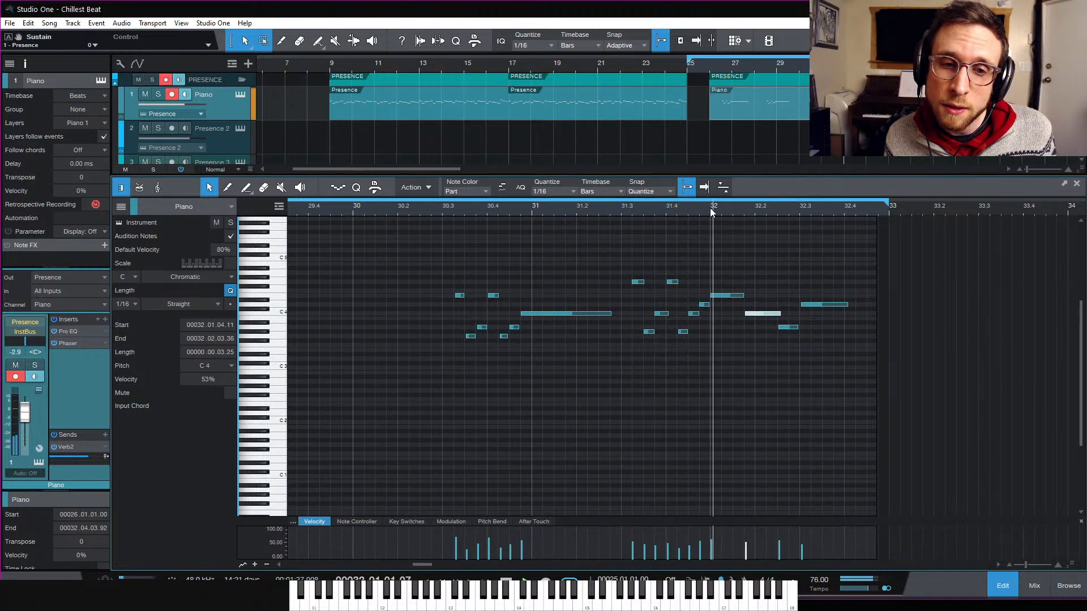
Step: Raise bar 32's A 3 to B 3 with its end at 32.03.03.00, and shift the last note after it down to G 3
{"action": "left_click", "coordinate": [787, 332]}
{"action": "left_click_drag", "start_coordinate": [791, 326], "coordinate": [822, 330]}
{"action": "key", "text": "space"}
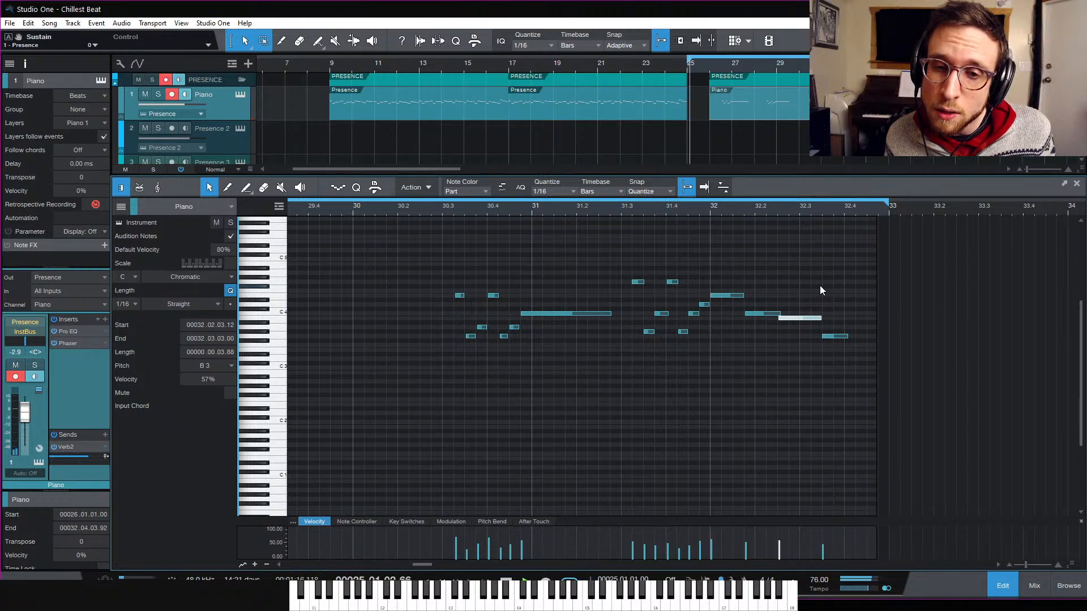
Step: Extend the piano part's end to 33.01.01.00 and return the playhead to bar 26
{"action": "left_click_drag", "start_coordinate": [878, 221], "coordinate": [888, 222]}
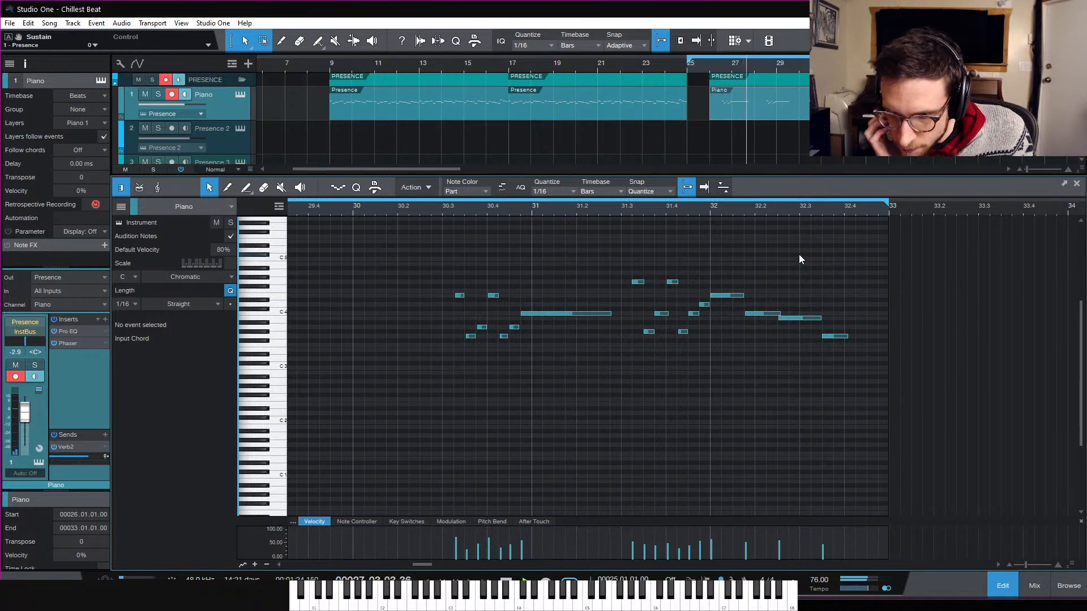
{"action": "key", "text": "space"}
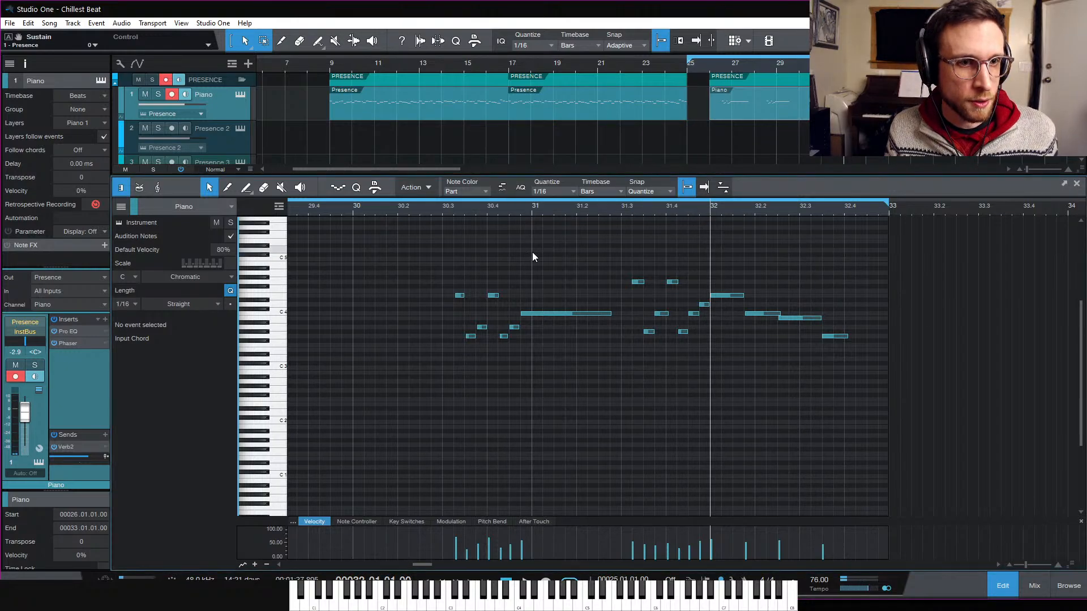
{"action": "key", "text": "w"}
{"action": "scroll", "coordinate": [432, 243], "scroll_direction": "left", "scroll_amount": 4}
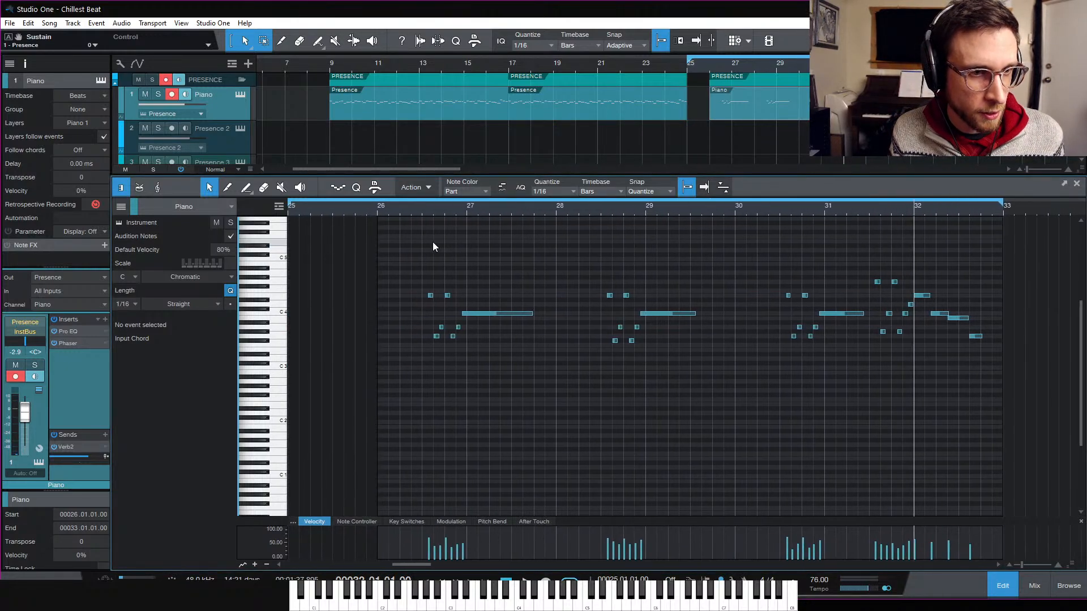
{"action": "left_click", "coordinate": [376, 210]}
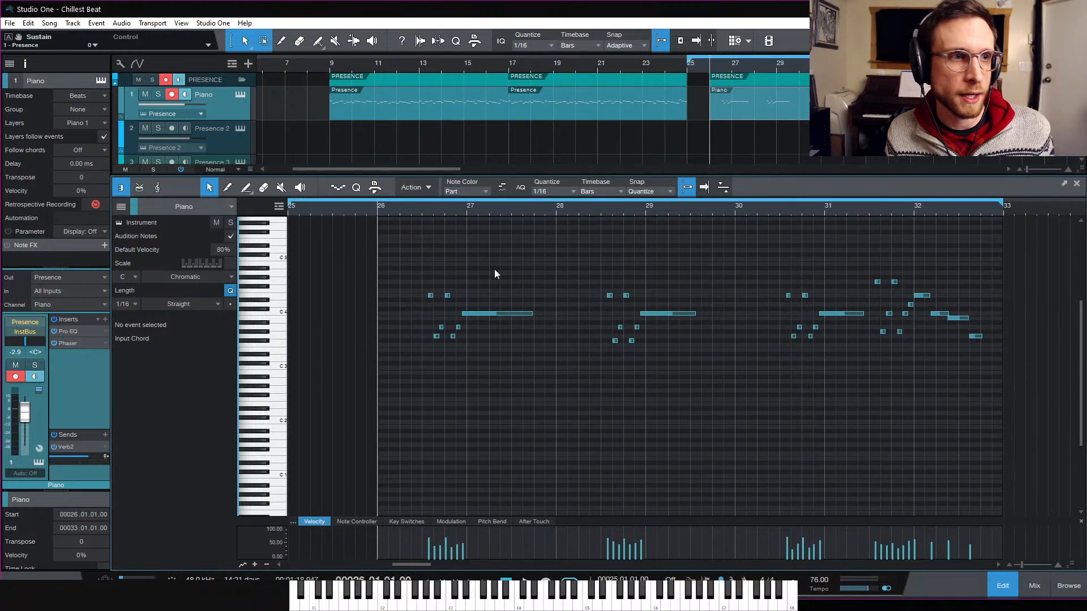
Step: Enlarge the arrangement area and show the chord track above the instrument tracks
{"action": "left_click_drag", "start_coordinate": [871, 178], "coordinate": [866, 321]}
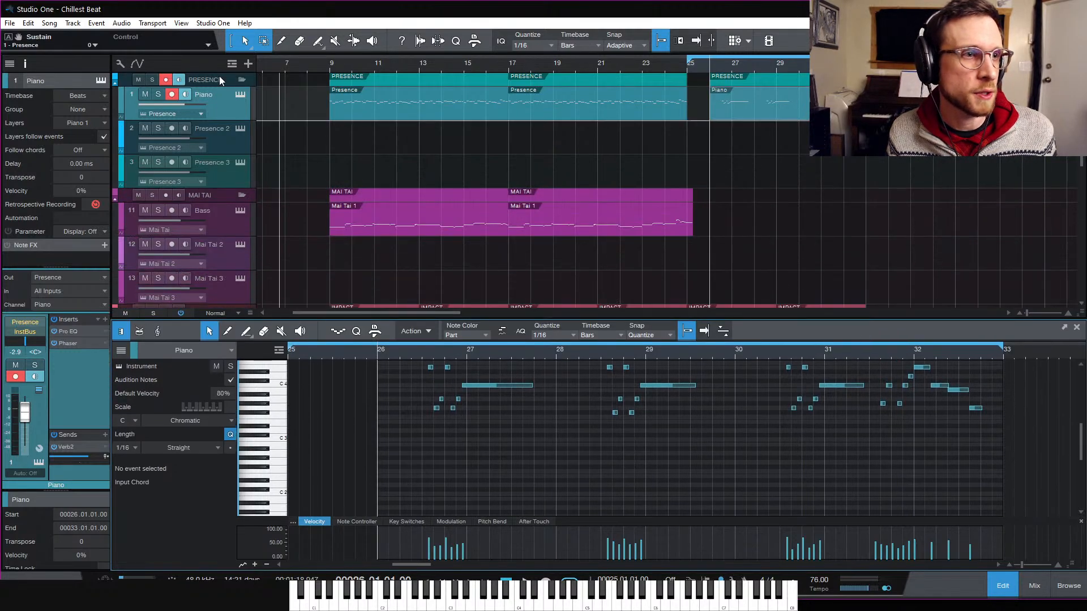
{"action": "left_click", "coordinate": [247, 64]}
{"action": "left_click", "coordinate": [1041, 485]}
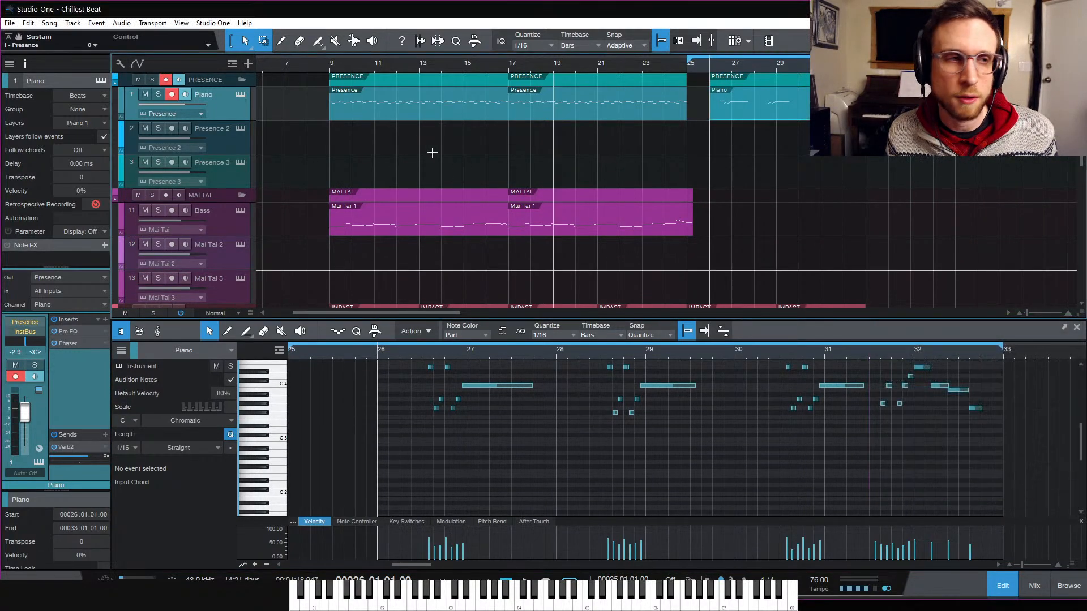
{"action": "left_click", "coordinate": [233, 66]}
{"action": "left_click", "coordinate": [271, 129]}
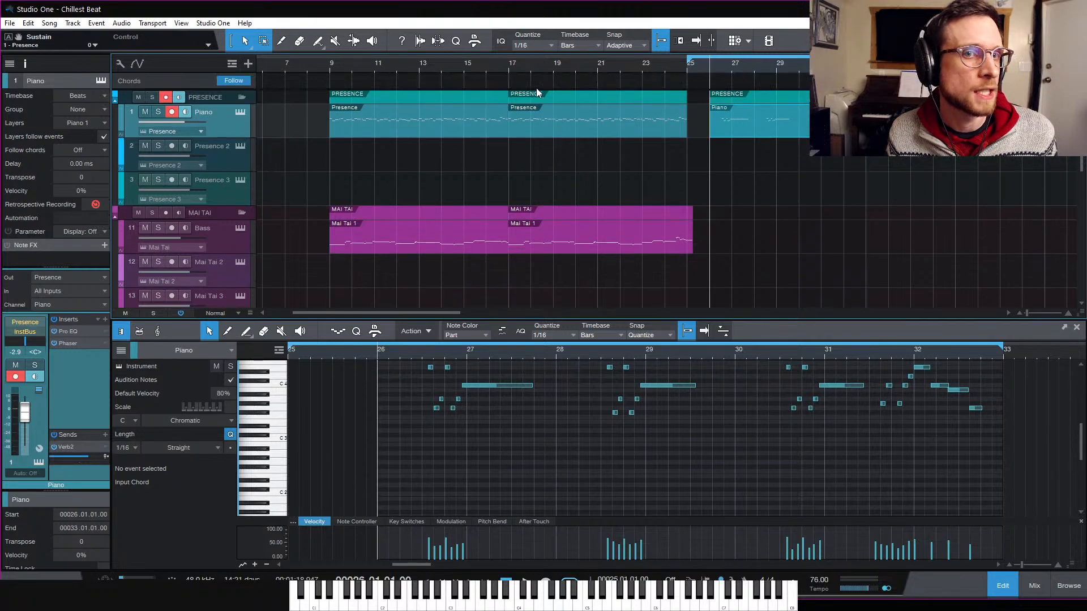
Step: Add an Fmaj7 chord to the chord track at bar 25, ending at bar 26
{"action": "double_click", "coordinate": [704, 83]}
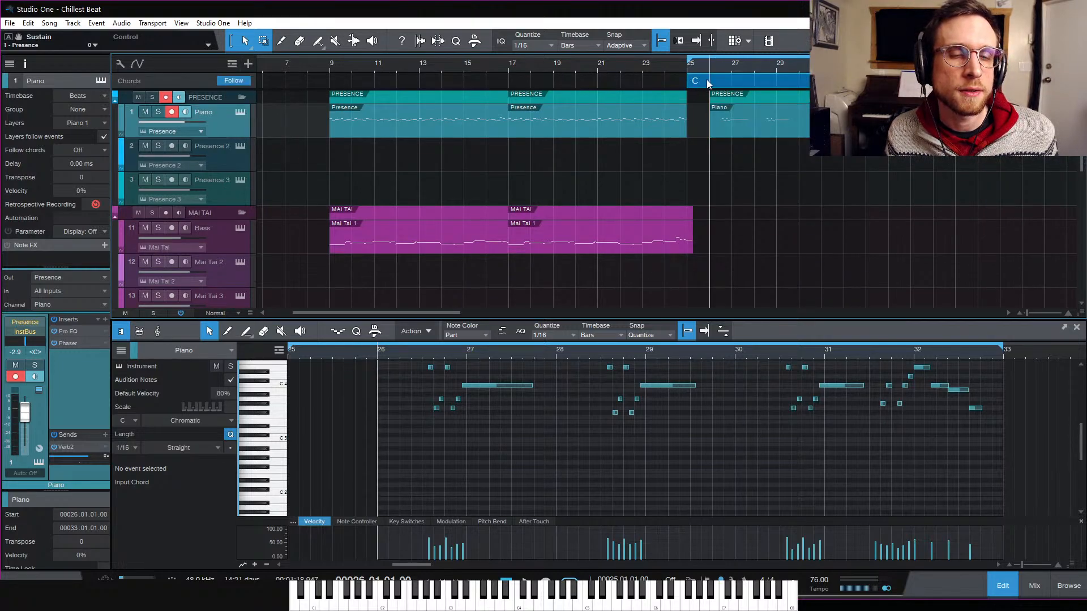
{"action": "left_click_drag", "start_coordinate": [865, 81], "coordinate": [732, 92]}
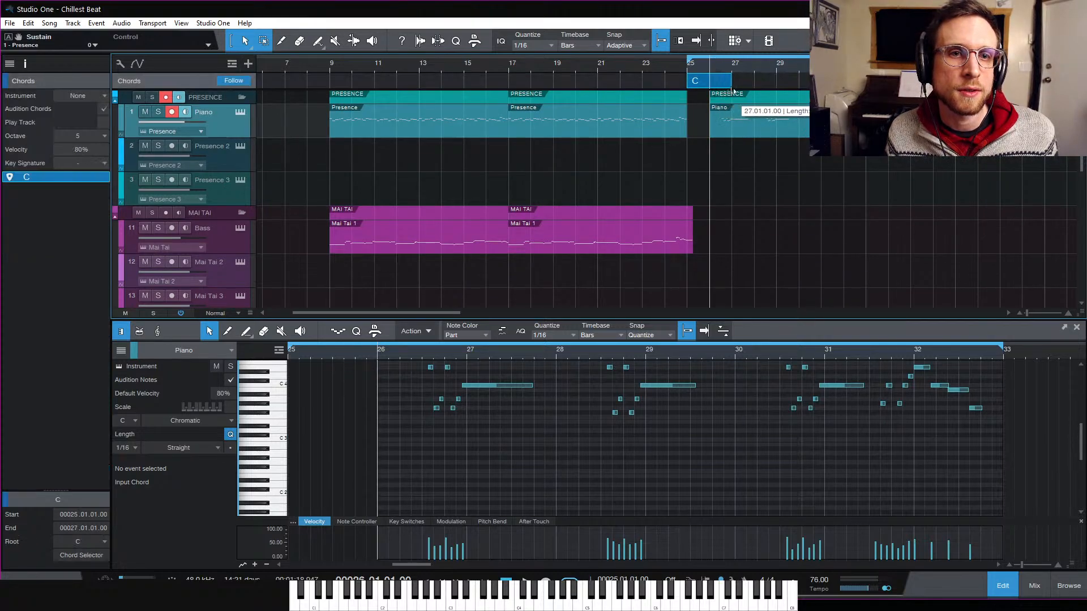
{"action": "right_click", "coordinate": [707, 85]}
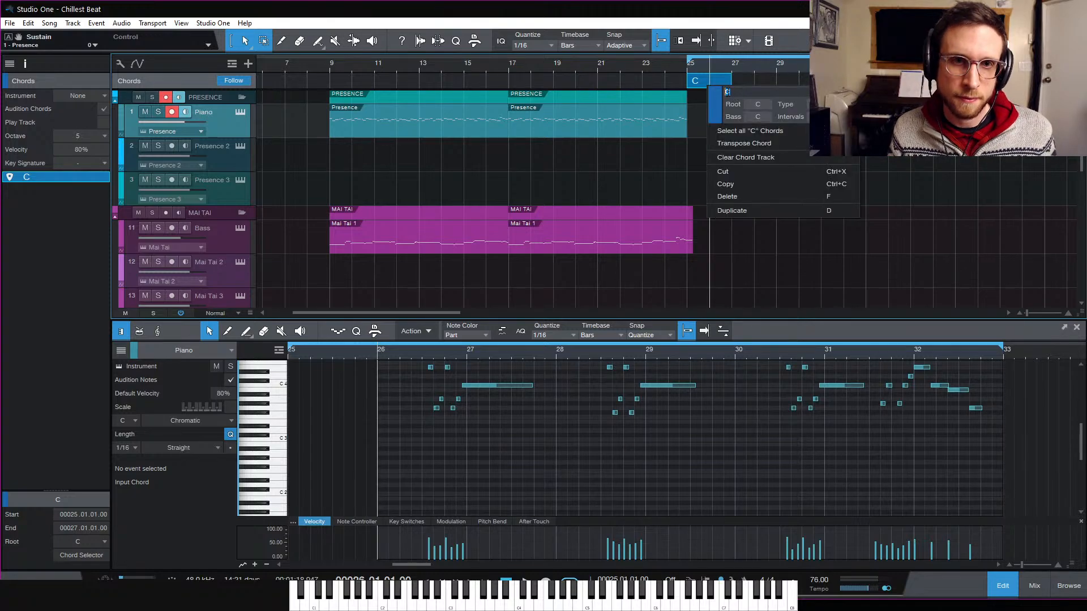
{"action": "type", "text": "Fmaj7"}
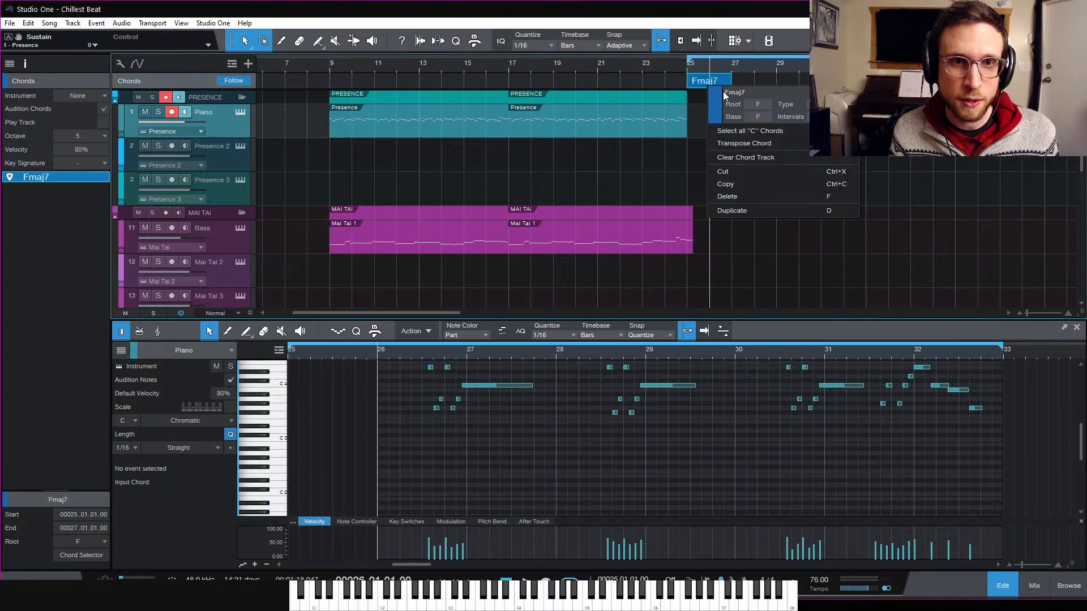
{"action": "key", "text": "Return"}
{"action": "key", "text": "space"}
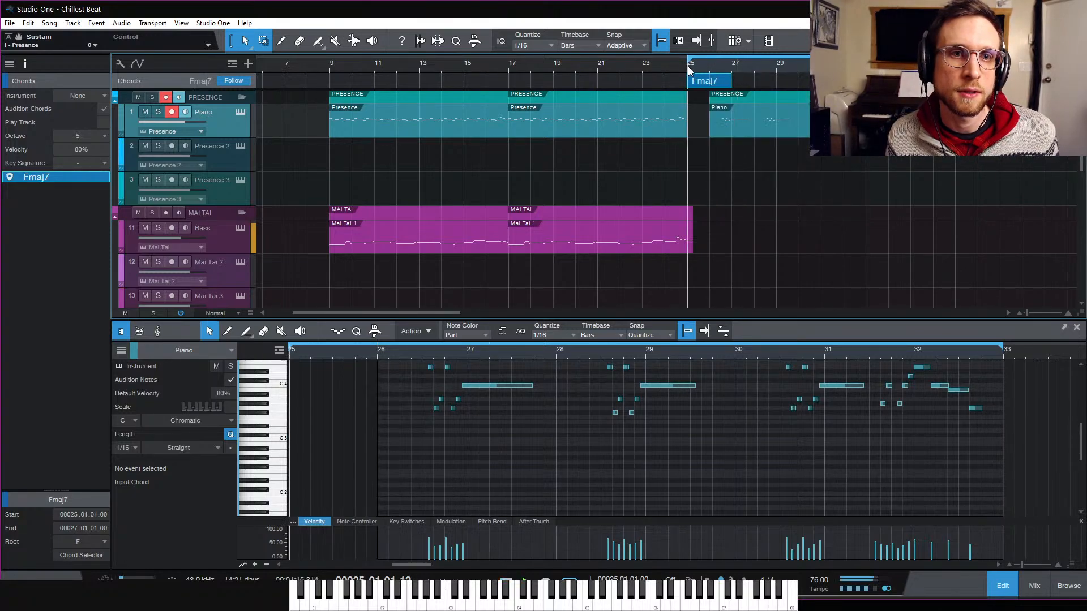
{"action": "left_click_drag", "start_coordinate": [731, 86], "coordinate": [715, 84]}
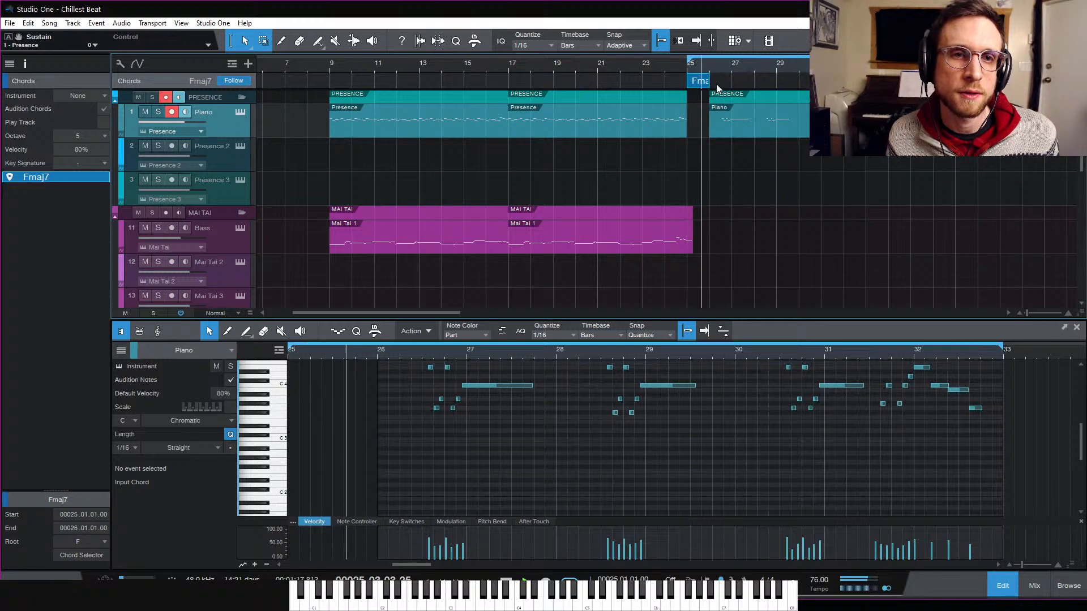
Step: Add an Am7 add 11 chord at bar 26 of the chord track, ending at bar 27
{"action": "double_click", "coordinate": [718, 84]}
{"action": "right_click", "coordinate": [765, 88]}
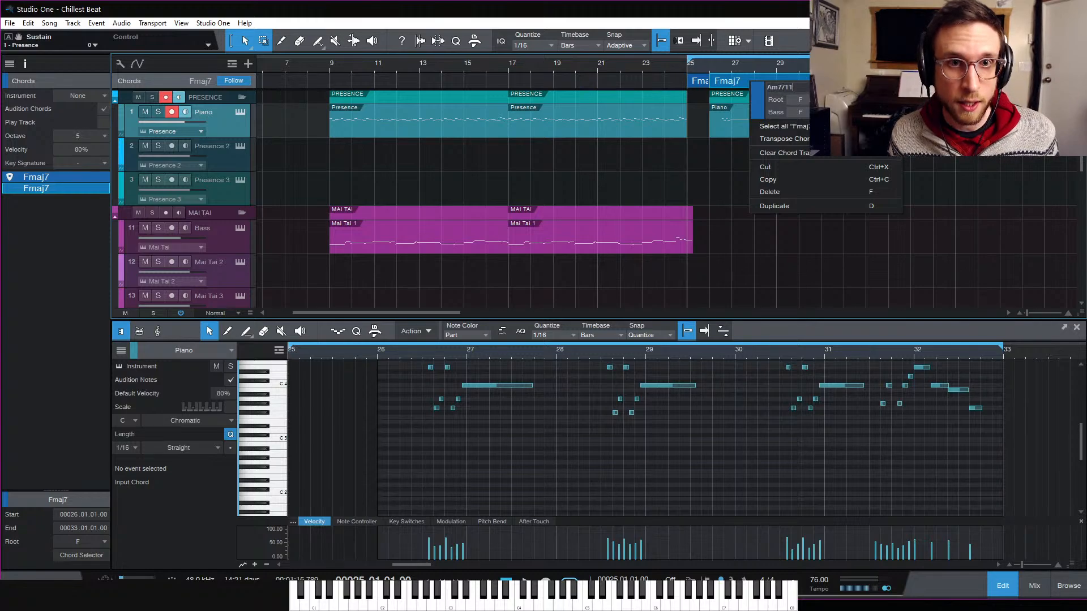
{"action": "double_click", "coordinate": [778, 88]}
{"action": "left_click", "coordinate": [790, 88]}
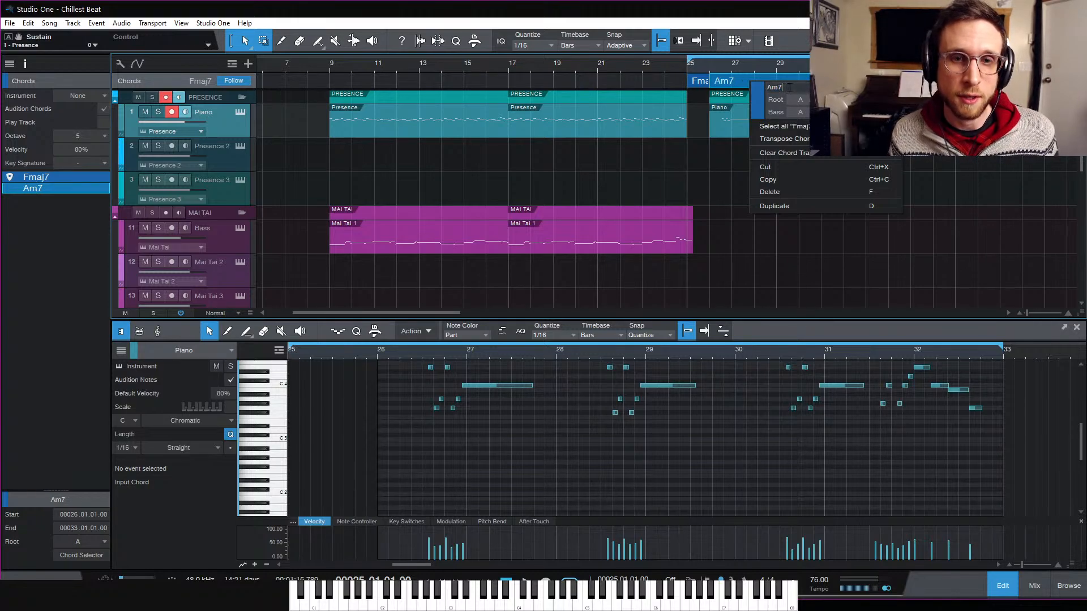
{"action": "type", "text": "add 11"}
{"action": "key", "text": "Return"}
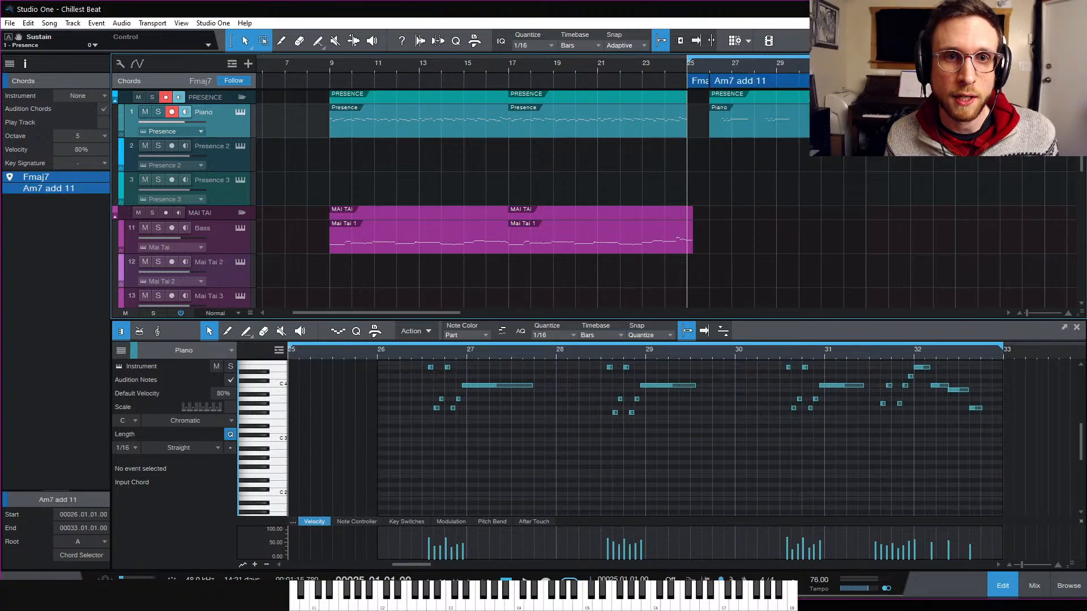
{"action": "left_click_drag", "start_coordinate": [870, 81], "coordinate": [757, 93]}
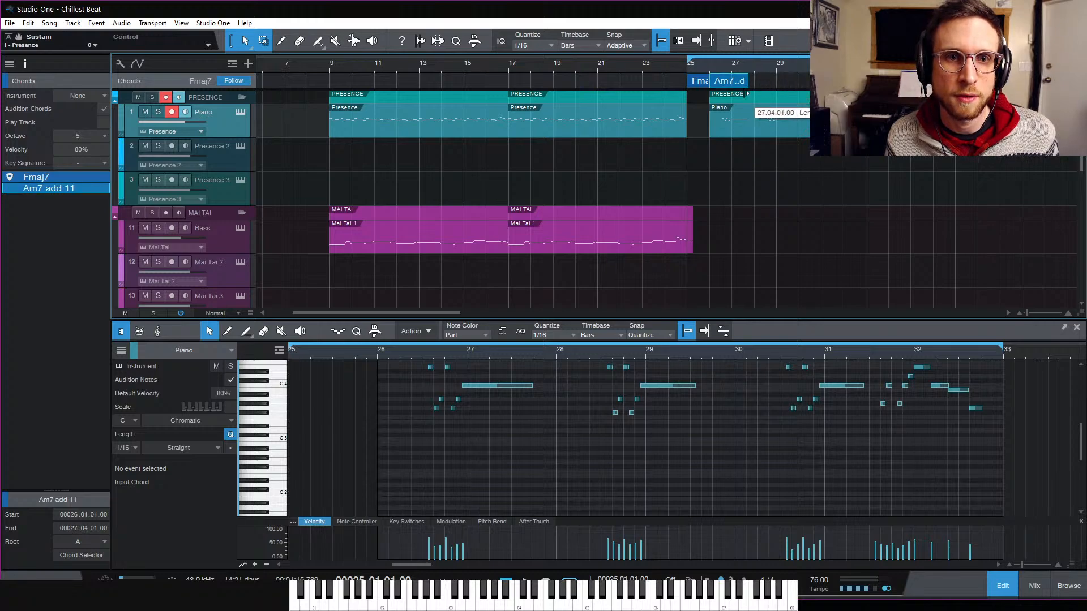
{"action": "key", "text": "space"}
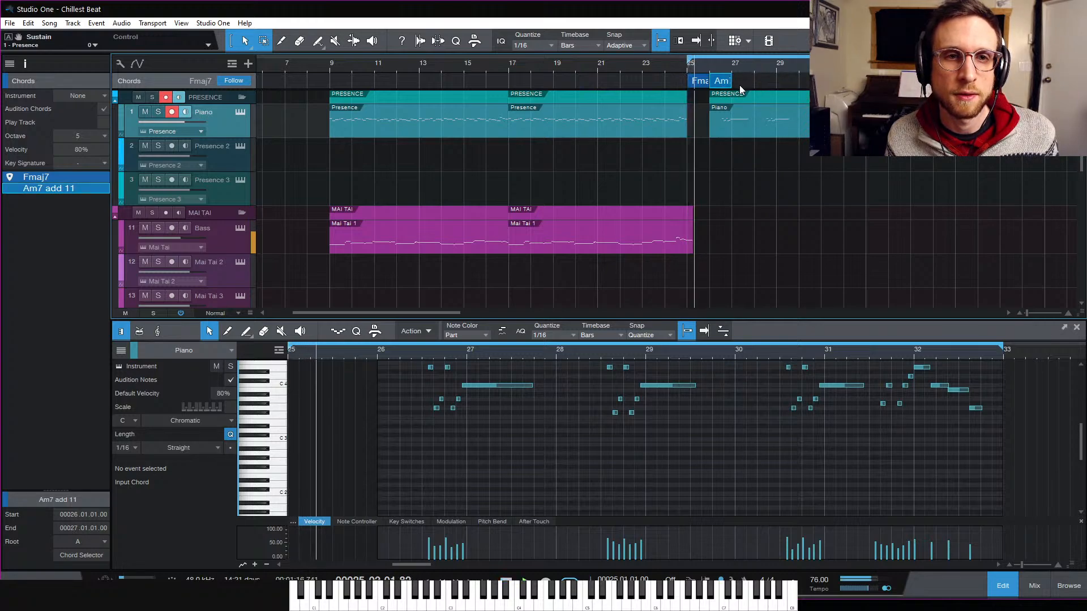
Step: Copy the Fmaj7 chord to bars 27 and 28, and change the bar 28 copy to D9
{"action": "left_click_drag", "start_coordinate": [700, 85], "coordinate": [745, 86]}
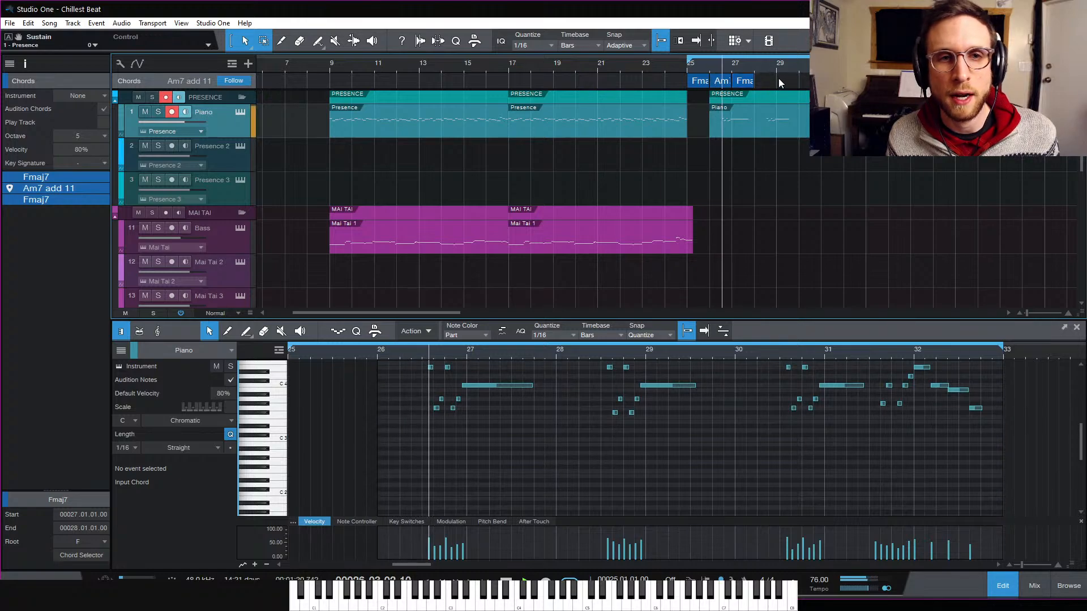
{"action": "left_click_drag", "start_coordinate": [746, 86], "coordinate": [770, 82]}
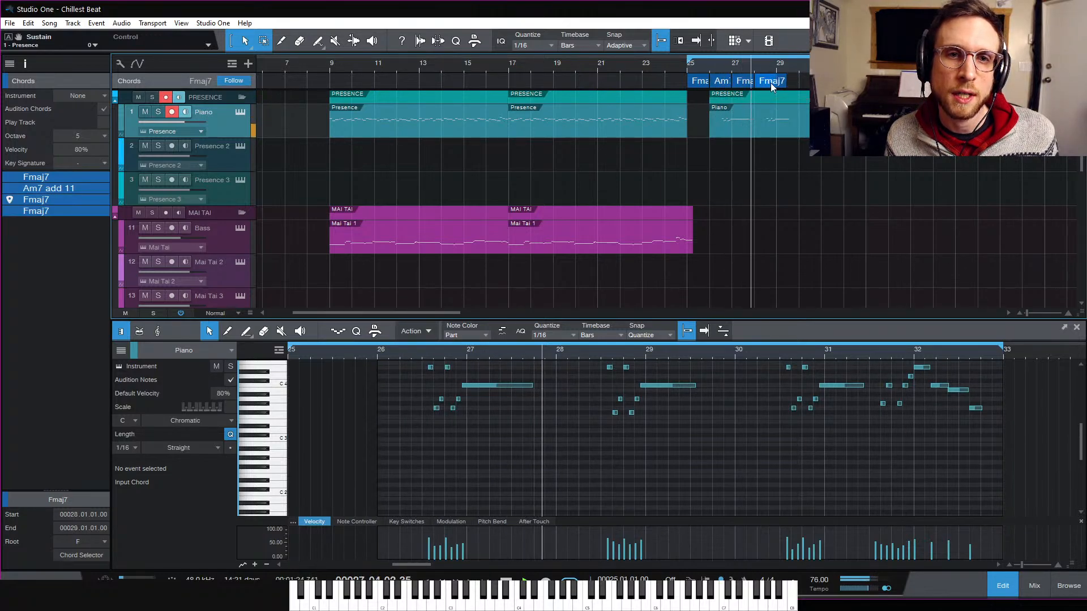
{"action": "right_click", "coordinate": [770, 83]}
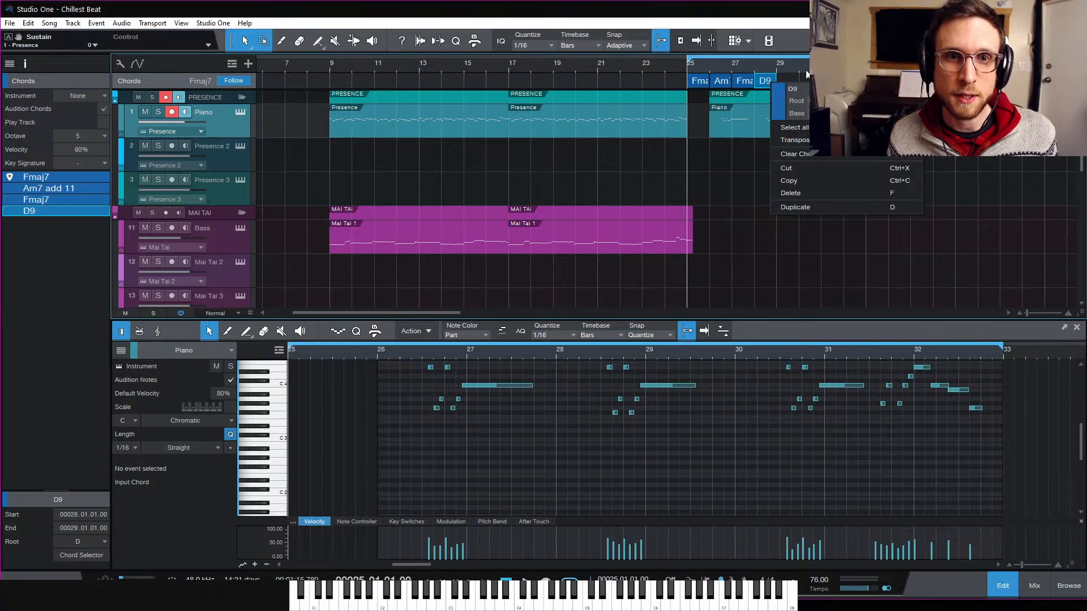
{"action": "key", "text": "Escape"}
Step: Duplicate the four chords from bars 25–28 into bars 29–32 and play the section from bar 29
{"action": "left_click", "coordinate": [702, 84]}
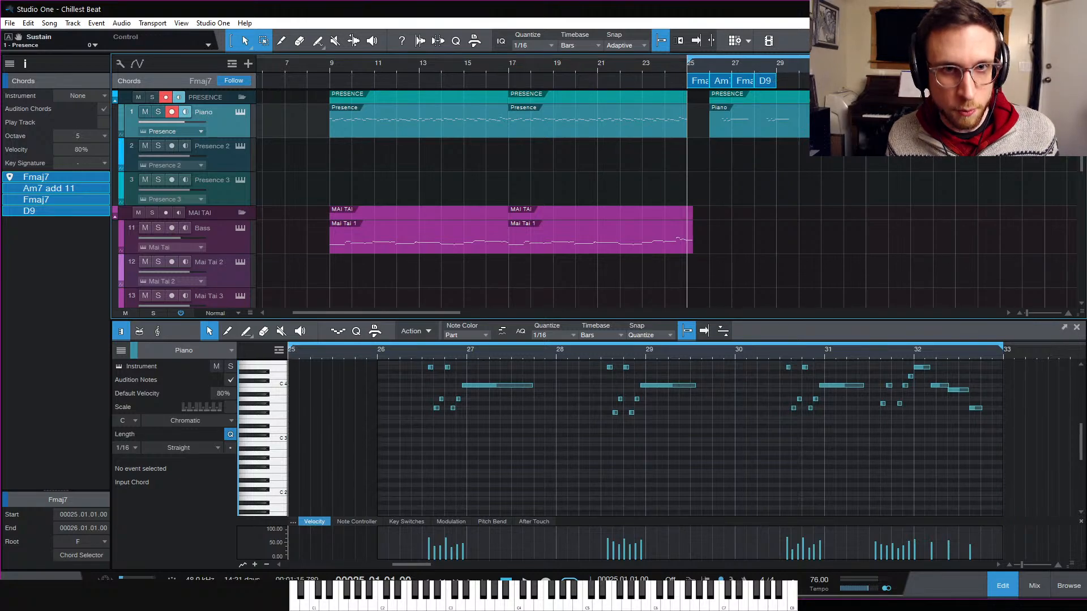
{"action": "key", "text": "ctrl+d"}
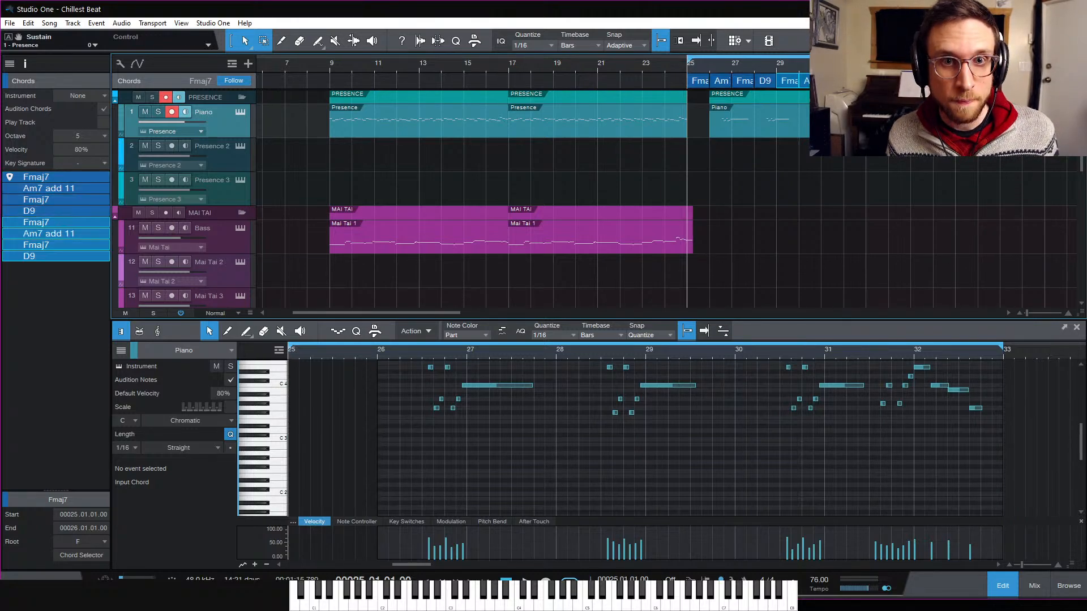
{"action": "left_click", "coordinate": [777, 71]}
{"action": "key", "text": "space"}
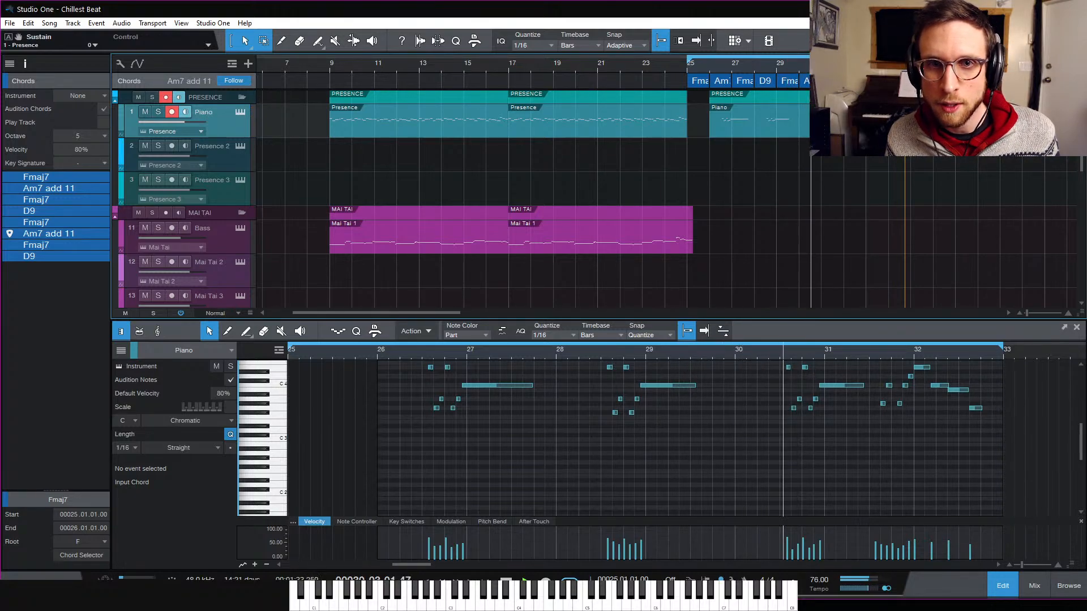
{"action": "key", "text": "space"}
Step: Change the bar 31 chord to A♭maj7 add #11 and the bar 32 chord to G13
{"action": "right_click", "coordinate": [830, 81]}
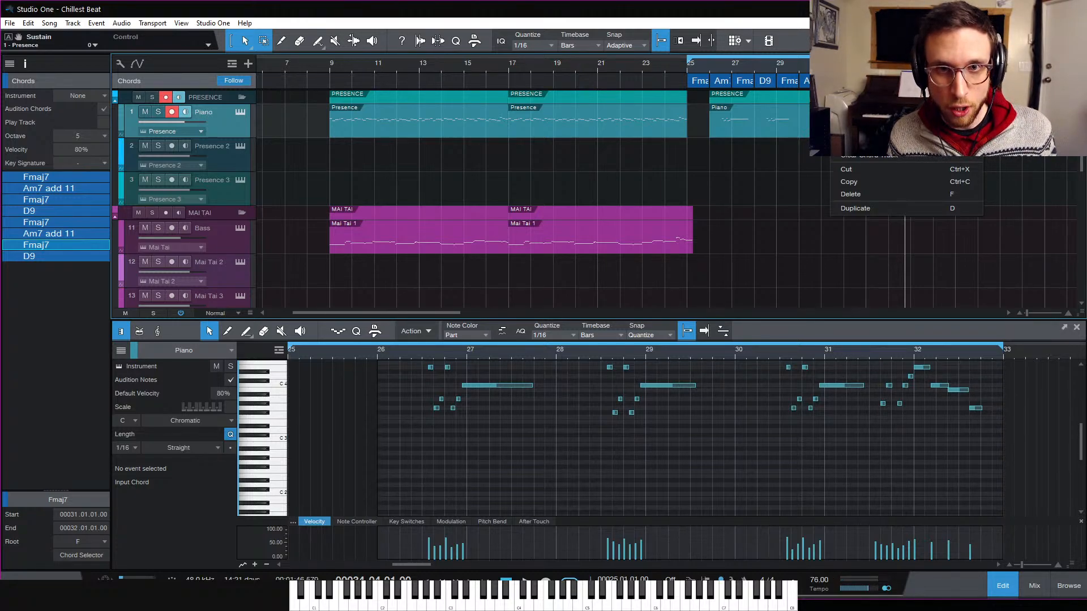
{"action": "left_click", "coordinate": [872, 140]}
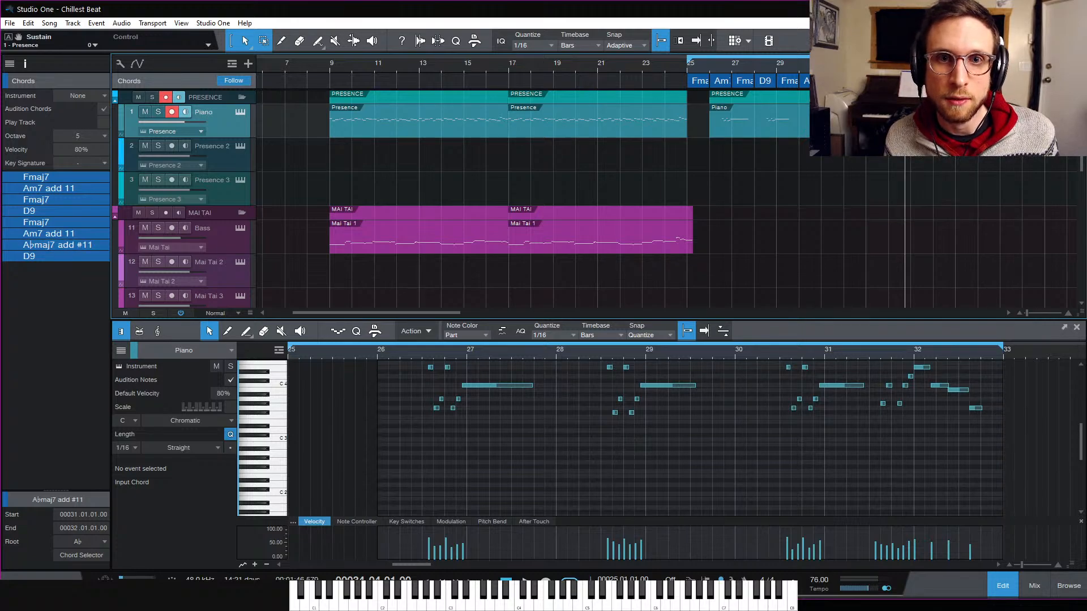
{"action": "right_click", "coordinate": [856, 81]}
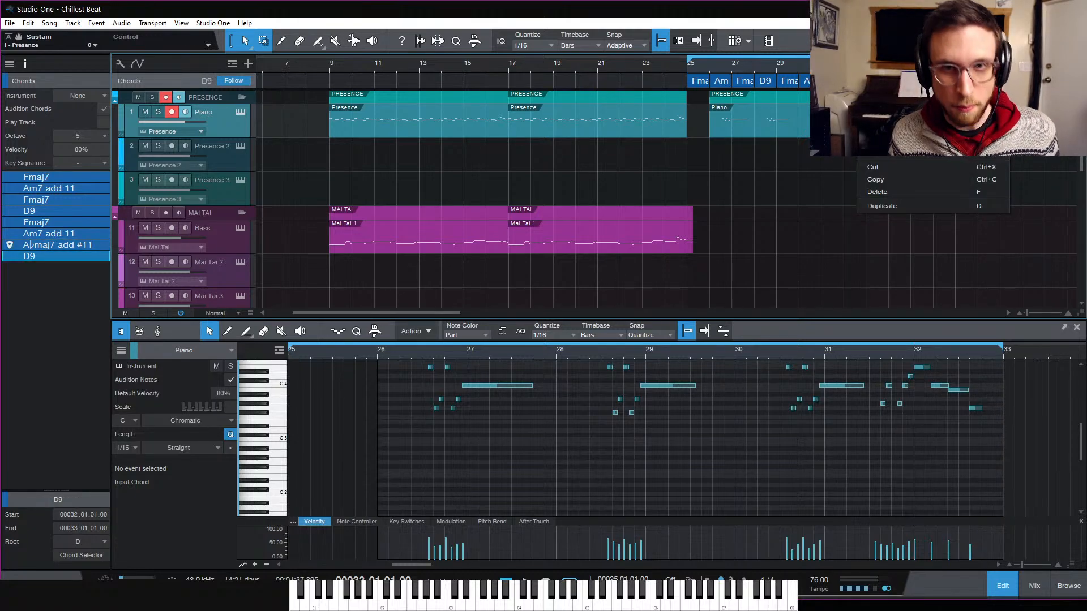
{"action": "left_click", "coordinate": [1053, 175]}
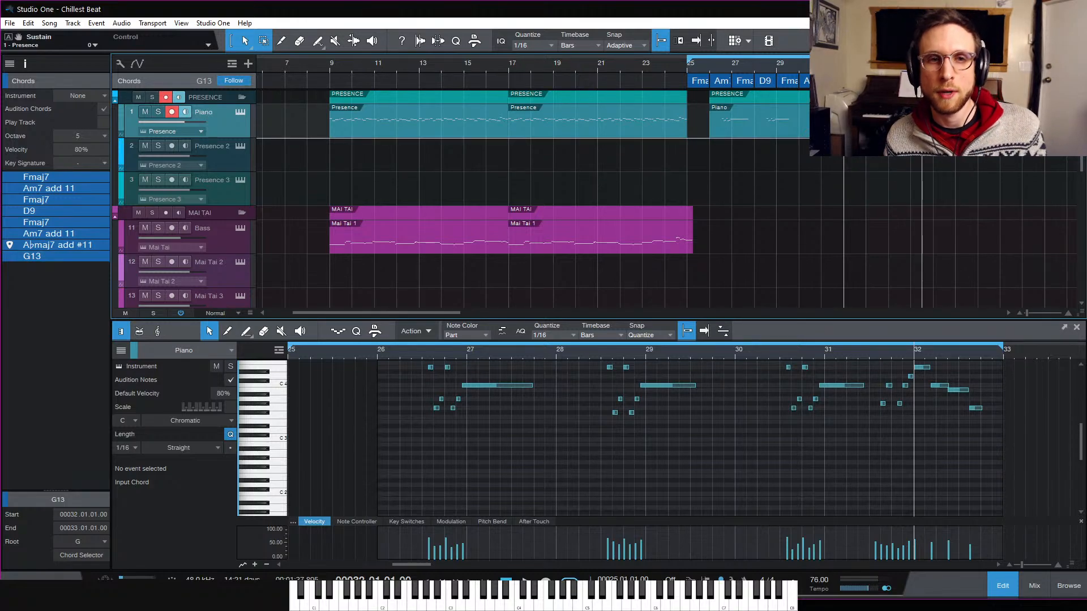
Step: Check the chord names from bar 25 onward and return the playhead to bar 25
{"action": "key", "text": "e"}
{"action": "key", "text": "e"}
{"action": "key", "text": "e"}
{"action": "scroll", "coordinate": [899, 155], "scroll_direction": "left", "scroll_amount": 5}
{"action": "key", "text": "w"}
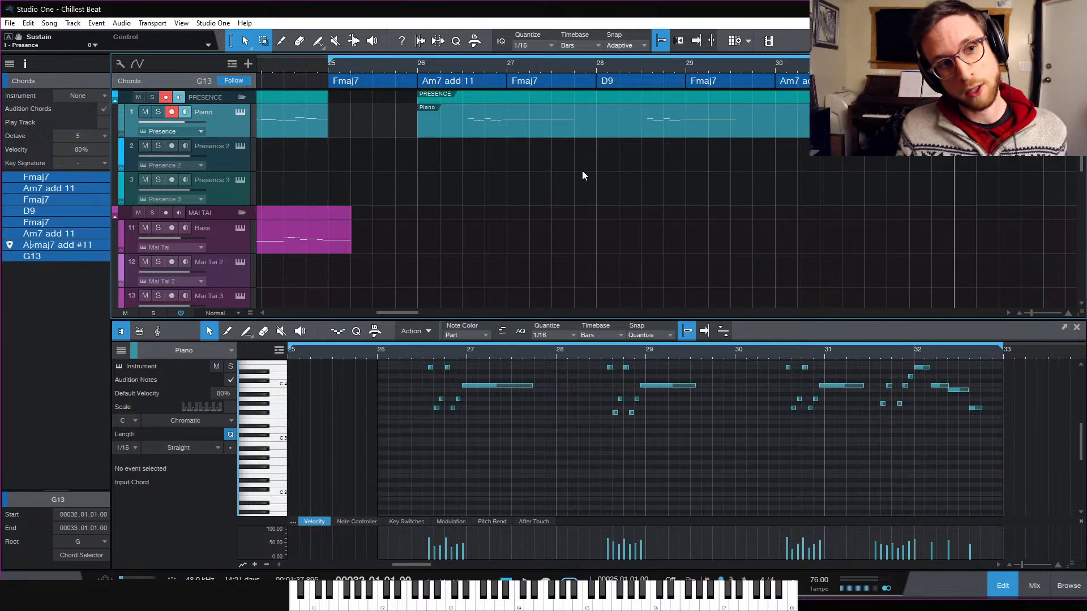
{"action": "key", "text": "w"}
{"action": "key", "text": "w"}
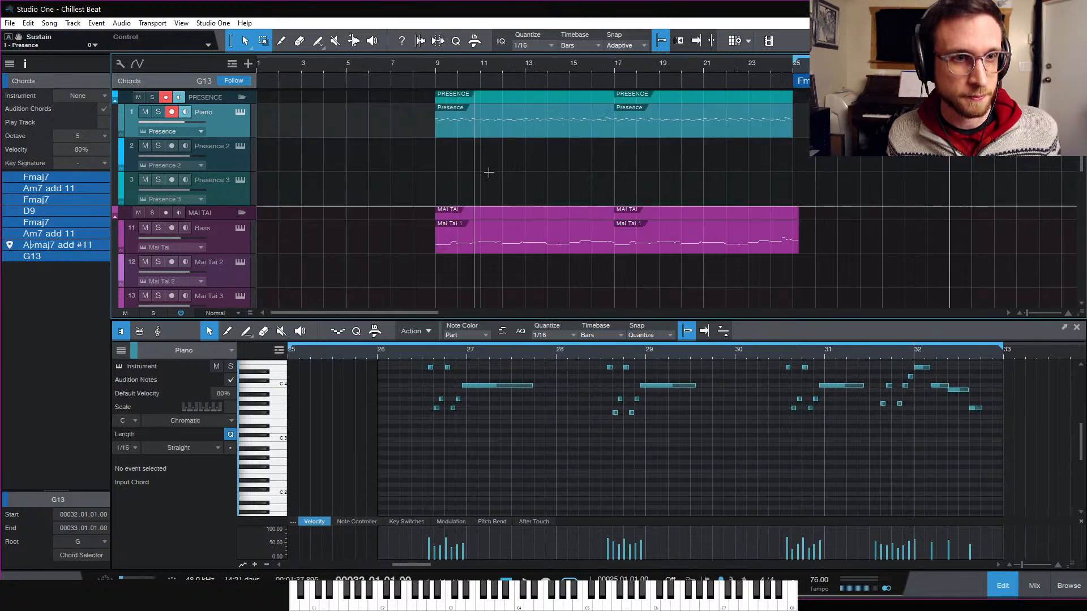
{"action": "left_click", "coordinate": [793, 67]}
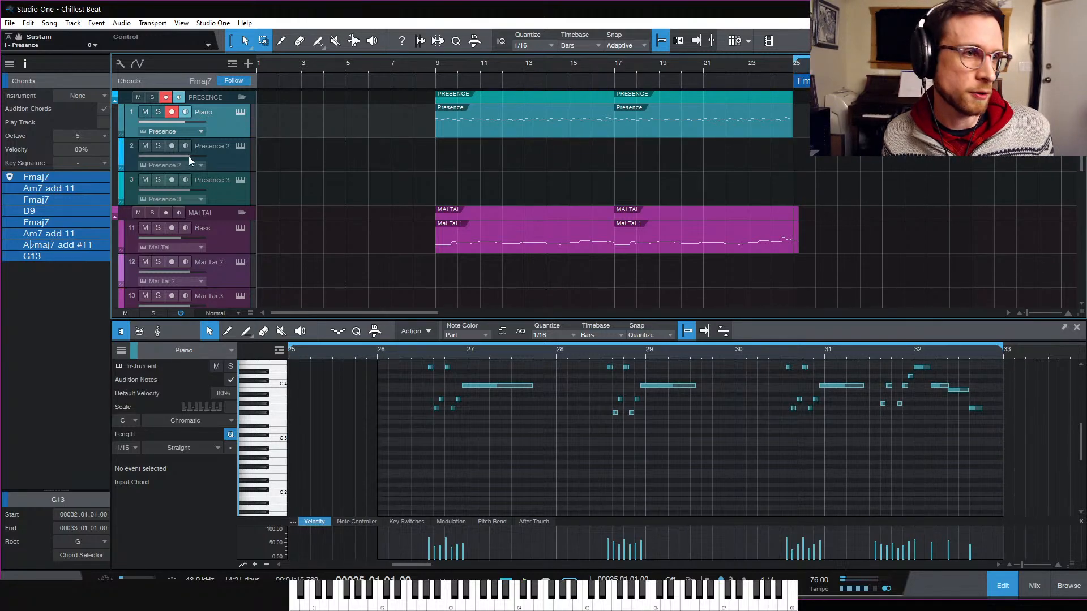
Step: Select the Presence 2 track, open its instrument editor and browse the Organ presets
{"action": "left_click", "coordinate": [233, 158]}
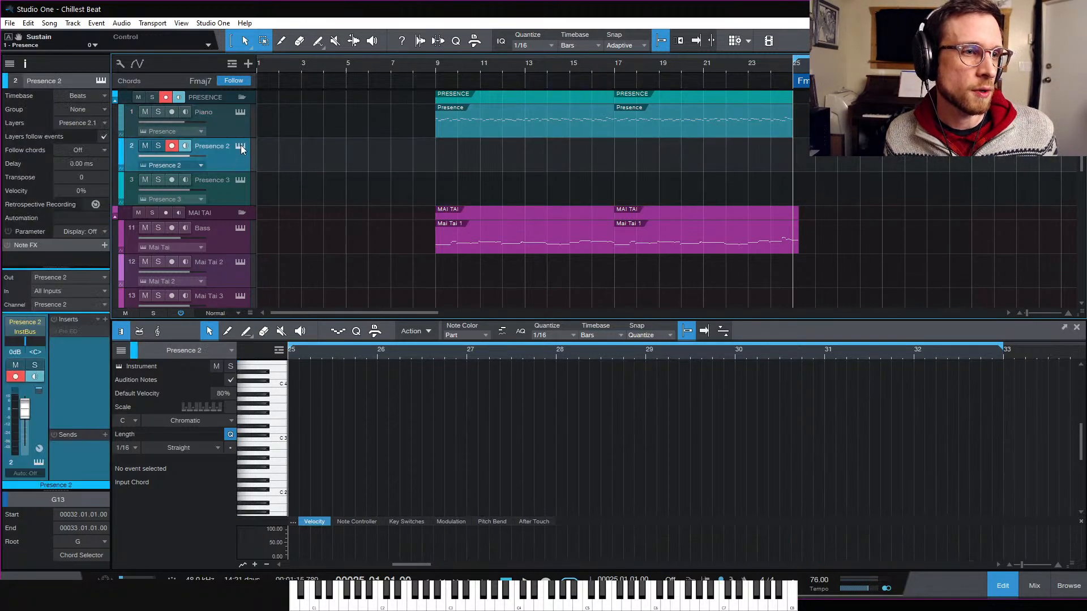
{"action": "left_click", "coordinate": [241, 146]}
{"action": "left_click_drag", "start_coordinate": [869, 204], "coordinate": [459, 119]}
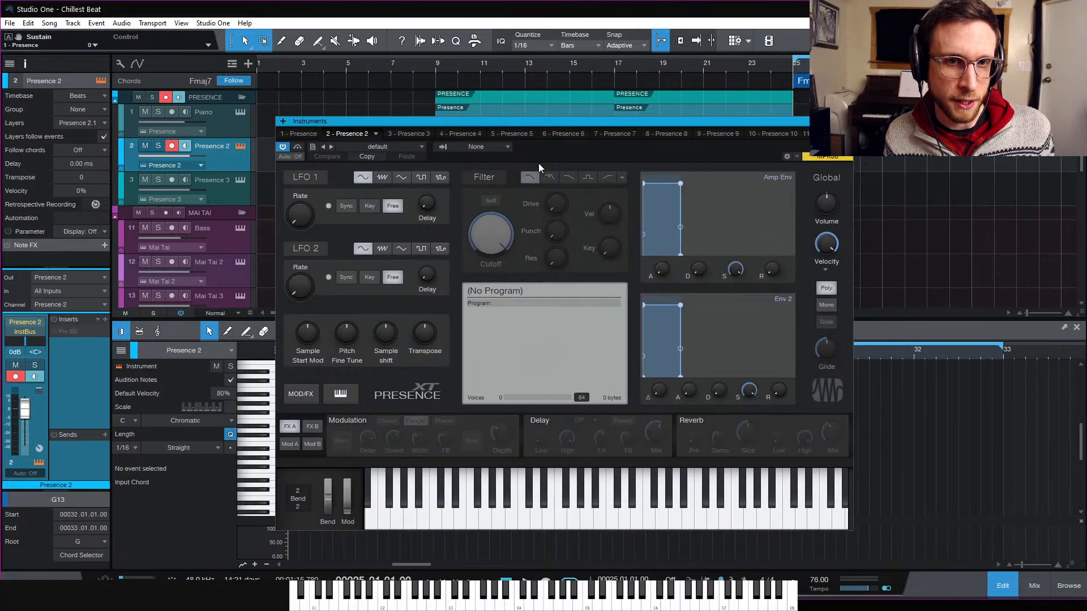
{"action": "left_click", "coordinate": [422, 146]}
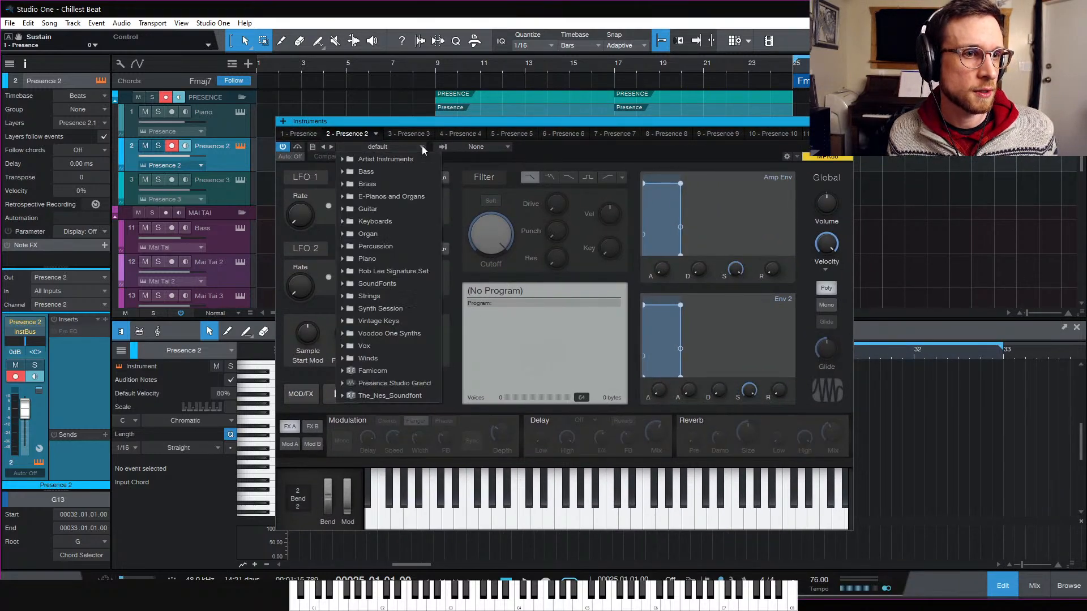
{"action": "left_click", "coordinate": [400, 233]}
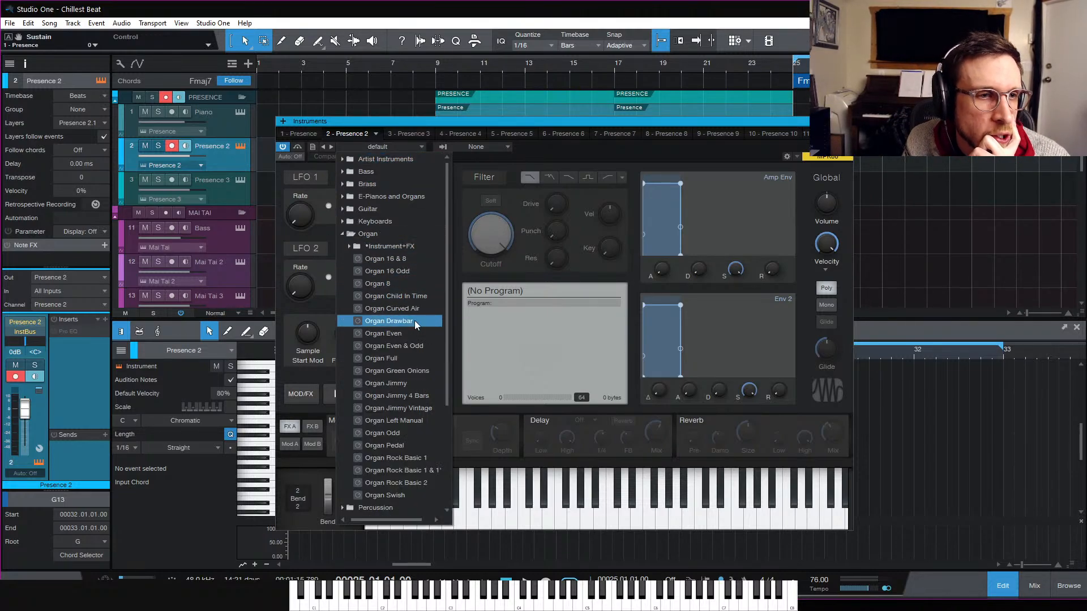
Step: Audition the presets Organ 16 & 8, Organ 16 Odd, Organ 8, Organ Child In Time, Organ Curved Air and Organ Drawbar
{"action": "left_click", "coordinate": [420, 262]}
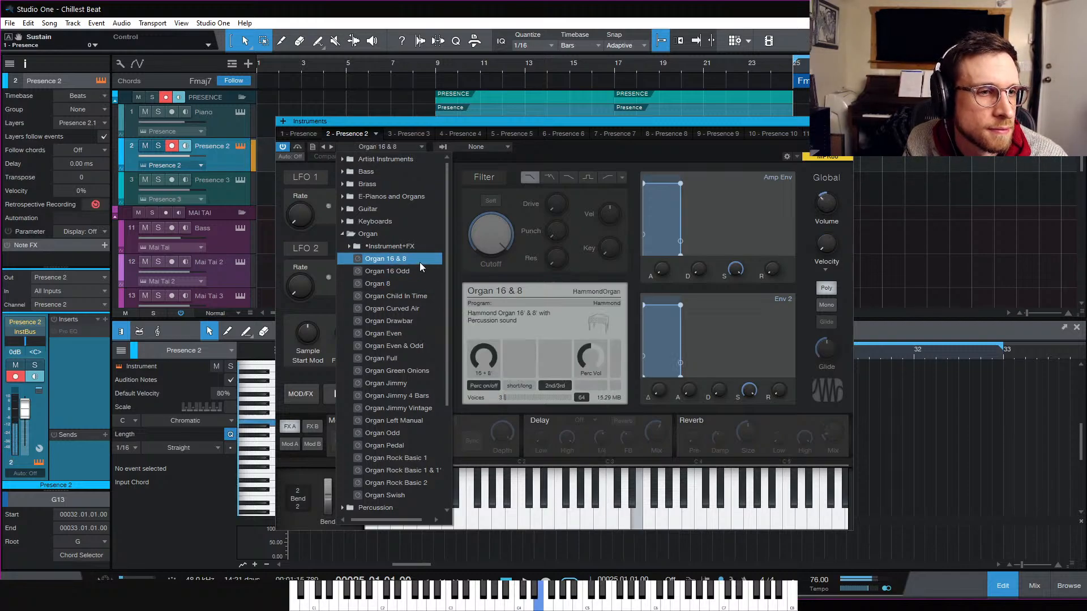
{"action": "left_click", "coordinate": [433, 273]}
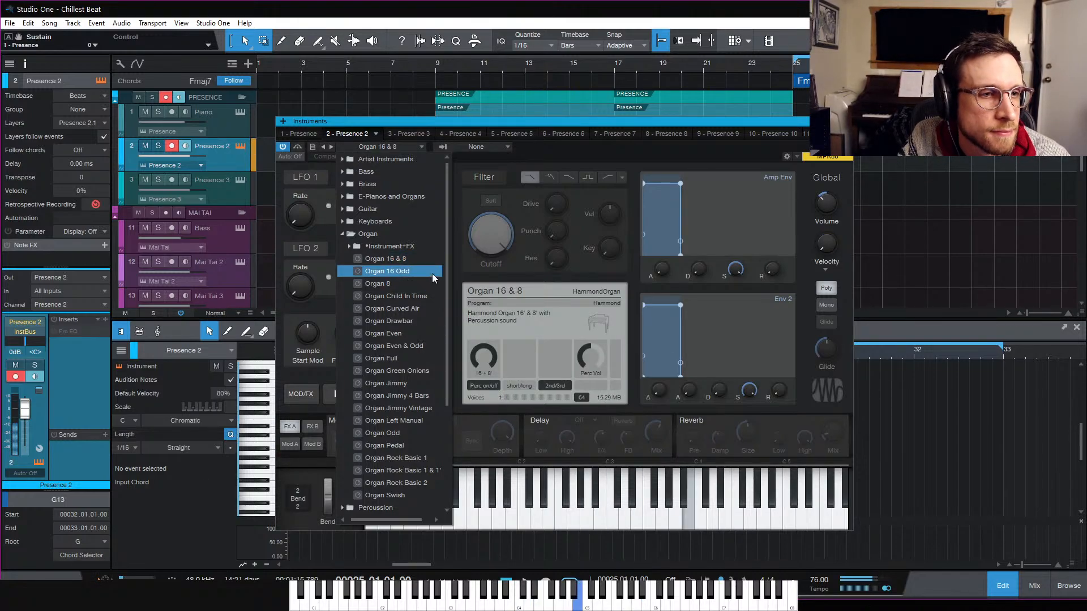
{"action": "left_click", "coordinate": [426, 285]}
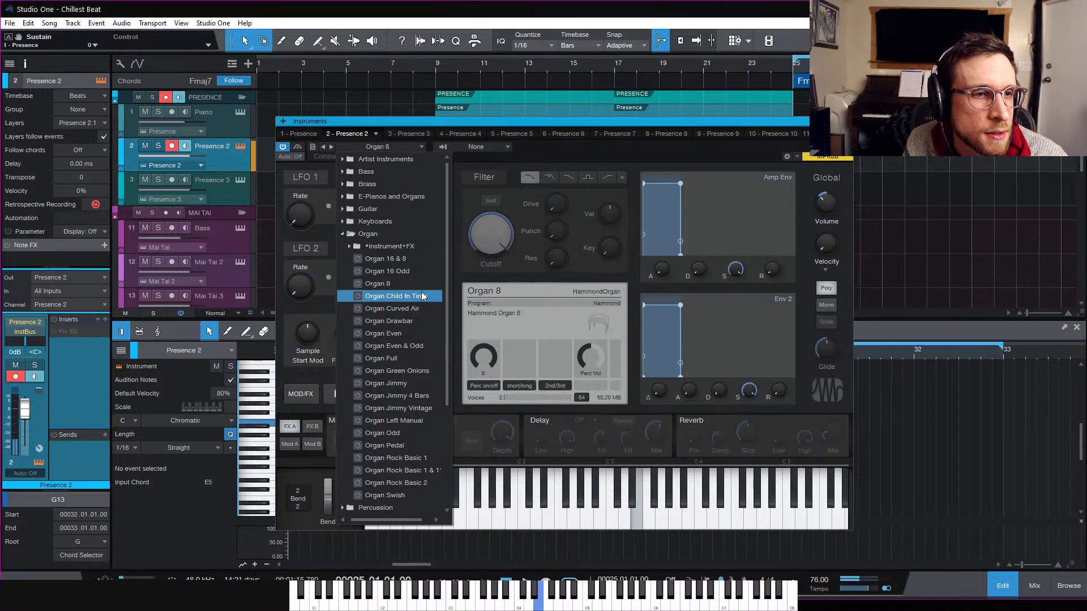
{"action": "left_click", "coordinate": [417, 296]}
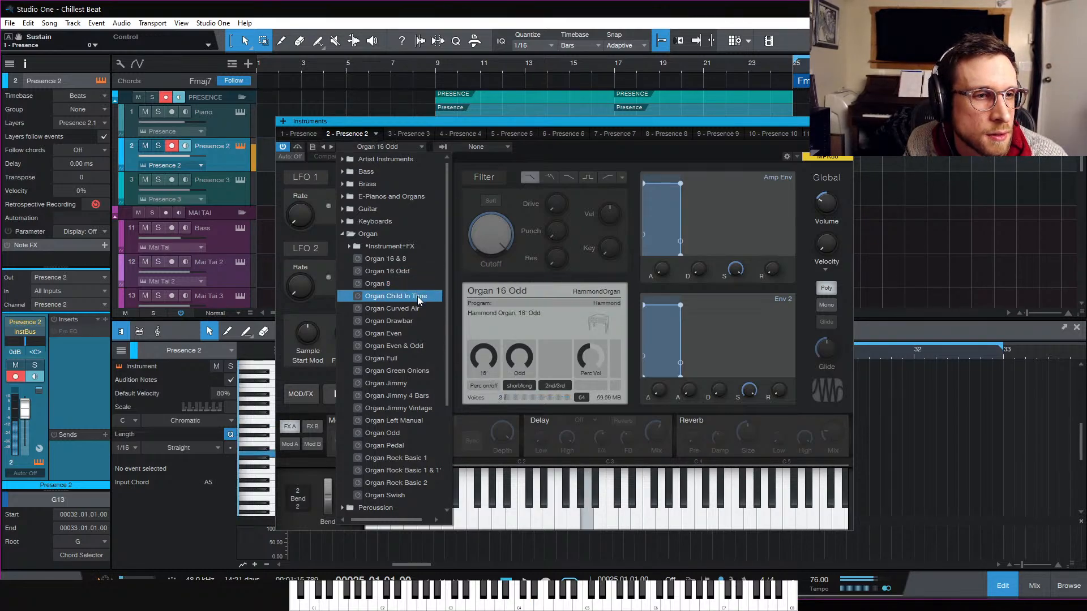
{"action": "left_click", "coordinate": [417, 309]}
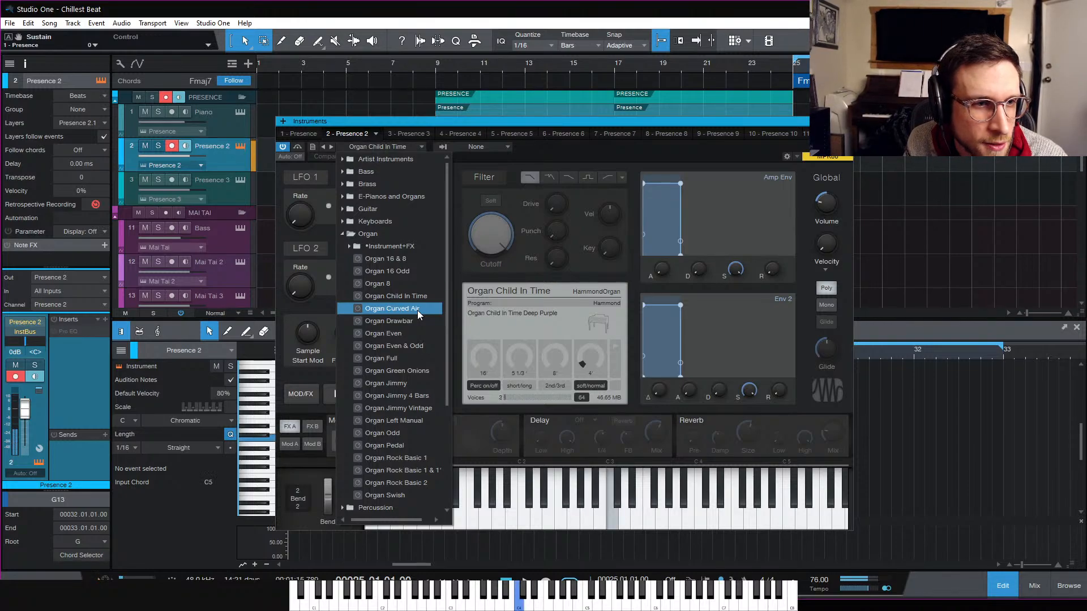
{"action": "left_click", "coordinate": [415, 321]}
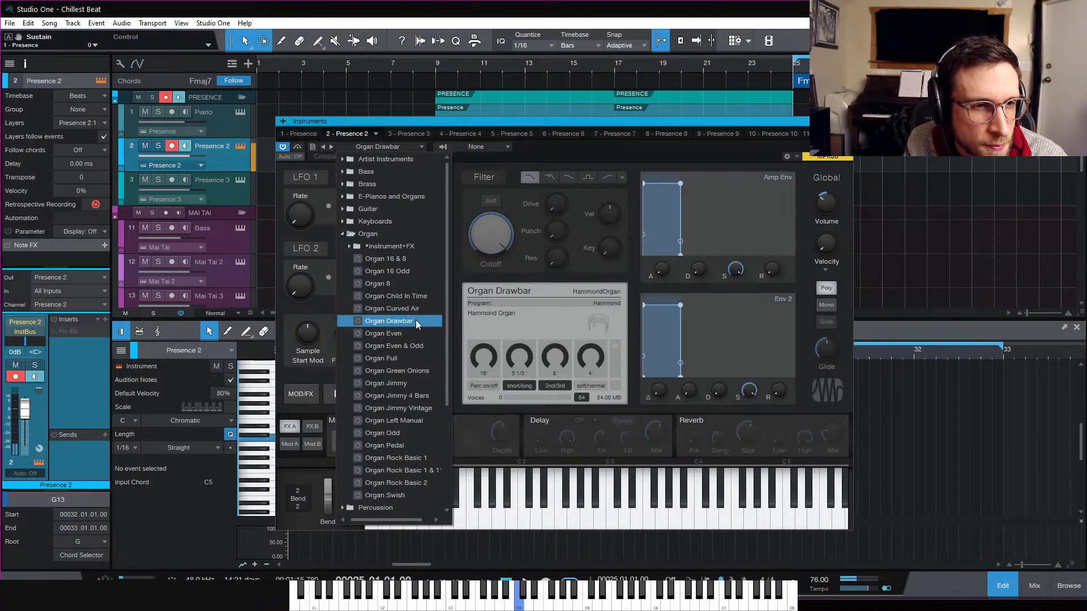
{"action": "left_click", "coordinate": [416, 311]}
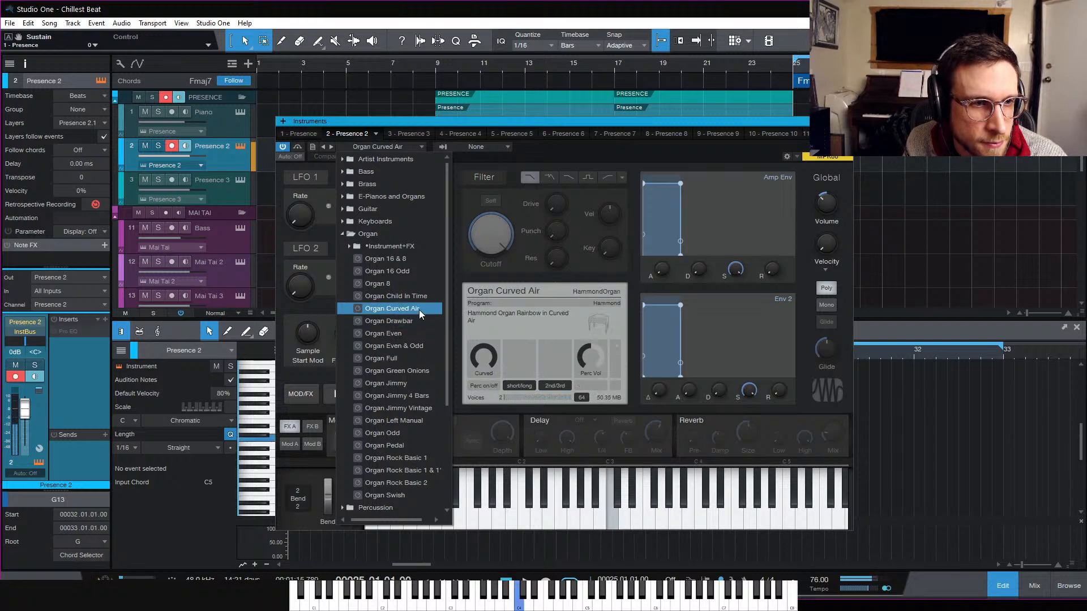
Step: Load the Organ Child In Time preset on Presence 2 and close the instrument editor
{"action": "left_click", "coordinate": [420, 298]}
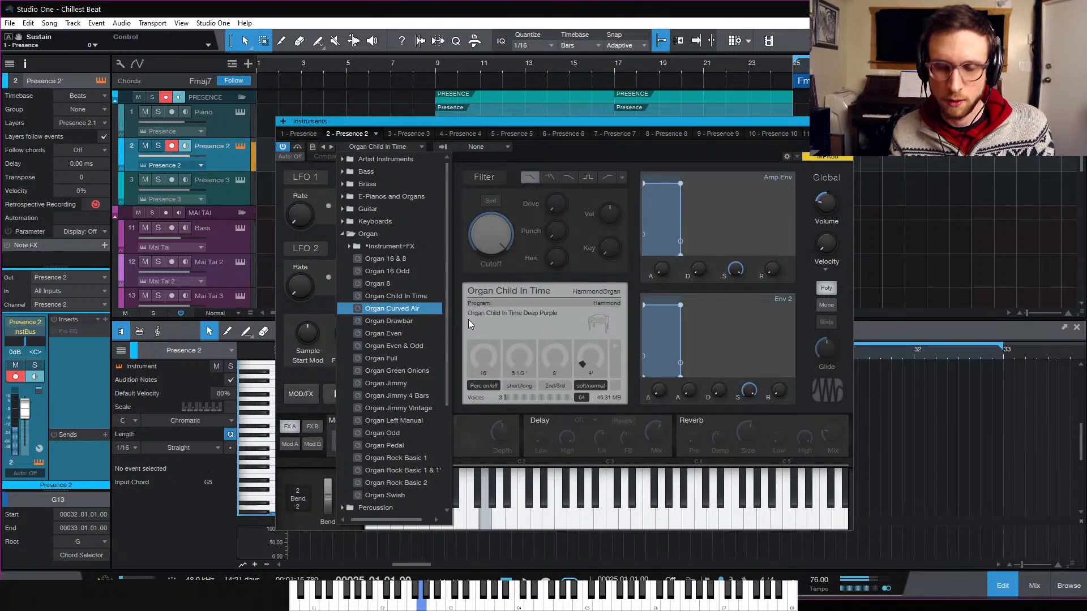
{"action": "left_click", "coordinate": [626, 269]}
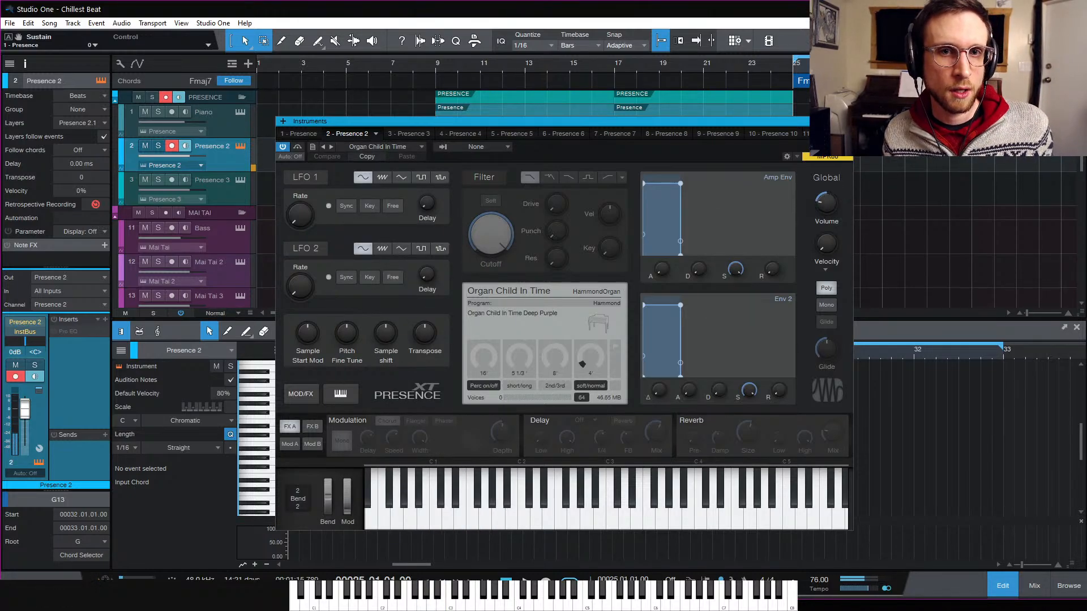
{"action": "left_click", "coordinate": [847, 121]}
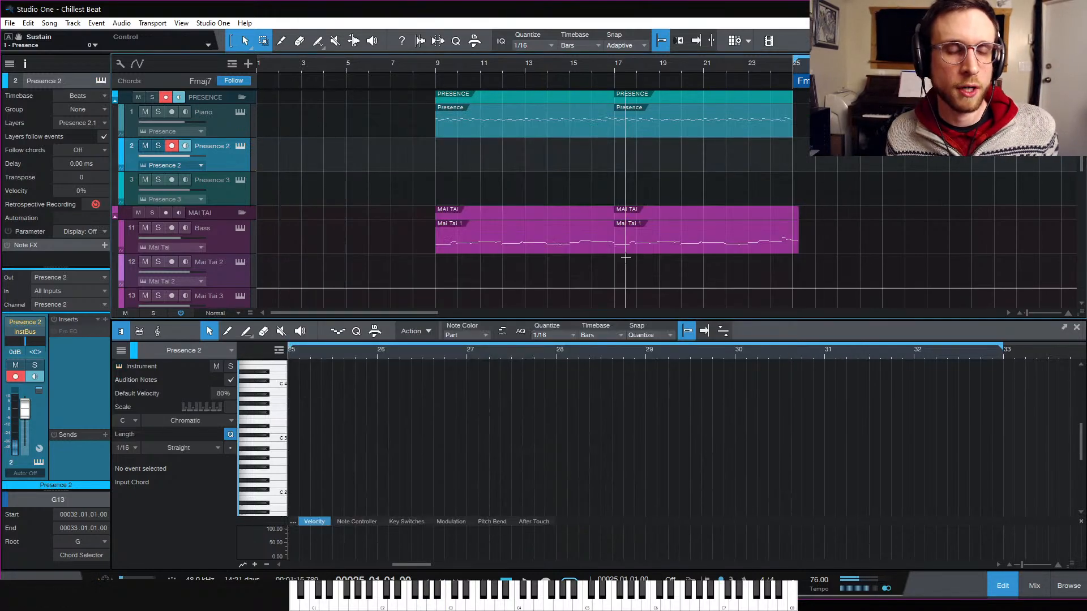
{"action": "left_click", "coordinate": [106, 436]}
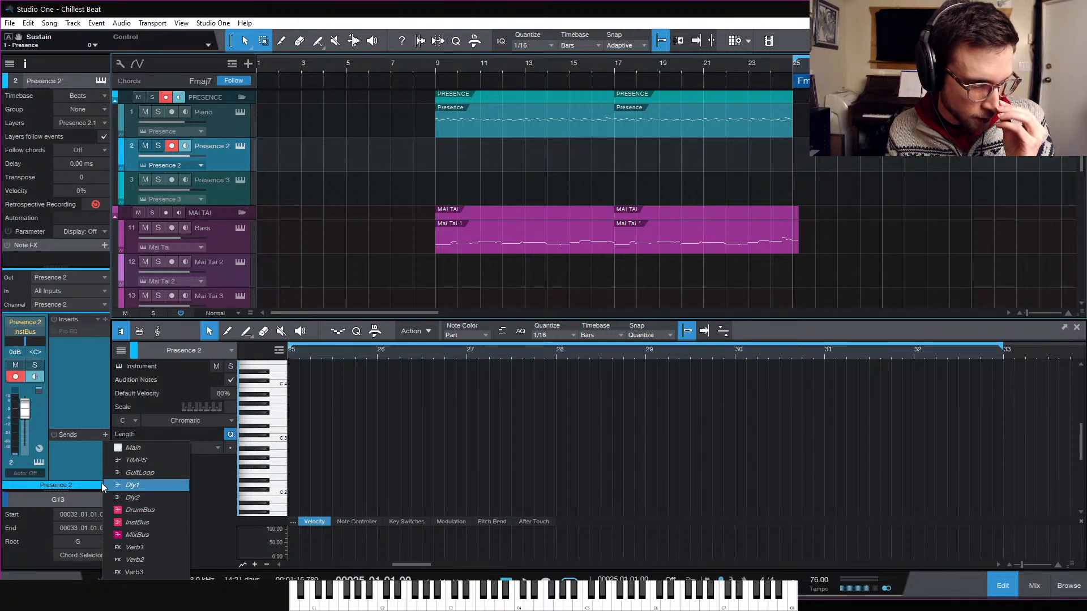
{"action": "left_click", "coordinate": [91, 445]}
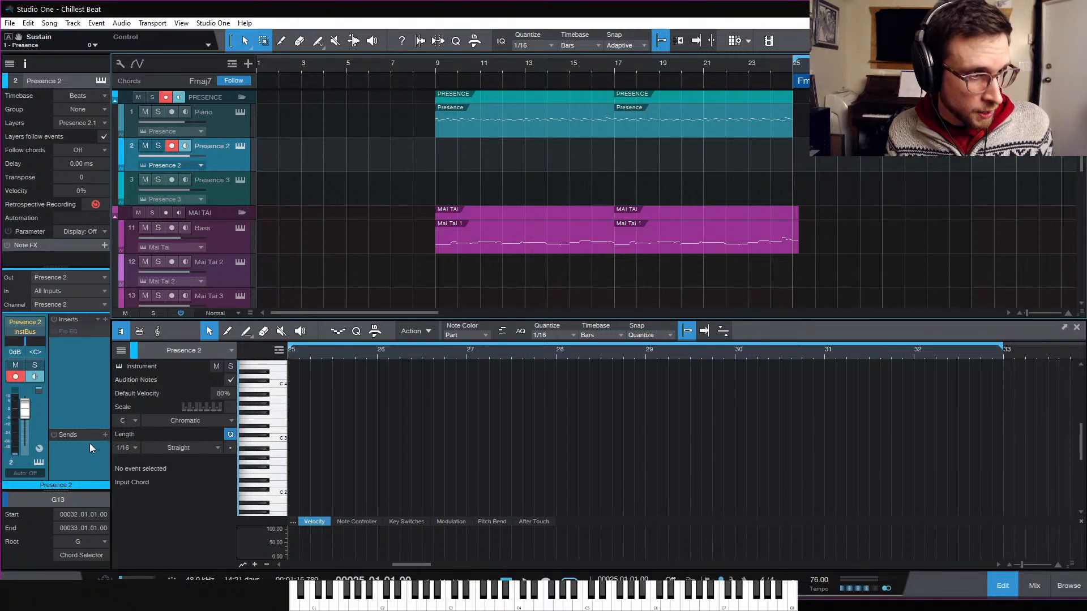
{"action": "right_click", "coordinate": [79, 331]}
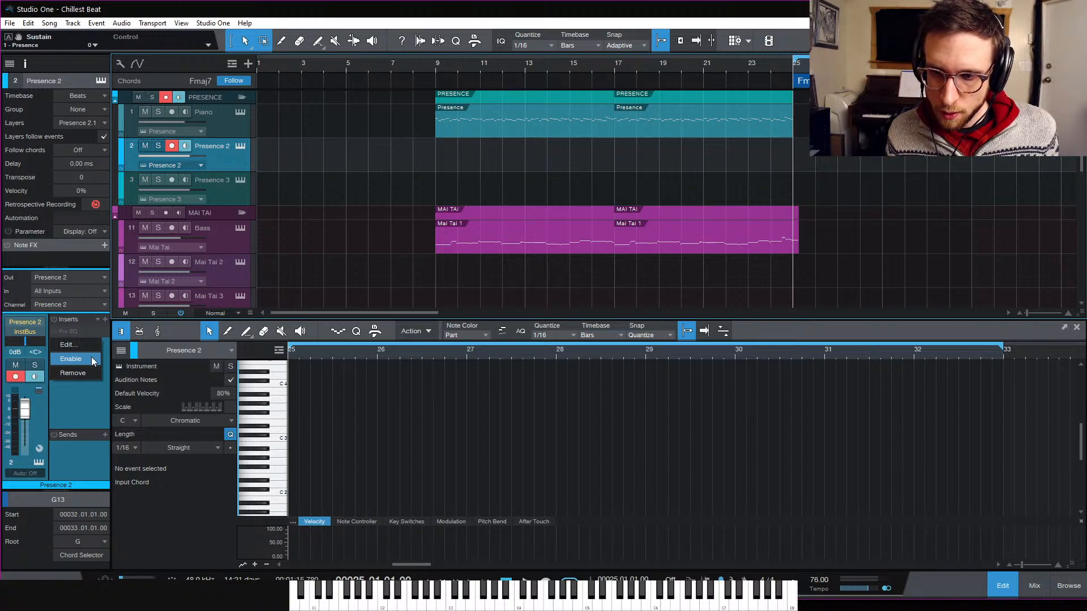
{"action": "left_click", "coordinate": [86, 402]}
Step: Add a Room Reverb insert to the Presence 2 channel
{"action": "left_click", "coordinate": [104, 321]}
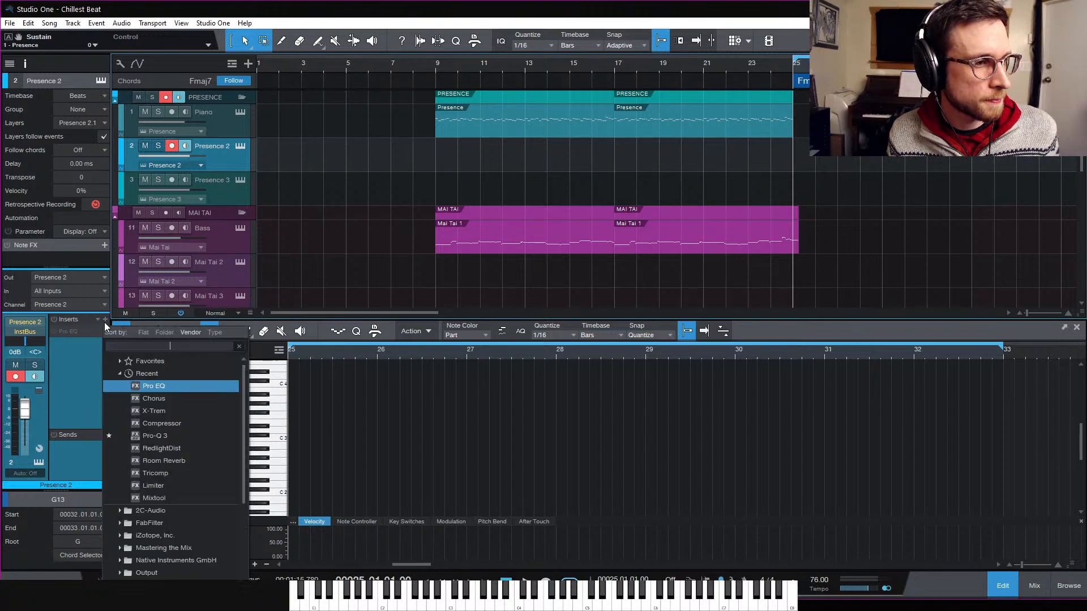
{"action": "scroll", "coordinate": [186, 584], "scroll_direction": "down", "scroll_amount": 1}
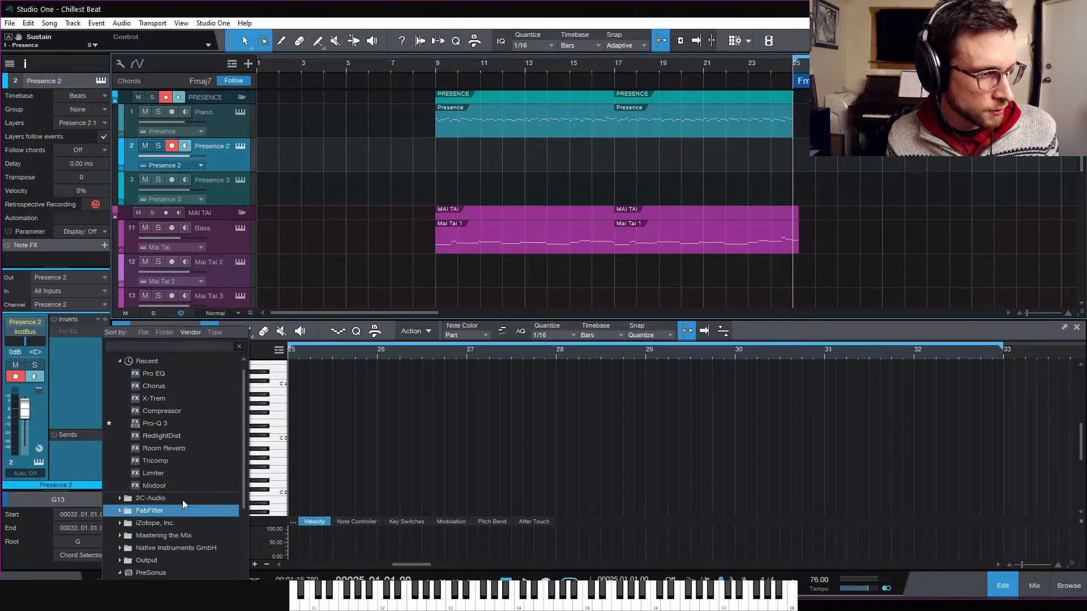
{"action": "left_click", "coordinate": [186, 446]}
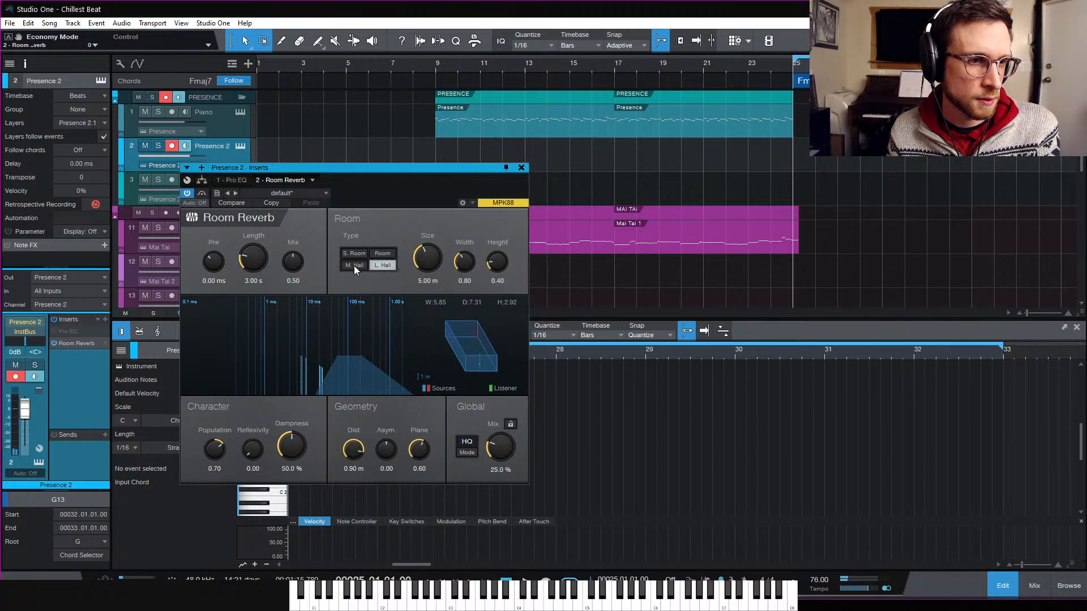
Step: Configure the Room Reverb with the Room type, size 2.57 m, length -900 ms and global mix 42.1 %
{"action": "left_click", "coordinate": [382, 254]}
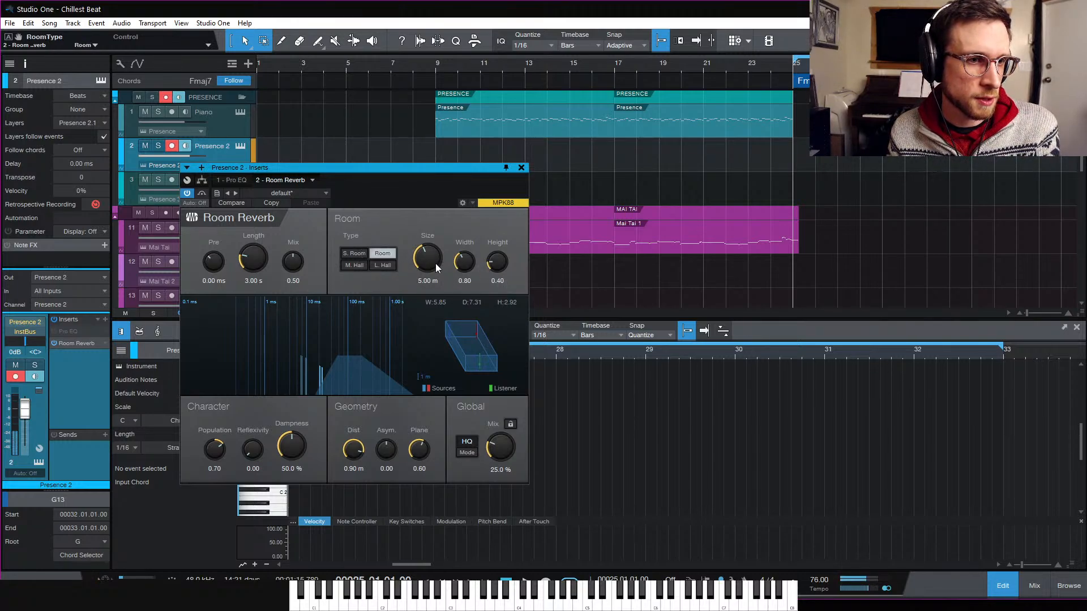
{"action": "left_click_drag", "start_coordinate": [436, 264], "coordinate": [427, 279]}
{"action": "left_click_drag", "start_coordinate": [264, 265], "coordinate": [255, 277]}
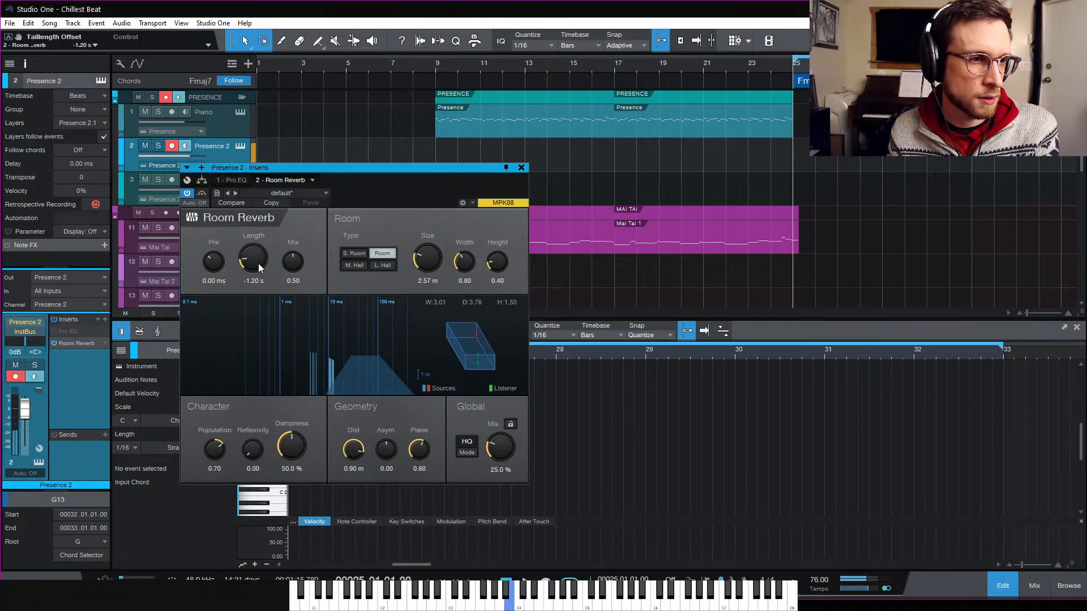
{"action": "left_click_drag", "start_coordinate": [247, 260], "coordinate": [248, 259]}
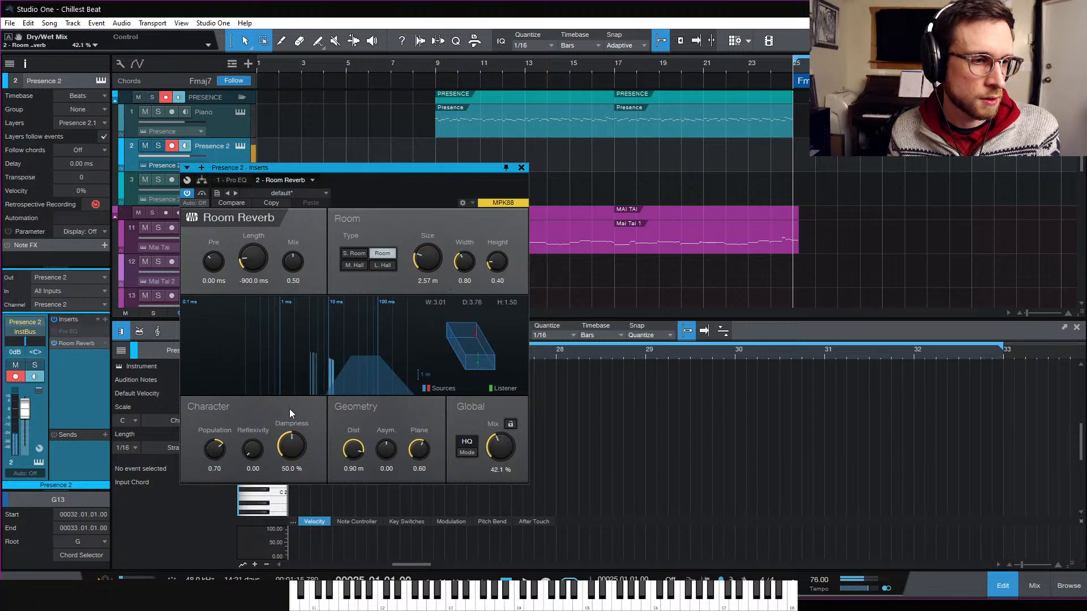
{"action": "left_click", "coordinate": [521, 168]}
Step: Add a send from Presence 2 to Verb1 and set its level to -2.9 dB
{"action": "left_click", "coordinate": [105, 435]}
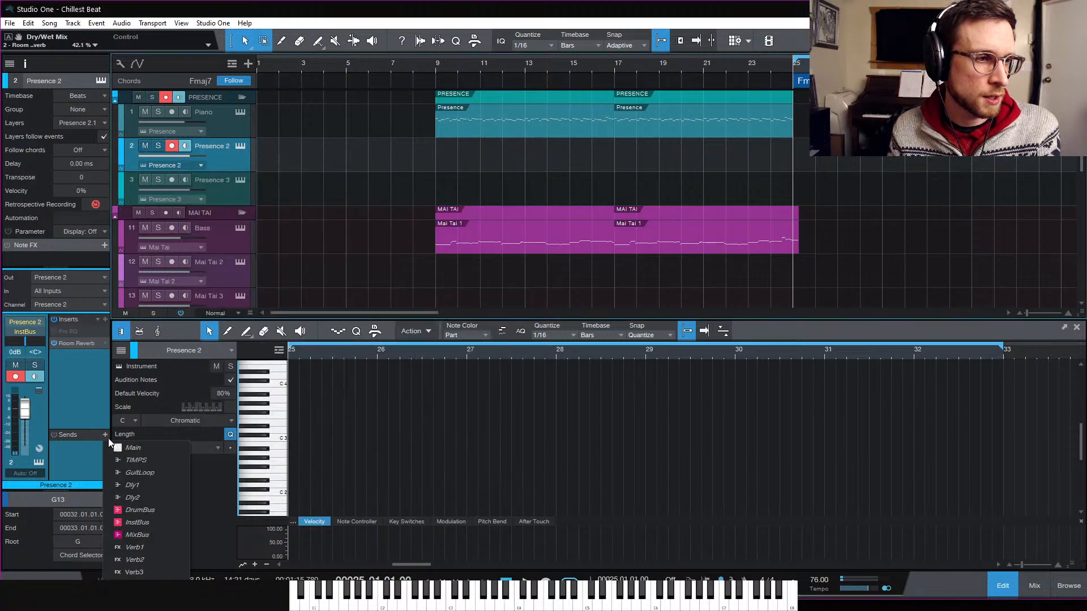
{"action": "left_click", "coordinate": [158, 552]}
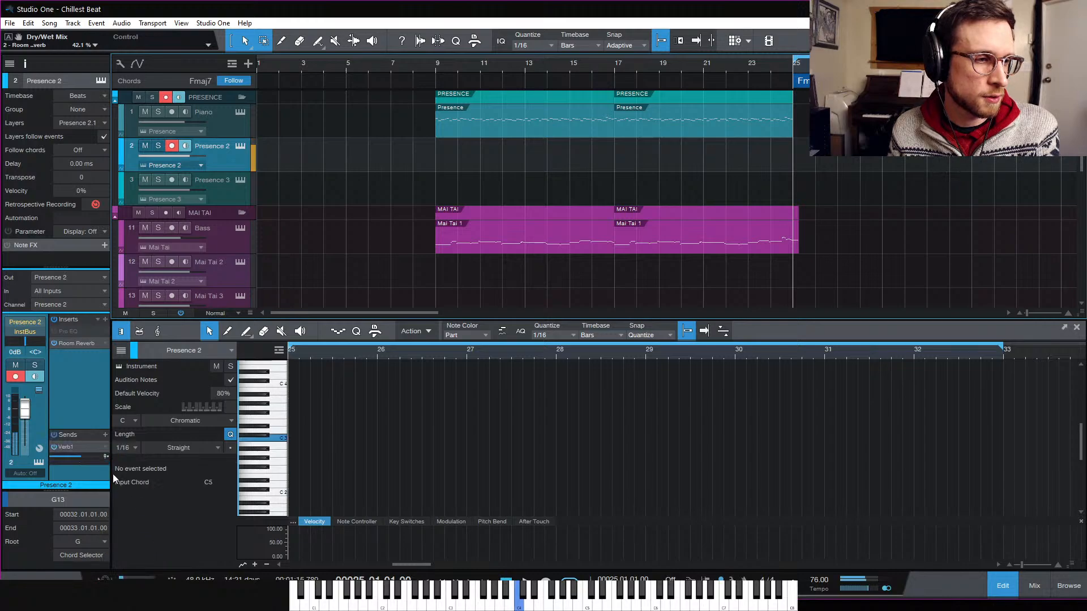
{"action": "mouse_move", "coordinate": [83, 457]}
{"action": "mouse_move", "coordinate": [84, 458]}
{"action": "left_mouse_down"}
{"action": "mouse_move", "coordinate": [97, 461]}
{"action": "mouse_move", "coordinate": [87, 466]}
{"action": "left_mouse_up"}
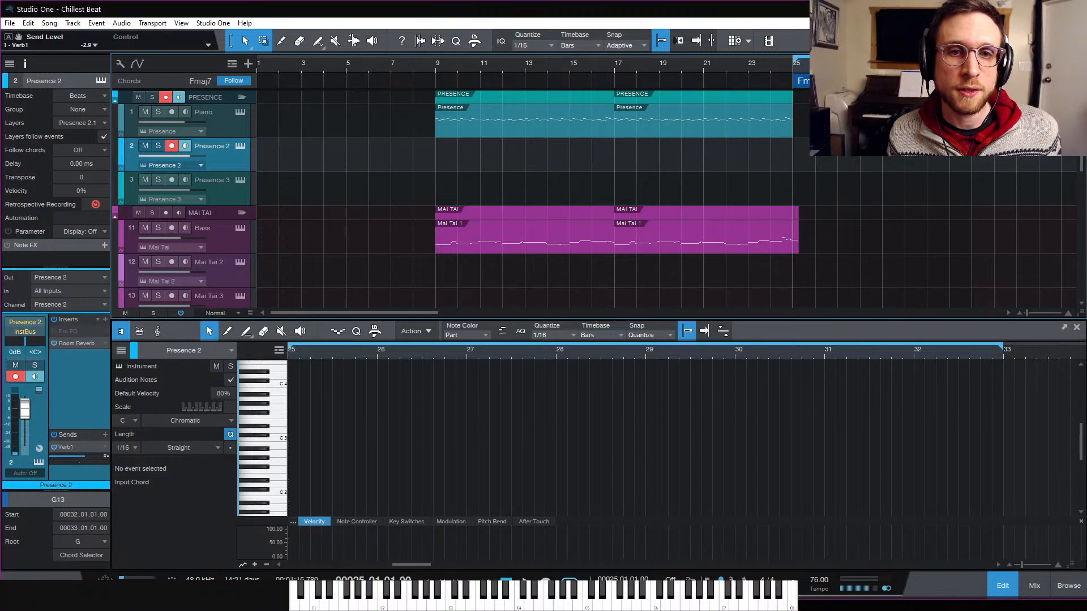
Step: Move the melody part spanning bars 26 to 33 from the Piano track to Presence 2 and audition it
{"action": "left_click_drag", "start_coordinate": [872, 121], "coordinate": [872, 150]}
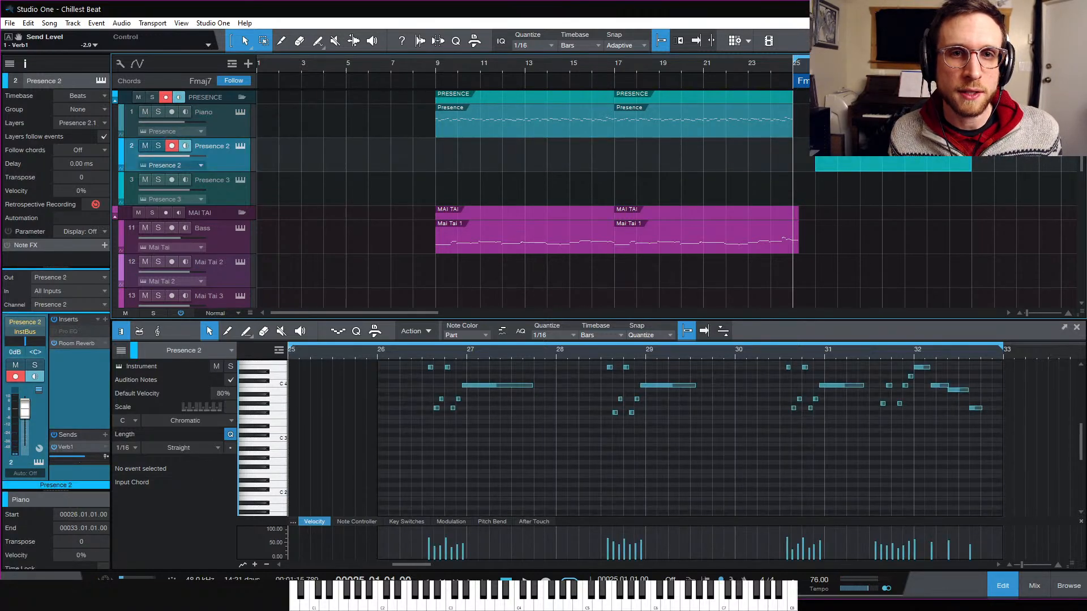
{"action": "key", "text": "space"}
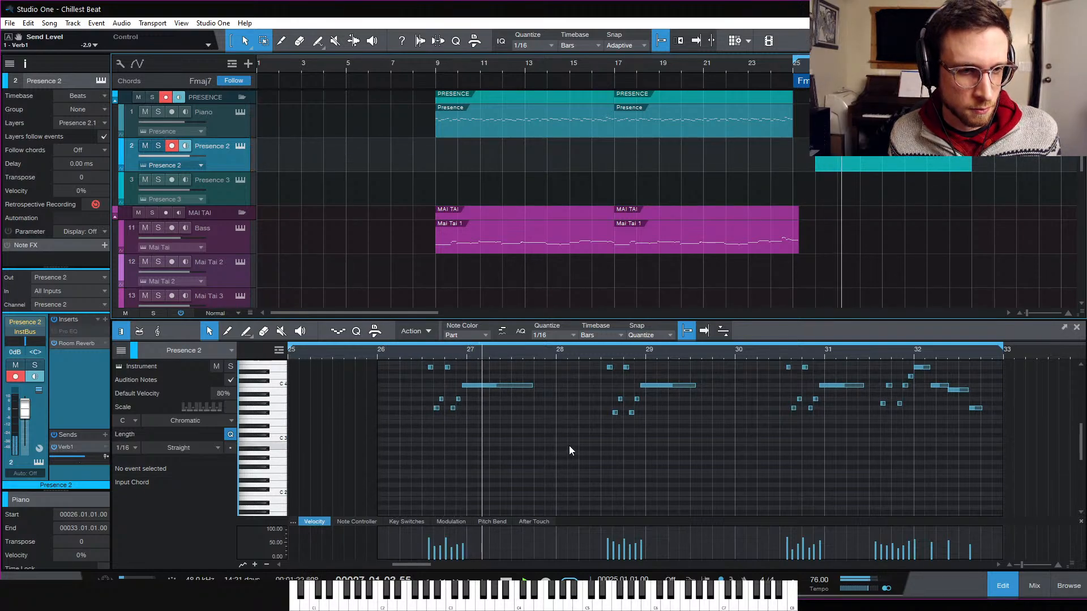
{"action": "key", "text": "space"}
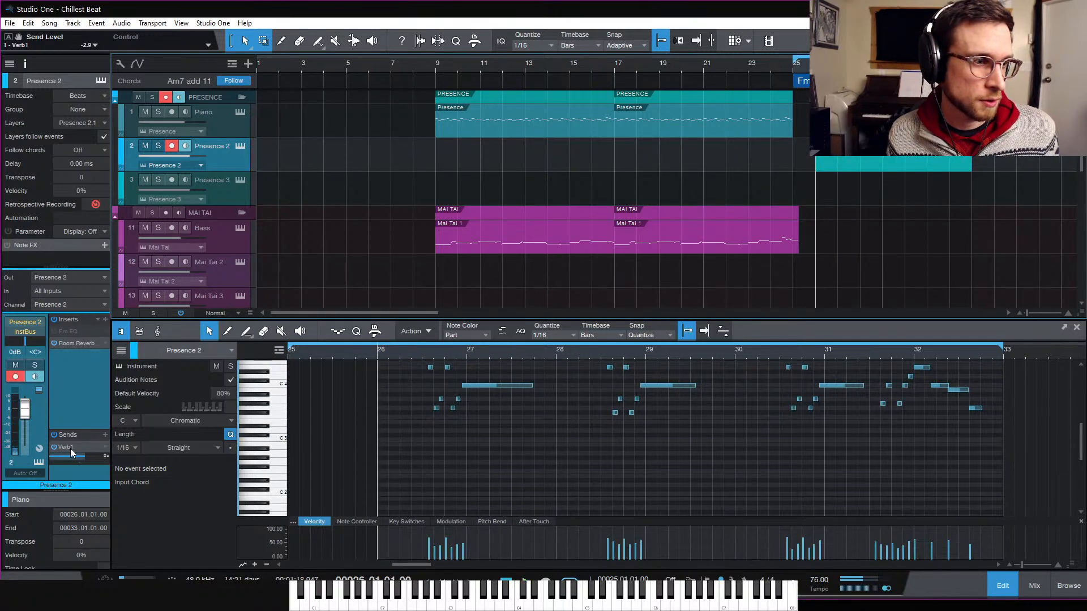
Step: During playback, pan the Presence 2 channel to L82 and lower its volume to -6.5 dB
{"action": "left_click_drag", "start_coordinate": [28, 342], "coordinate": [23, 352]}
{"action": "key", "text": "space"}
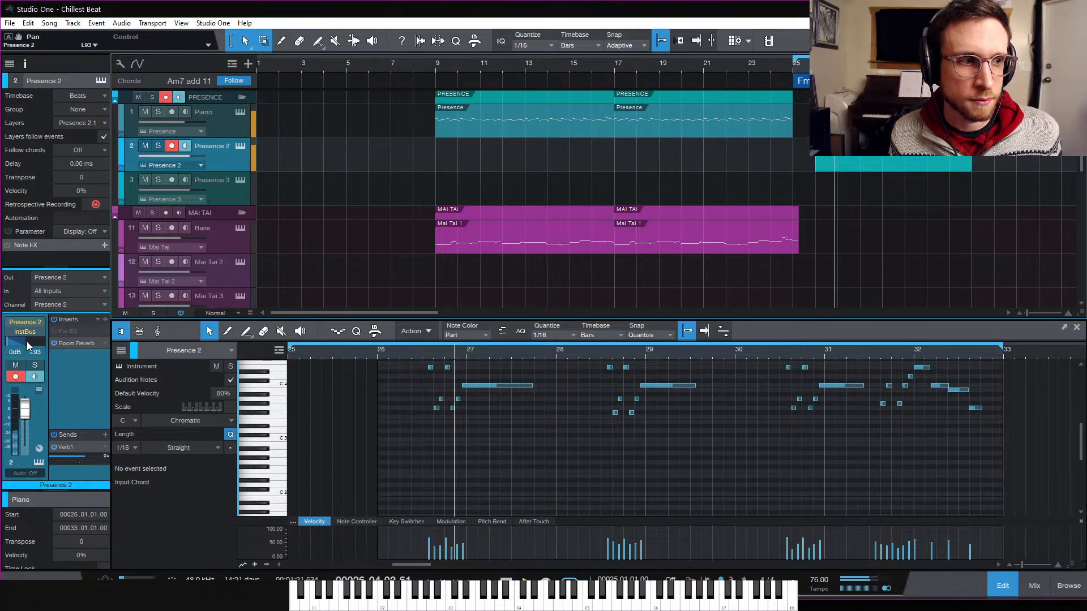
{"action": "left_click_drag", "start_coordinate": [11, 344], "coordinate": [13, 346]}
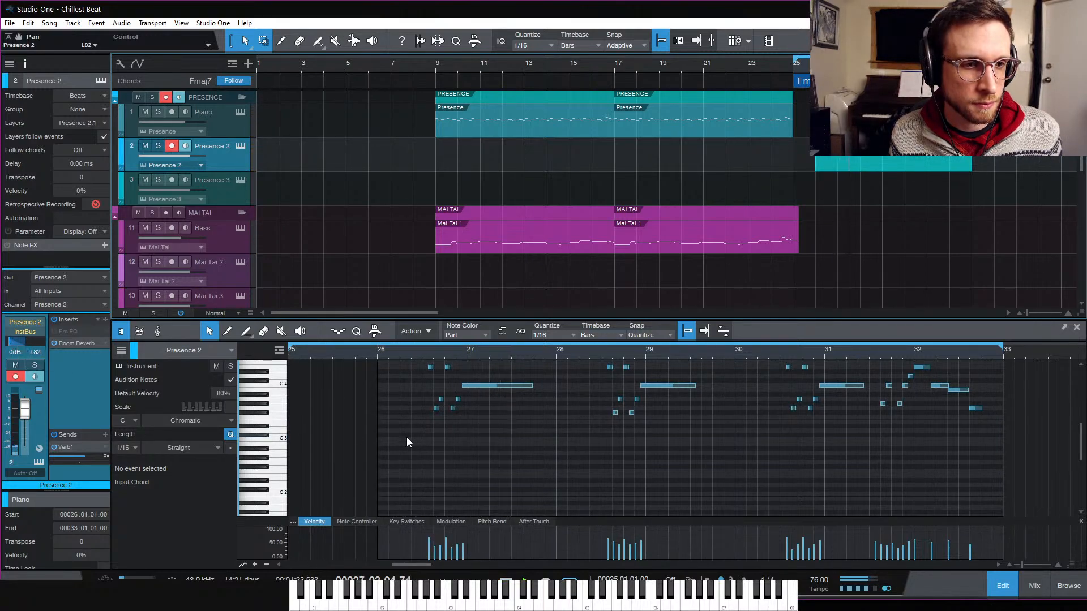
{"action": "left_click_drag", "start_coordinate": [25, 409], "coordinate": [25, 419]}
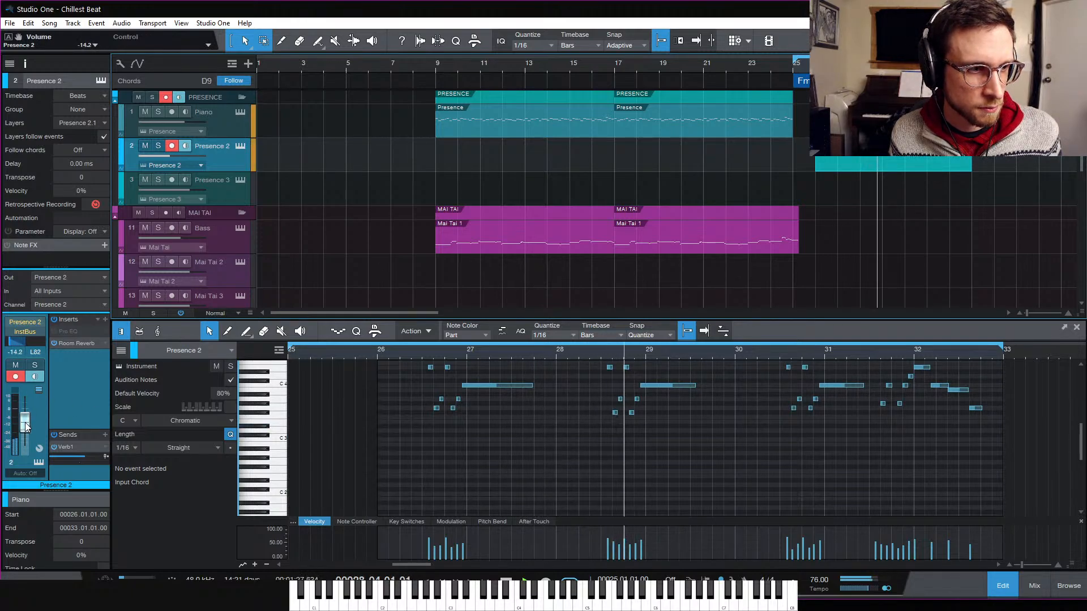
{"action": "left_click_drag", "start_coordinate": [26, 417], "coordinate": [27, 416]}
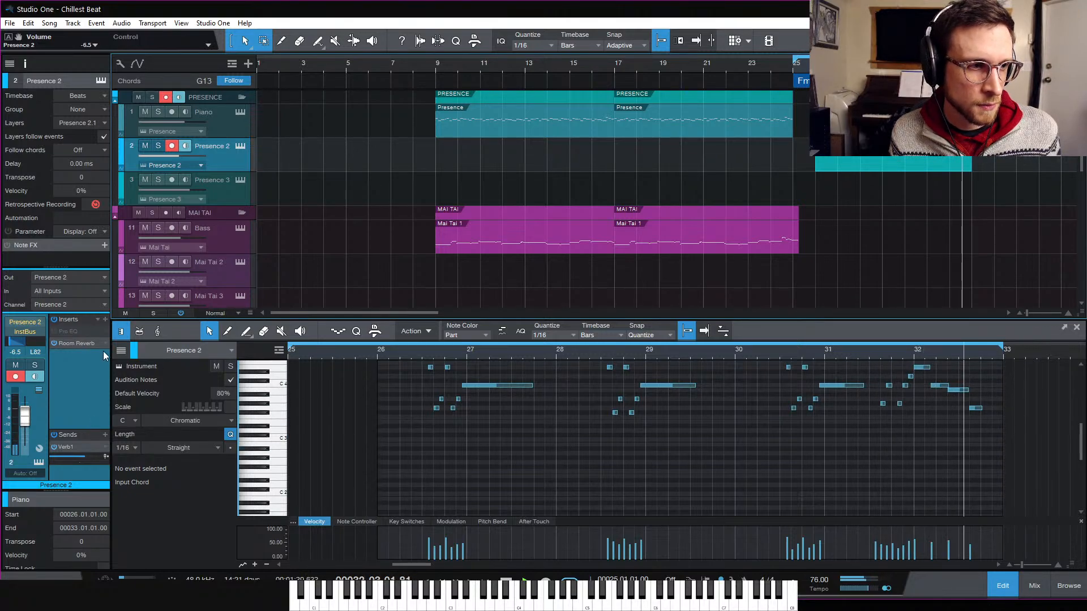
Step: Raise the global mix of Presence 2's Room Reverb to 52.1 %
{"action": "left_click", "coordinate": [79, 343]}
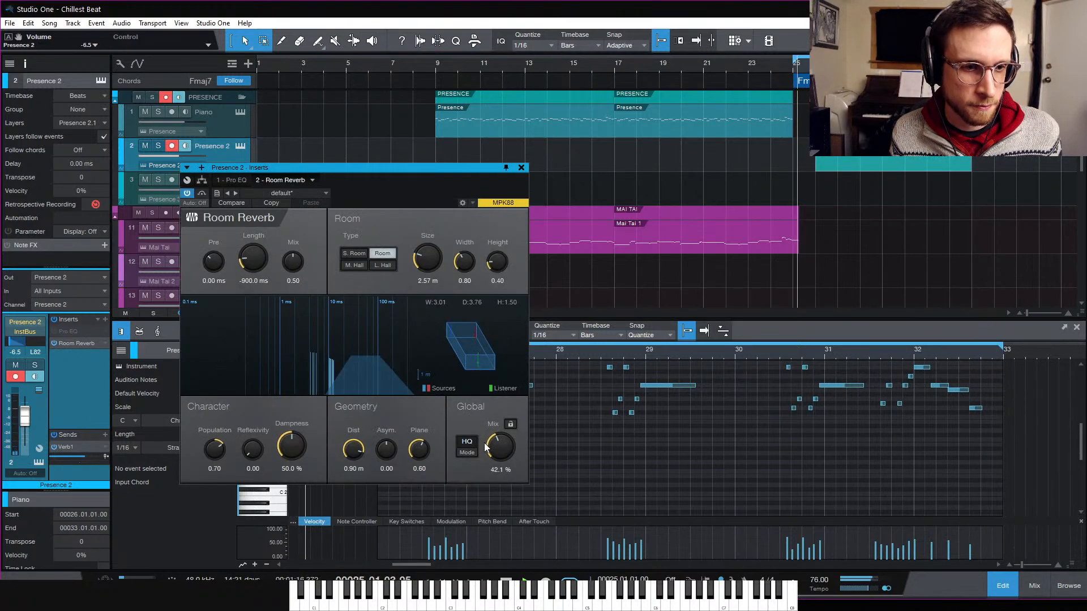
{"action": "left_click_drag", "start_coordinate": [495, 444], "coordinate": [495, 438]}
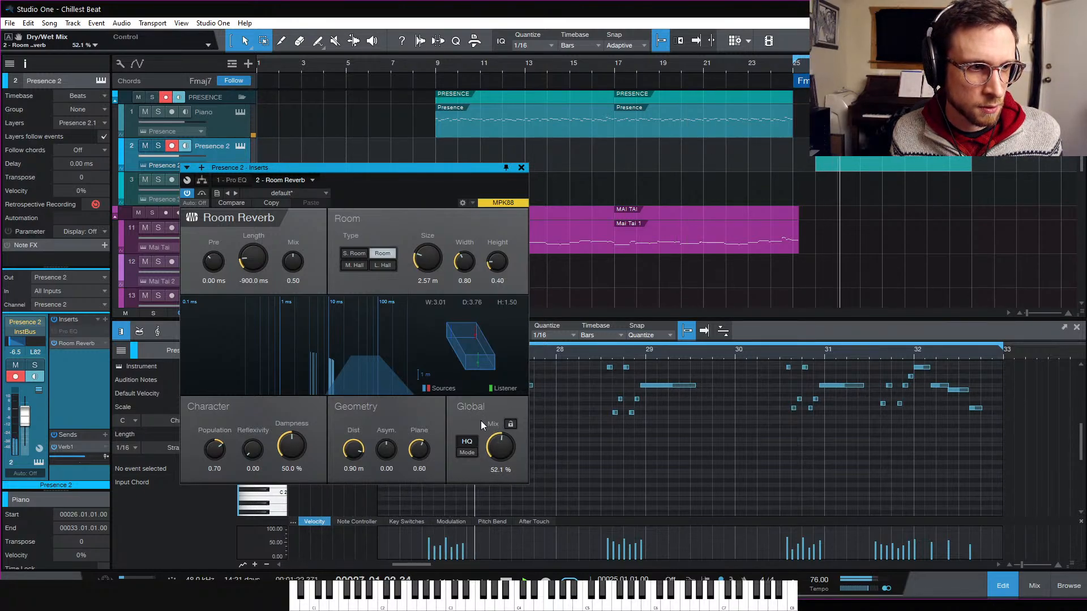
{"action": "left_click", "coordinate": [520, 168]}
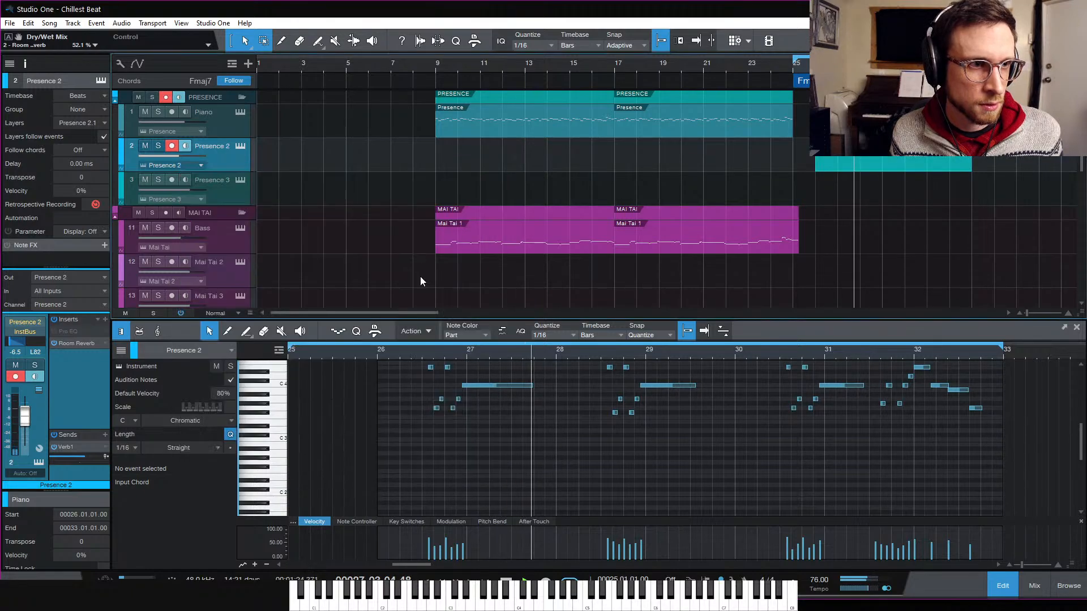
Step: Solo the Presence 2 track and open its organ instrument for editing
{"action": "left_click", "coordinate": [158, 147]}
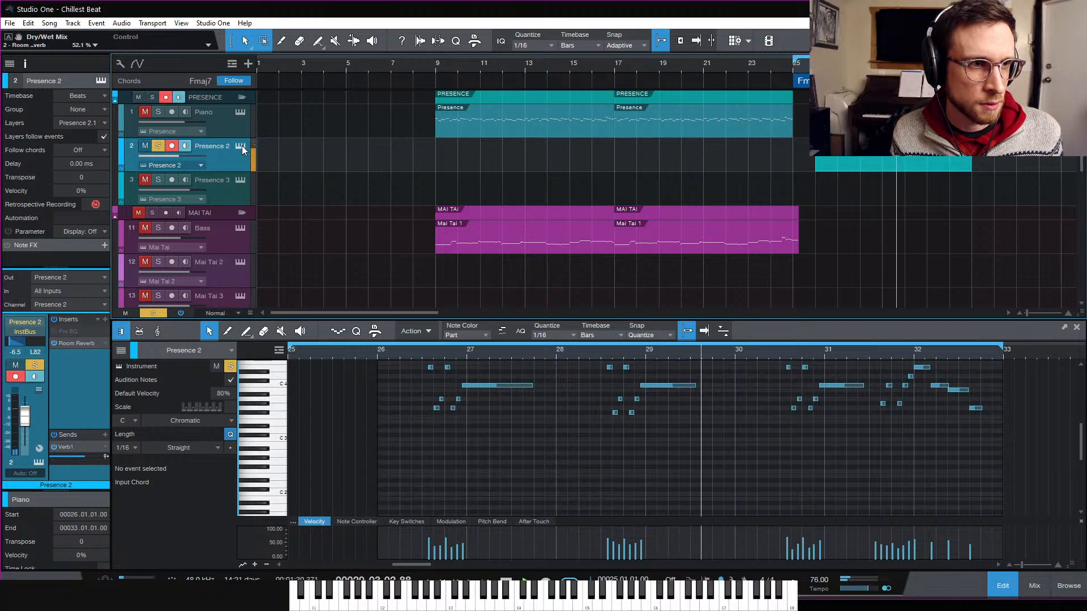
{"action": "left_click", "coordinate": [242, 147]}
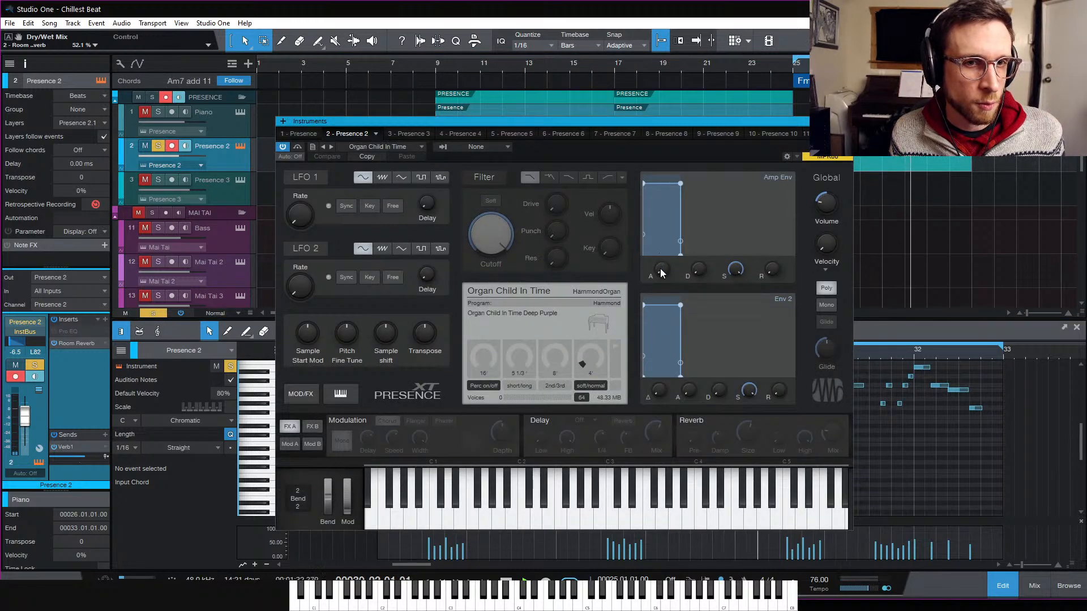
Step: Try a slow 1.866 s attack on the organ's amp envelope, and return the attack to 0 s
{"action": "mouse_move", "coordinate": [661, 270]}
{"action": "left_click_drag", "start_coordinate": [661, 271], "coordinate": [678, 216]}
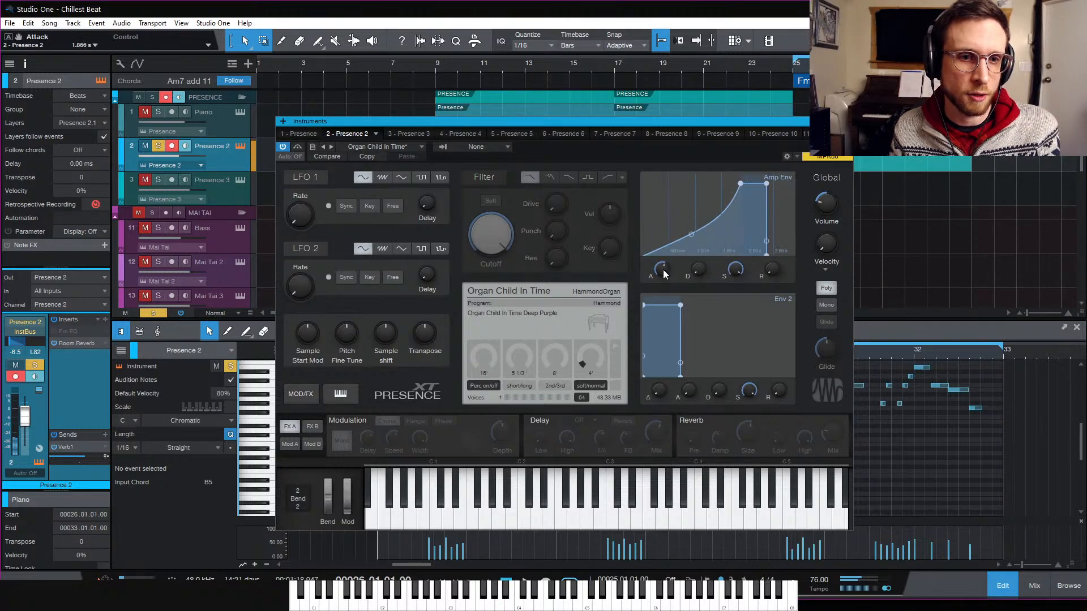
{"action": "mouse_move", "coordinate": [664, 274]}
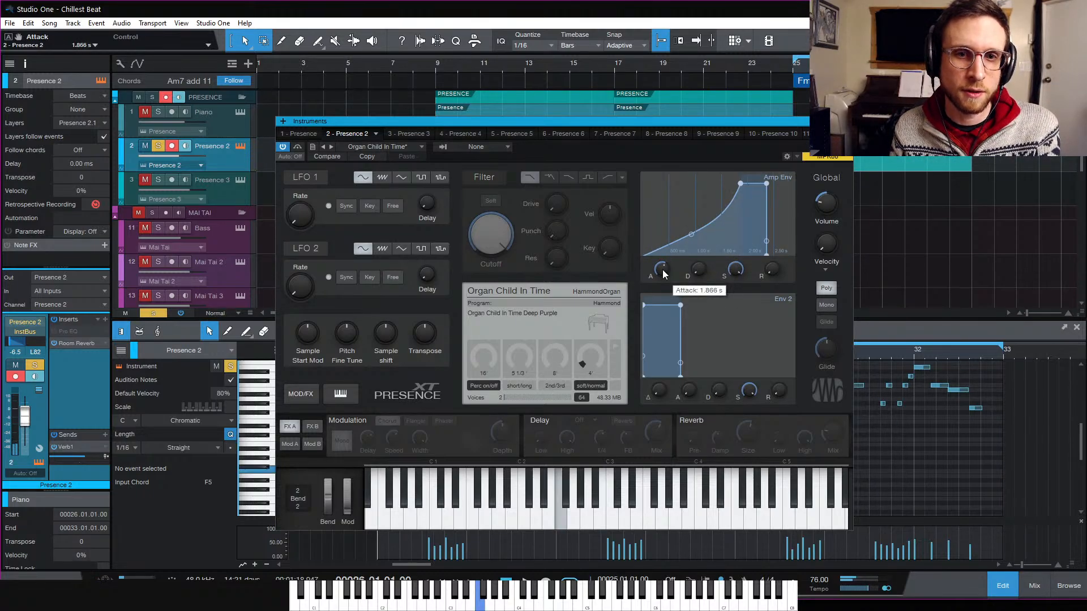
{"action": "left_click_drag", "start_coordinate": [664, 274], "coordinate": [656, 334]}
{"action": "mouse_move", "coordinate": [660, 275]}
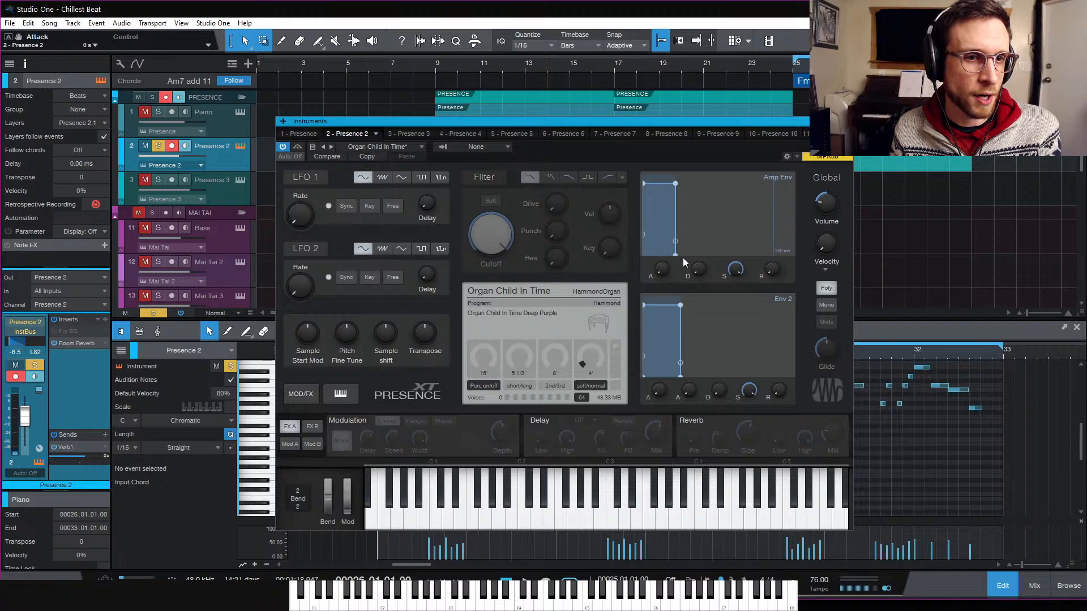
{"action": "left_click_drag", "start_coordinate": [683, 252], "coordinate": [690, 309]}
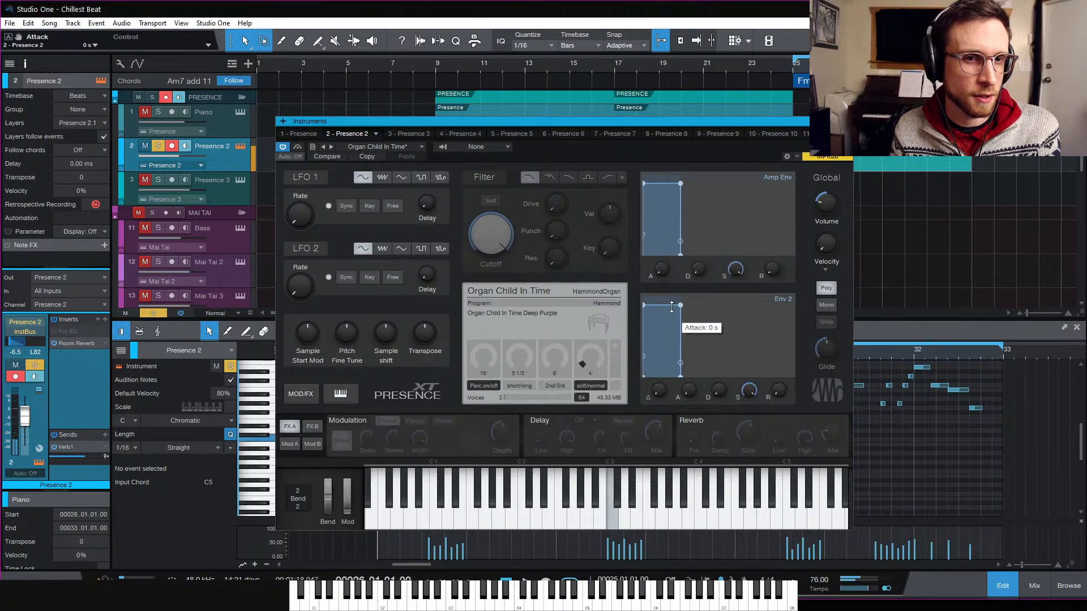
Step: Enable the organ's filter and lower its cutoff to 7.35 kHz
{"action": "left_click", "coordinate": [490, 179]}
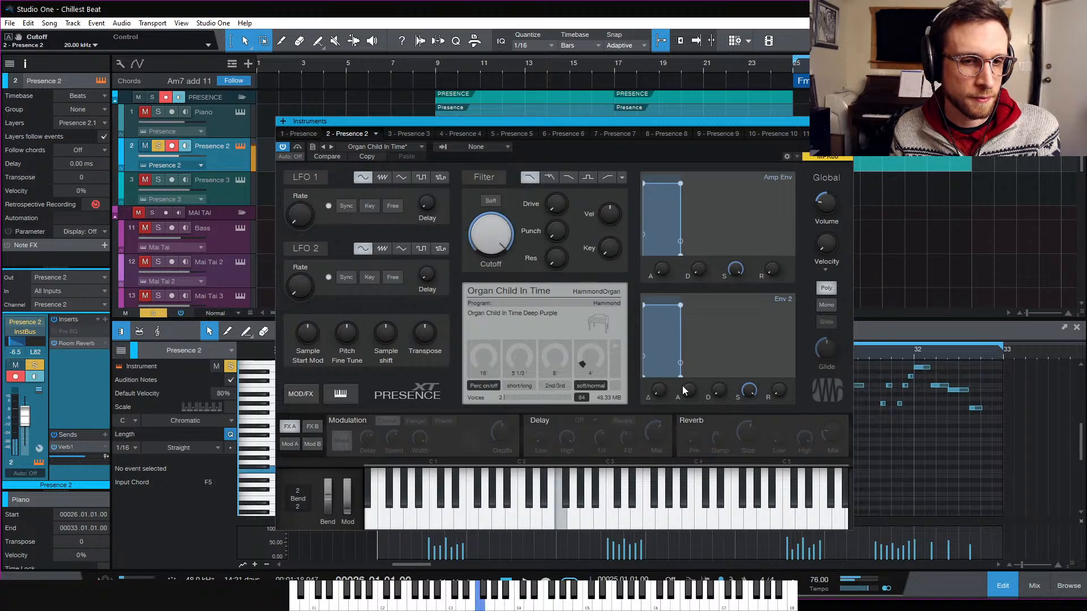
{"action": "left_click_drag", "start_coordinate": [491, 235], "coordinate": [495, 252]}
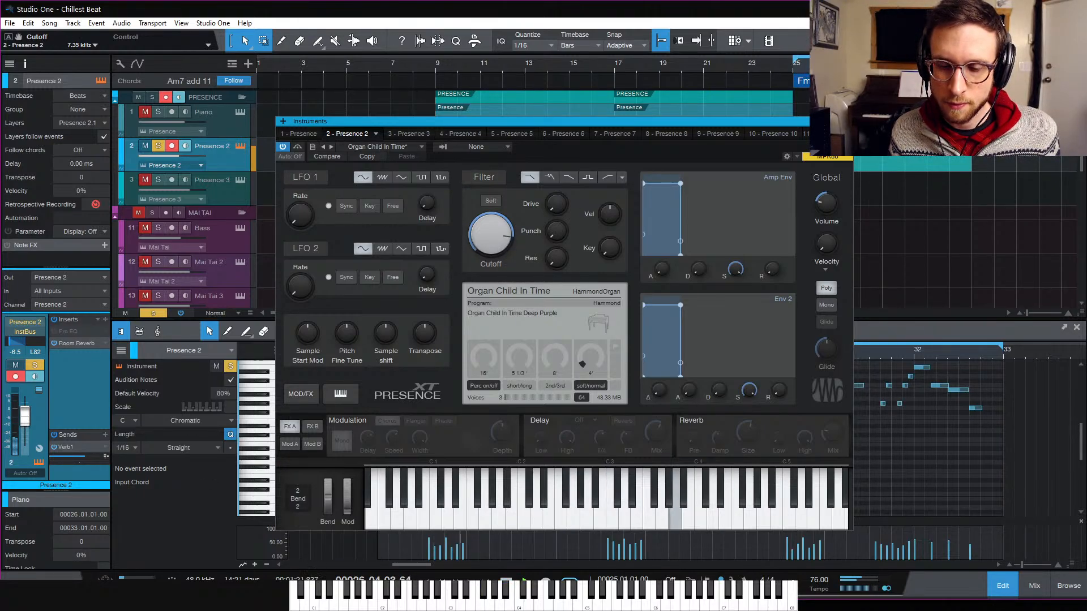
{"action": "left_click", "coordinate": [846, 121]}
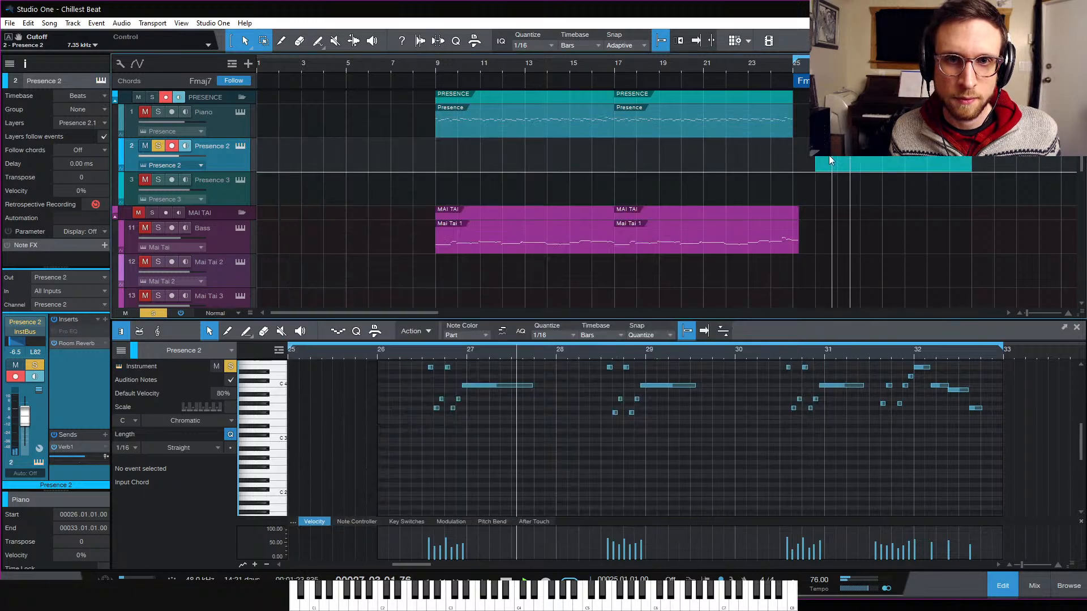
Step: Take Presence 2 out of solo and play the part together with the other tracks
{"action": "key", "text": "space"}
{"action": "left_click", "coordinate": [35, 365]}
{"action": "key", "text": "space"}
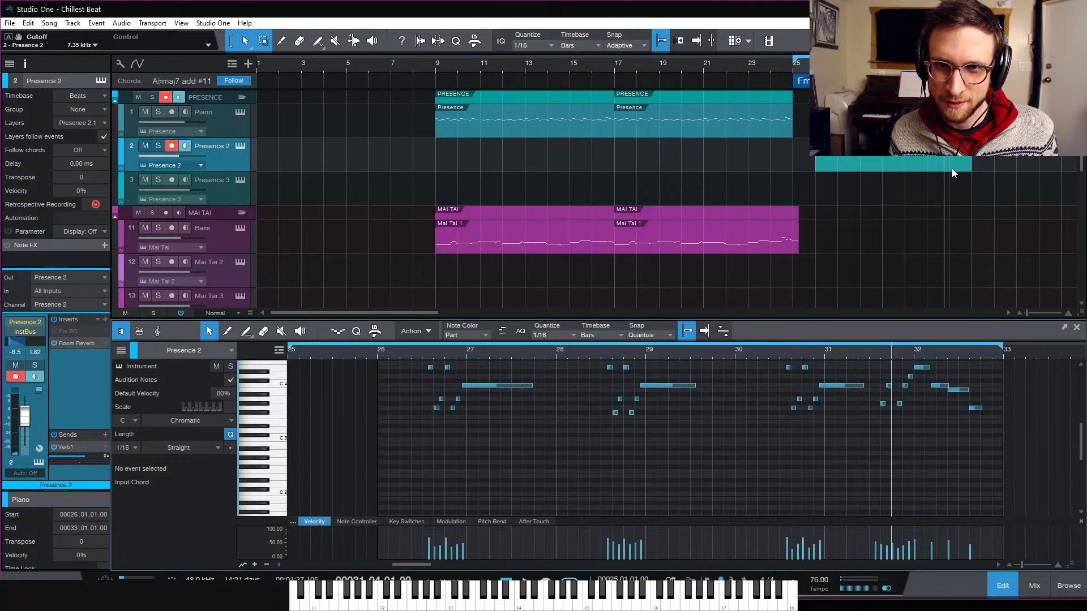
Step: Lower the velocities of the last three melody notes in bar 32 and play back the ending
{"action": "key", "text": "e"}
{"action": "key", "text": "e"}
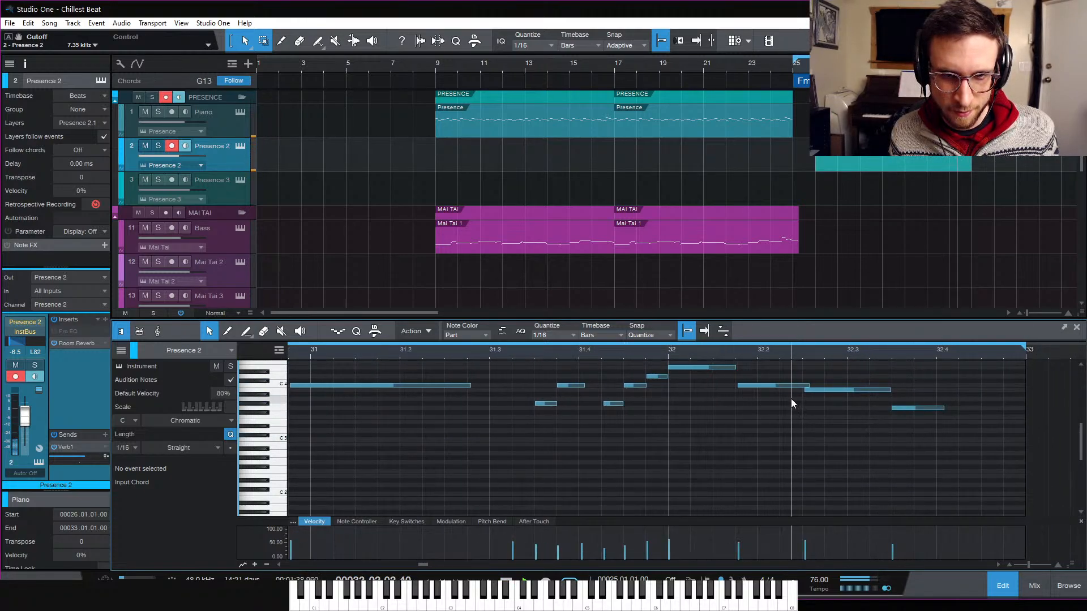
{"action": "left_click_drag", "start_coordinate": [779, 374], "coordinate": [975, 436]}
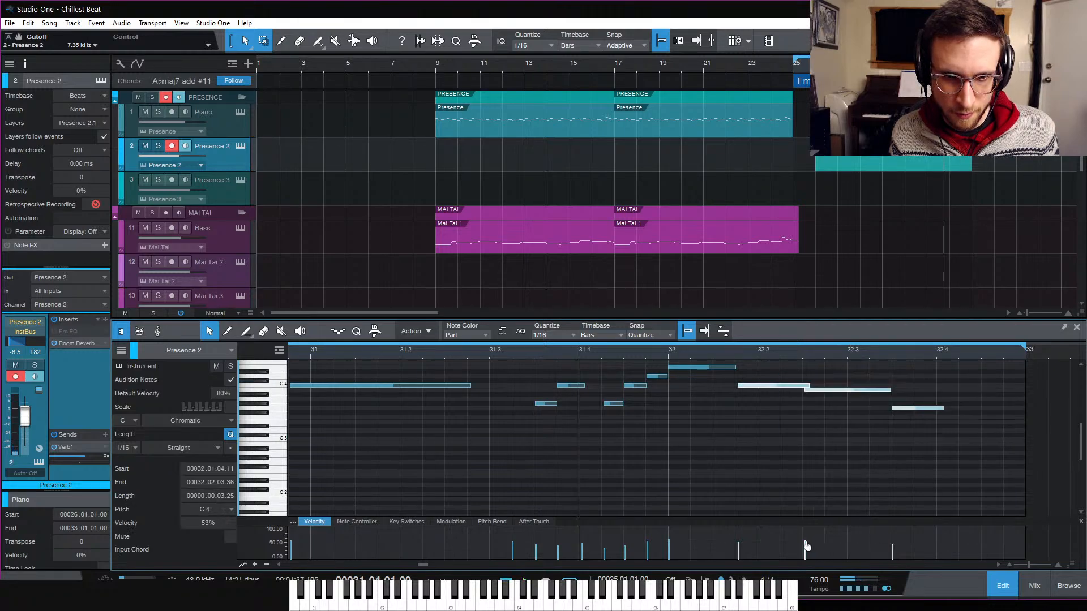
{"action": "left_click_drag", "start_coordinate": [805, 542], "coordinate": [805, 556]}
{"action": "key", "text": "space"}
{"action": "left_click", "coordinate": [806, 454]}
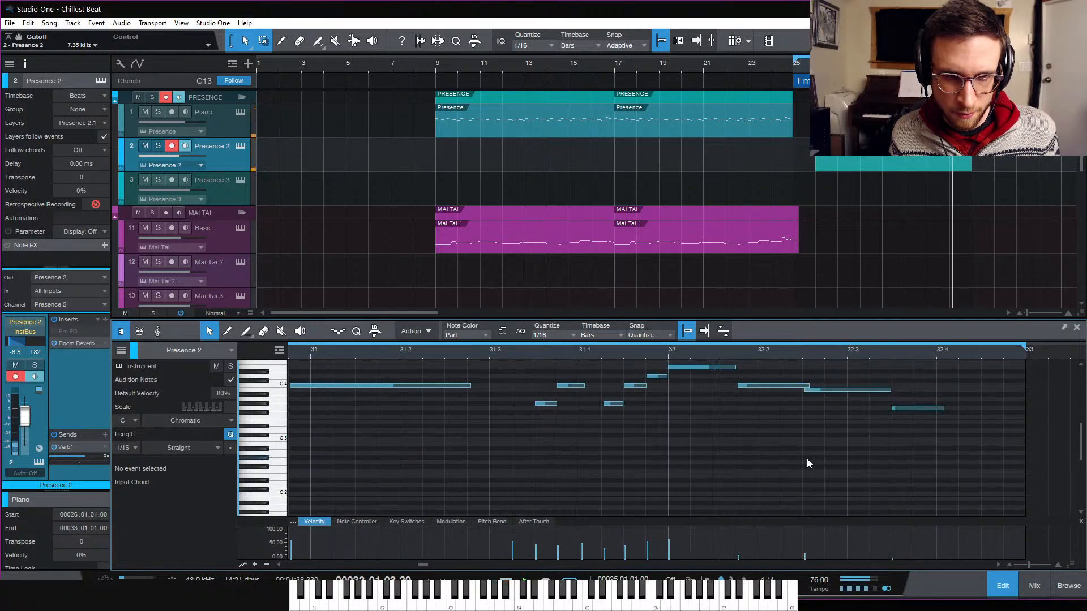
Step: Reduce the velocities of the last three melody notes in bar 32, setting the C4 to 15%, and play back the ending
{"action": "key", "text": "space"}
{"action": "left_click", "coordinate": [883, 122]}
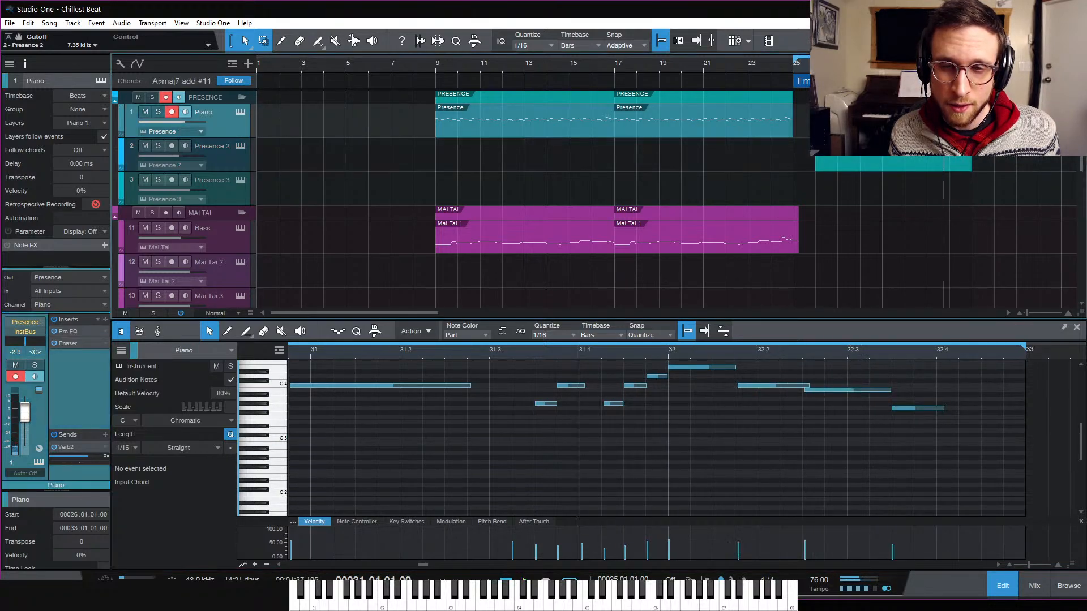
{"action": "left_click_drag", "start_coordinate": [757, 365], "coordinate": [1011, 470]}
{"action": "left_click_drag", "start_coordinate": [804, 555], "coordinate": [804, 561]}
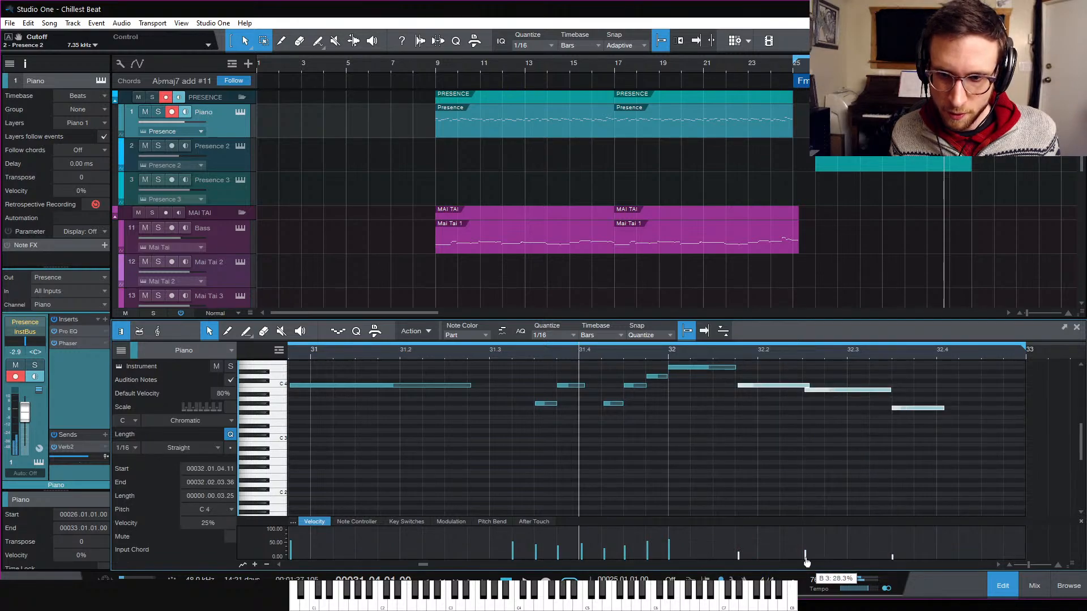
{"action": "key", "text": "space"}
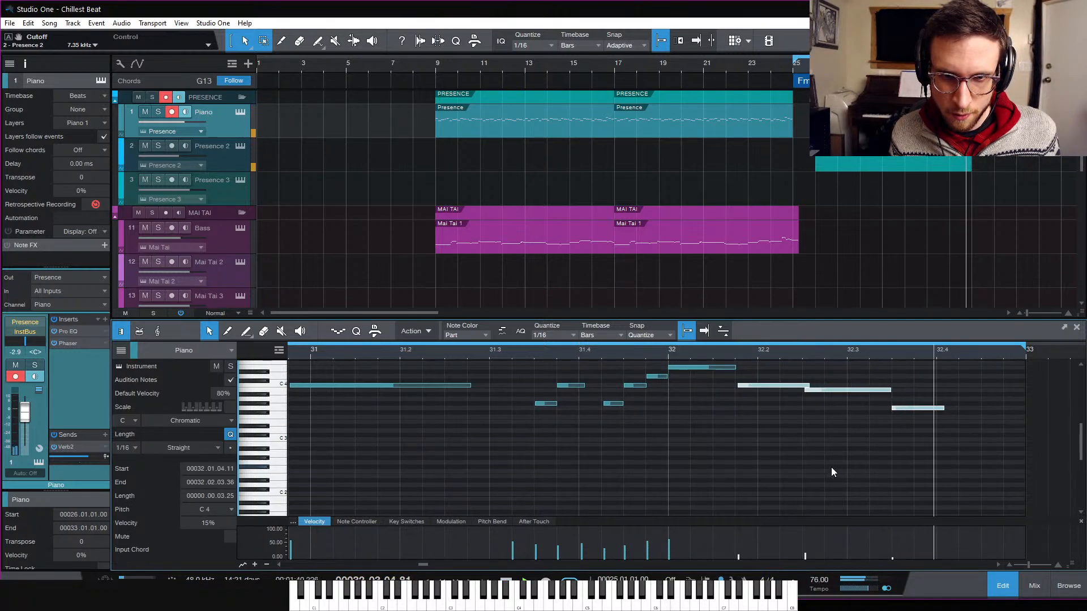
{"action": "left_click", "coordinate": [866, 458]}
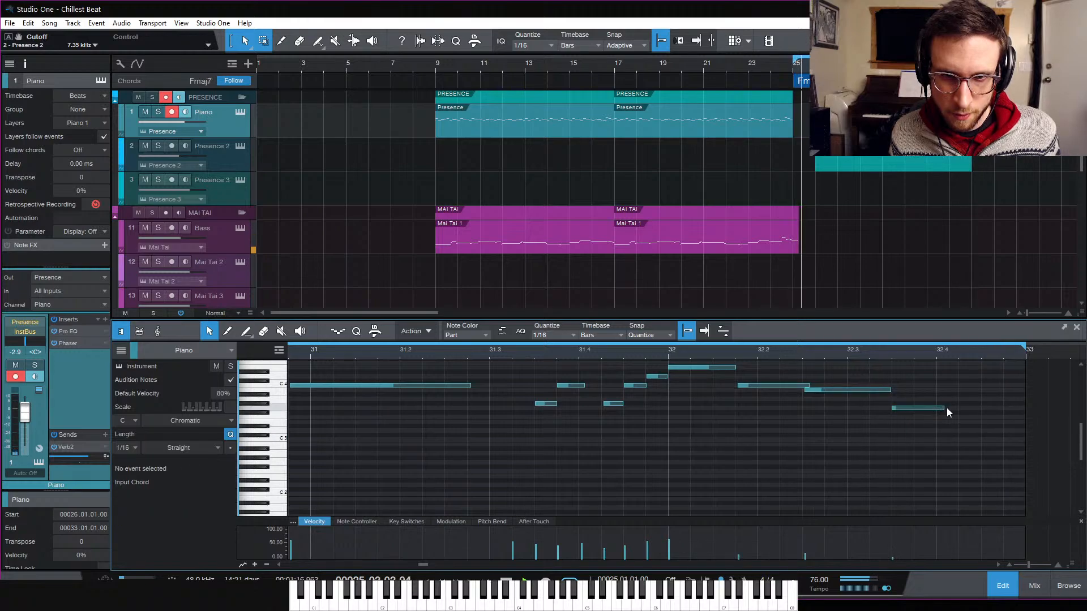
Step: Extend the final G3 melody note to 33.01.01.00 and save the song
{"action": "left_click_drag", "start_coordinate": [944, 408], "coordinate": [1025, 408]}
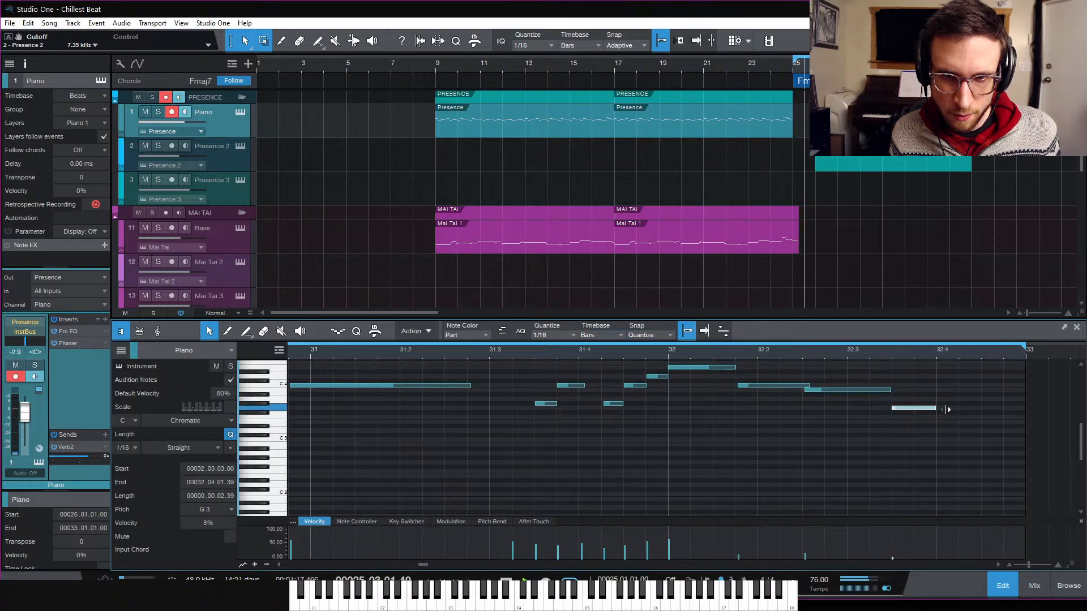
{"action": "left_click", "coordinate": [925, 165]}
{"action": "left_click_drag", "start_coordinate": [944, 409], "coordinate": [1025, 428]}
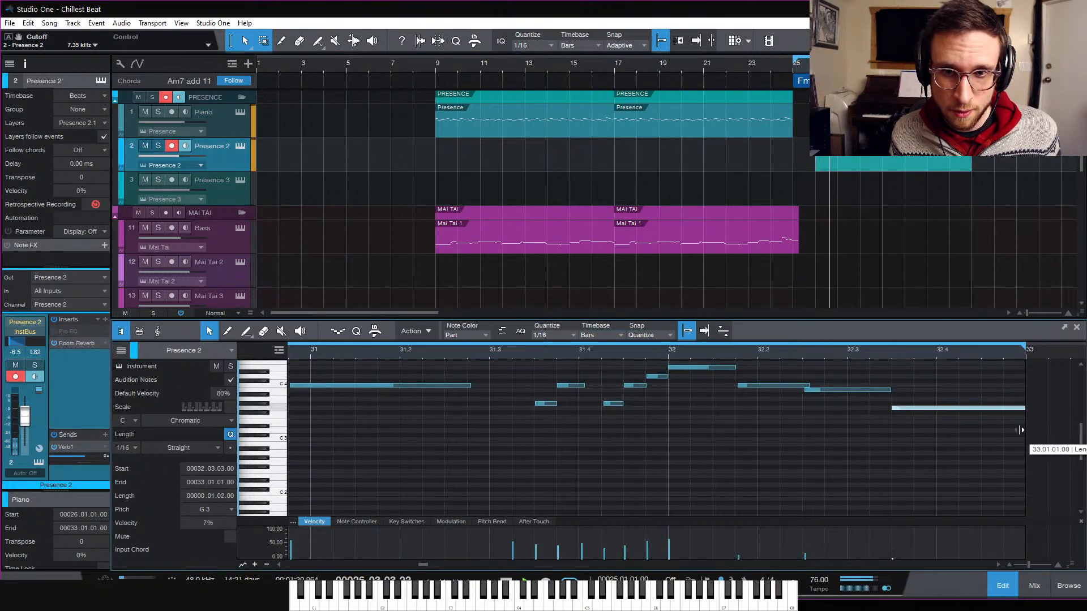
{"action": "key", "text": "ctrl+s"}
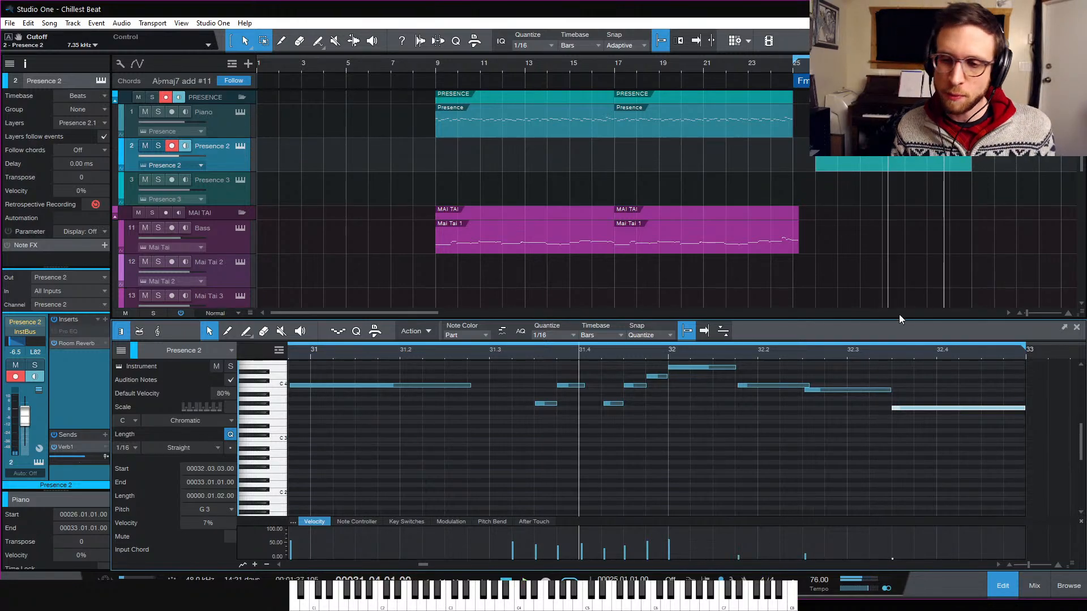
Step: Close the note editor and select the Bass track's second part, starting at bar 17
{"action": "left_click", "coordinate": [1002, 585]}
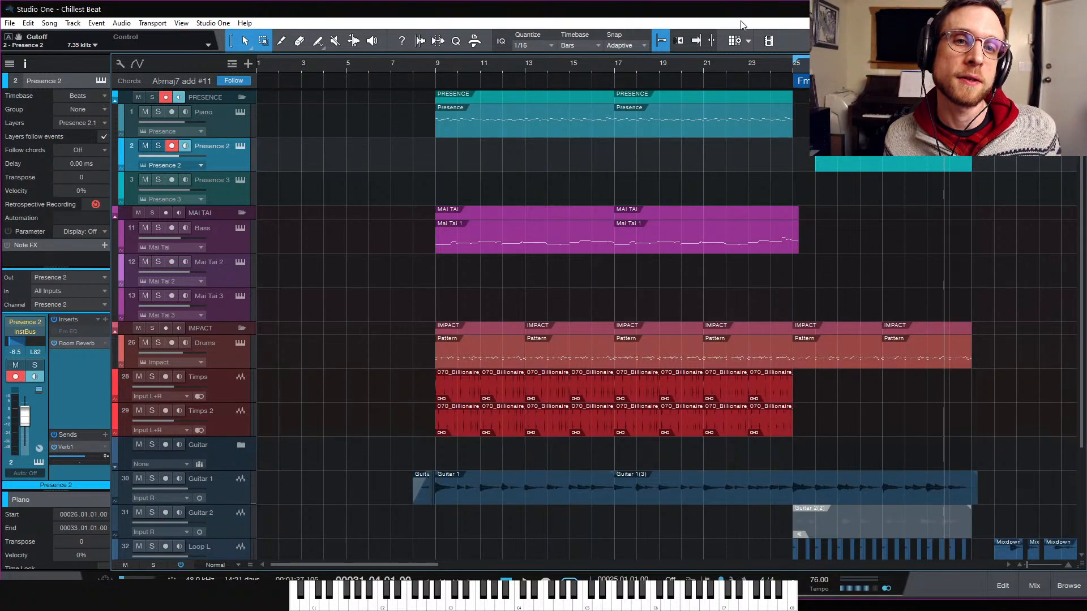
{"action": "left_click", "coordinate": [766, 66]}
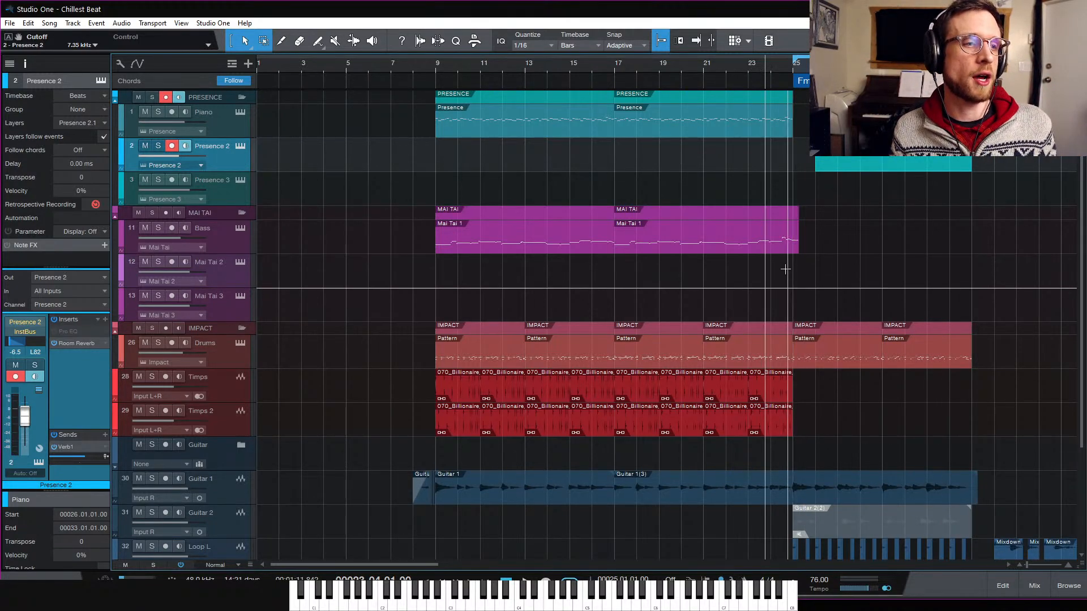
{"action": "left_click", "coordinate": [784, 244]}
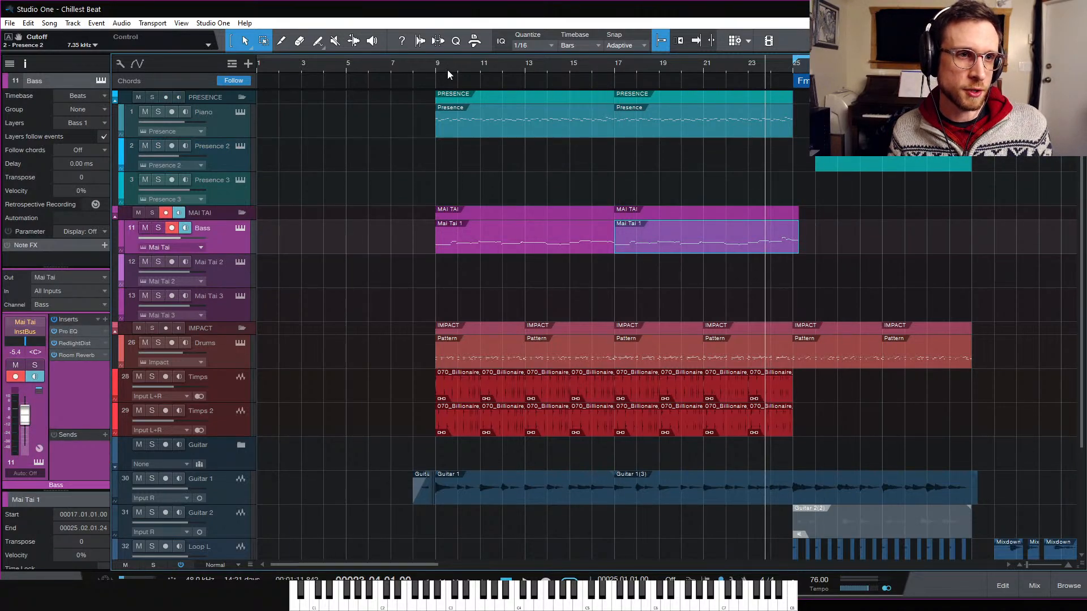
Step: Play the arrangement from bar 8 and listen through the sections
{"action": "left_click", "coordinate": [414, 66]}
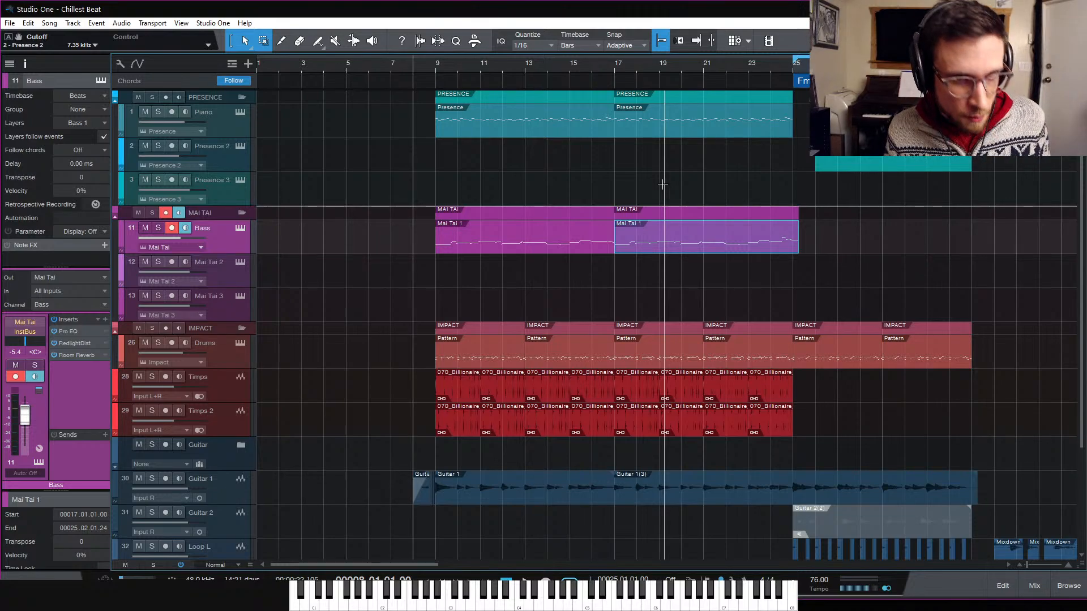
{"action": "key", "text": "space"}
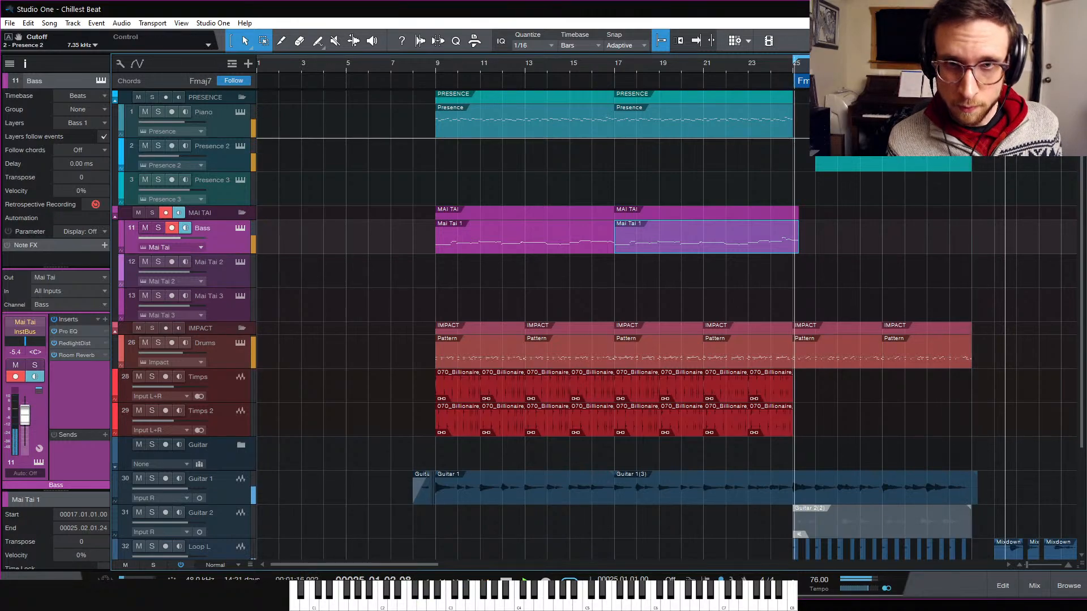
{"action": "key", "text": "space"}
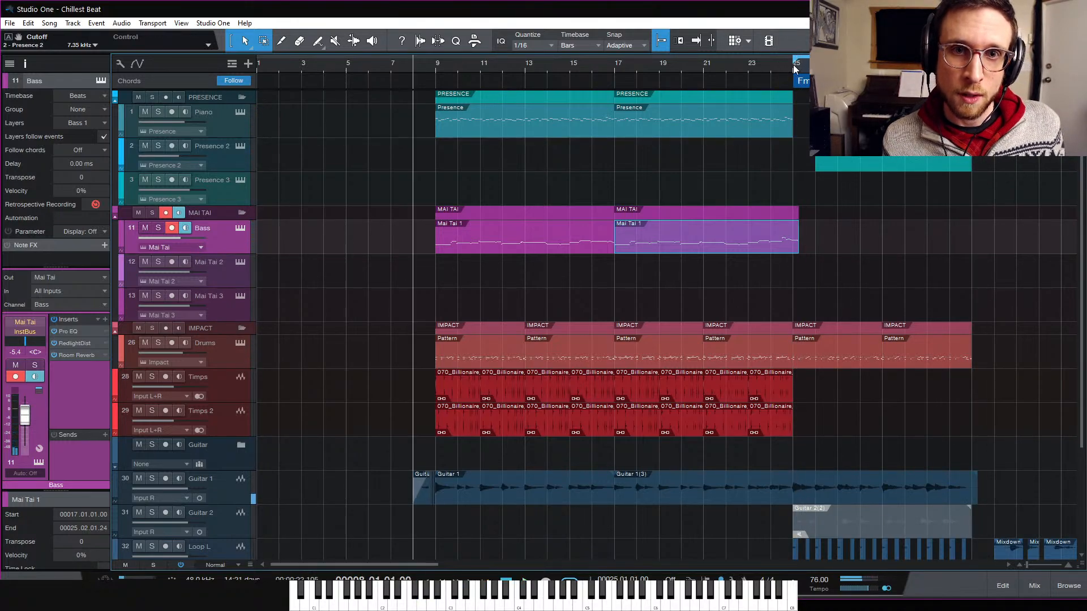
Step: Practise and record a new bass line on the Bass track from bar 25 through bar 32
{"action": "left_click", "coordinate": [792, 67]}
{"action": "left_click", "coordinate": [774, 66]}
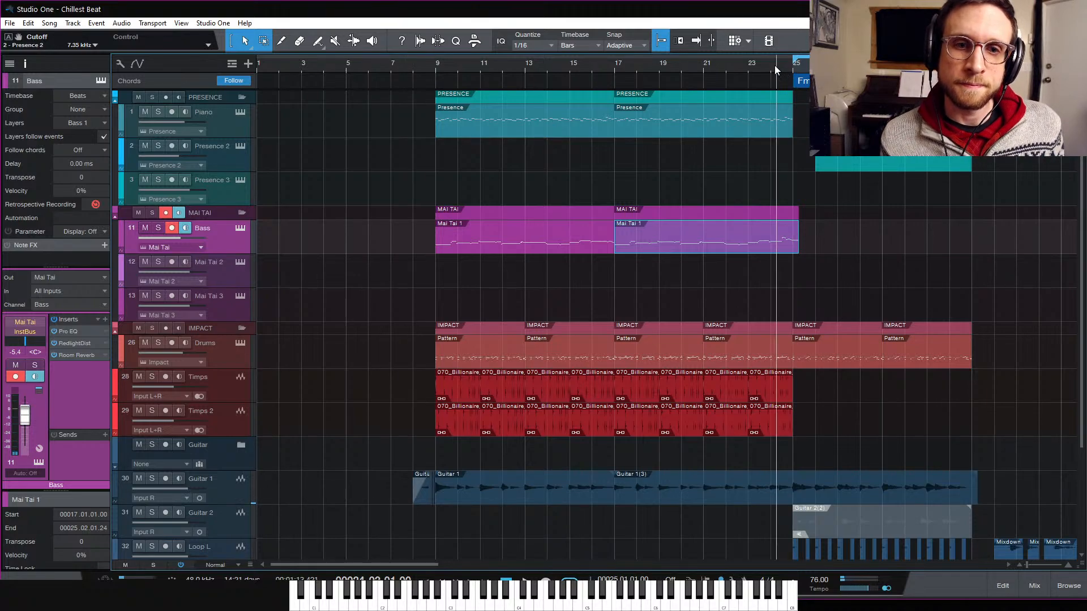
{"action": "key", "text": "space"}
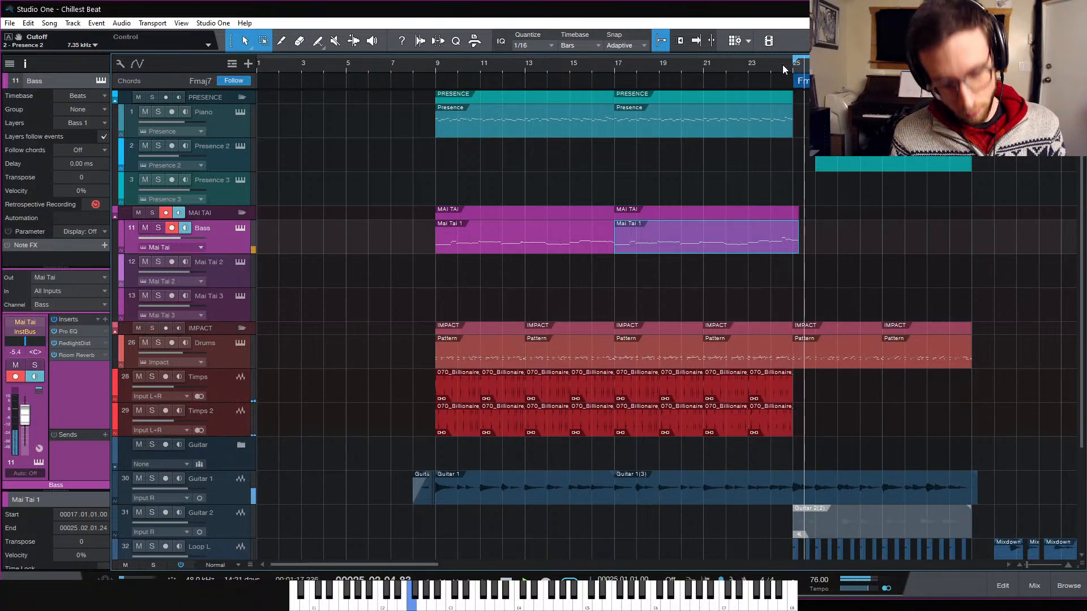
{"action": "key", "text": "KP_Multiply"}
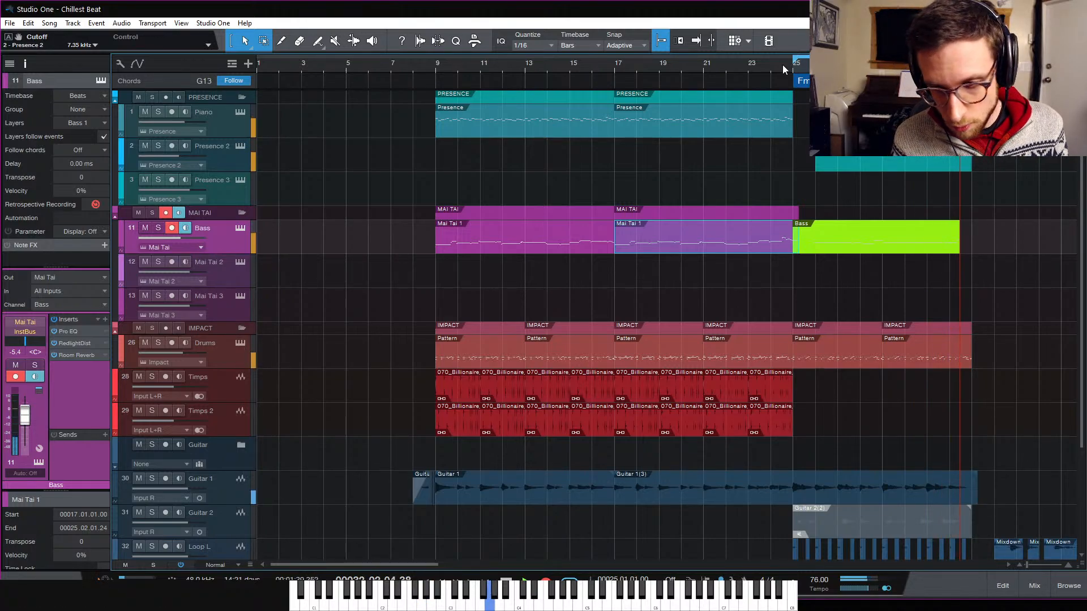
{"action": "key", "text": "space"}
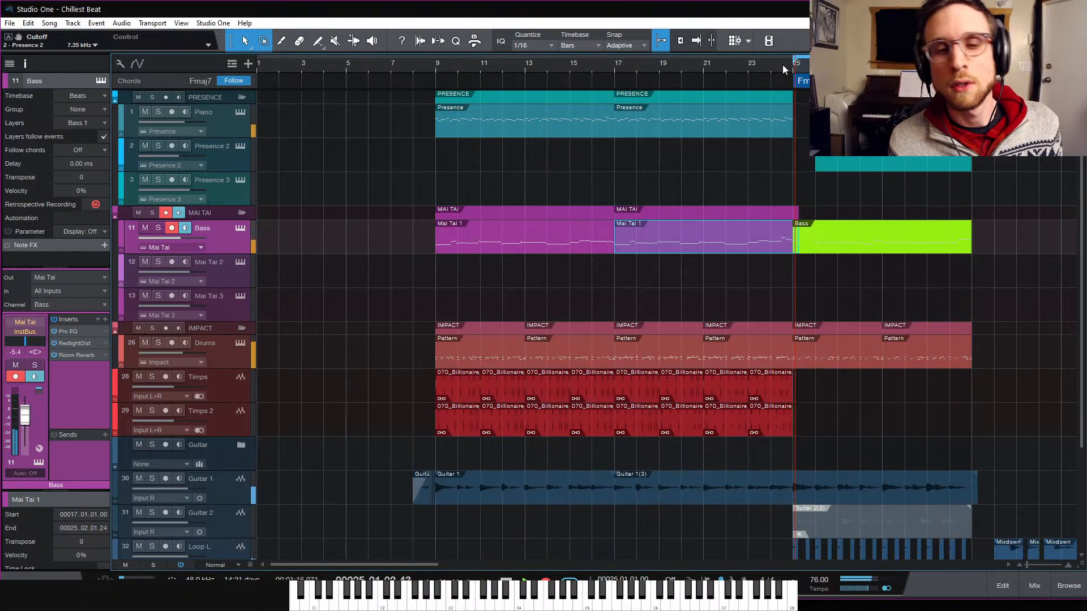
Step: Open the bass part in the note editor and overdub its opening C2 and F1 notes in bar 25
{"action": "double_click", "coordinate": [872, 248]}
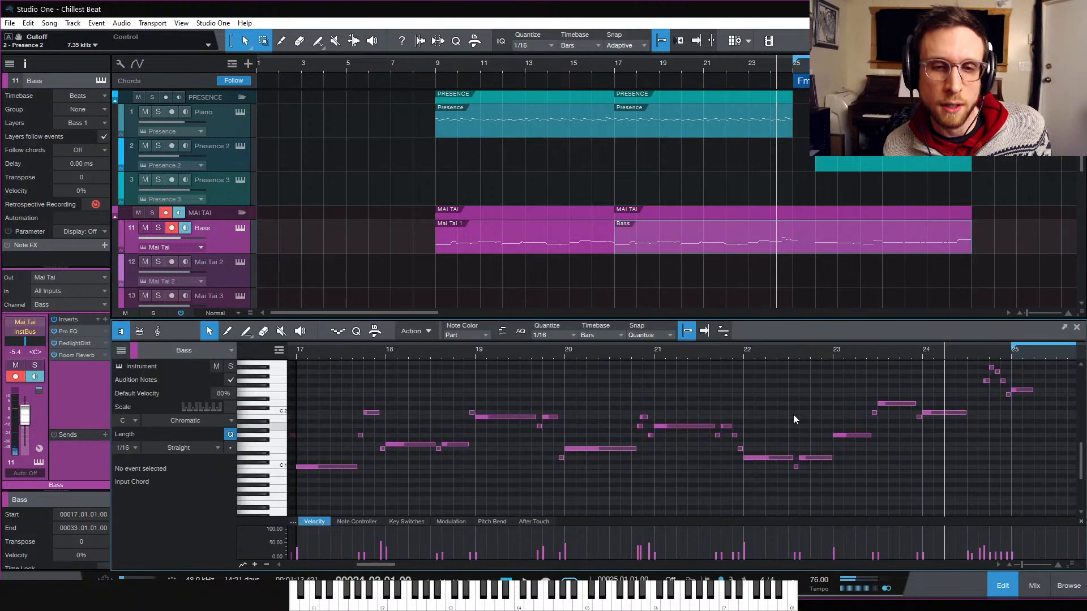
{"action": "key", "text": "KP_Multiply"}
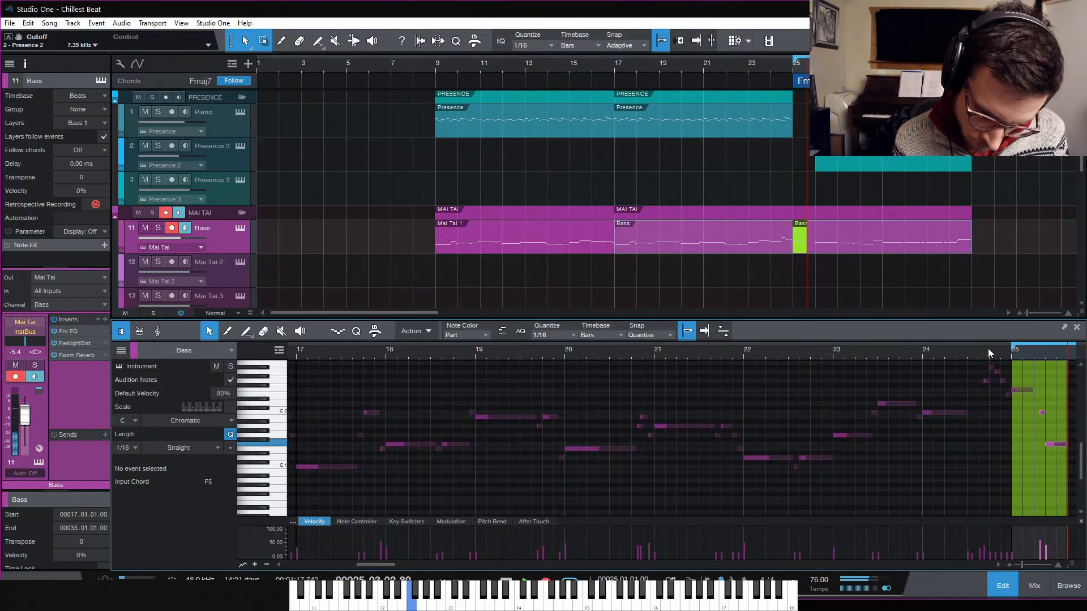
{"action": "key", "text": "space"}
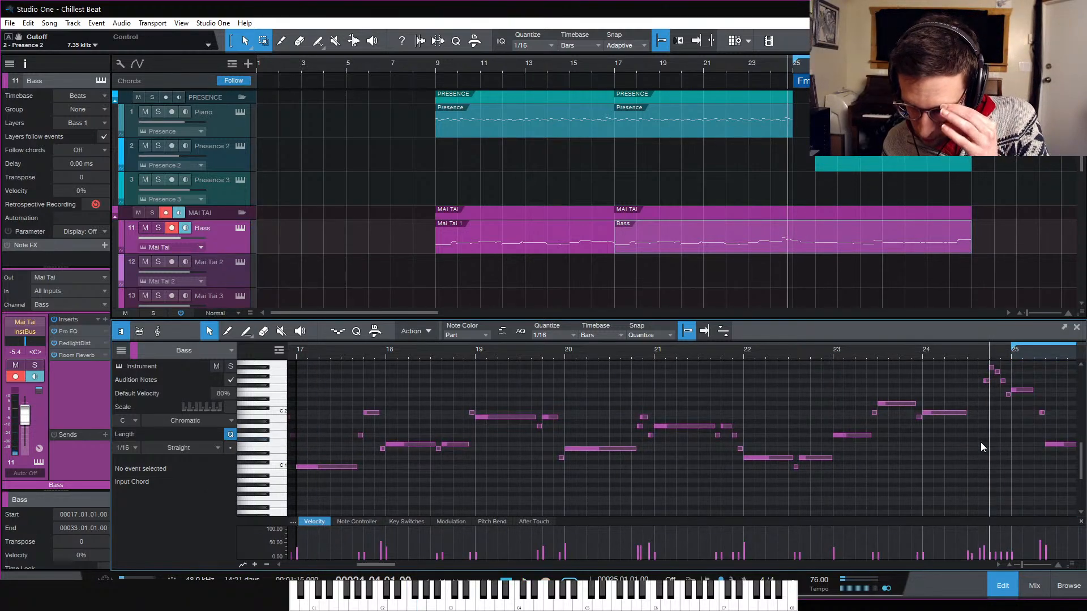
Step: Select the recorded bass notes from the F1 in bar 25 through bar 32 and quantize them
{"action": "scroll", "coordinate": [974, 457], "scroll_direction": "right", "scroll_amount": 4}
{"action": "scroll", "coordinate": [973, 458], "scroll_direction": "right", "scroll_amount": 3}
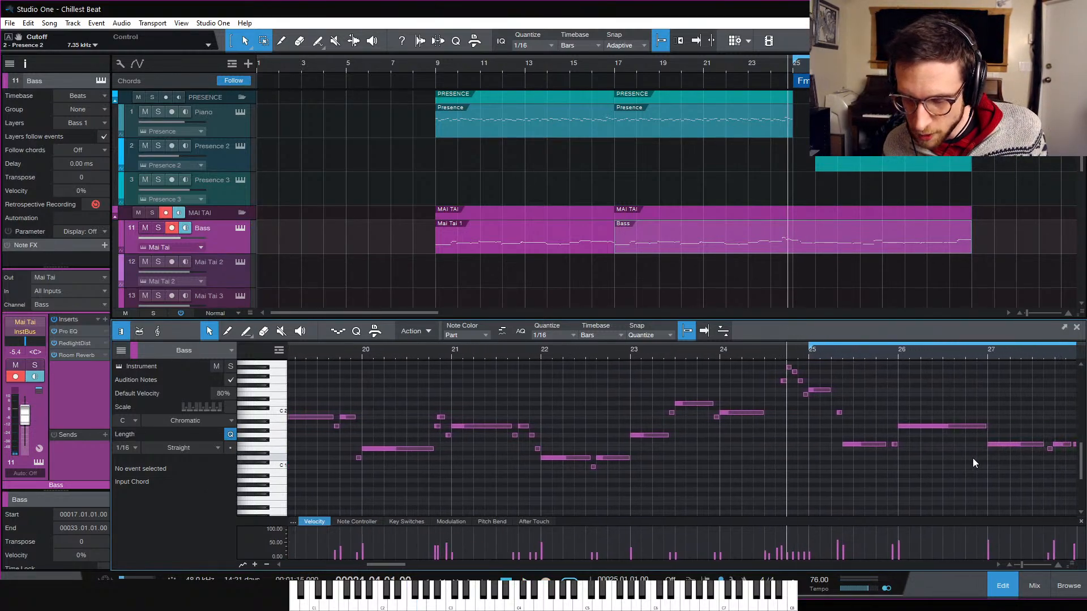
{"action": "key", "text": "w"}
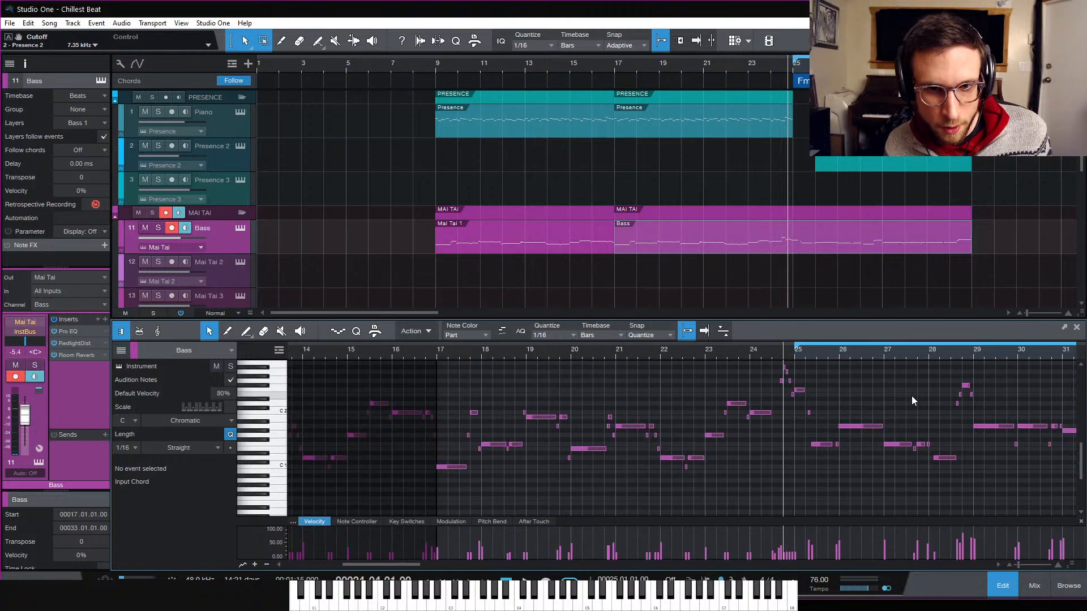
{"action": "scroll", "coordinate": [847, 396], "scroll_direction": "right", "scroll_amount": 2}
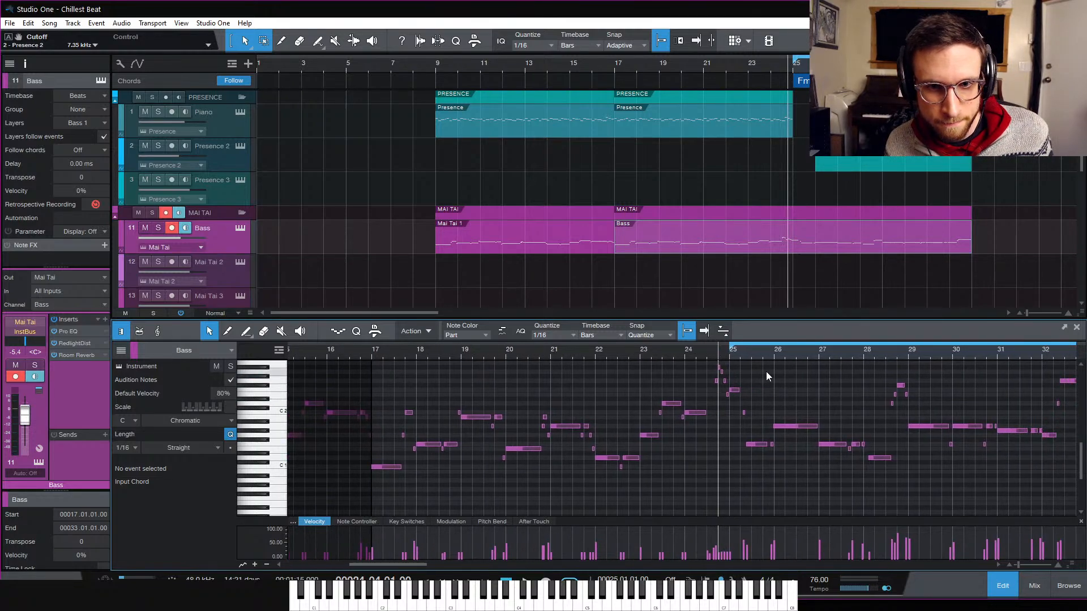
{"action": "scroll", "coordinate": [766, 372], "scroll_direction": "right", "scroll_amount": 2}
{"action": "left_click_drag", "start_coordinate": [688, 368], "coordinate": [1076, 502]}
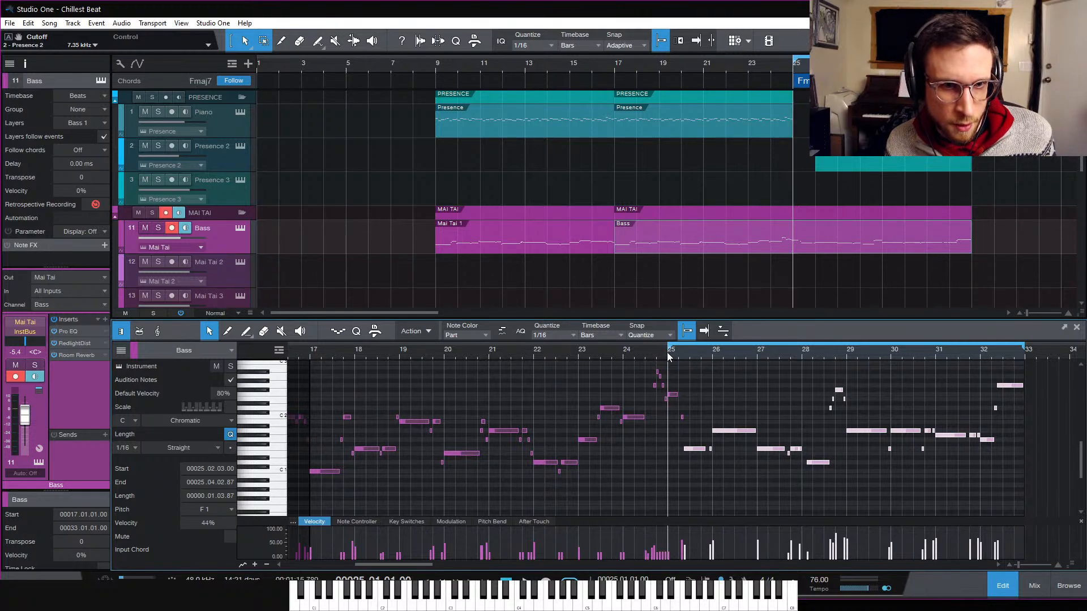
Step: Lengthen the F1 bass note in bar 25 to end at 25.04.04.00 and play it back
{"action": "key", "text": "space"}
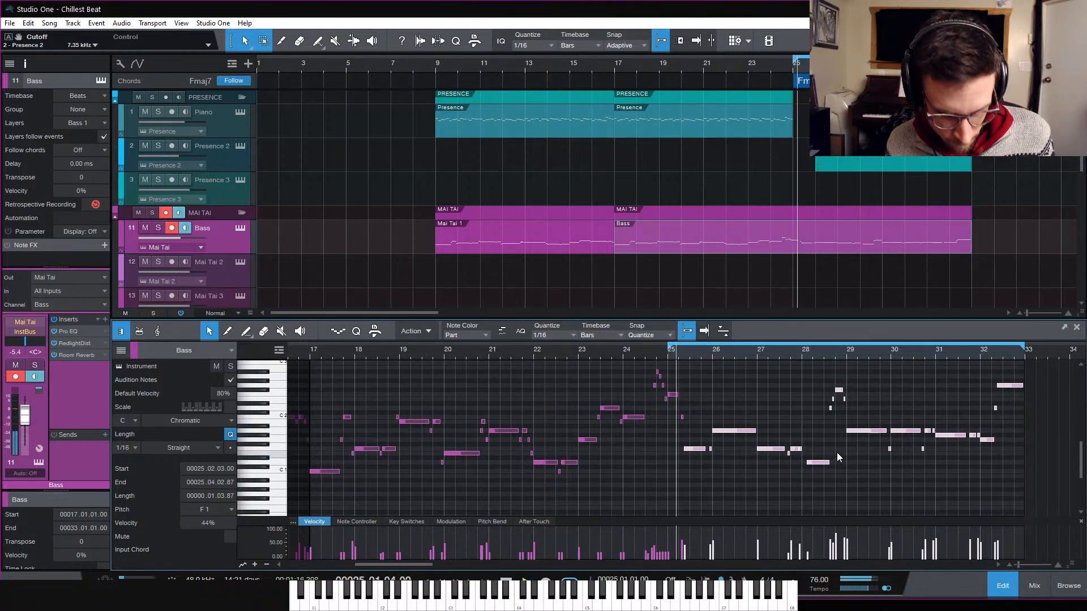
{"action": "key", "text": "e"}
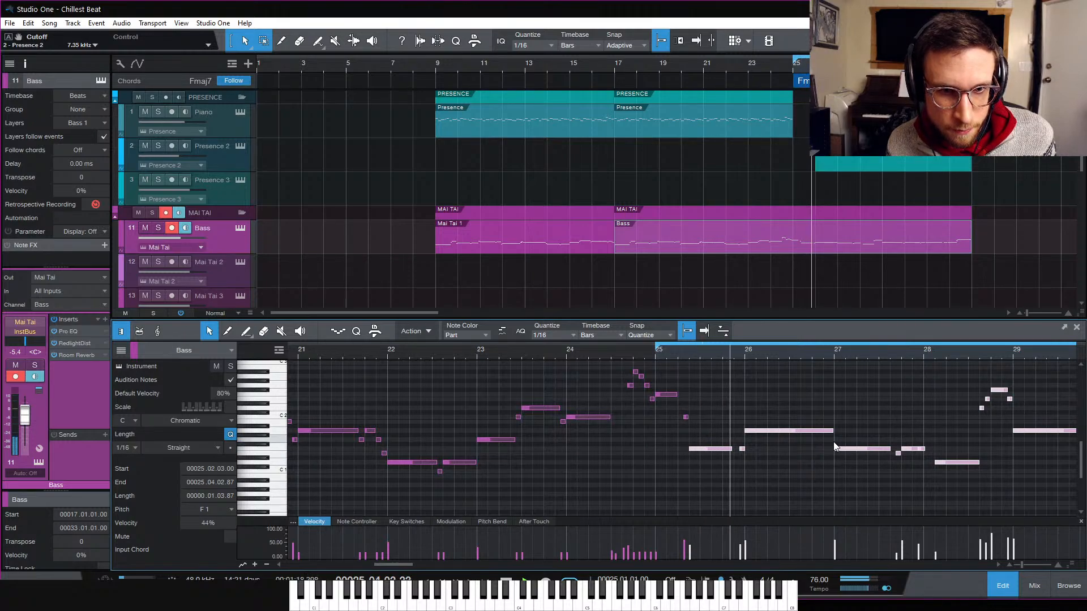
{"action": "left_click_drag", "start_coordinate": [732, 450], "coordinate": [742, 450]}
{"action": "key", "text": "space"}
{"action": "key", "text": "space"}
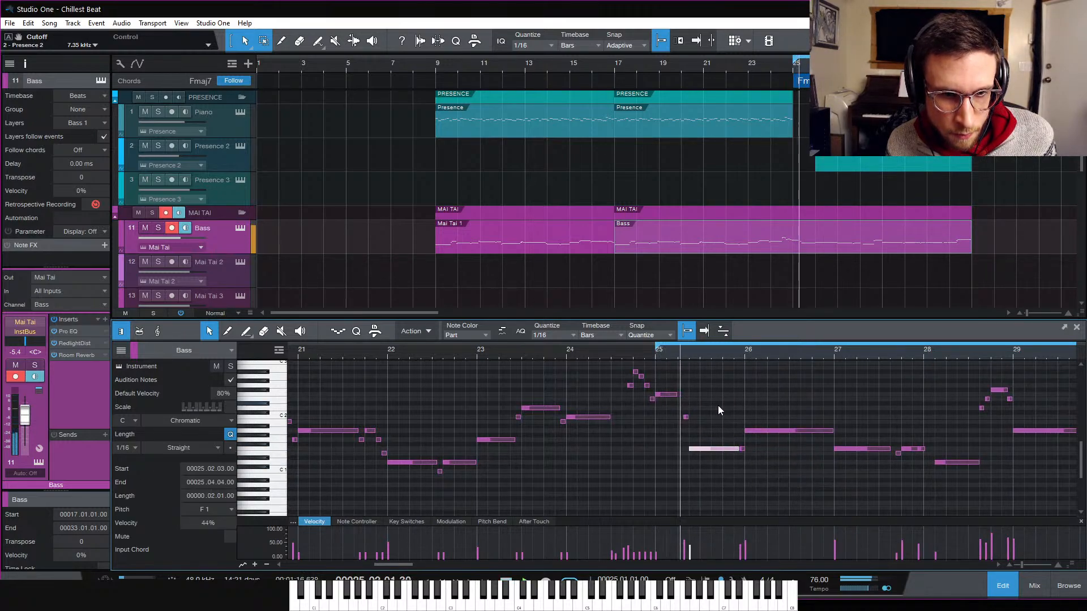
Step: Lower the velocity of bar 25's long F1 bass note, quantize the C2 before it, and play back the result
{"action": "left_click", "coordinate": [684, 417]}
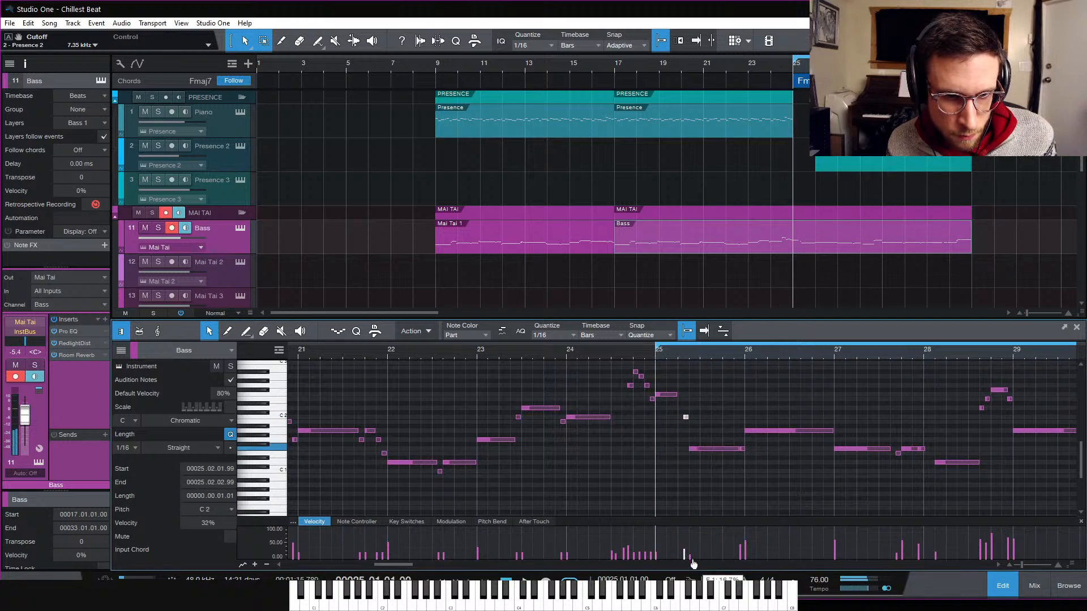
{"action": "key", "text": "q"}
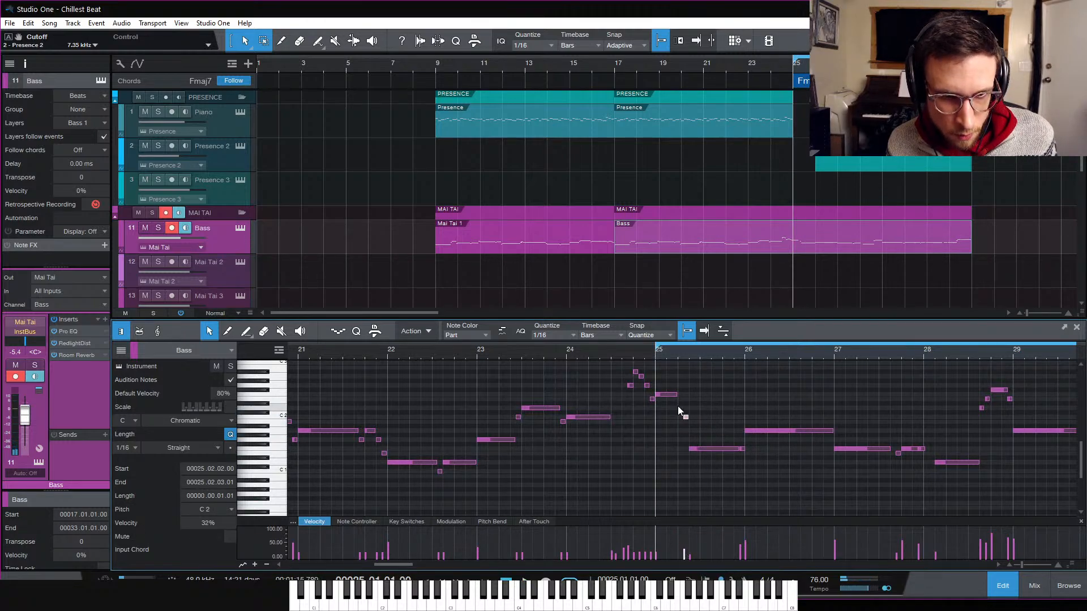
{"action": "key", "text": "space"}
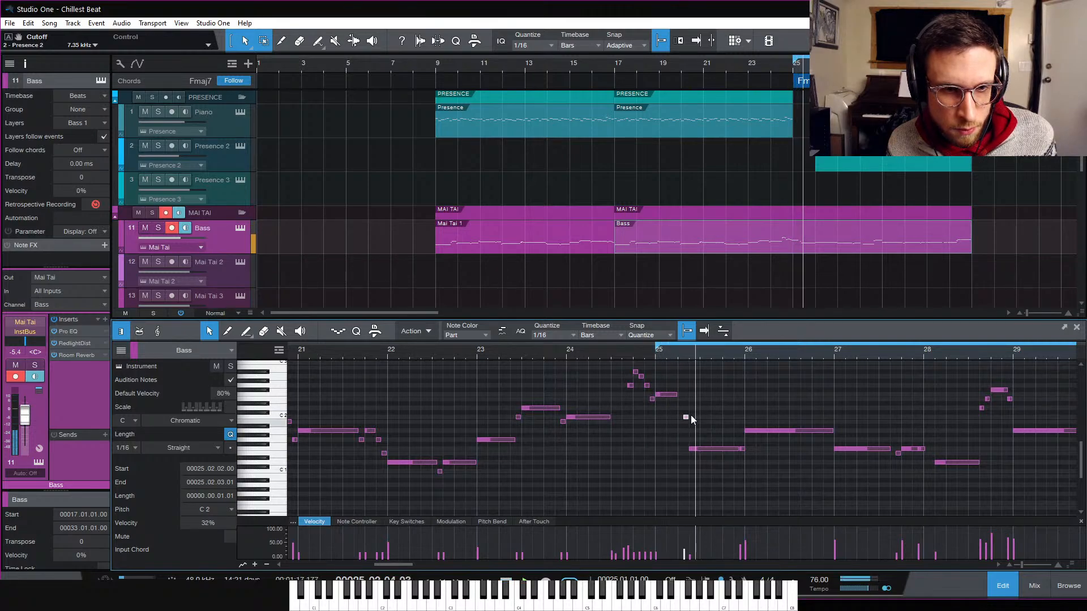
{"action": "key", "text": "space"}
Step: Extend the F2 bass note at the start of bar 25 to 25.02.02.00 and lower the velocities of the notes leading into bar 26
{"action": "left_click_drag", "start_coordinate": [678, 394], "coordinate": [685, 403]}
{"action": "key", "text": "space"}
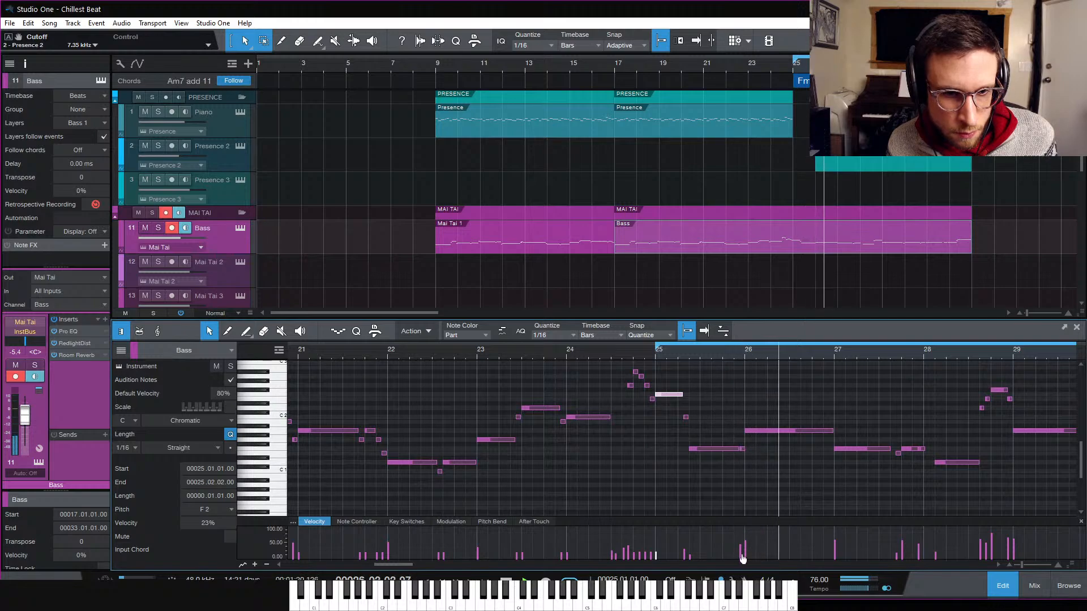
{"action": "mouse_move", "coordinate": [742, 551]}
{"action": "left_mouse_down"}
{"action": "mouse_move", "coordinate": [743, 563]}
{"action": "mouse_move", "coordinate": [747, 555]}
{"action": "left_mouse_up"}
{"action": "key", "text": "space"}
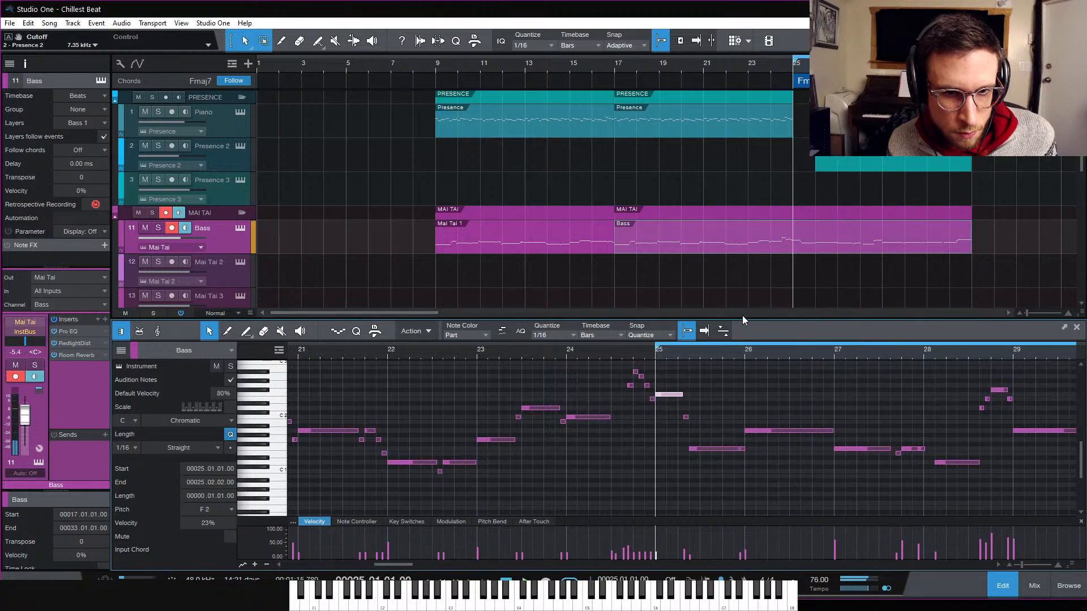
Step: Shorten the A1 bass note in bar 26 to a length of 2.03.00 and insert a short G1 note at 26.03.04.00
{"action": "key", "text": "space"}
{"action": "scroll", "coordinate": [789, 395], "scroll_direction": "right", "scroll_amount": 3}
{"action": "scroll", "coordinate": [789, 398], "scroll_direction": "right", "scroll_amount": 2}
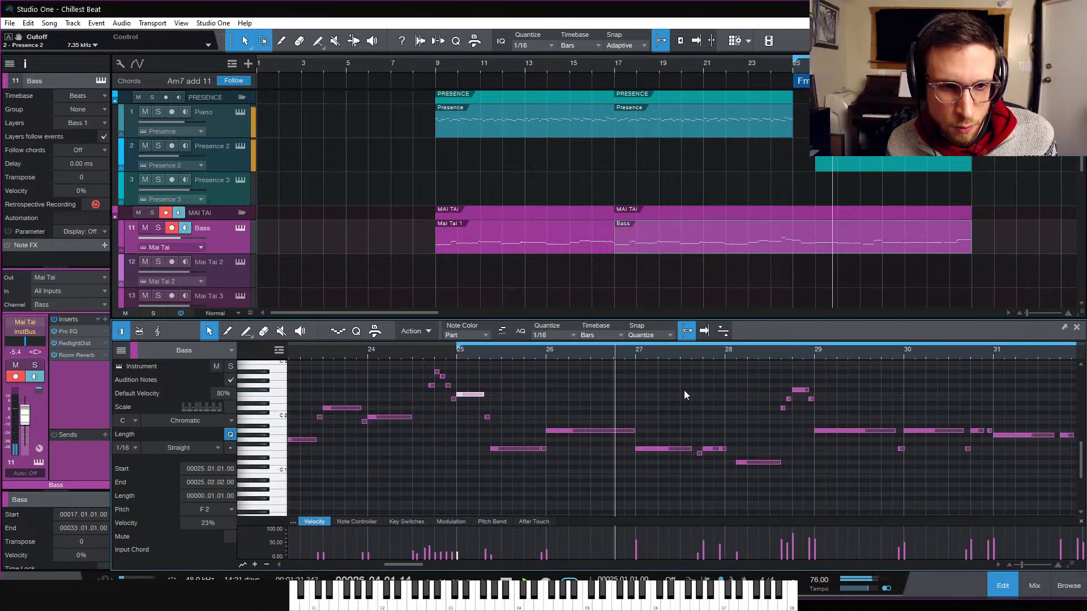
{"action": "key", "text": "space"}
{"action": "left_click_drag", "start_coordinate": [633, 431], "coordinate": [605, 437]}
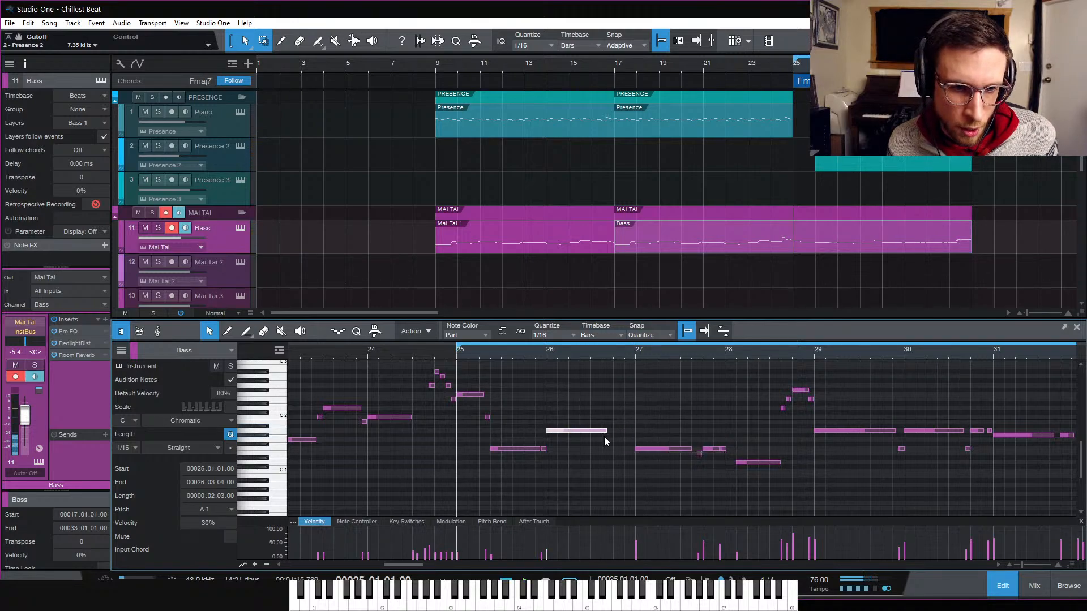
{"action": "left_click", "coordinate": [609, 441]}
{"action": "double_click", "coordinate": [609, 439]}
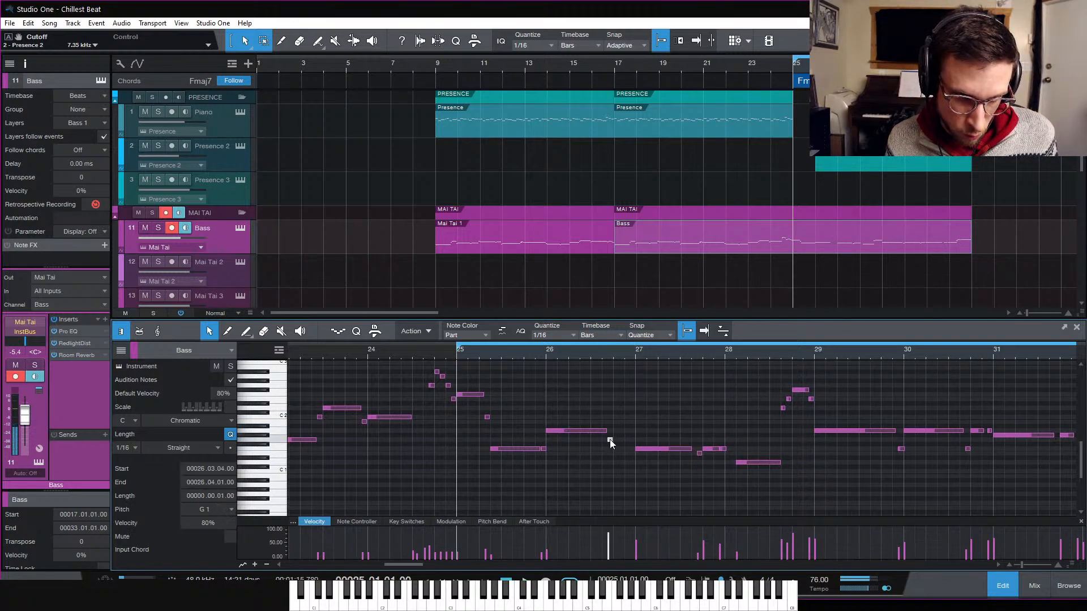
Step: Set the velocity of the G1 note at 26.03.04.00 to 25% and duplicate A1 notes after it up to bar 27
{"action": "left_click_drag", "start_coordinate": [611, 541], "coordinate": [615, 559]}
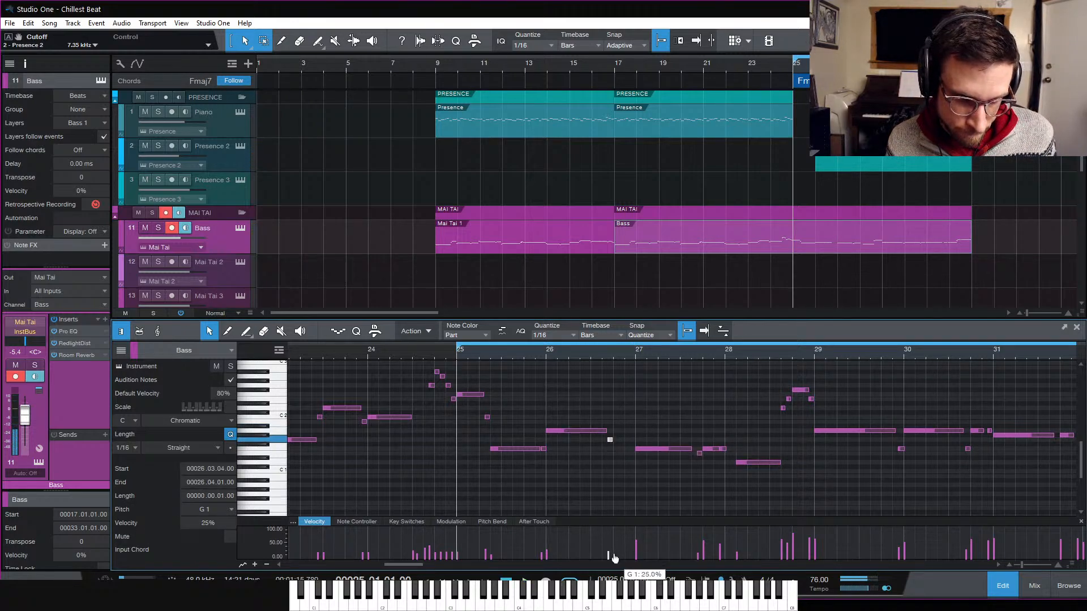
{"action": "left_click_drag", "start_coordinate": [617, 436], "coordinate": [626, 437]}
{"action": "key", "text": "d"}
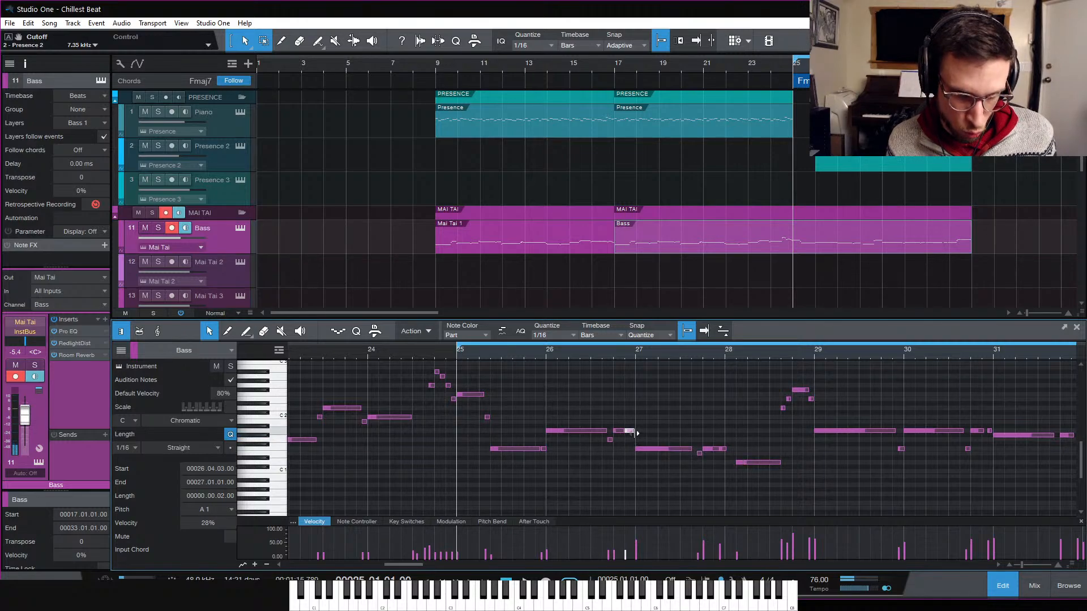
Step: Transpose the A1 note at 26.04.03.00 down two semitones to G1 and play back from bar 26
{"action": "key", "text": "Down"}
{"action": "key", "text": "Down"}
{"action": "left_click", "coordinate": [547, 351]}
{"action": "key", "text": "space"}
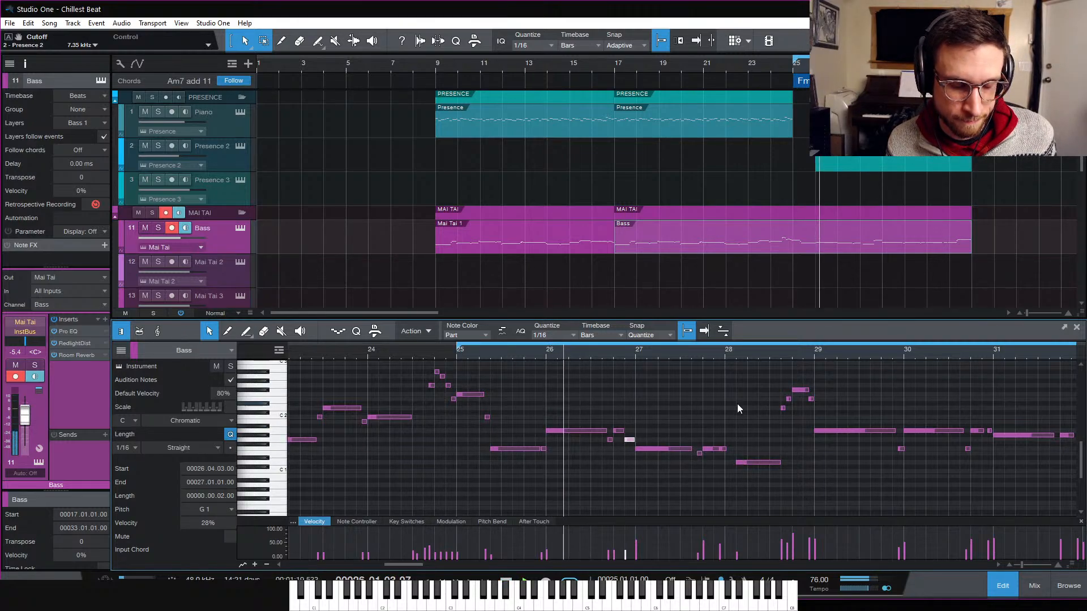
{"action": "left_click", "coordinate": [715, 407]}
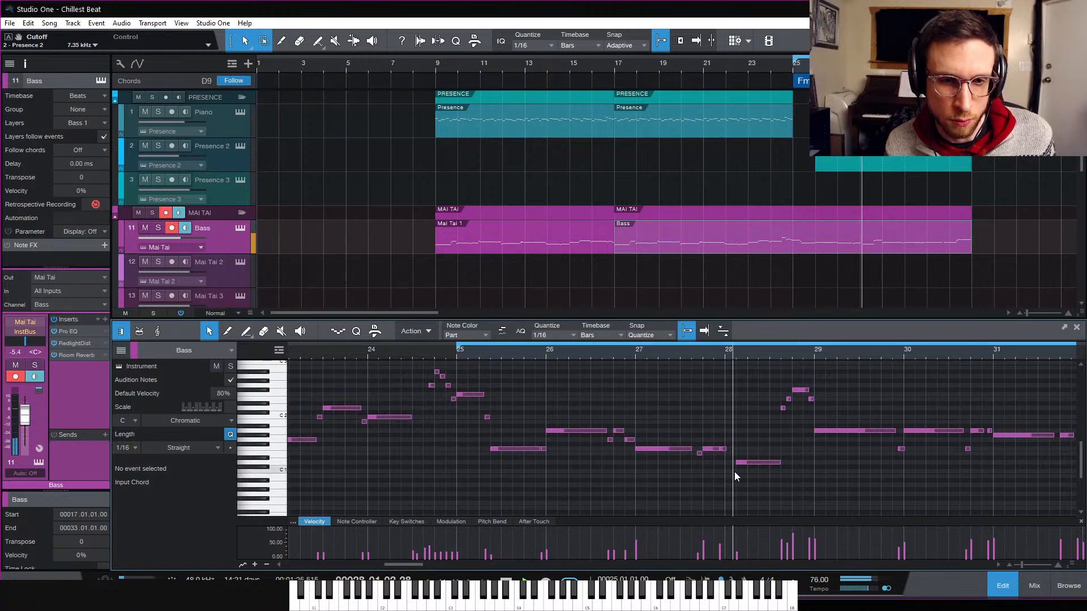
Step: Start the D1 note at 28.01.01.00, extend bar 27's long F1 note to 27.03.04.00, and play back the change
{"action": "key", "text": "space"}
{"action": "left_click_drag", "start_coordinate": [737, 463], "coordinate": [725, 463]}
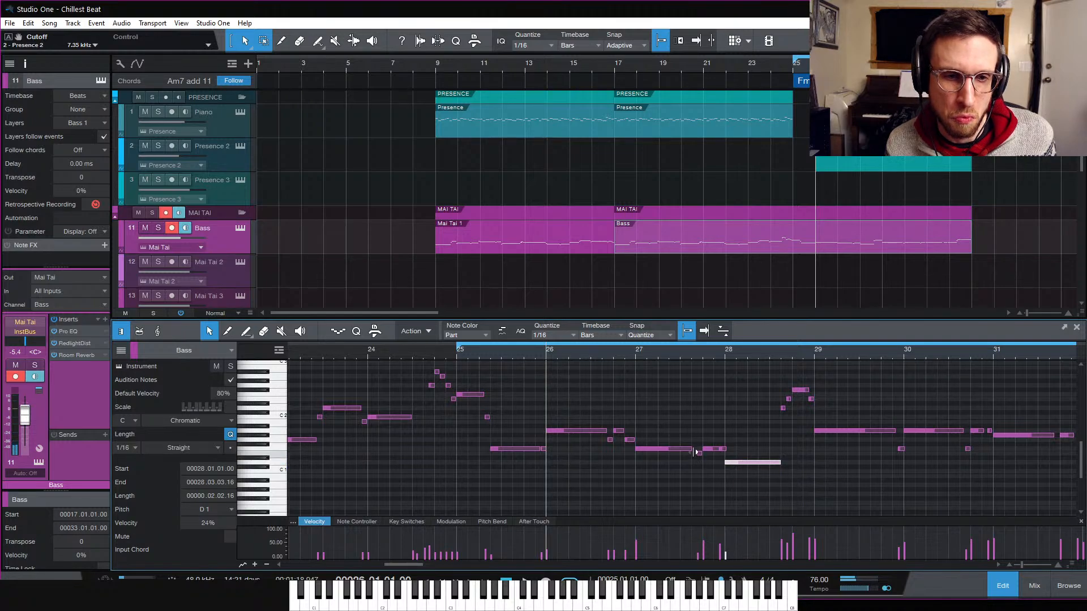
{"action": "left_click", "coordinate": [694, 449]}
{"action": "left_click", "coordinate": [689, 351]}
{"action": "key", "text": "space"}
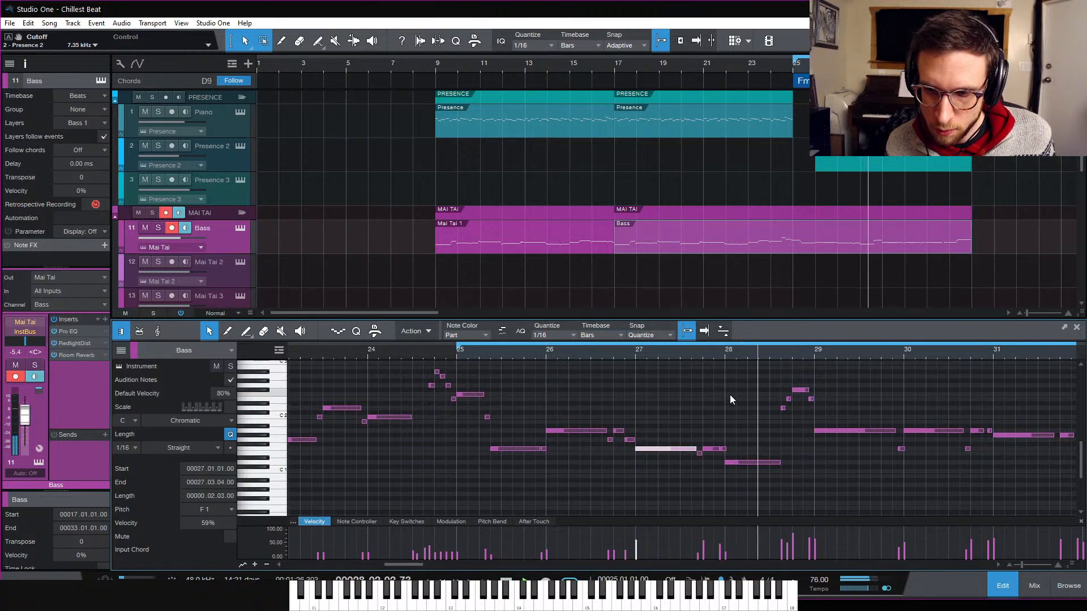
{"action": "key", "text": "space"}
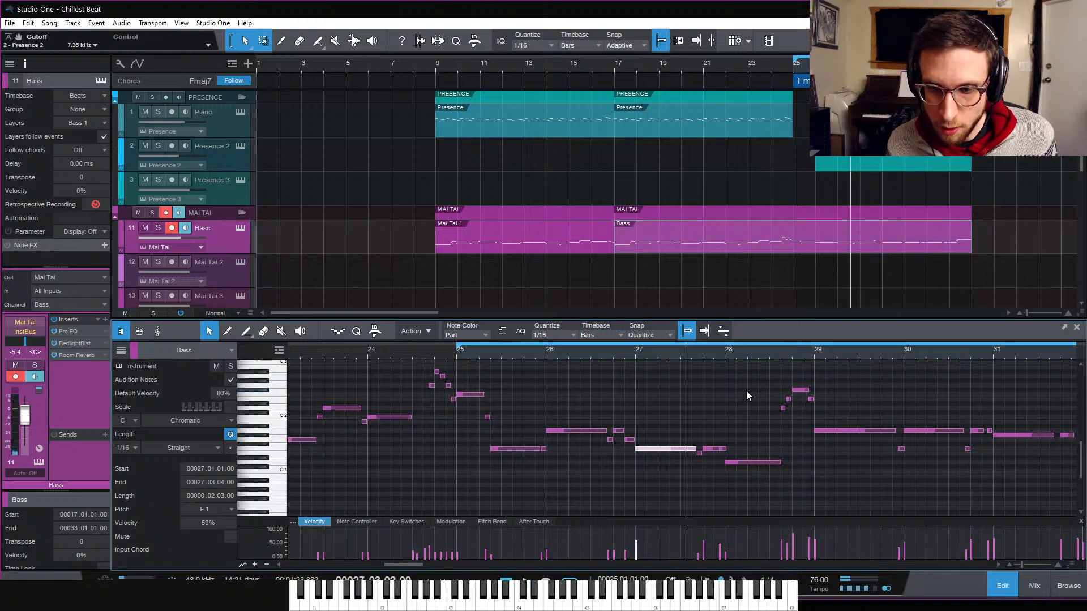
Step: Trim the last short F1 note of bar 27 to end at the start of bar 28, then check the neighbouring notes
{"action": "left_click", "coordinate": [722, 450]}
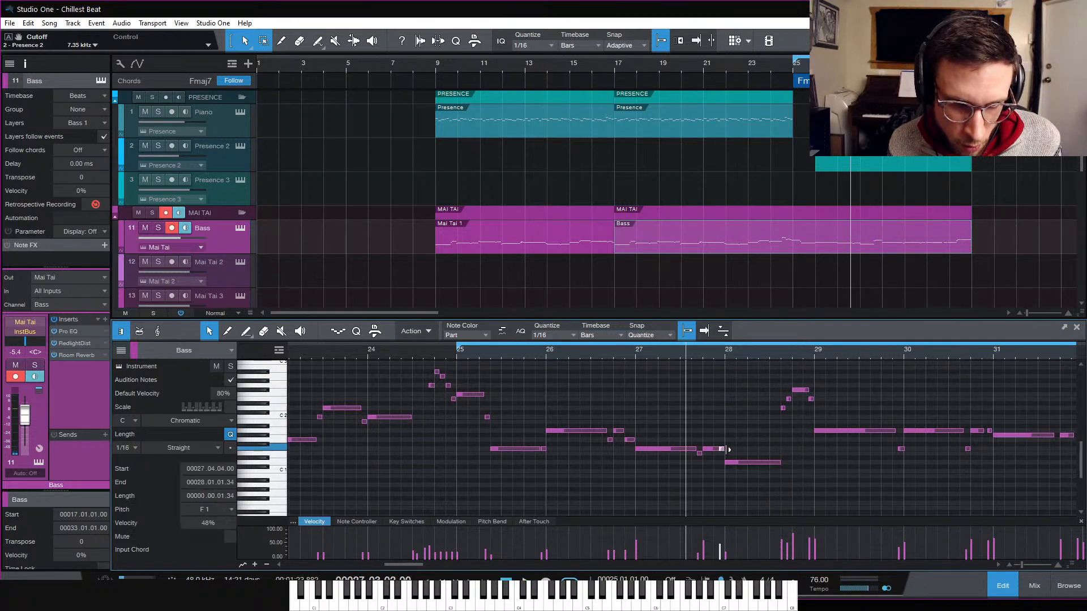
{"action": "left_click", "coordinate": [707, 449]}
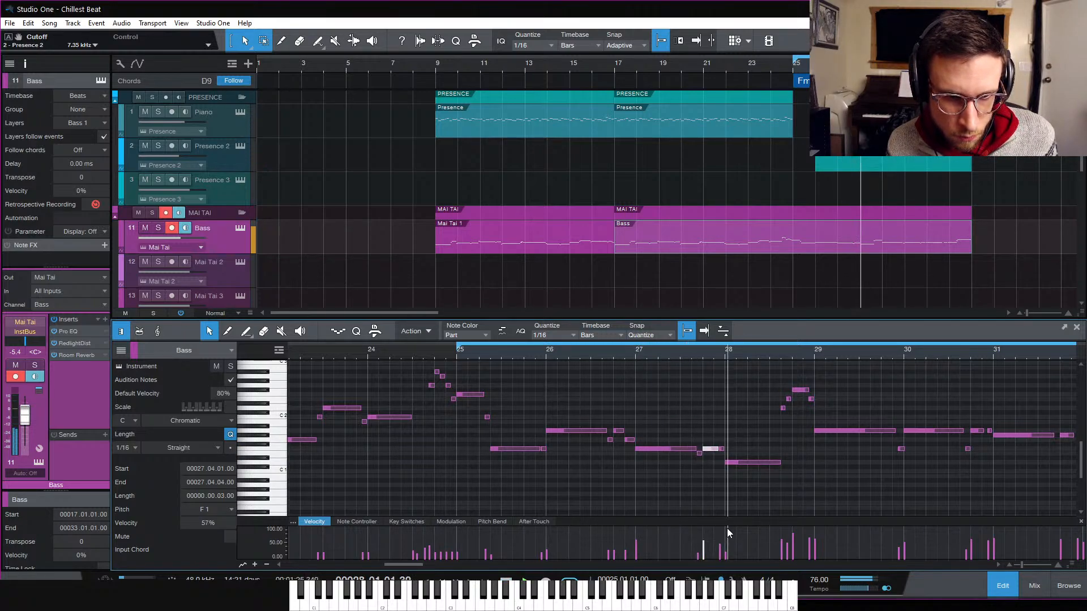
{"action": "key", "text": "space"}
{"action": "left_click", "coordinate": [700, 453]}
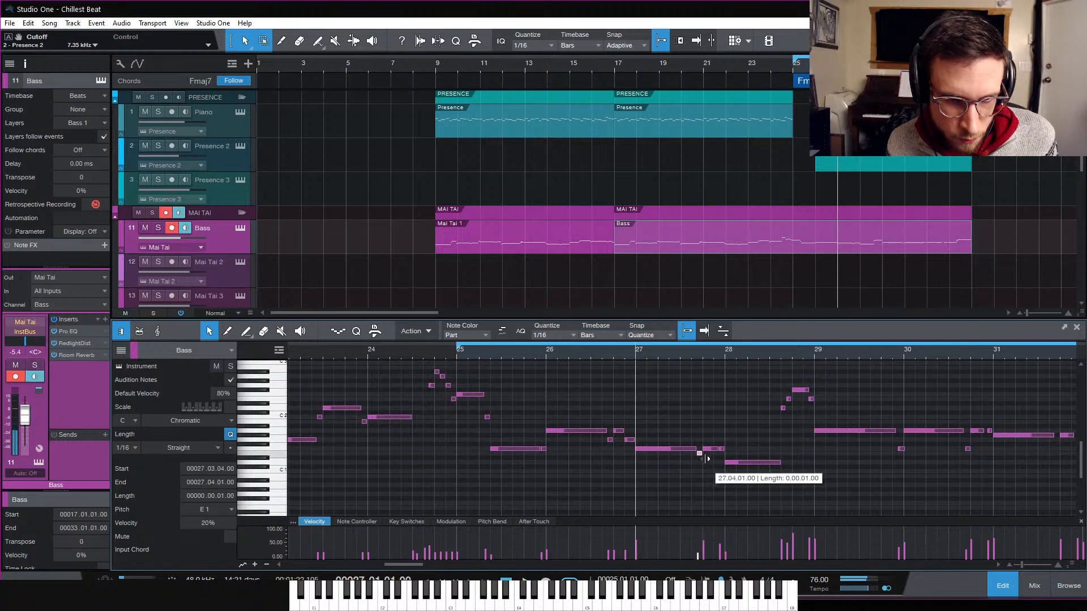
{"action": "left_click", "coordinate": [703, 451]}
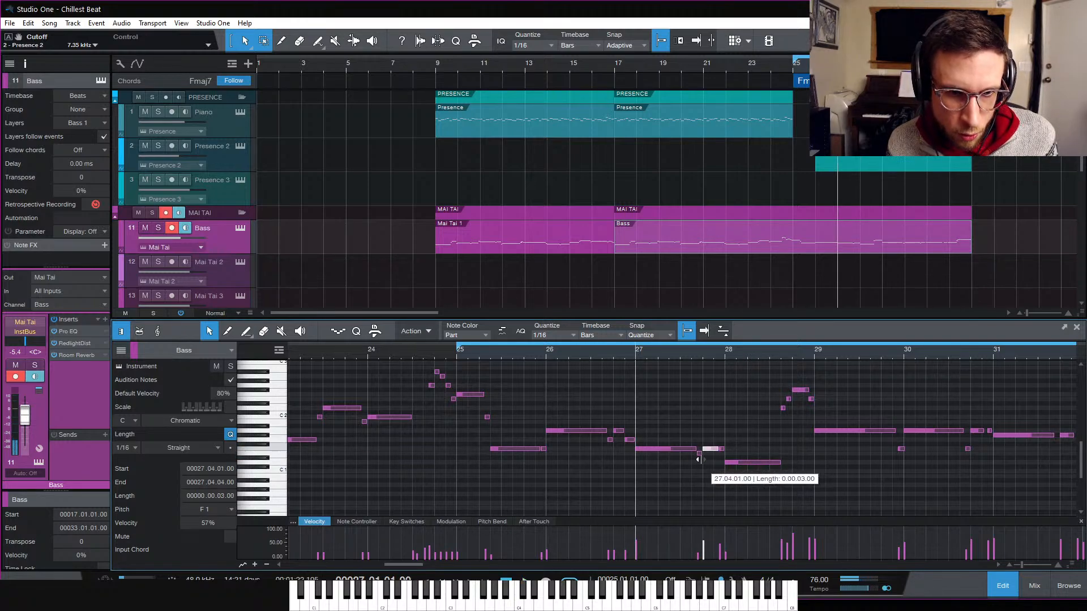
{"action": "left_click", "coordinate": [694, 450]}
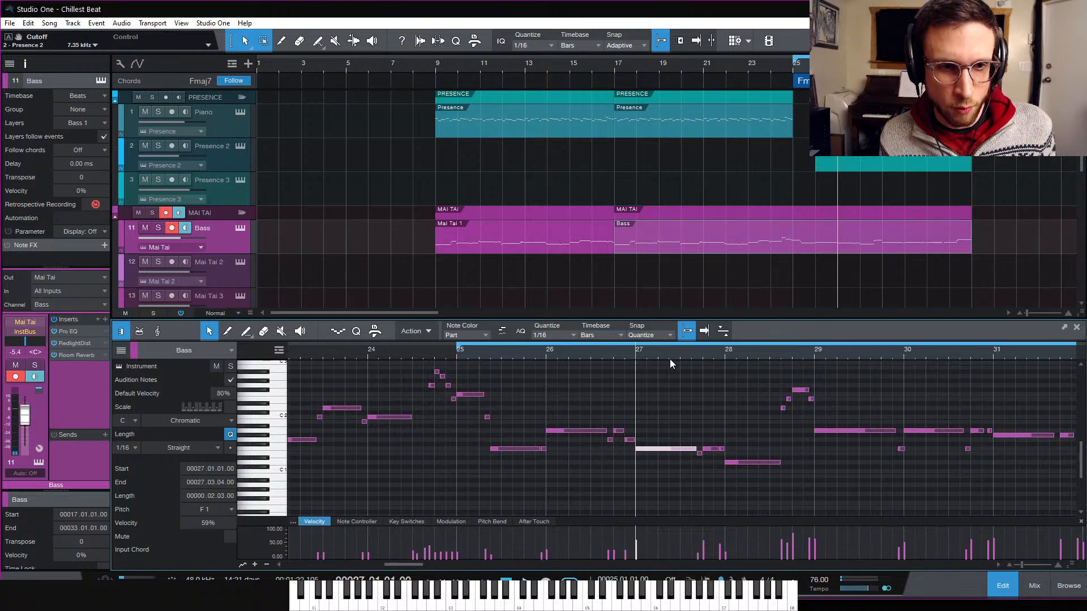
{"action": "left_click", "coordinate": [756, 435]}
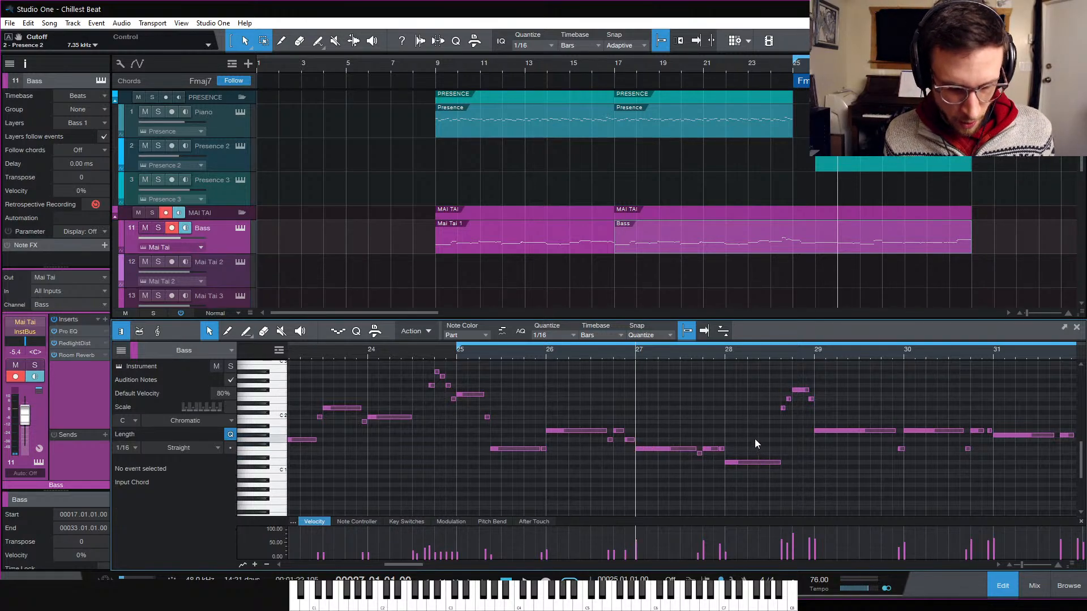
Step: Shorten the D1 bass note in bar 28 to end at 28.03.03.00 and play back the passage
{"action": "scroll", "coordinate": [755, 444], "scroll_direction": "right", "scroll_amount": 2}
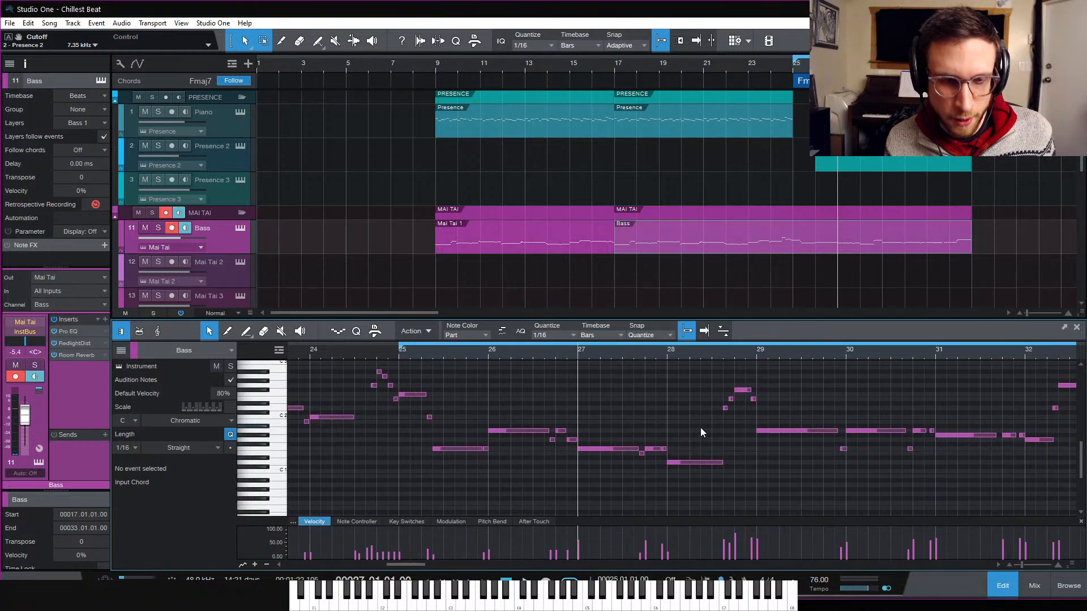
{"action": "key", "text": "e"}
{"action": "scroll", "coordinate": [760, 417], "scroll_direction": "right", "scroll_amount": 2}
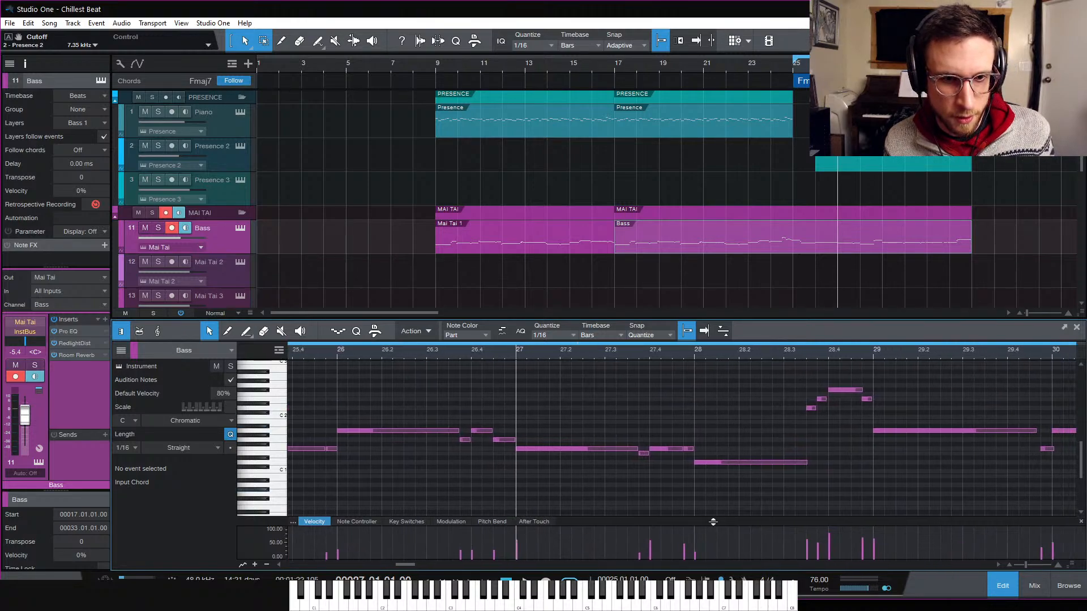
{"action": "left_click", "coordinate": [717, 462]}
{"action": "left_click", "coordinate": [737, 435]}
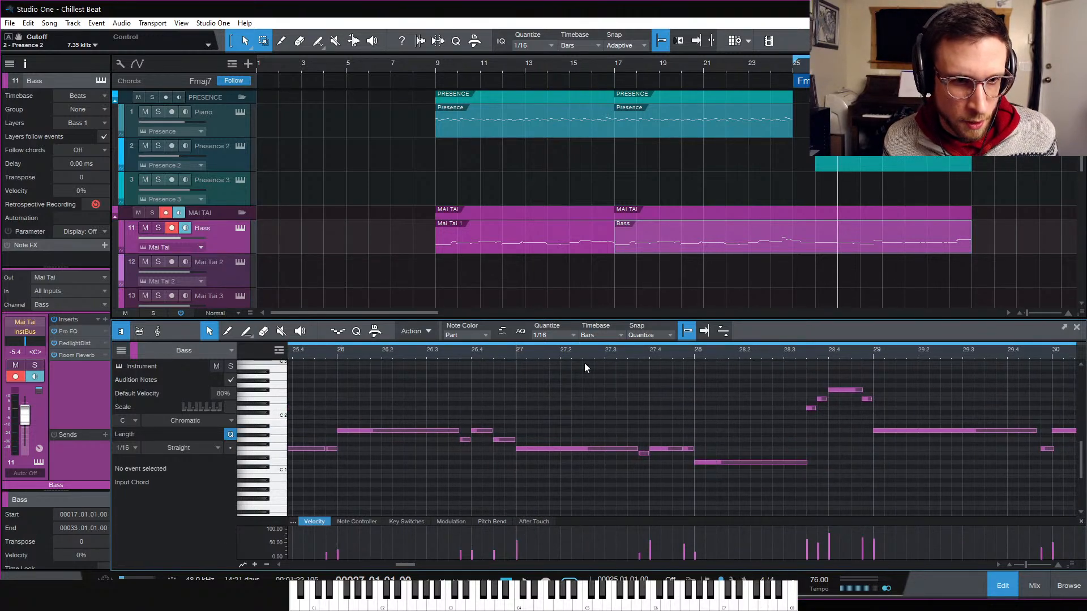
{"action": "scroll", "coordinate": [717, 440], "scroll_direction": "right", "scroll_amount": 1}
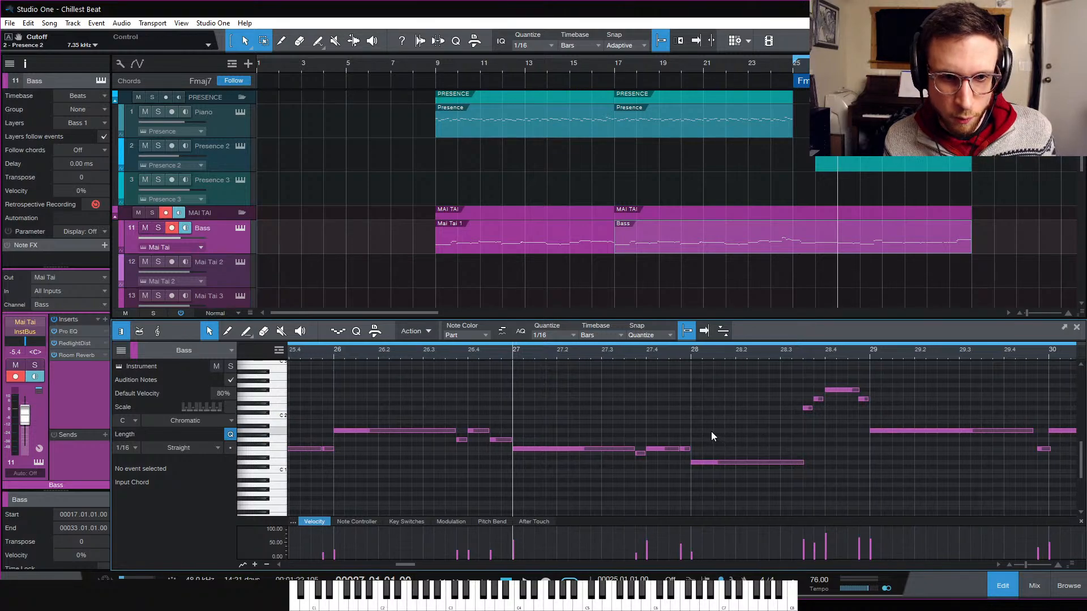
{"action": "key", "text": "space"}
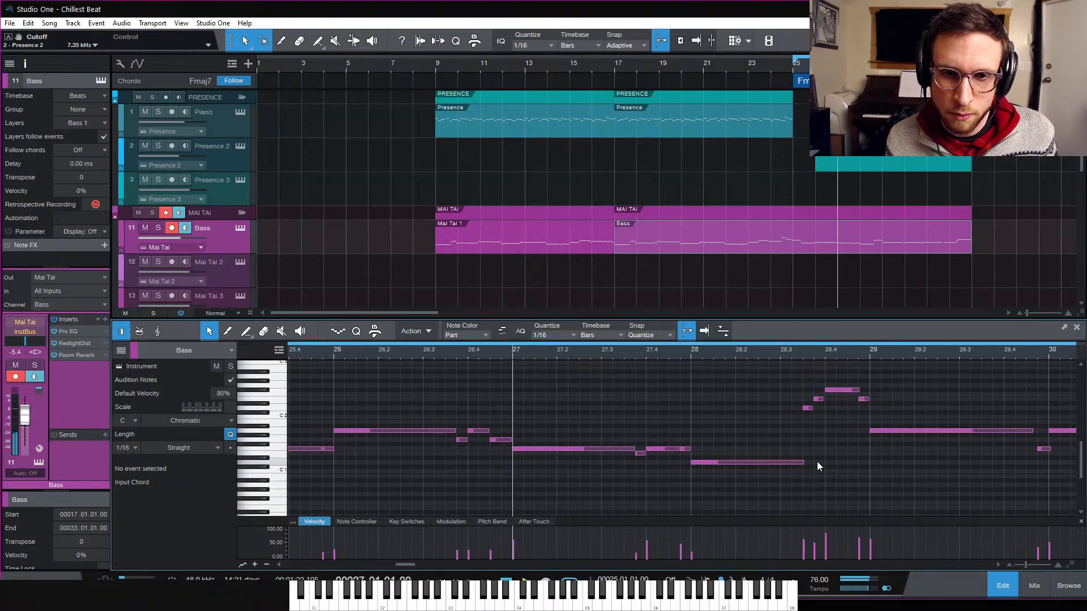
{"action": "left_click", "coordinate": [802, 463]}
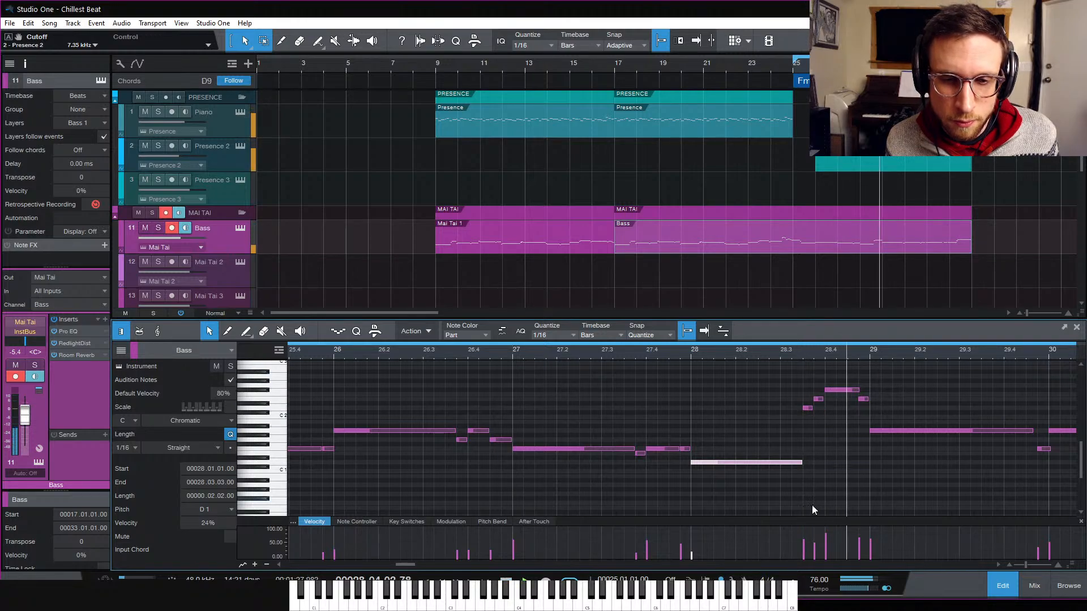
{"action": "key", "text": "space"}
Step: Shorten the F#2 note in the run at the end of bar 28 to a length of 0.0.3.0
{"action": "left_click", "coordinate": [818, 399]}
{"action": "left_click", "coordinate": [852, 390]}
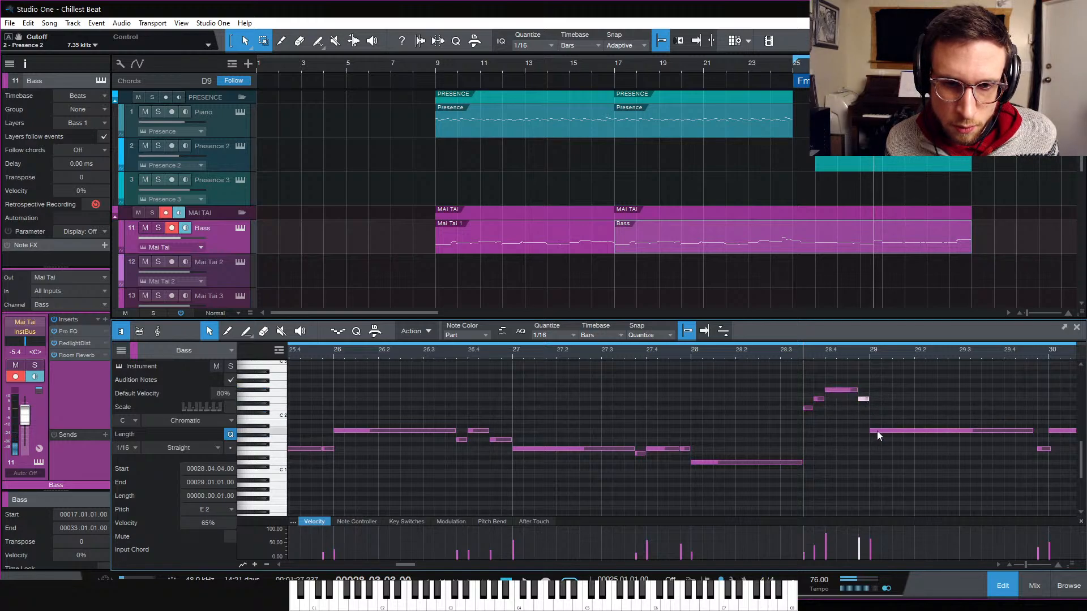
{"action": "left_click", "coordinate": [863, 399]}
Step: Lower the E2 note at 28.04.04.00 to A1 with a softer velocity, and move bar 29's long note down to F1
{"action": "left_click_drag", "start_coordinate": [865, 400], "coordinate": [877, 451]}
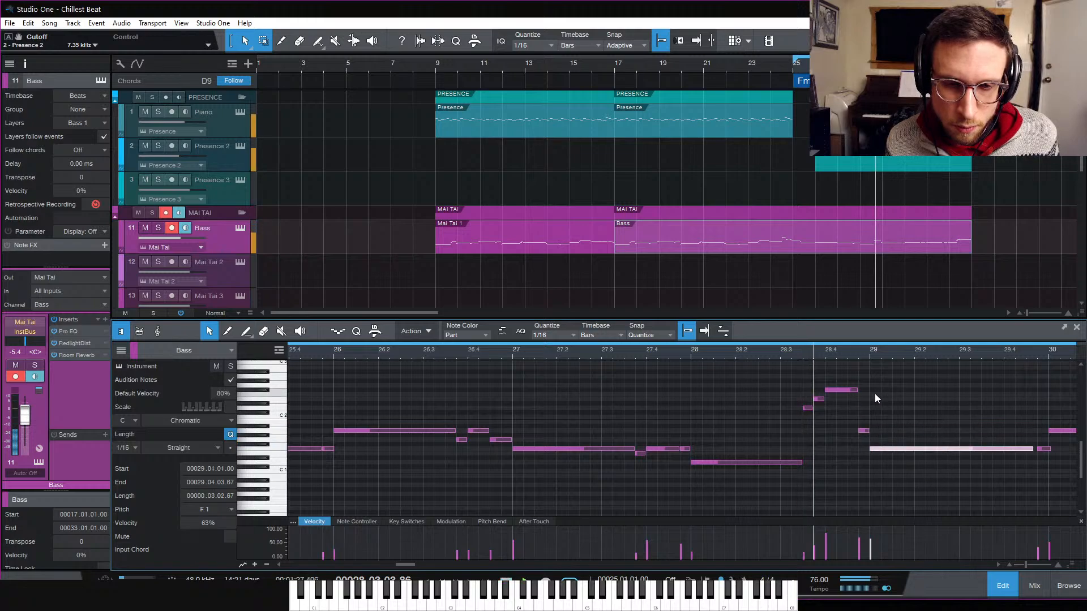
{"action": "key", "text": "space"}
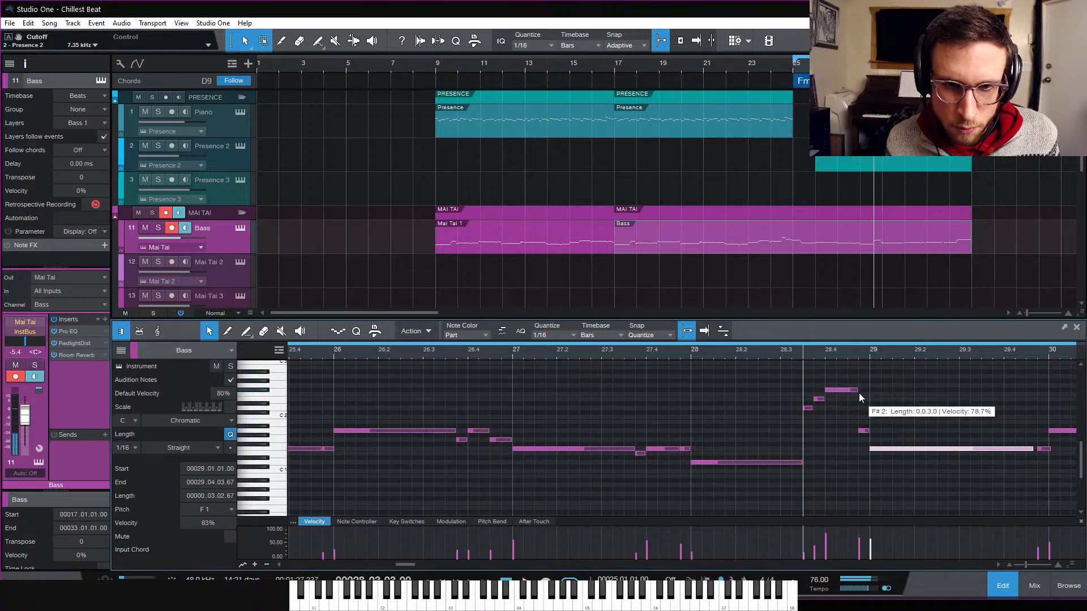
{"action": "left_click_drag", "start_coordinate": [861, 543], "coordinate": [861, 554]}
{"action": "key", "text": "space"}
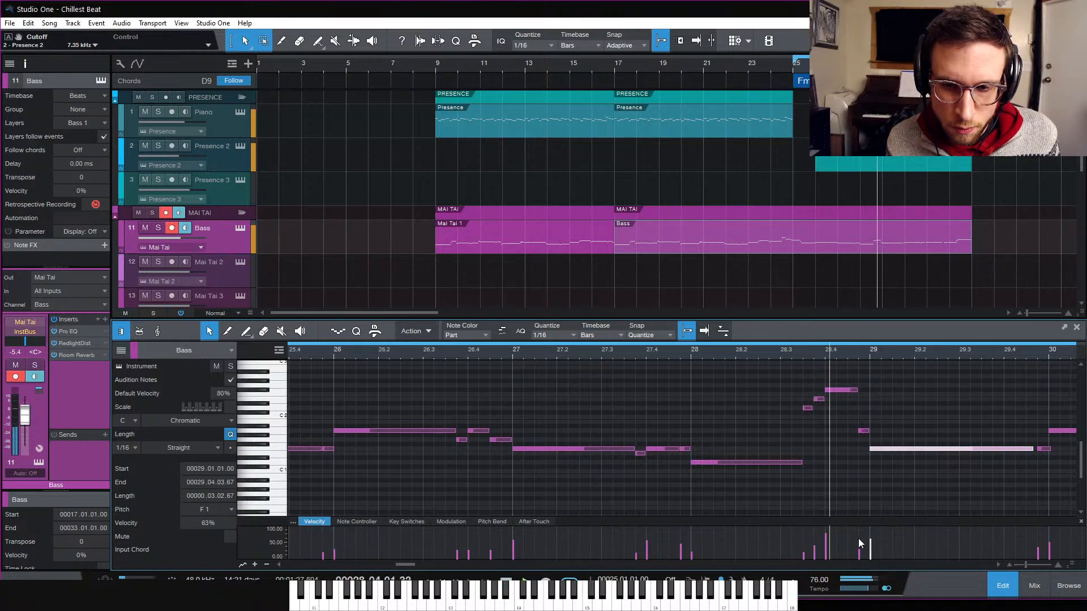
Step: Record a downward pitch bend over the F#2 note at the end of bar 28 and display its pitch bend data
{"action": "left_click", "coordinate": [798, 350]}
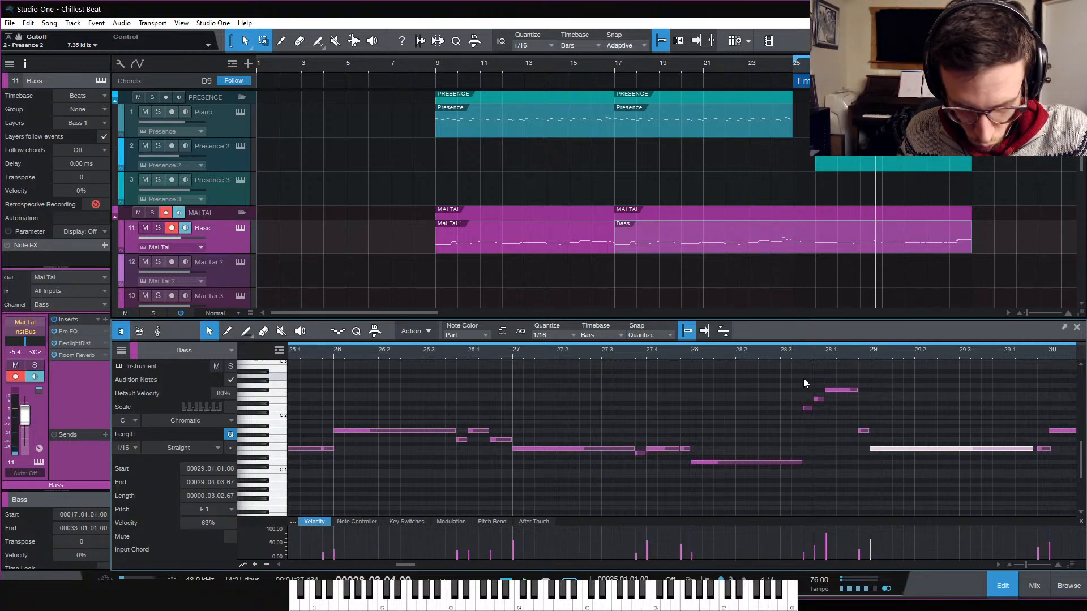
{"action": "key", "text": "KP_Multiply"}
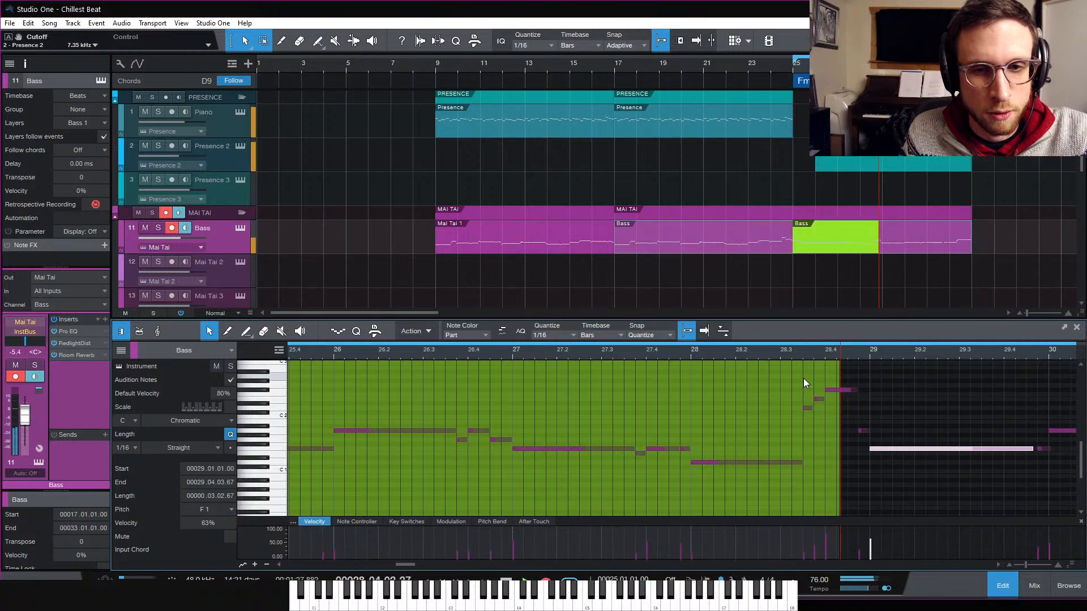
{"action": "key", "text": "space"}
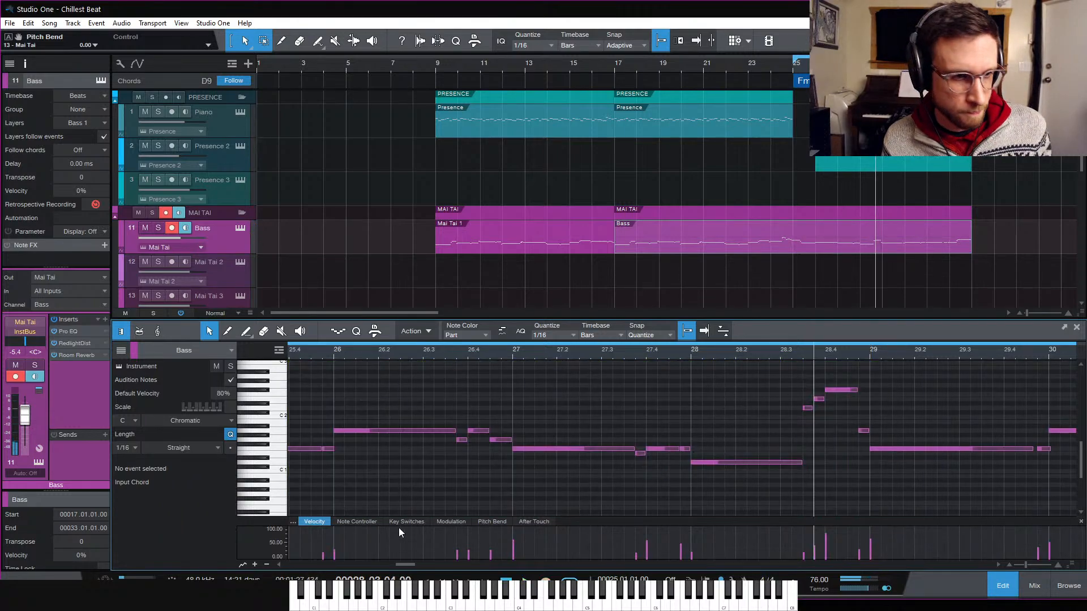
{"action": "left_click", "coordinate": [492, 521]}
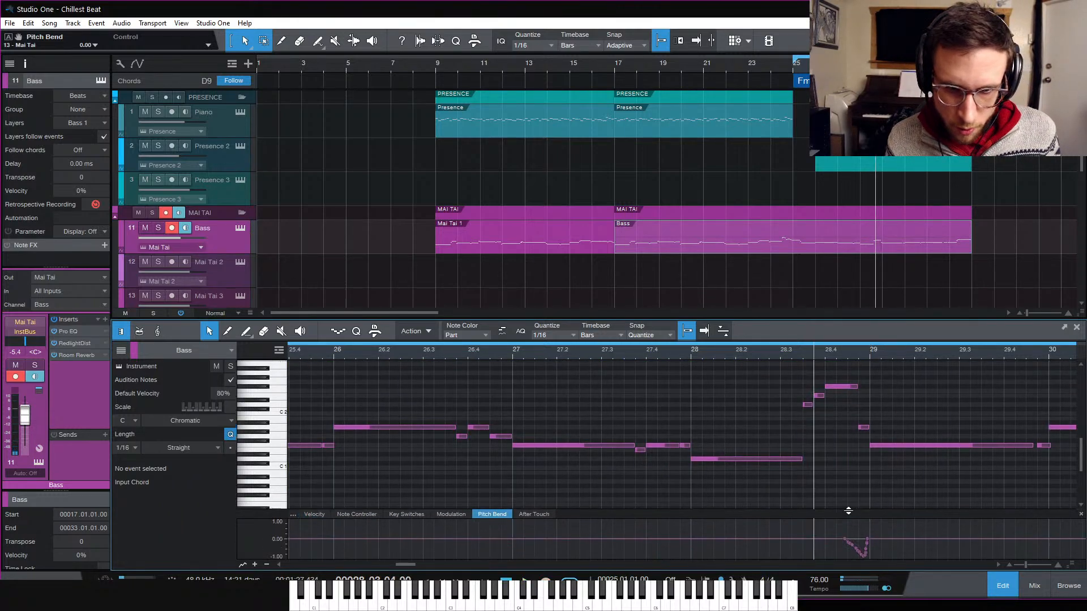
Step: Reduce the recorded bend to a single drop to -1.00 ending with the F#2 note, removing the intermediate points
{"action": "key", "text": "e"}
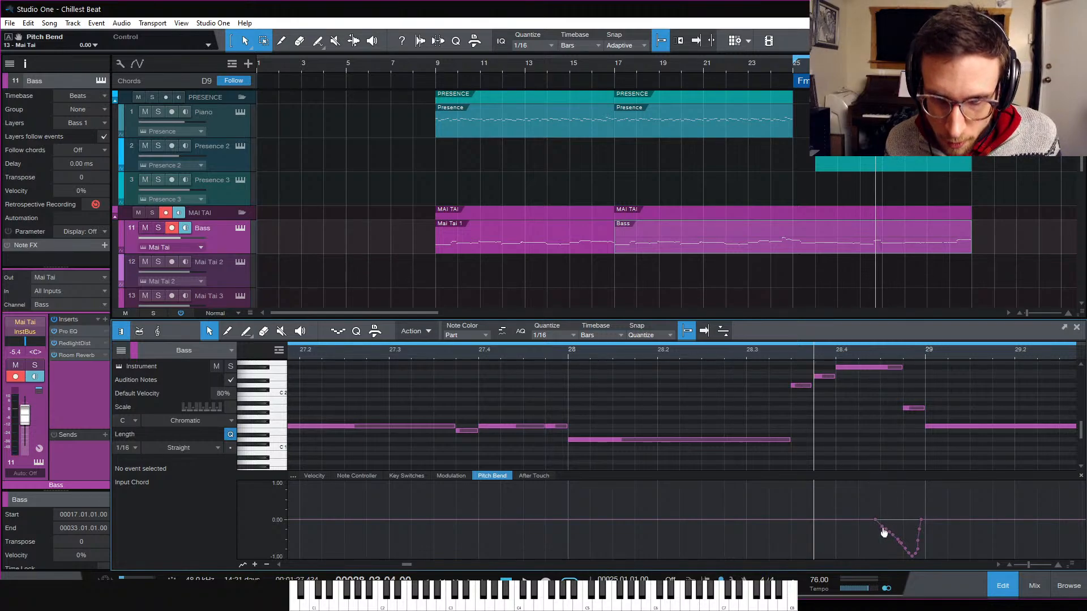
{"action": "left_click_drag", "start_coordinate": [921, 523], "coordinate": [904, 522]}
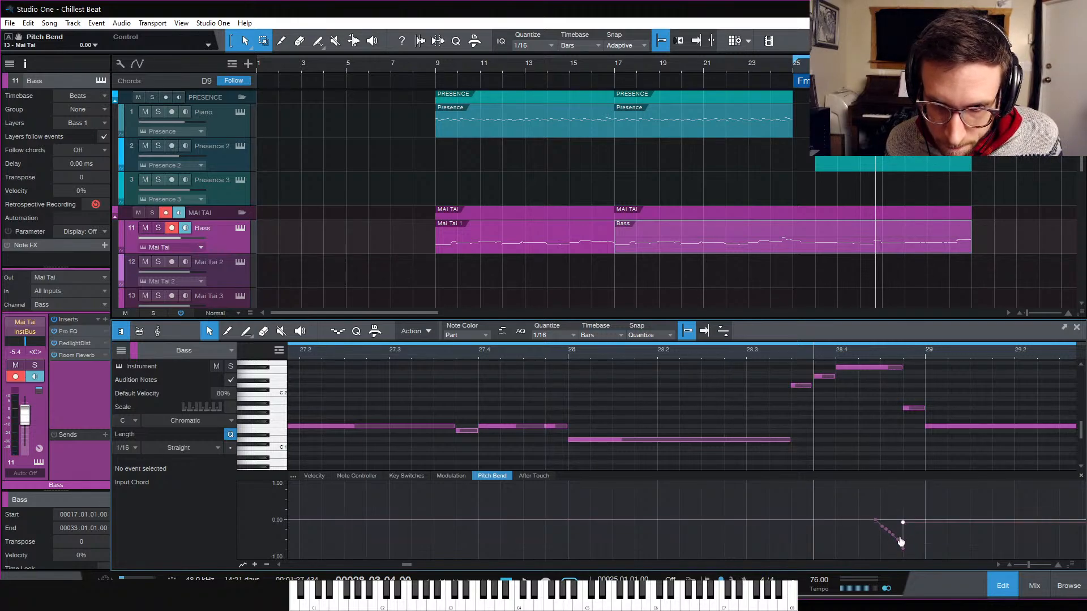
{"action": "left_click", "coordinate": [903, 556]}
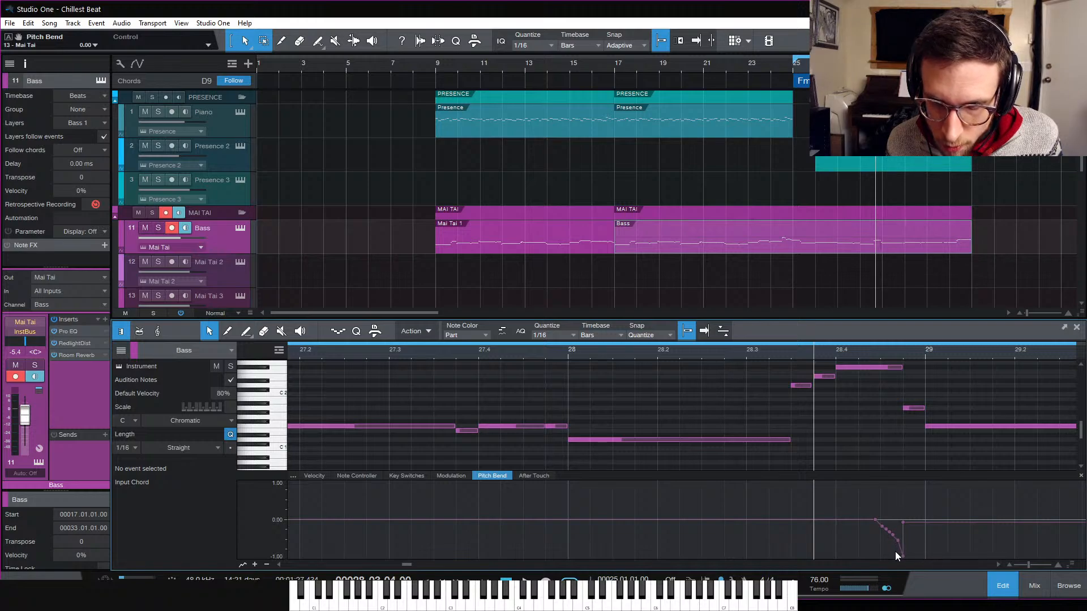
{"action": "mouse_move", "coordinate": [892, 539]}
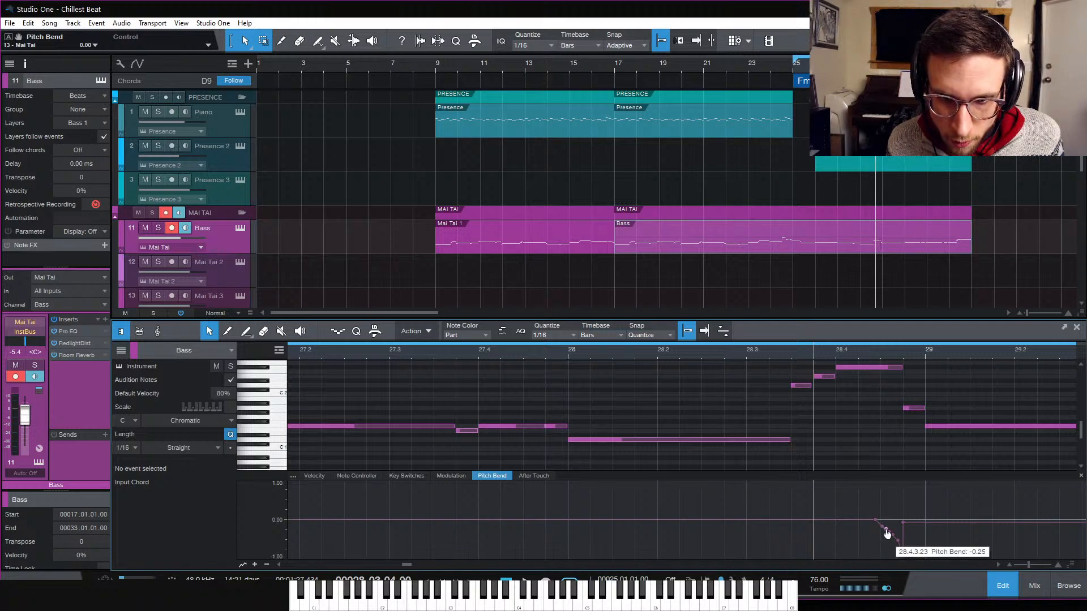
{"action": "left_click_drag", "start_coordinate": [893, 537], "coordinate": [908, 569]}
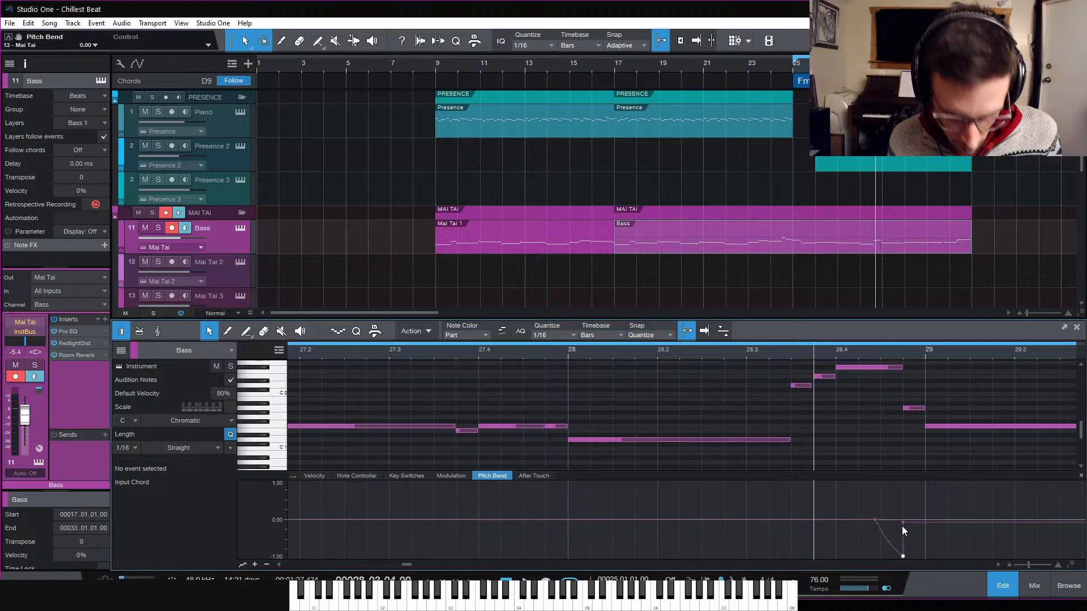
Step: Curve the pitch bend so it drops slowly at first, and reset its return point to 0.00 after the F#2 note
{"action": "key", "text": "e"}
{"action": "key", "text": "e"}
{"action": "scroll", "coordinate": [988, 534], "scroll_direction": "right", "scroll_amount": 3}
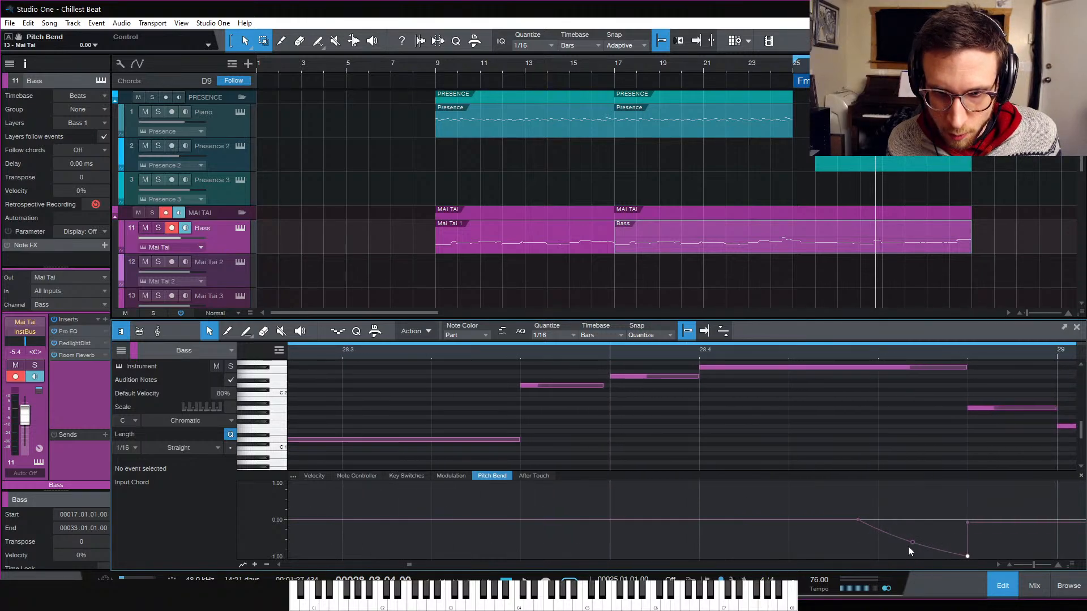
{"action": "left_click_drag", "start_coordinate": [915, 542], "coordinate": [916, 533]}
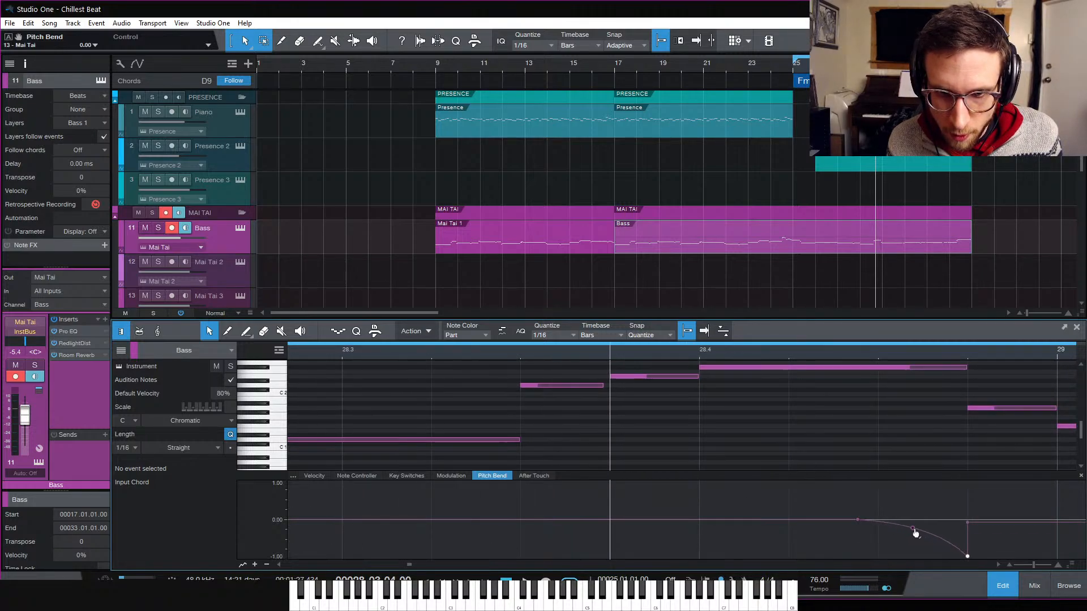
{"action": "left_click", "coordinate": [968, 521]}
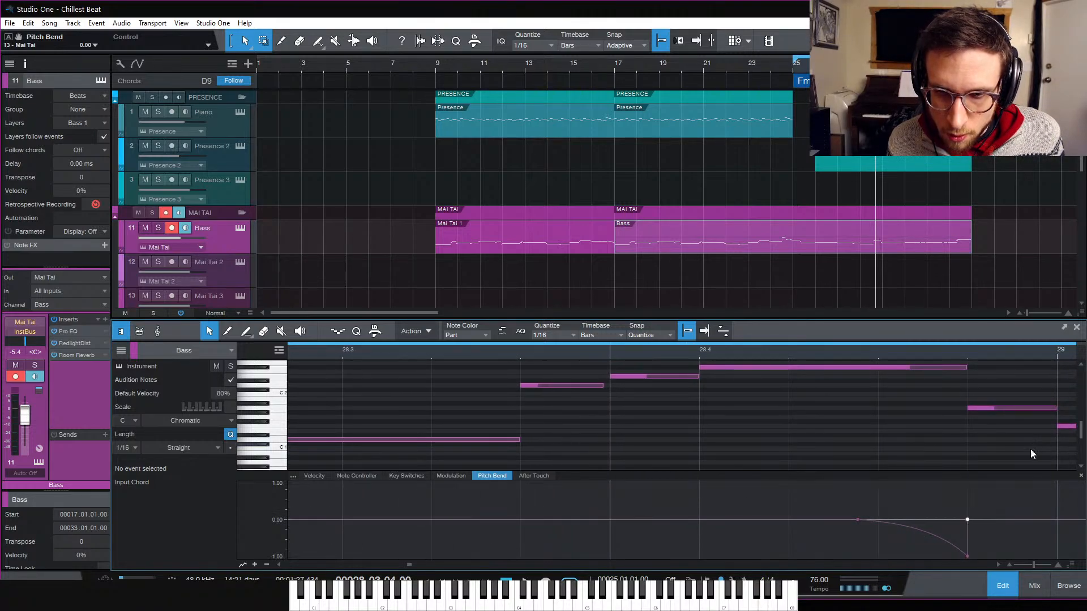
Step: Play back the bass line through the bent note into bar 30, and display the velocities of its notes
{"action": "key", "text": "space"}
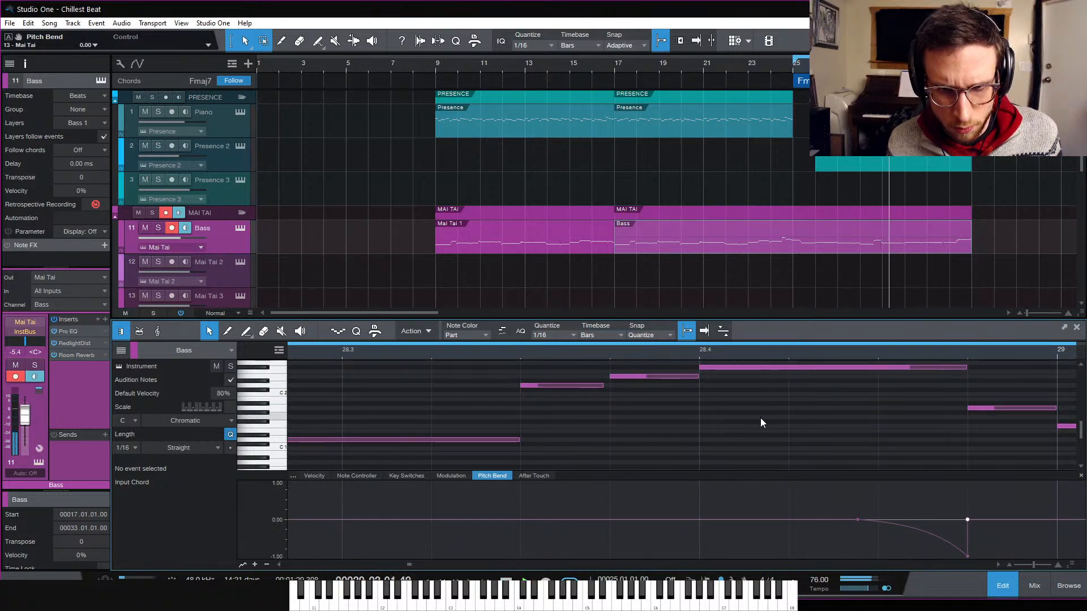
{"action": "key", "text": "w"}
{"action": "key", "text": "w"}
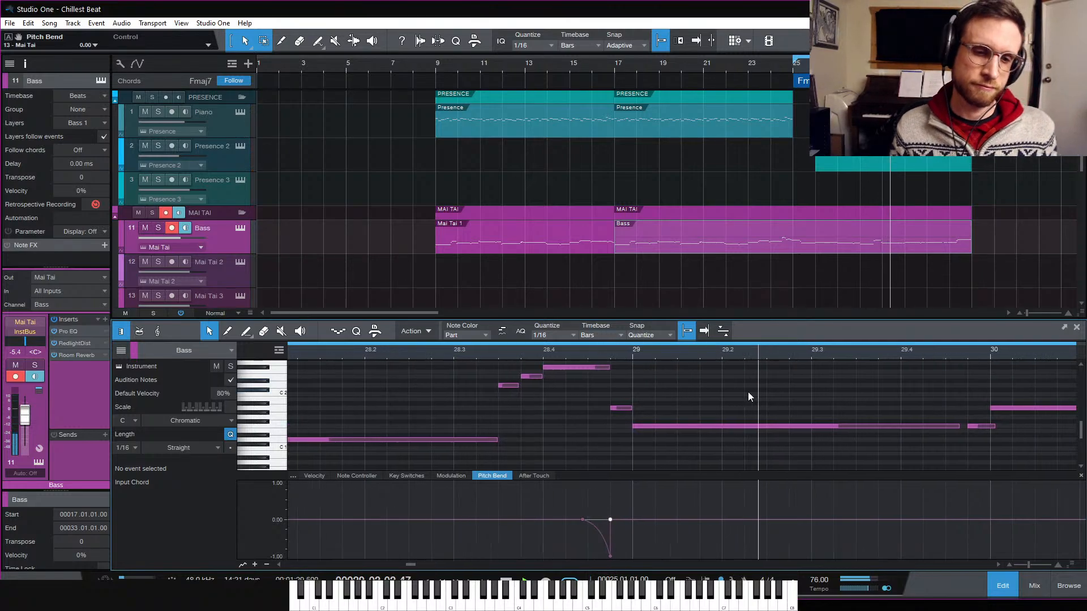
{"action": "left_click", "coordinate": [316, 477]}
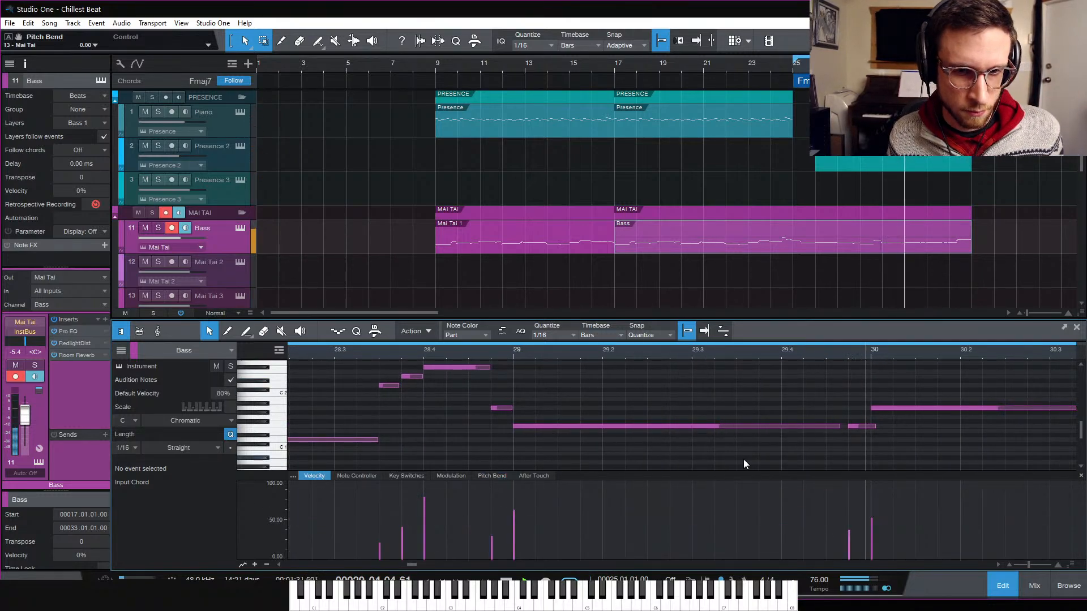
{"action": "key", "text": "w"}
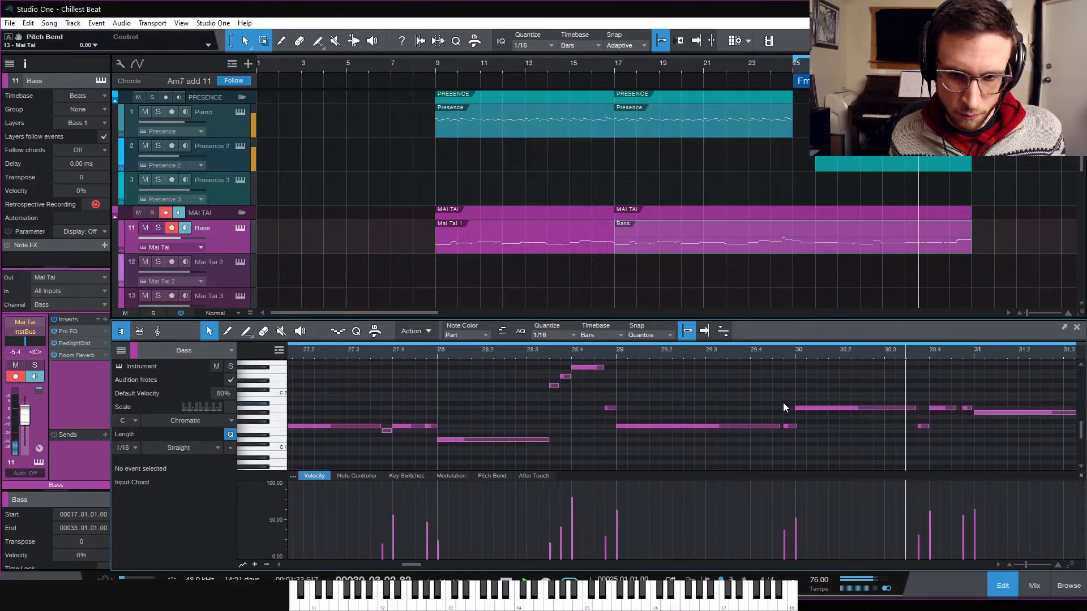
Step: Extend bar 29's long F1 note to end at 29.04.04.00, and end the short F1 after it at 30.01.01.00
{"action": "left_click_drag", "start_coordinate": [775, 425], "coordinate": [783, 426]}
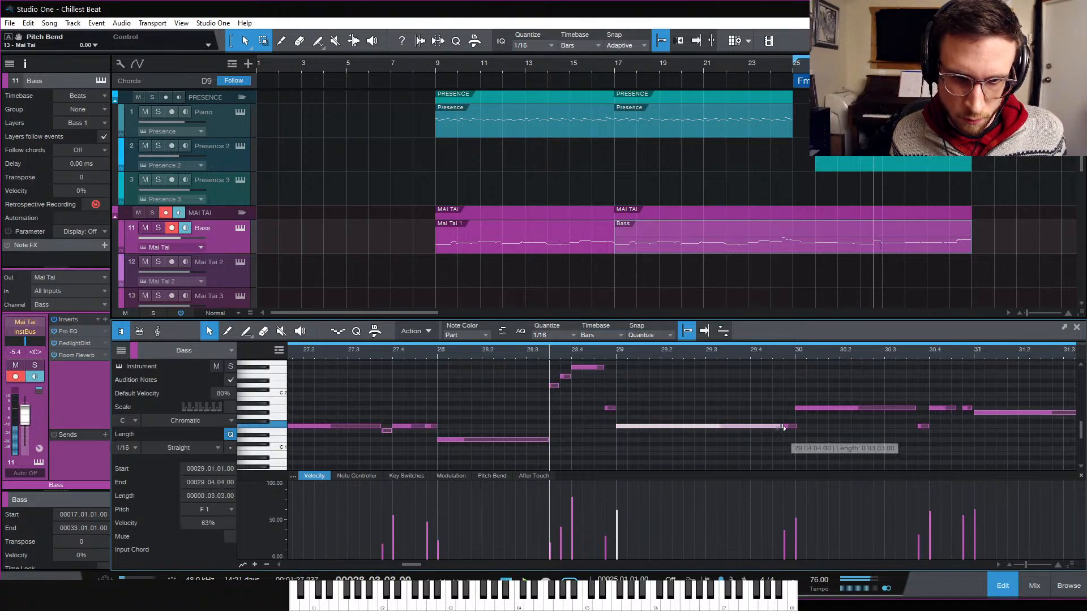
{"action": "left_click", "coordinate": [790, 426]}
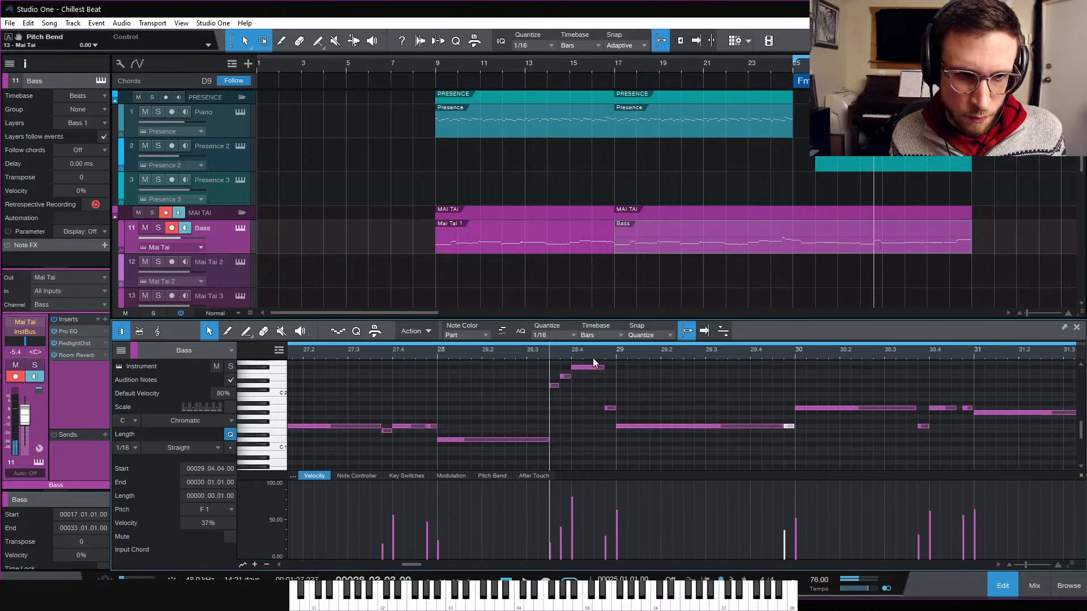
{"action": "left_click", "coordinate": [617, 407]}
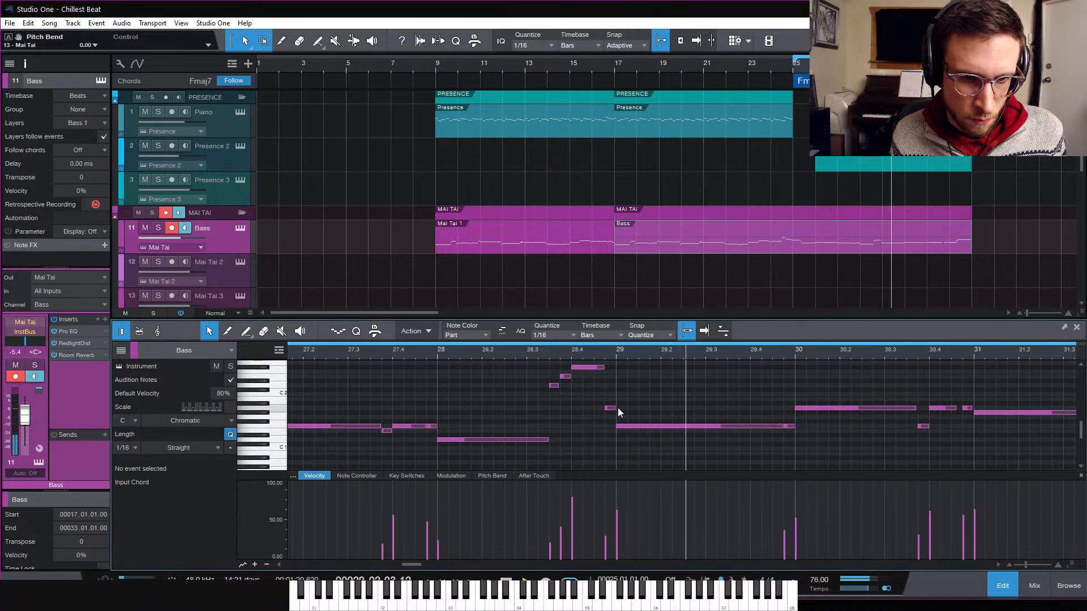
{"action": "left_click", "coordinate": [611, 409]}
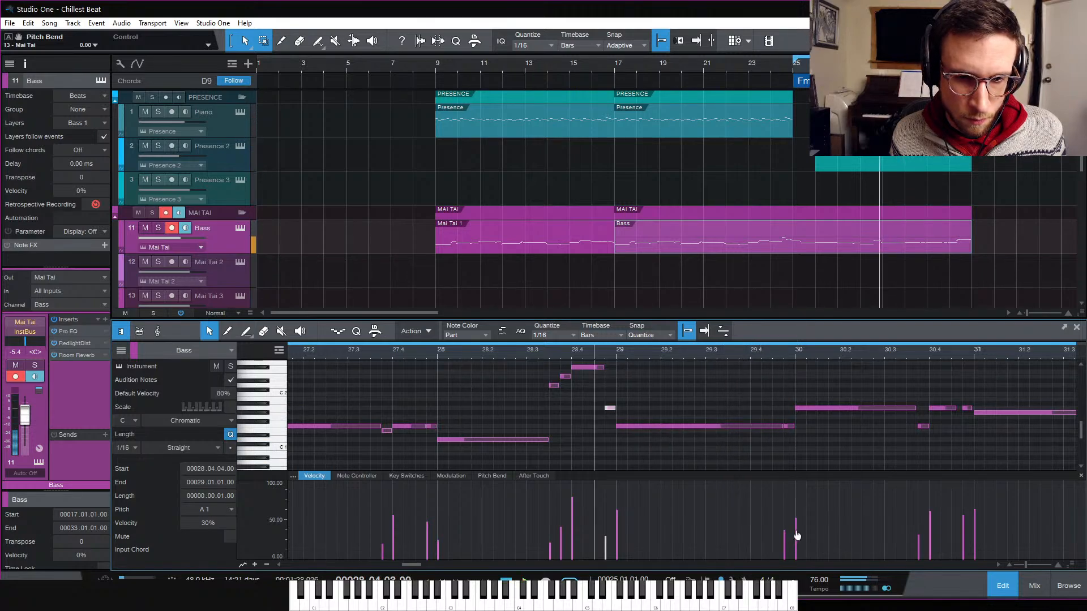
Step: Soften bar 30's long A1 to 23% velocity, ending at 30.03.04.00, and raise the short F1 that follows it to G1
{"action": "left_click_drag", "start_coordinate": [797, 535], "coordinate": [800, 562]}
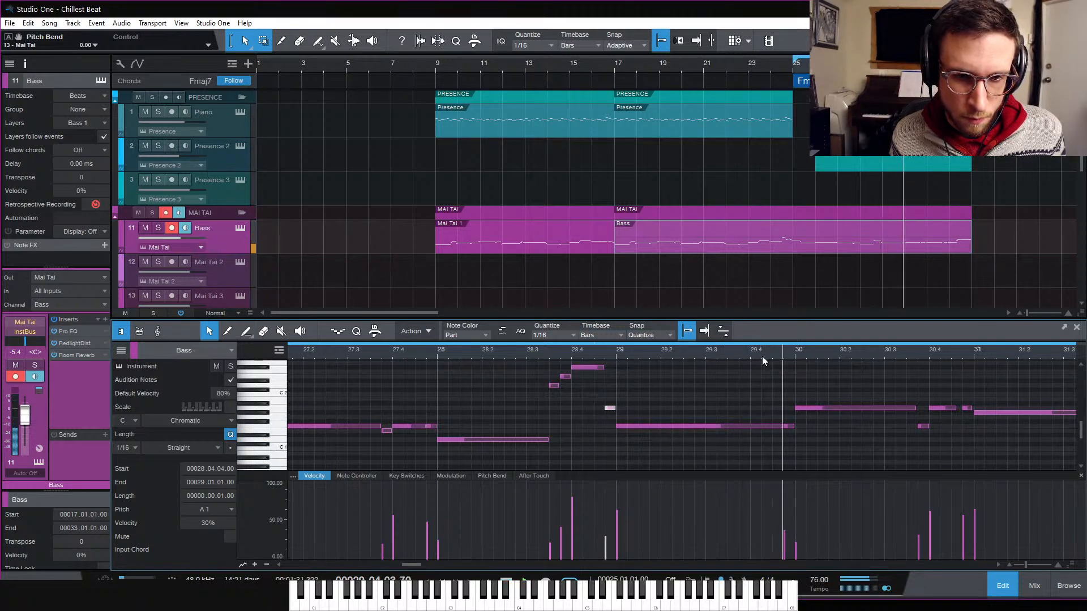
{"action": "left_click", "coordinate": [887, 427]}
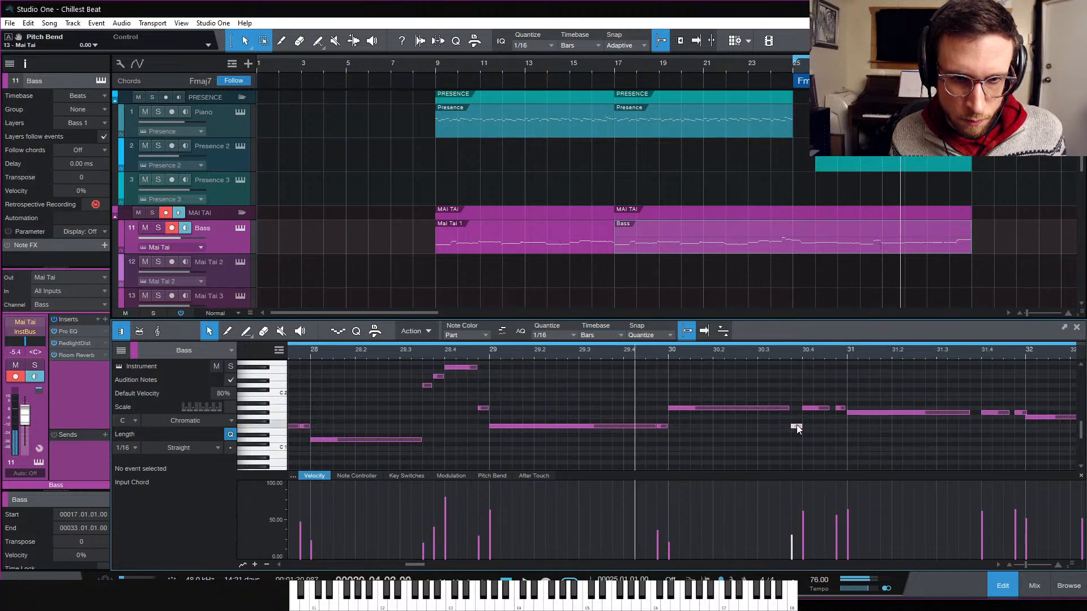
{"action": "left_click_drag", "start_coordinate": [797, 427], "coordinate": [792, 421]}
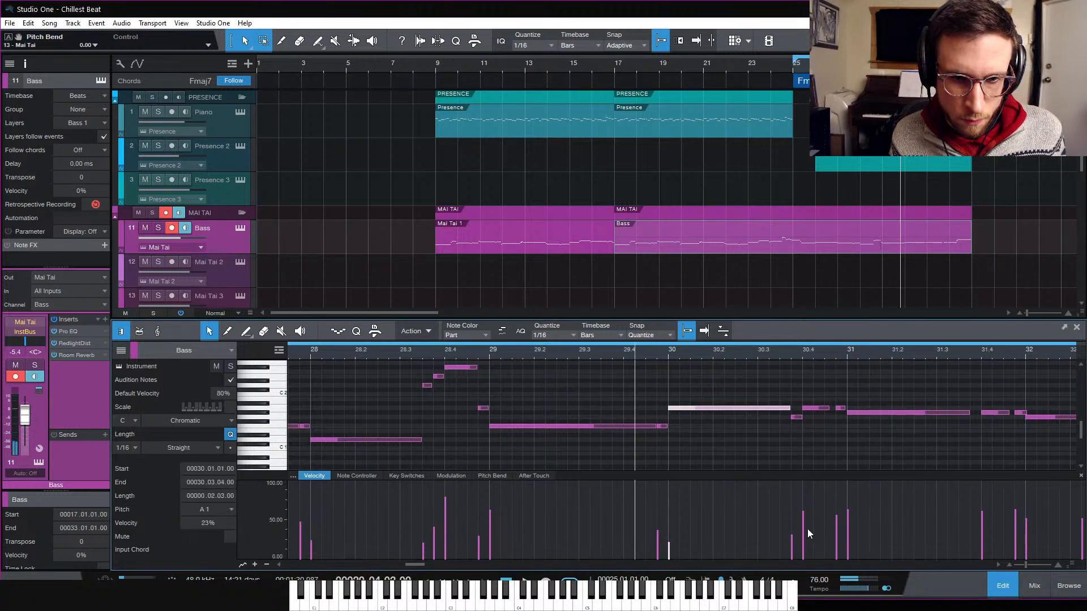
Step: Lengthen the two A1 notes closing bar 30 to fill their gaps, and soften both plus bar 31's opening G#1, which gets 27% velocity
{"action": "left_click_drag", "start_coordinate": [807, 529], "coordinate": [807, 547]}
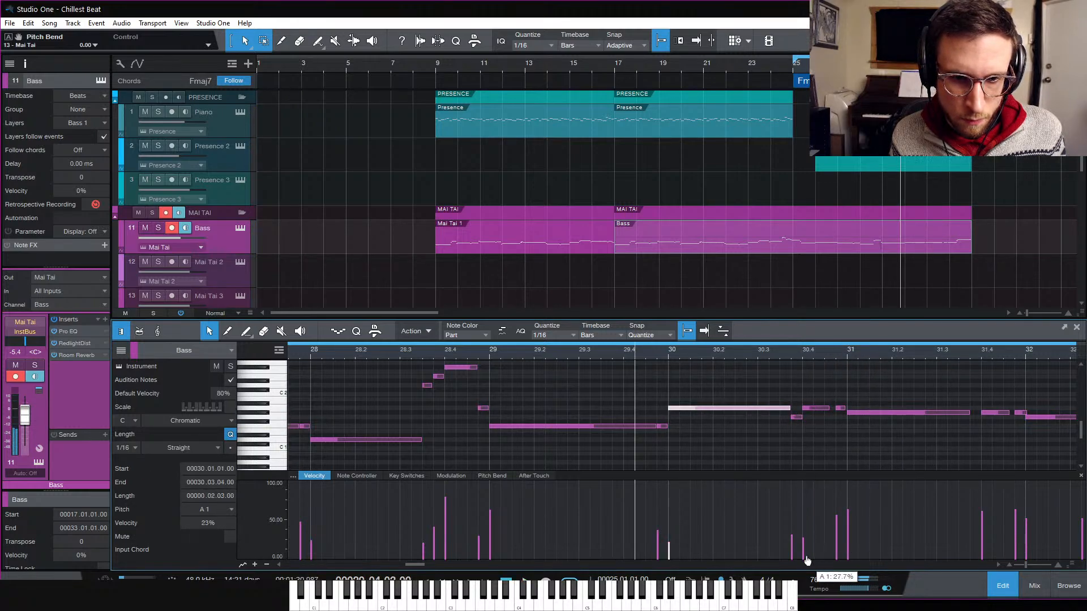
{"action": "left_click", "coordinate": [841, 408]}
{"action": "key", "text": "w"}
{"action": "key", "text": "e"}
{"action": "key", "text": "e"}
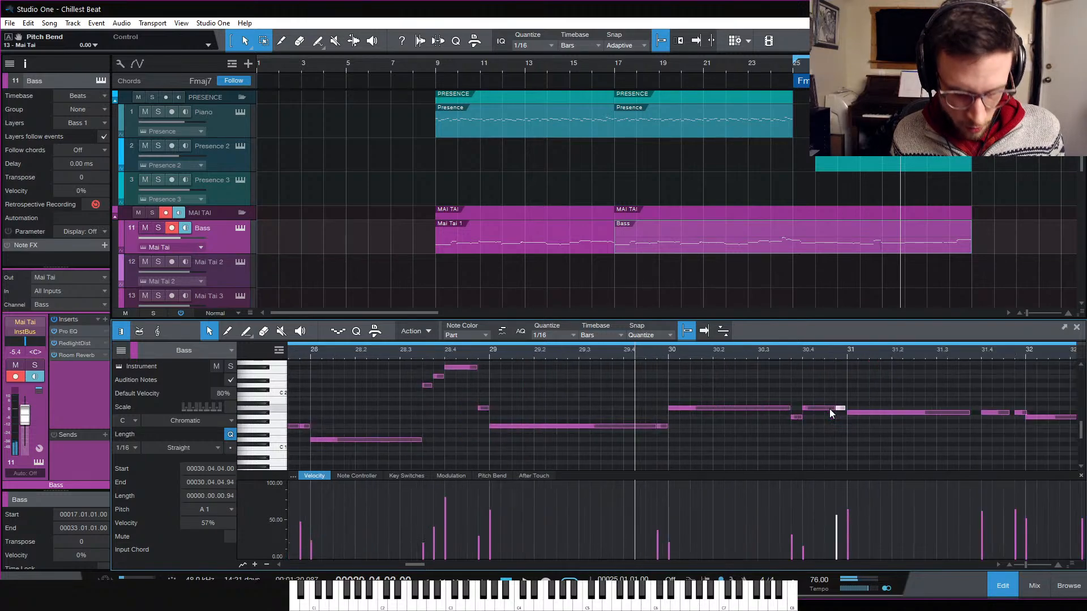
{"action": "scroll", "coordinate": [1013, 399], "scroll_direction": "right", "scroll_amount": 2}
{"action": "left_click_drag", "start_coordinate": [941, 413], "coordinate": [945, 410]}
{"action": "left_click_drag", "start_coordinate": [919, 528], "coordinate": [951, 553]}
Step: Listen to the transition from 30.04.01.00 into bar 31 a few times
{"action": "key", "text": "space"}
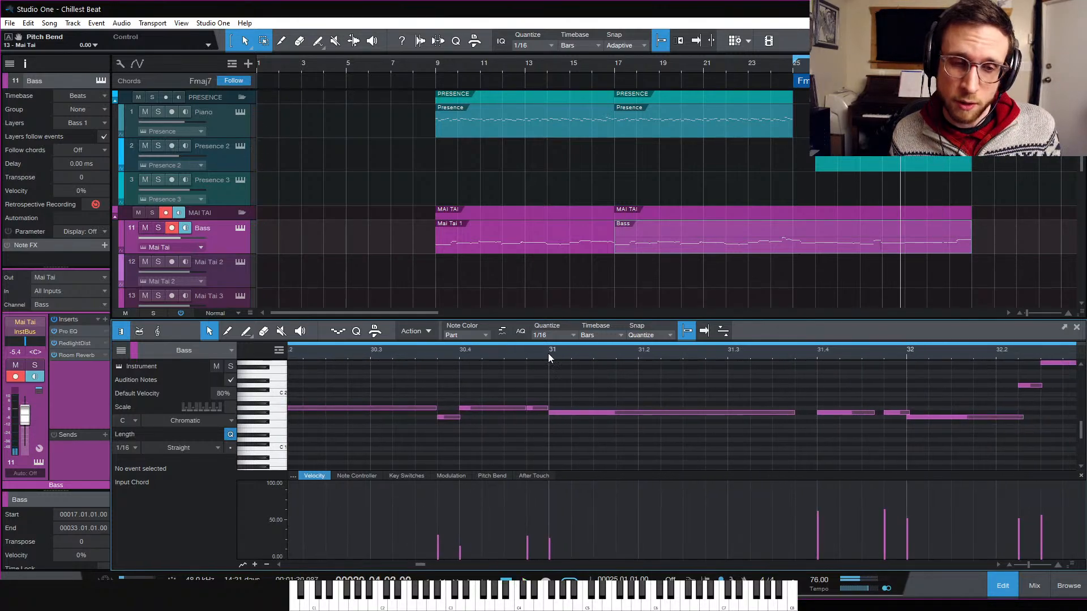
{"action": "left_click", "coordinate": [461, 357]}
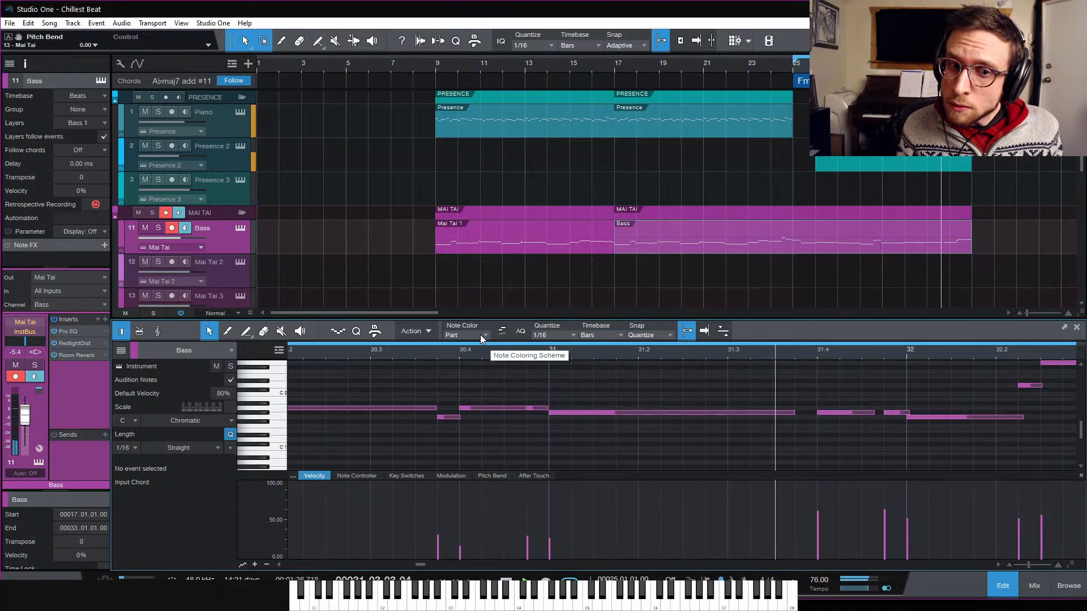
{"action": "key", "text": "space"}
{"action": "key", "text": "space"}
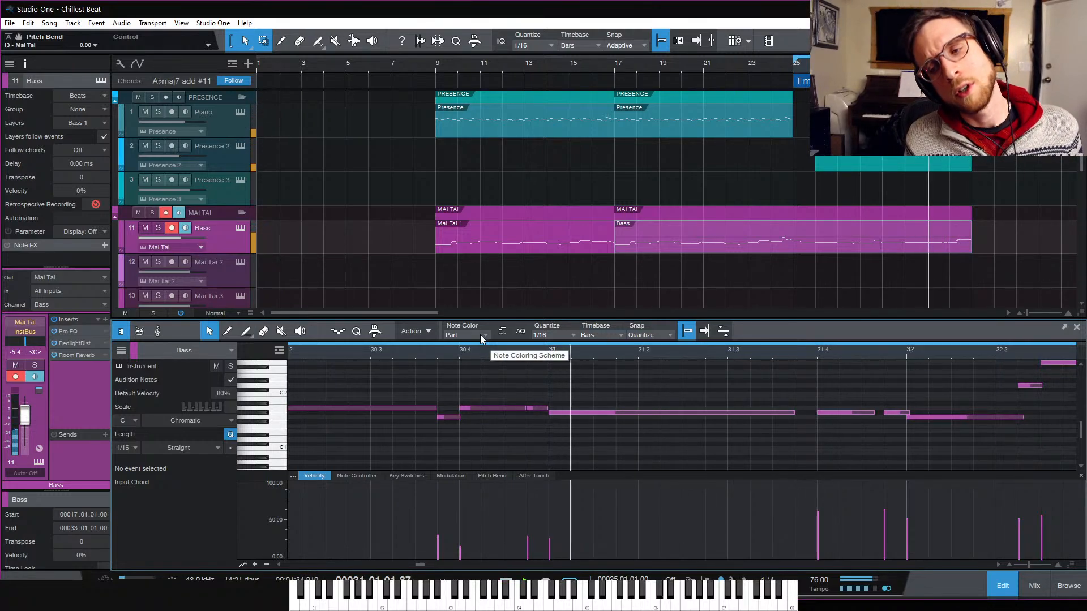
{"action": "key", "text": "space"}
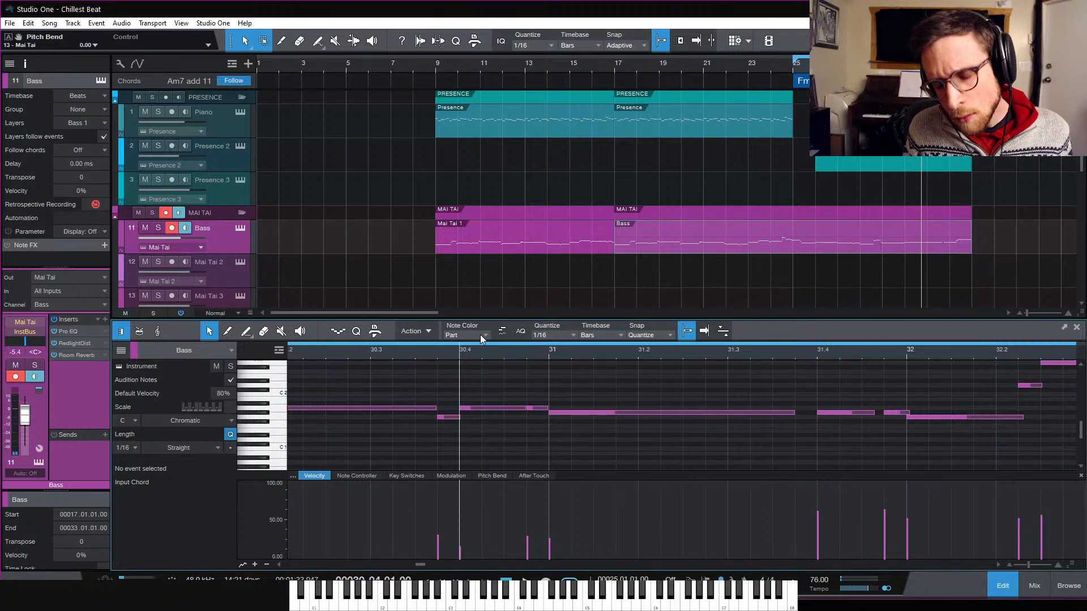
Step: Rehearse a descending high fill over bar 31, and record it into the existing bass part
{"action": "key", "text": "space"}
{"action": "key", "text": "space"}
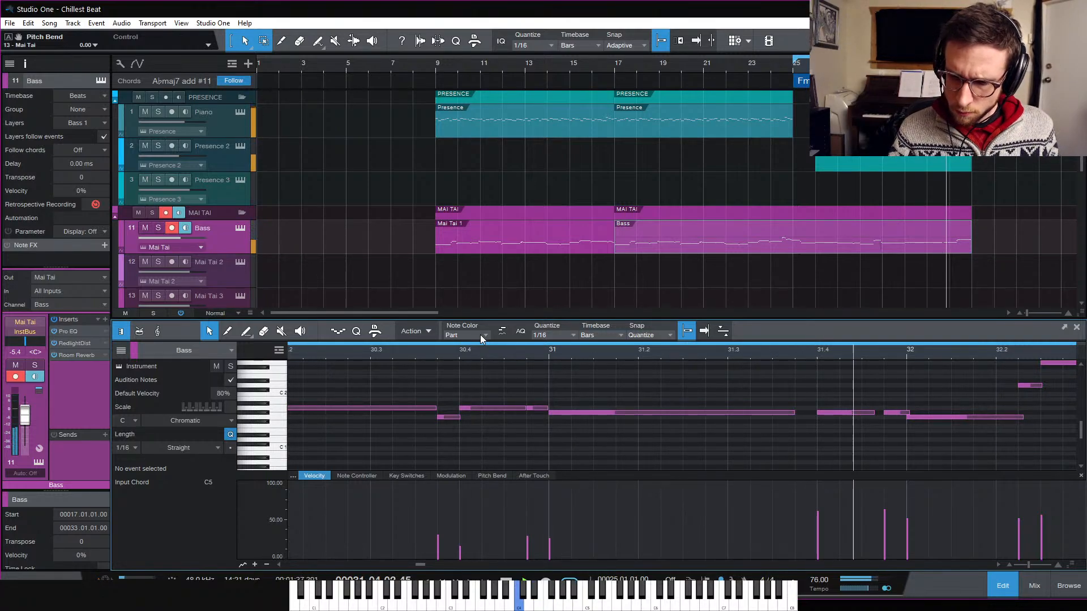
{"action": "key", "text": "space"}
{"action": "key", "text": "space"}
{"action": "key", "text": "KP_Multiply"}
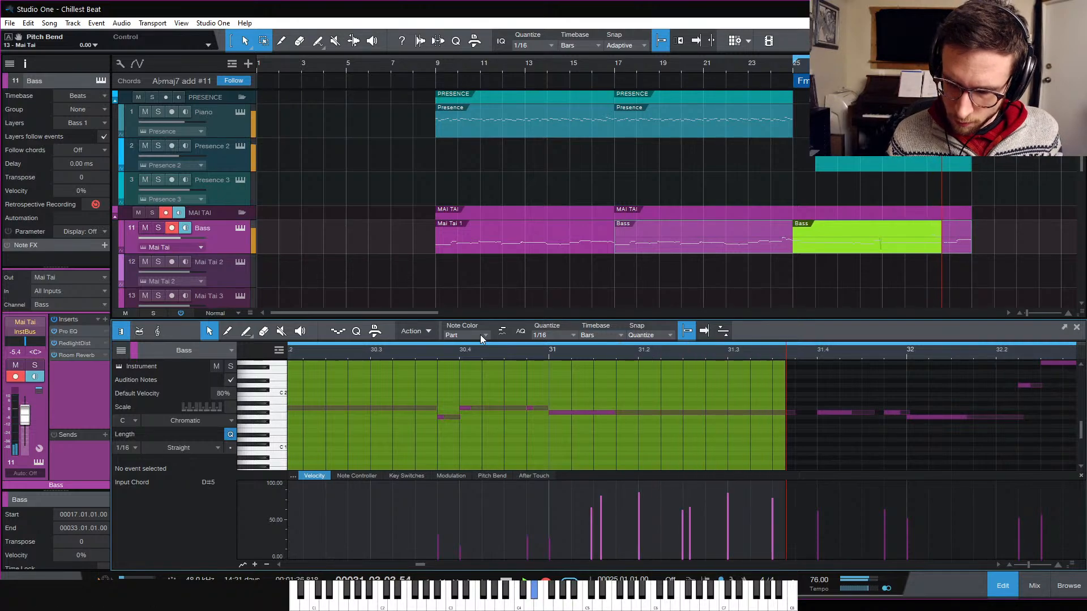
{"action": "key", "text": "space"}
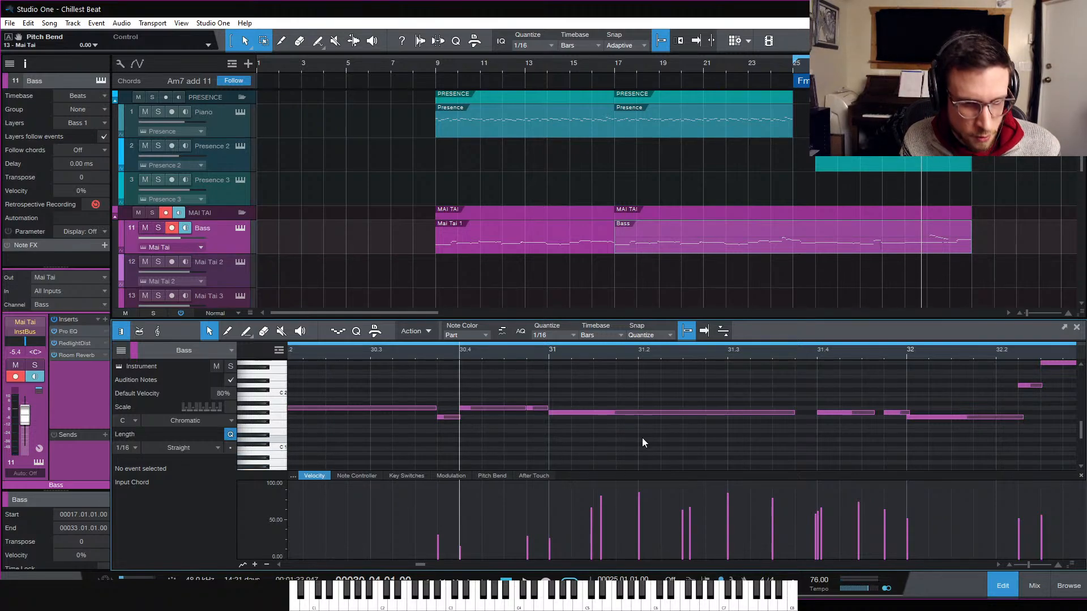
Step: Shorten bar 31's long G#1 note to end at 31.01.03.00, where the recorded fill begins
{"action": "scroll", "coordinate": [641, 443], "scroll_direction": "right", "scroll_amount": 5}
{"action": "key", "text": "w"}
{"action": "scroll", "coordinate": [509, 439], "scroll_direction": "up", "scroll_amount": 3}
{"action": "scroll", "coordinate": [494, 439], "scroll_direction": "left", "scroll_amount": 1}
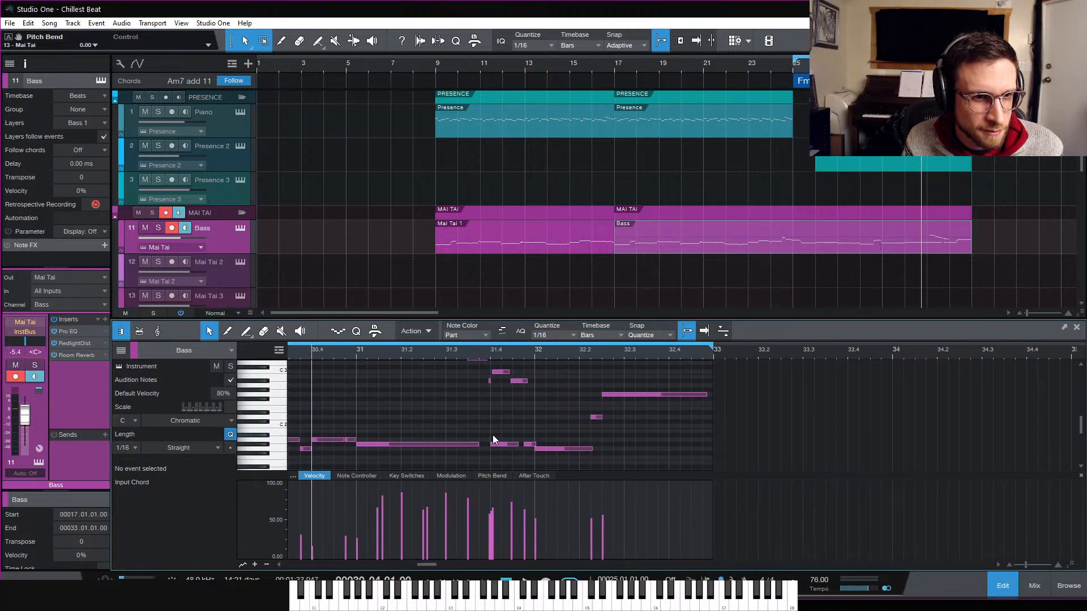
{"action": "scroll", "coordinate": [486, 436], "scroll_direction": "up", "scroll_amount": 2}
{"action": "left_click_drag", "start_coordinate": [483, 456], "coordinate": [432, 467]}
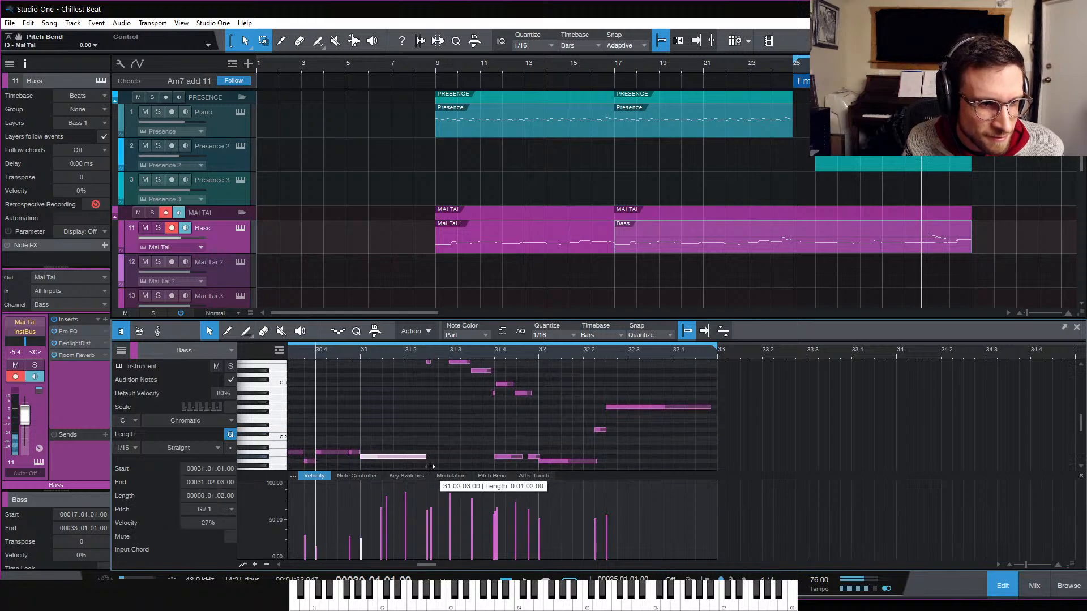
{"action": "scroll", "coordinate": [420, 384], "scroll_direction": "up", "scroll_amount": 2}
{"action": "left_click", "coordinate": [359, 351]}
{"action": "key", "text": "space"}
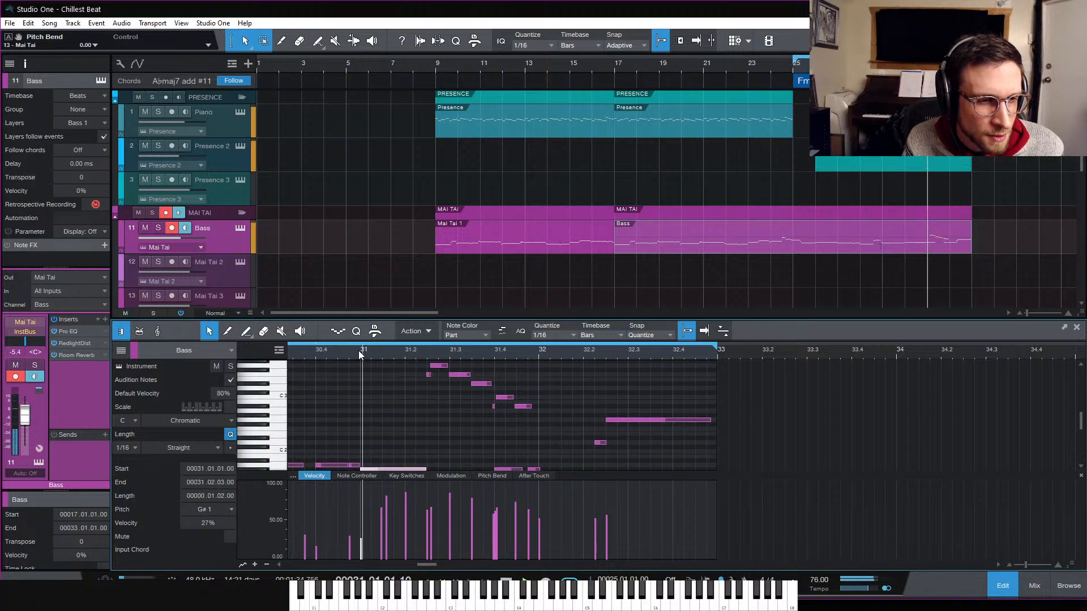
{"action": "scroll", "coordinate": [429, 432], "scroll_direction": "down", "scroll_amount": 2}
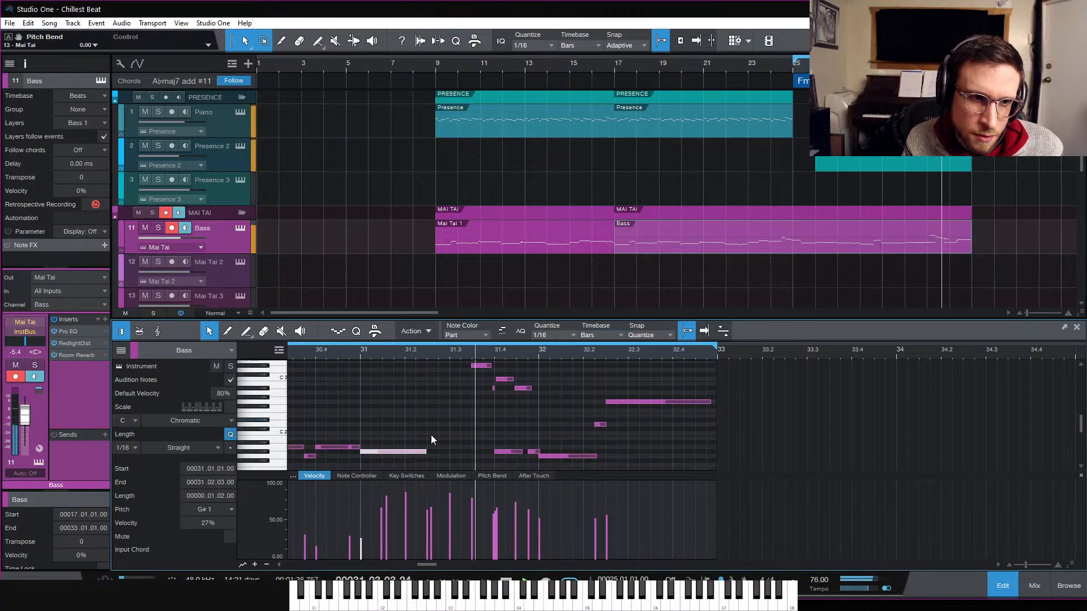
{"action": "scroll", "coordinate": [430, 441], "scroll_direction": "down", "scroll_amount": 1}
{"action": "left_click_drag", "start_coordinate": [426, 448], "coordinate": [381, 447]}
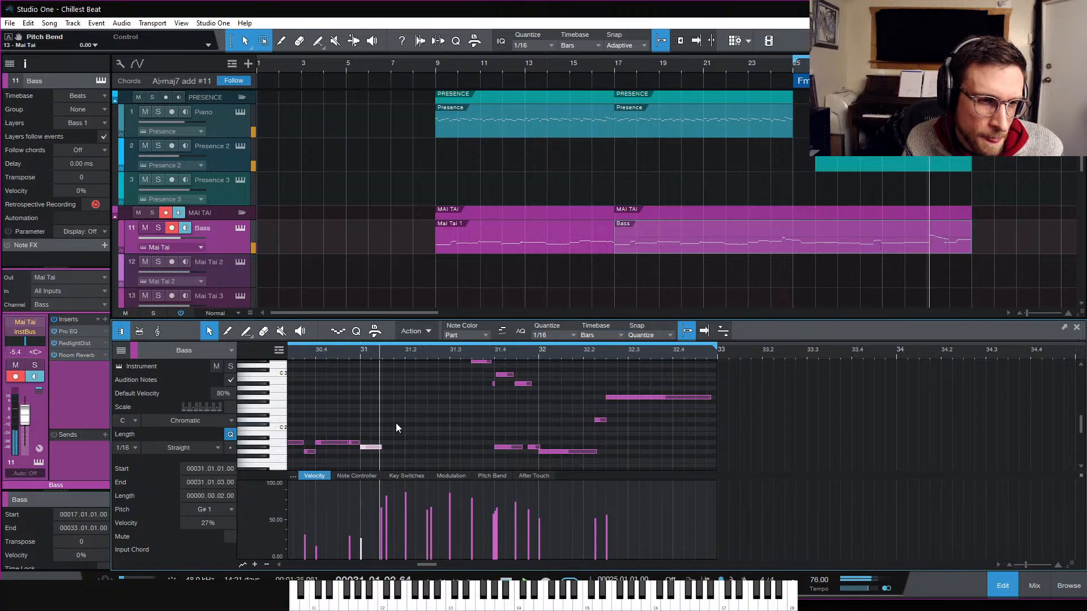
Step: Replay the recorded fill from bar 31, and extend its C4 note to end at 31.02.01.00
{"action": "scroll", "coordinate": [395, 423], "scroll_direction": "up", "scroll_amount": 3}
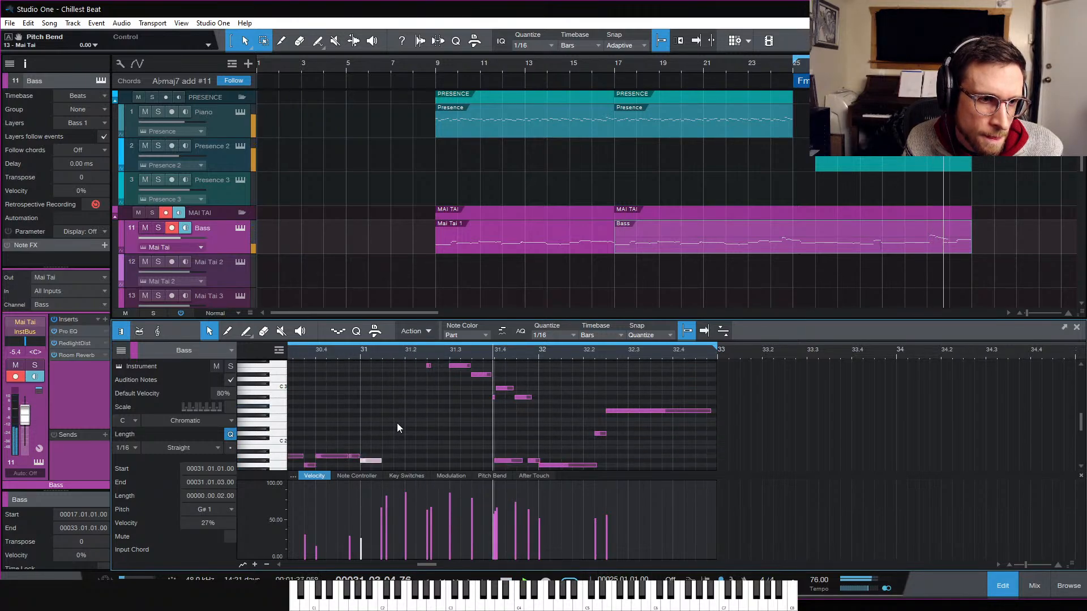
{"action": "scroll", "coordinate": [397, 428], "scroll_direction": "up", "scroll_amount": 9}
{"action": "key", "text": "space"}
{"action": "key", "text": "e"}
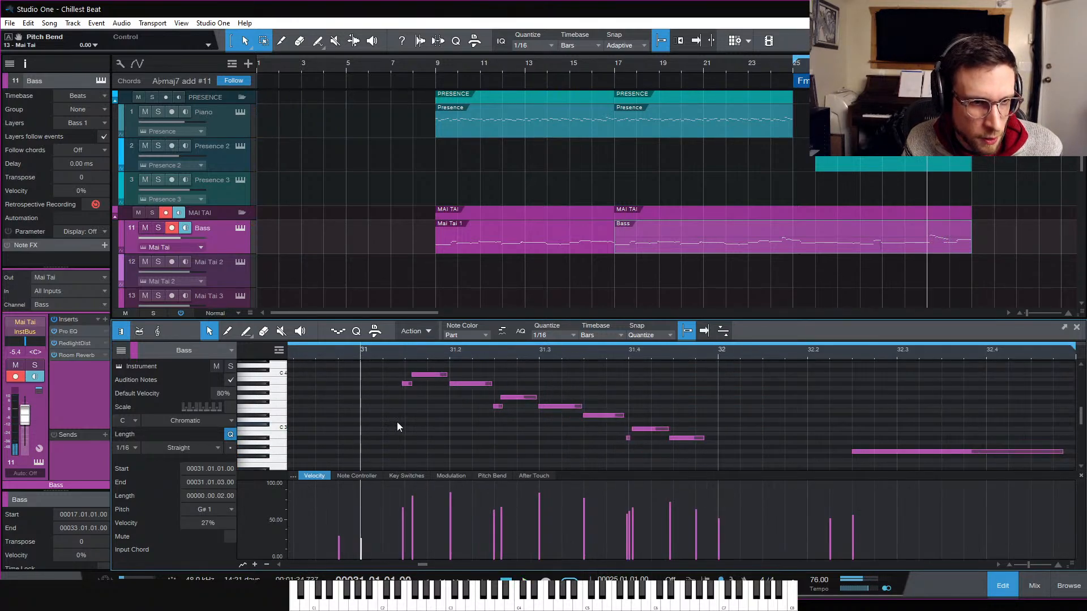
{"action": "scroll", "coordinate": [398, 424], "scroll_direction": "up", "scroll_amount": 2}
{"action": "left_click", "coordinate": [417, 390]}
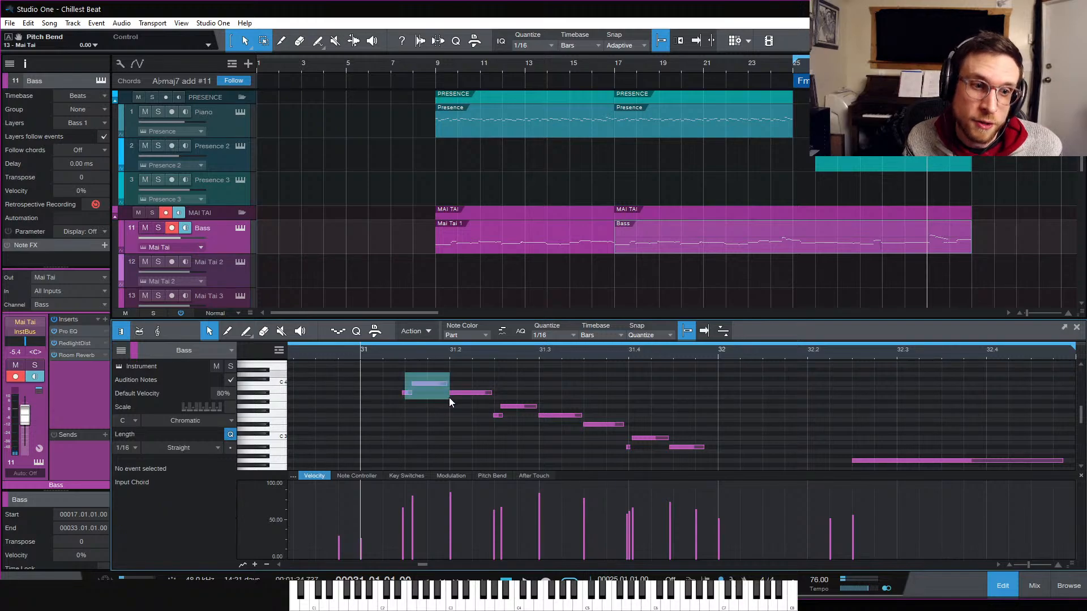
{"action": "left_click_drag", "start_coordinate": [450, 397], "coordinate": [449, 397]}
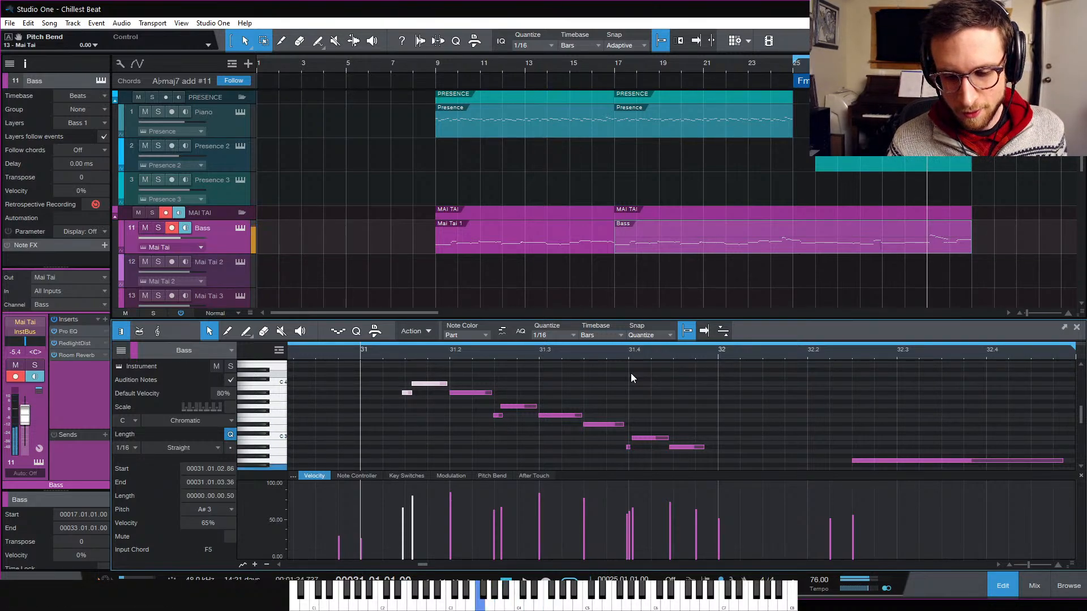
{"action": "key", "text": "space"}
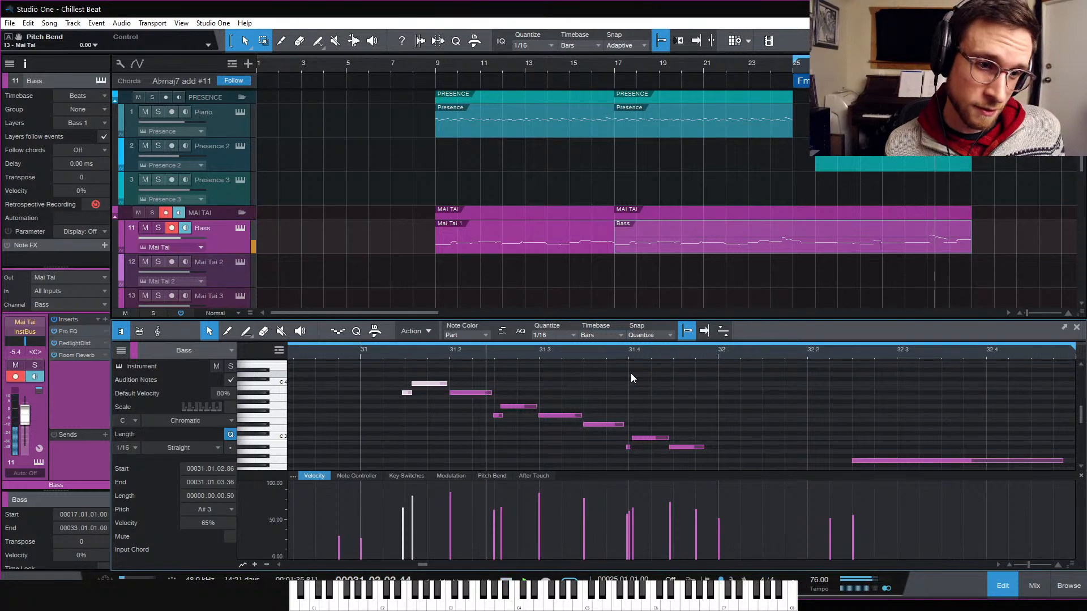
{"action": "left_click", "coordinate": [521, 389]}
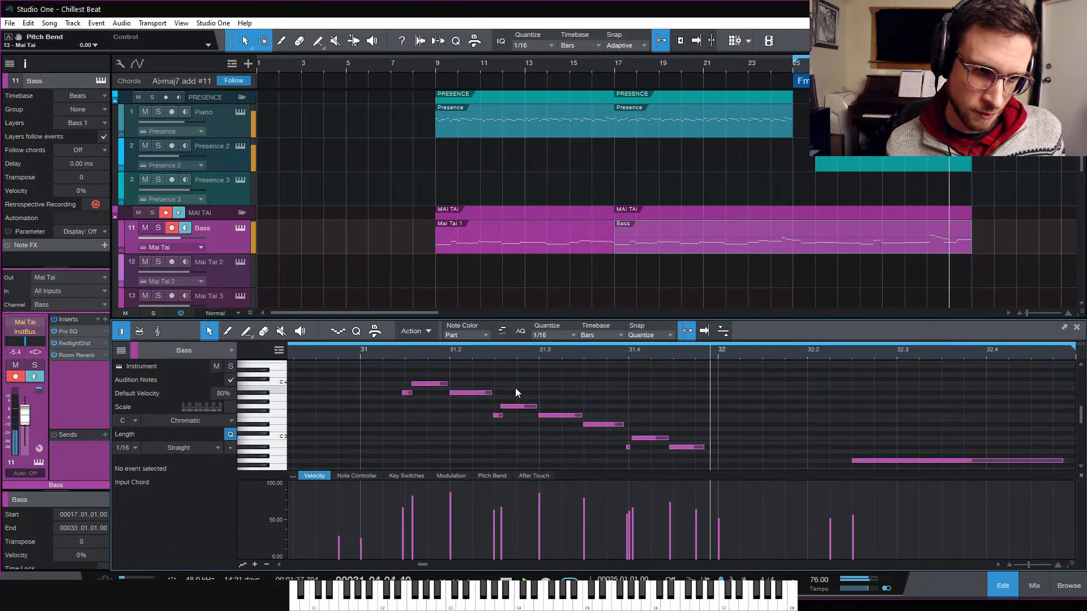
{"action": "key", "text": "space"}
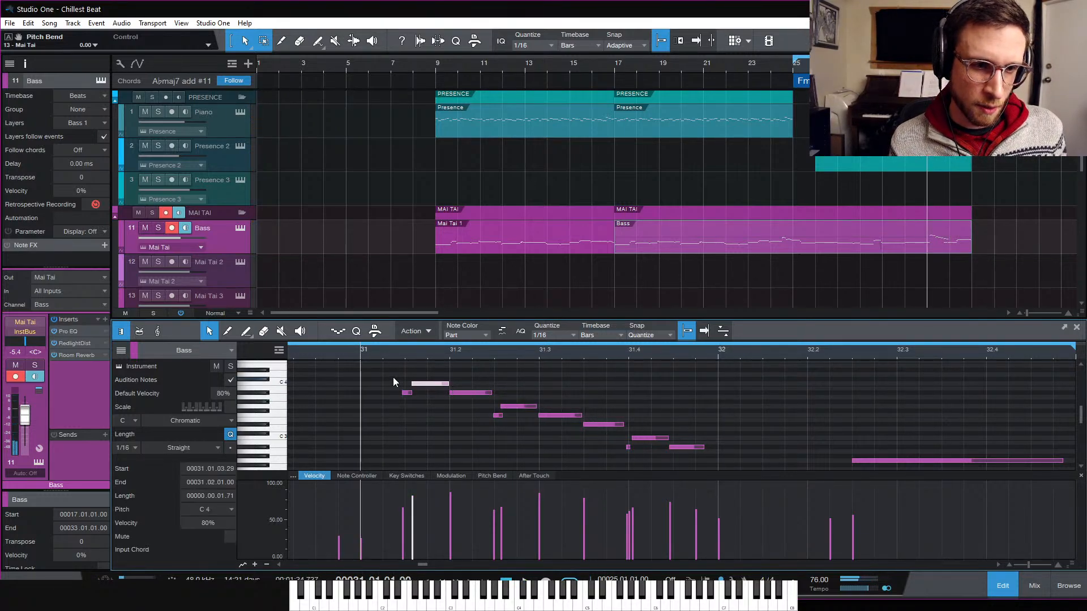
Step: Quantize the starts and ends of all the fill notes in bar 31 to the 1/16 grid, and even out their velocities at 80%
{"action": "left_click_drag", "start_coordinate": [382, 378], "coordinate": [722, 462]}
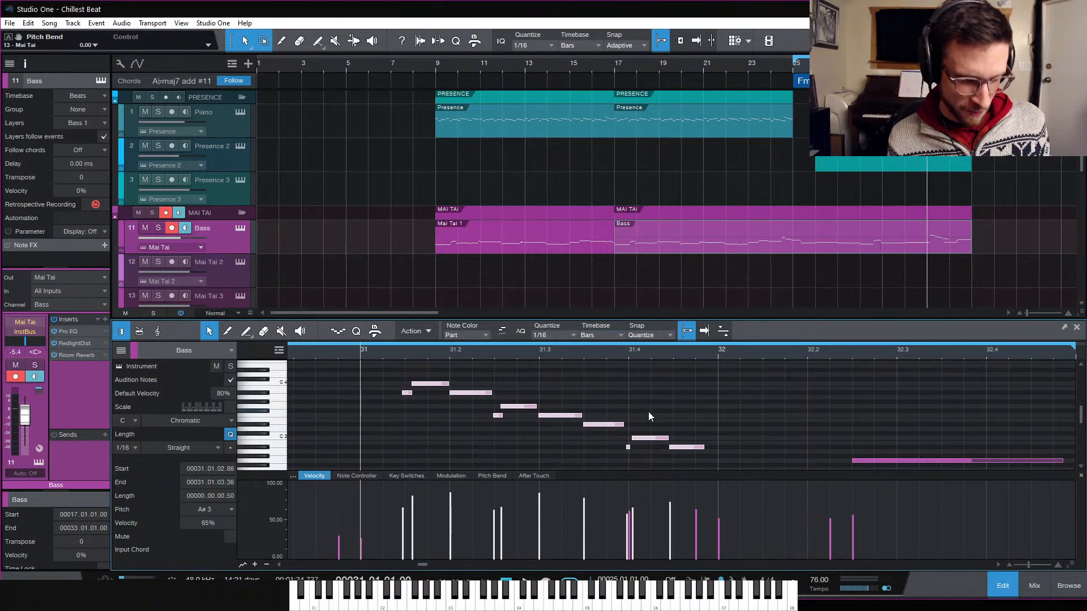
{"action": "key", "text": "q"}
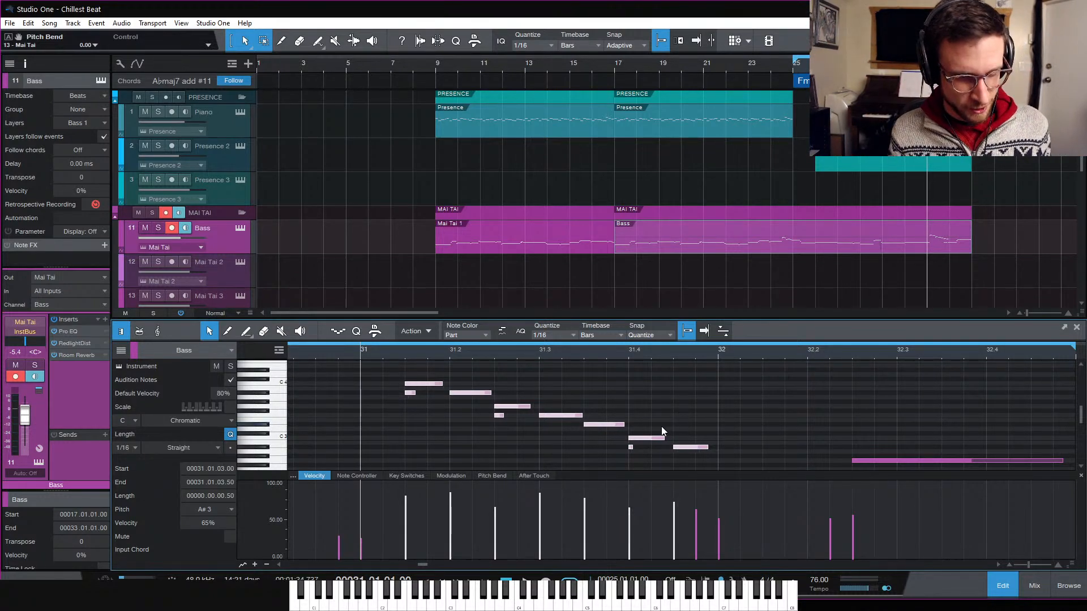
{"action": "left_click", "coordinate": [539, 381]}
{"action": "left_click_drag", "start_coordinate": [404, 384], "coordinate": [697, 459]}
{"action": "key", "text": "shift+q"}
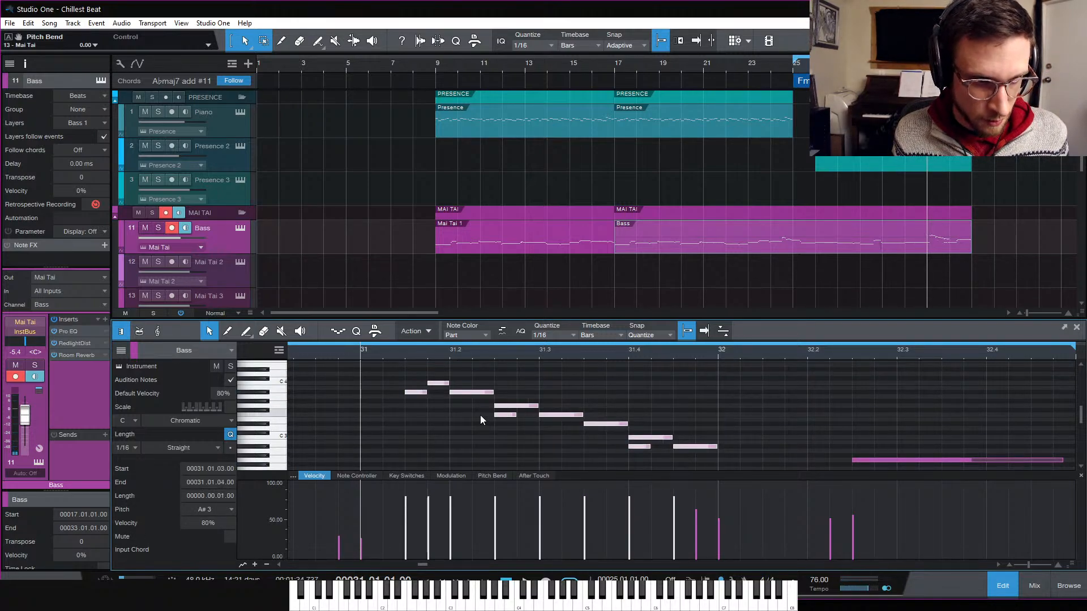
Step: Lower the velocity of bar 31's fill notes to 29%, and shift the starts of the C4, G3 and C3 notes off the grid
{"action": "left_click_drag", "start_coordinate": [445, 511], "coordinate": [452, 547]}
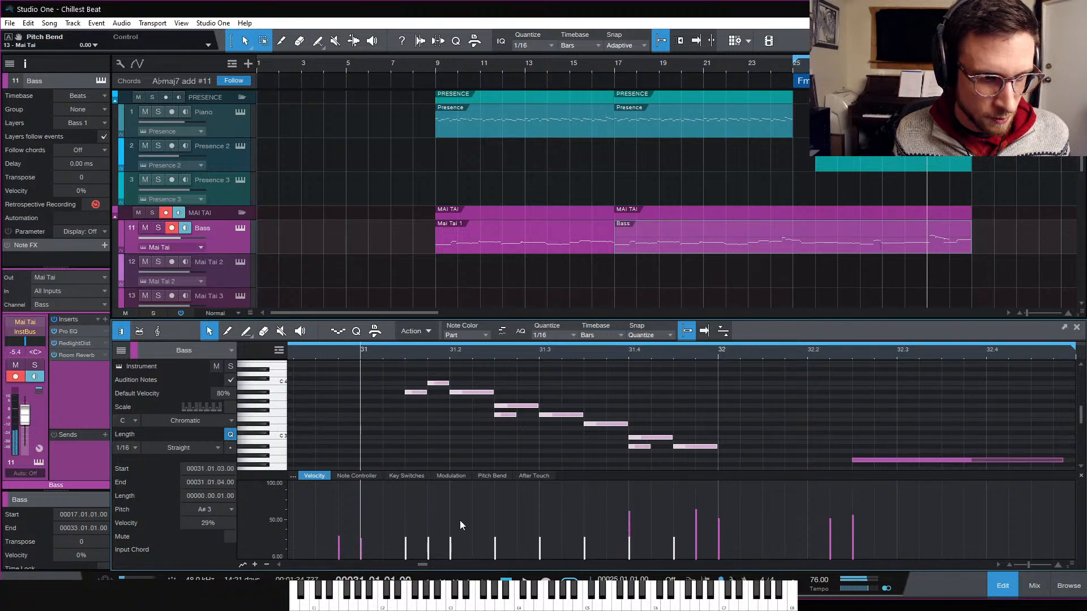
{"action": "left_click", "coordinate": [432, 399]}
{"action": "mouse_move", "coordinate": [429, 383]}
{"action": "left_mouse_down"}
{"action": "mouse_move", "coordinate": [414, 383]}
{"action": "mouse_move", "coordinate": [420, 393]}
{"action": "left_mouse_up"}
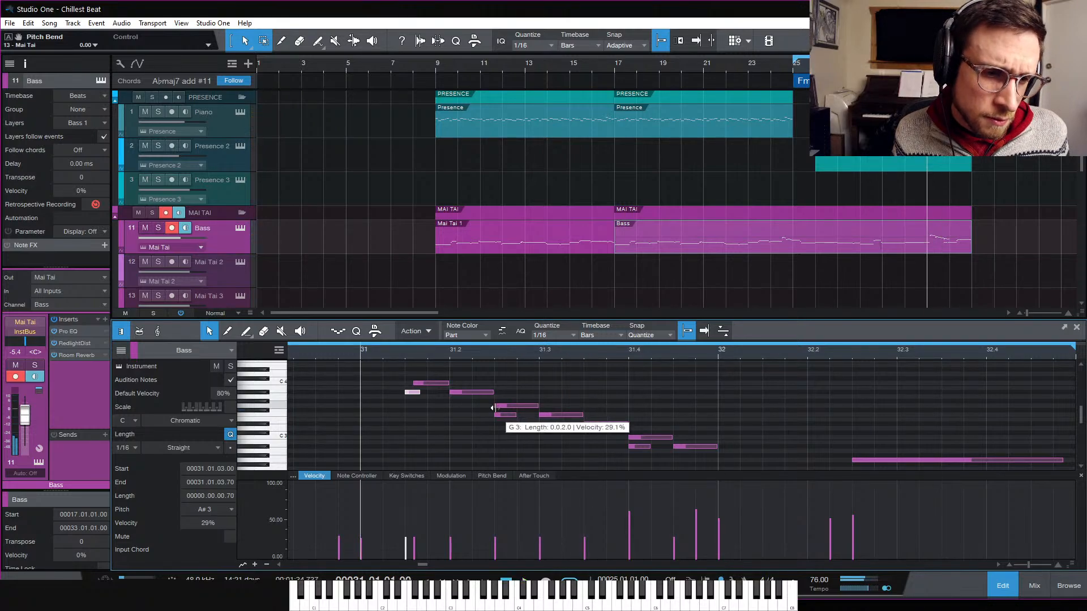
{"action": "left_click_drag", "start_coordinate": [493, 407], "coordinate": [503, 407]}
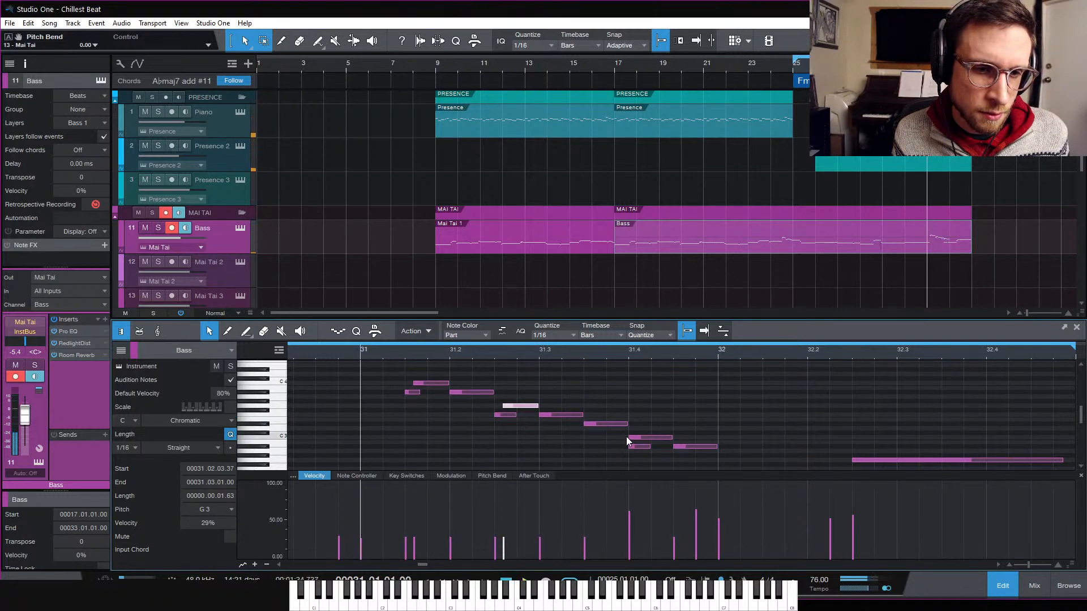
{"action": "left_click_drag", "start_coordinate": [628, 437], "coordinate": [638, 437]}
Step: Delete the low bass notes beneath the fill in beat 4 of bar 31, and replay the fill from bar 31
{"action": "scroll", "coordinate": [675, 453], "scroll_direction": "down", "scroll_amount": 2}
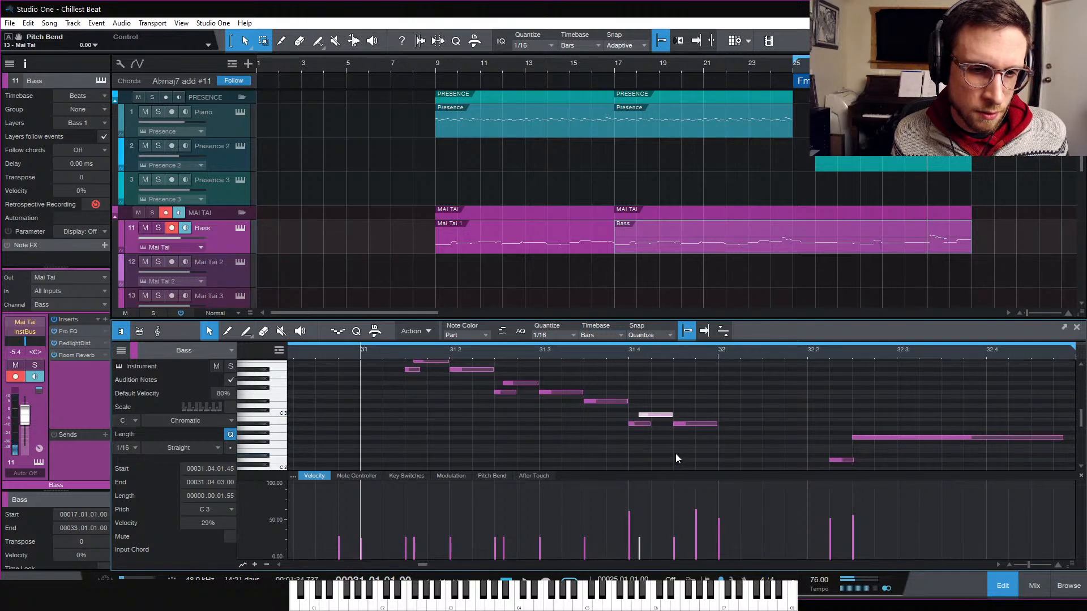
{"action": "scroll", "coordinate": [676, 455], "scroll_direction": "down", "scroll_amount": 4}
{"action": "left_click_drag", "start_coordinate": [651, 404], "coordinate": [711, 446]}
{"action": "key", "text": "Delete"}
{"action": "scroll", "coordinate": [604, 435], "scroll_direction": "up", "scroll_amount": 1}
{"action": "key", "text": "space"}
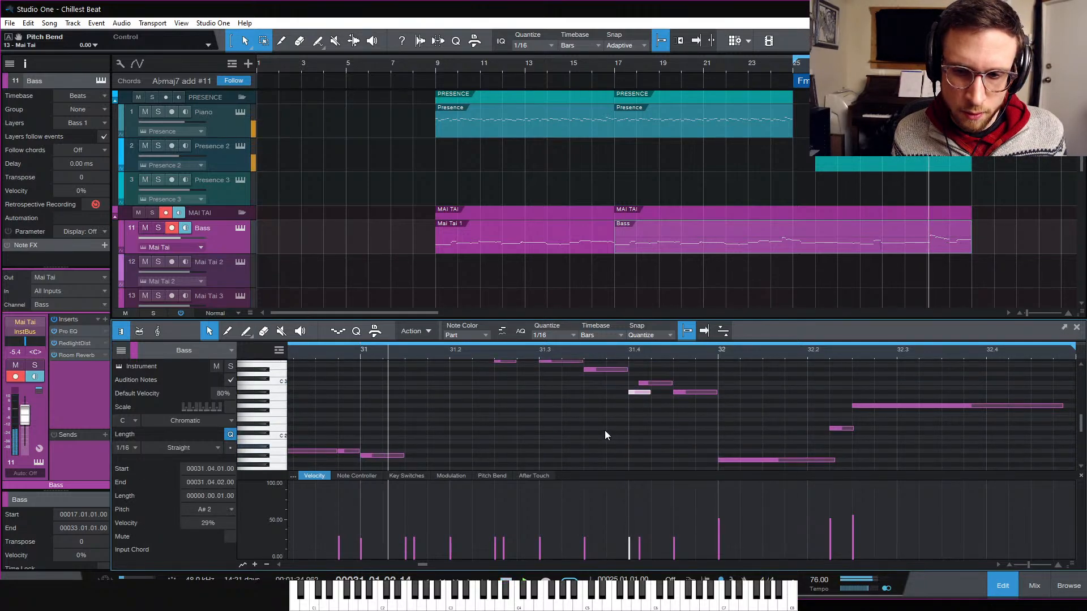
{"action": "scroll", "coordinate": [605, 434], "scroll_direction": "up", "scroll_amount": 3}
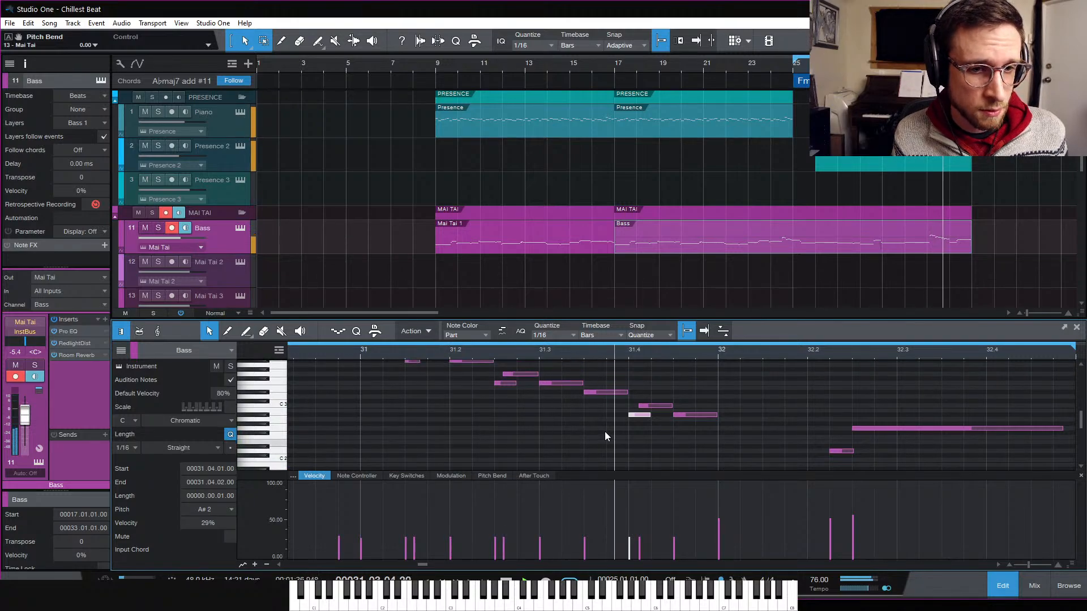
{"action": "key", "text": "space"}
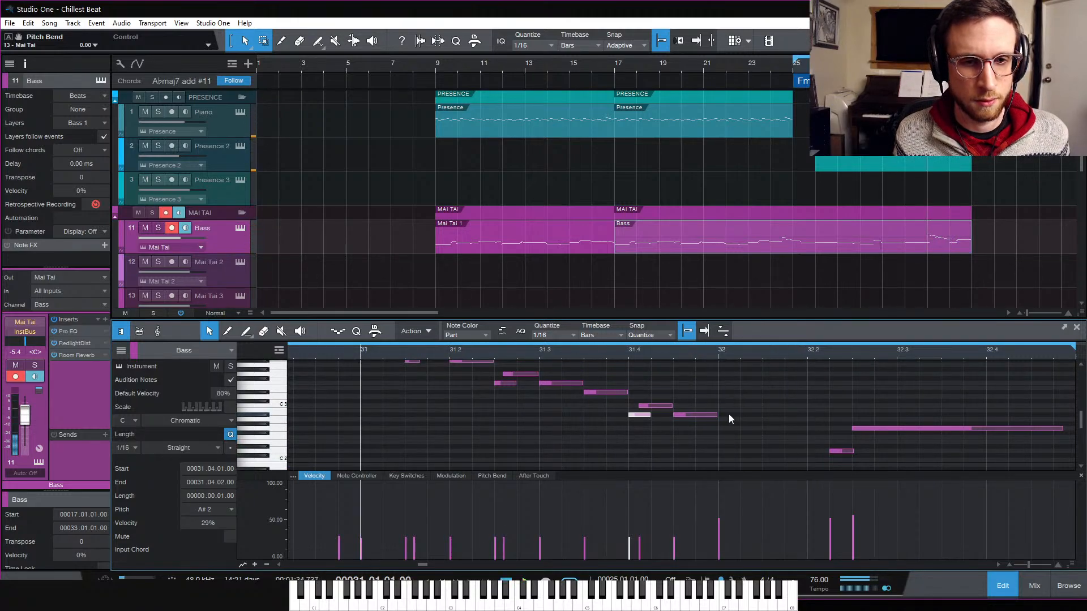
{"action": "key", "text": "space"}
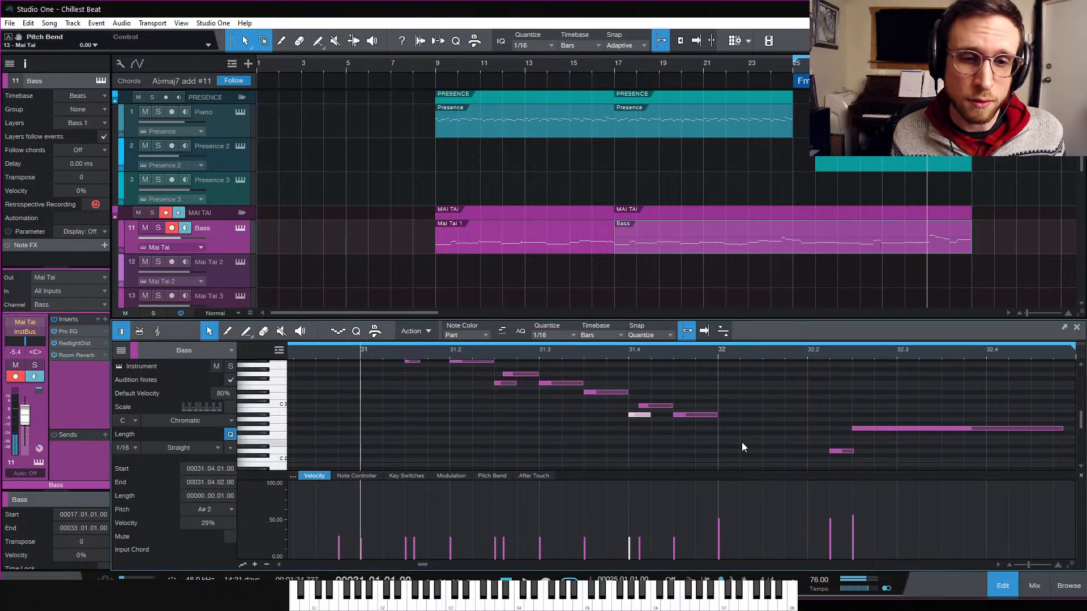
{"action": "scroll", "coordinate": [742, 442], "scroll_direction": "down", "scroll_amount": 2}
{"action": "key", "text": "space"}
Step: Shorten bar 31's last A#2 note to a 1/16, and duplicate it at 31.04.04.00, lowered to G#2
{"action": "scroll", "coordinate": [746, 439], "scroll_direction": "down", "scroll_amount": 2}
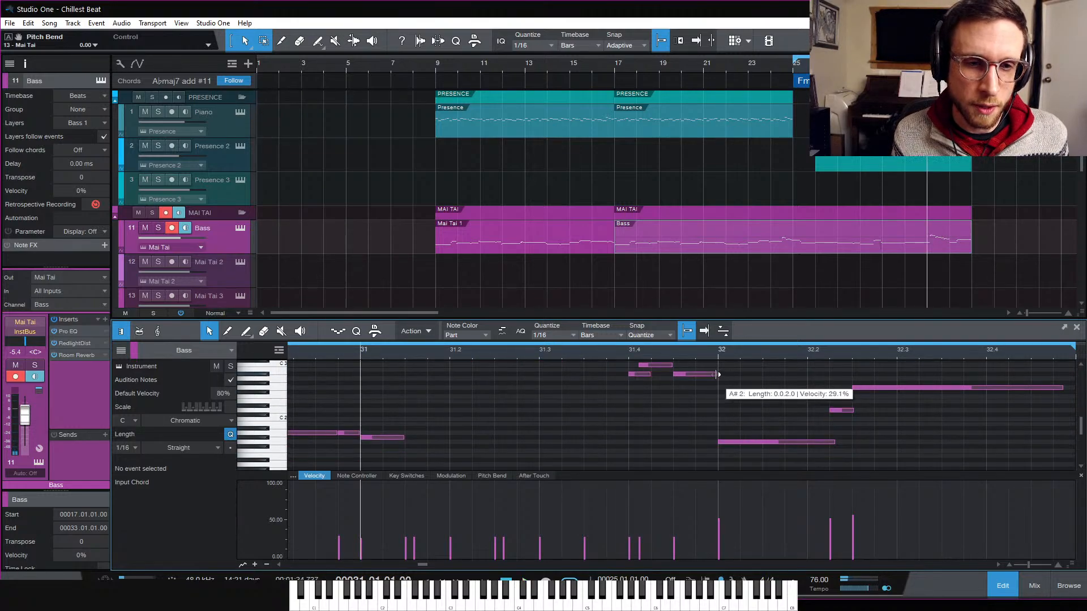
{"action": "left_click", "coordinate": [692, 374]}
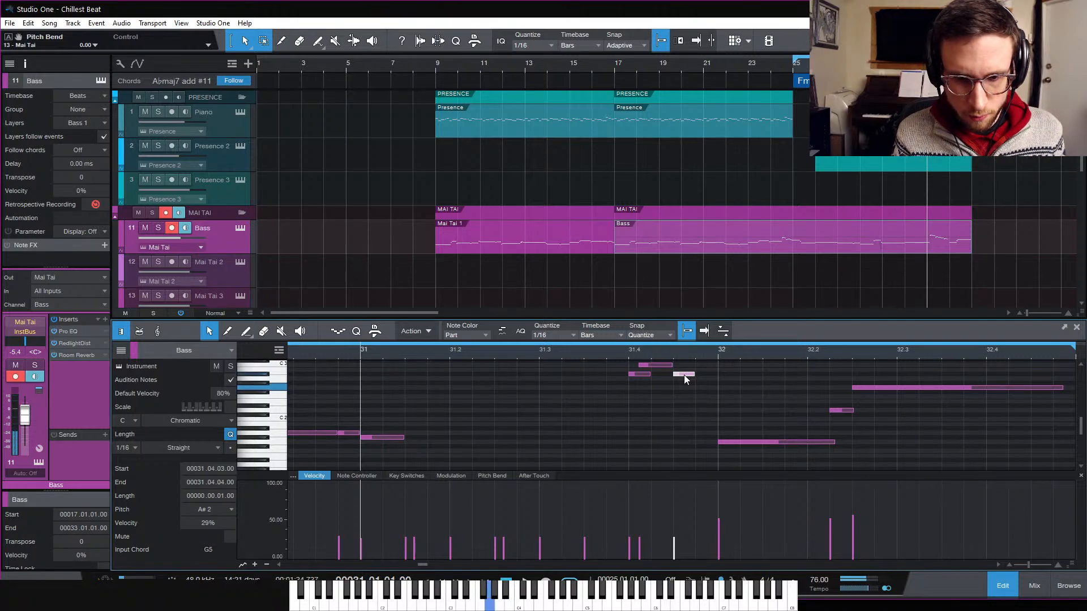
{"action": "key", "text": "d"}
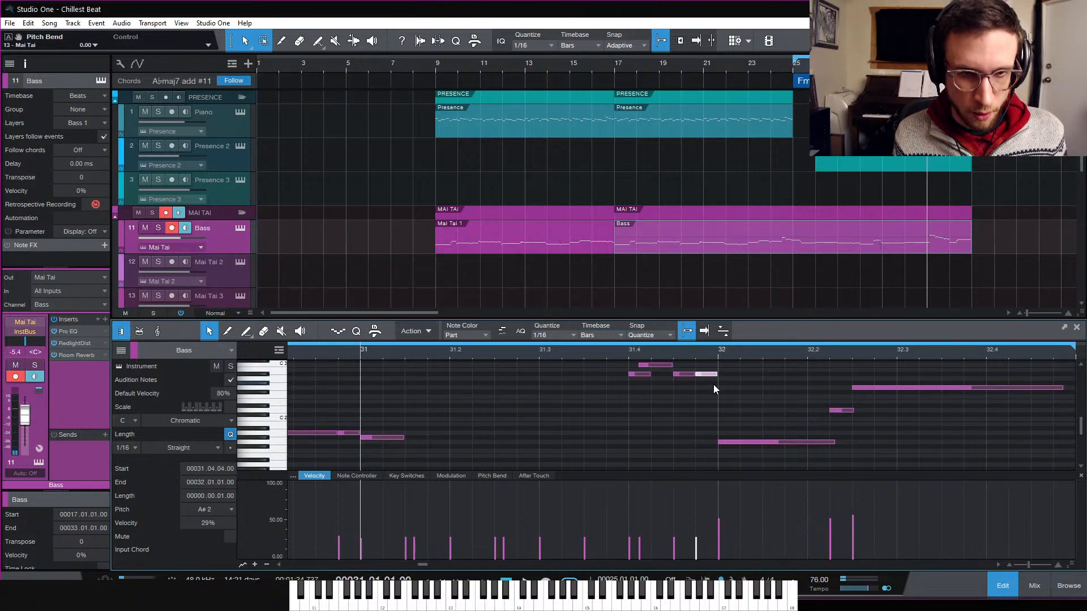
{"action": "left_click_drag", "start_coordinate": [712, 374], "coordinate": [712, 386]}
{"action": "left_click", "coordinate": [742, 422]}
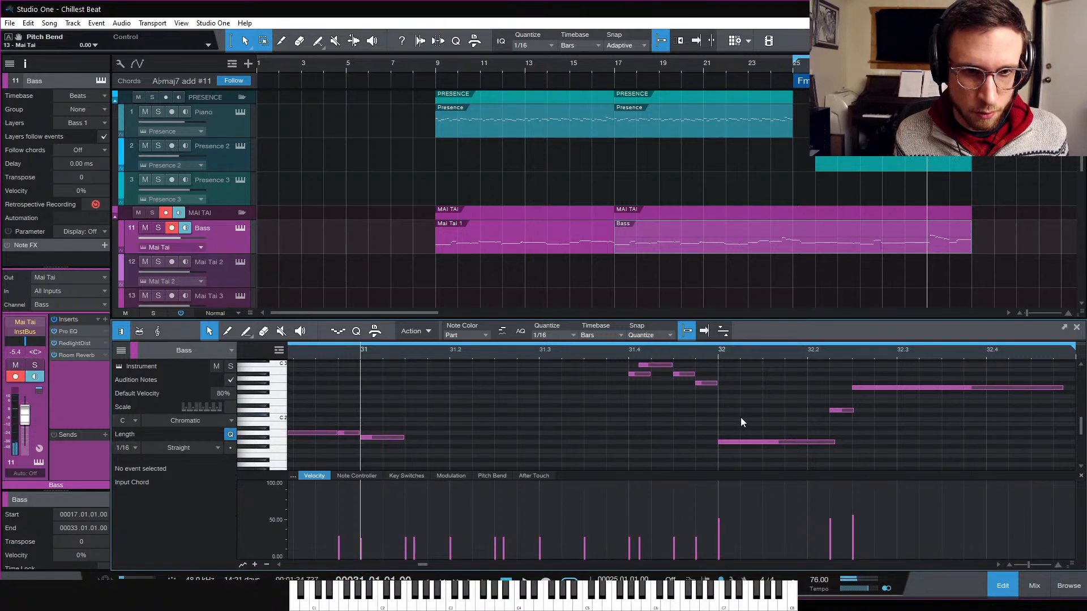
Step: Raise bar 32's first bass note to G2, lower the long note at 32.02.03.00 to G1, and play the ending back
{"action": "left_click_drag", "start_coordinate": [748, 440], "coordinate": [744, 386]}
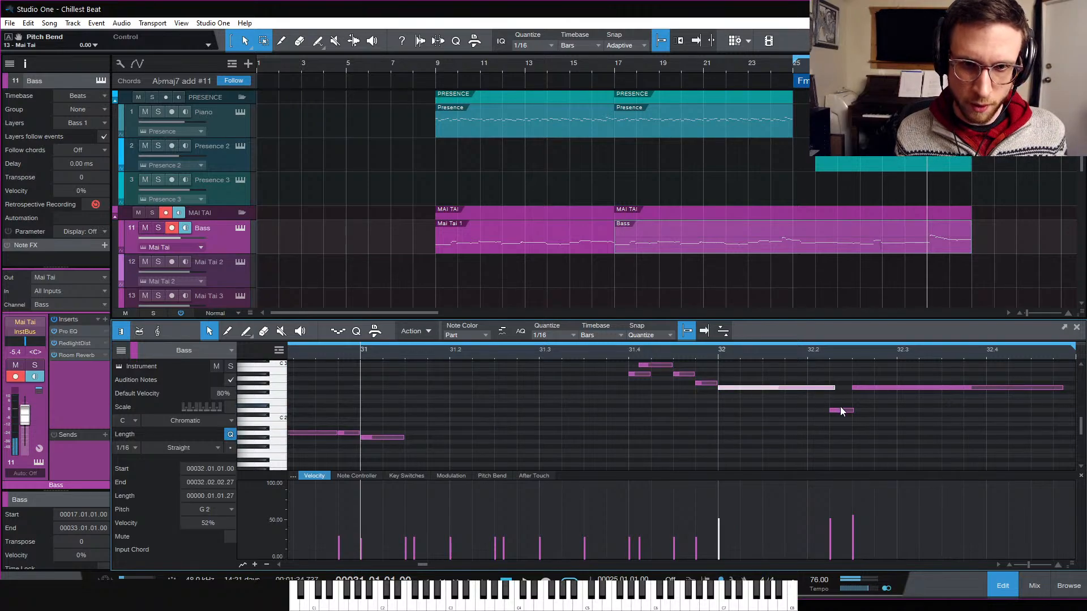
{"action": "left_click_drag", "start_coordinate": [872, 388], "coordinate": [875, 442]}
{"action": "left_click", "coordinate": [605, 349]}
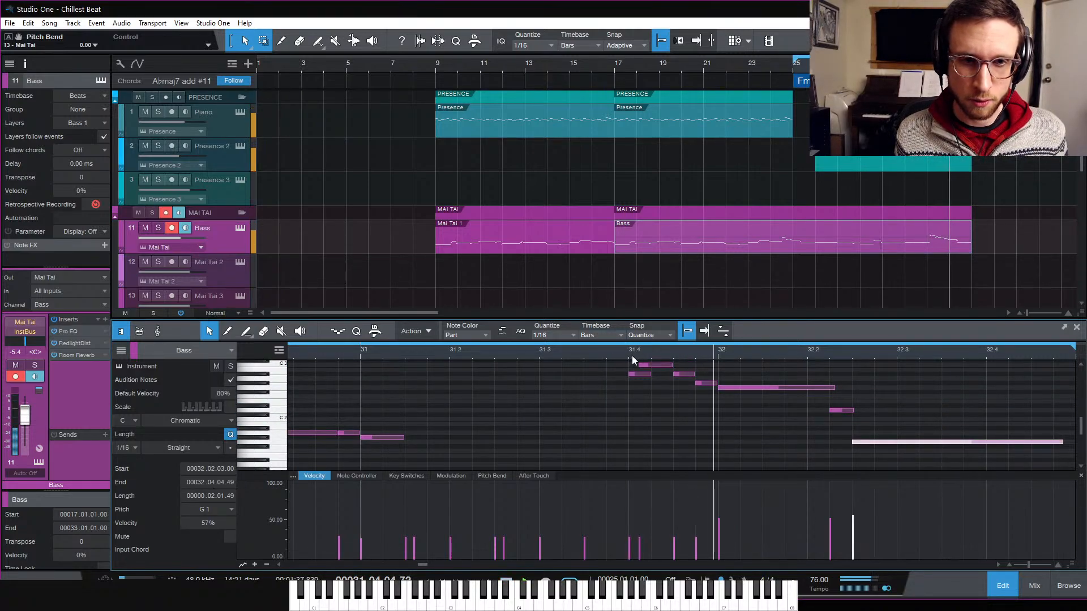
{"action": "left_click", "coordinate": [851, 382]}
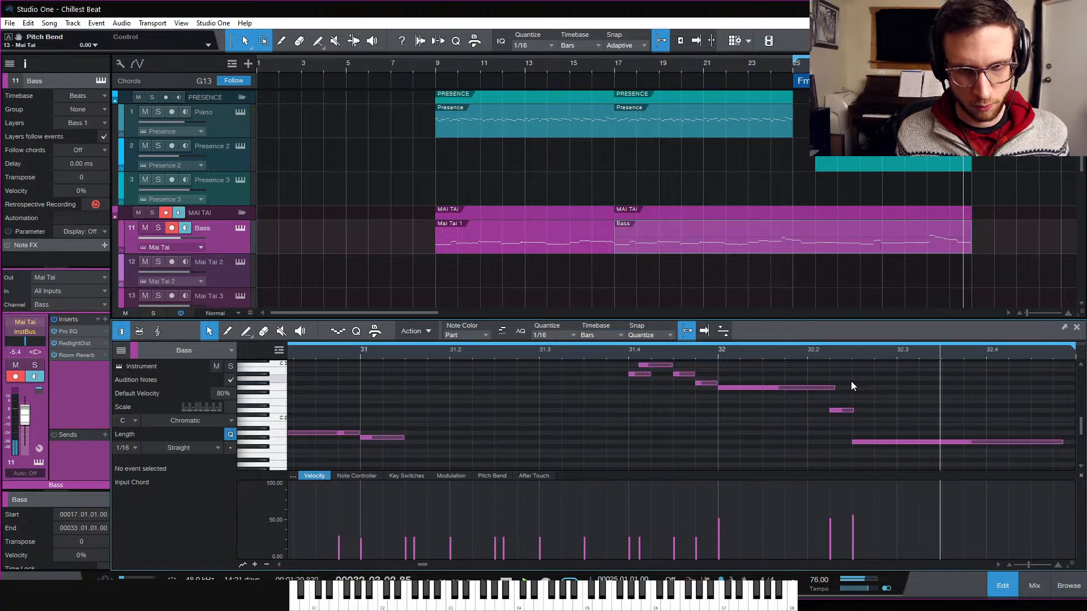
Step: End bar 32's G2 note at 32.02.02.00 with 23% velocity, and reduce the velocities of the two notes after it
{"action": "key", "text": "space"}
{"action": "left_click_drag", "start_coordinate": [838, 387], "coordinate": [830, 388]}
{"action": "left_click_drag", "start_coordinate": [719, 520], "coordinate": [720, 548]}
{"action": "key", "text": "space"}
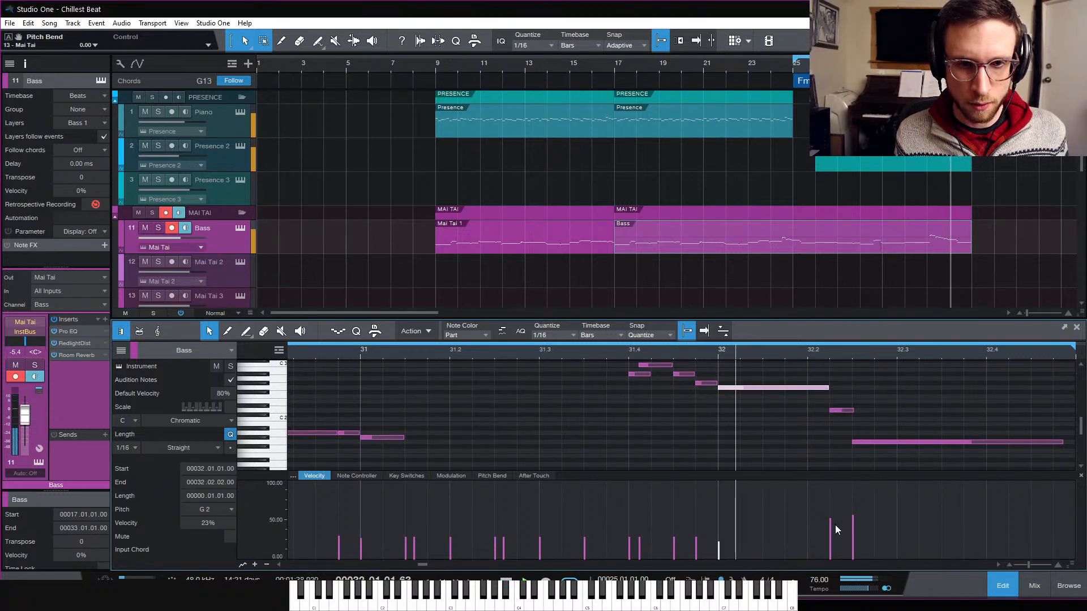
{"action": "left_click_drag", "start_coordinate": [832, 529], "coordinate": [851, 555]}
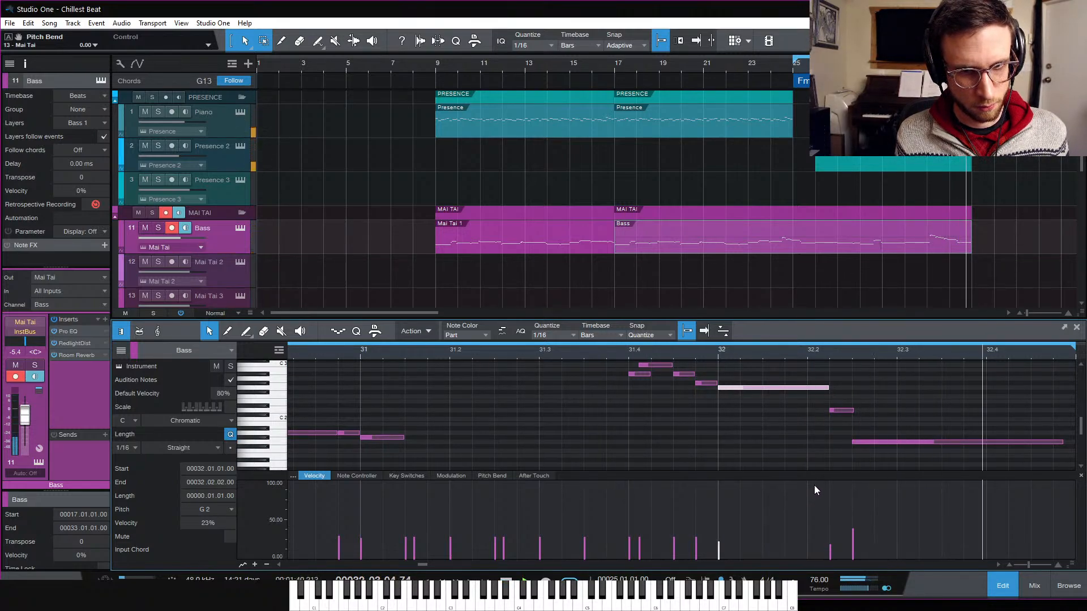
Step: Replay the bass line's ending from bar 31, and extend the final G1 note to the end of bar 32
{"action": "left_click", "coordinate": [807, 454]}
{"action": "key", "text": "w"}
{"action": "key", "text": "w"}
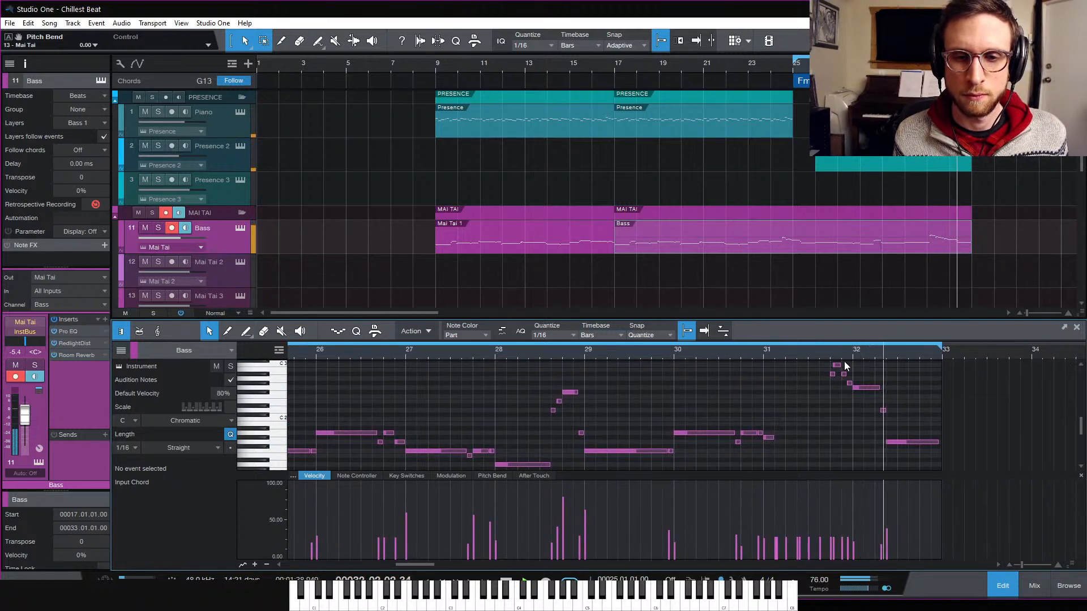
{"action": "left_click", "coordinate": [762, 354]}
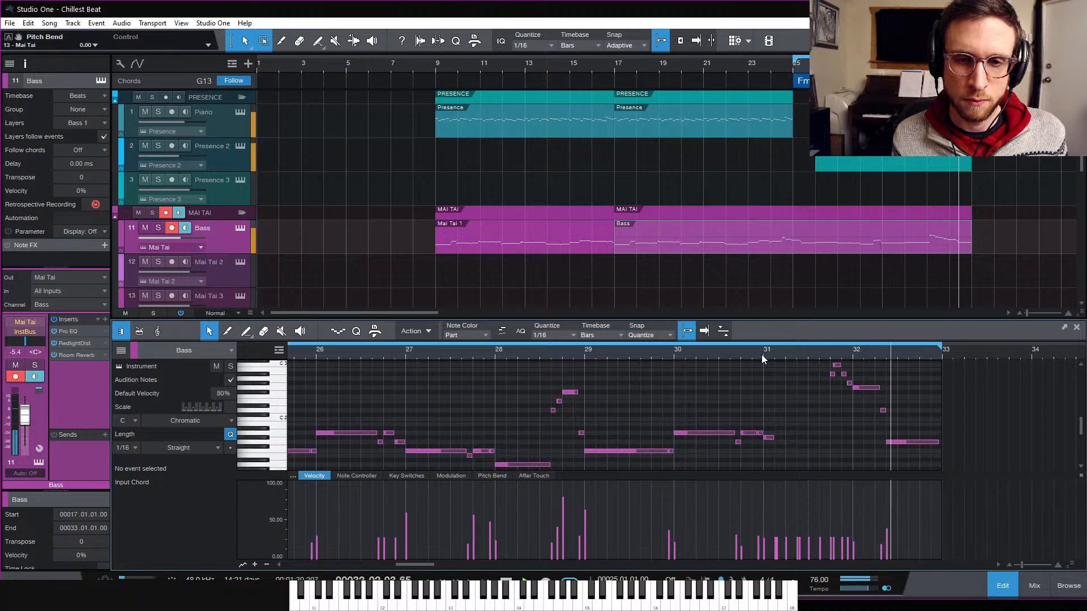
{"action": "key", "text": "space"}
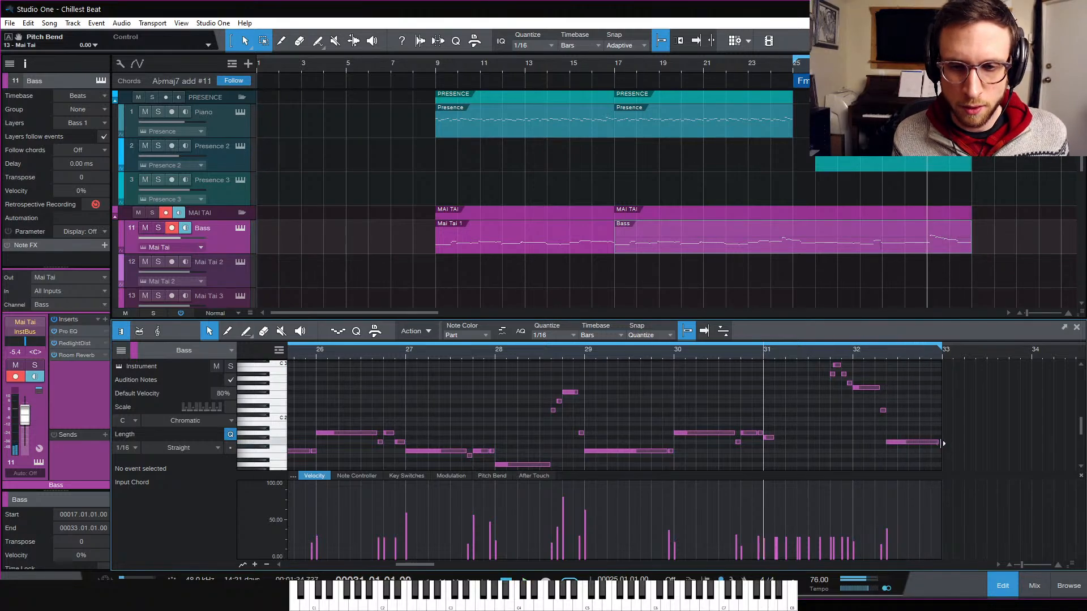
{"action": "left_click", "coordinate": [941, 443]}
{"action": "left_click", "coordinate": [700, 425]}
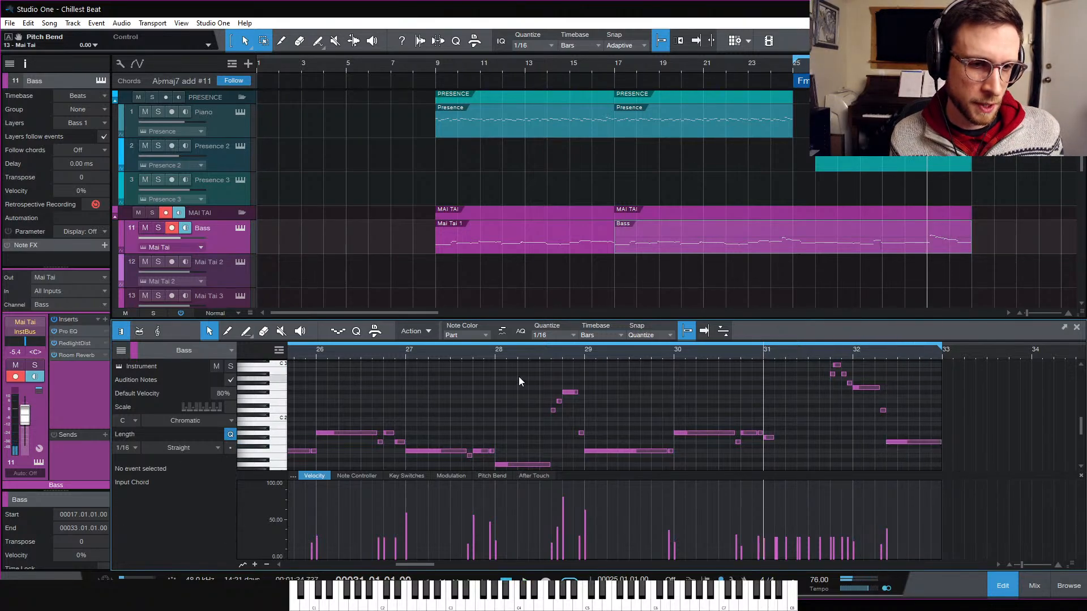
Step: Check the E2 note in bar 28's bass fill, and play the section back from bar 28
{"action": "left_click", "coordinate": [498, 355]}
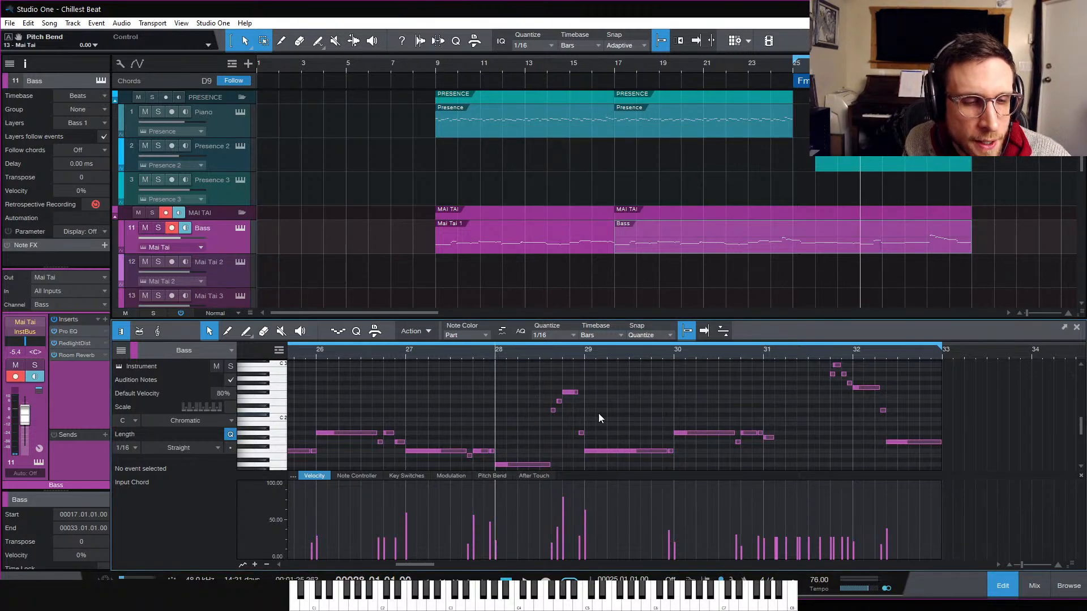
{"action": "left_click", "coordinate": [559, 402]}
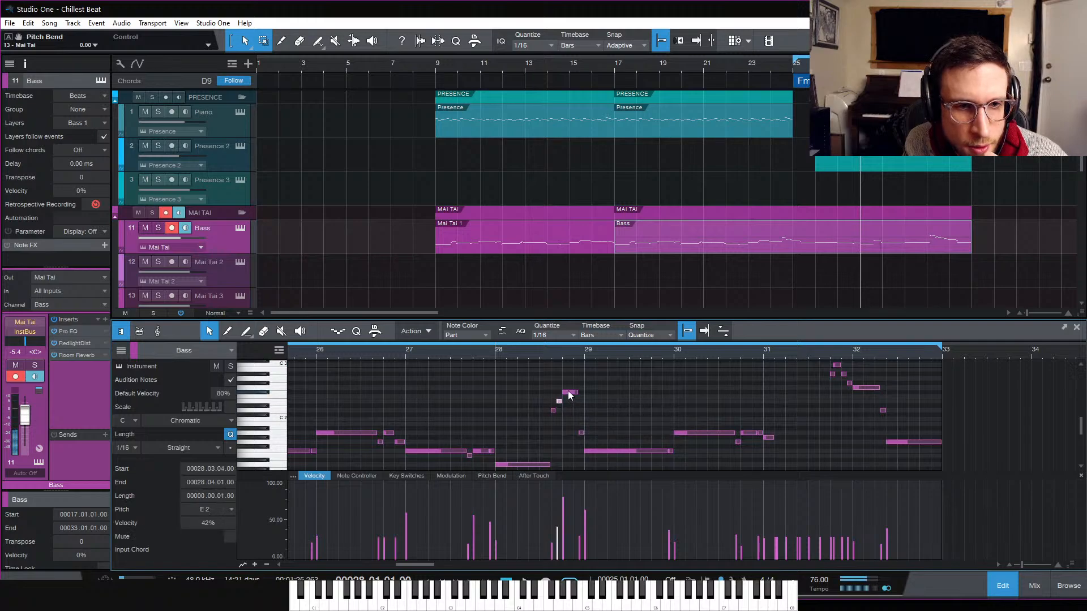
{"action": "left_click", "coordinate": [619, 406]}
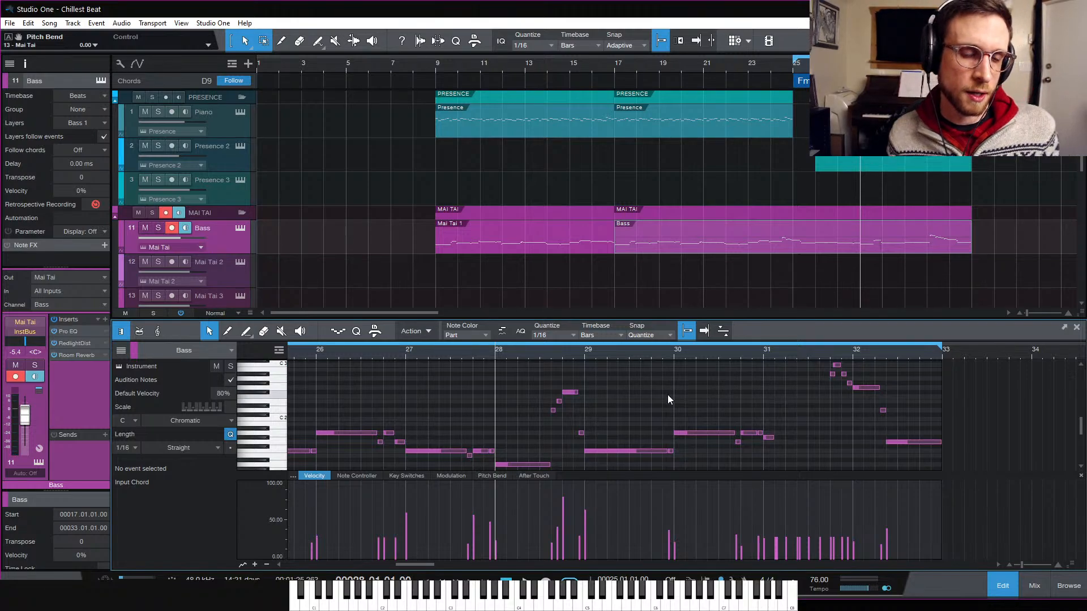
{"action": "key", "text": "space"}
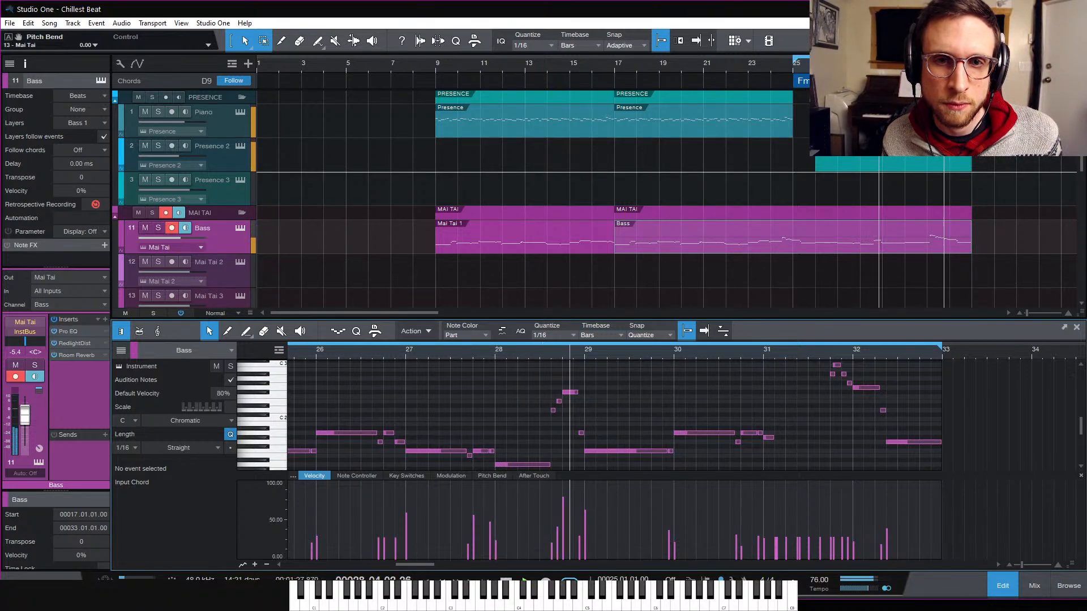
Step: Open the piano part on the Presence 2 track in an enlarged note editor, and examine its notes around bar 28
{"action": "left_click", "coordinate": [874, 160]}
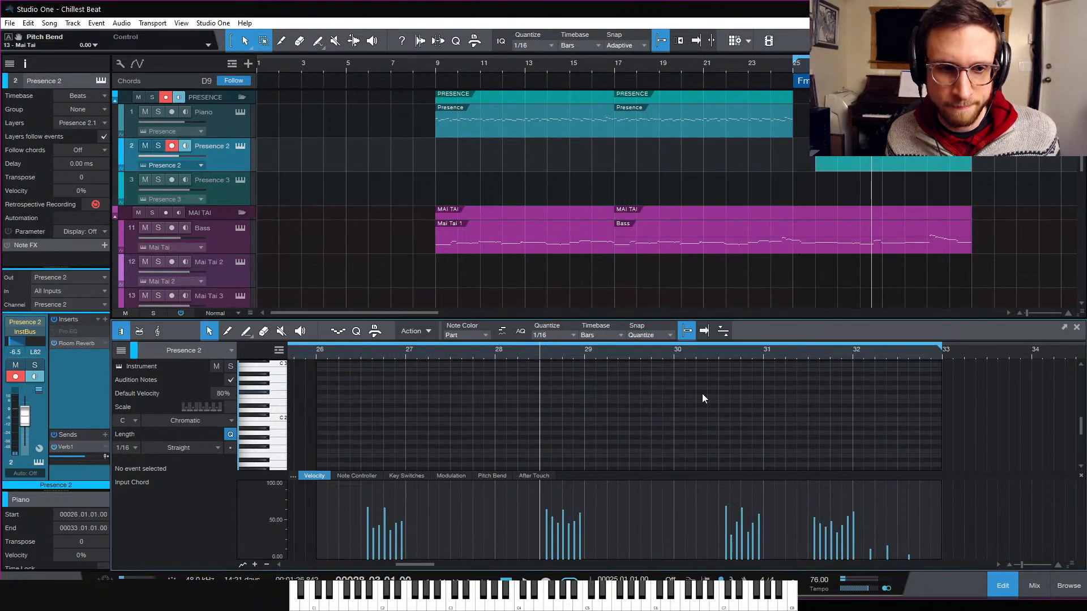
{"action": "left_click_drag", "start_coordinate": [701, 320], "coordinate": [704, 244]}
{"action": "scroll", "coordinate": [625, 390], "scroll_direction": "up", "scroll_amount": 2}
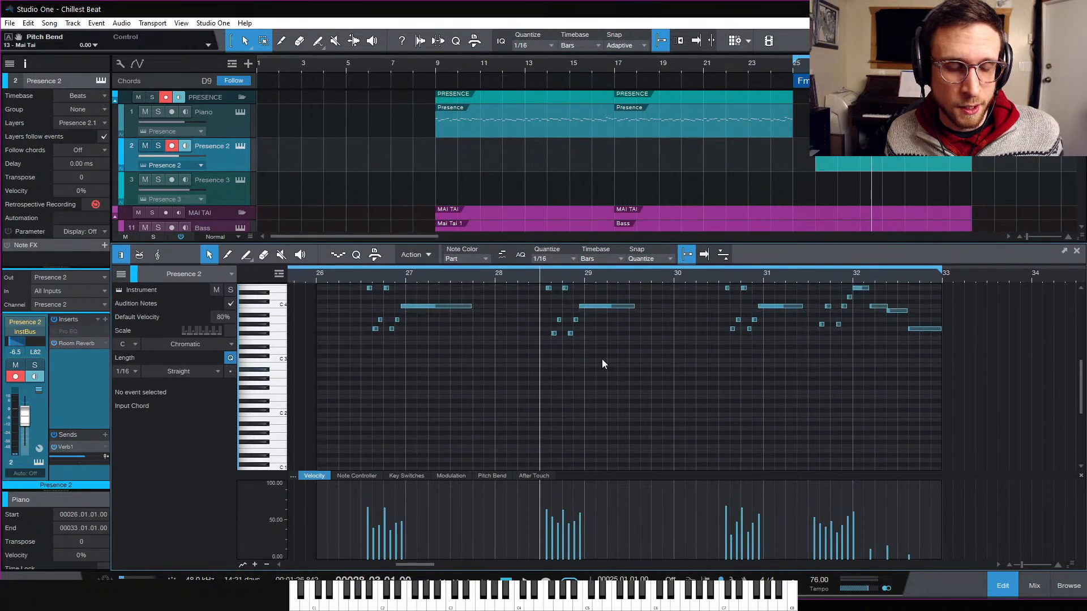
{"action": "left_click", "coordinate": [554, 334]}
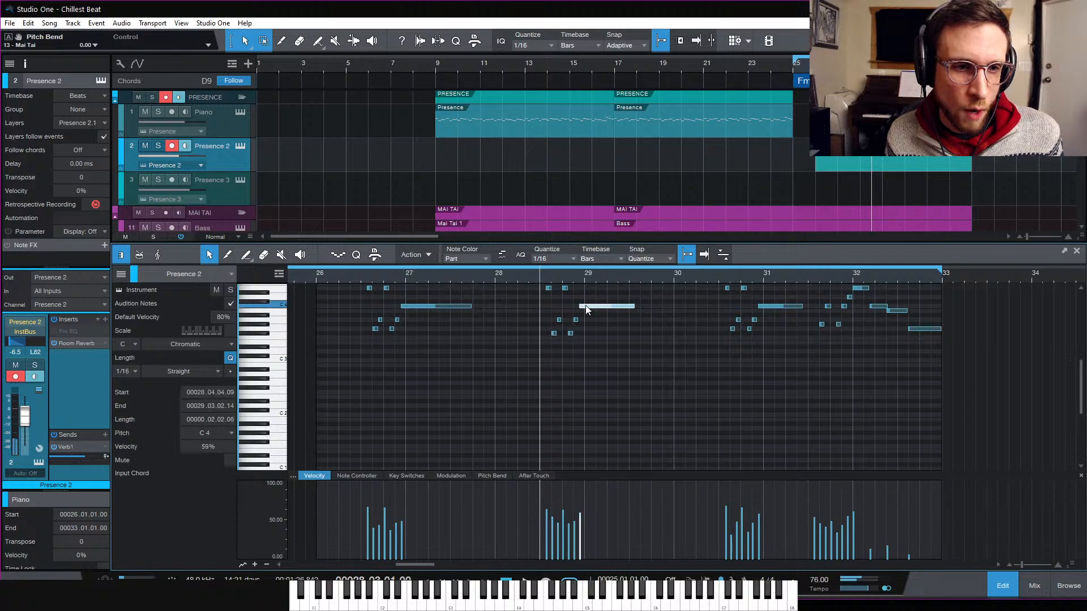
{"action": "scroll", "coordinate": [582, 378], "scroll_direction": "down", "scroll_amount": 4}
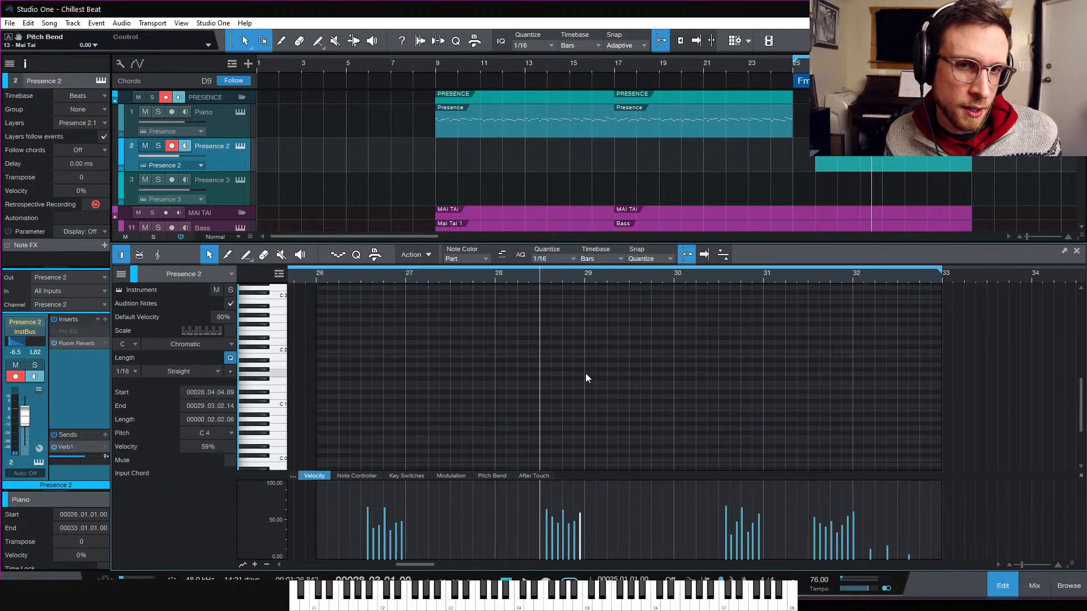
{"action": "scroll", "coordinate": [585, 374], "scroll_direction": "down", "scroll_amount": 1}
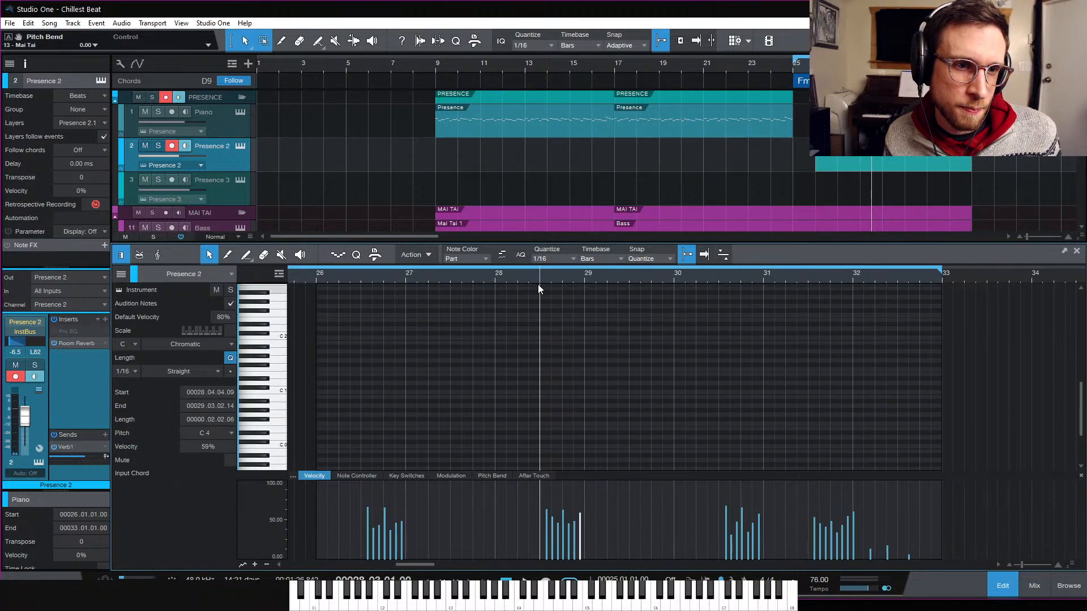
Step: Set the playback position to 28.04.01.00 after a brief listen, and try out a D add9/F# chord with the piano sound
{"action": "key", "text": "space"}
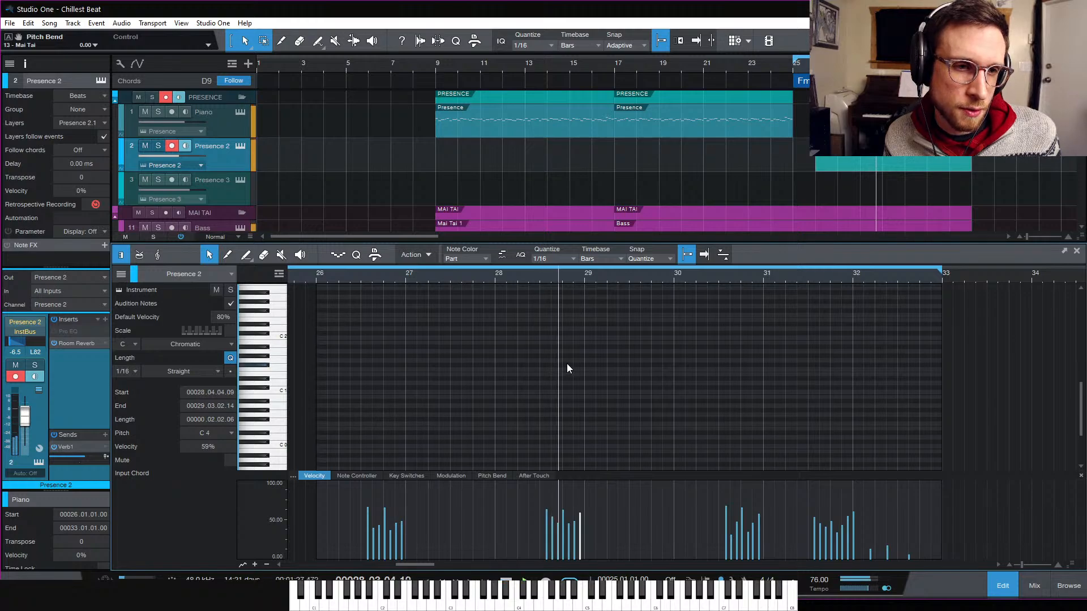
{"action": "key", "text": "space"}
{"action": "left_click", "coordinate": [562, 278]}
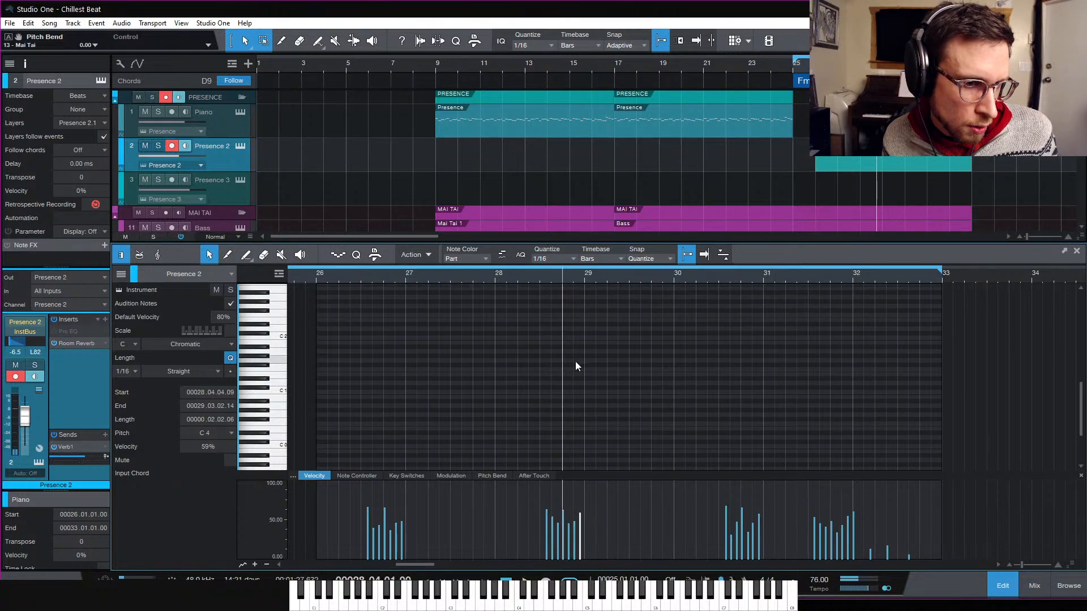
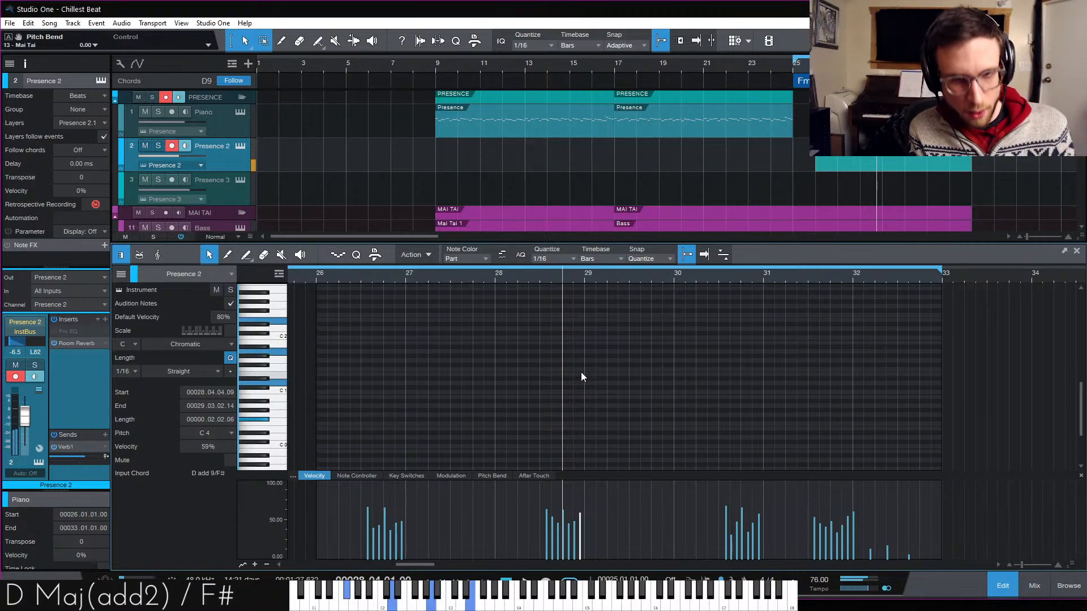
{"action": "scroll", "coordinate": [582, 377], "scroll_direction": "down", "scroll_amount": 3}
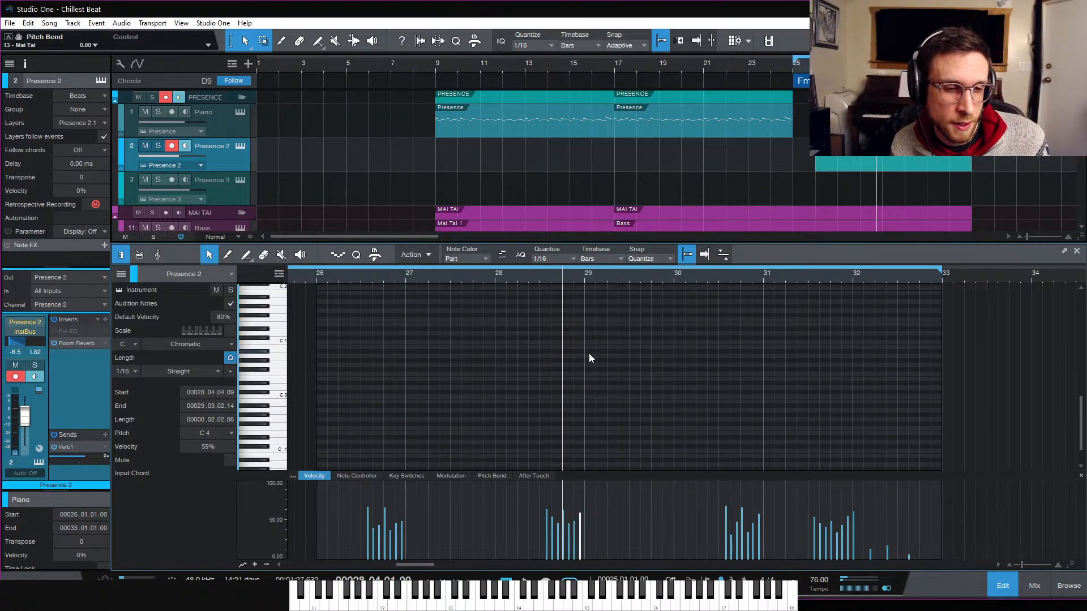
{"action": "scroll", "coordinate": [592, 358], "scroll_direction": "up", "scroll_amount": 6}
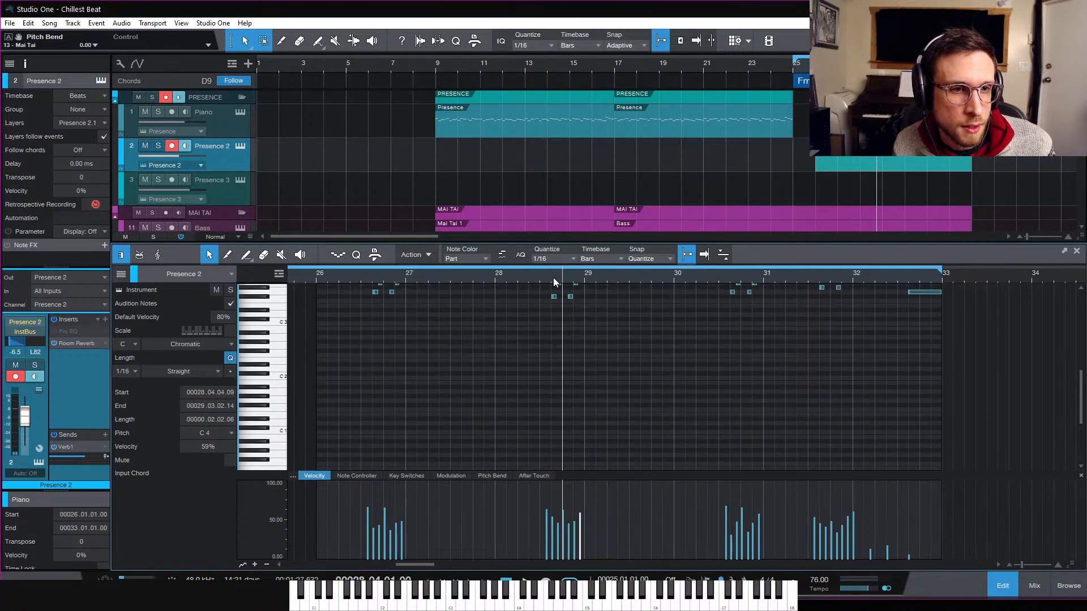
Step: Set the playback position to bar 28, beat 3, and stack E2, A1 and D1 notes at 28.04.01.00
{"action": "left_click", "coordinate": [546, 275]}
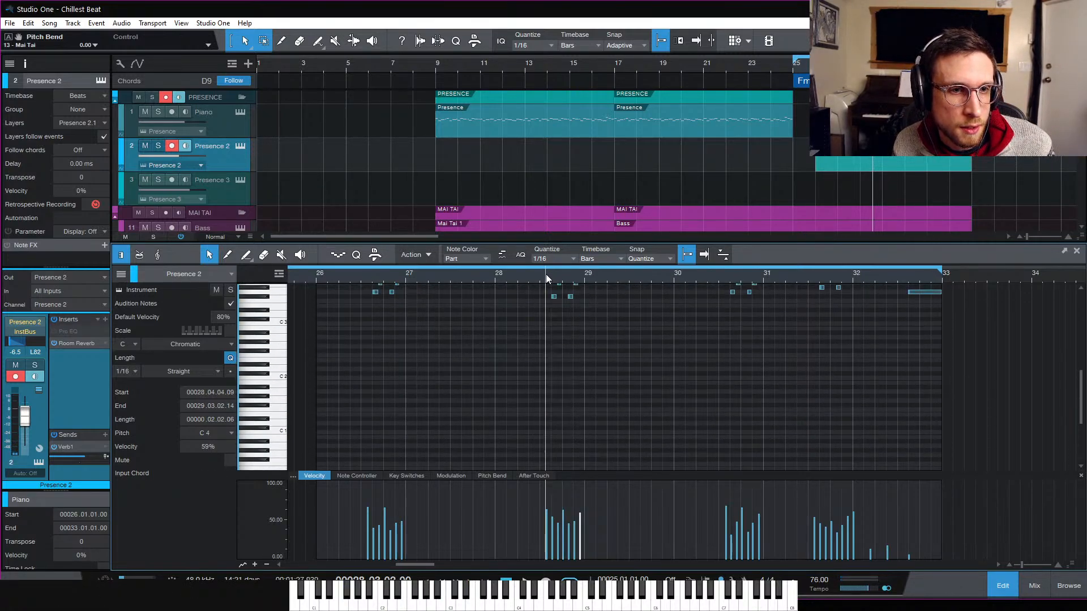
{"action": "double_click", "coordinate": [566, 361]}
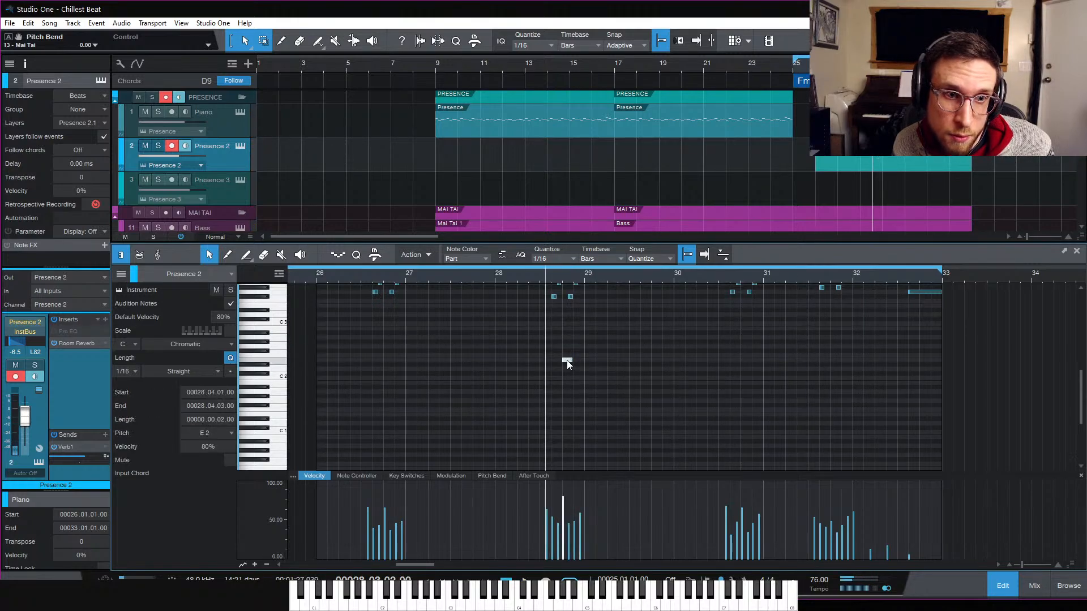
{"action": "double_click", "coordinate": [568, 392]}
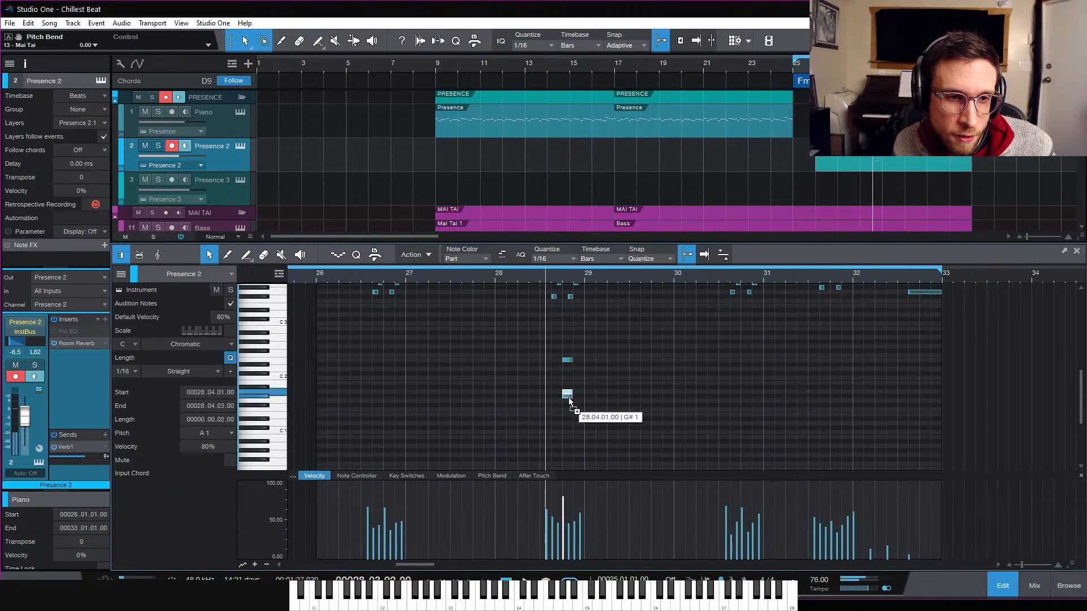
{"action": "double_click", "coordinate": [567, 415]}
{"action": "left_click_drag", "start_coordinate": [567, 416], "coordinate": [569, 423]}
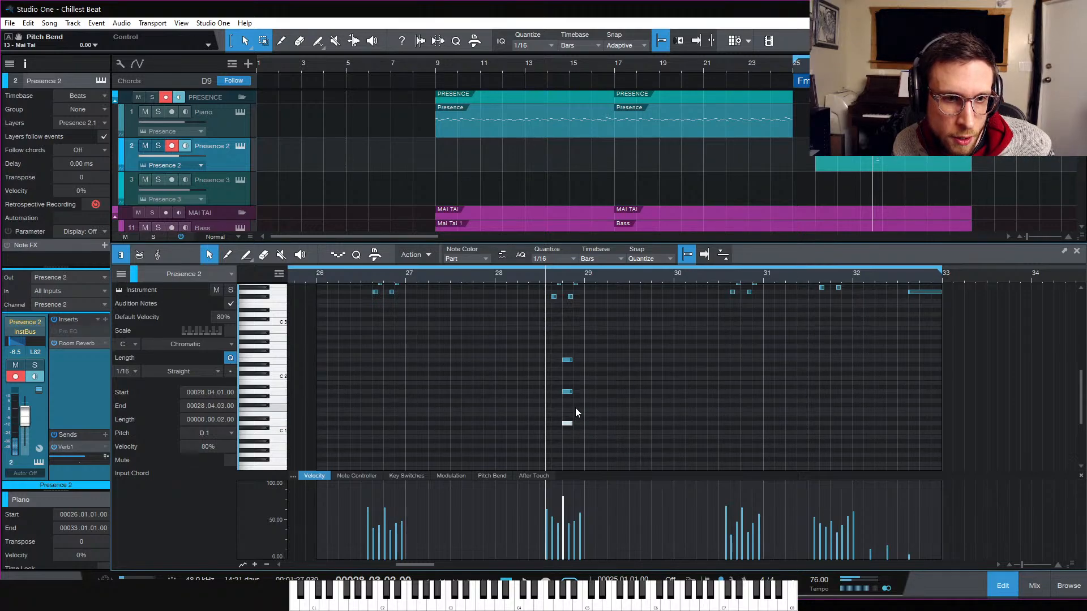
{"action": "left_click", "coordinate": [572, 354]}
Step: Play back the new E2, A1 and D1 stack in bar 28, and examine its notes in a magnified view
{"action": "key", "text": "space"}
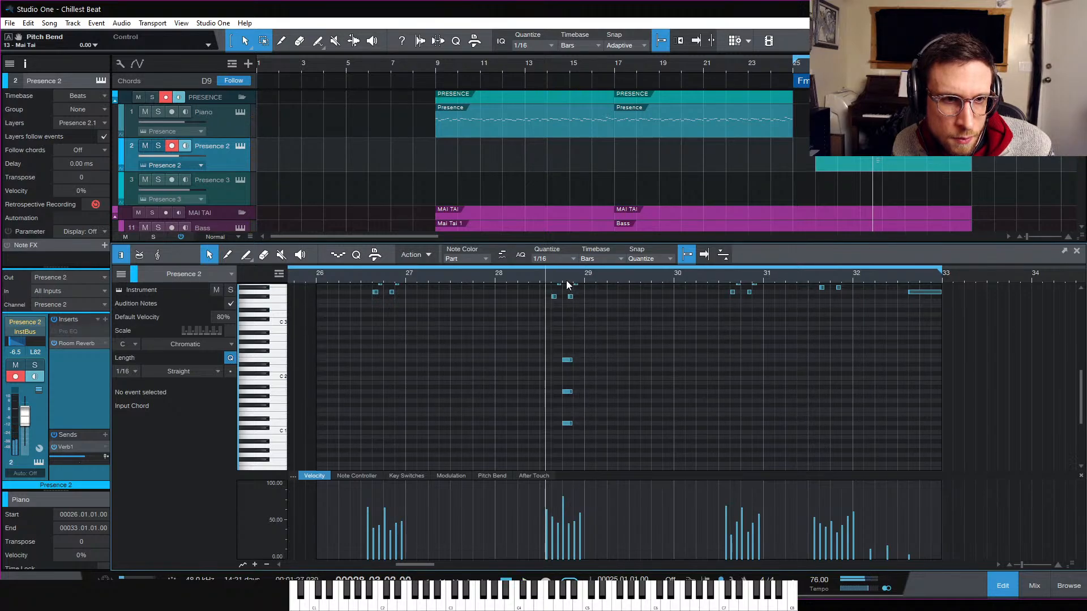
{"action": "left_click", "coordinate": [567, 360]}
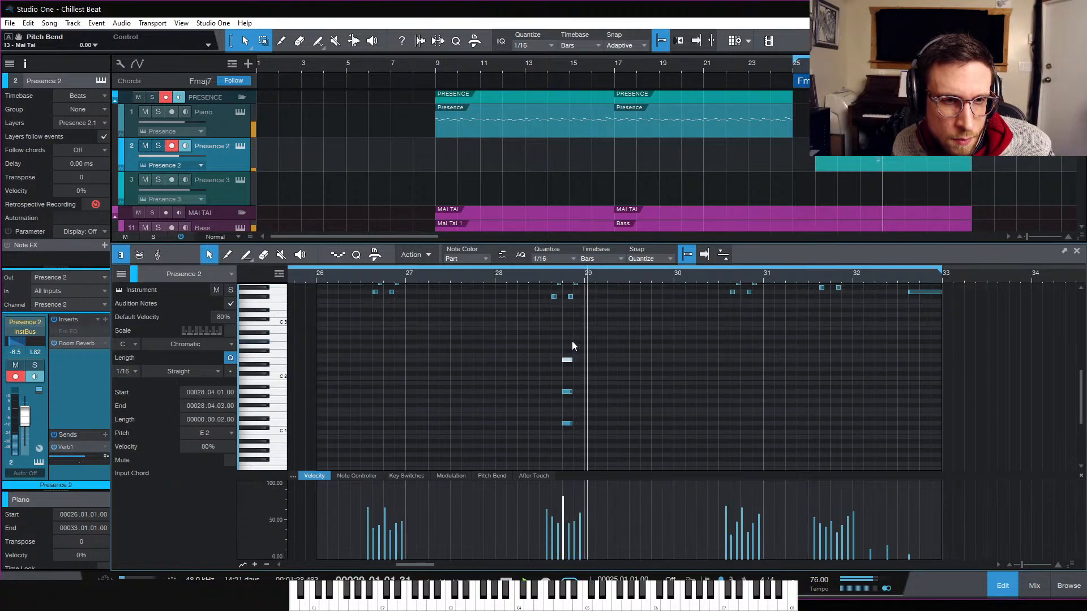
{"action": "key", "text": "space"}
{"action": "scroll", "coordinate": [555, 423], "scroll_direction": "down", "scroll_amount": 2}
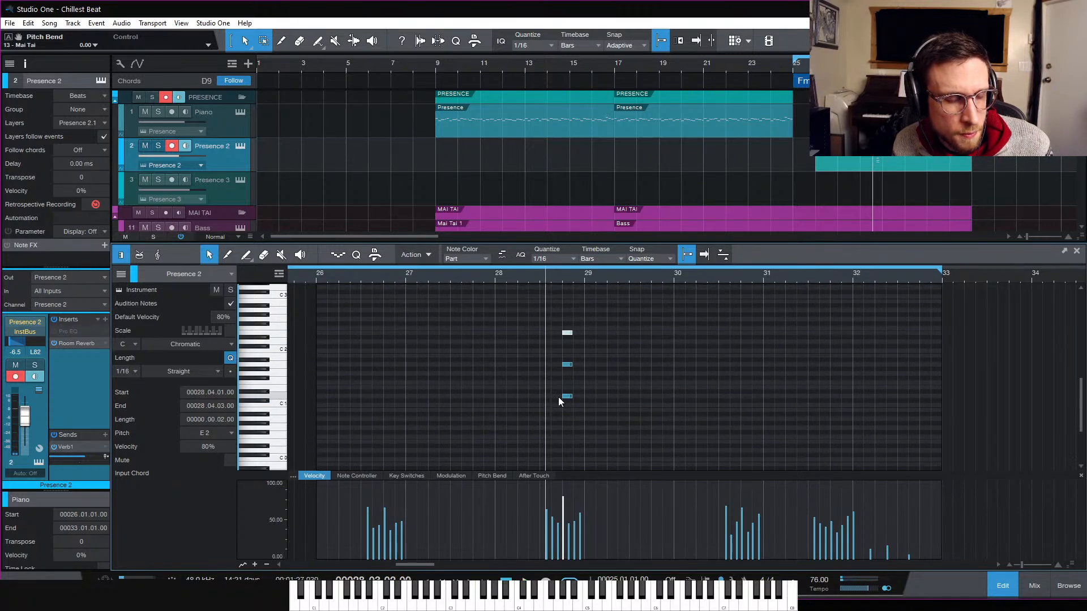
{"action": "left_click", "coordinate": [588, 401]}
{"action": "scroll", "coordinate": [578, 394], "scroll_direction": "down", "scroll_amount": 4}
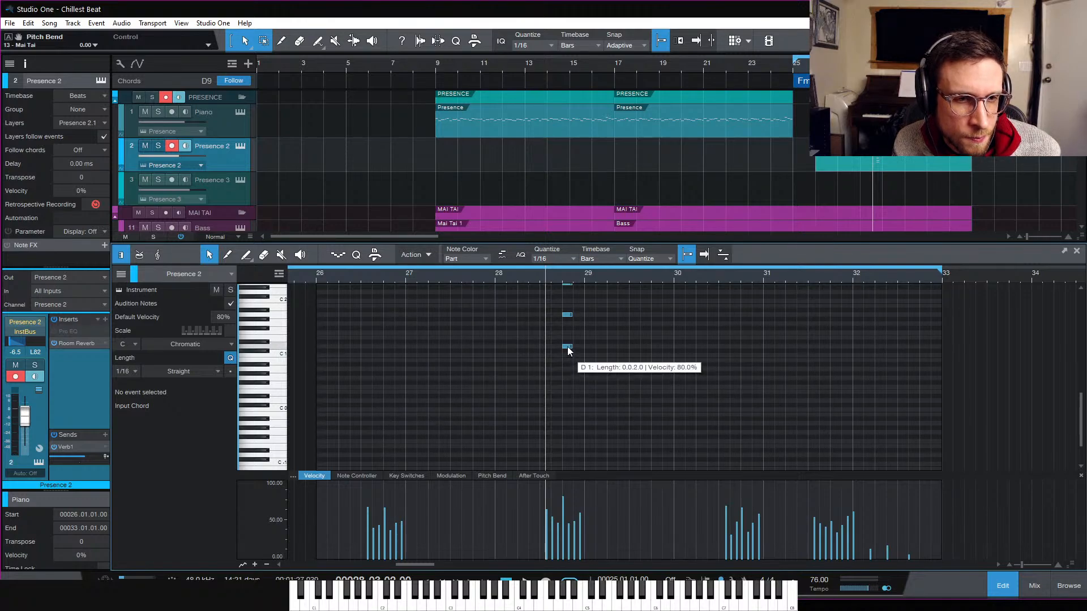
{"action": "scroll", "coordinate": [576, 358], "scroll_direction": "up", "scroll_amount": 1}
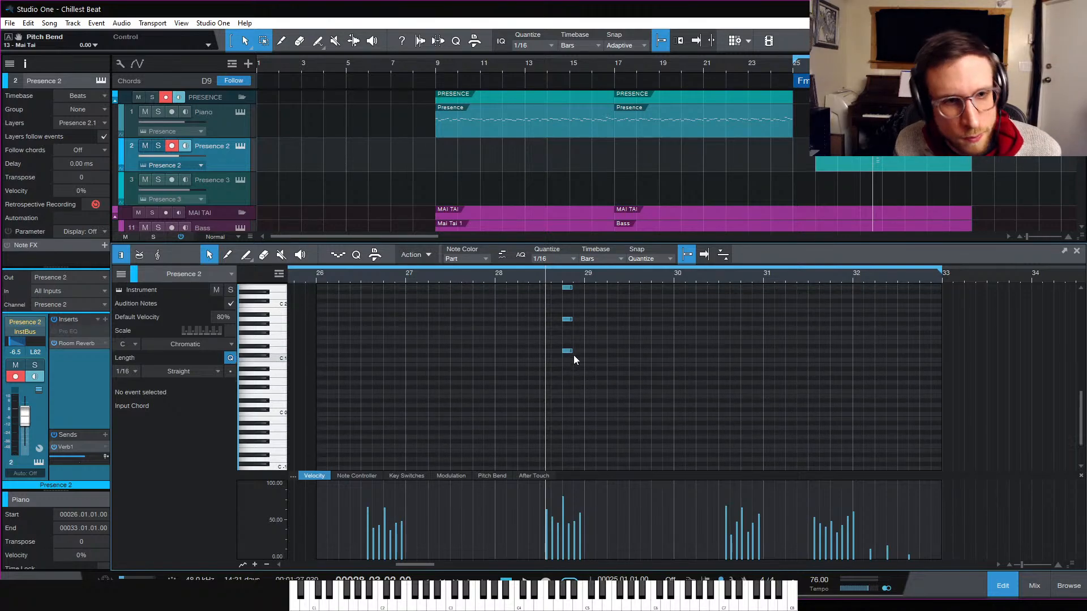
{"action": "key", "text": "e"}
{"action": "key", "text": "space"}
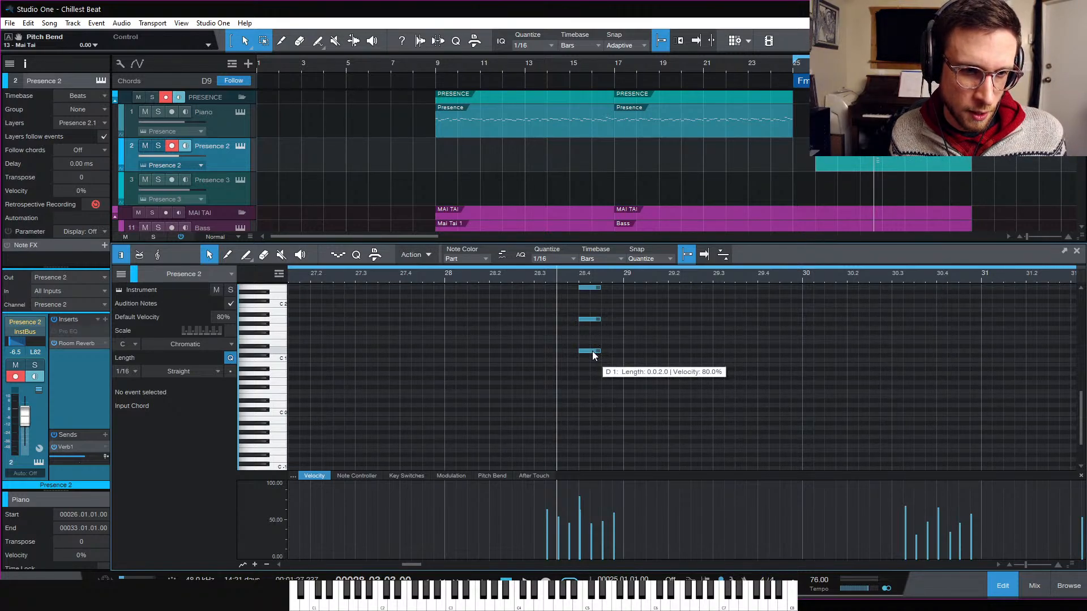
Step: Add two sixteenth-long lead-in notes before the stack: A0 at 28.03.03.00 and C1 at 28.03.04.00
{"action": "left_click_drag", "start_coordinate": [592, 350], "coordinate": [571, 373]}
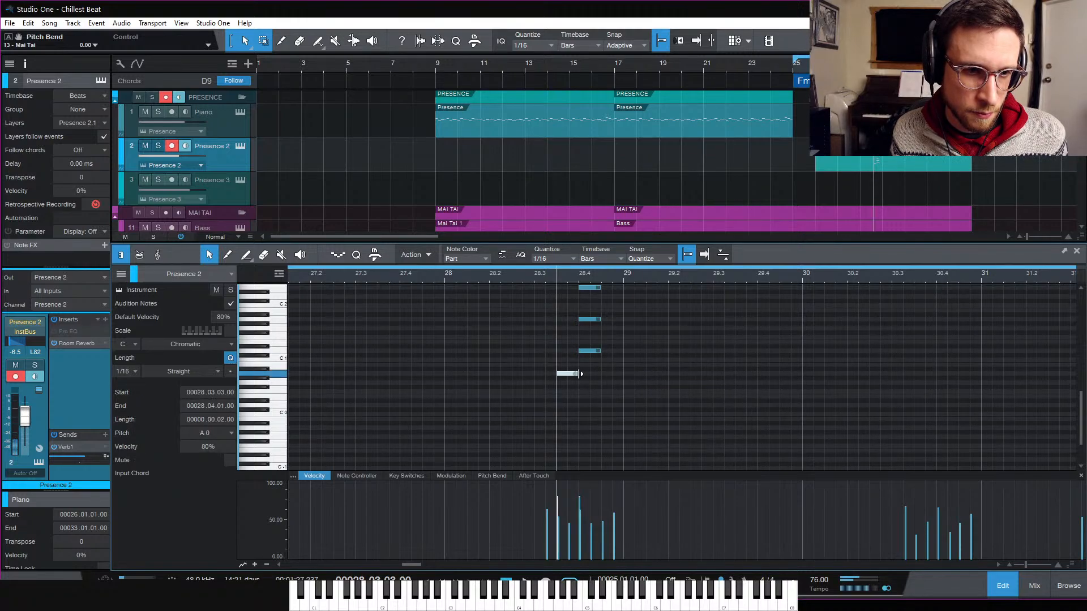
{"action": "left_click", "coordinate": [640, 385]}
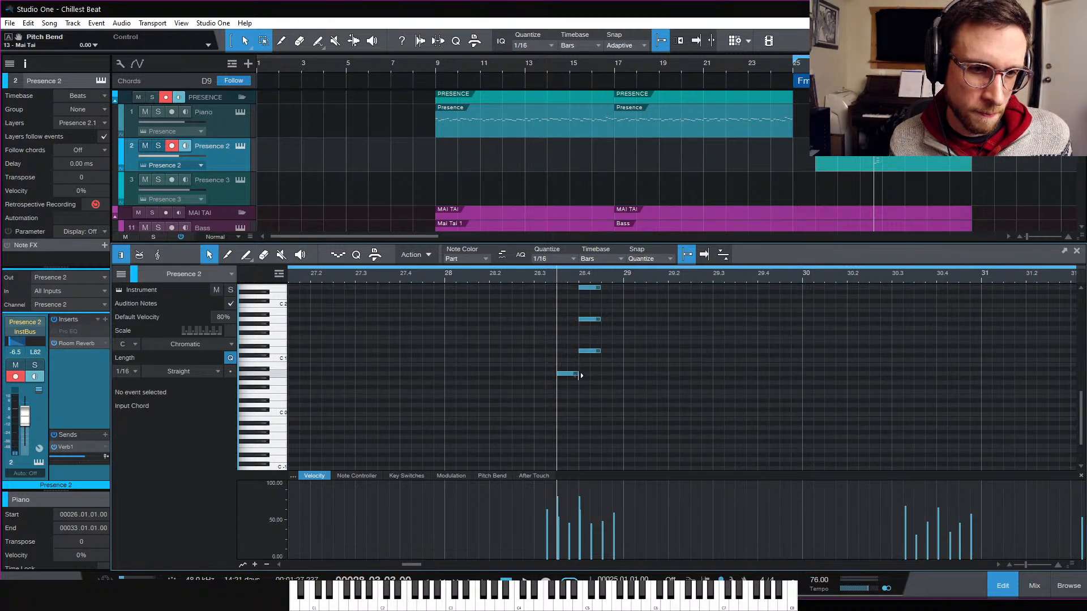
{"action": "mouse_move", "coordinate": [578, 375]}
{"action": "left_mouse_down"}
{"action": "mouse_move", "coordinate": [567, 374]}
{"action": "mouse_move", "coordinate": [573, 361]}
{"action": "left_mouse_up"}
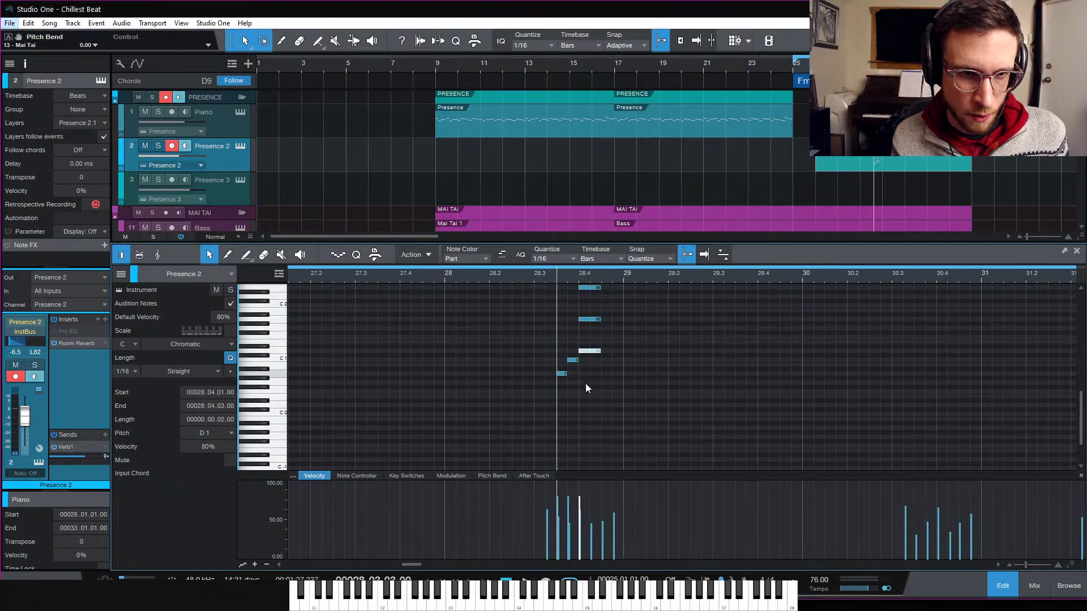
{"action": "left_click", "coordinate": [596, 371]}
Step: Harmonize the lead-in with sixteenth-long copies: F#1 and D2 at 28.03.03.00, and G#1 and F#2 at 28.03.04.00
{"action": "scroll", "coordinate": [601, 372], "scroll_direction": "up", "scroll_amount": 3}
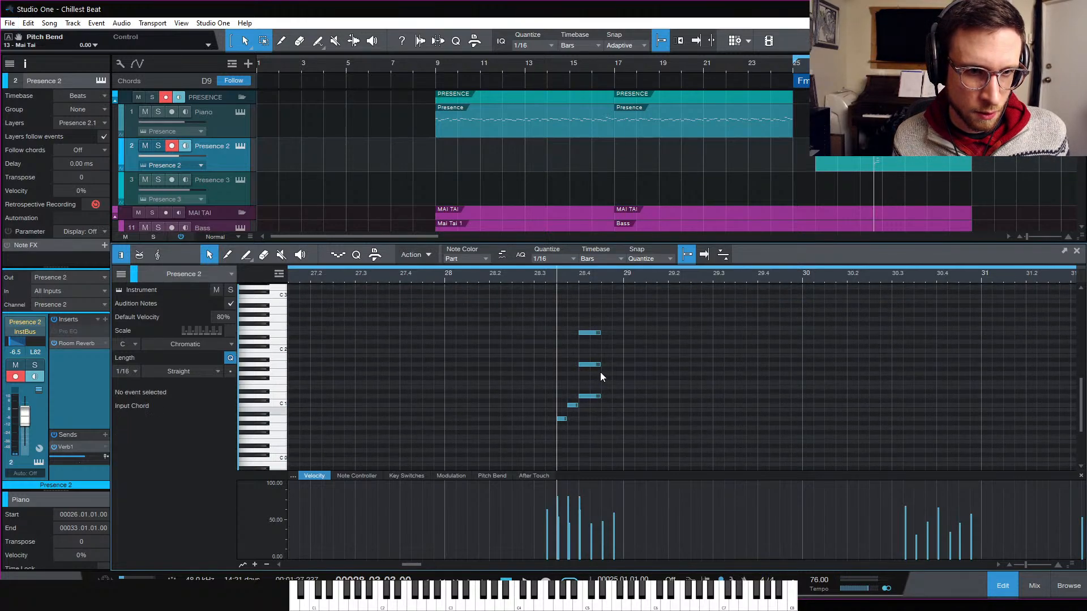
{"action": "left_click_drag", "start_coordinate": [572, 406], "coordinate": [573, 379]}
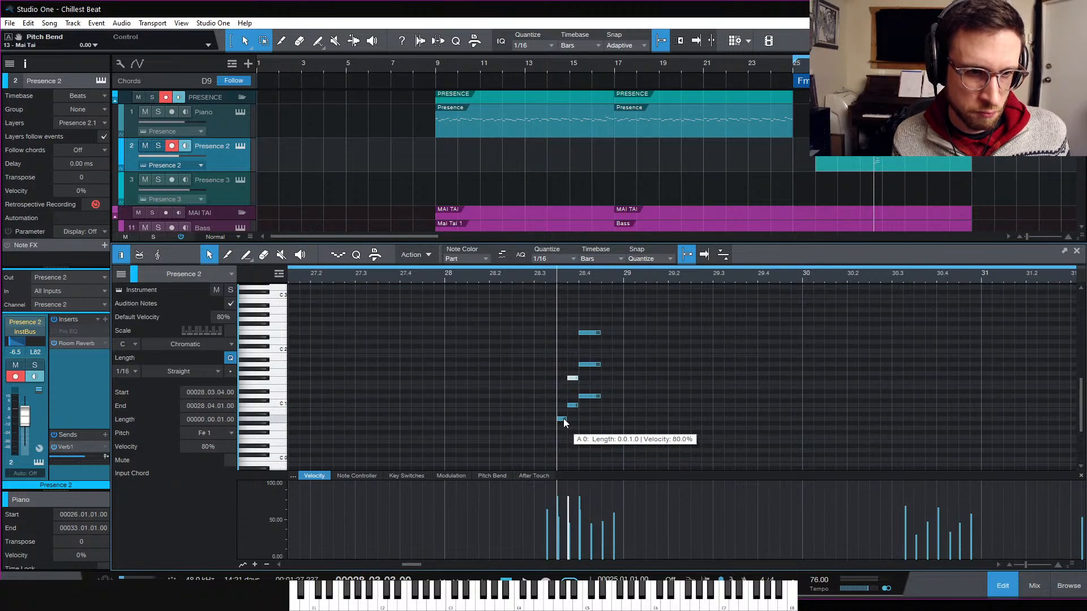
{"action": "left_click_drag", "start_coordinate": [564, 422], "coordinate": [571, 369]}
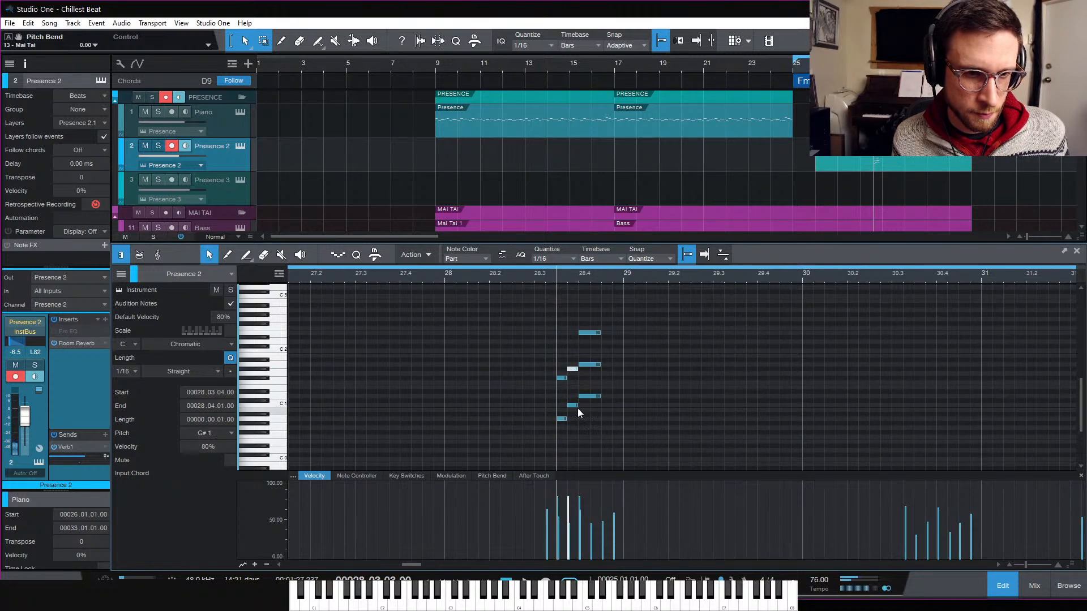
{"action": "left_click", "coordinate": [572, 405]}
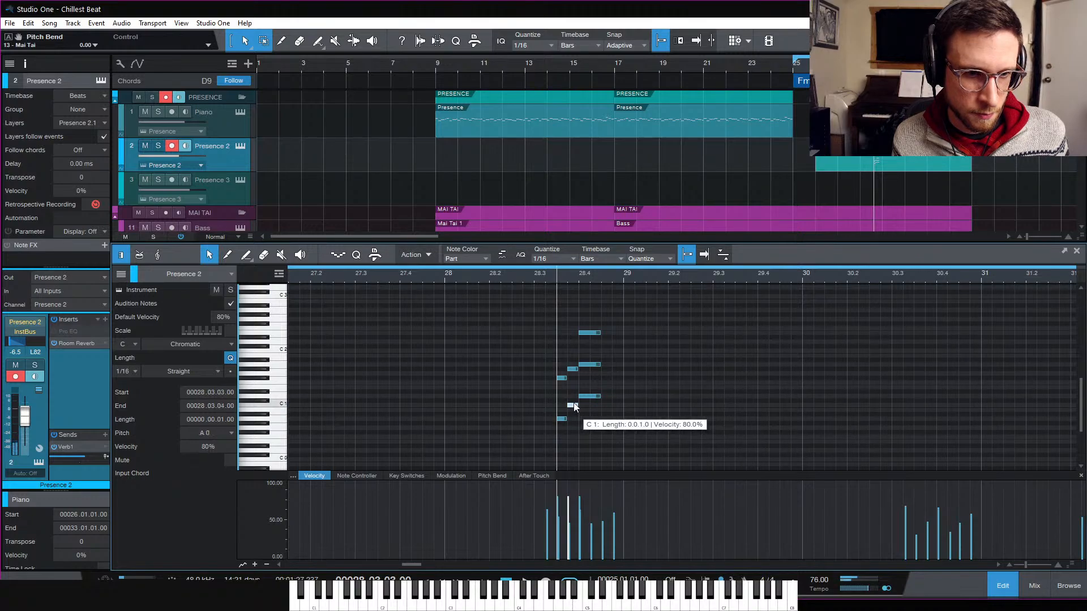
{"action": "left_click", "coordinate": [576, 390]}
{"action": "left_click_drag", "start_coordinate": [563, 378], "coordinate": [564, 341]}
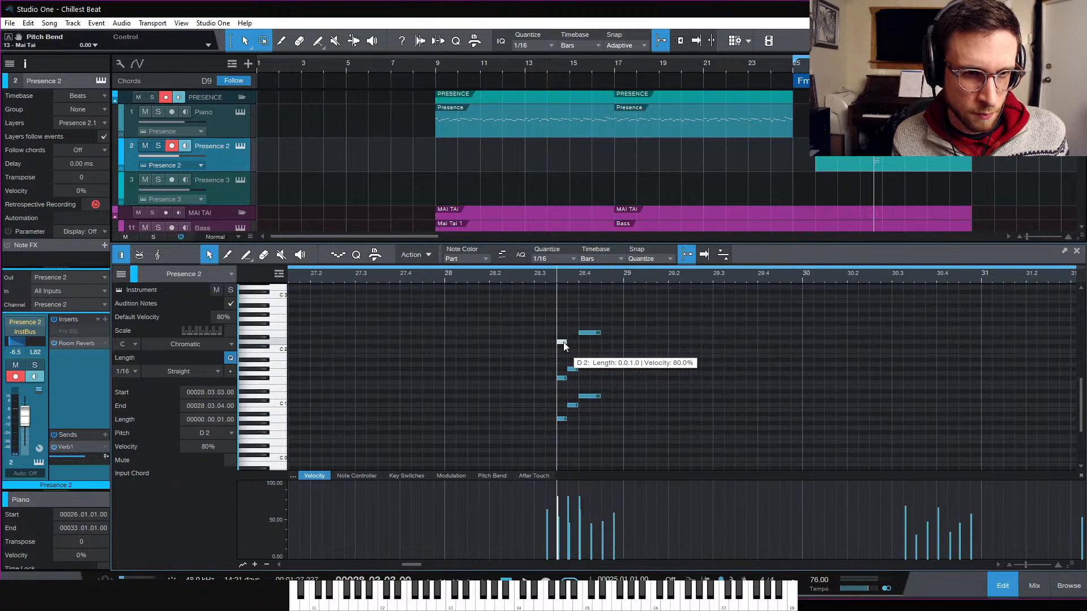
{"action": "left_click_drag", "start_coordinate": [564, 344], "coordinate": [575, 325]}
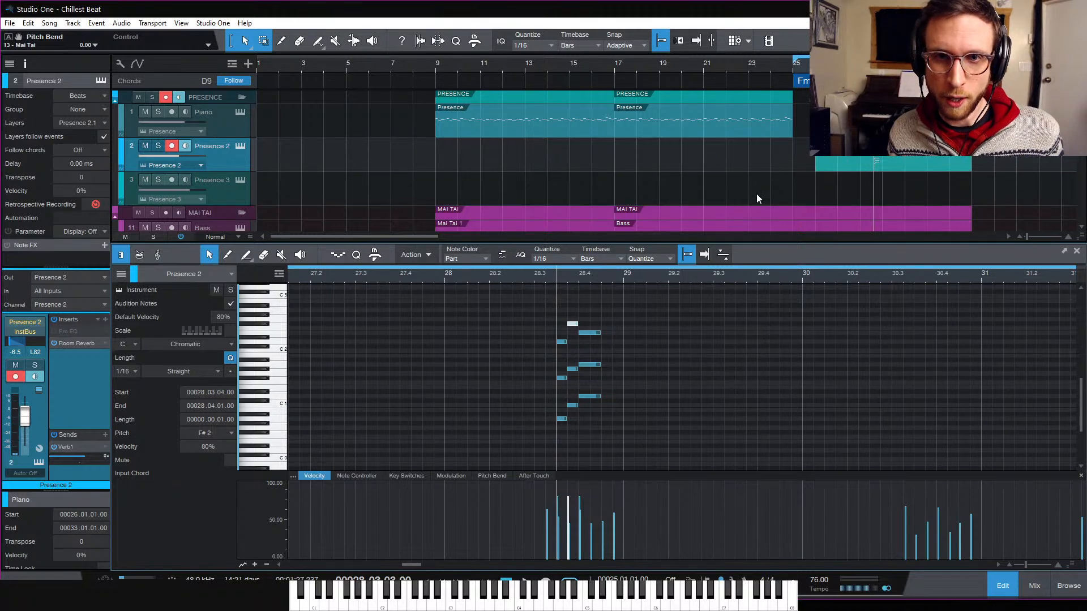
Step: Solo the Presence 2 track to hear the bar 28 fill, checking its D2 and E2 notes, and solo the Bass track alongside it
{"action": "left_click", "coordinate": [161, 147]}
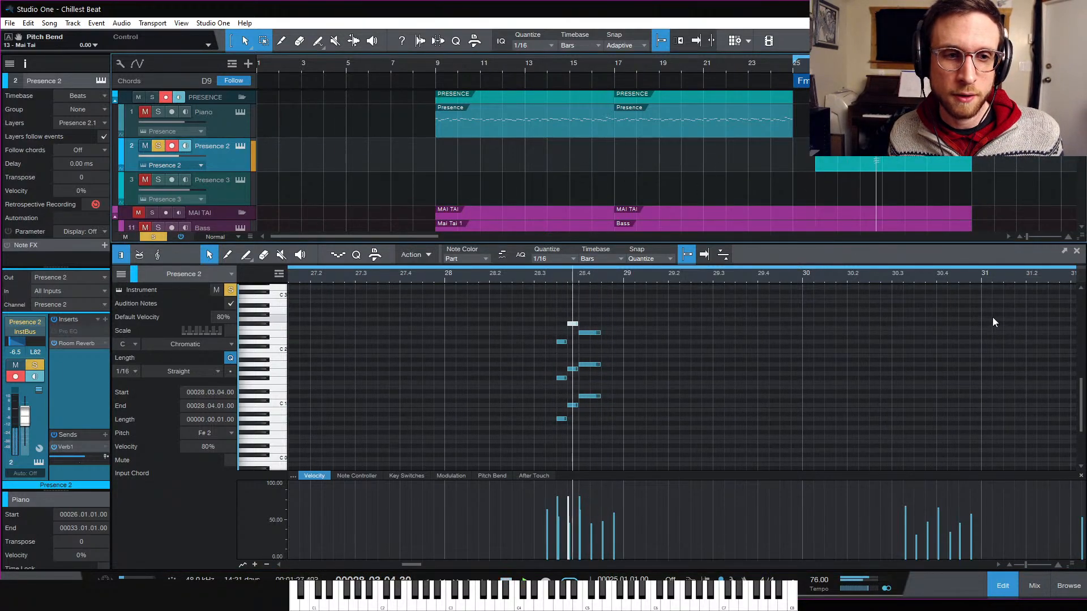
{"action": "left_click", "coordinate": [562, 342]}
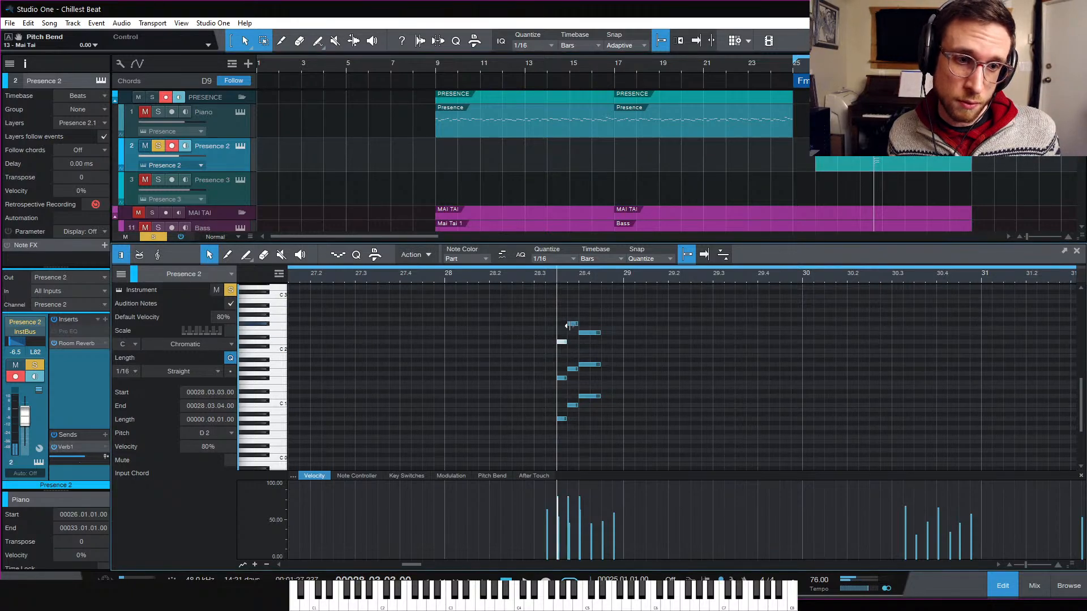
{"action": "left_click", "coordinate": [590, 332]}
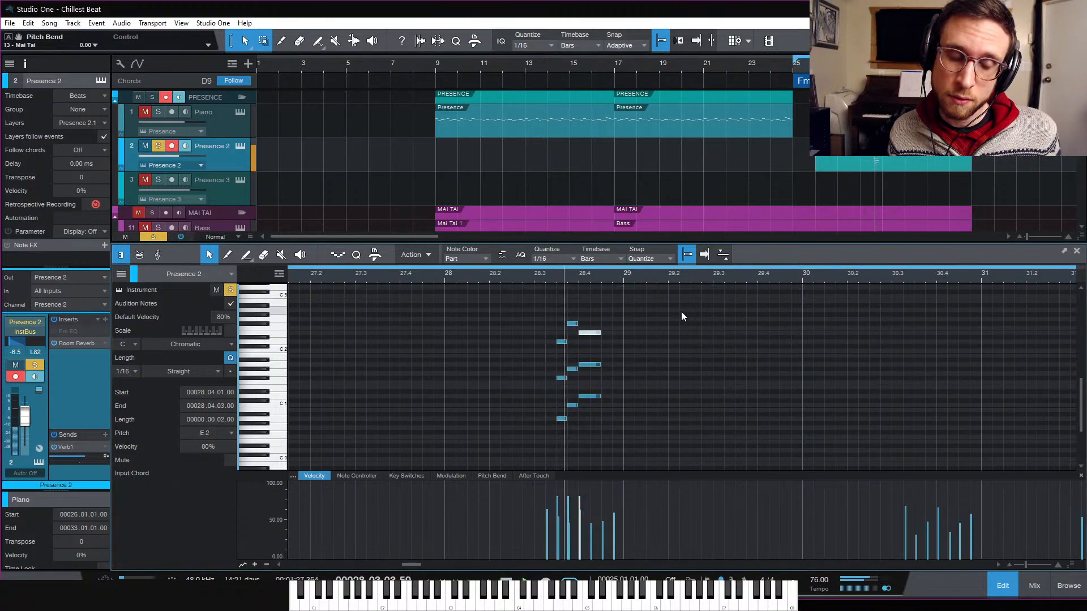
{"action": "scroll", "coordinate": [857, 168], "scroll_direction": "down", "scroll_amount": 5}
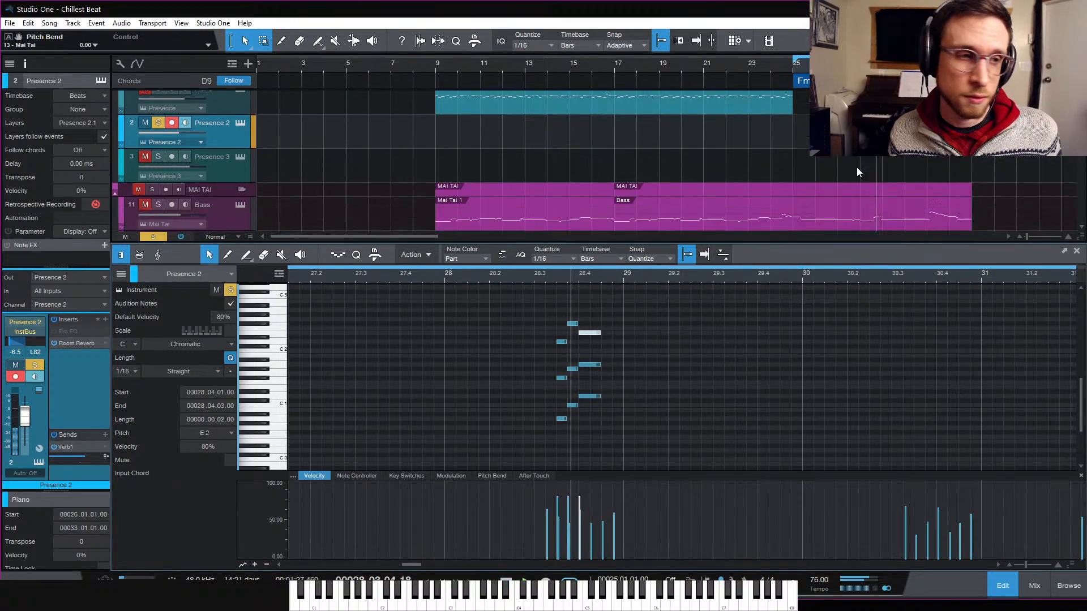
{"action": "left_click", "coordinate": [158, 112]}
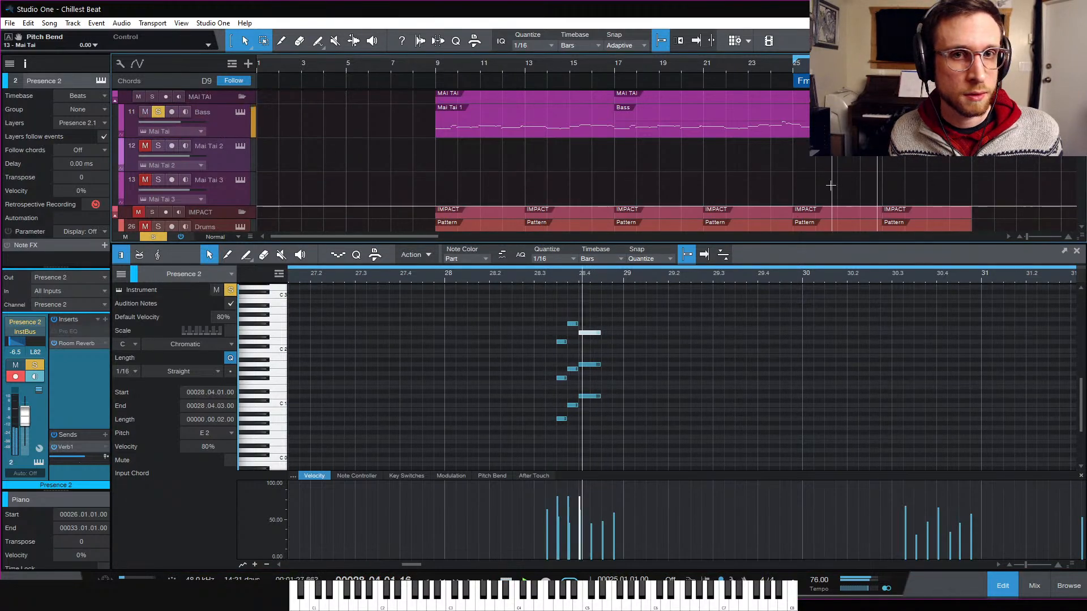
Step: Lower the velocity of the bass fill's F#2 note at 28.04.01.00 to 60%, and play the fill back
{"action": "scroll", "coordinate": [891, 162], "scroll_direction": "up", "scroll_amount": 5}
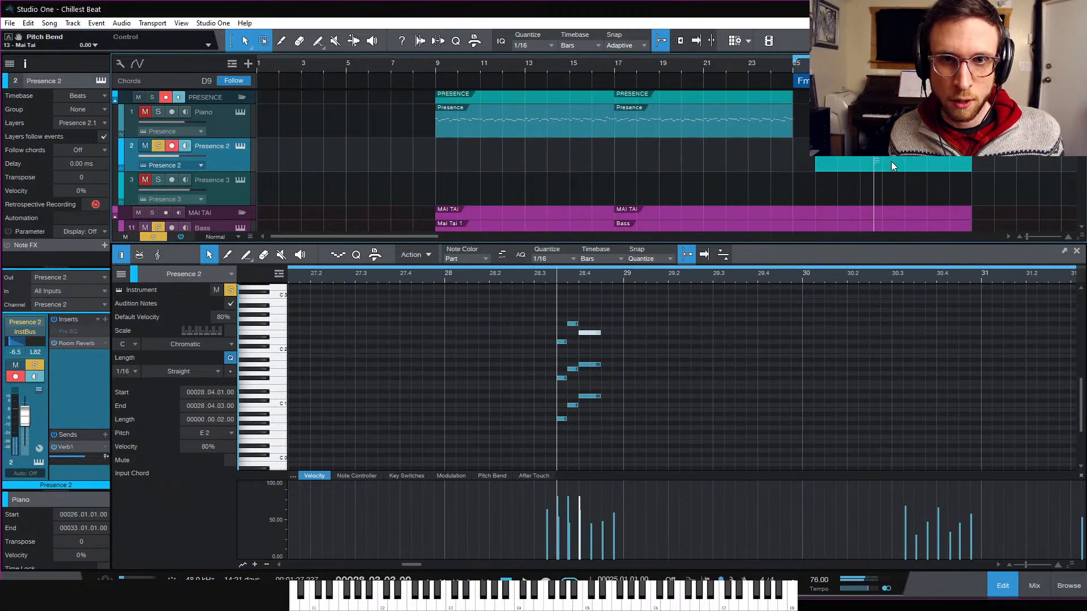
{"action": "scroll", "coordinate": [899, 165], "scroll_direction": "down", "scroll_amount": 3}
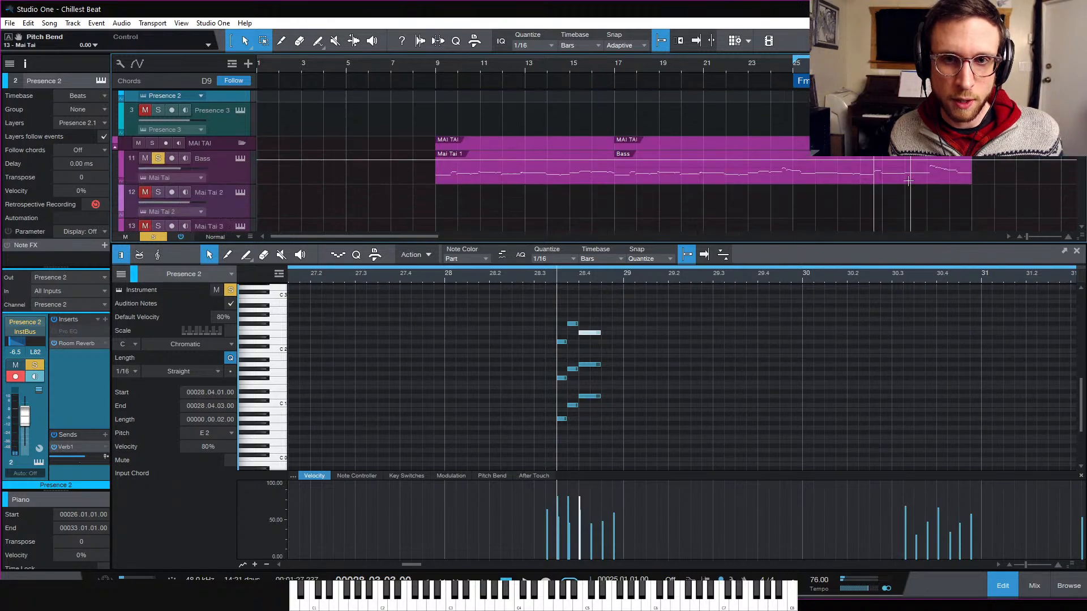
{"action": "left_click", "coordinate": [900, 167]}
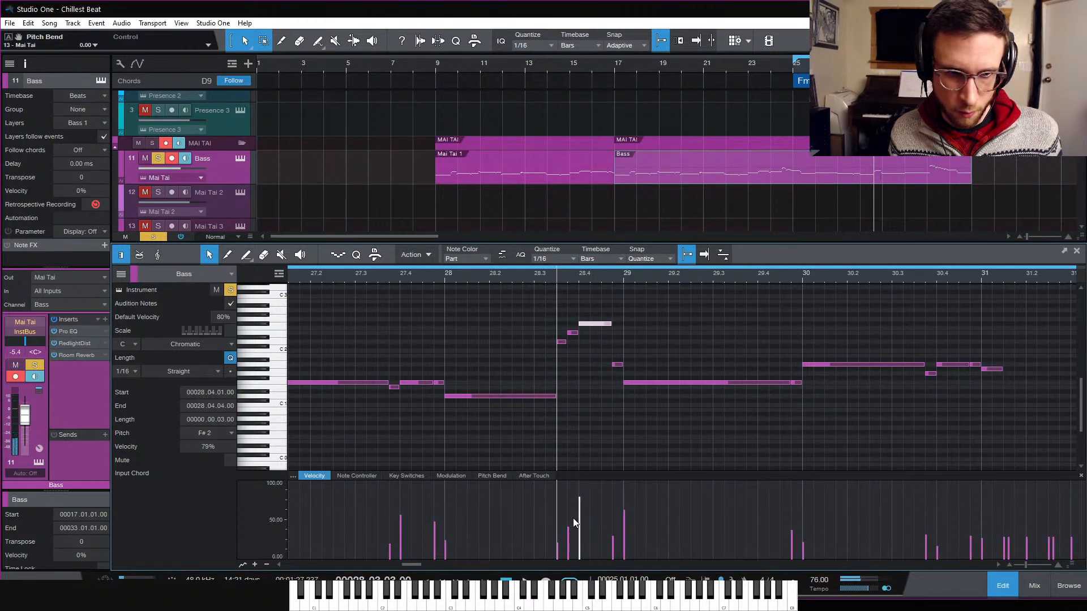
{"action": "left_click_drag", "start_coordinate": [579, 516], "coordinate": [580, 533]}
{"action": "key", "text": "space"}
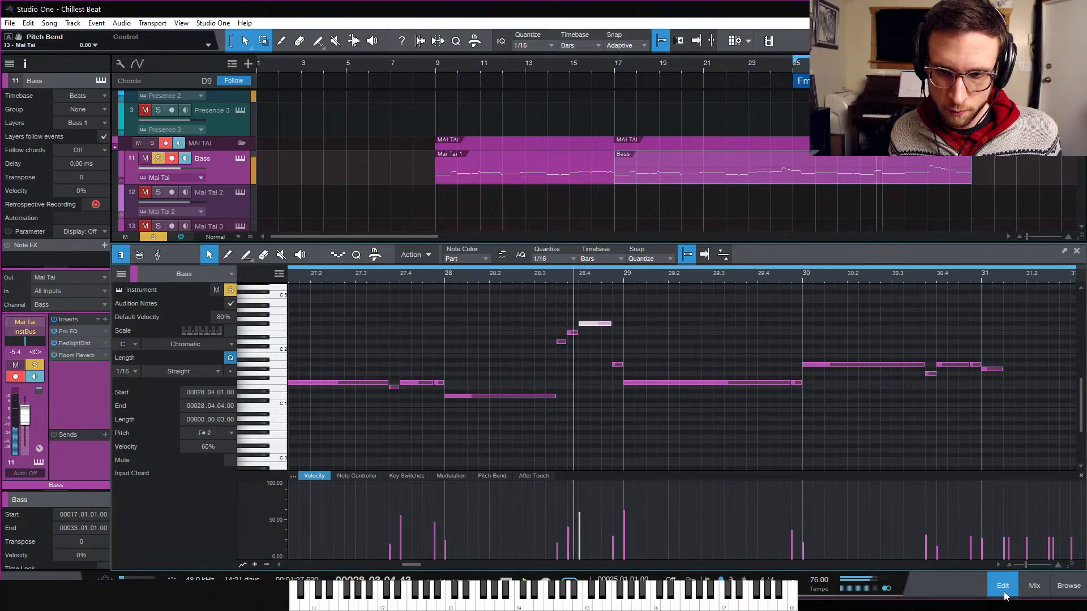
Step: Extend the piano's E2, A1 and D1 notes at 28.04.01.00 to end at 29.01.01.00, and play the result
{"action": "left_click", "coordinate": [878, 97]}
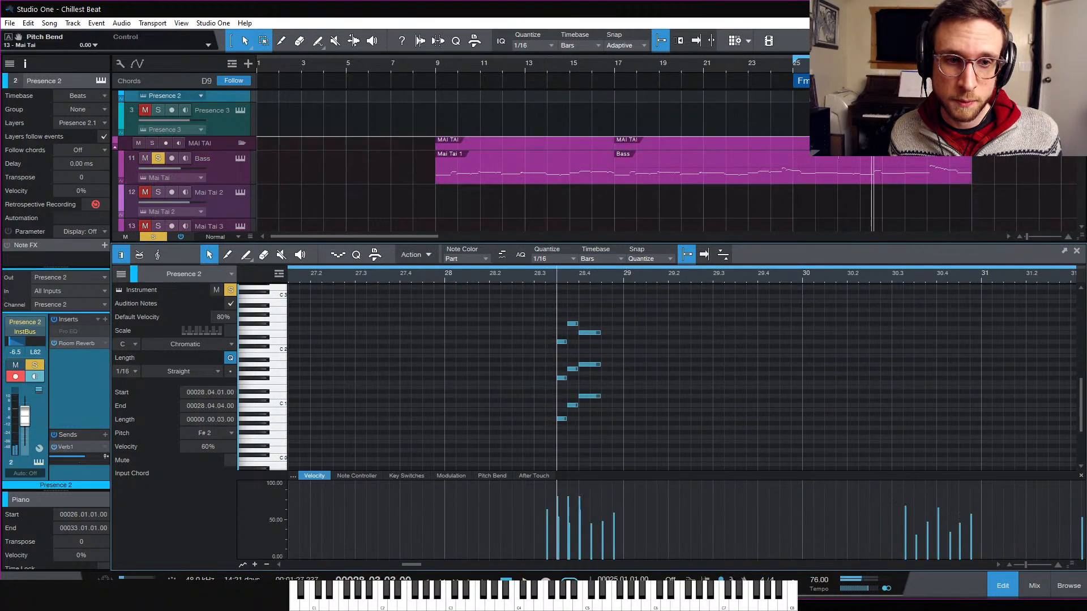
{"action": "left_click_drag", "start_coordinate": [589, 321], "coordinate": [622, 397]}
{"action": "left_click", "coordinate": [600, 396]}
{"action": "left_click", "coordinate": [604, 418]}
{"action": "key", "text": "space"}
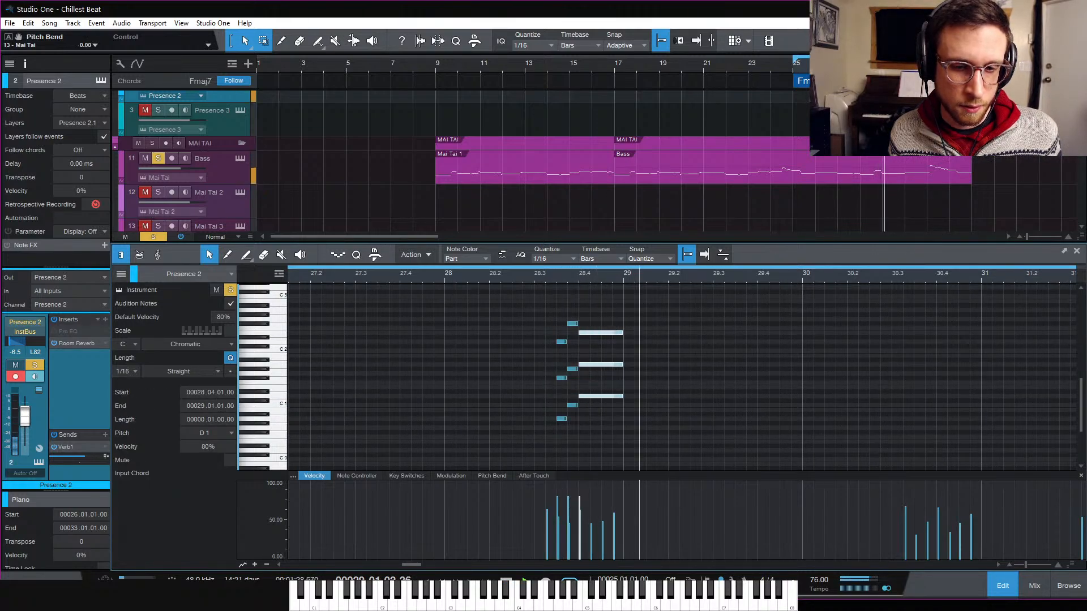
Step: Close the note editor, play the arrangement from bar 8 with all track solos cleared, and return the playback position to bar 25
{"action": "key", "text": "F2"}
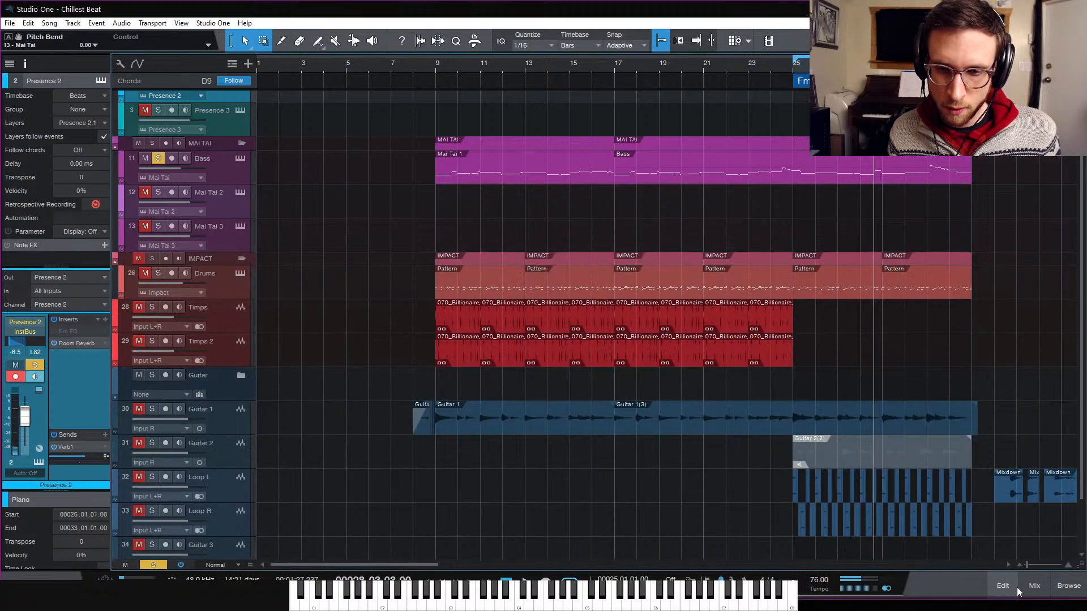
{"action": "left_click", "coordinate": [413, 66]}
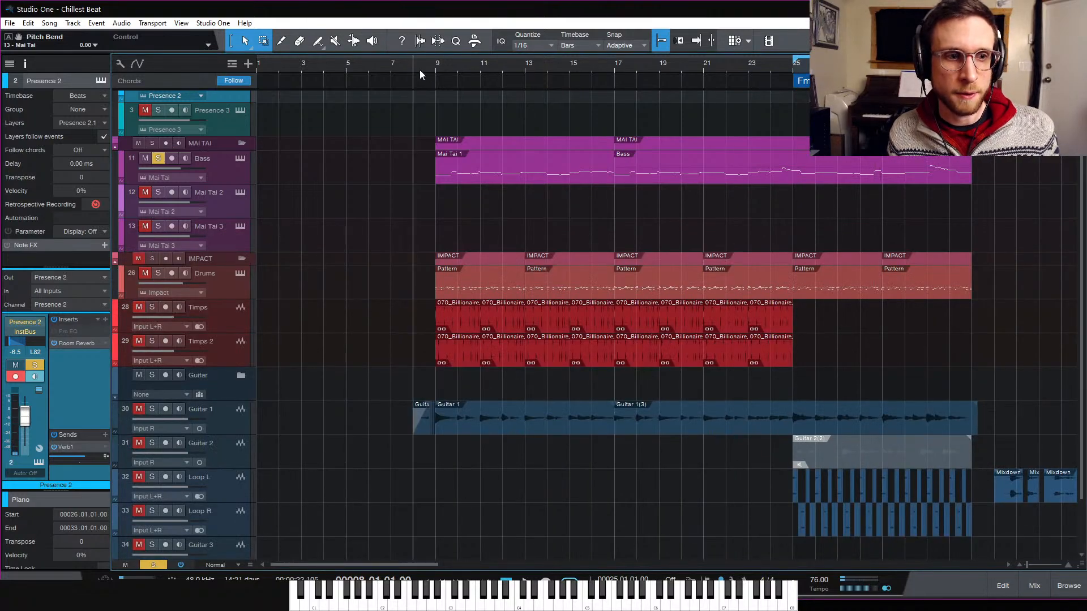
{"action": "left_click", "coordinate": [151, 566]}
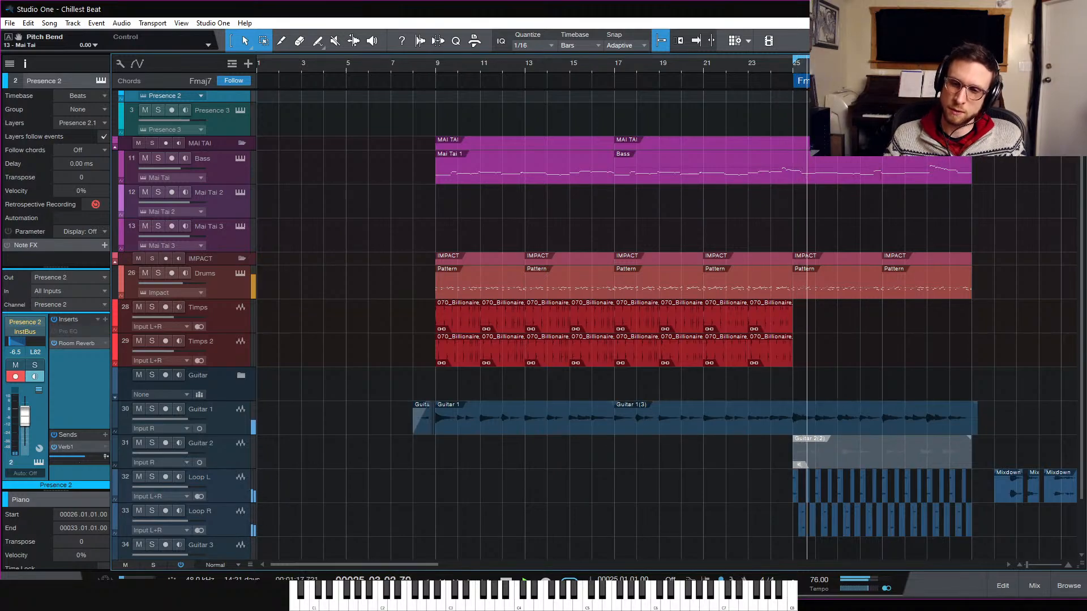
{"action": "key", "text": "space"}
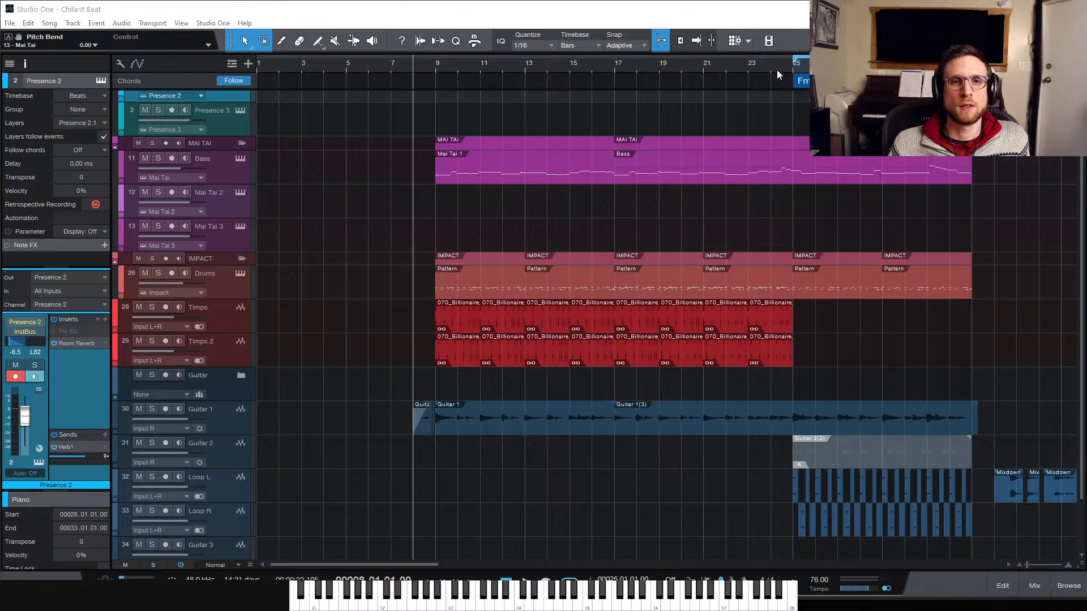
{"action": "left_click", "coordinate": [793, 67]}
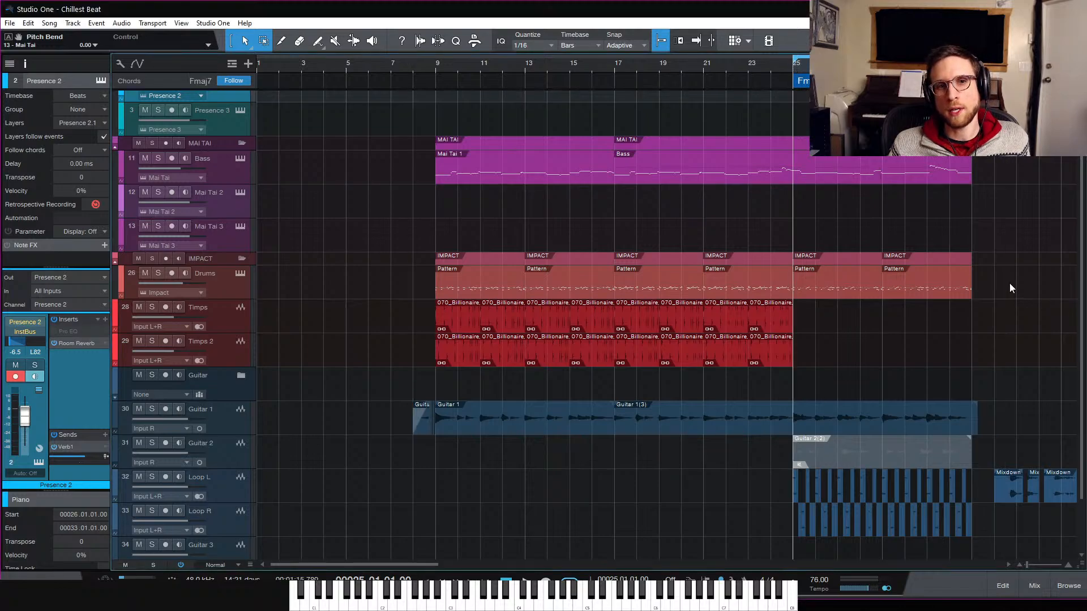
Step: Play the arrangement from bar 25 and delete the leftover Mixdown clips after bar 33 on the Loop L track
{"action": "key", "text": "space"}
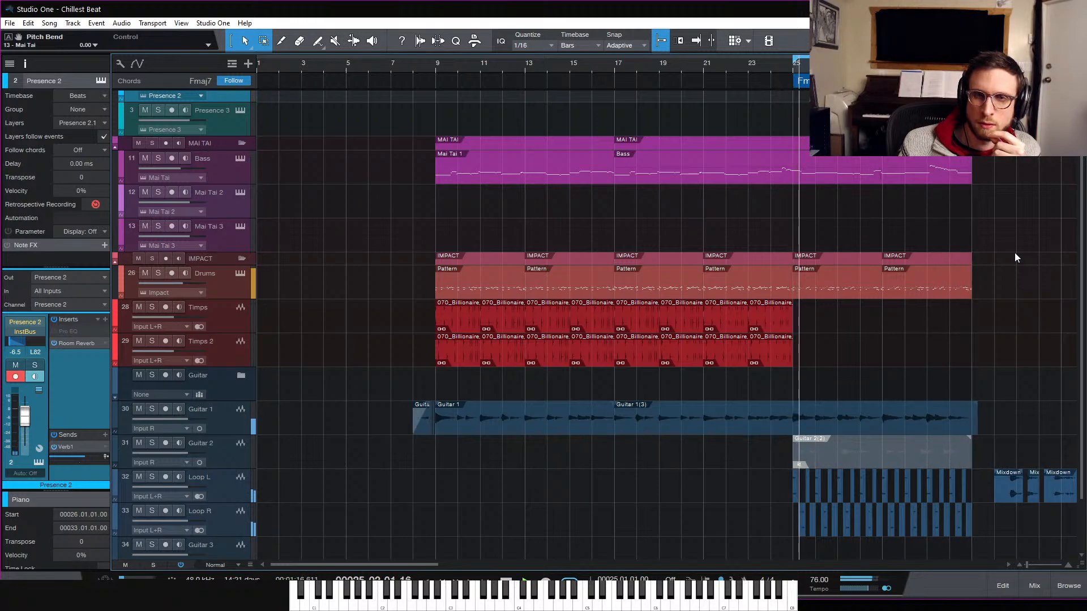
{"action": "scroll", "coordinate": [1016, 419], "scroll_direction": "right", "scroll_amount": 4}
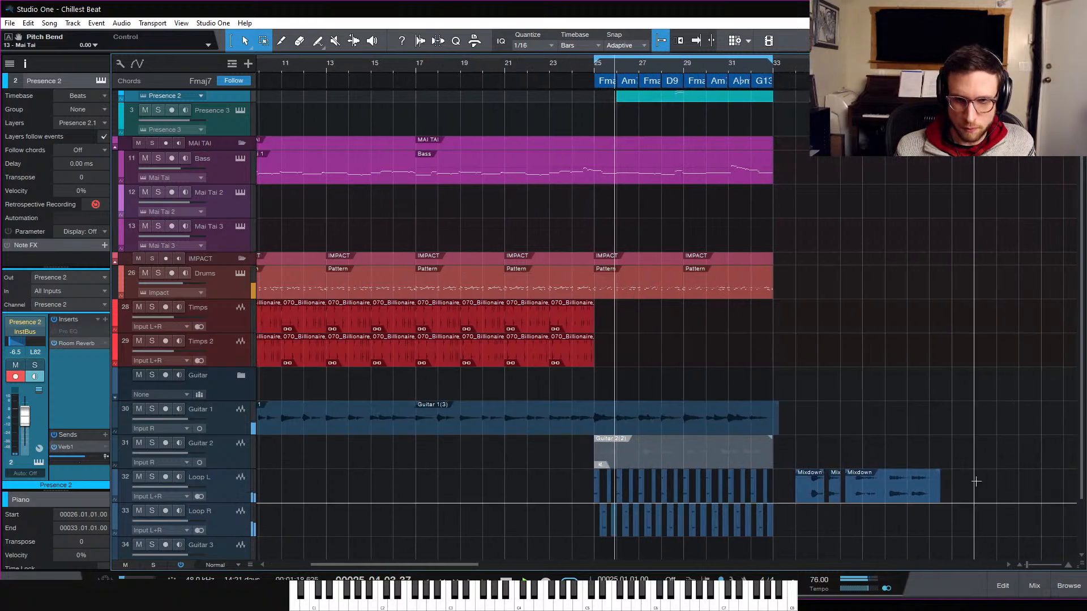
{"action": "left_click_drag", "start_coordinate": [972, 496], "coordinate": [801, 491]}
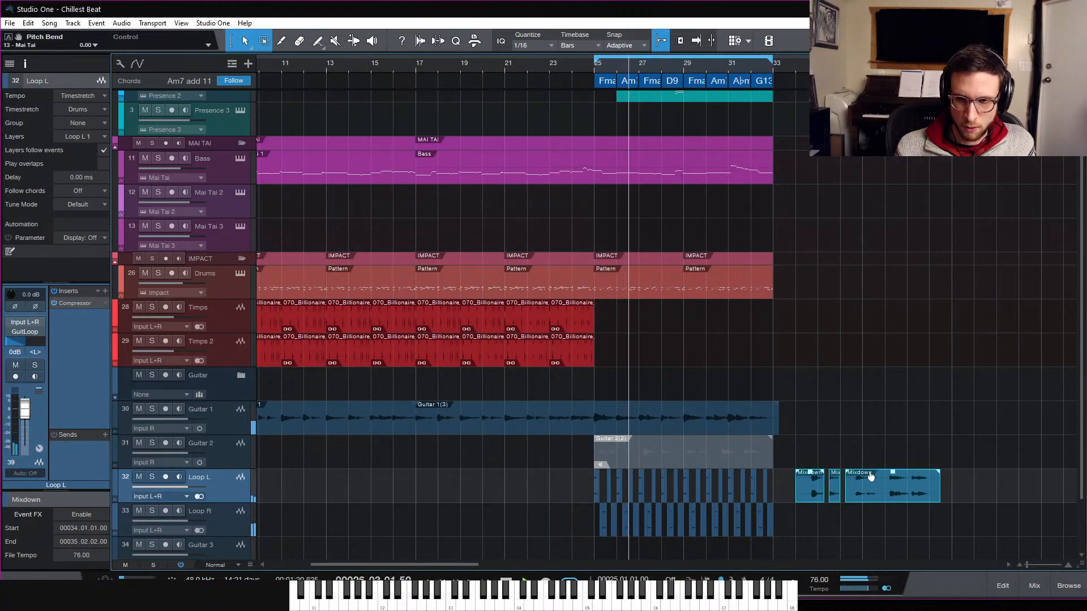
{"action": "key", "text": "Delete"}
{"action": "key", "text": "w"}
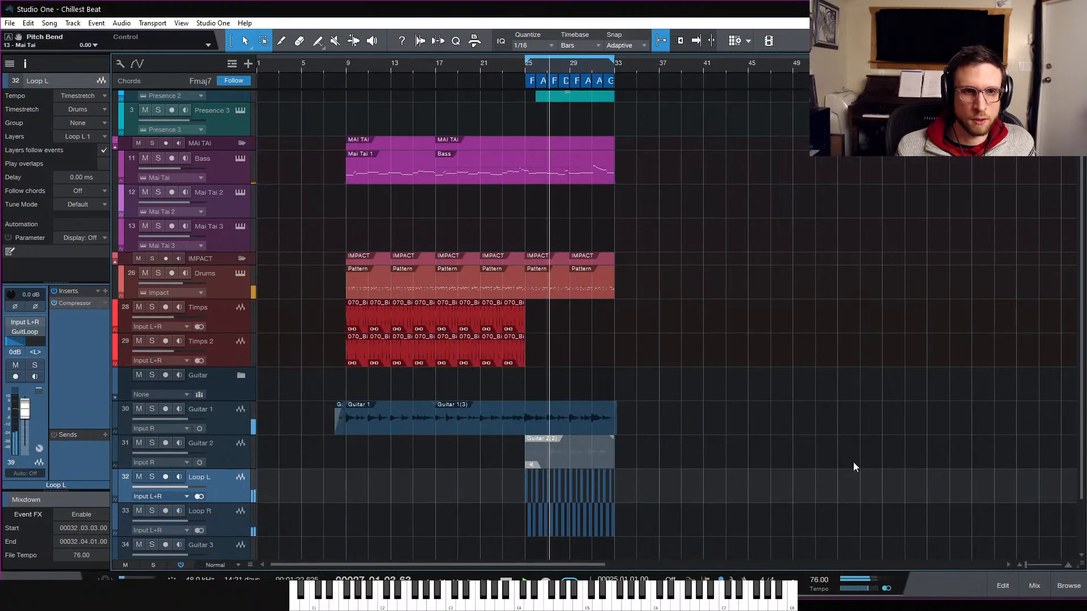
{"action": "key", "text": "space"}
Step: Duplicate the events spanning bars 9 to 33 on all tracks and place the copies starting at 33.01.01.00
{"action": "left_click_drag", "start_coordinate": [357, 469], "coordinate": [512, 168]}
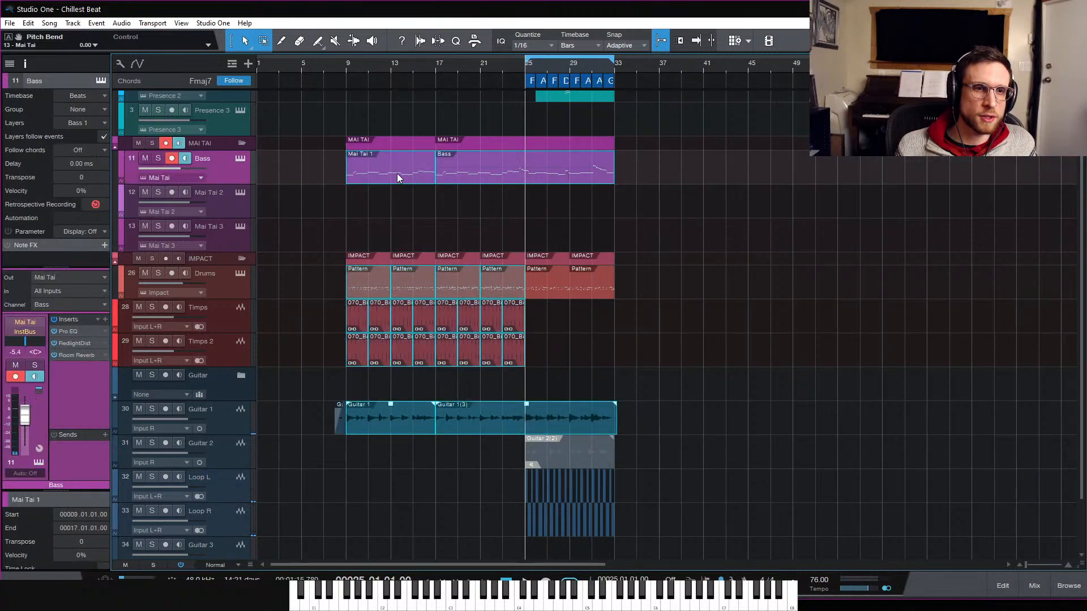
{"action": "left_click", "coordinate": [678, 360]}
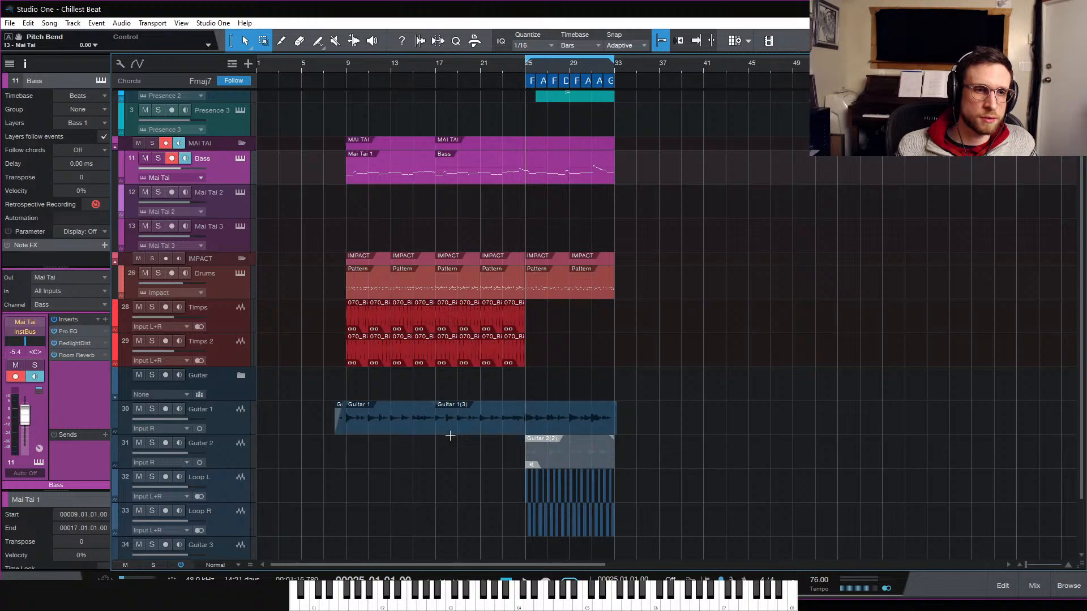
{"action": "left_click_drag", "start_coordinate": [360, 468], "coordinate": [515, 164]}
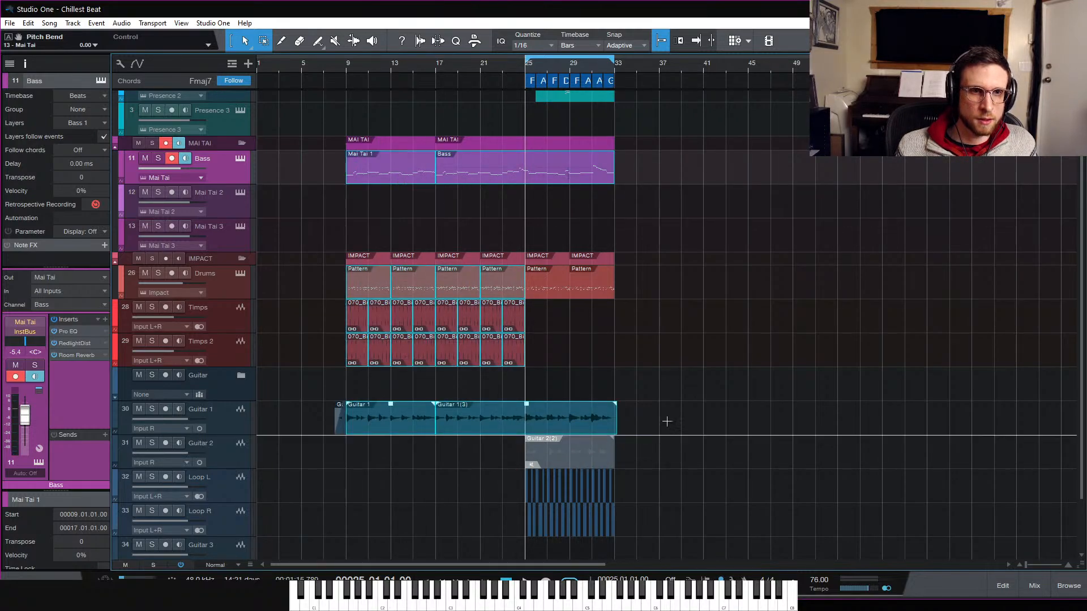
{"action": "left_click_drag", "start_coordinate": [682, 538], "coordinate": [363, 89]}
{"action": "key", "text": "d"}
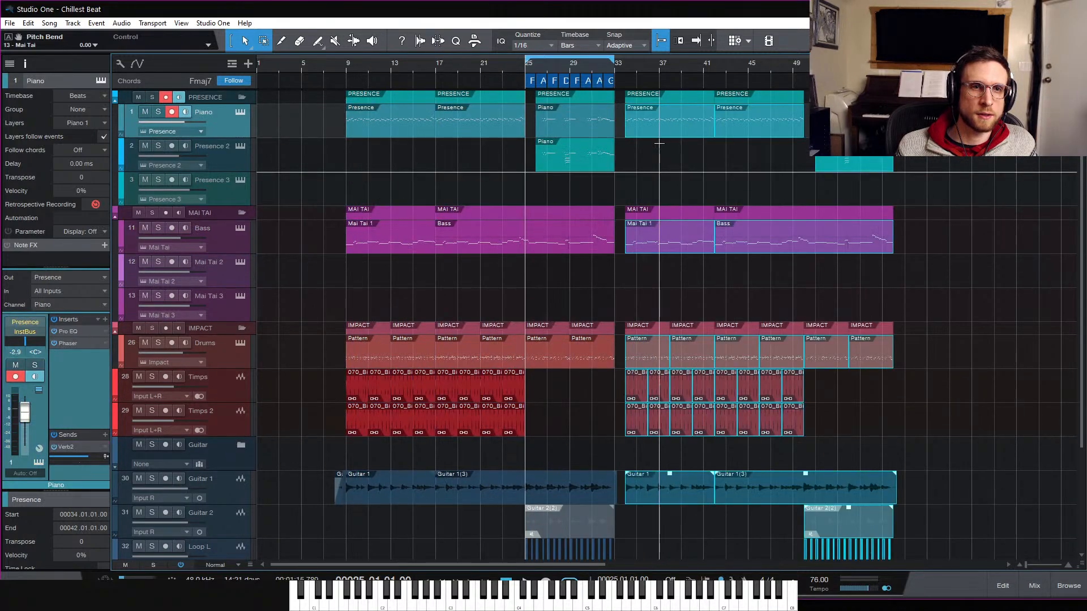
{"action": "left_click_drag", "start_coordinate": [660, 127], "coordinate": [649, 128]}
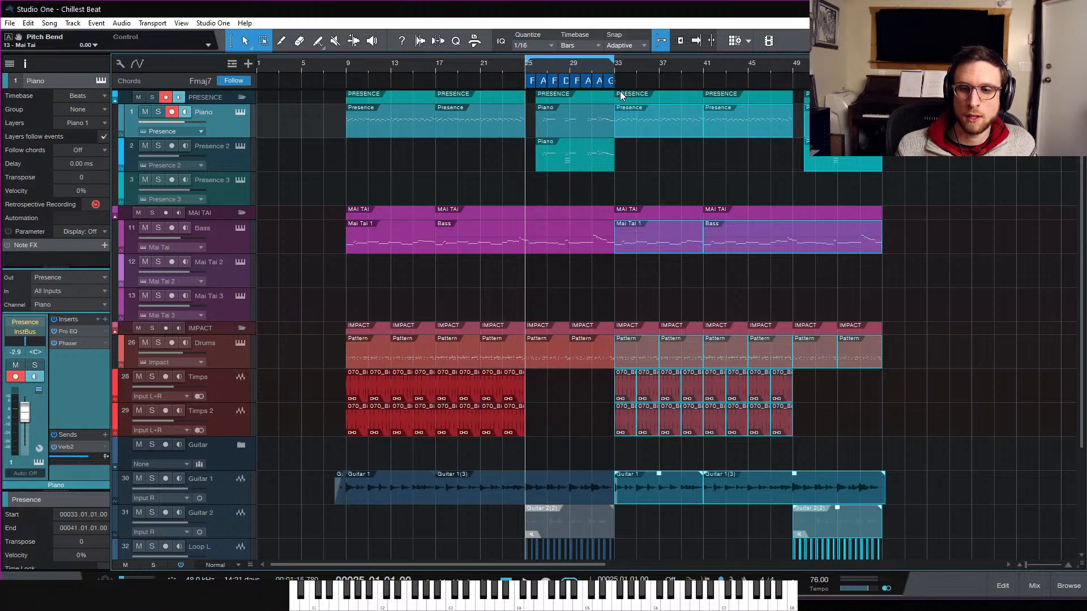
Step: Clear the selection and play the arrangement from bar 29 to hear the bass line around bars 30 and 31
{"action": "left_click", "coordinate": [566, 63]}
{"action": "left_click", "coordinate": [609, 279]}
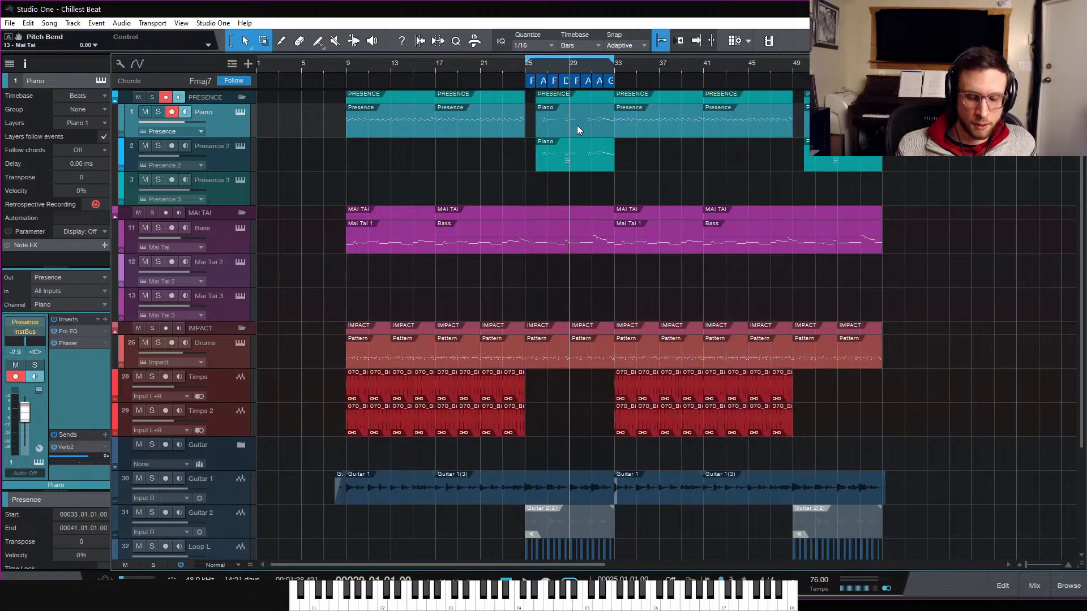
{"action": "key", "text": "space"}
{"action": "key", "text": "e"}
{"action": "key", "text": "e"}
{"action": "key", "text": "e"}
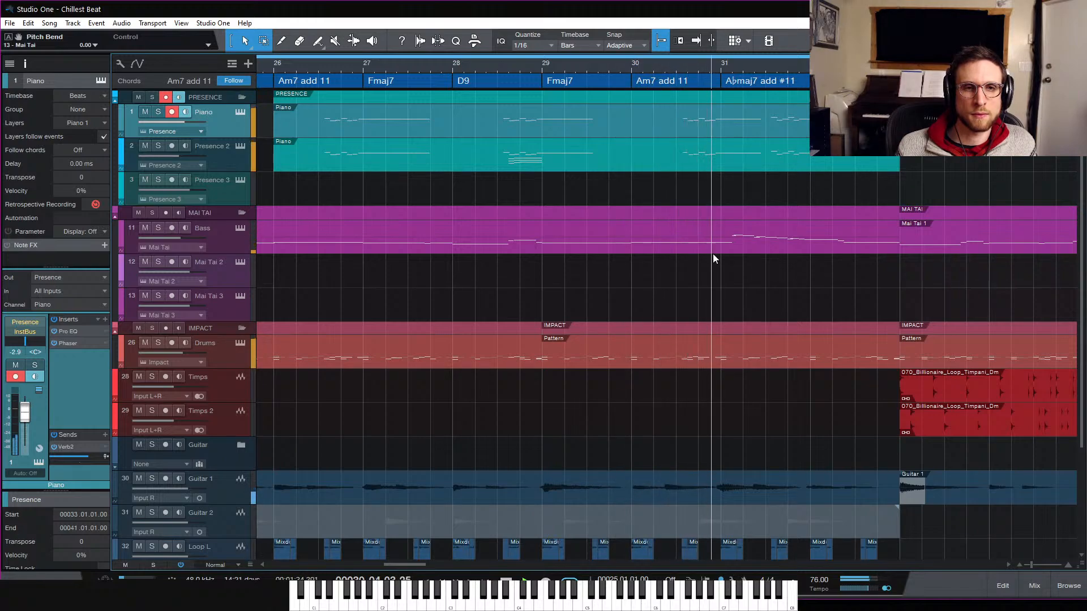
{"action": "key", "text": "space"}
Step: Delete the short low bass notes leading from late bar 30 into bar 31, and play the result from bar 29
{"action": "double_click", "coordinate": [709, 247]}
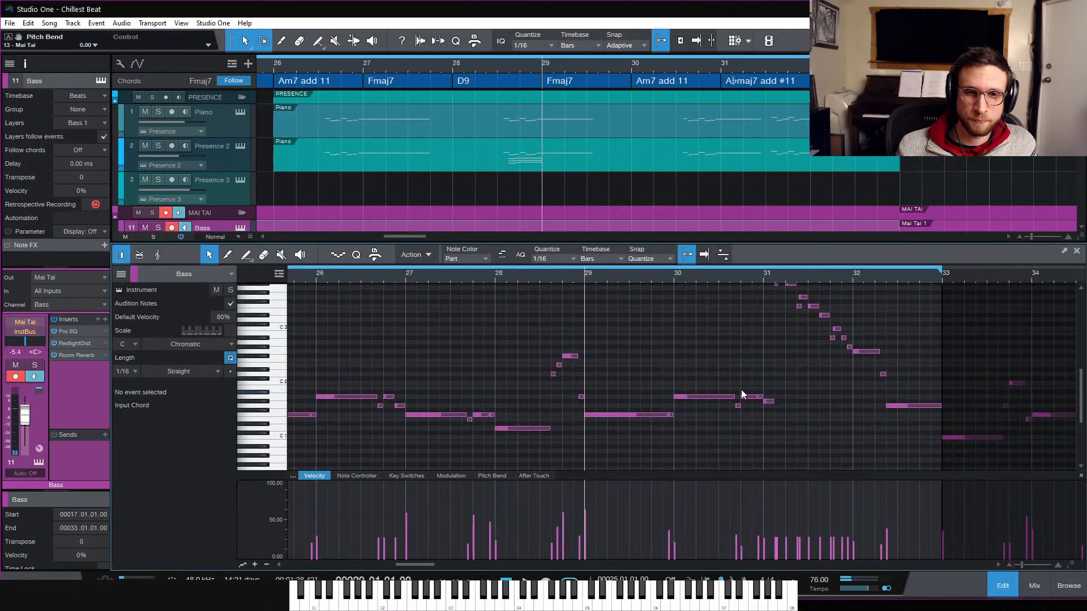
{"action": "left_click_drag", "start_coordinate": [745, 396], "coordinate": [743, 402]}
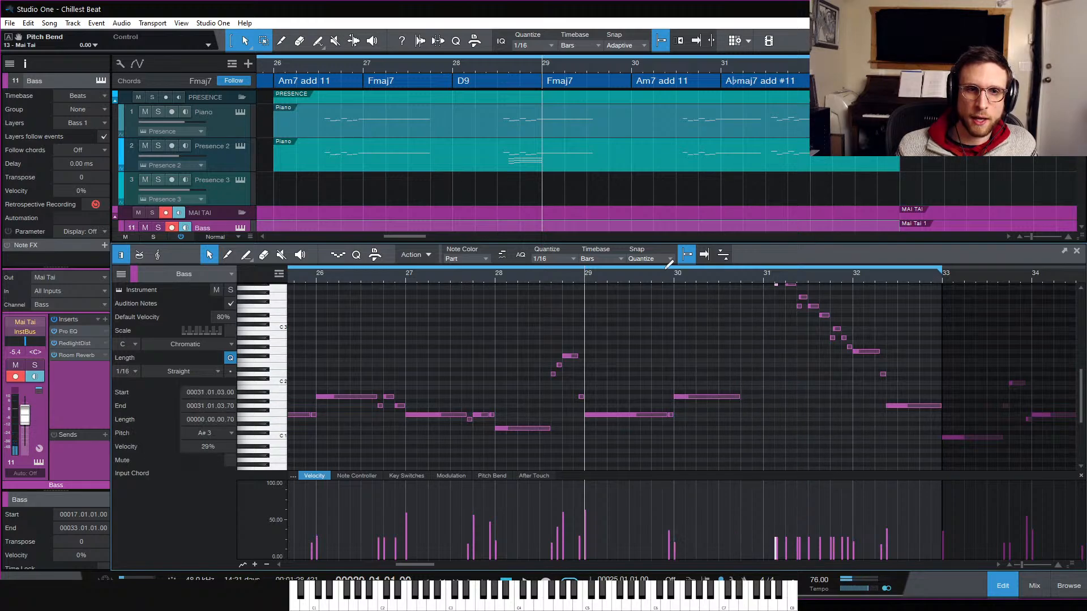
{"action": "key", "text": "space"}
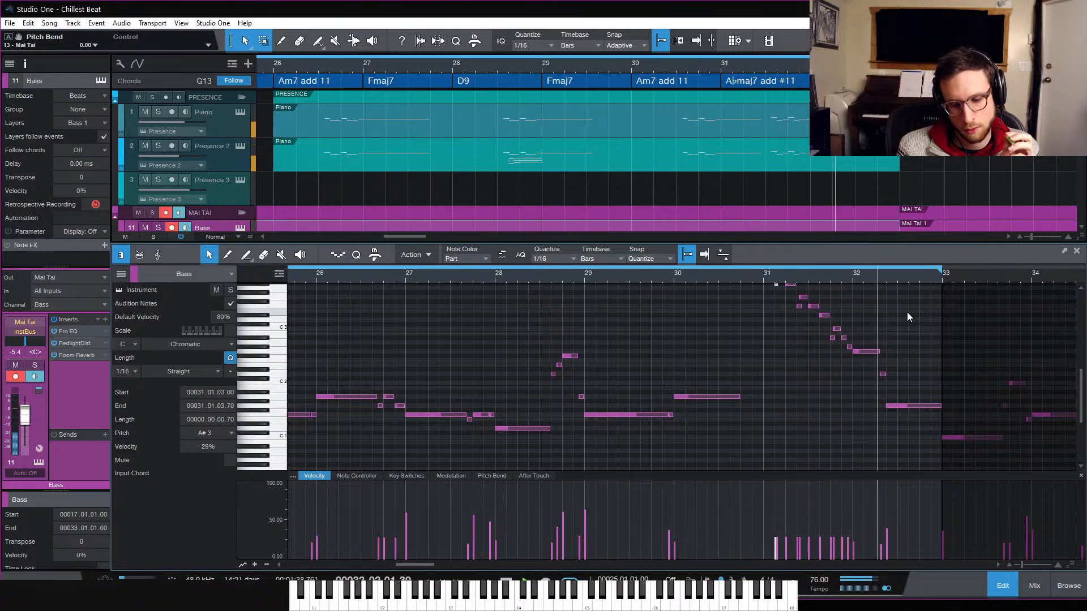
{"action": "key", "text": "space"}
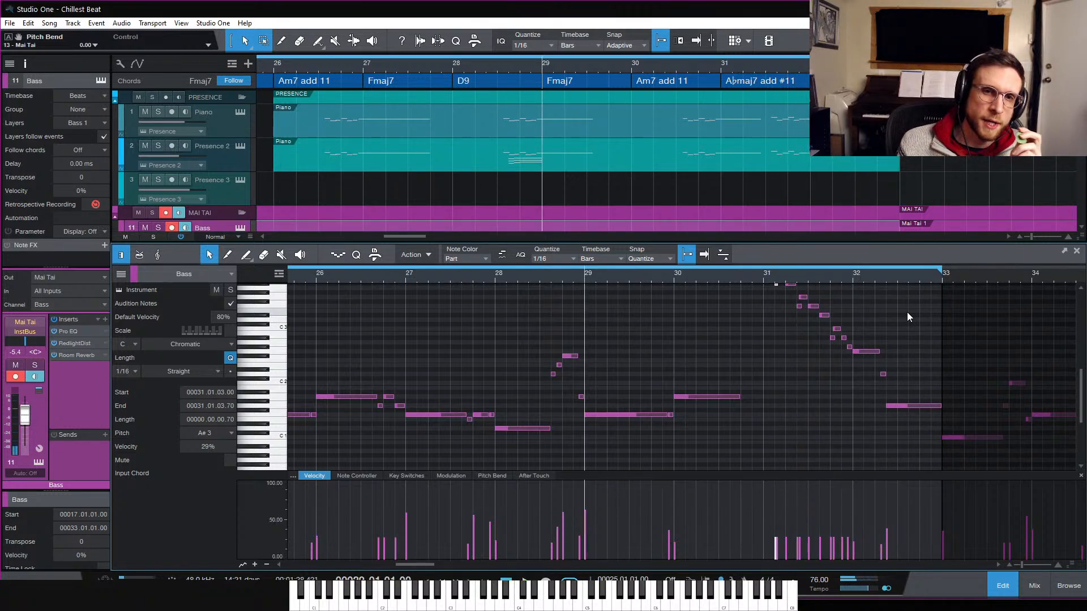
Step: Play the looped section from bar 25 while reviewing the bass notes, and save the song
{"action": "scroll", "coordinate": [540, 341], "scroll_direction": "left", "scroll_amount": 3}
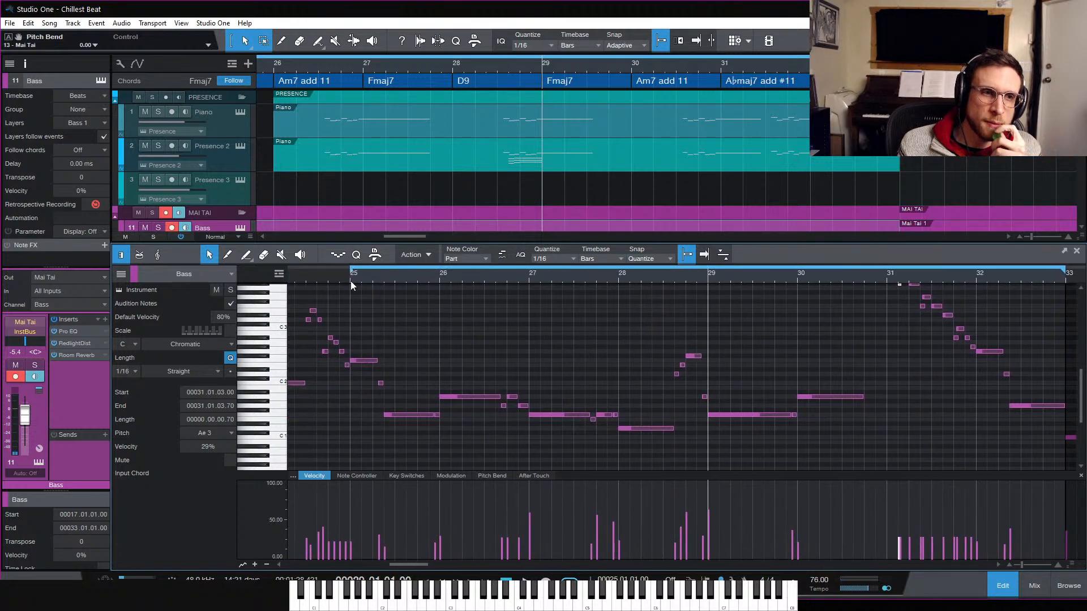
{"action": "left_click", "coordinate": [352, 277]}
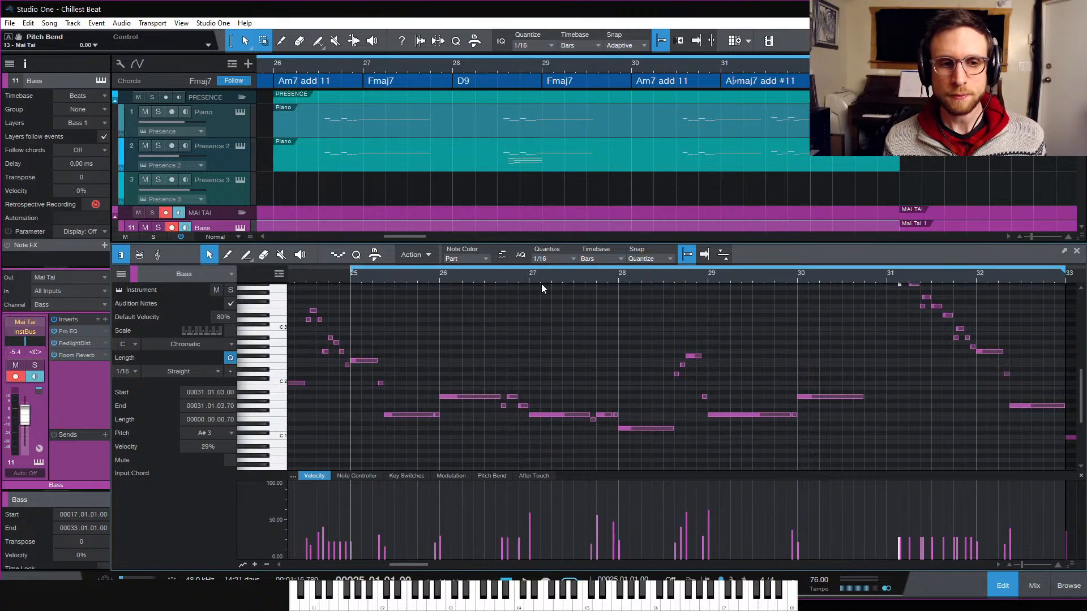
{"action": "scroll", "coordinate": [623, 328], "scroll_direction": "up", "scroll_amount": 2}
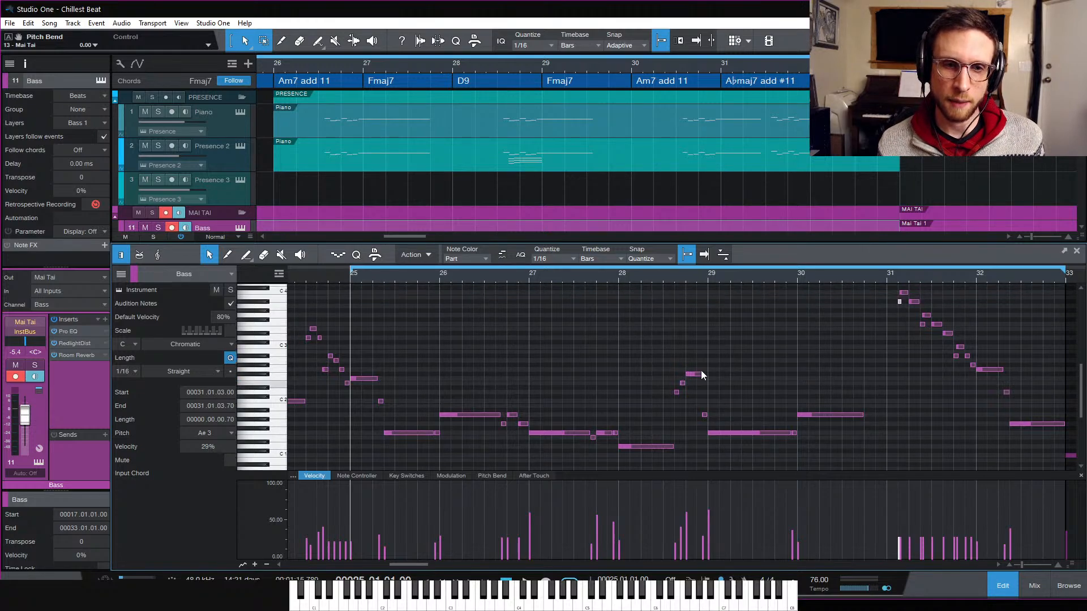
{"action": "scroll", "coordinate": [707, 371], "scroll_direction": "up", "scroll_amount": 1}
{"action": "scroll", "coordinate": [722, 366], "scroll_direction": "down", "scroll_amount": 1}
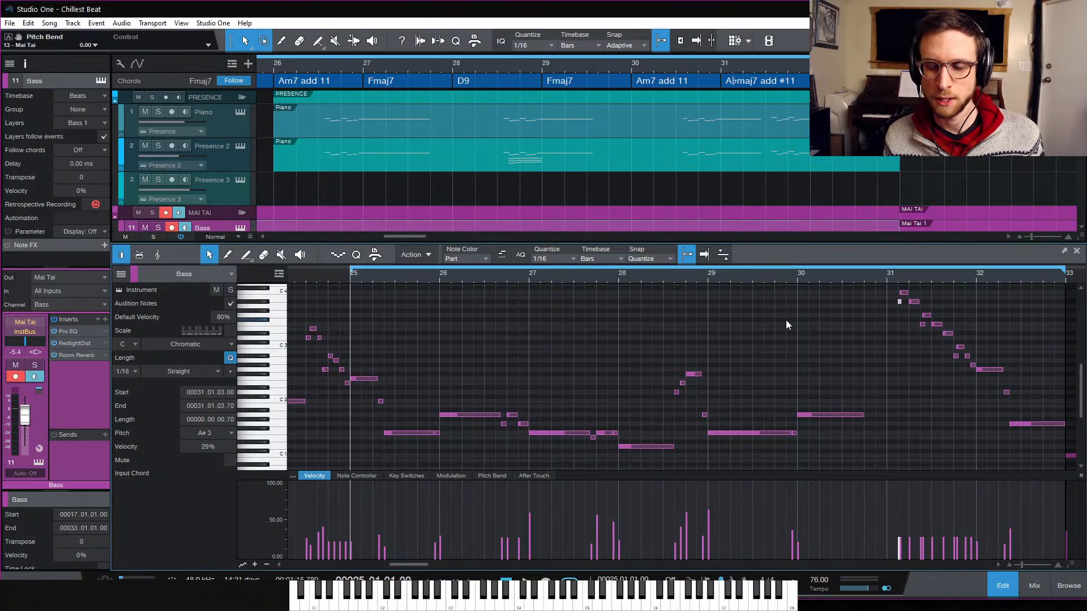
{"action": "key", "text": "space"}
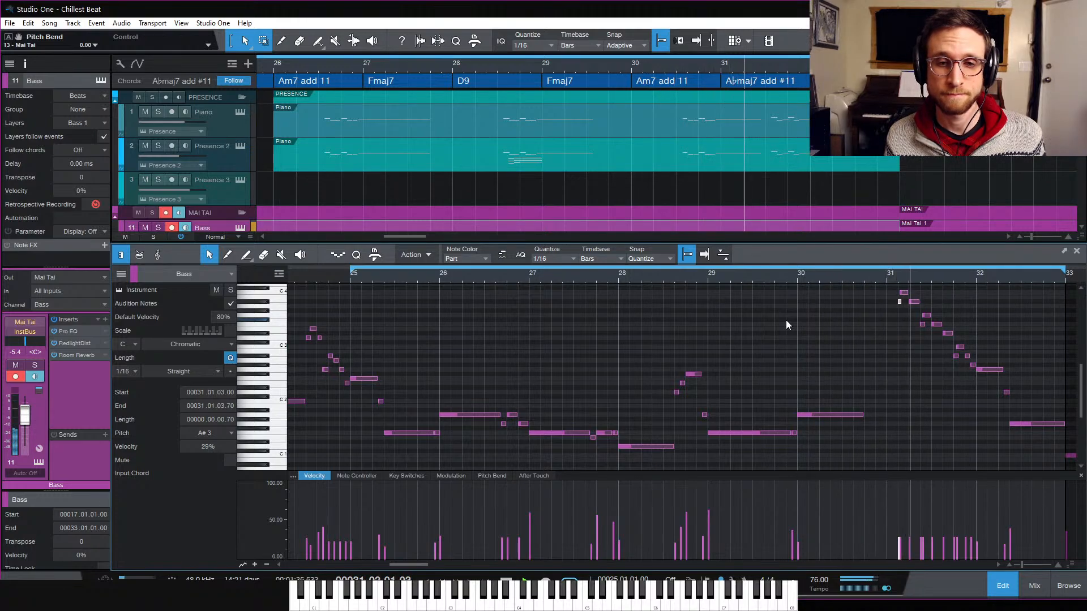
{"action": "scroll", "coordinate": [840, 355], "scroll_direction": "up", "scroll_amount": 3}
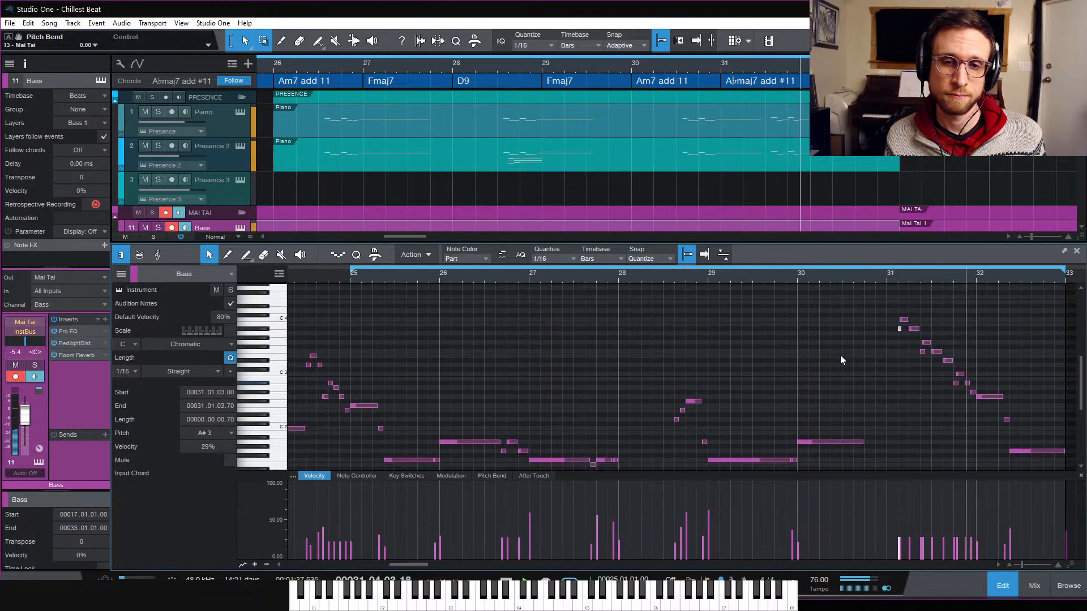
{"action": "scroll", "coordinate": [840, 355], "scroll_direction": "down", "scroll_amount": 2}
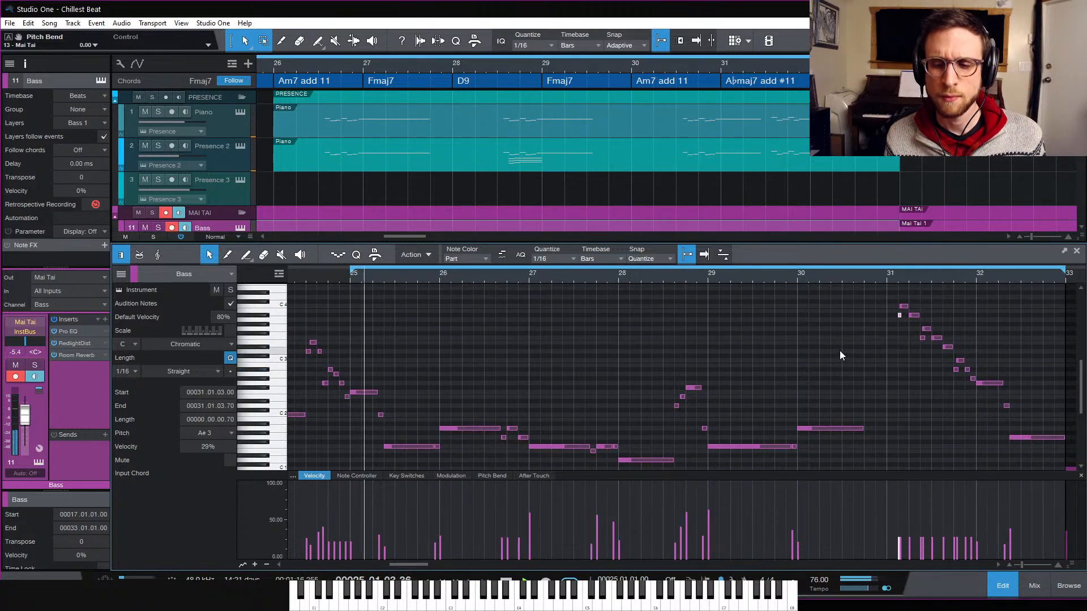
{"action": "key", "text": "space"}
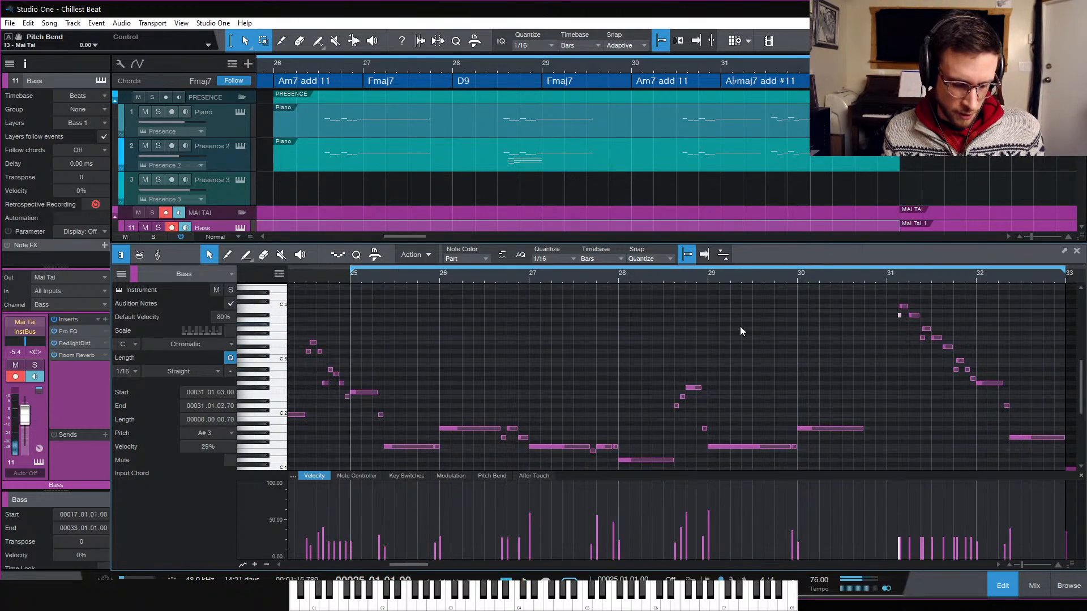
{"action": "key", "text": "ctrl+s"}
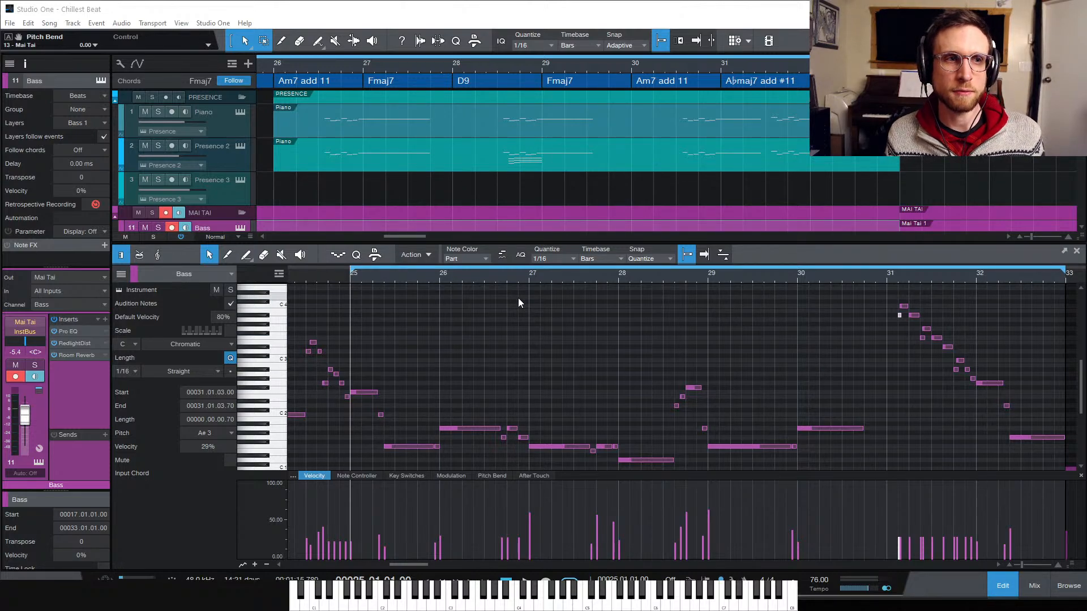
Step: Deselect the notes, play the bass fill from bar 28, and set the playback position to bar 27
{"action": "scroll", "coordinate": [716, 200], "scroll_direction": "left", "scroll_amount": 5}
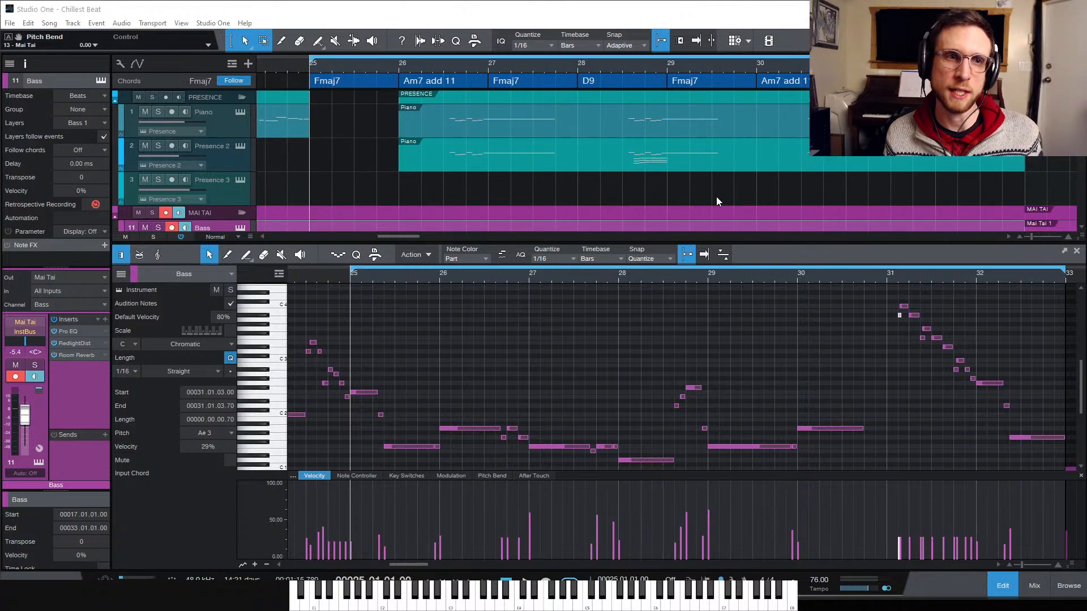
{"action": "left_click", "coordinate": [624, 341]}
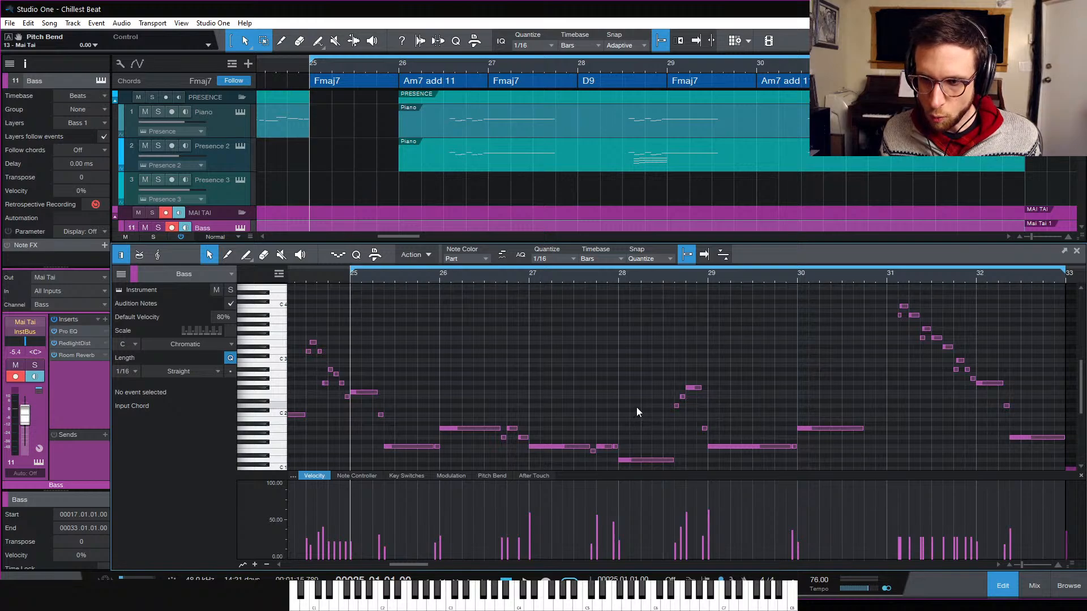
{"action": "left_click", "coordinate": [581, 68]}
{"action": "key", "text": "space"}
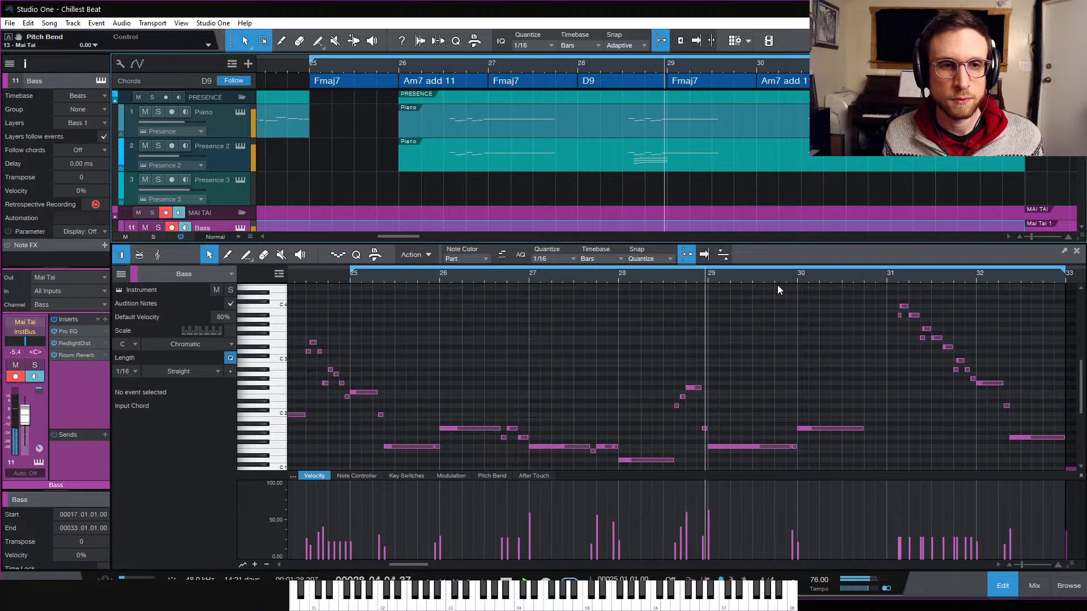
{"action": "left_click", "coordinate": [535, 282]}
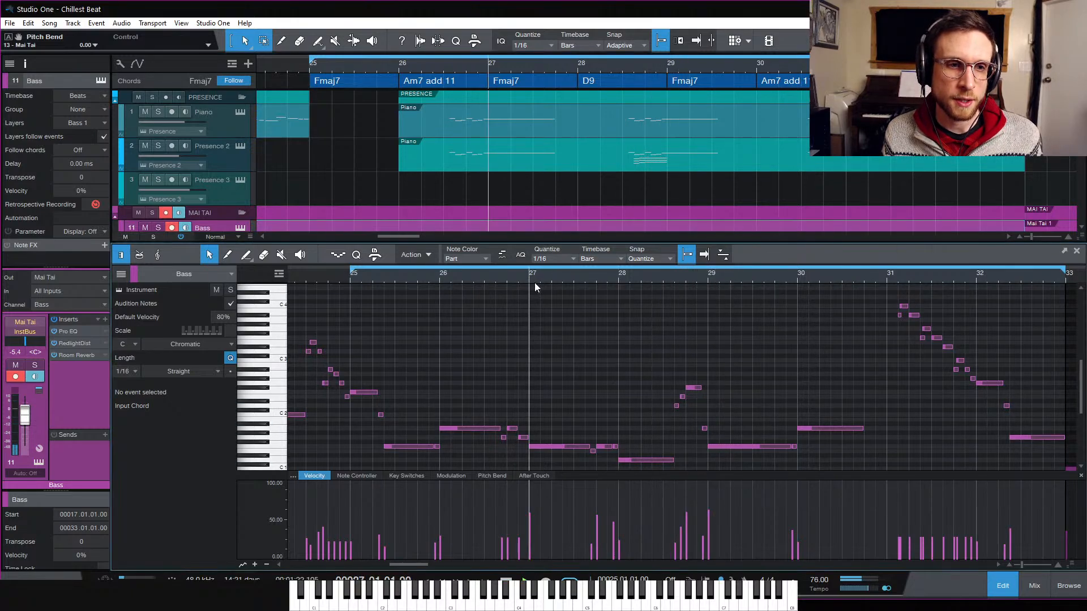
{"action": "key", "text": "space"}
Step: Mute the bass D1 note at 28.01.01.00 and play the passage from bar 27
{"action": "left_click", "coordinate": [663, 461]}
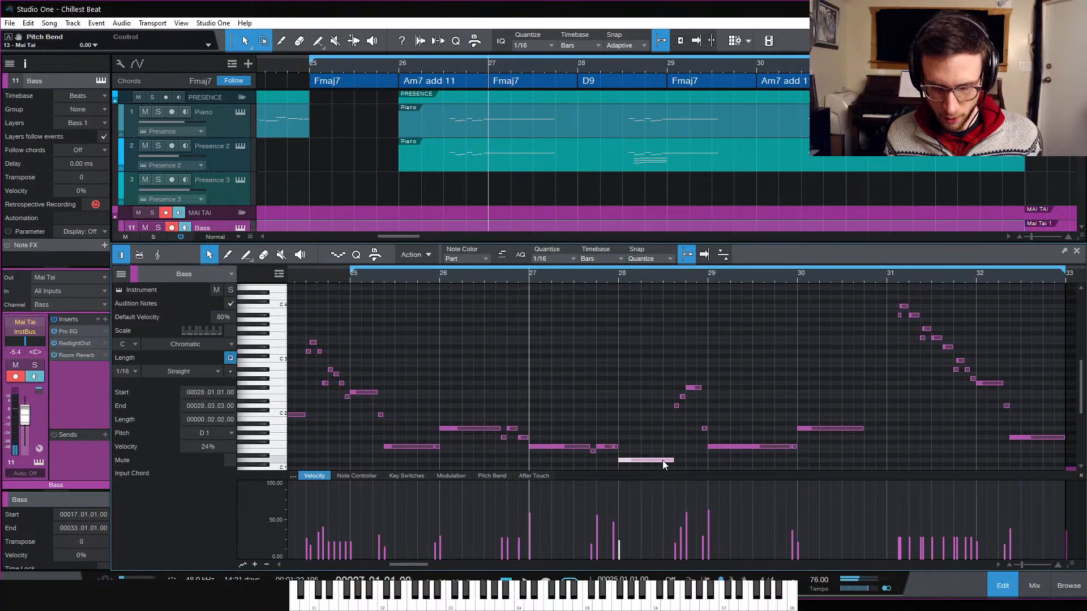
{"action": "key", "text": "shift+m"}
{"action": "key", "text": "space"}
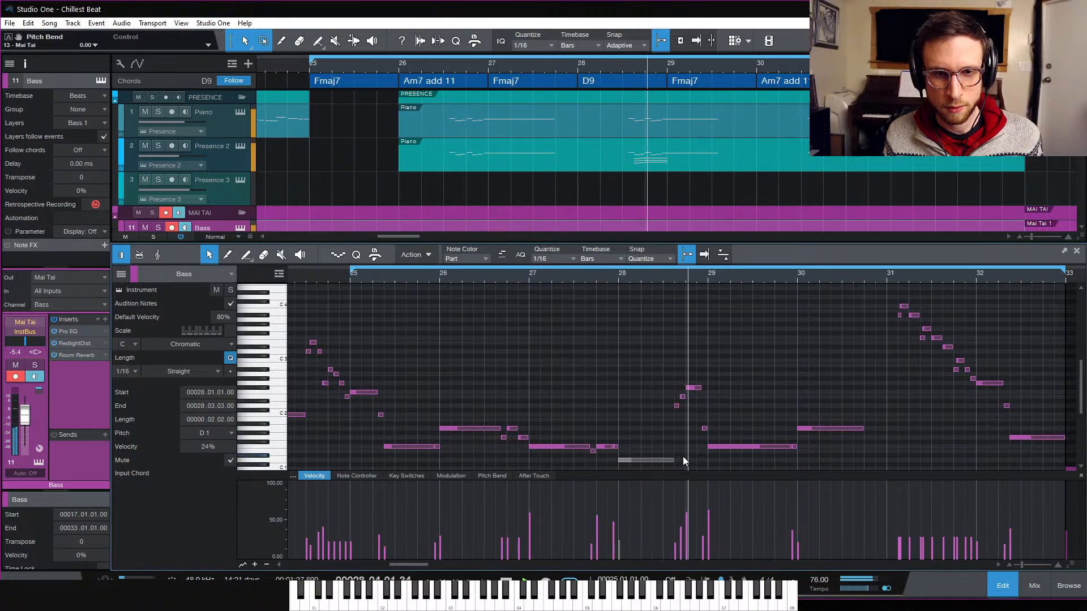
{"action": "key", "text": "space"}
Step: Delete the short bass note just before bar 28, with F1 at 27.04.01.00 running to 28.01.01.00, and play from bar 25
{"action": "left_click", "coordinate": [649, 450]}
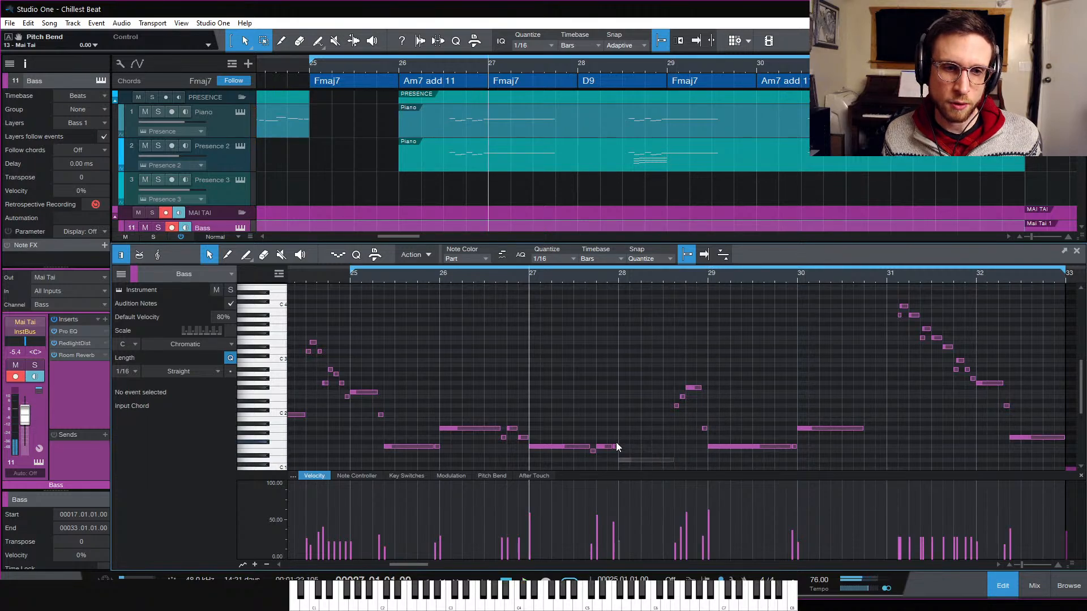
{"action": "left_click", "coordinate": [615, 446]}
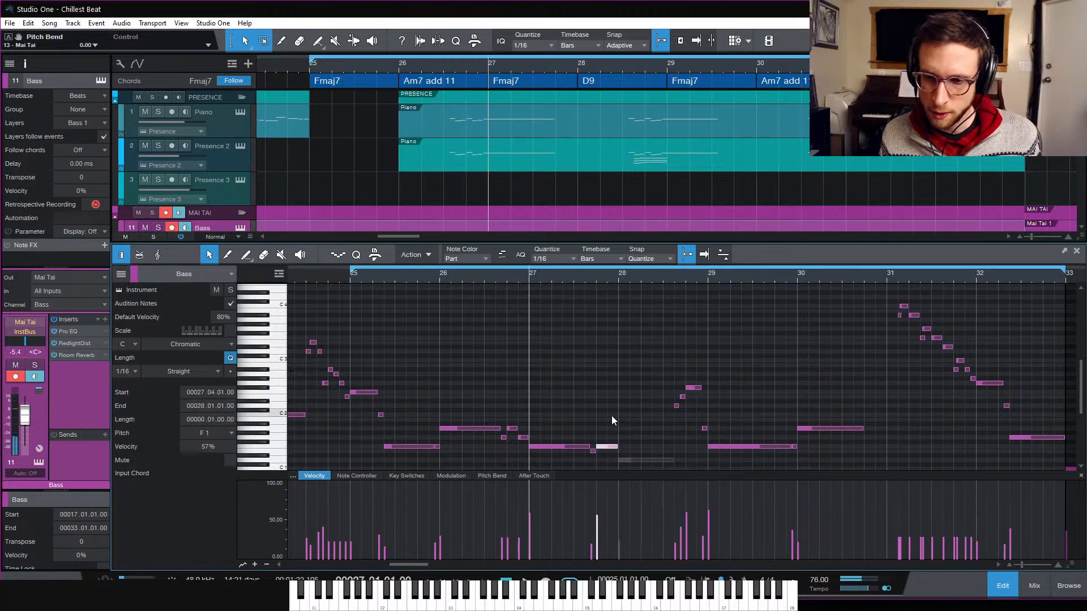
{"action": "left_click", "coordinate": [611, 416]}
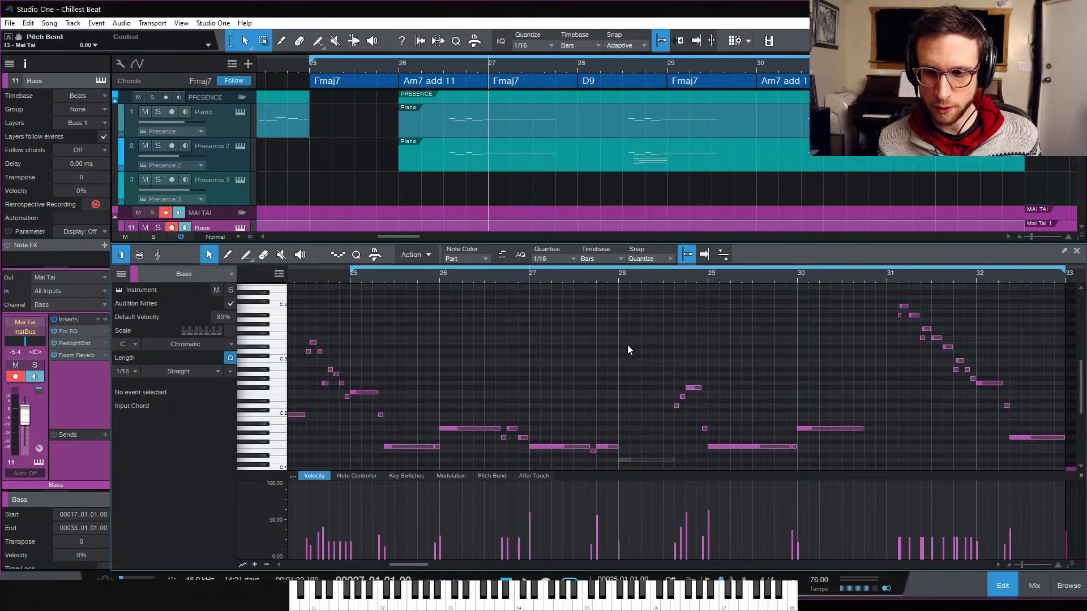
{"action": "left_click", "coordinate": [352, 279]}
{"action": "key", "text": "space"}
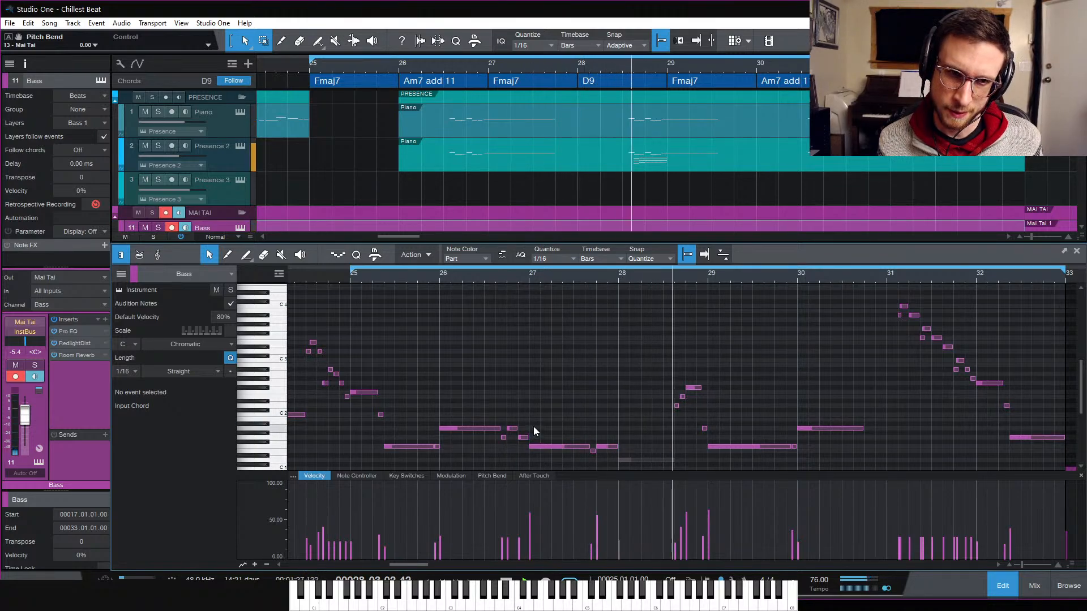
{"action": "key", "text": "space"}
Step: Unmute the bass D1 note at bar 28, shorten it to end at 28.03.01.00, and play the passage
{"action": "left_click", "coordinate": [635, 460]}
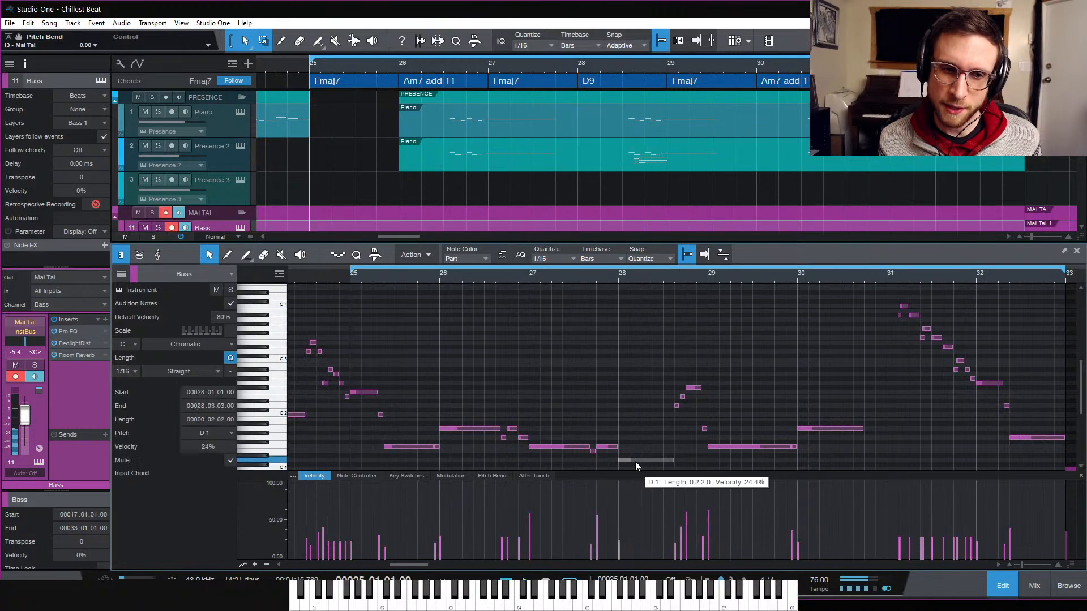
{"action": "key", "text": "shift+m"}
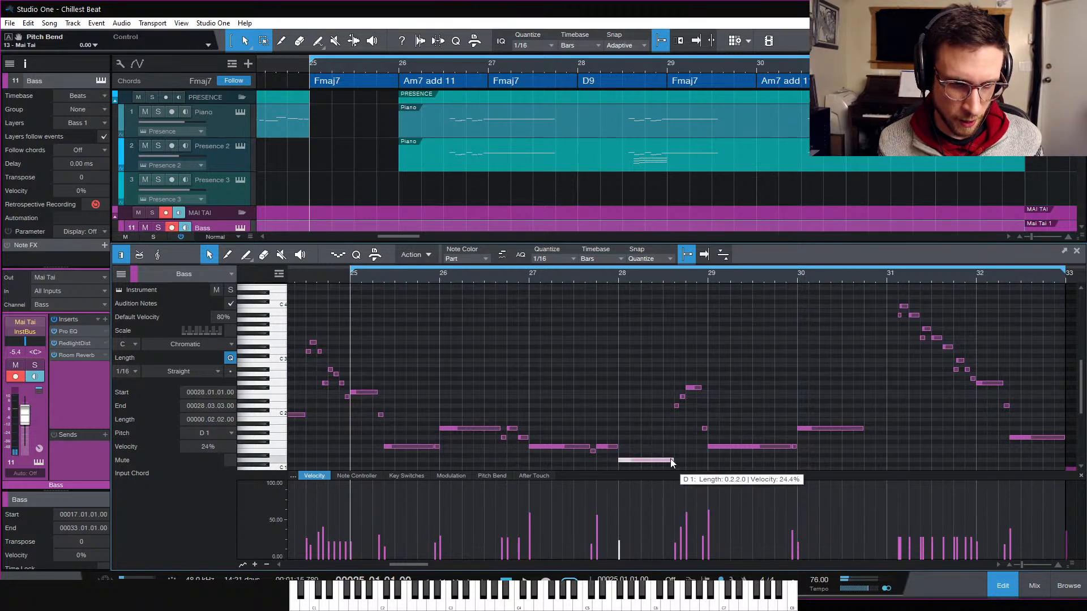
{"action": "left_click_drag", "start_coordinate": [673, 461], "coordinate": [662, 460]}
{"action": "left_click", "coordinate": [599, 280]}
{"action": "key", "text": "space"}
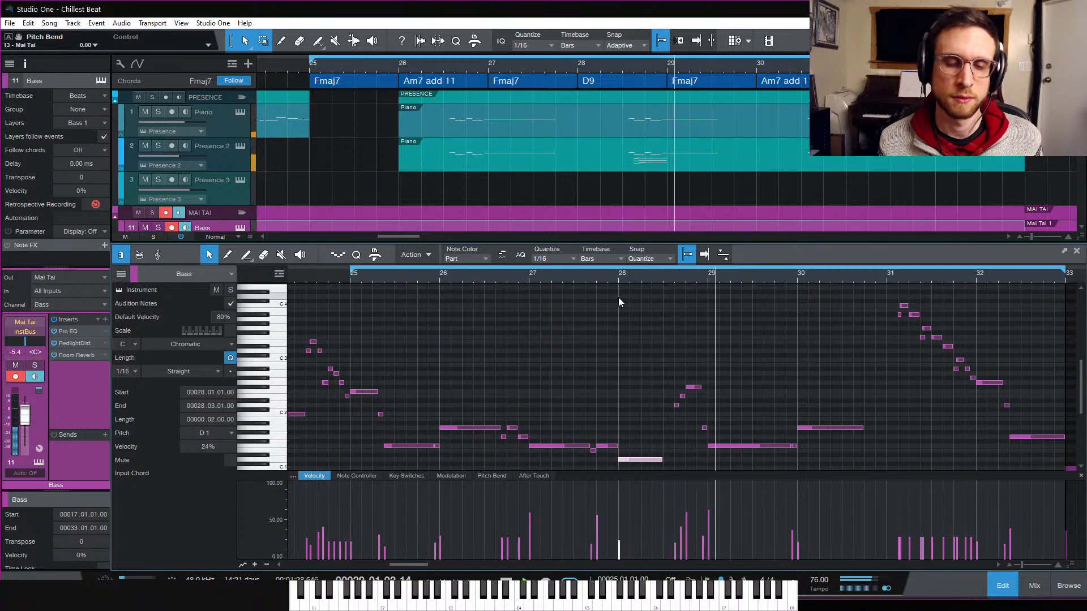
{"action": "left_click", "coordinate": [694, 315]}
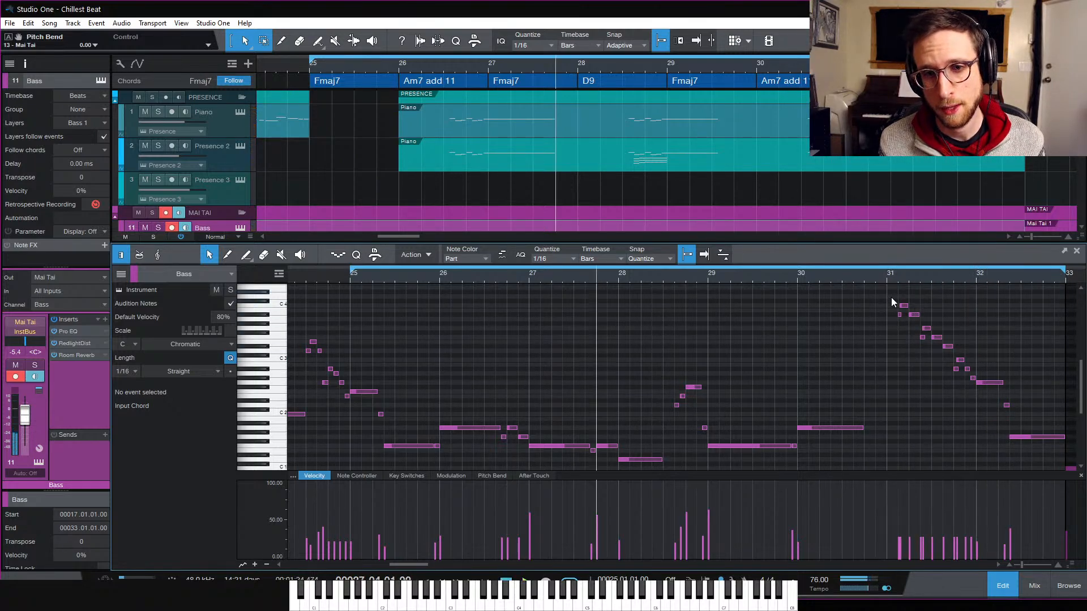
Step: Lower the velocities of the descending bass fill in bar 31 to about 7%, play from bar 31, and turn off looping
{"action": "left_click_drag", "start_coordinate": [891, 297], "coordinate": [974, 398]}
{"action": "left_click_drag", "start_coordinate": [926, 554], "coordinate": [925, 568]}
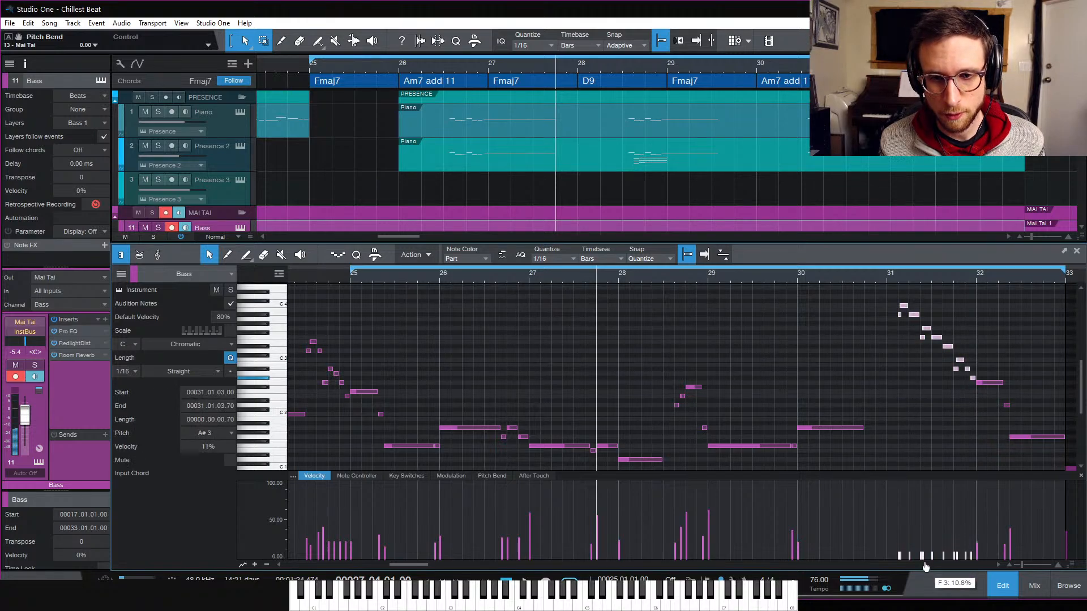
{"action": "left_click", "coordinate": [887, 279]}
{"action": "key", "text": "space"}
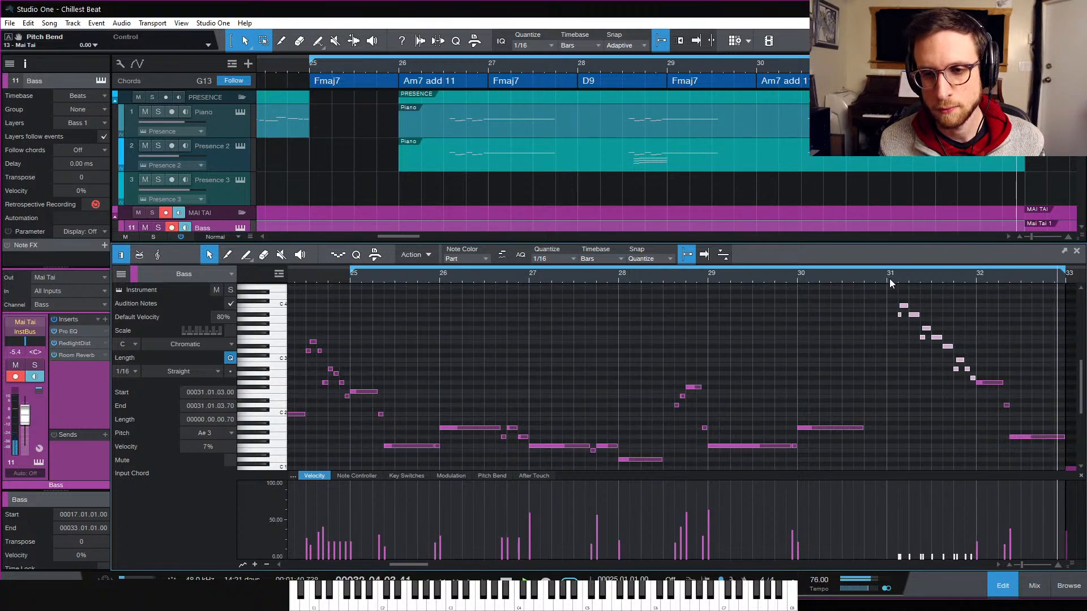
{"action": "key", "text": "space"}
{"action": "key", "text": "slash"}
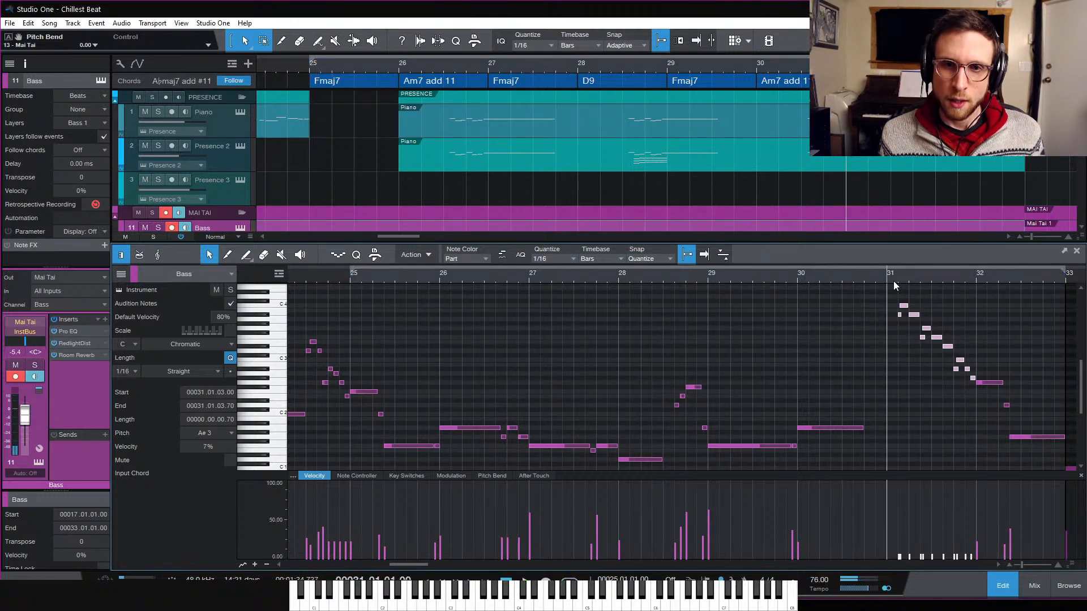
{"action": "left_click", "coordinate": [847, 403]}
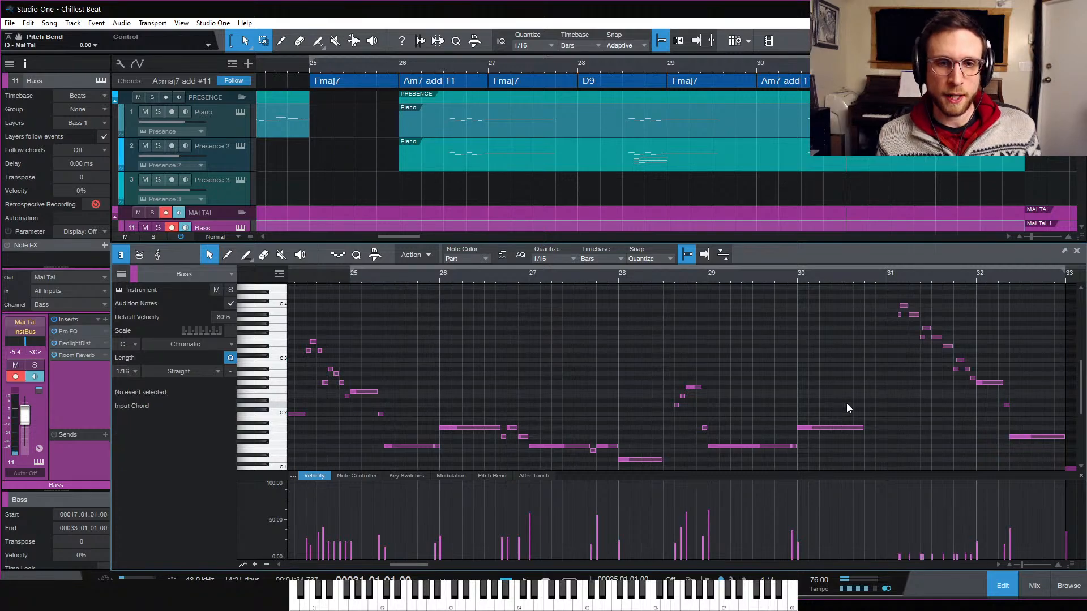
Step: Close the note editor and open the instrument of the Mai Tai 2 track over the arrangement
{"action": "left_click", "coordinate": [1004, 586]}
{"action": "left_click", "coordinate": [1069, 586]}
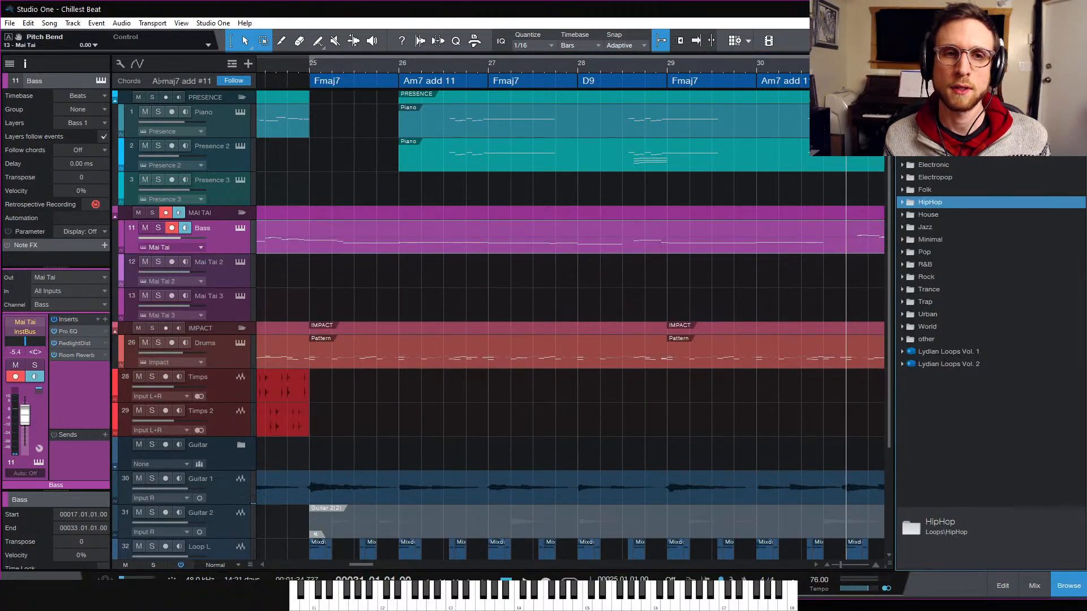
{"action": "left_click", "coordinate": [1069, 586]}
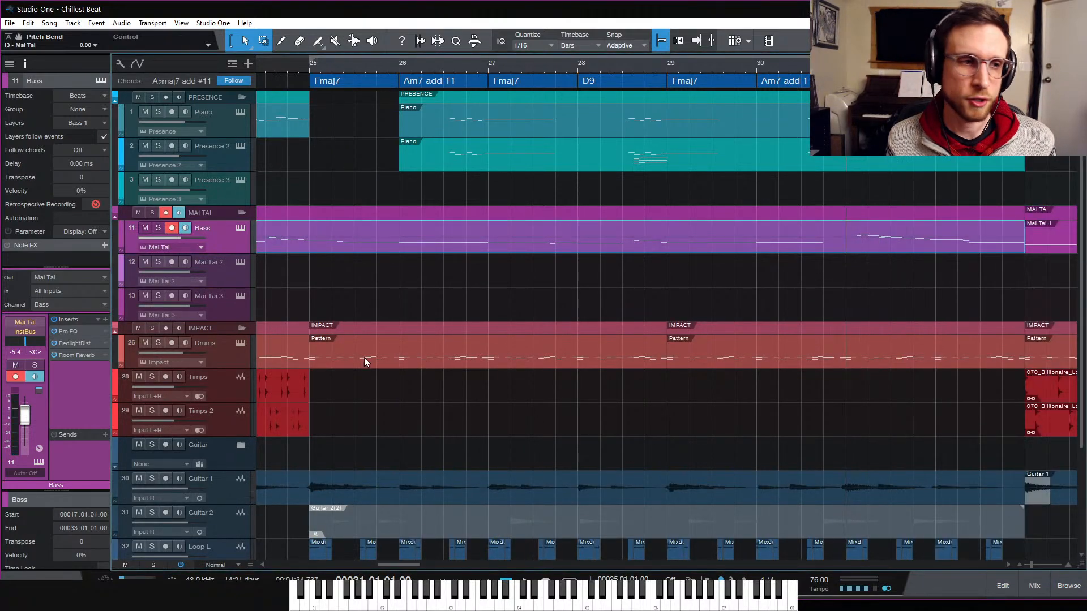
{"action": "left_click", "coordinate": [241, 262]}
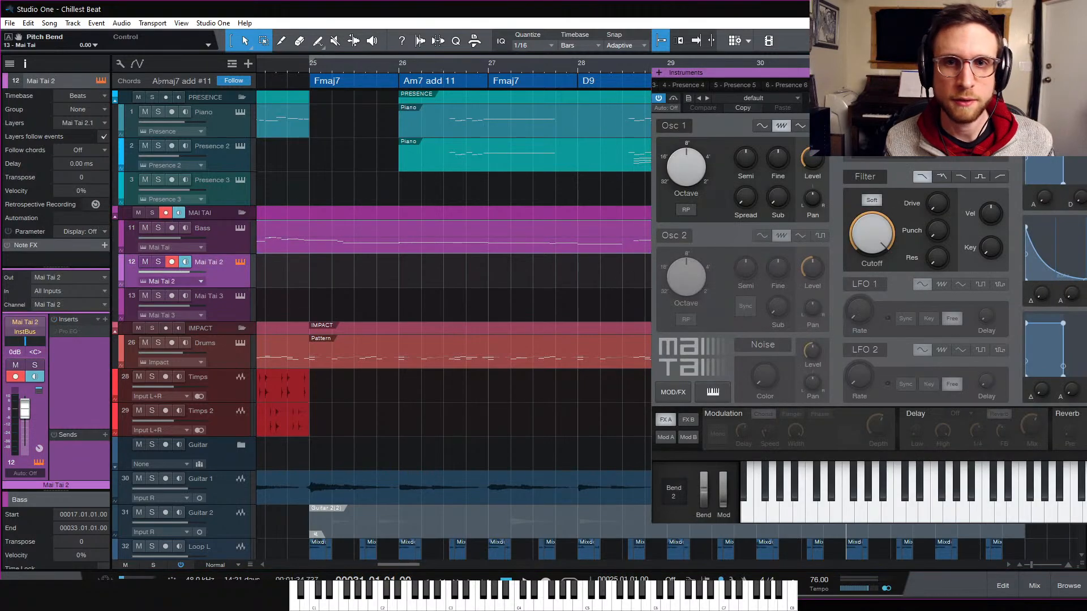
{"action": "left_click_drag", "start_coordinate": [917, 73], "coordinate": [580, 82]}
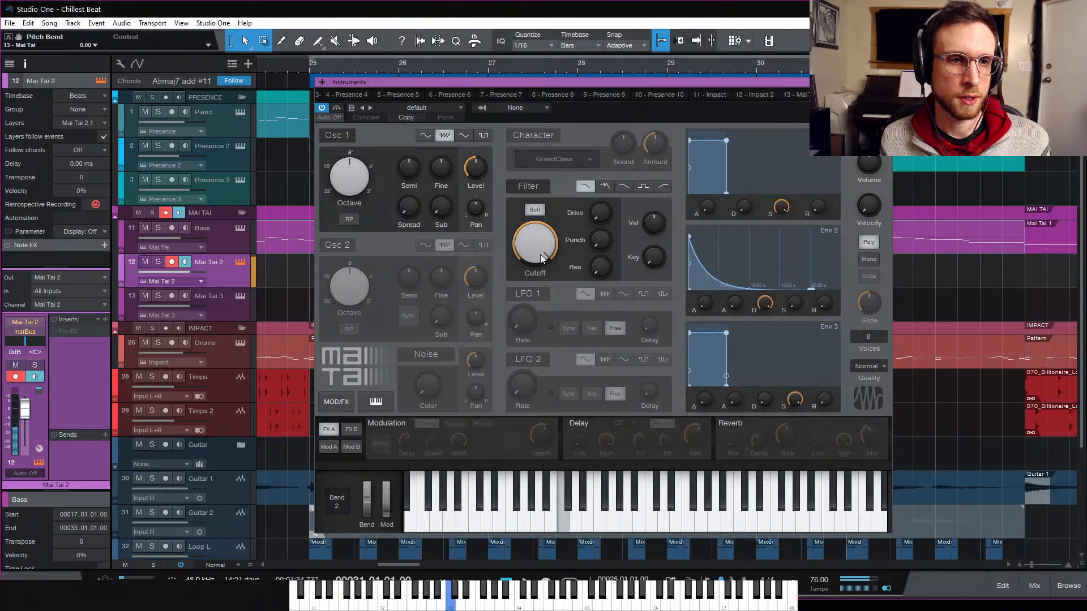
Step: Set the filter cutoff to about 632.5 Hz and shape the amp envelope with minimum sustain and a decay of about 397 ms
{"action": "mouse_move", "coordinate": [543, 251]}
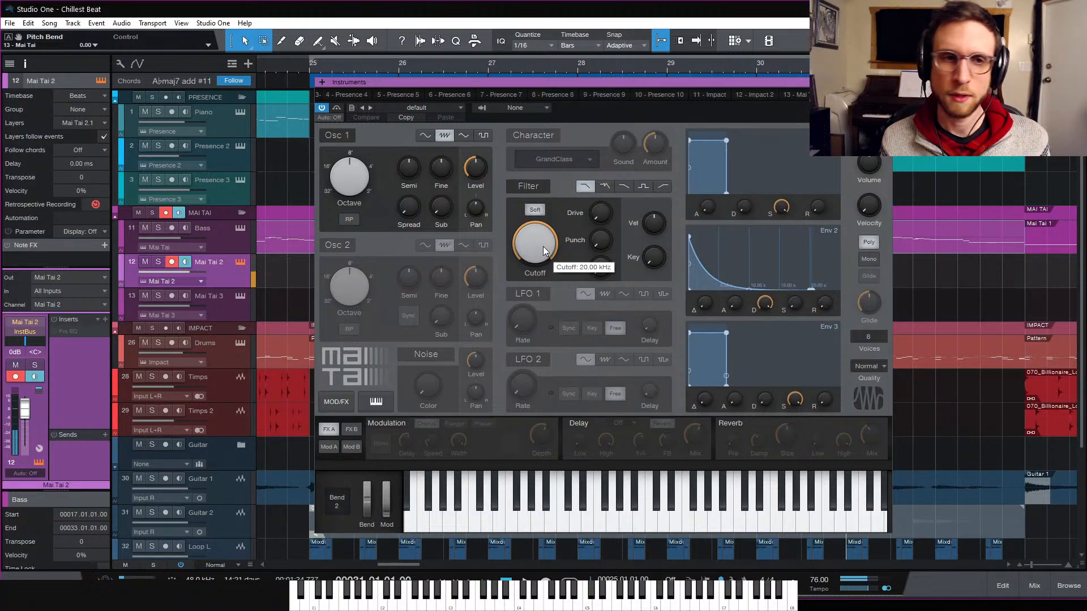
{"action": "left_click_drag", "start_coordinate": [532, 218], "coordinate": [569, 298]}
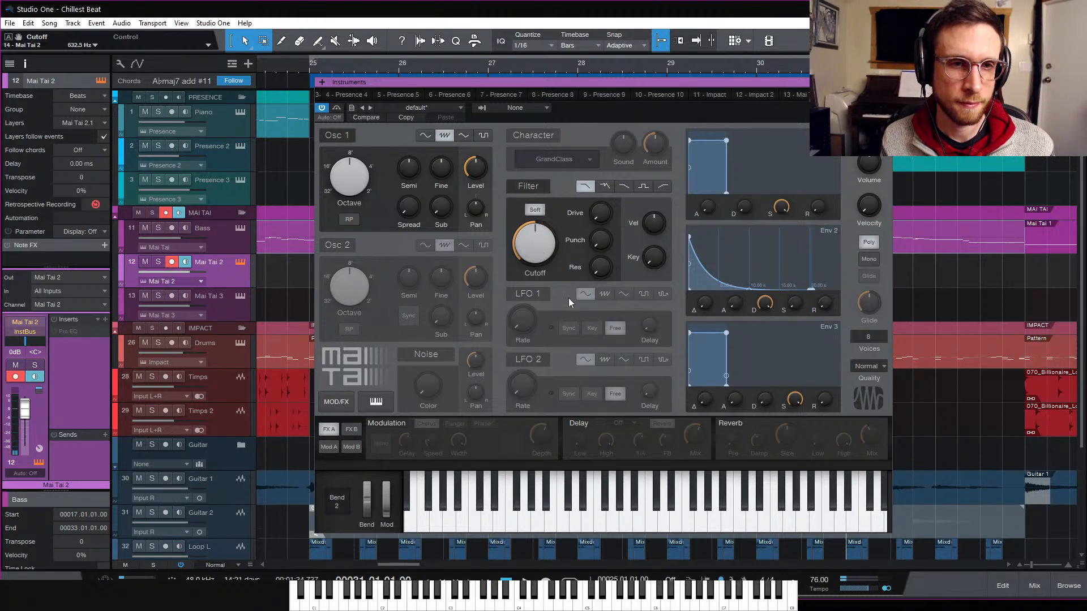
{"action": "left_click_drag", "start_coordinate": [783, 204], "coordinate": [745, 492]}
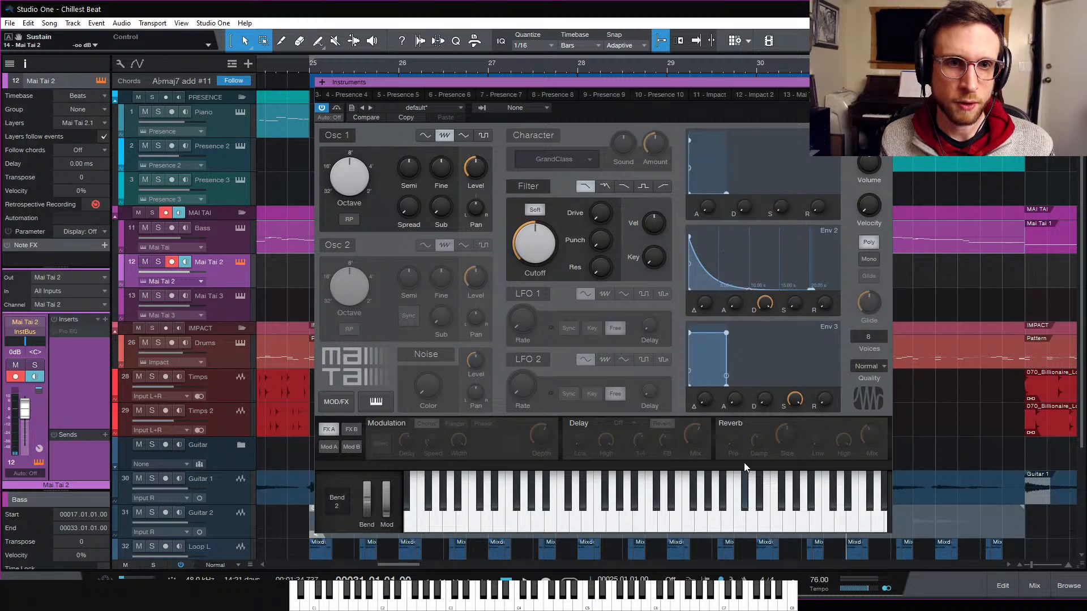
{"action": "mouse_move", "coordinate": [744, 208]}
{"action": "left_mouse_down"}
{"action": "mouse_move", "coordinate": [746, 165]}
{"action": "mouse_move", "coordinate": [746, 199]}
{"action": "left_mouse_up"}
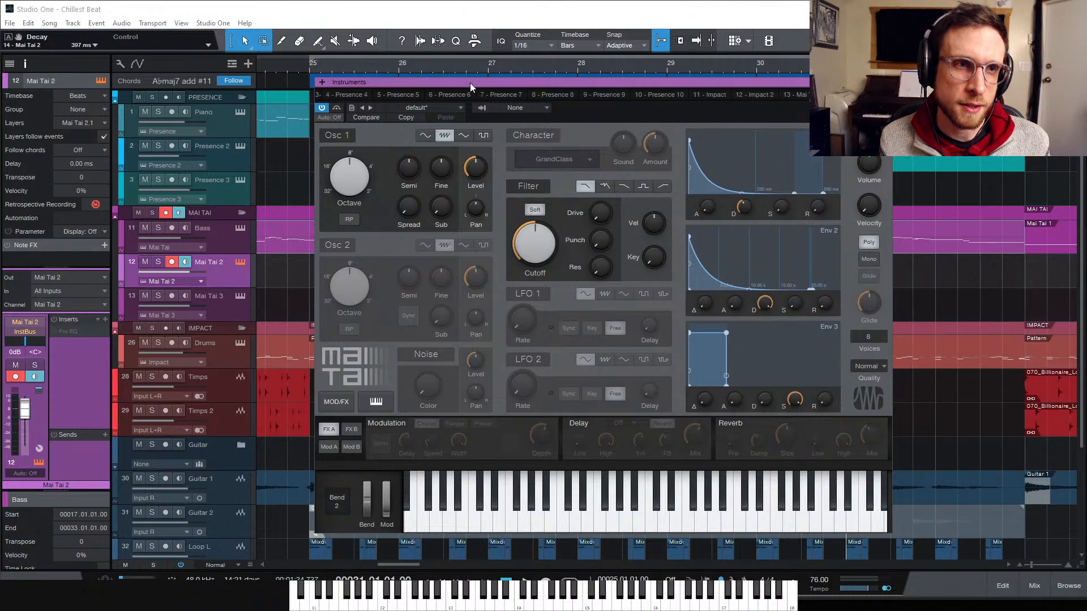
{"action": "left_click_drag", "start_coordinate": [470, 82], "coordinate": [434, 70]}
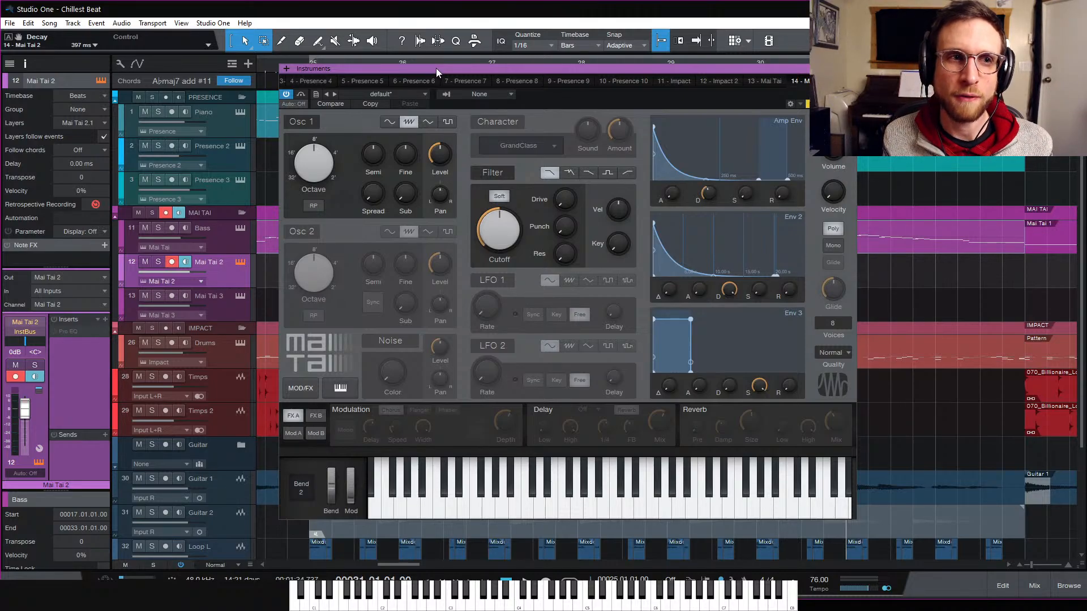
{"action": "left_click_drag", "start_coordinate": [436, 67], "coordinate": [436, 63]}
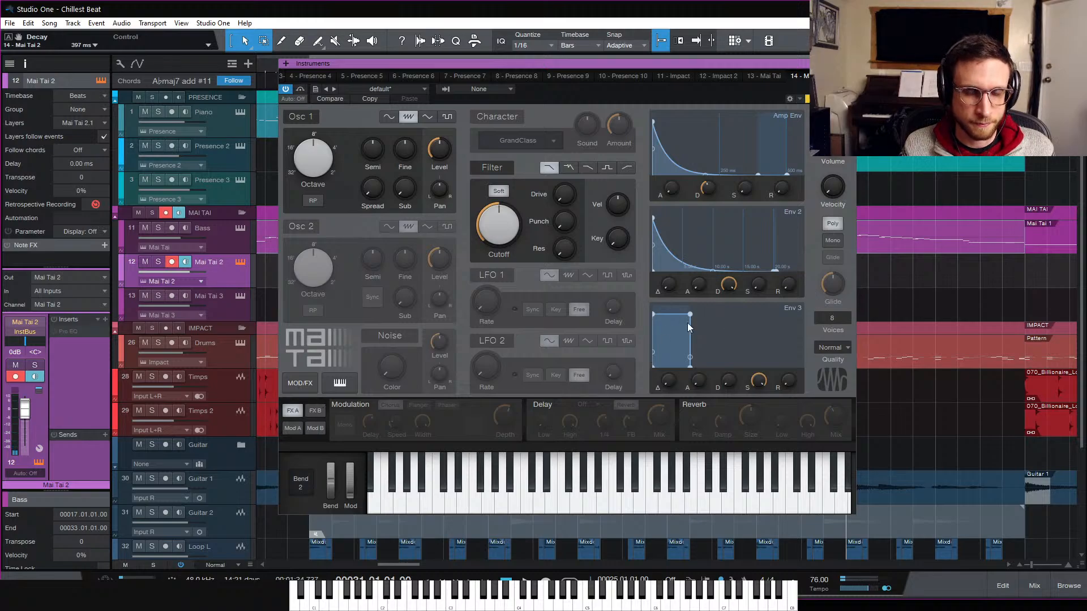
Step: Raise the ENV 2 modulation of the filter cutoff to about 79.2% and enable the noise generator
{"action": "left_click", "coordinate": [294, 429]}
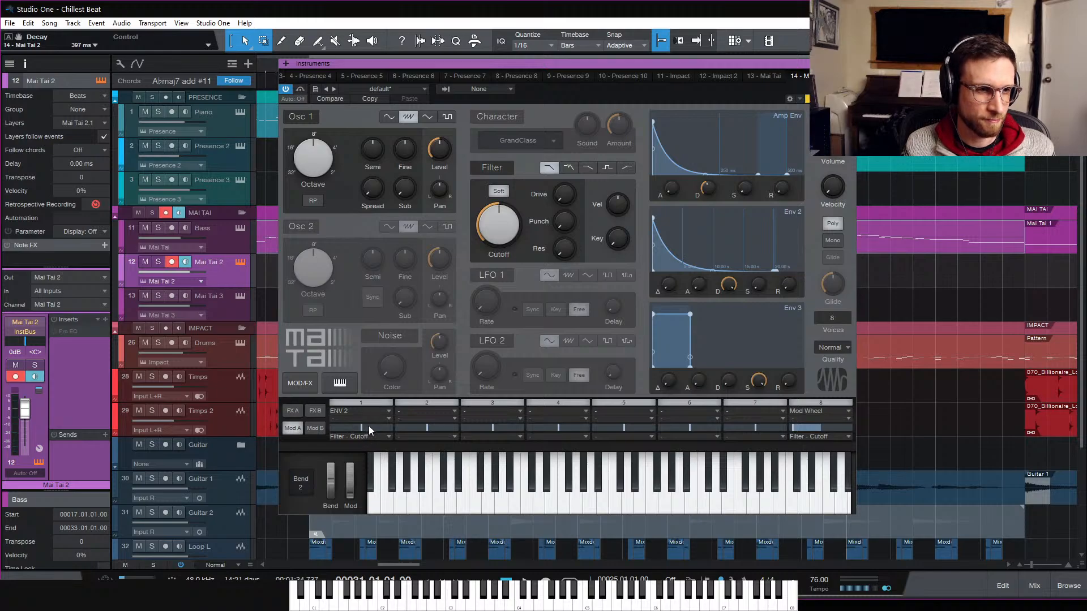
{"action": "left_click_drag", "start_coordinate": [368, 425], "coordinate": [389, 428]}
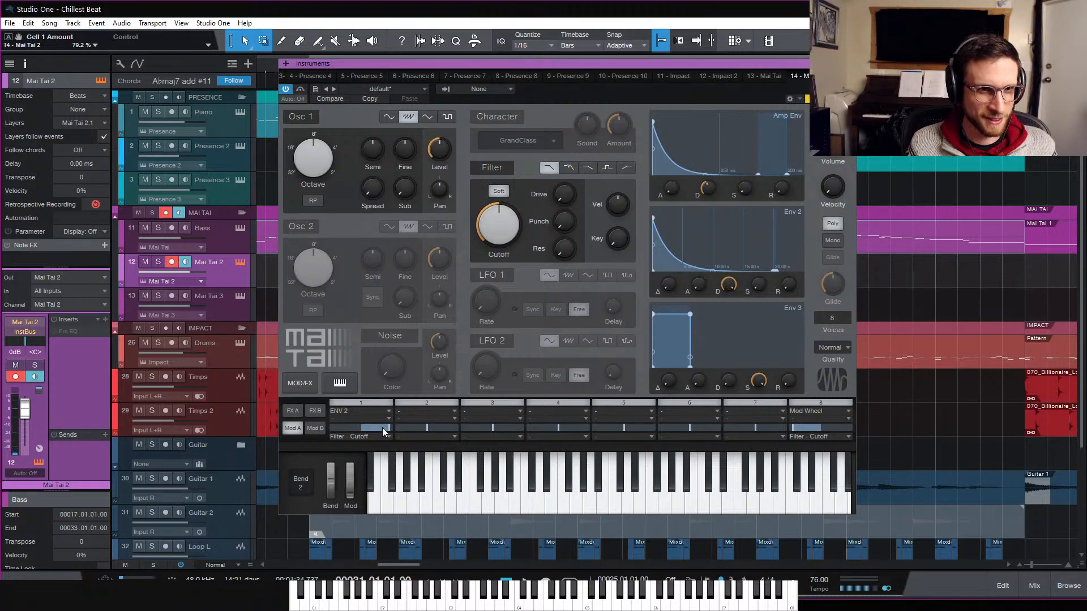
{"action": "left_click", "coordinate": [401, 338]}
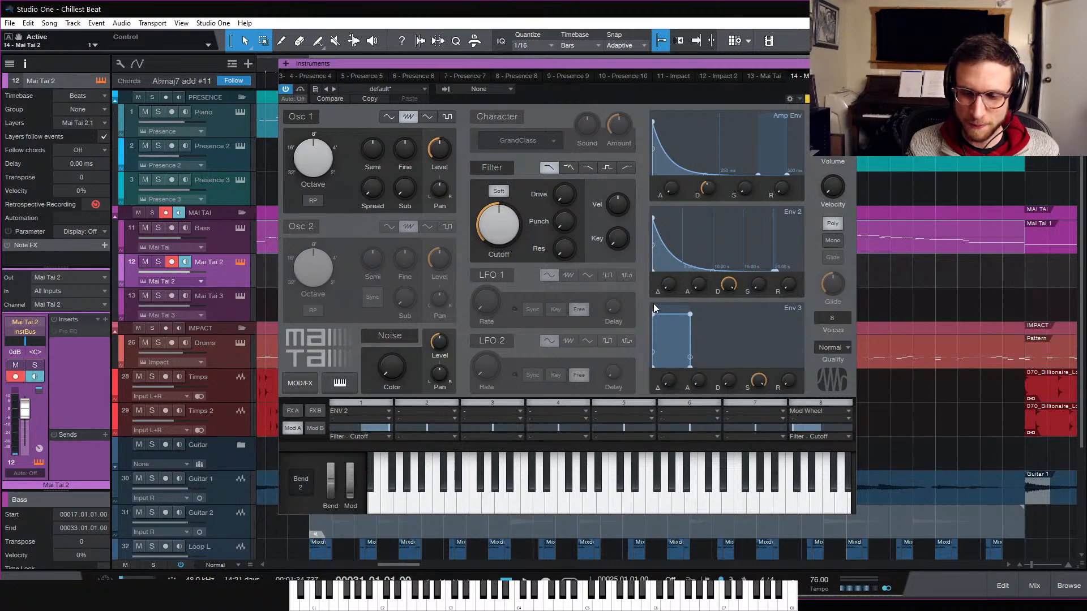
Step: Shorten the Env 2 decay and set the filter cutoff to about 195.4 Hz, with the ENV 2 modulation amount at 100%
{"action": "left_click_drag", "start_coordinate": [729, 285], "coordinate": [721, 369]}
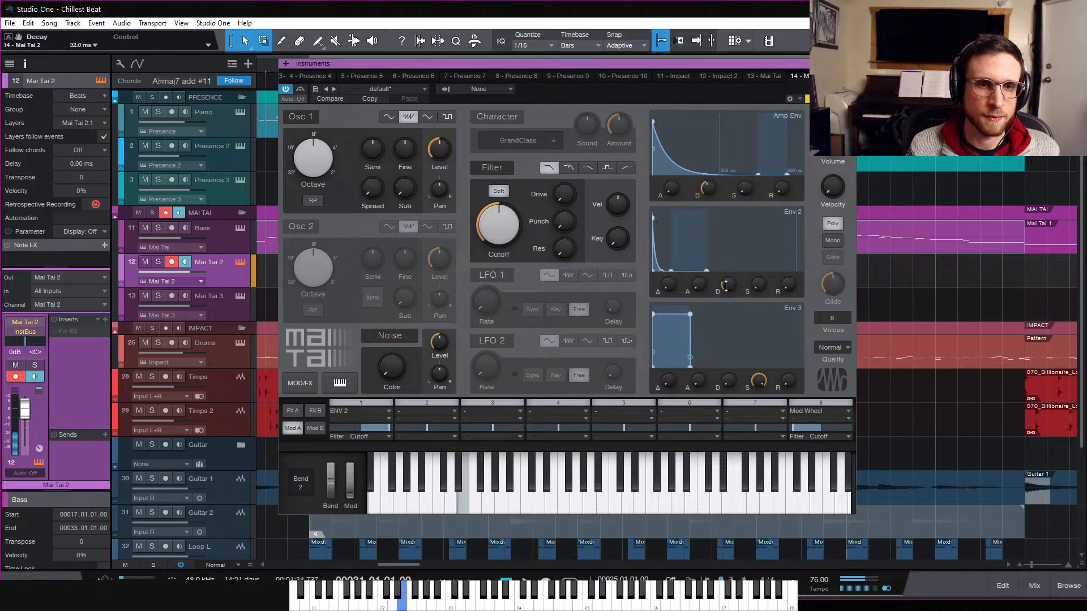
{"action": "left_click_drag", "start_coordinate": [726, 286], "coordinate": [726, 282]}
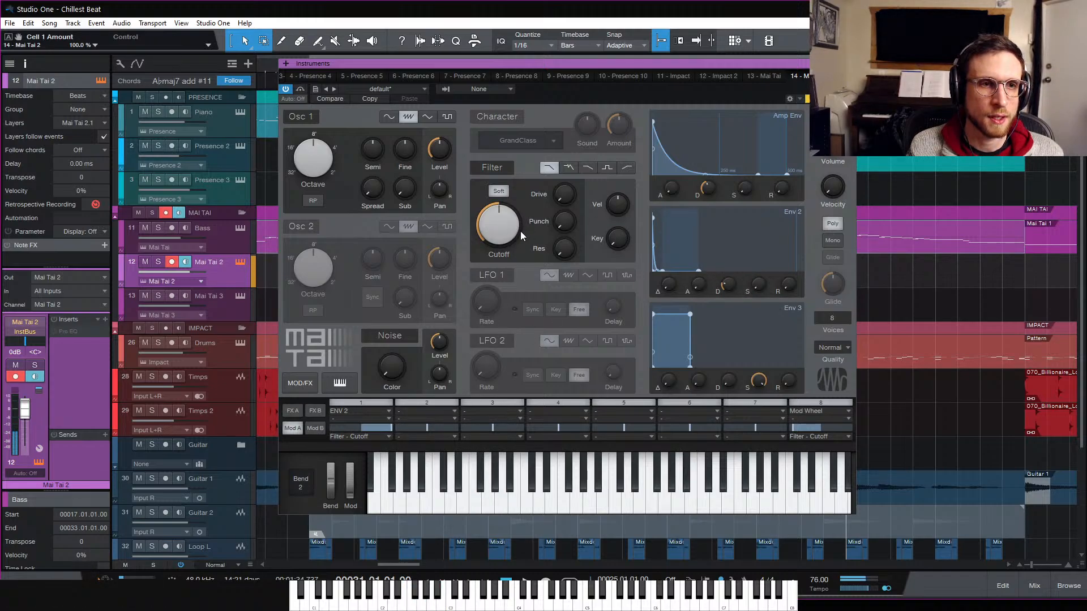
{"action": "left_click_drag", "start_coordinate": [494, 236], "coordinate": [500, 252]}
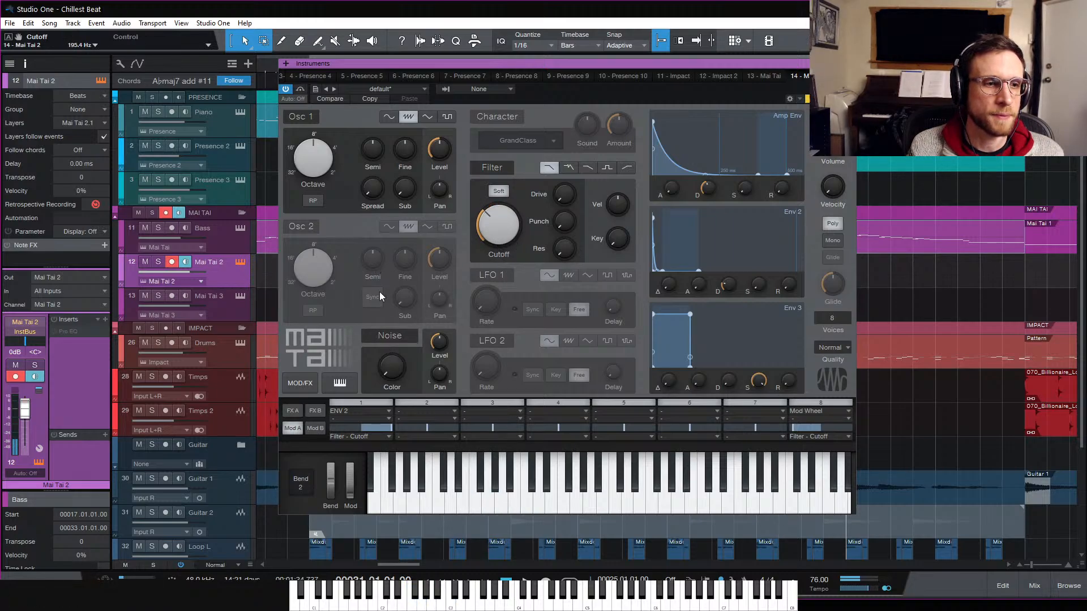
Step: Route ENV Main to OSC 1 - Pitch in modulation slot 2 with an amount of about 3.5%
{"action": "left_click", "coordinate": [445, 411]}
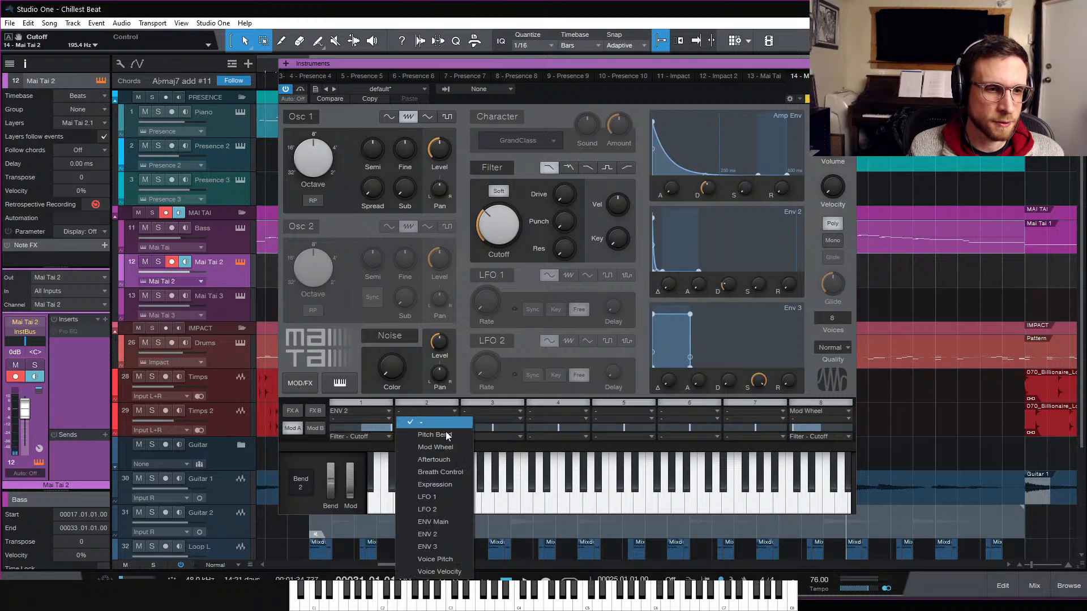
{"action": "left_click", "coordinate": [447, 436]}
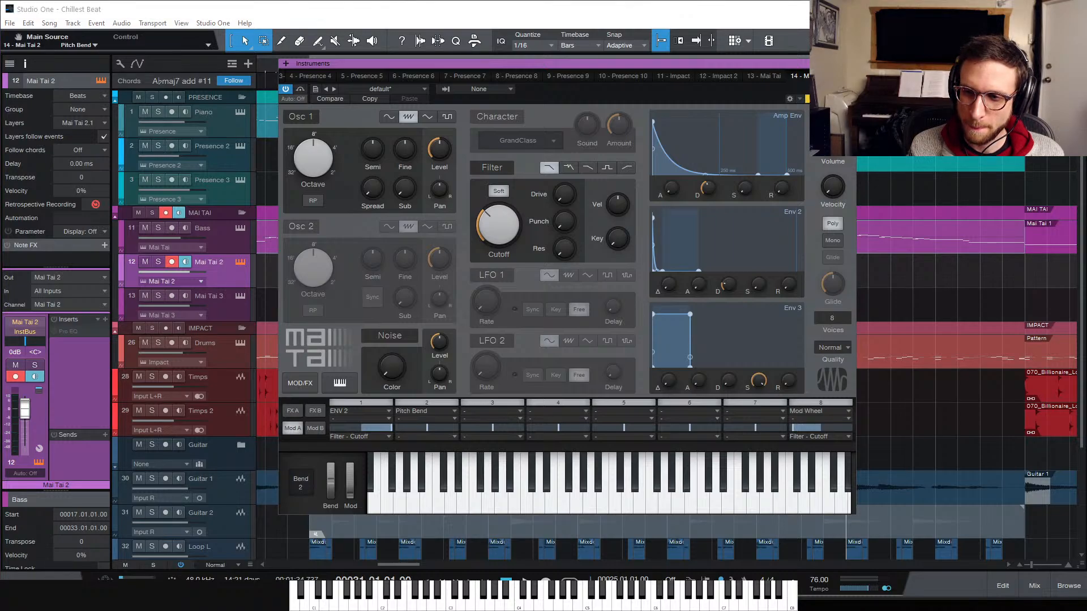
{"action": "left_click", "coordinate": [688, 492]}
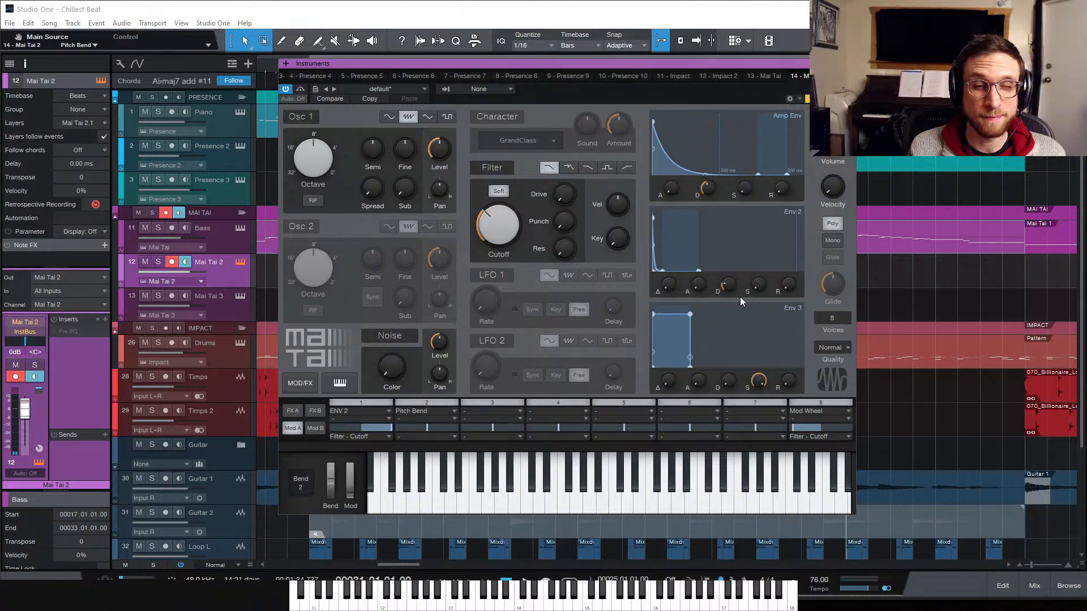
{"action": "left_click", "coordinate": [440, 411]}
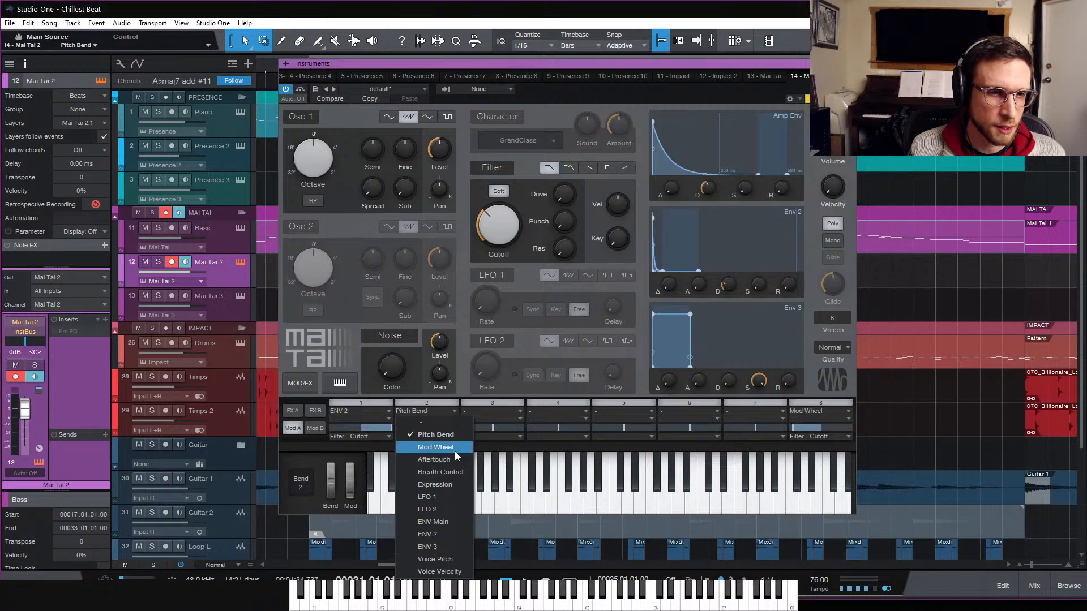
{"action": "left_click", "coordinate": [444, 522]}
{"action": "left_click", "coordinate": [443, 437]}
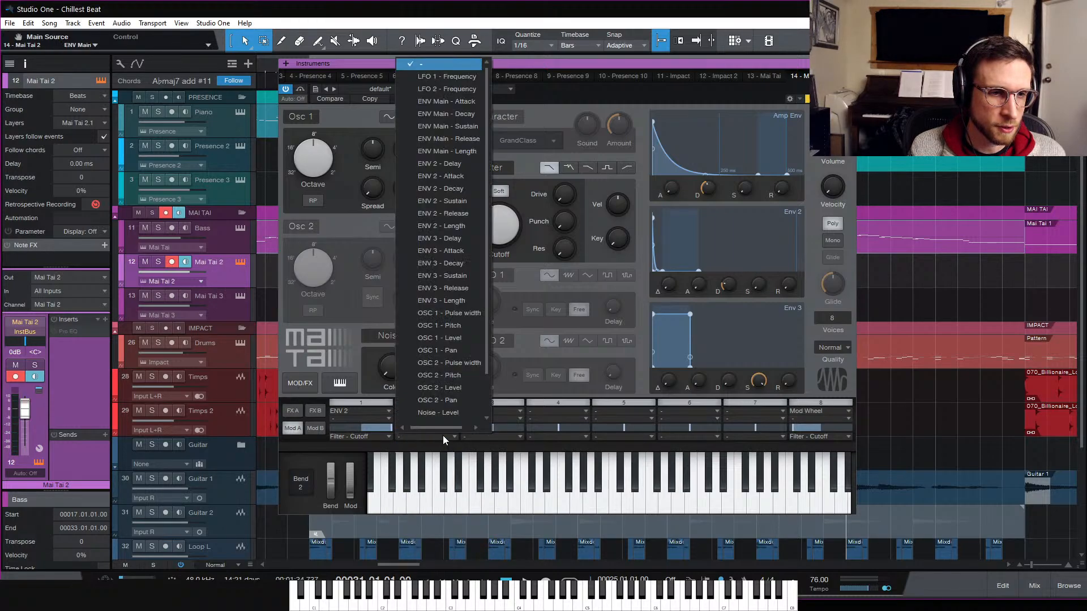
{"action": "left_click", "coordinate": [458, 325]}
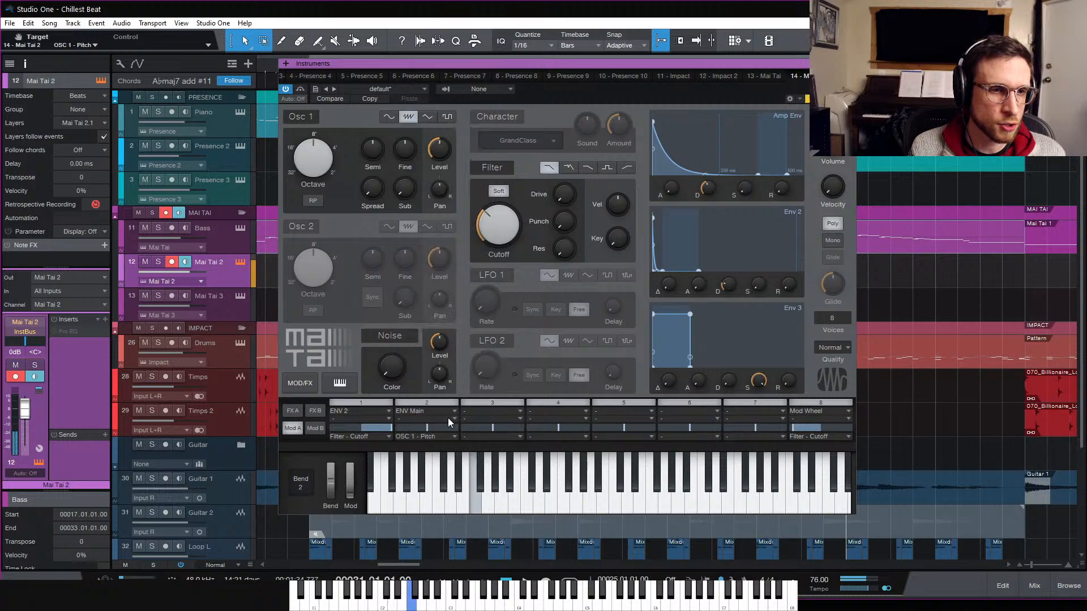
{"action": "left_click_drag", "start_coordinate": [435, 427], "coordinate": [436, 431]}
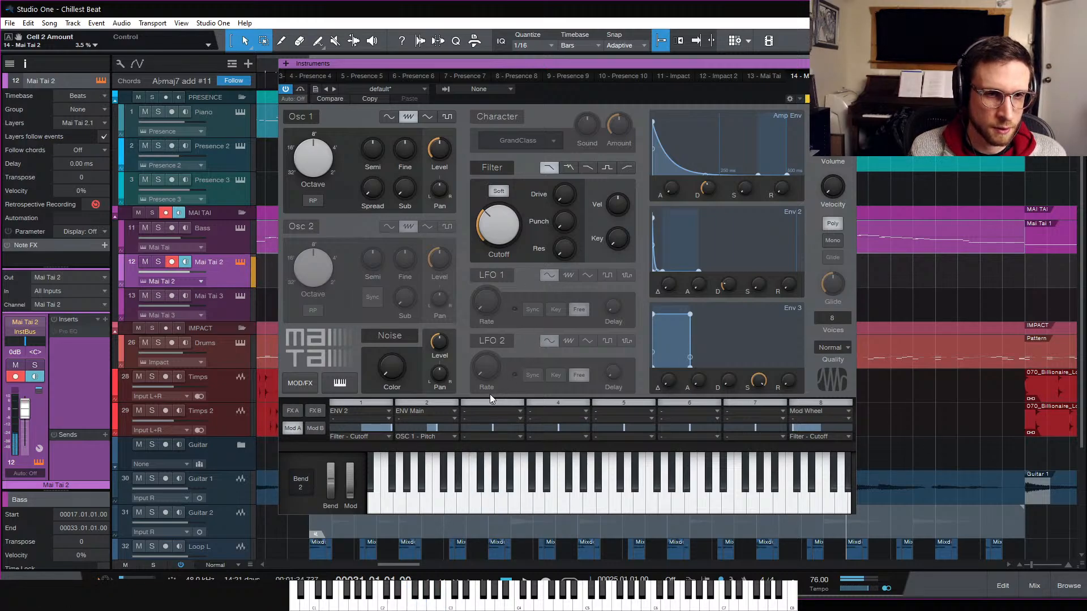
Step: Switch the pitch modulation source to ENV 3 and give Env 3 minimum sustain and a decay of about 108 ms
{"action": "left_click", "coordinate": [438, 410]}
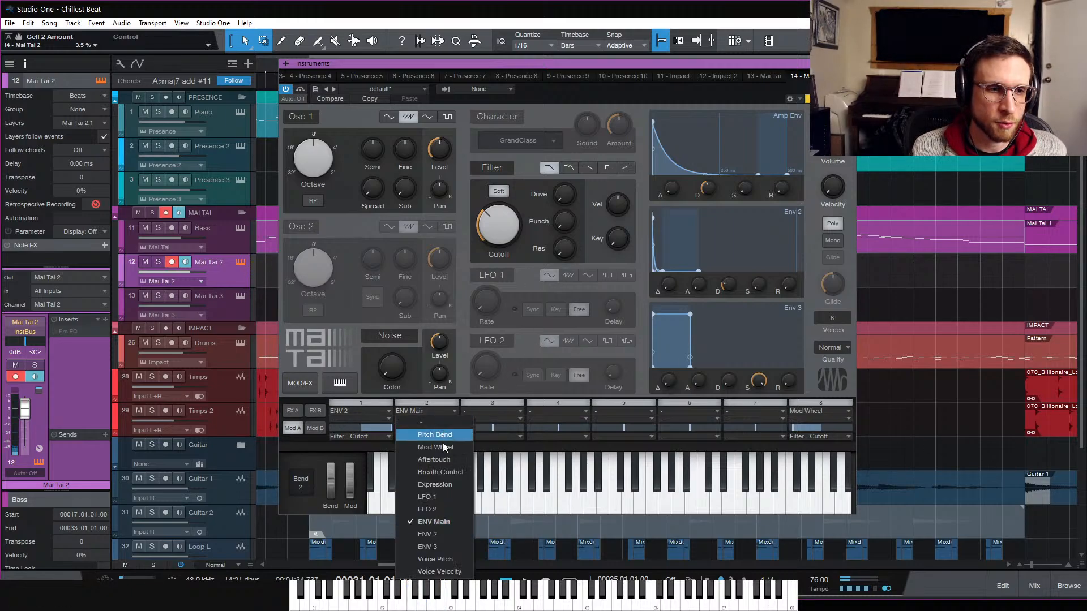
{"action": "left_click", "coordinate": [453, 544]}
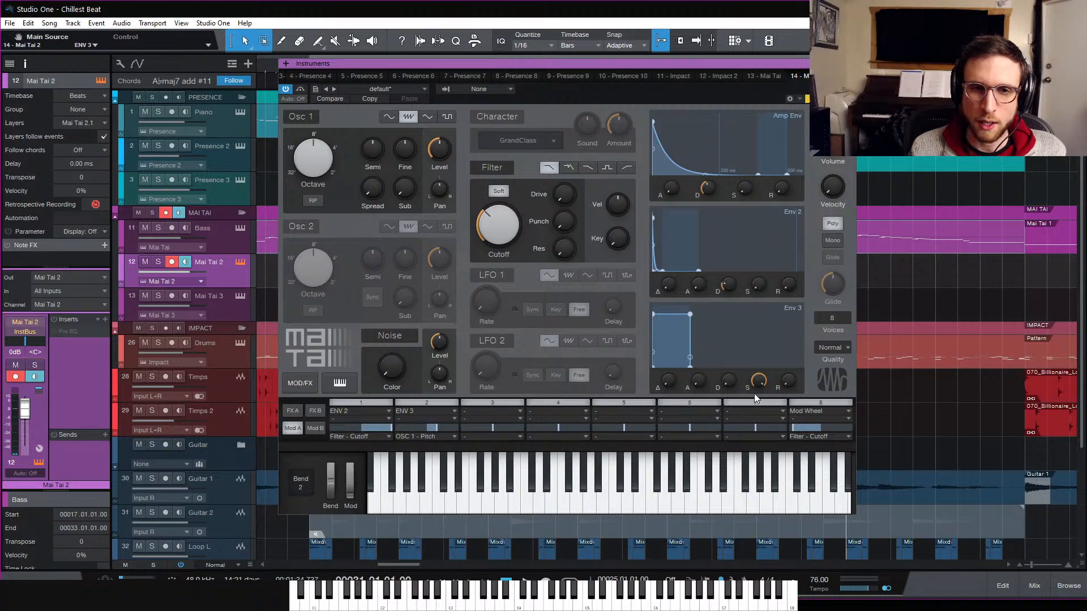
{"action": "left_click_drag", "start_coordinate": [759, 380], "coordinate": [759, 419]}
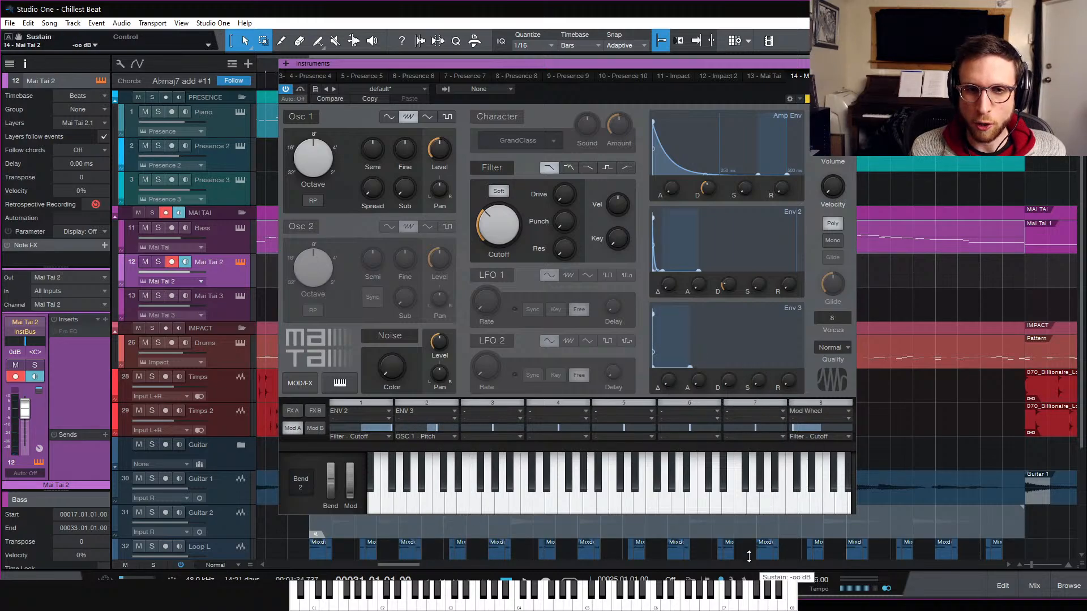
{"action": "left_click_drag", "start_coordinate": [732, 379], "coordinate": [728, 361]}
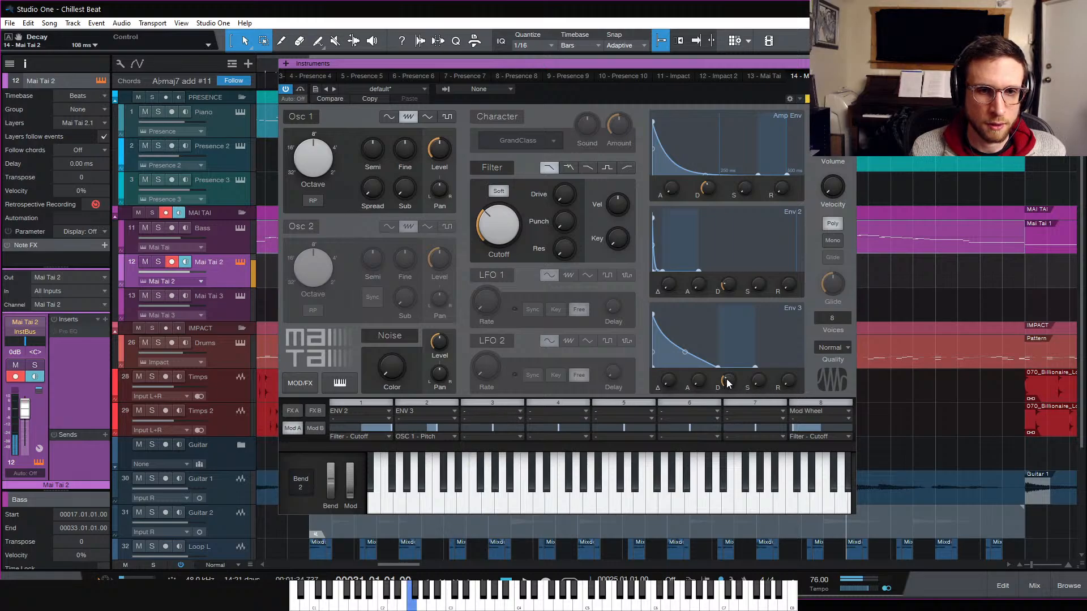
Step: Lengthen the Env 3 decay to about 210 ms and readjust the ENV 3 modulation amount on the OSC 1 pitch
{"action": "left_click_drag", "start_coordinate": [727, 382], "coordinate": [728, 377]}
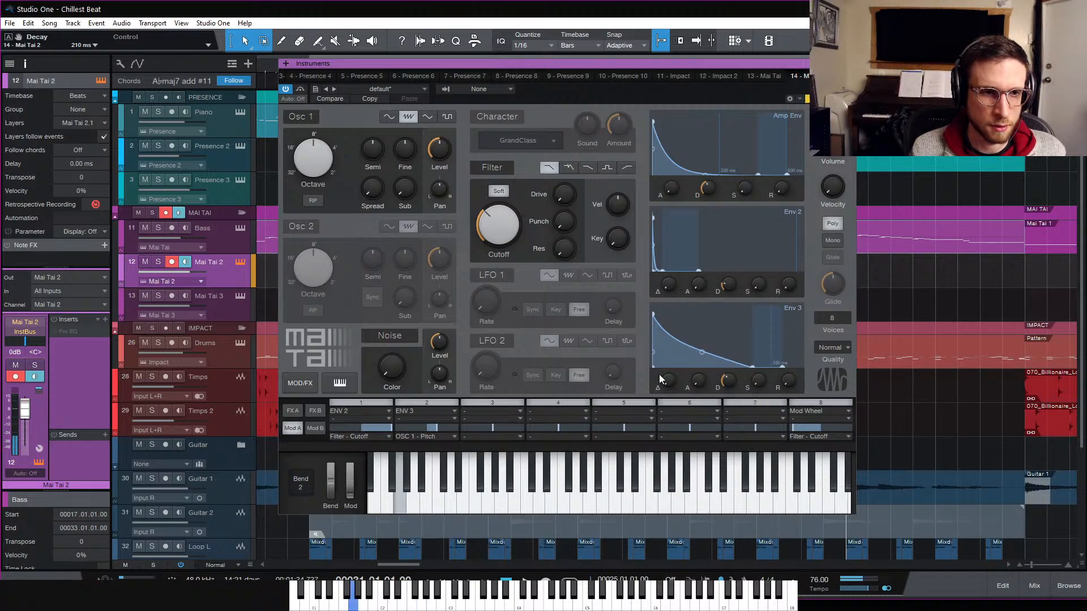
{"action": "mouse_move", "coordinate": [446, 426]}
{"action": "left_mouse_down"}
{"action": "mouse_move", "coordinate": [465, 431]}
{"action": "mouse_move", "coordinate": [440, 436]}
{"action": "left_mouse_up"}
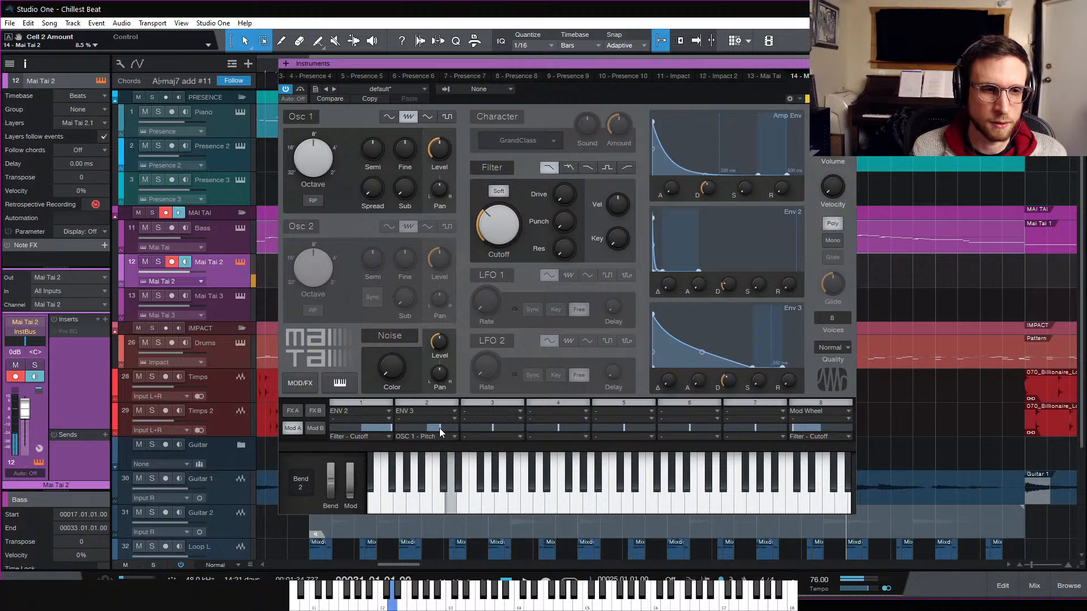
{"action": "left_click_drag", "start_coordinate": [439, 428], "coordinate": [439, 436]}
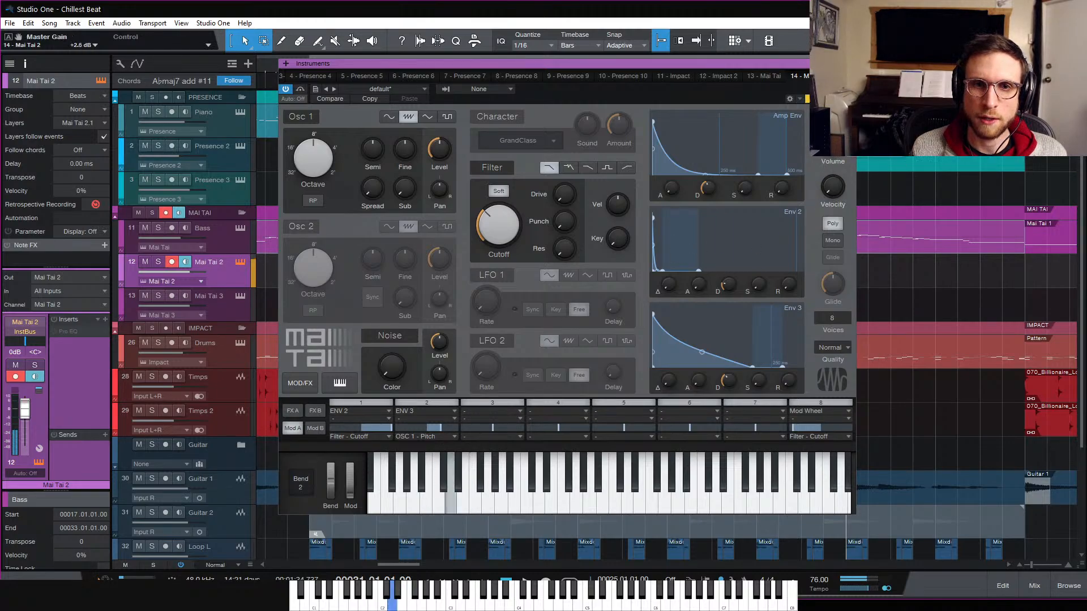
Step: Add drive to the filter and raise its punch to about 70.5%
{"action": "left_click_drag", "start_coordinate": [562, 195], "coordinate": [574, 158]}
{"action": "left_click_drag", "start_coordinate": [568, 222], "coordinate": [581, 166]}
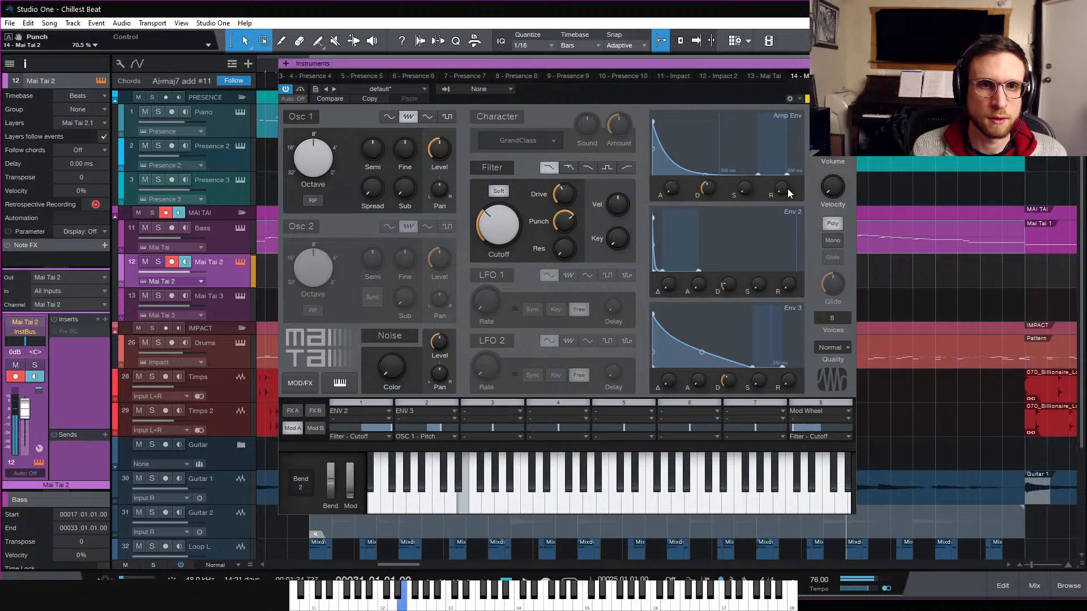
Step: Set the Amp Env decay to about 376 ms and release to about 133 ms, and switch the synth quality to Supreme
{"action": "left_click_drag", "start_coordinate": [787, 192], "coordinate": [789, 162]}
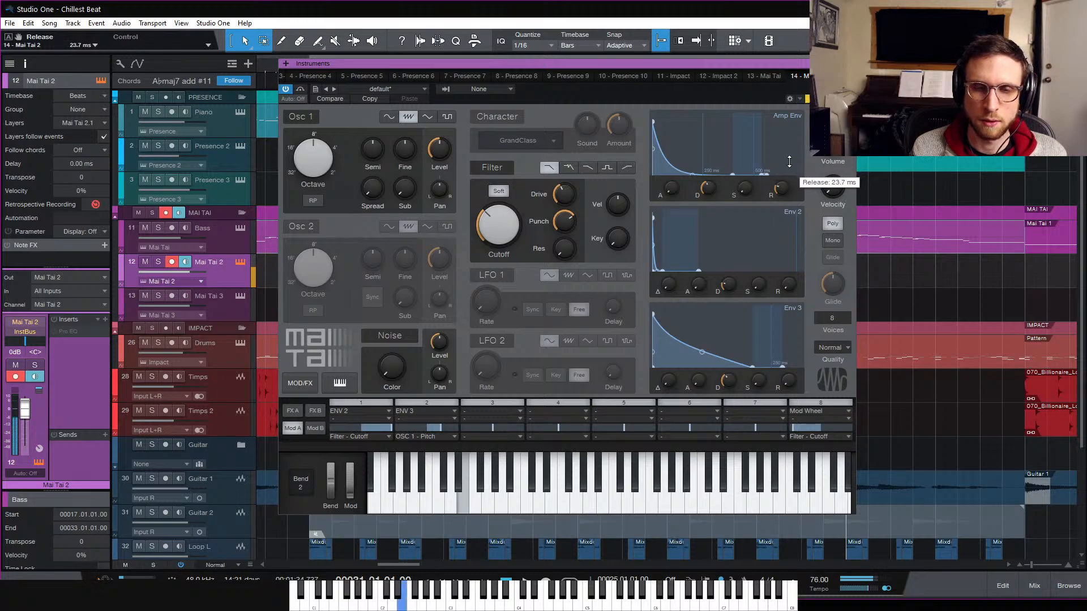
{"action": "left_click_drag", "start_coordinate": [707, 190], "coordinate": [708, 188]}
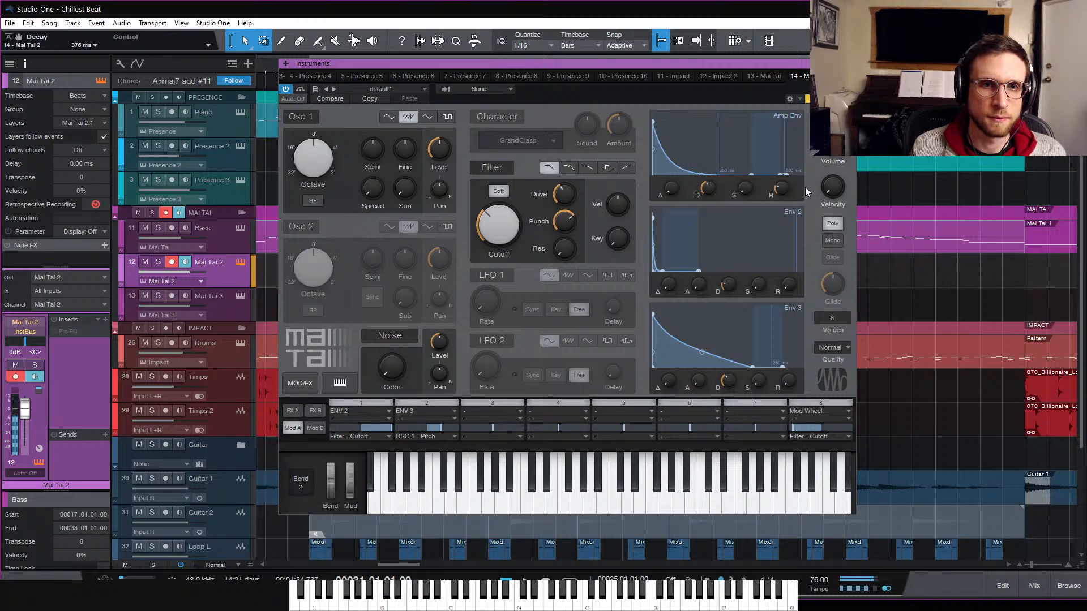
{"action": "left_click_drag", "start_coordinate": [781, 189], "coordinate": [786, 181]}
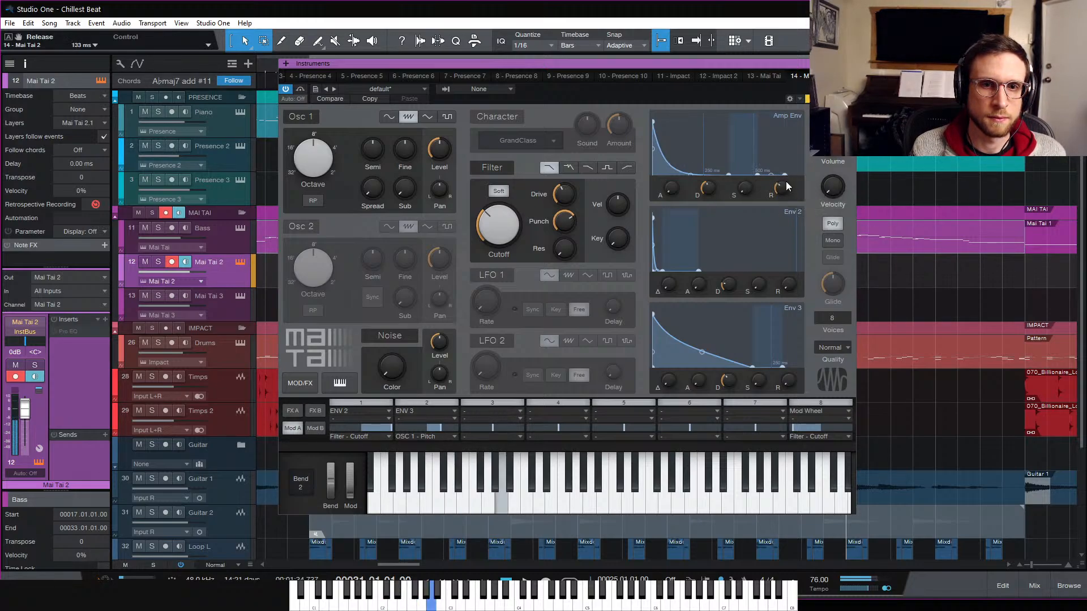
{"action": "left_click", "coordinate": [833, 347]}
{"action": "left_click", "coordinate": [847, 398]}
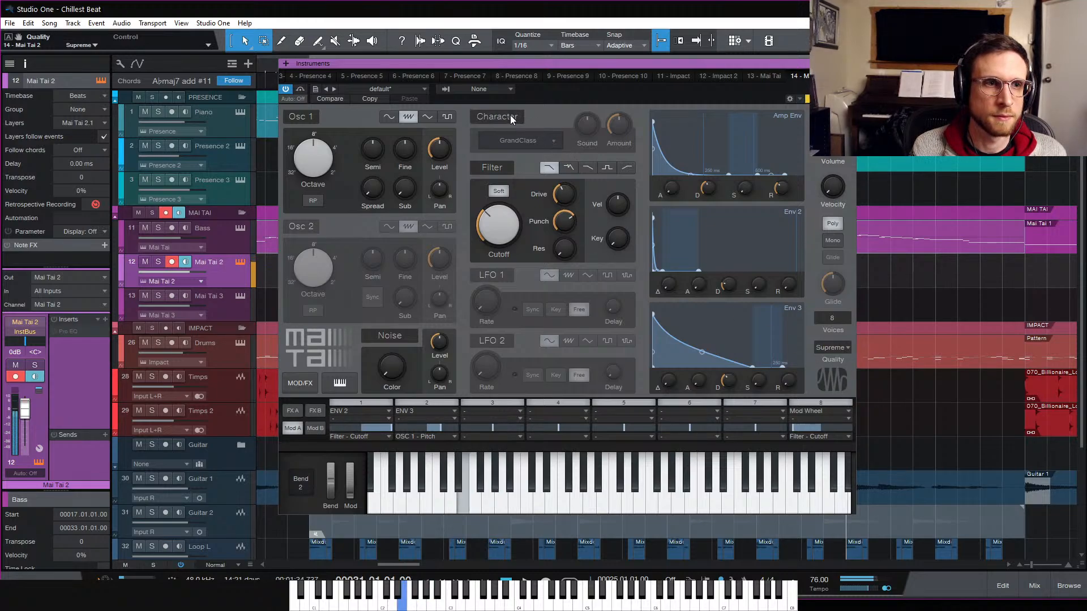
Step: Set the Env 2 decay to about 24 ms and the filter to 24% resonance with a cutoff of about 143.2 Hz
{"action": "left_click_drag", "start_coordinate": [728, 286], "coordinate": [732, 291]}
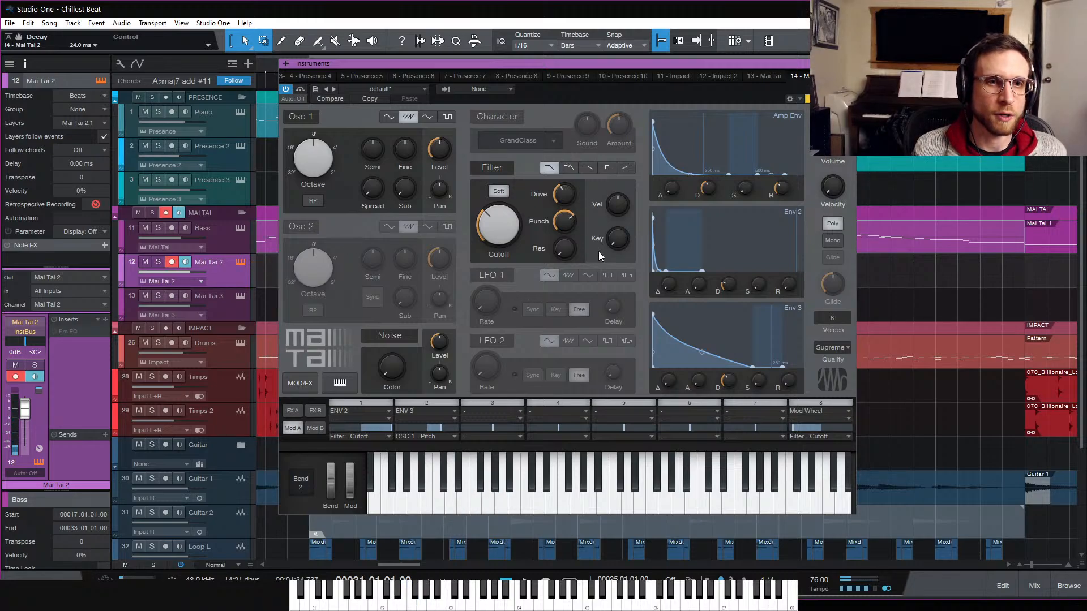
{"action": "left_click_drag", "start_coordinate": [575, 258], "coordinate": [582, 236]}
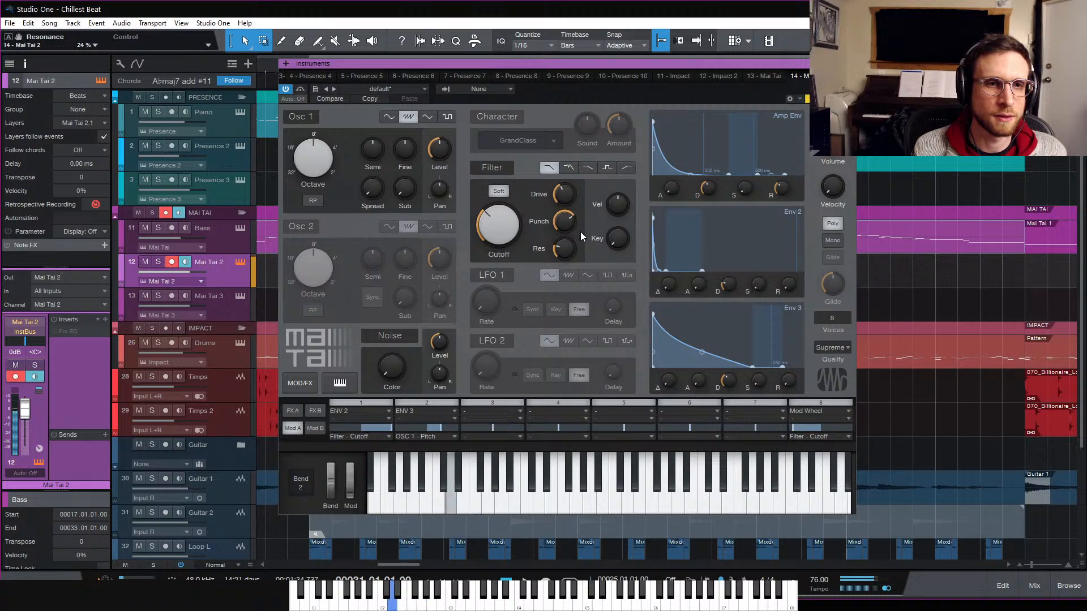
{"action": "left_click", "coordinate": [569, 168]}
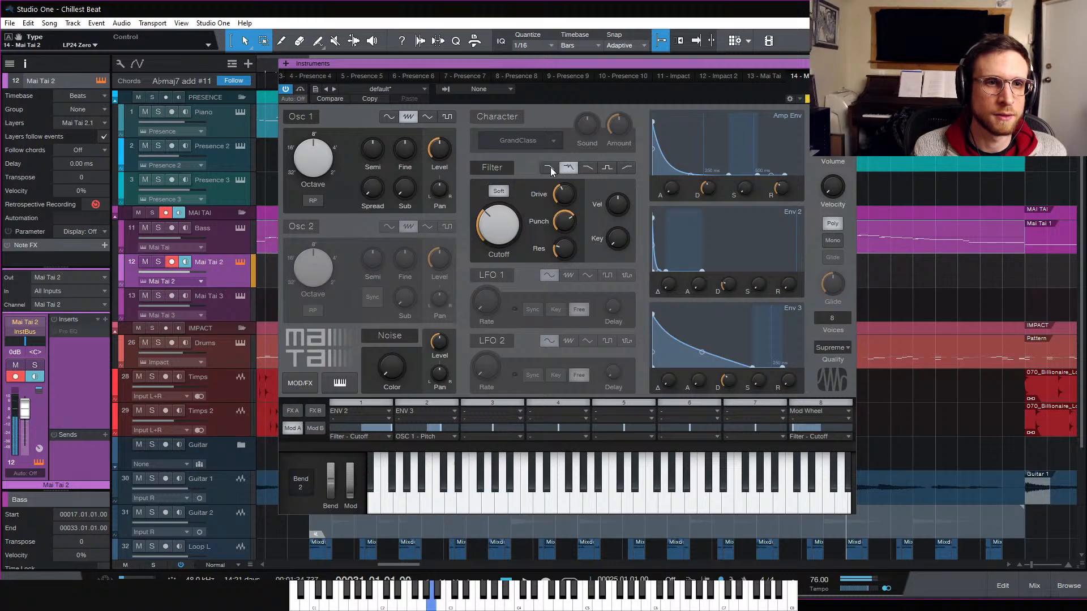
{"action": "left_click", "coordinate": [548, 168]}
{"action": "mouse_move", "coordinate": [506, 237]}
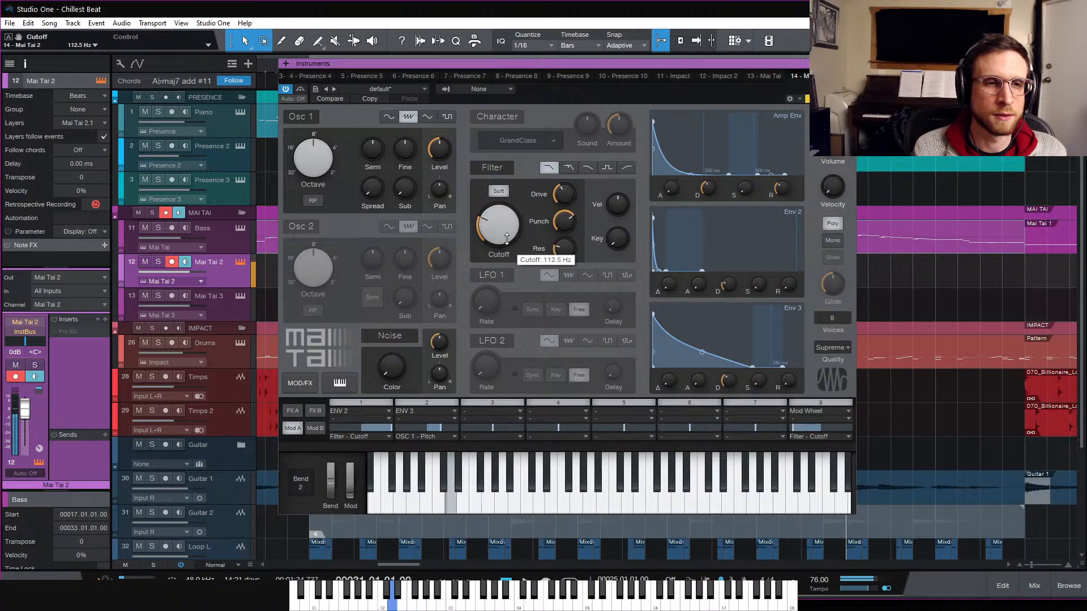
{"action": "left_click_drag", "start_coordinate": [507, 238], "coordinate": [508, 225]}
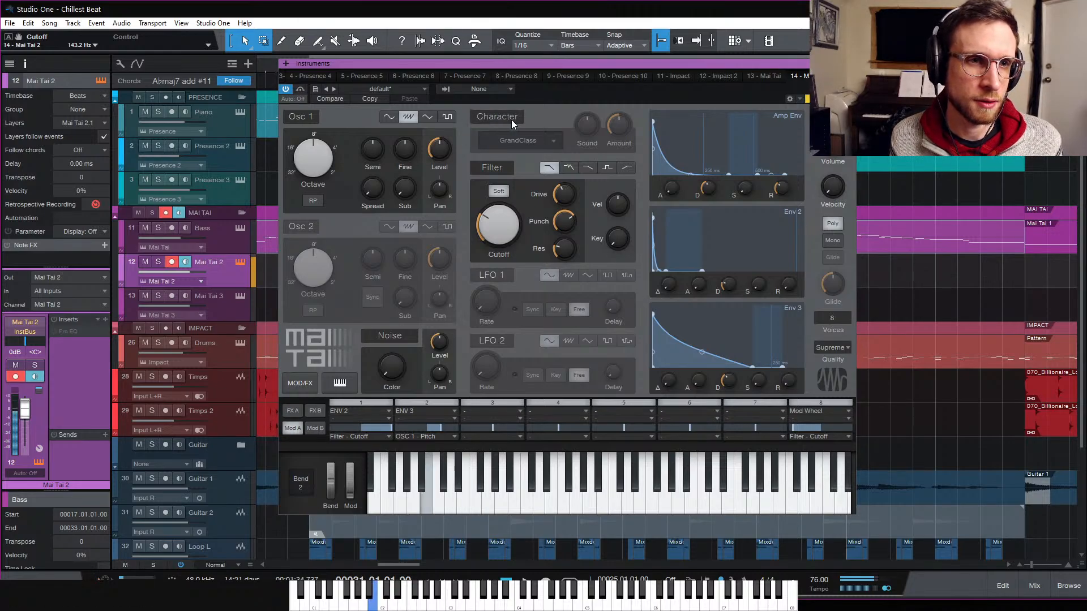
Step: Try the Ardency, CharacterSaw and Subvox character models at different Sound settings, leaving the Character section disabled
{"action": "left_click", "coordinate": [552, 140]}
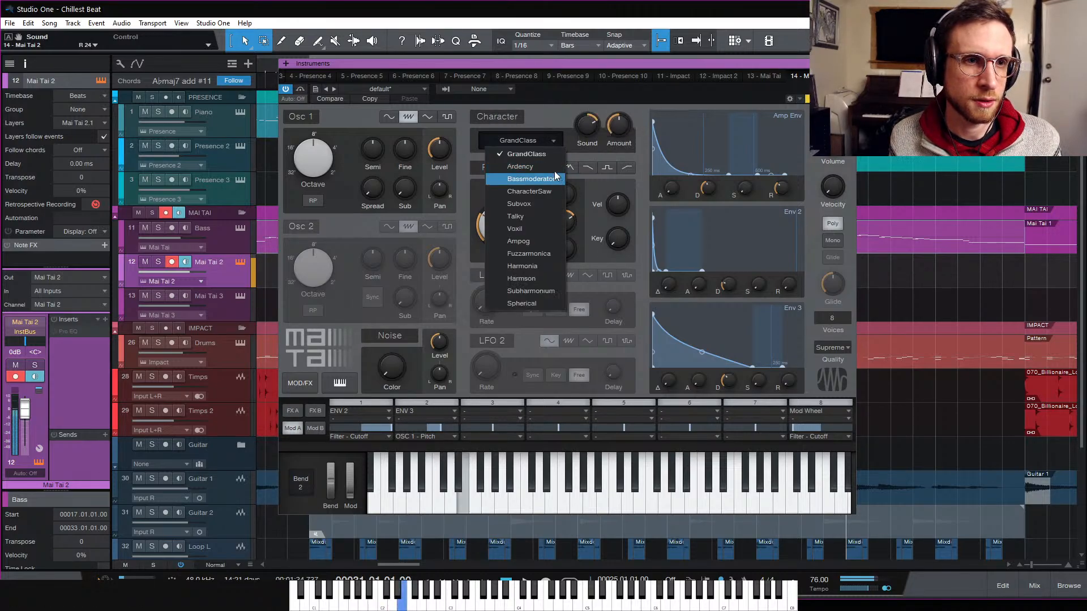
{"action": "left_click", "coordinate": [535, 172]}
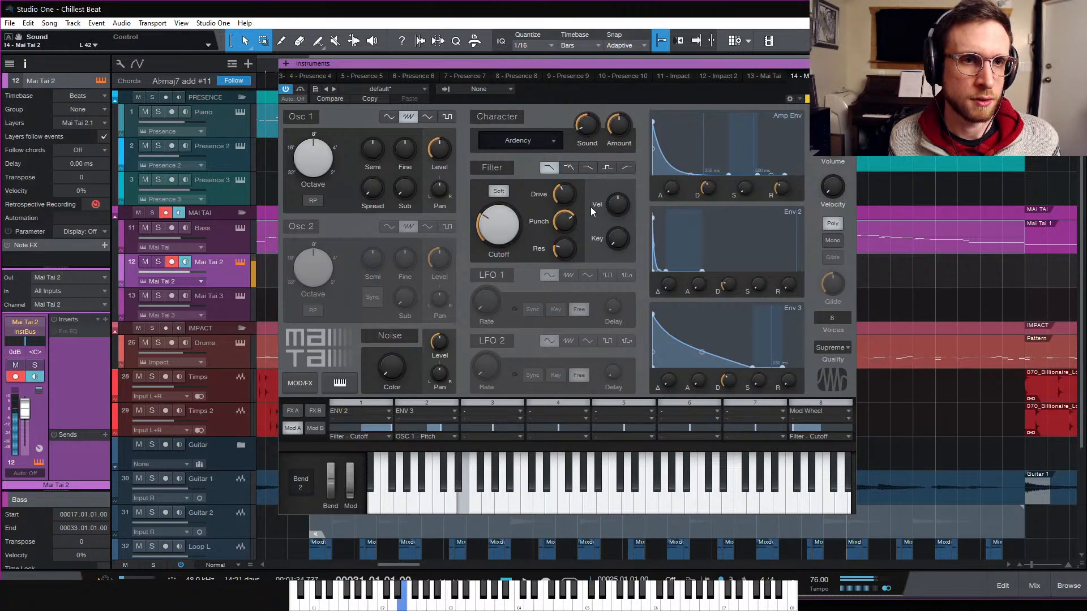
{"action": "left_click", "coordinate": [552, 140]}
{"action": "left_click", "coordinate": [552, 181]}
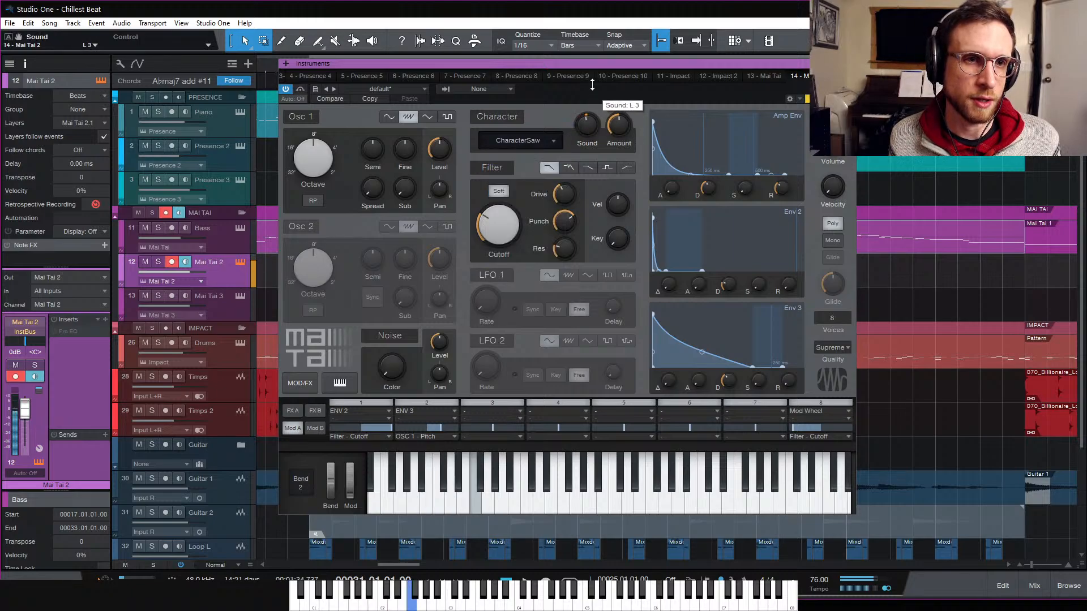
{"action": "left_click_drag", "start_coordinate": [587, 125], "coordinate": [602, 58]}
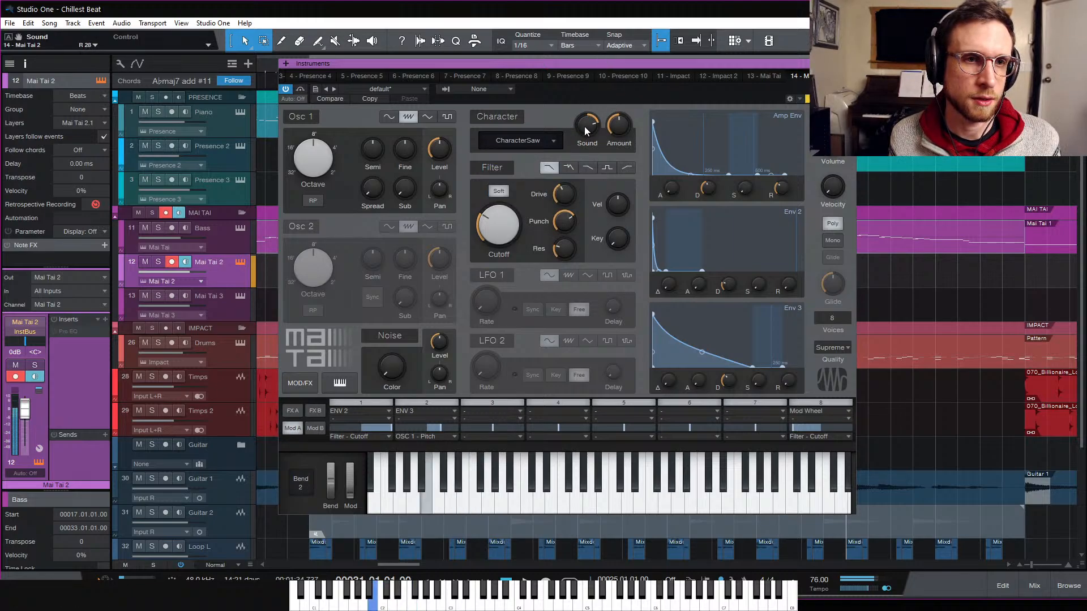
{"action": "left_click_drag", "start_coordinate": [588, 126], "coordinate": [593, 218]}
{"action": "left_click", "coordinate": [558, 141]}
{"action": "left_click", "coordinate": [557, 205]}
{"action": "left_click", "coordinate": [543, 141]}
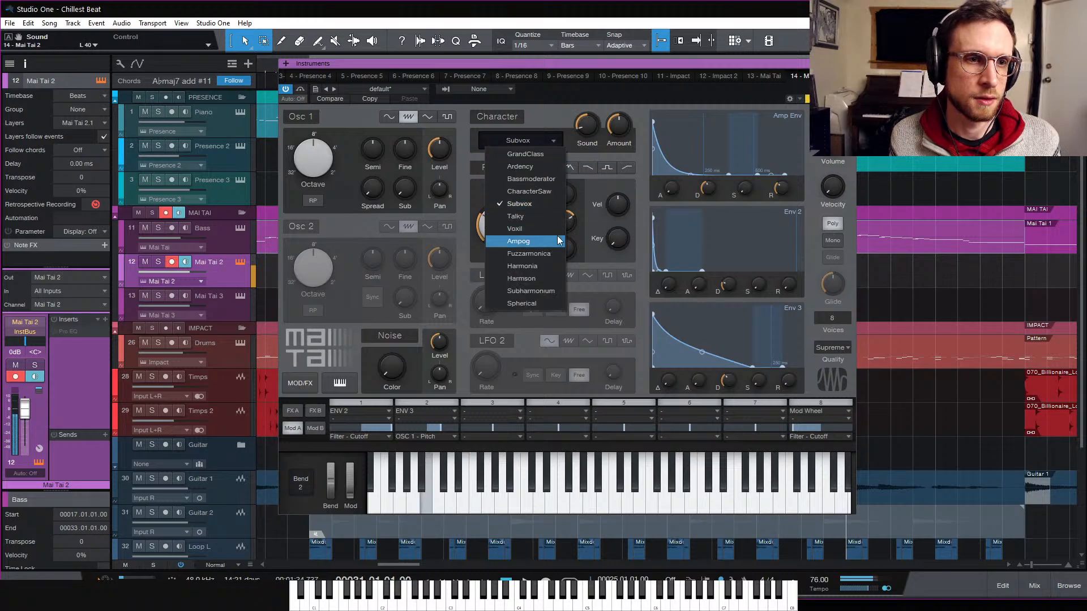
{"action": "left_click", "coordinate": [510, 117]}
{"action": "left_click", "coordinate": [510, 119]}
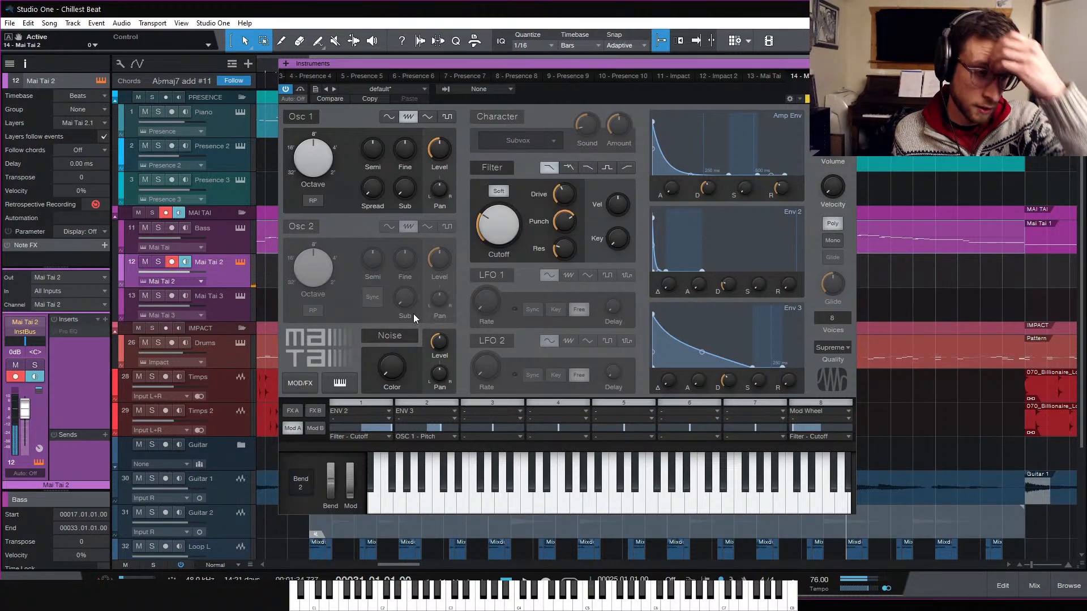
{"action": "left_click", "coordinate": [309, 412]}
{"action": "left_click", "coordinate": [290, 412]}
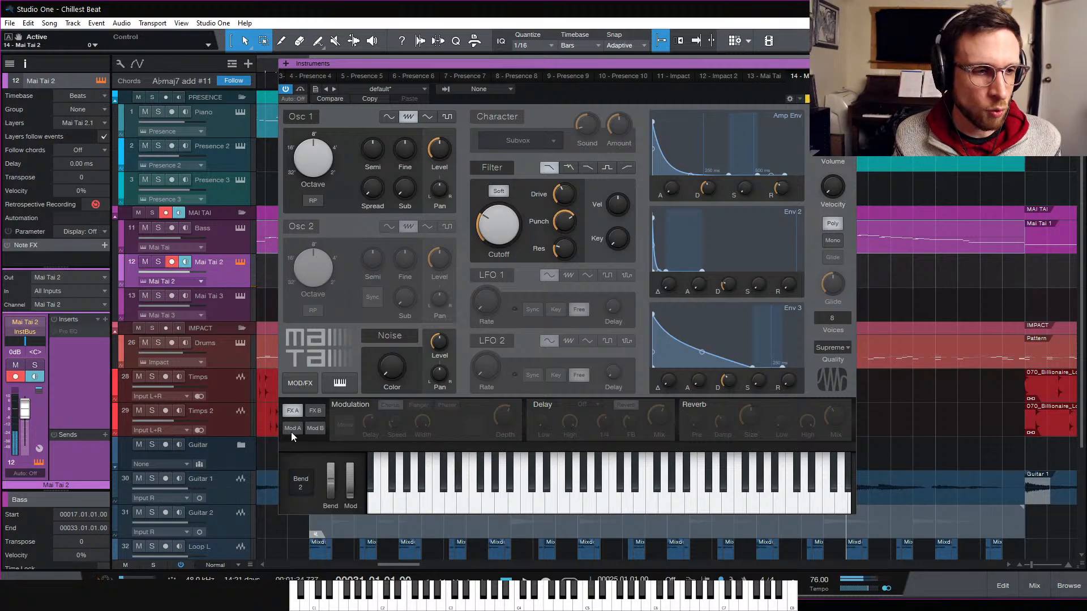
{"action": "left_click", "coordinate": [299, 425]}
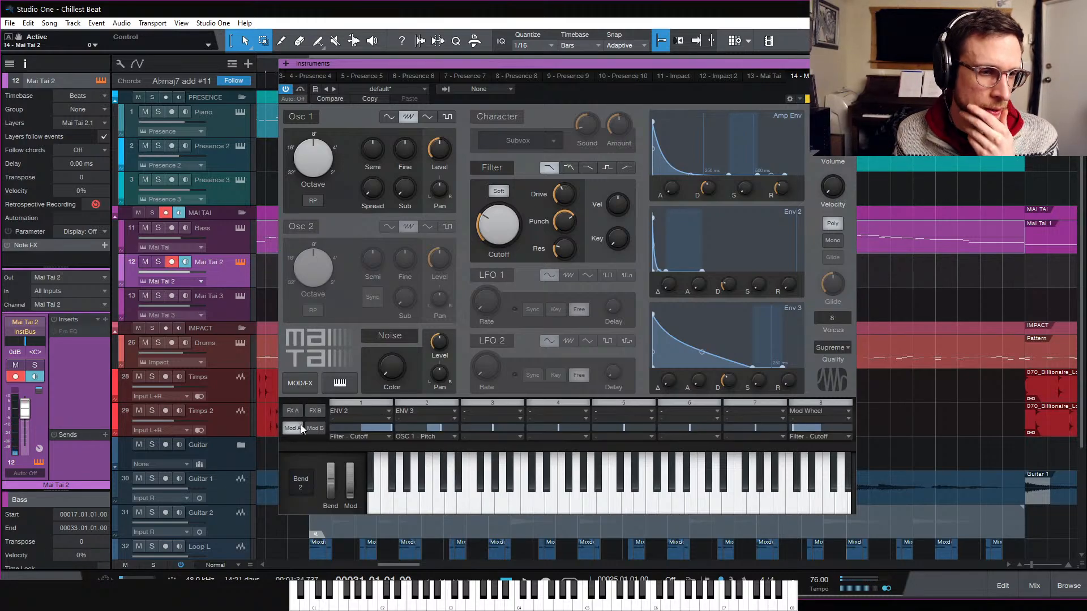
{"action": "left_click", "coordinate": [483, 410]}
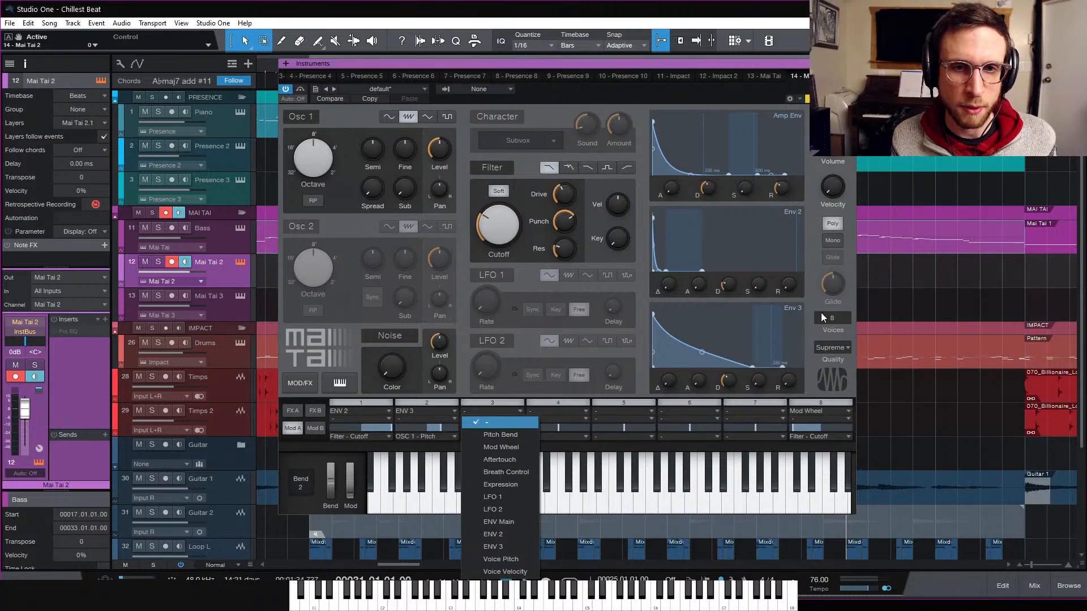
Step: Switch Mai Tai 2 to mono voicing and close its instrument window
{"action": "left_click", "coordinate": [836, 242]}
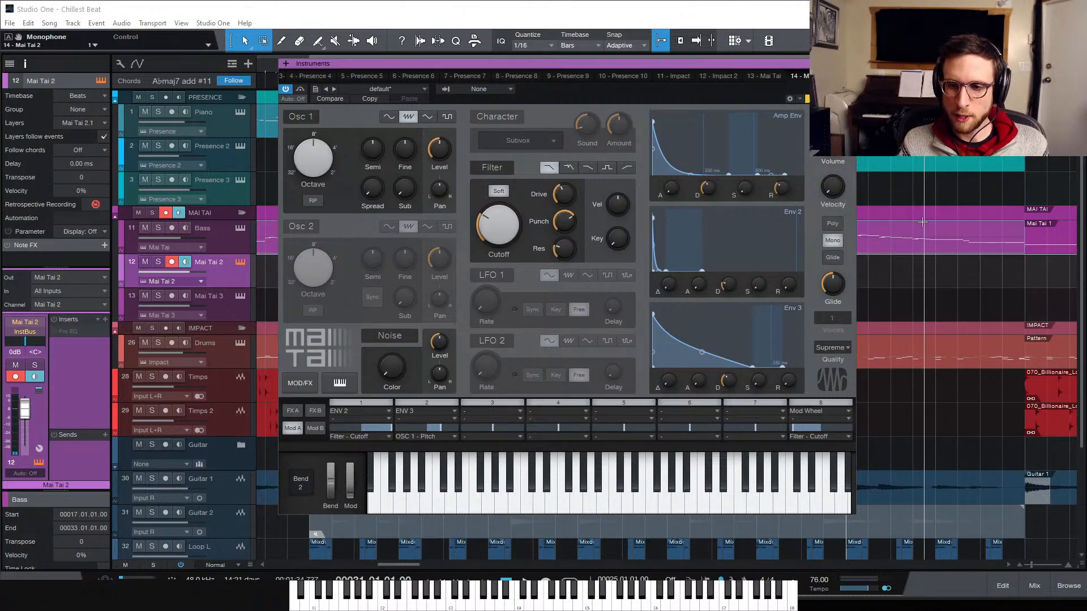
{"action": "left_click", "coordinate": [849, 63]}
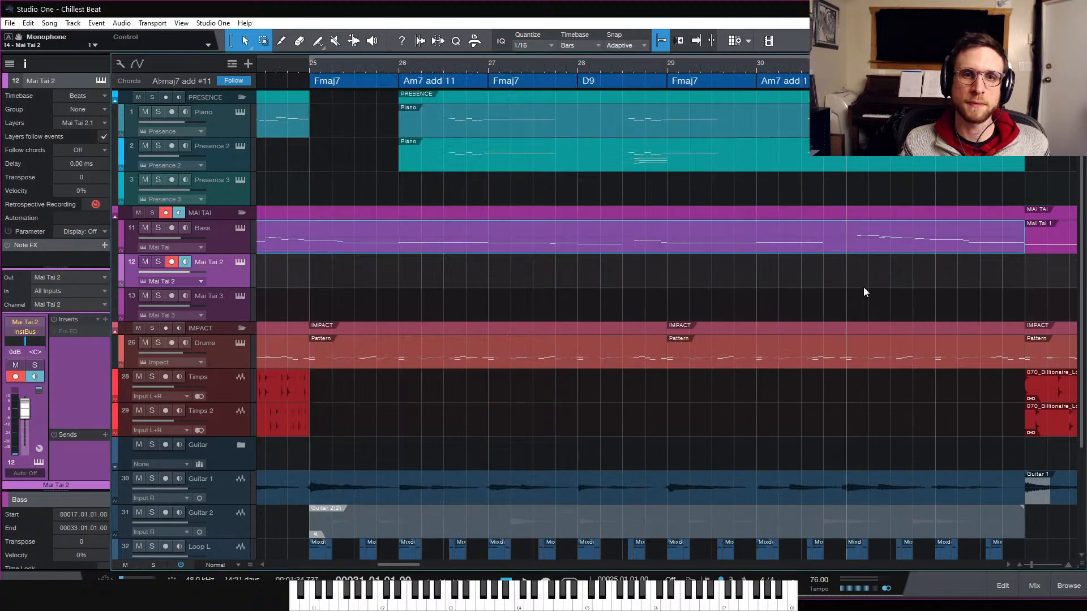
Step: Record a short descending synth phrase on the Mai Tai 2 track starting at bar 65
{"action": "scroll", "coordinate": [862, 287], "scroll_direction": "right", "scroll_amount": 13}
{"action": "scroll", "coordinate": [859, 293], "scroll_direction": "down", "scroll_amount": 6}
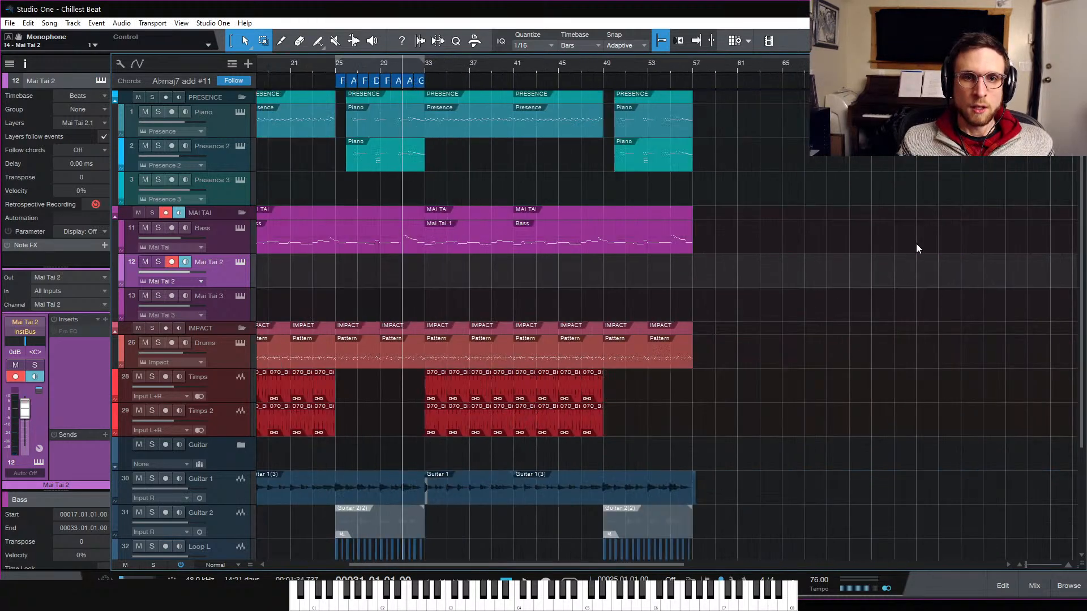
{"action": "left_click", "coordinate": [782, 63]}
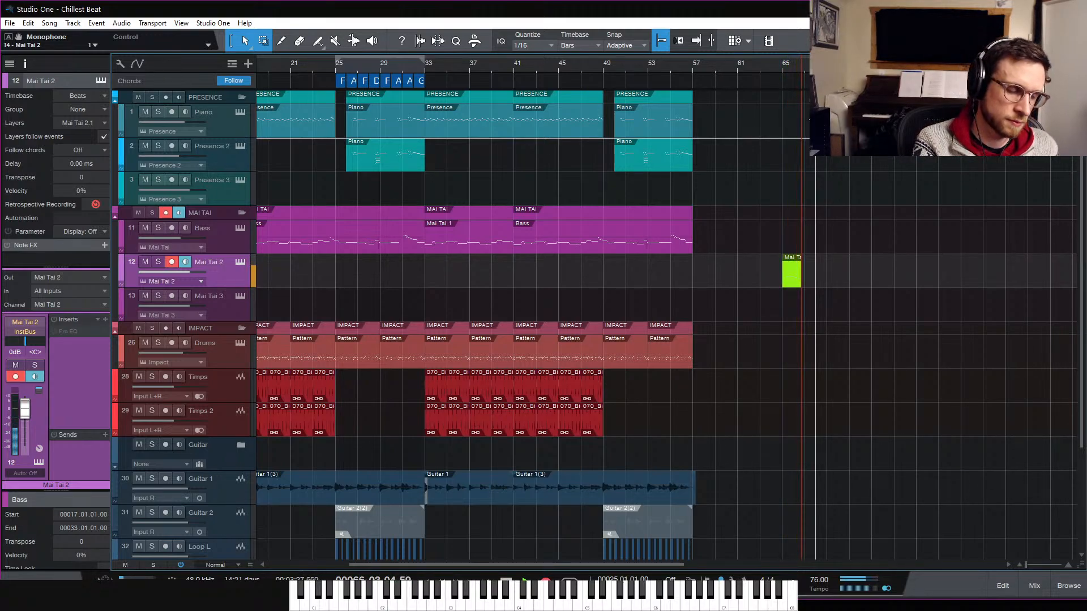
{"action": "key", "text": "space"}
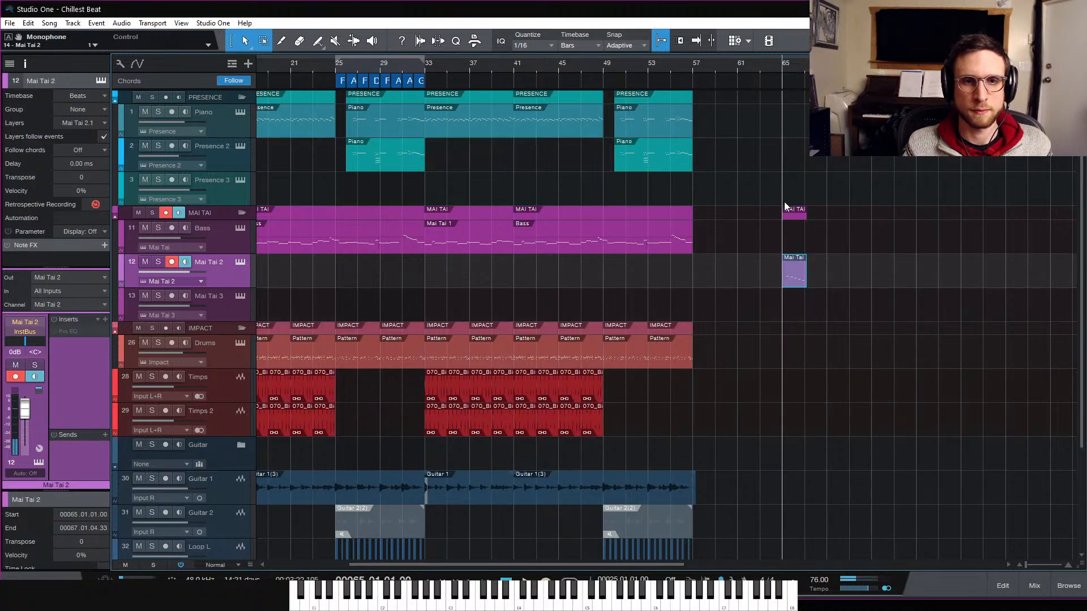
Step: Open the recorded Mai Tai 2 phrase for editing and quantize all its notes to 1/16
{"action": "double_click", "coordinate": [797, 278]}
{"action": "left_click_drag", "start_coordinate": [589, 315], "coordinate": [802, 472]}
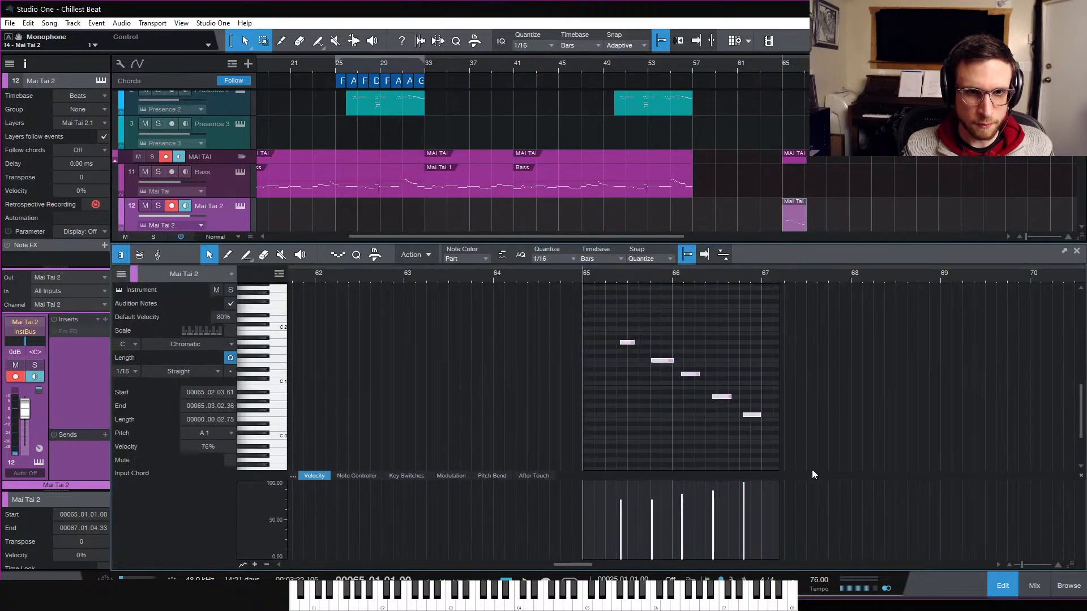
{"action": "key", "text": "q"}
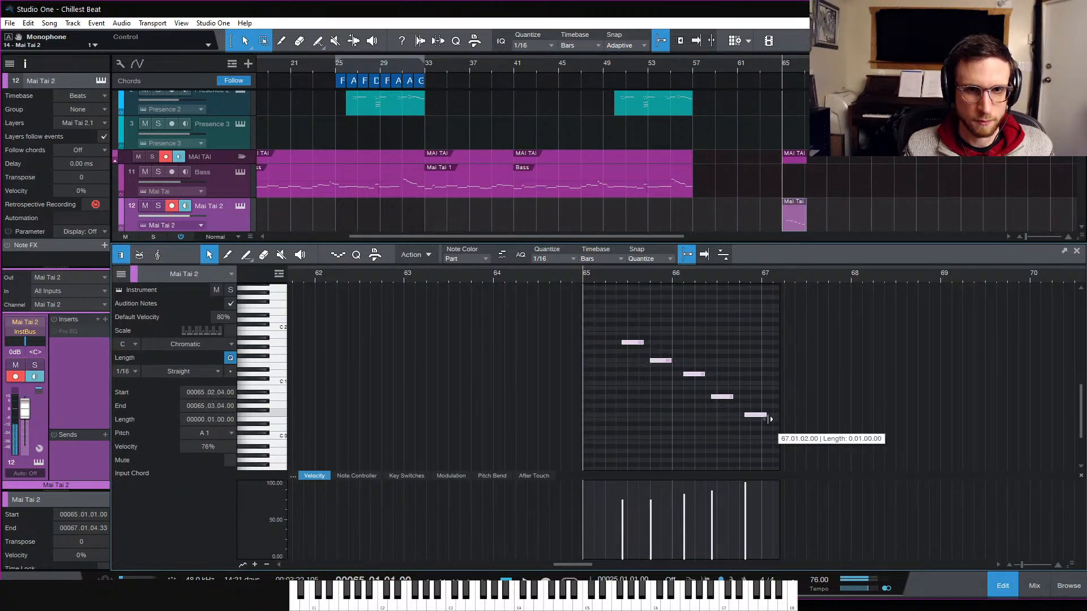
Step: Set all notes of the phrase to three sixteenths long with 100% velocity, and play the phrase back
{"action": "left_click", "coordinate": [657, 520]}
{"action": "left_click_drag", "start_coordinate": [596, 320], "coordinate": [798, 504]}
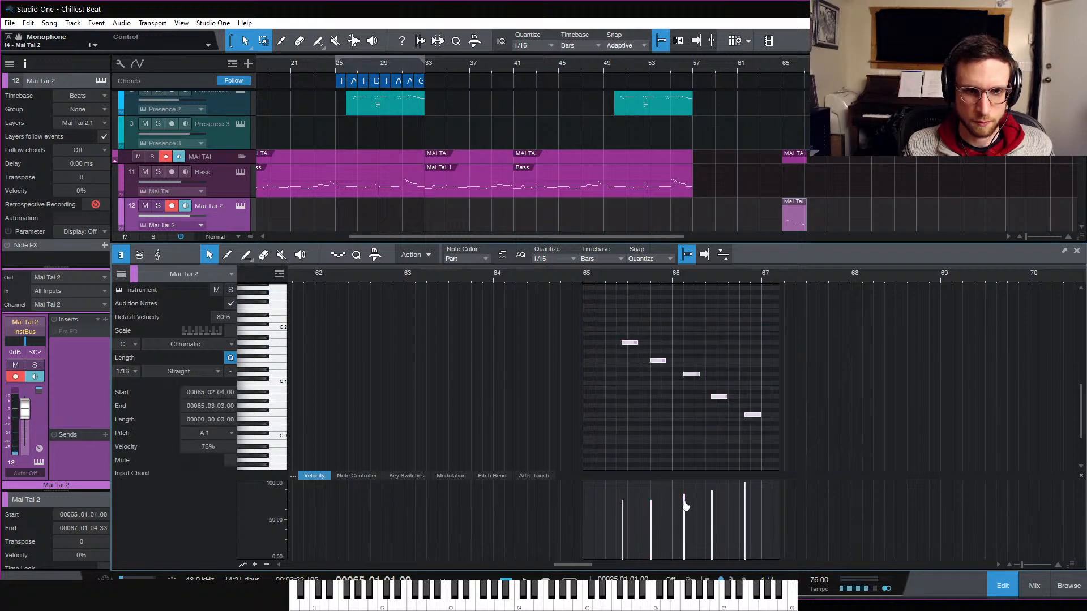
{"action": "left_click_drag", "start_coordinate": [685, 506], "coordinate": [682, 470]}
{"action": "key", "text": "space"}
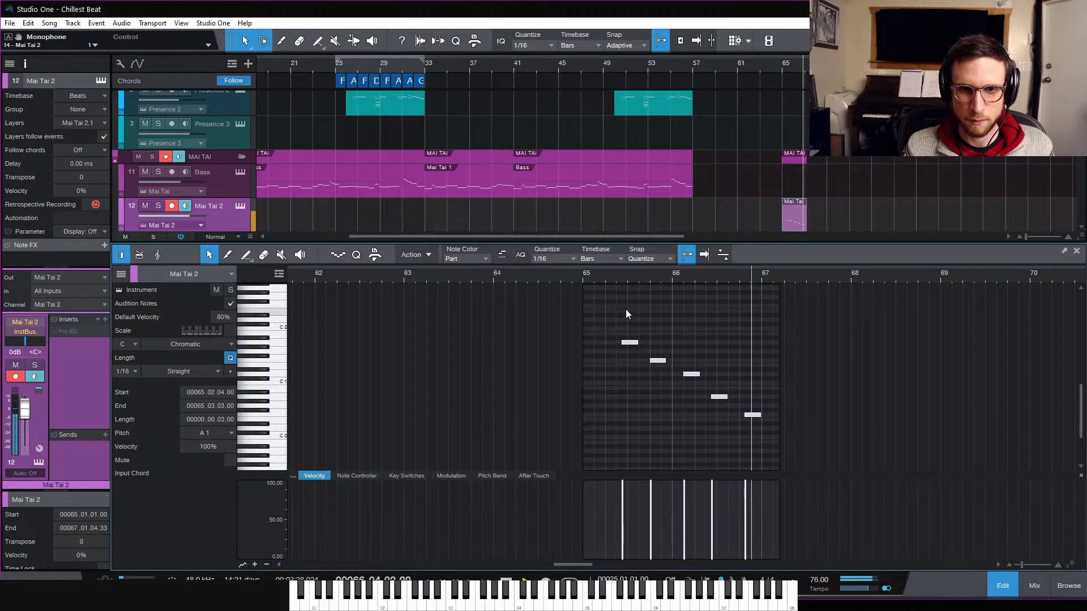
{"action": "key", "text": "space"}
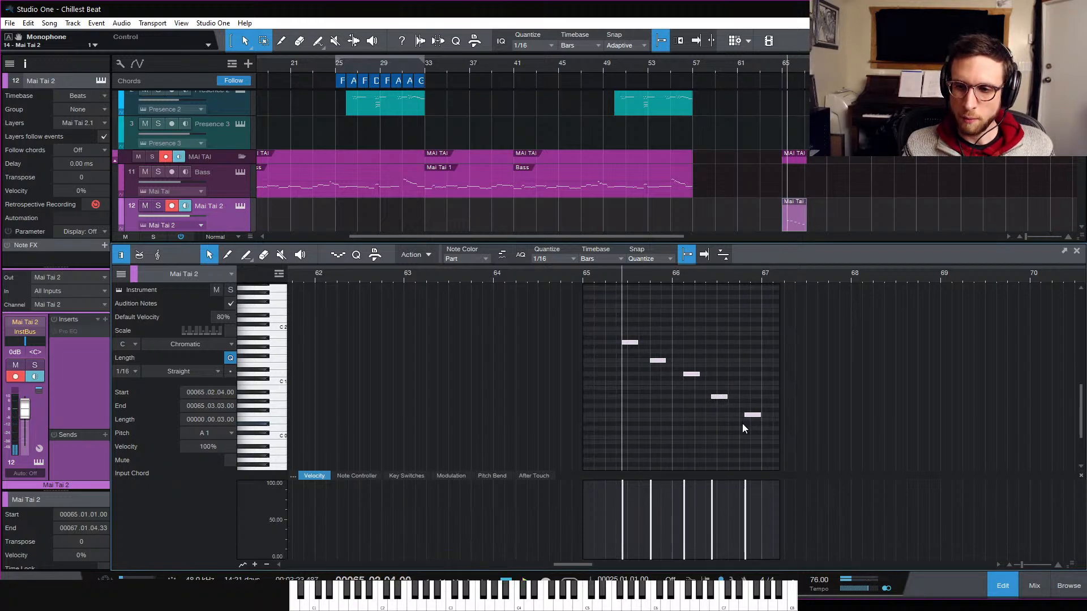
{"action": "key", "text": "space"}
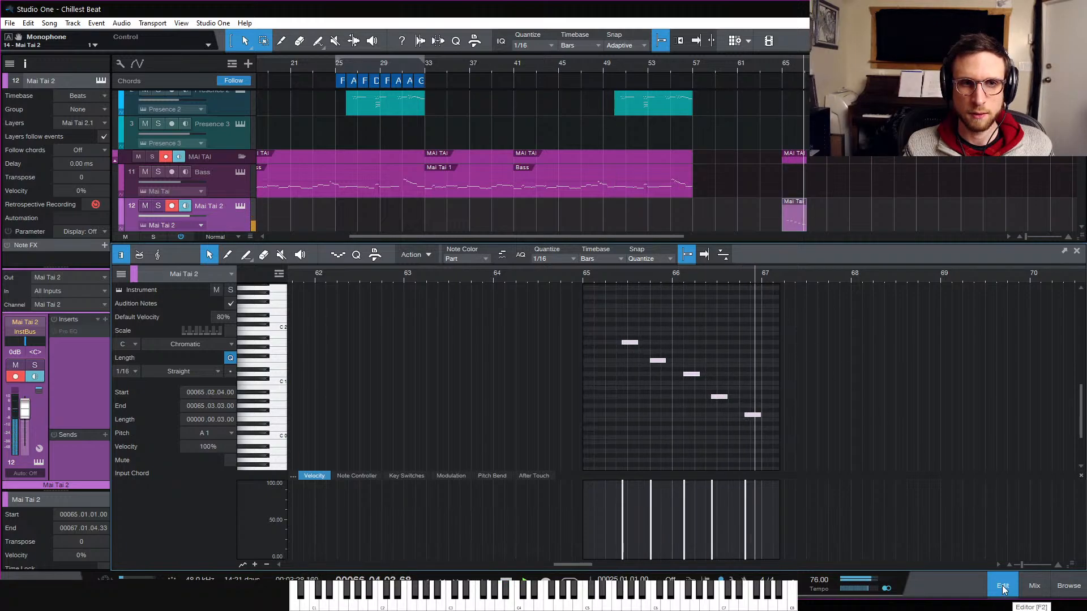
{"action": "key", "text": "space"}
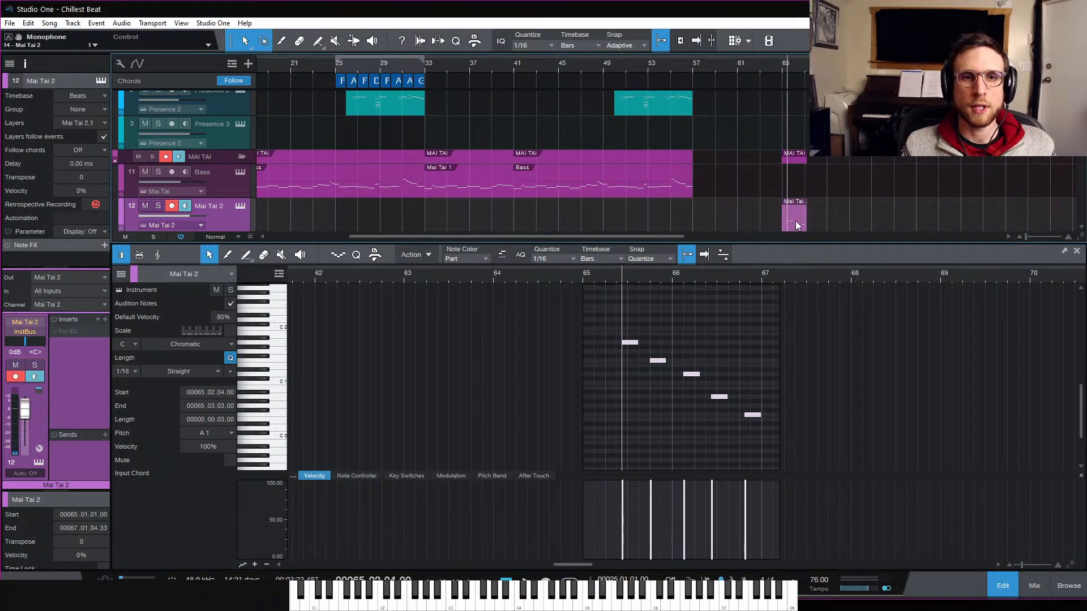
Step: Close the note editor and bounce the Mai Tai 2 phrase at bar 65 to a new audio track
{"action": "left_click", "coordinate": [1002, 586]}
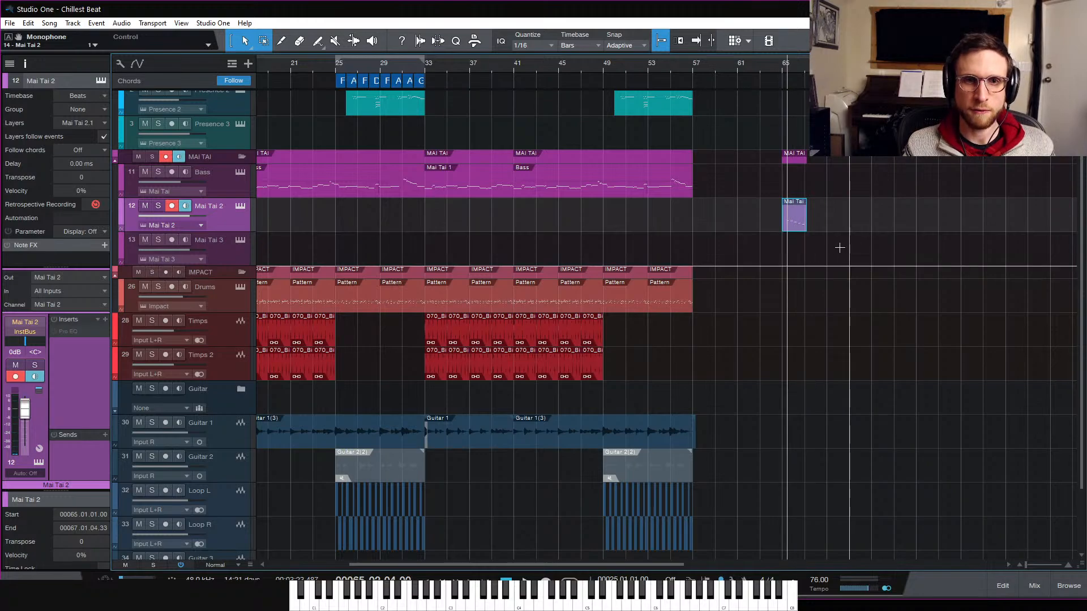
{"action": "key", "text": "ctrl+b"}
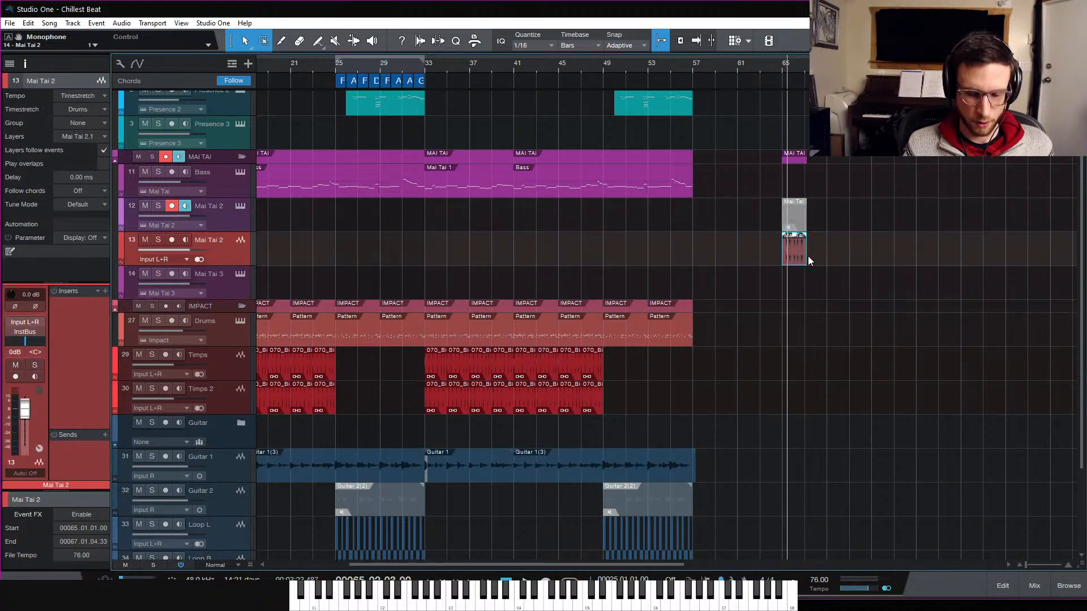
Step: Examine the onset of the first hit in the bounced Mai Tai 2 audio up close
{"action": "key", "text": "e"}
{"action": "key", "text": "e"}
{"action": "key", "text": "e"}
{"action": "key", "text": "e"}
{"action": "key", "text": "e"}
{"action": "key", "text": "e"}
{"action": "key", "text": "e"}
{"action": "key", "text": "e"}
{"action": "key", "text": "e"}
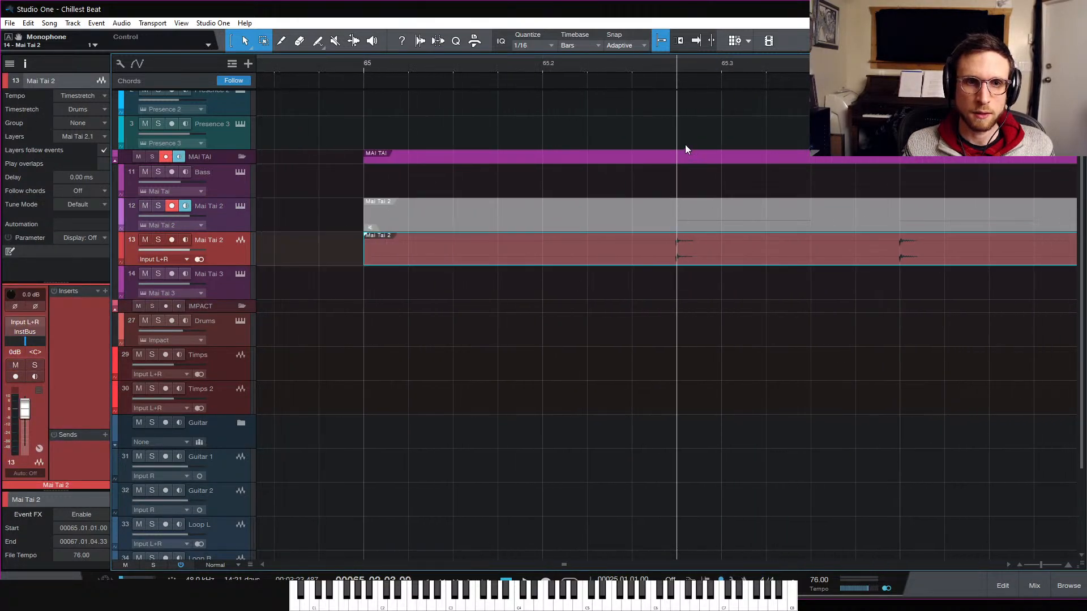
{"action": "key", "text": "e"}
{"action": "key", "text": "e"}
{"action": "key", "text": "e"}
{"action": "key", "text": "w"}
{"action": "key", "text": "w"}
{"action": "key", "text": "w"}
{"action": "key", "text": "w"}
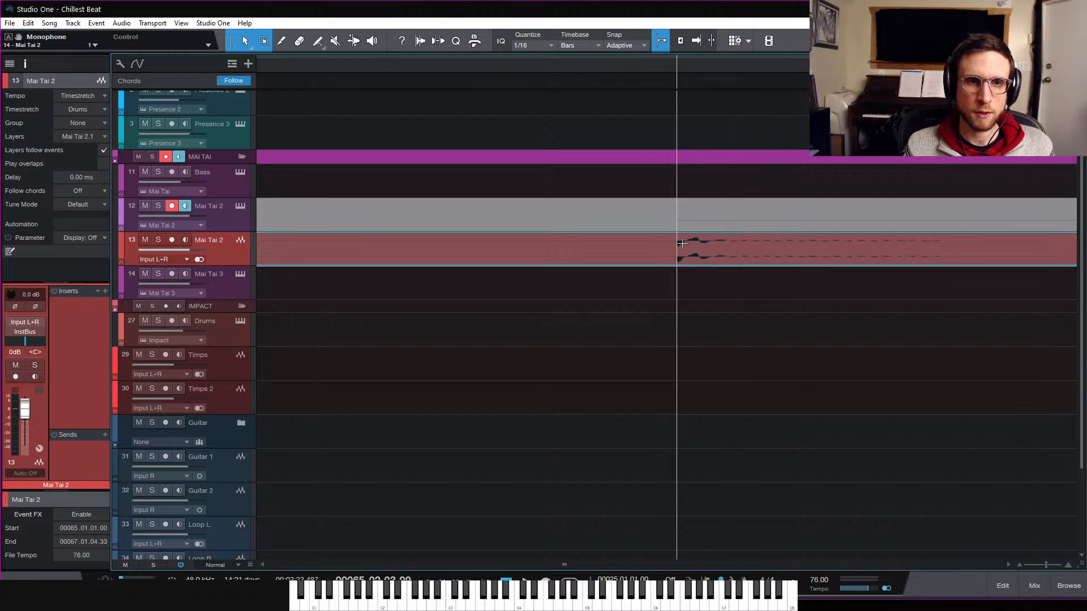
Step: Split the Mai Tai 2 audio event at the starts of its first three hits: 65.02.04, 65.04.01 and 66.01.03
{"action": "key", "text": "alt+x"}
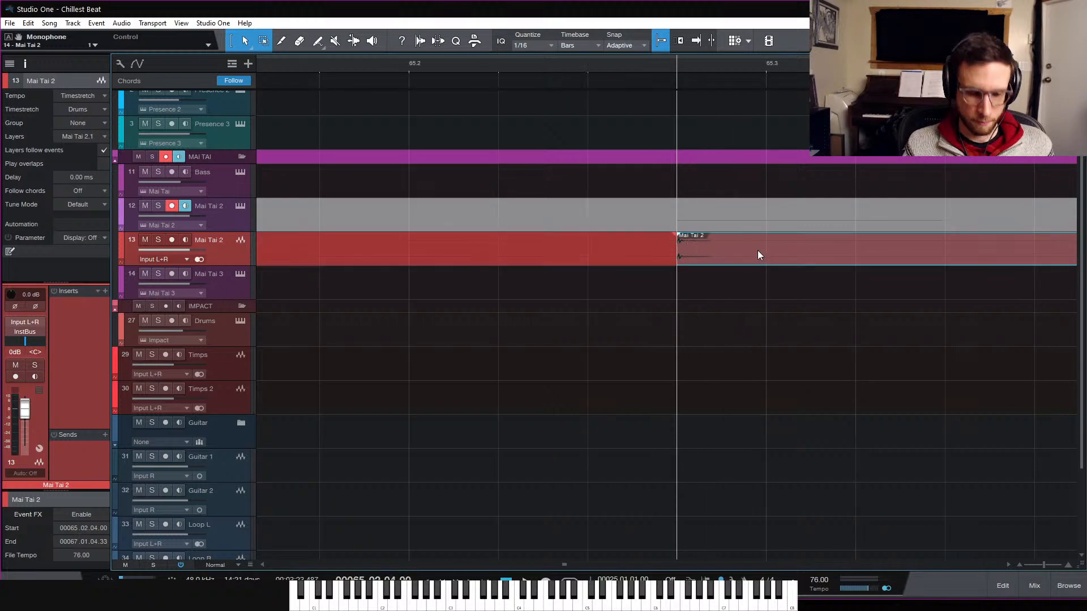
{"action": "key", "text": "ctrl+Tab"}
{"action": "key", "text": "ctrl+Tab"}
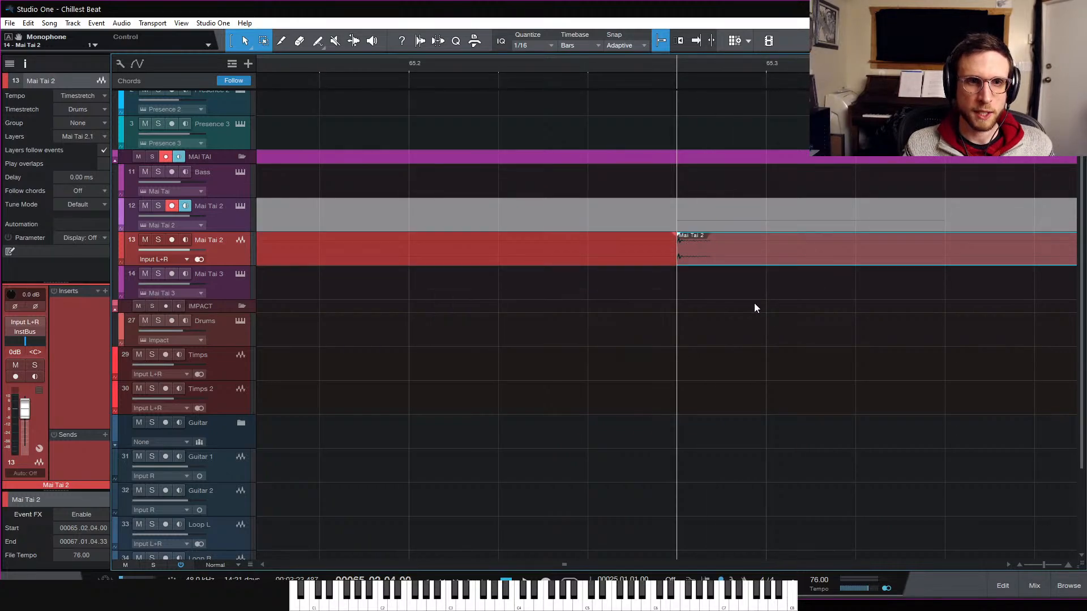
{"action": "key", "text": "w"}
{"action": "key", "text": "w"}
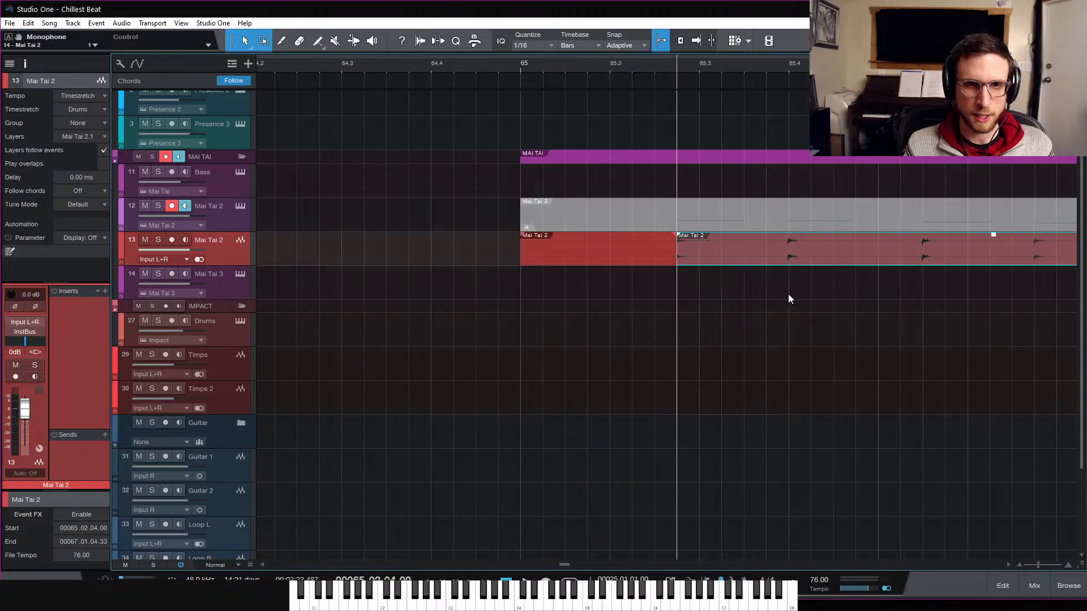
{"action": "left_click", "coordinate": [787, 241]}
{"action": "key", "text": "alt+x"}
{"action": "left_click", "coordinate": [921, 242]}
{"action": "key", "text": "alt+x"}
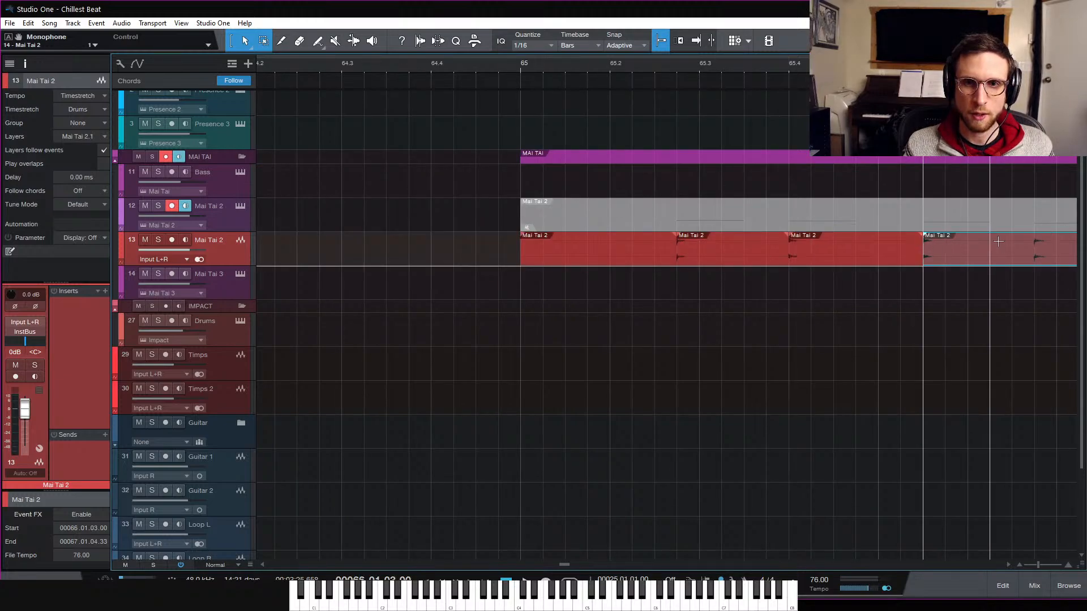
Step: Split the remaining Mai Tai 2 audio at the last two hits, at 66.02.04 and 66.04.02
{"action": "left_click", "coordinate": [1033, 245]}
{"action": "key", "text": "alt+x"}
{"action": "key", "text": "w"}
{"action": "key", "text": "w"}
{"action": "key", "text": "w"}
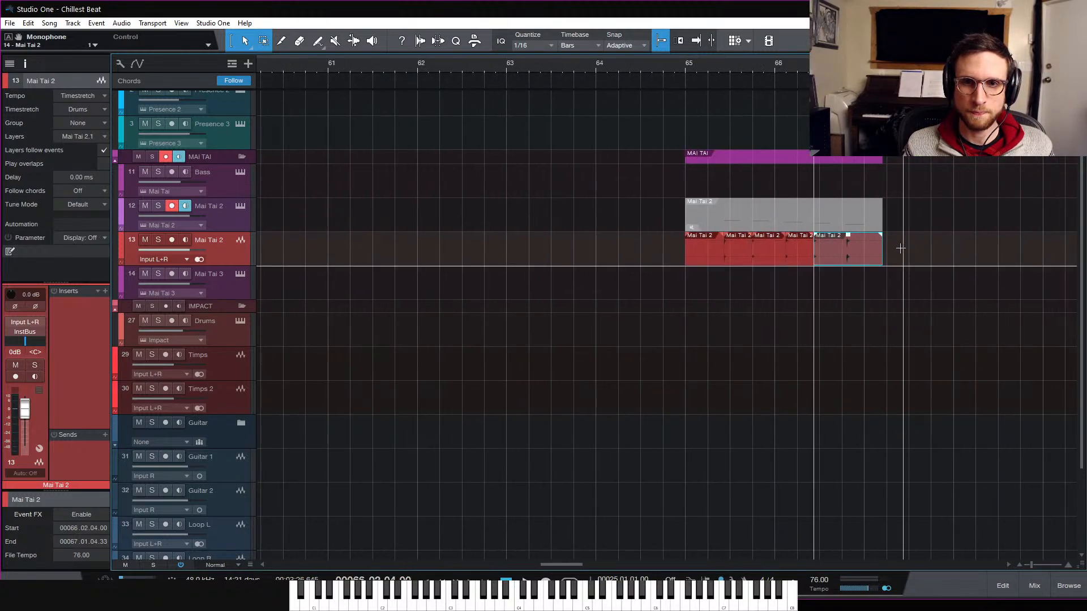
{"action": "left_click", "coordinate": [847, 242]}
{"action": "key", "text": "alt+x"}
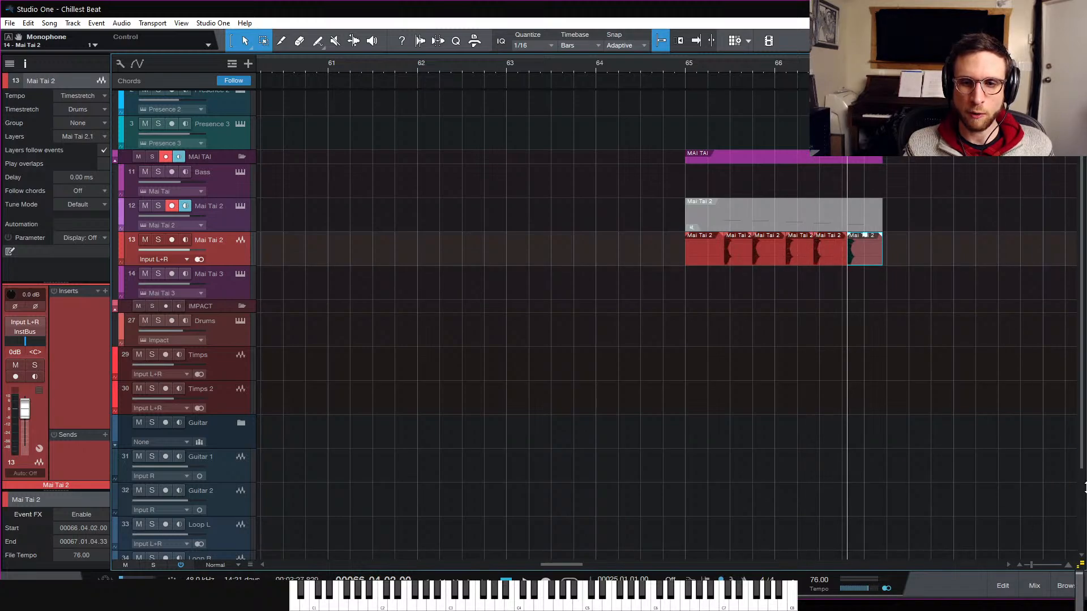
Step: Trim the ends of the second, fourth and last hit slices on the Mai Tai 2 audio track to match the other slices' lengths
{"action": "left_click", "coordinate": [956, 468]}
{"action": "key", "text": "e"}
{"action": "key", "text": "e"}
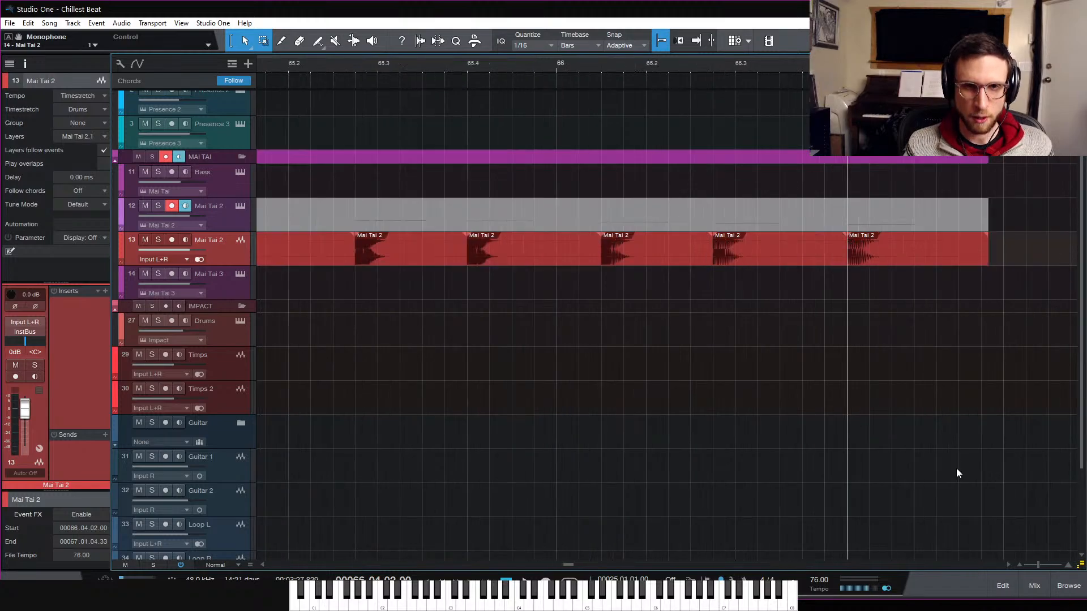
{"action": "left_click", "coordinate": [419, 255]}
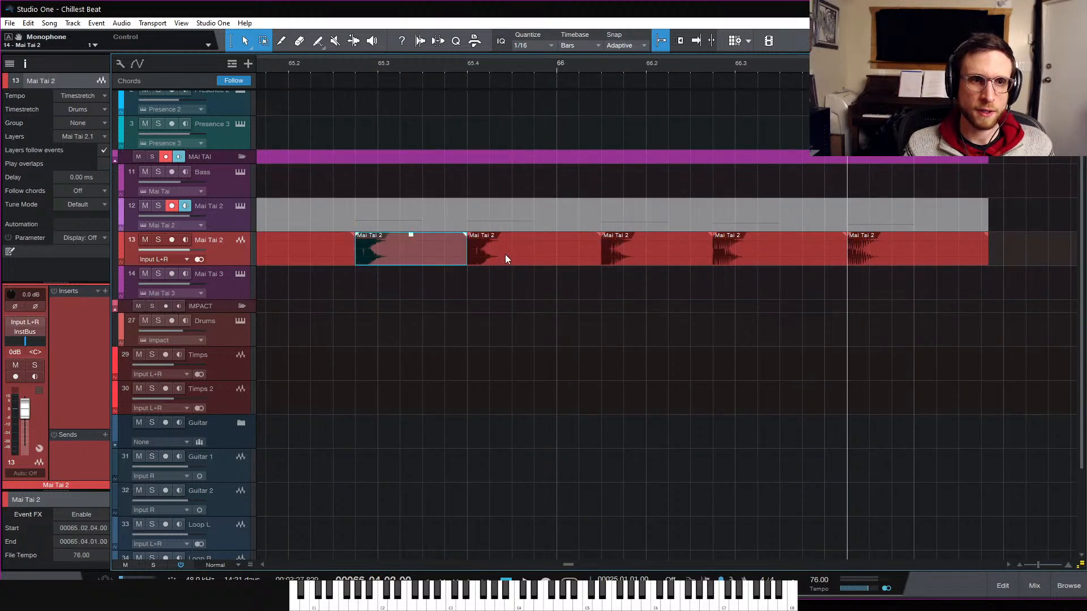
{"action": "left_click", "coordinate": [566, 254]}
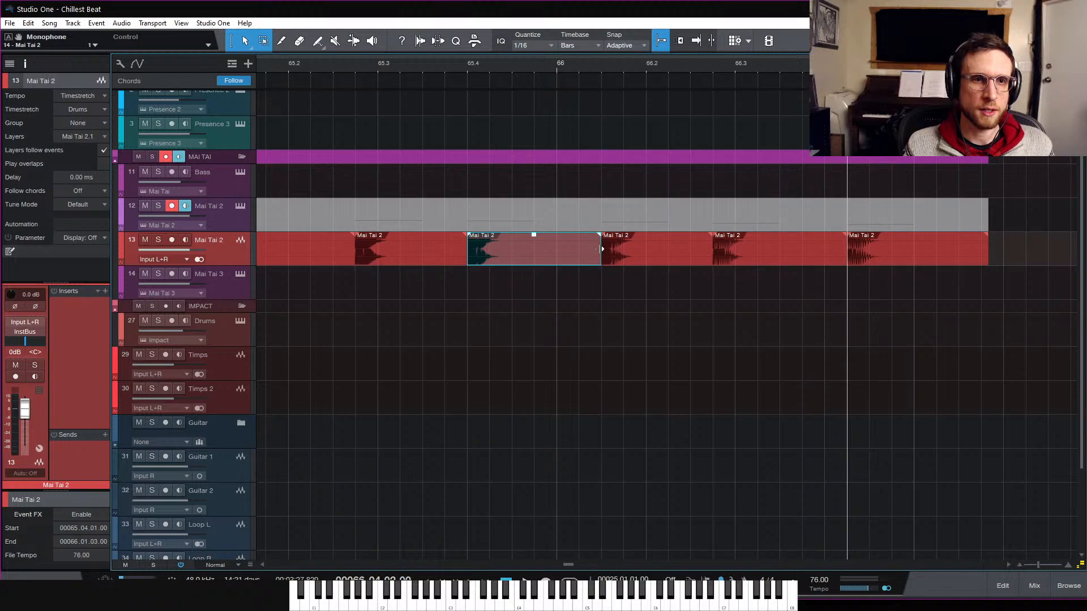
{"action": "left_click_drag", "start_coordinate": [602, 249], "coordinate": [578, 250]}
{"action": "left_click", "coordinate": [821, 258]}
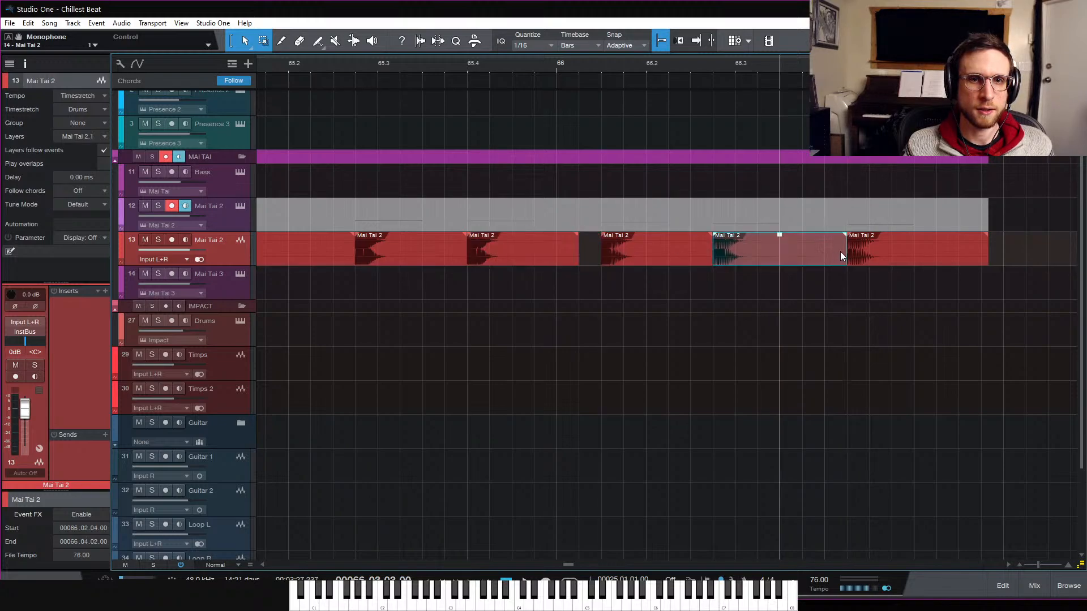
{"action": "left_click_drag", "start_coordinate": [841, 256], "coordinate": [824, 255]}
{"action": "left_click", "coordinate": [935, 258]}
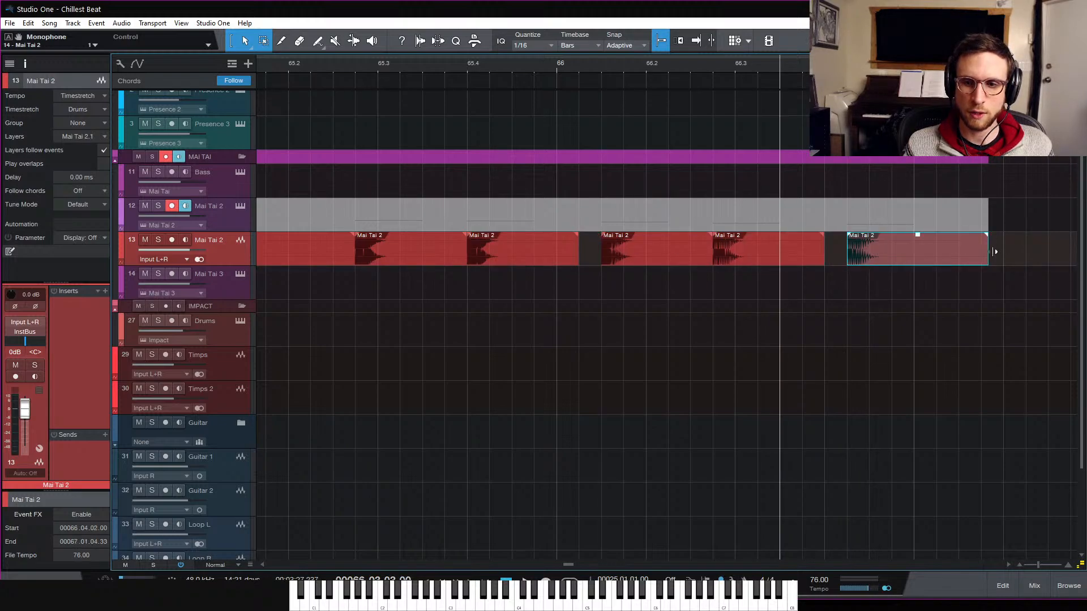
{"action": "left_click_drag", "start_coordinate": [995, 252], "coordinate": [980, 255]}
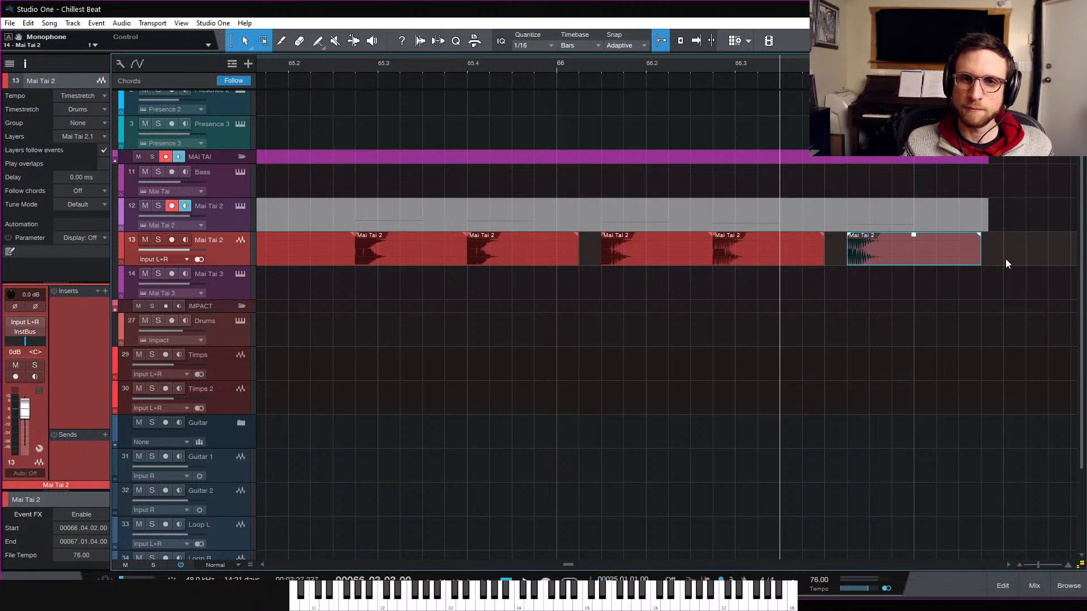
Step: Shorten all five hit slices together so the second ends at 65.04.03, and give them fade-outs
{"action": "left_click_drag", "start_coordinate": [1005, 259], "coordinate": [406, 263]}
{"action": "left_click_drag", "start_coordinate": [577, 261], "coordinate": [508, 262]}
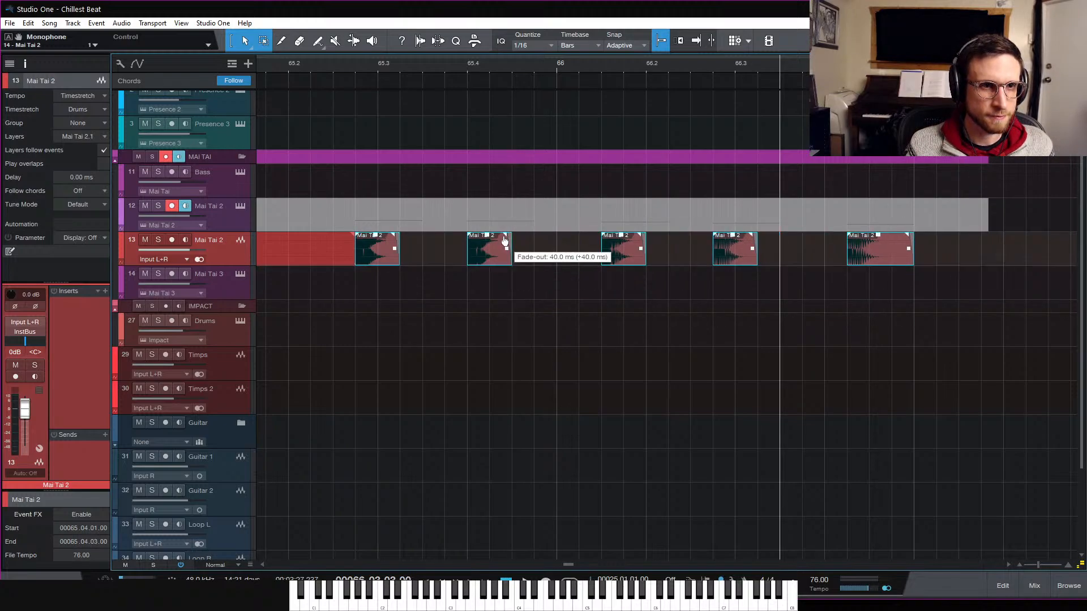
{"action": "left_click", "coordinate": [353, 63]}
{"action": "key", "text": "space"}
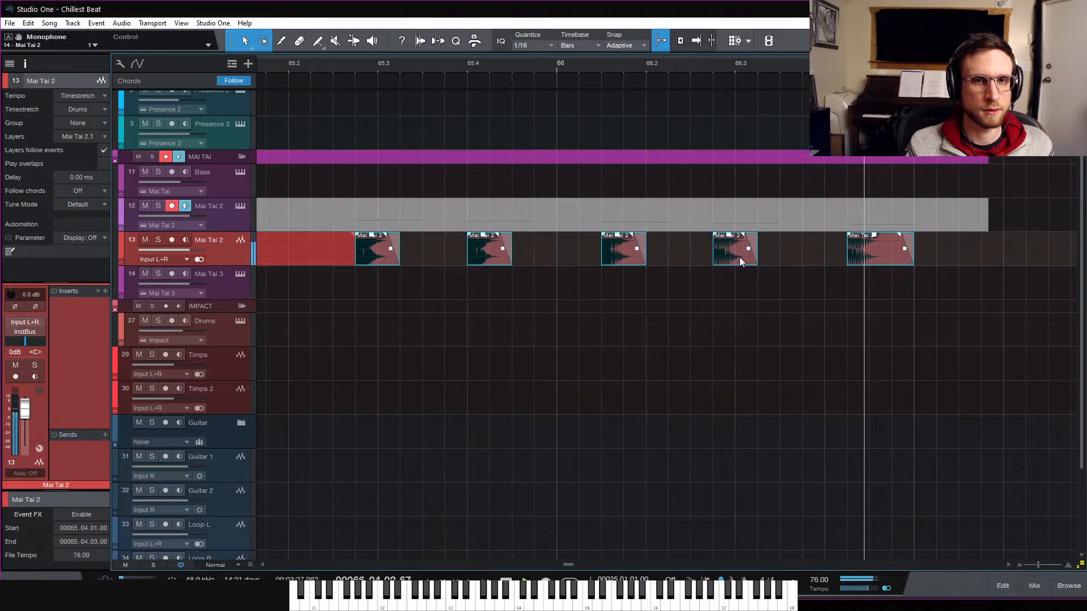
{"action": "key", "text": "space"}
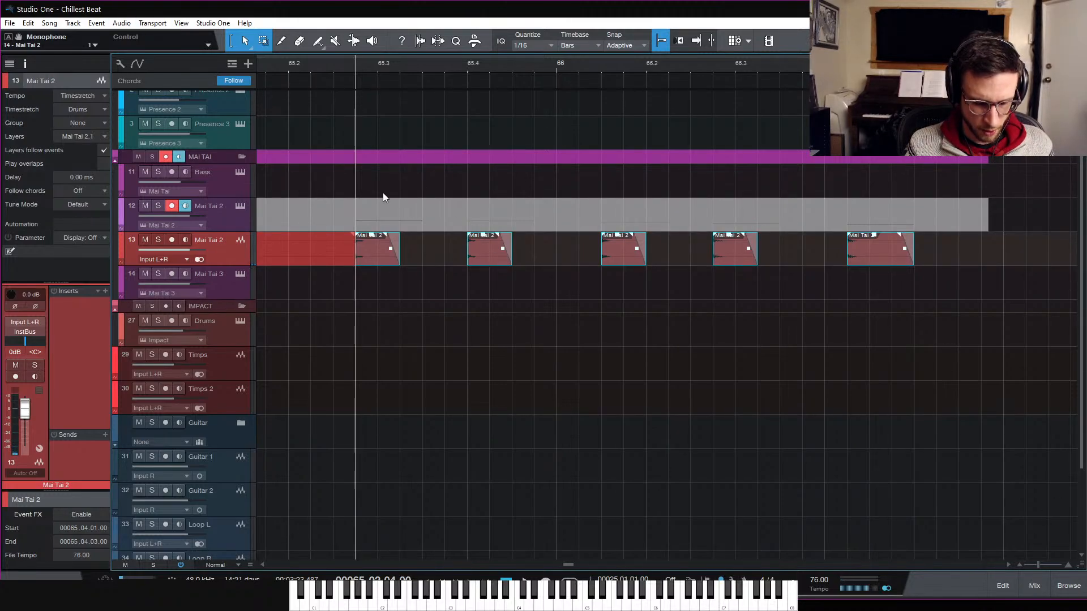
Step: Normalize the audio of the five selected hit slices and play them back
{"action": "left_click", "coordinate": [121, 24]}
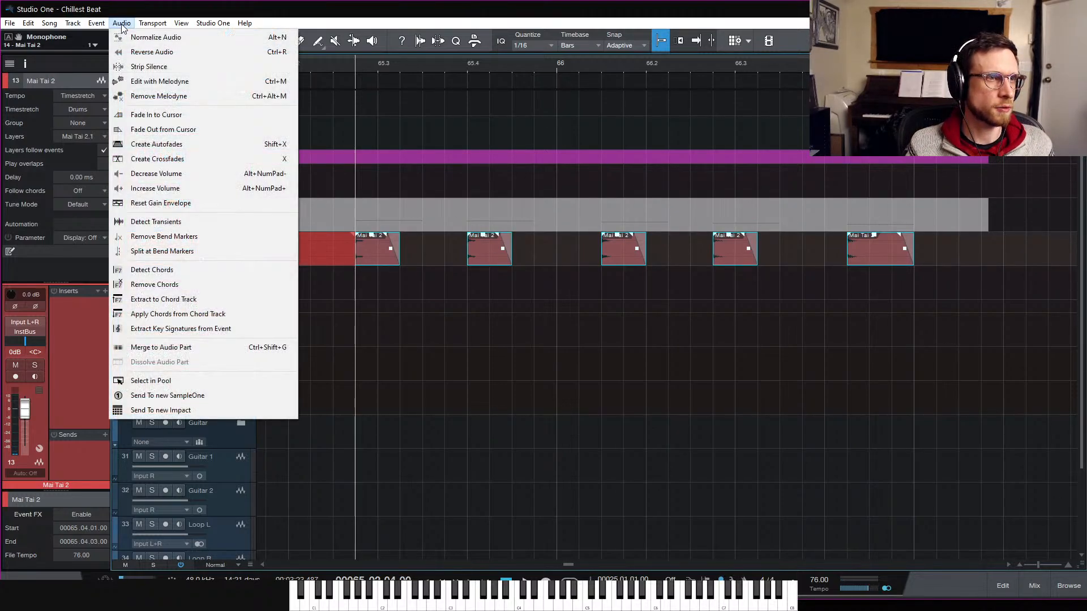
{"action": "left_click", "coordinate": [179, 38]}
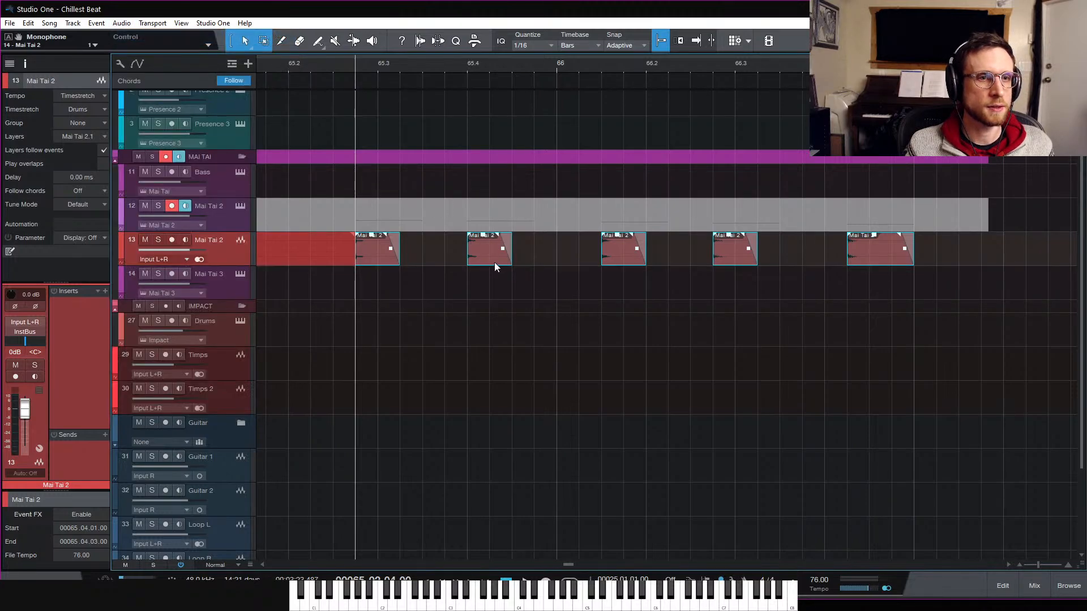
{"action": "key", "text": "space"}
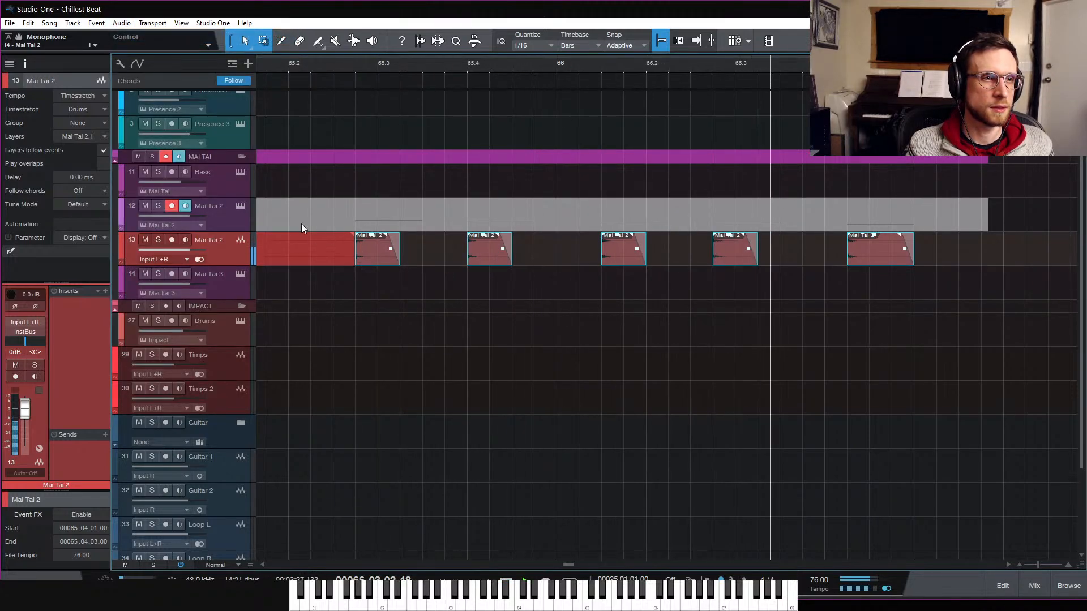
{"action": "key", "text": "space"}
Step: Open the Drums track's Impact XT, show the empty pad bank starting at E 2, and move its window clear of the audio slices
{"action": "left_click", "coordinate": [241, 321]}
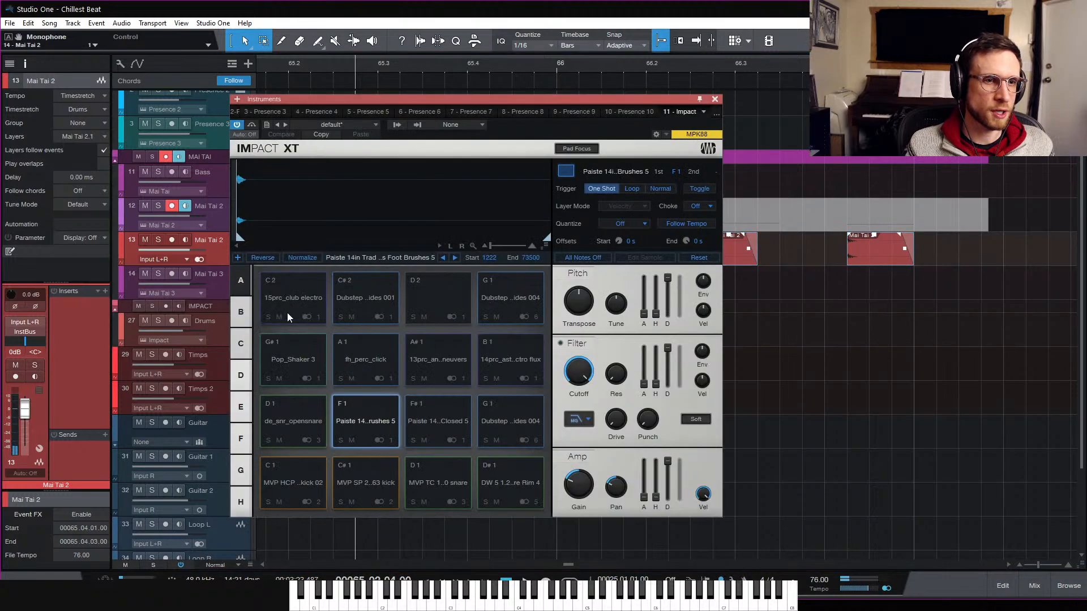
{"action": "left_click", "coordinate": [244, 314]}
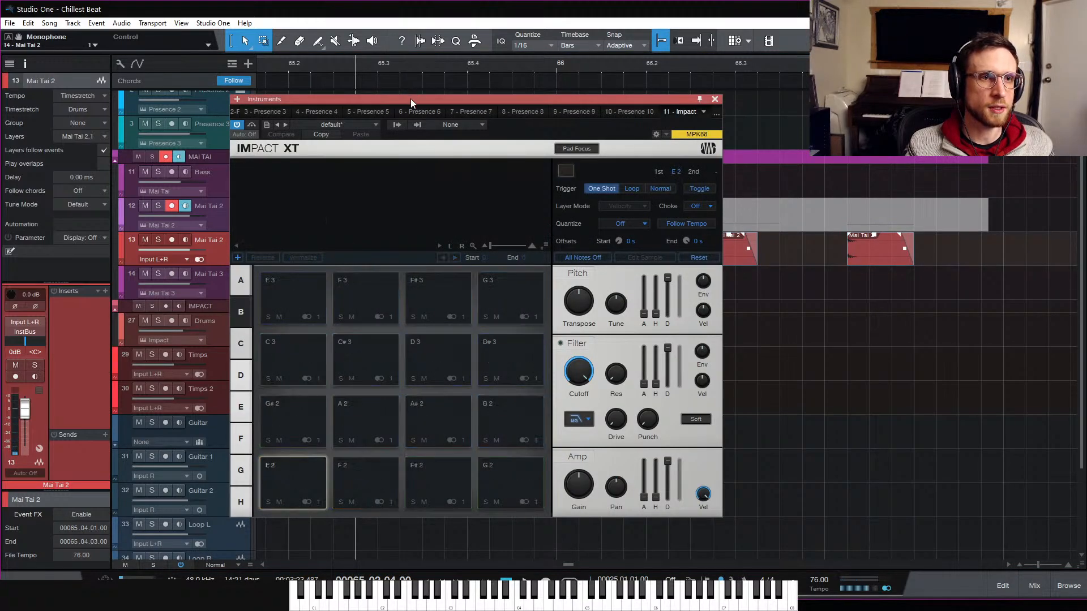
{"action": "left_click_drag", "start_coordinate": [410, 98], "coordinate": [641, 294]}
Step: Load the five hit slices onto Impact XT pads E 2 to G# 2, with the first slice on G# 2, and close the instrument
{"action": "left_click", "coordinate": [379, 262]}
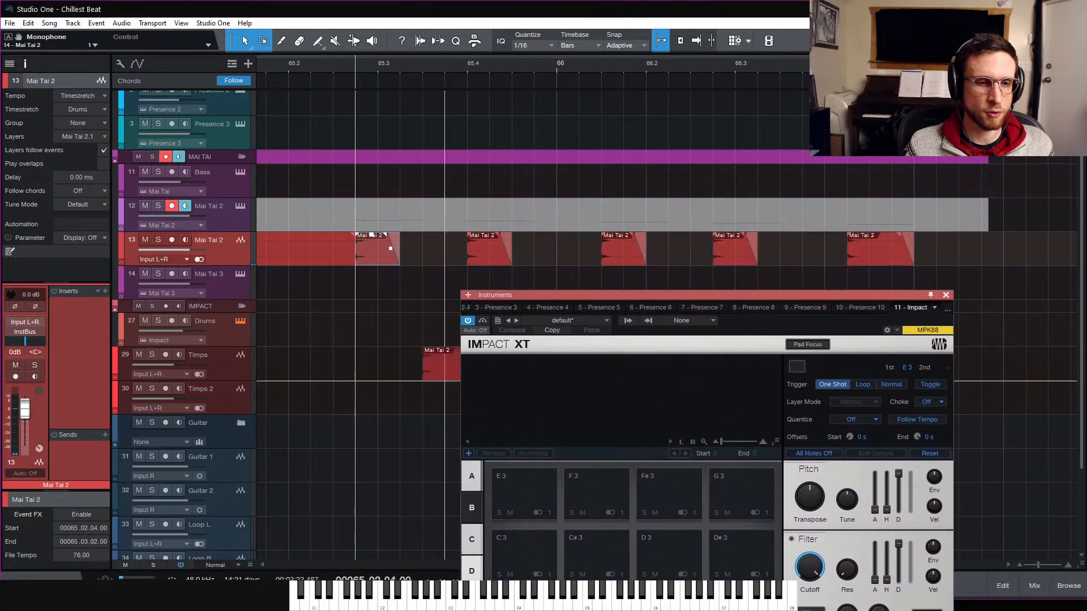
{"action": "left_click_drag", "start_coordinate": [380, 249], "coordinate": [479, 372]}
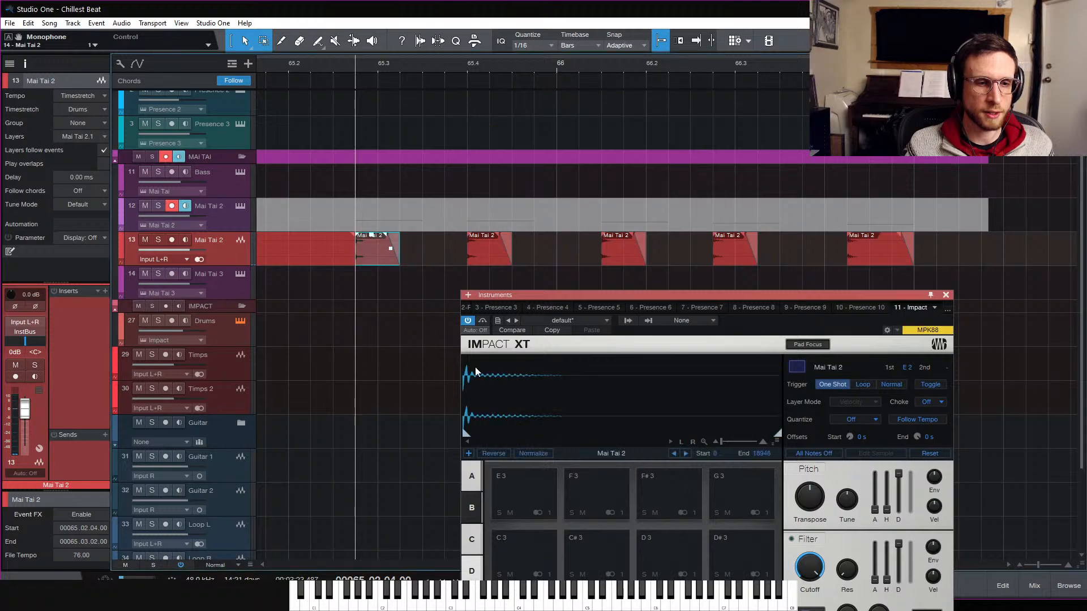
{"action": "left_click", "coordinate": [492, 256]}
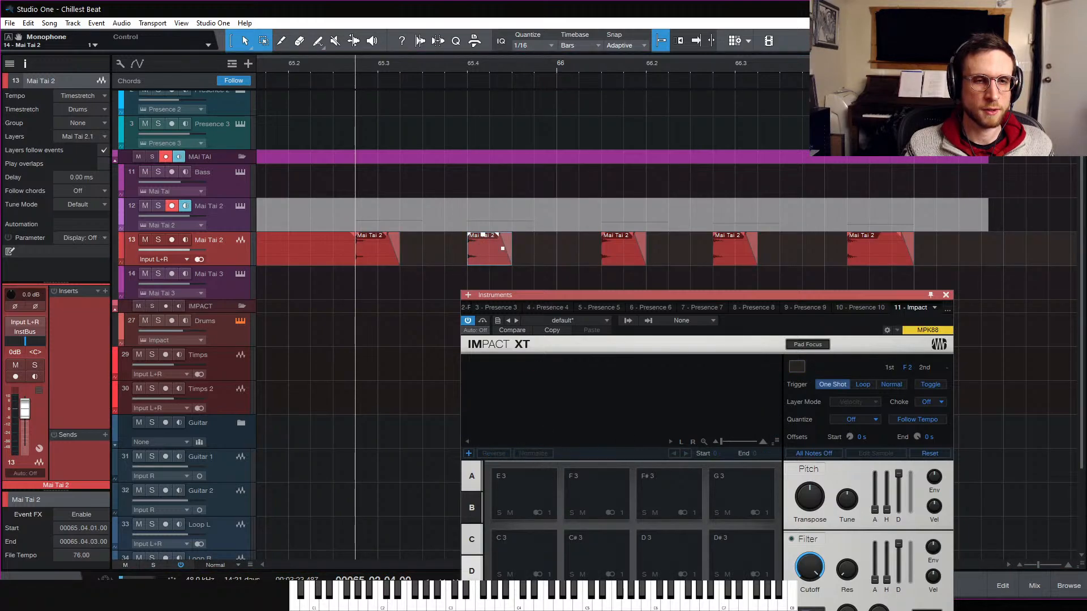
{"action": "left_click_drag", "start_coordinate": [492, 257], "coordinate": [600, 376]}
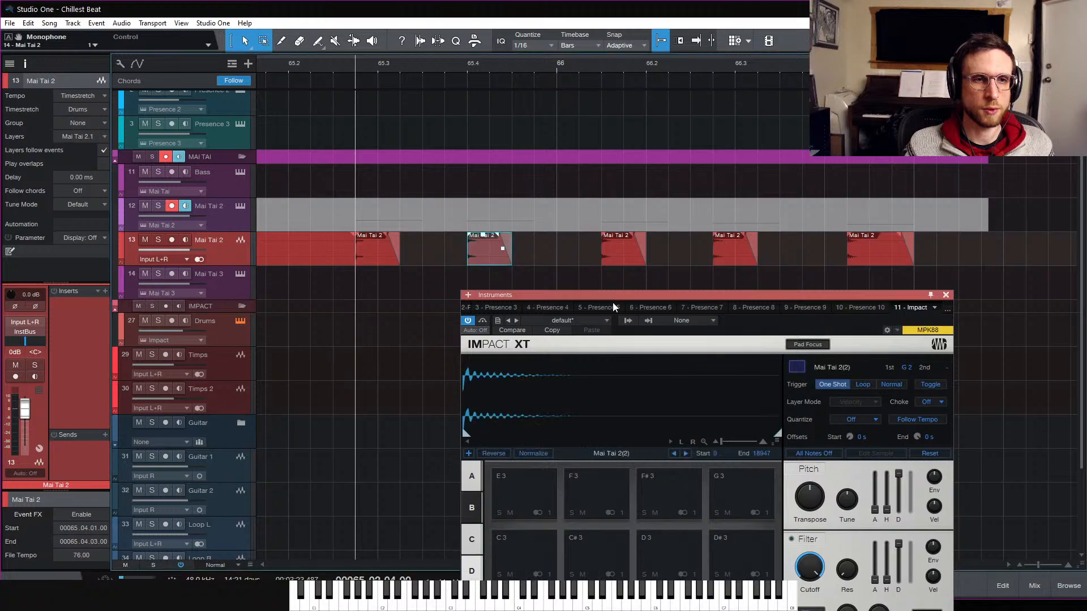
{"action": "left_click_drag", "start_coordinate": [621, 255], "coordinate": [671, 375]}
{"action": "left_click", "coordinate": [727, 257]}
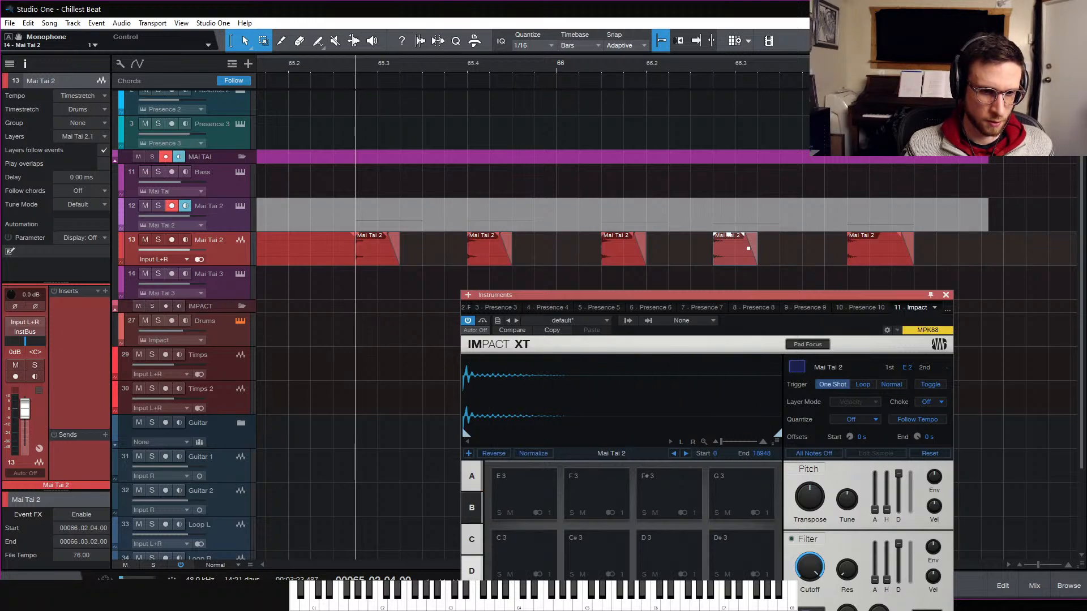
{"action": "left_click", "coordinate": [874, 252]}
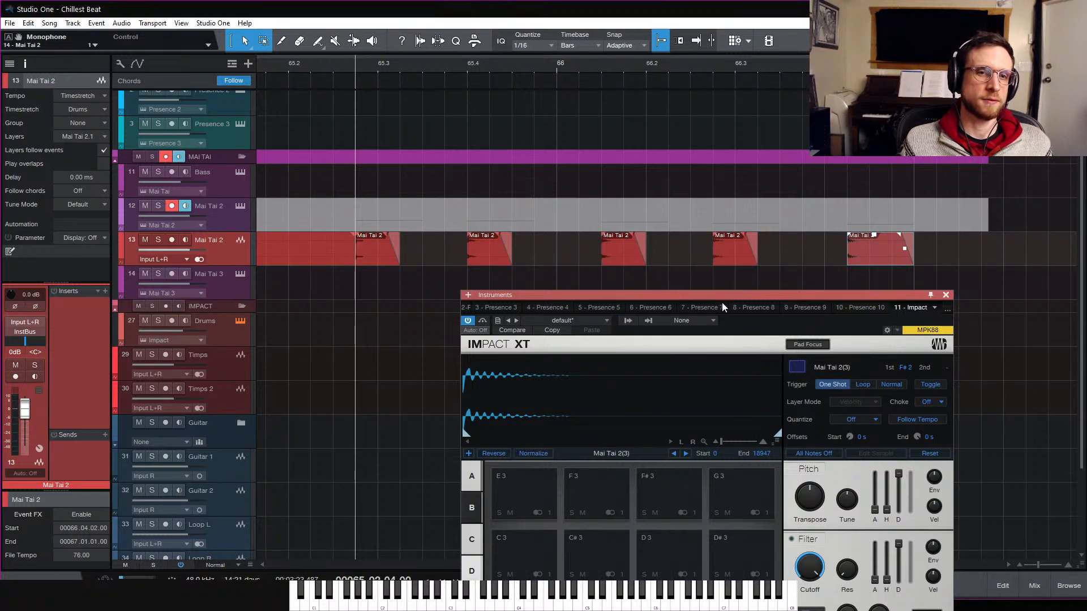
{"action": "left_click_drag", "start_coordinate": [729, 295], "coordinate": [661, 104]}
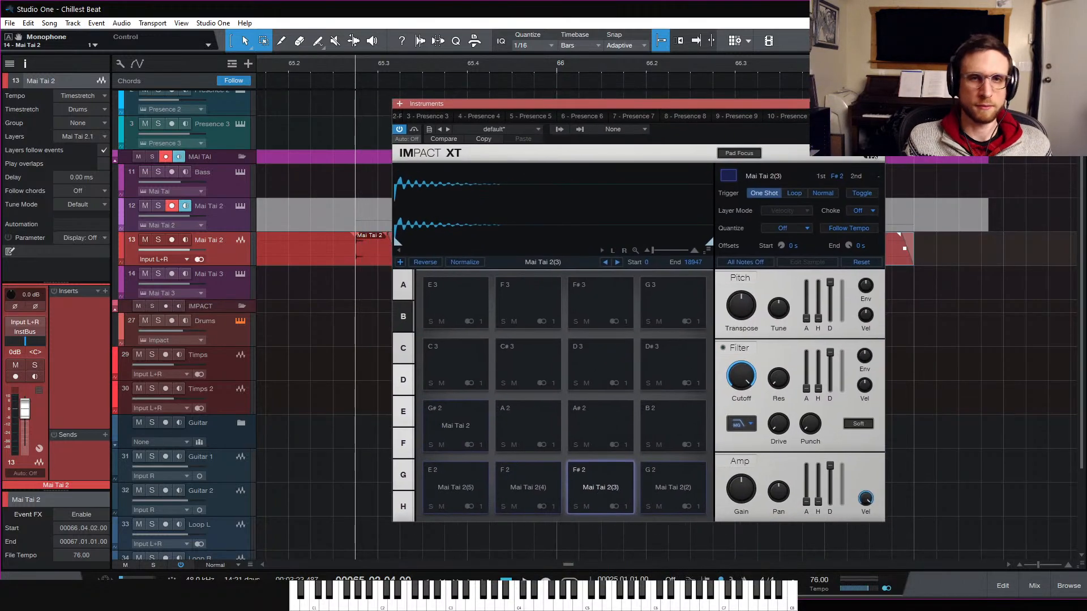
{"action": "left_click", "coordinate": [878, 104]}
Step: Delete the hit slices, the leftover Mai Tai 2 audio event and the muted Mai Tai 2 instrument part at bar 65
{"action": "left_click", "coordinate": [963, 264]}
{"action": "key", "text": "w"}
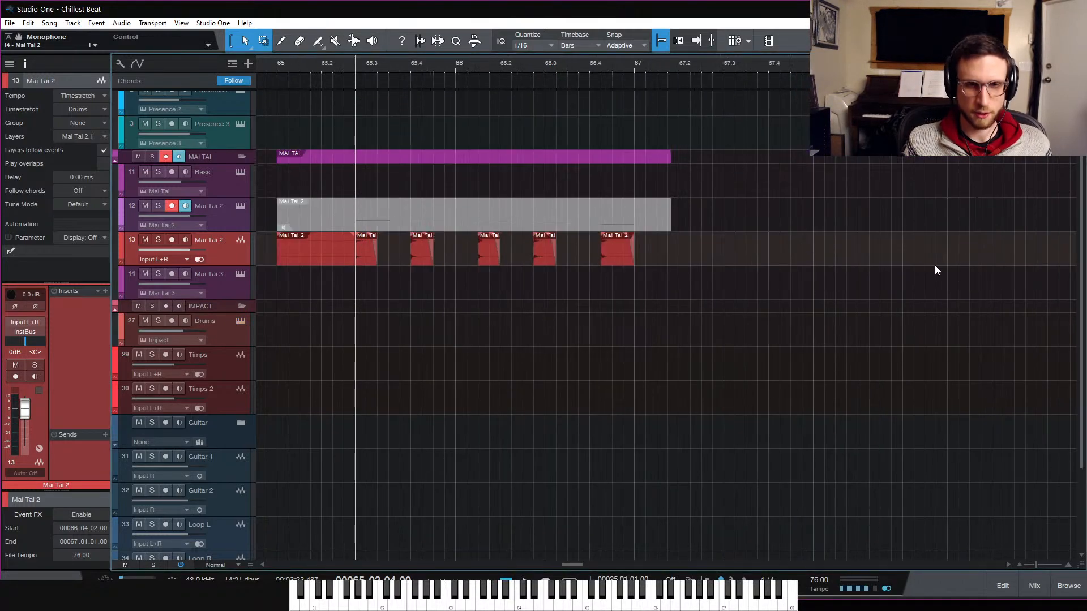
{"action": "left_click_drag", "start_coordinate": [657, 251], "coordinate": [362, 257]}
{"action": "key", "text": "Delete"}
{"action": "left_click", "coordinate": [318, 255]}
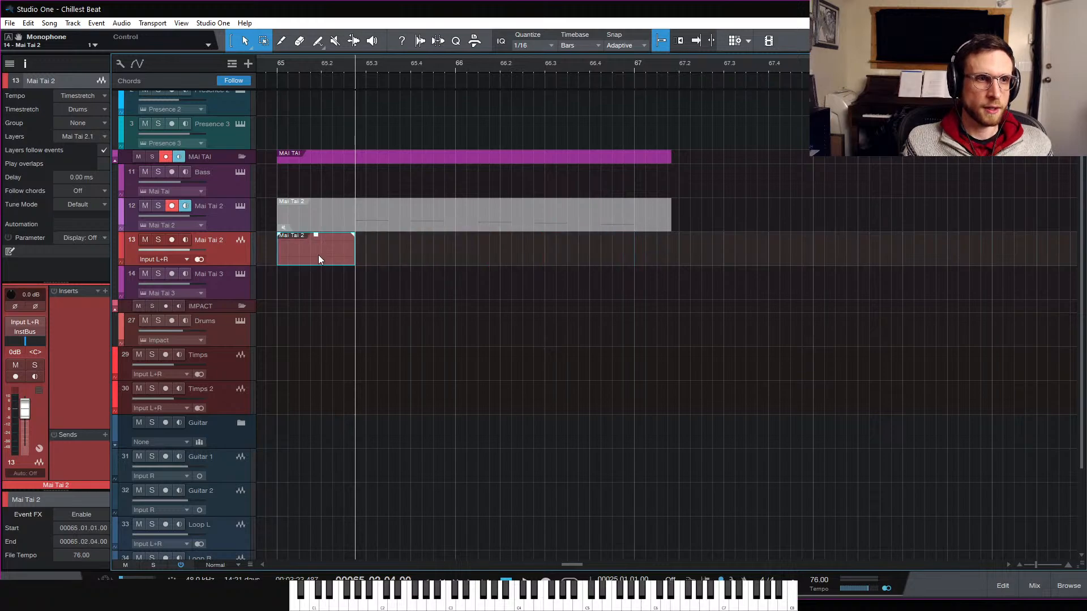
{"action": "key", "text": "Delete"}
{"action": "left_click", "coordinate": [345, 225]}
{"action": "key", "text": "Delete"}
{"action": "key", "text": "w"}
{"action": "key", "text": "w"}
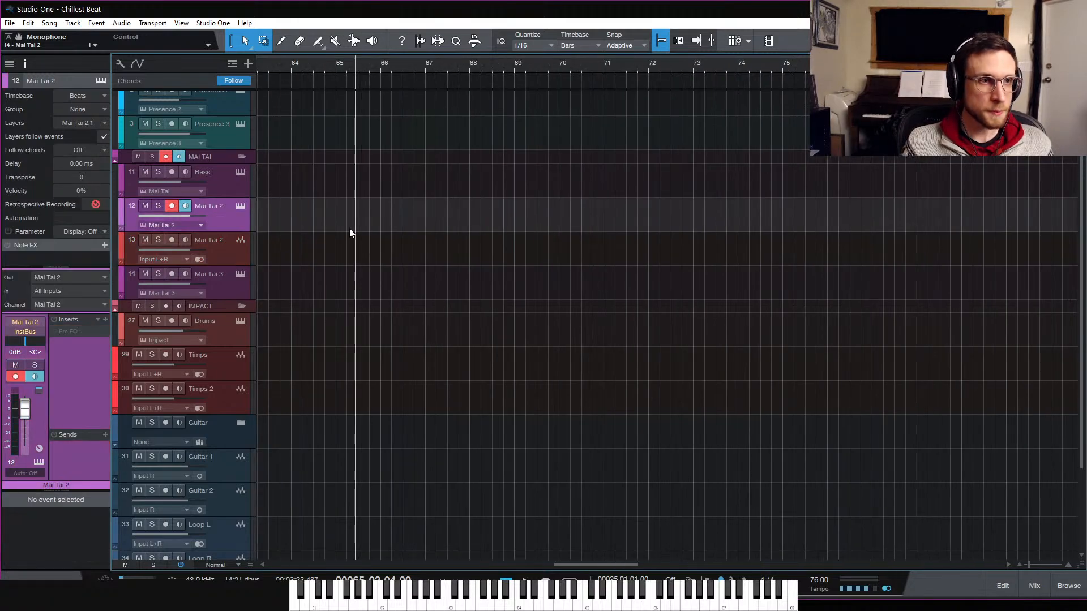
{"action": "key", "text": "w"}
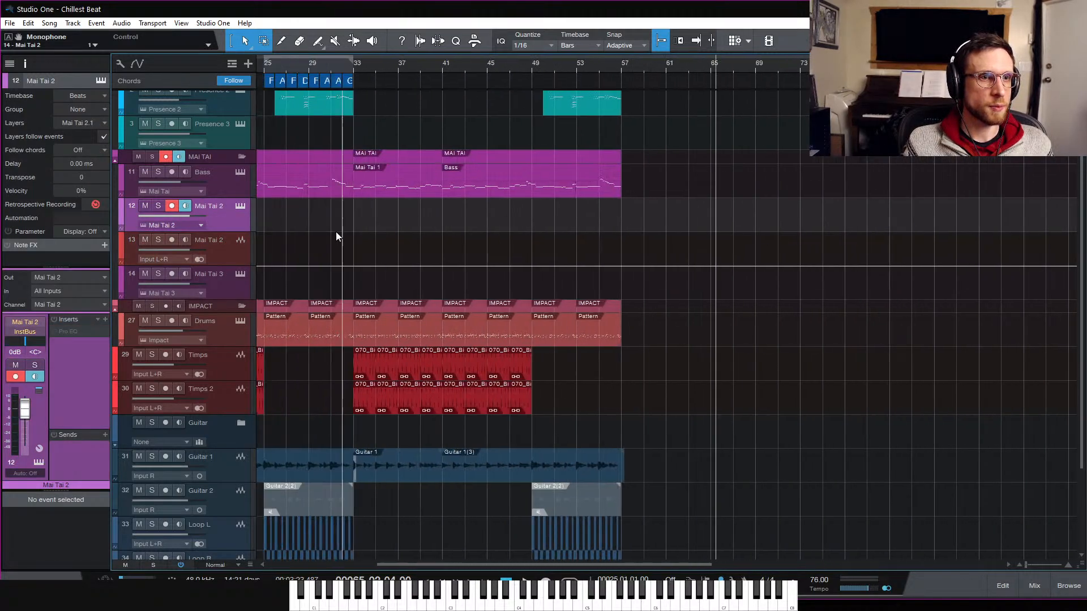
Step: Reopen the Drums track's Impact XT and pan the Mai Tai 2 sample on pad G# 2 off centre
{"action": "left_click", "coordinate": [241, 207]}
{"action": "left_click", "coordinate": [849, 63]}
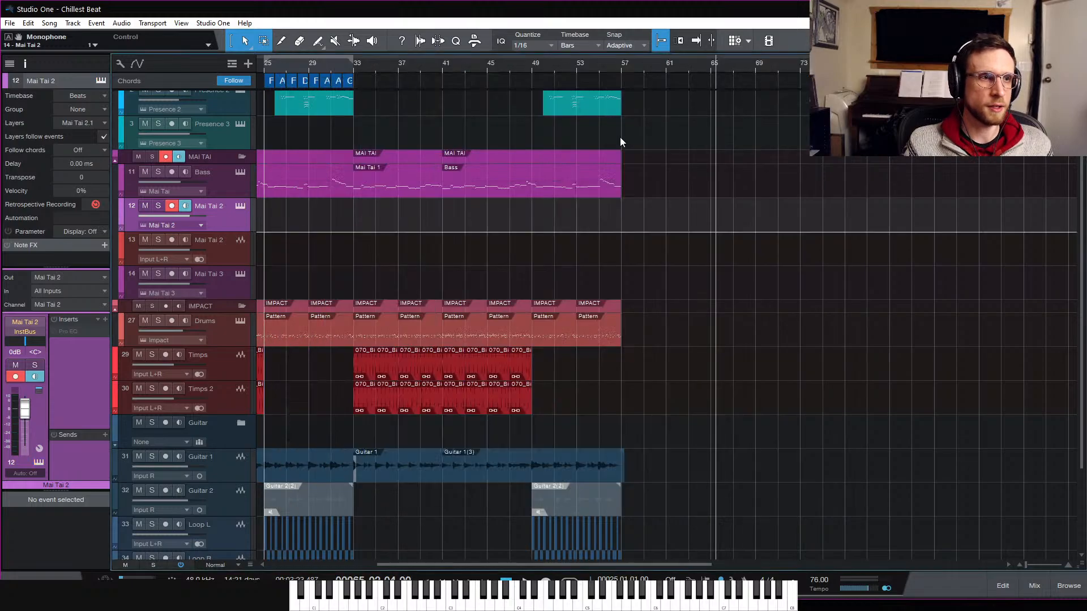
{"action": "left_click", "coordinate": [241, 321]}
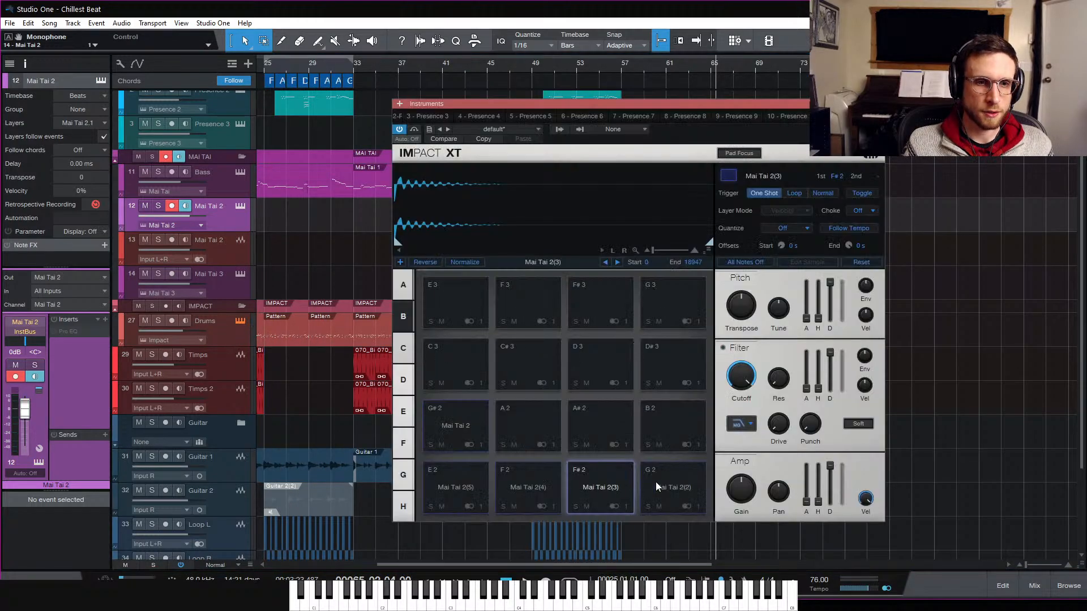
{"action": "left_click", "coordinate": [451, 419]}
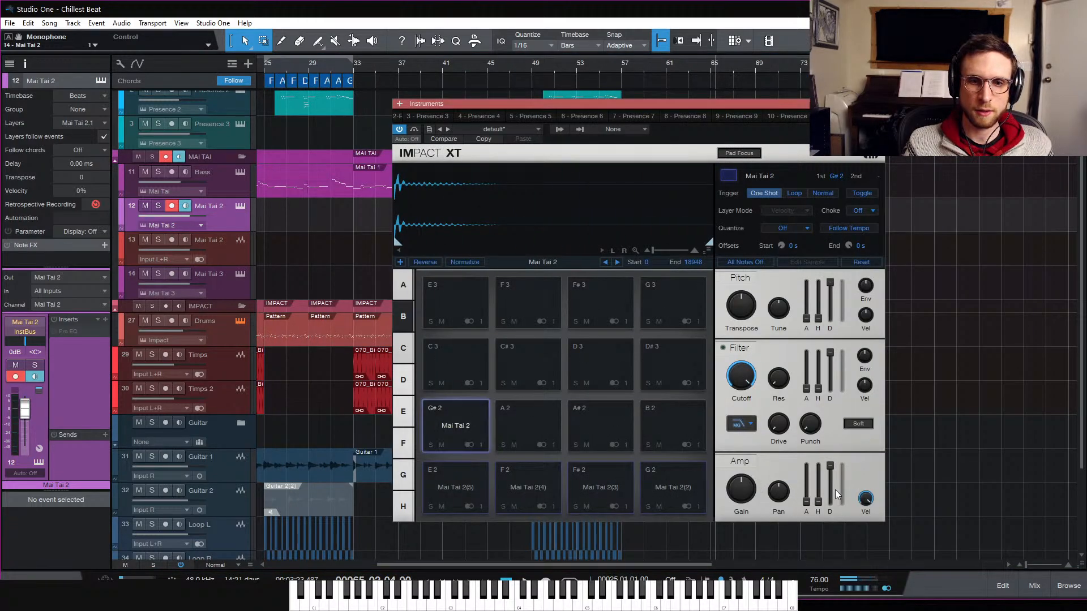
{"action": "left_click_drag", "start_coordinate": [780, 496], "coordinate": [786, 455]}
Step: Audition the Mai Tai 2 samples on pads G 2, F# 2, F 2, E 2 and G# 2
{"action": "left_click", "coordinate": [654, 486]}
{"action": "left_click", "coordinate": [615, 479]}
{"action": "left_click", "coordinate": [533, 489]}
{"action": "left_click", "coordinate": [450, 481]}
{"action": "left_click", "coordinate": [452, 434]}
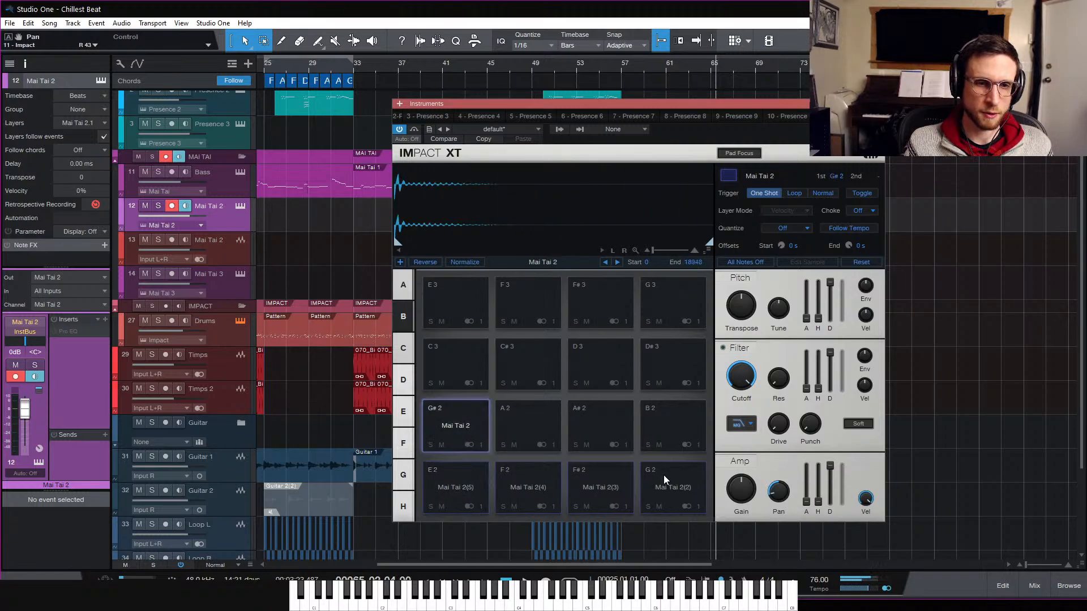
Step: Audition the samples in descending order from pad G 2 to pad E 2 and close the instrument
{"action": "left_click", "coordinate": [665, 481]}
{"action": "left_click", "coordinate": [590, 487]}
{"action": "left_click", "coordinate": [523, 485]}
{"action": "left_click", "coordinate": [469, 481]}
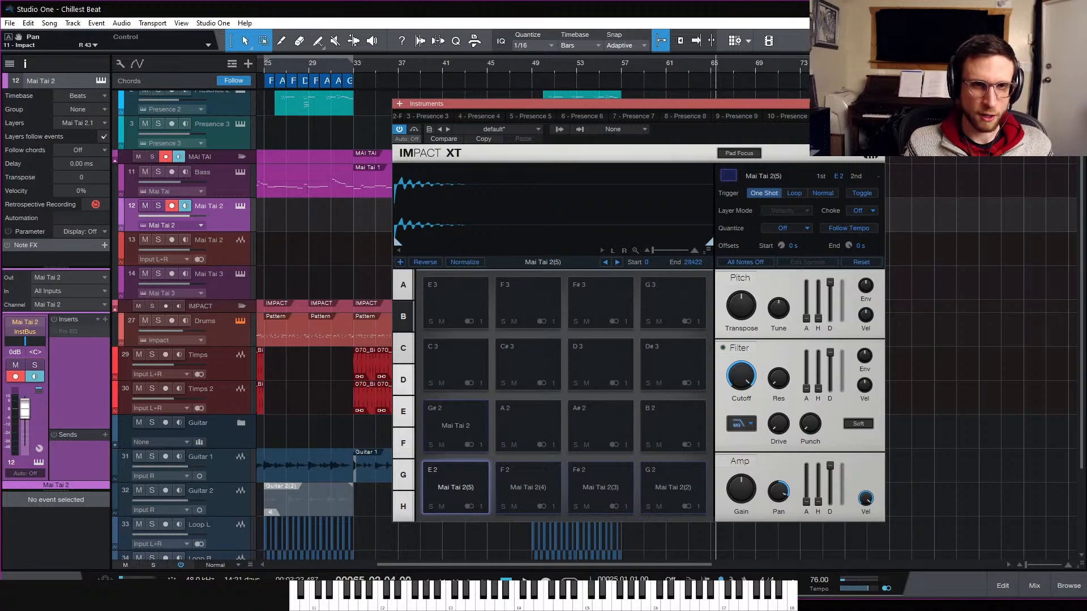
{"action": "left_click", "coordinate": [873, 156]}
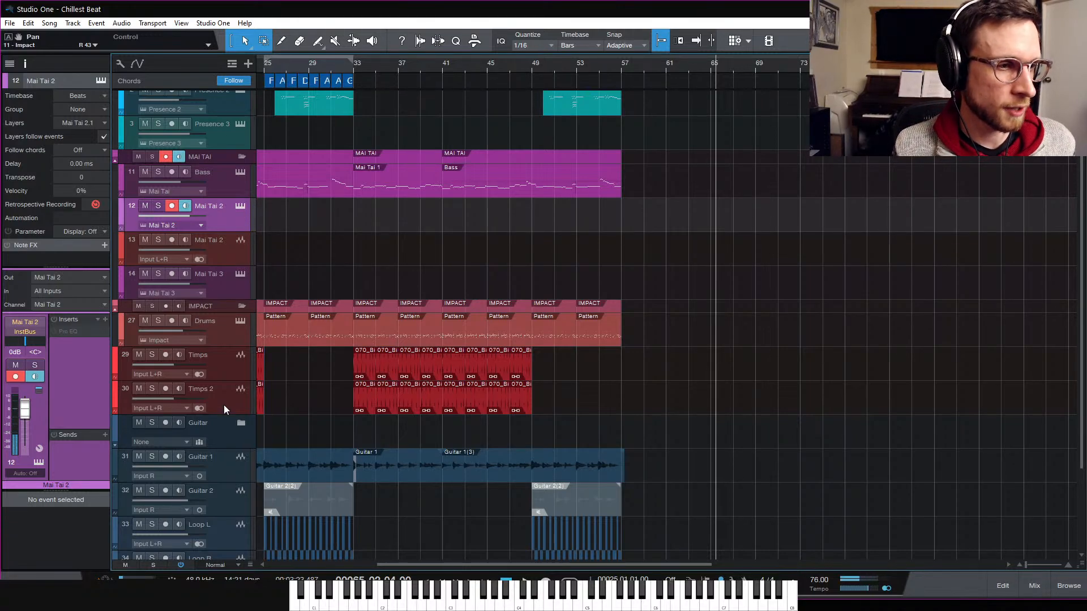
Step: Make the Drums track the recording target and set the playback position to bar 31
{"action": "left_click", "coordinate": [228, 328]}
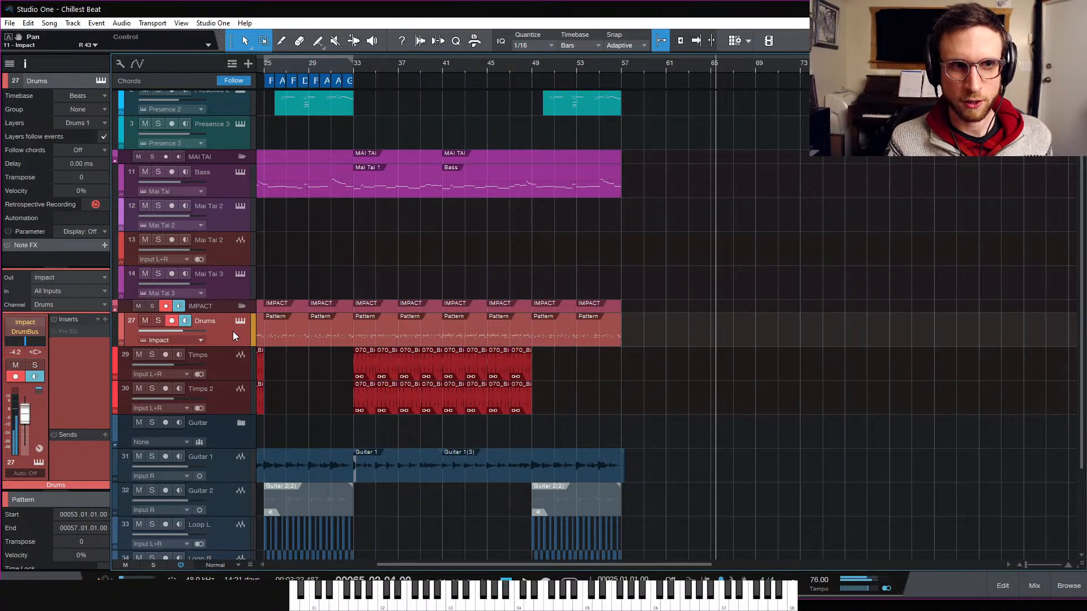
{"action": "left_click", "coordinate": [531, 65]}
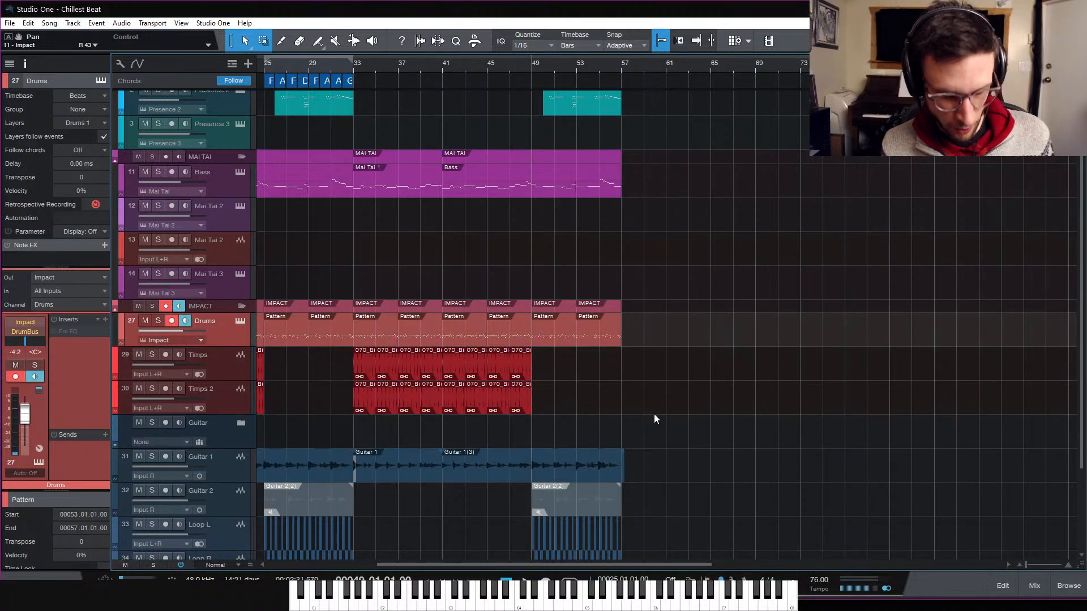
{"action": "scroll", "coordinate": [670, 412], "scroll_direction": "down", "scroll_amount": 4}
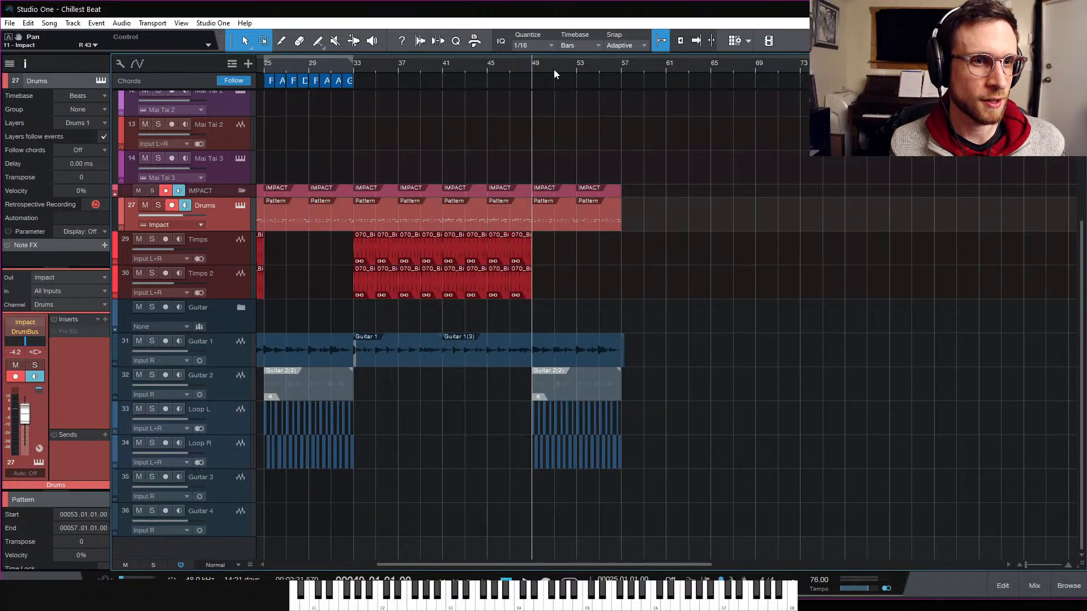
{"action": "scroll", "coordinate": [583, 96], "scroll_direction": "left", "scroll_amount": 6}
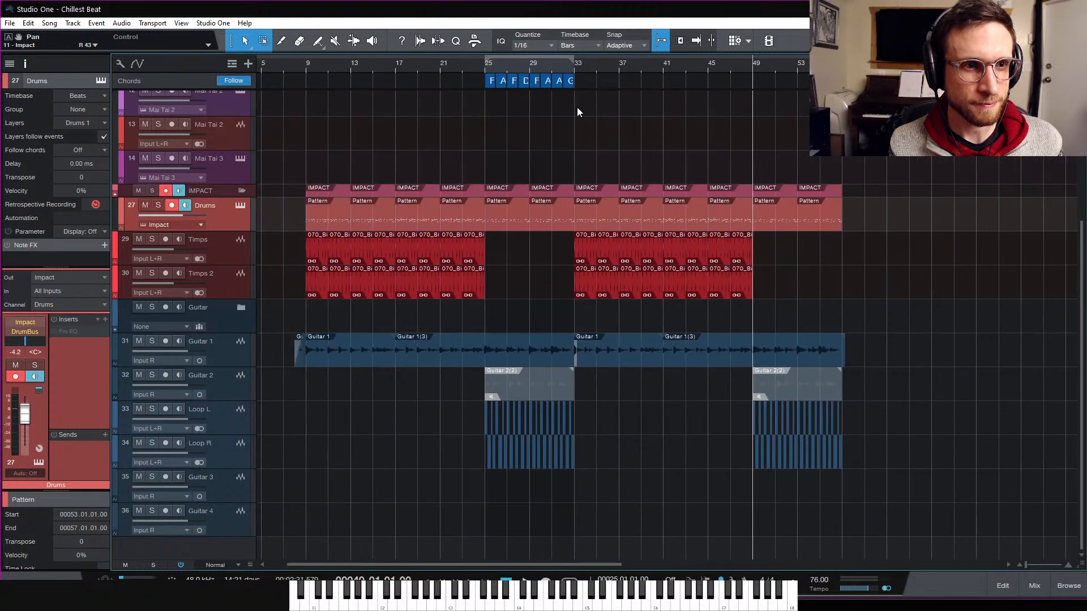
{"action": "left_click", "coordinate": [550, 68]}
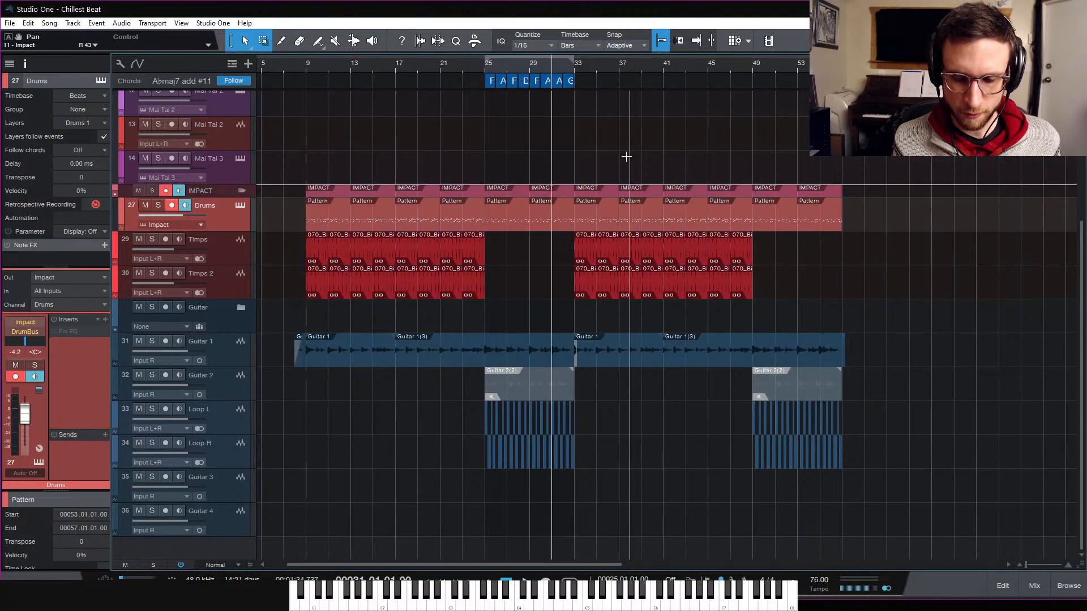
Step: Play the song from bar 31 to hear the transition into bar 33
{"action": "left_click", "coordinate": [568, 362]}
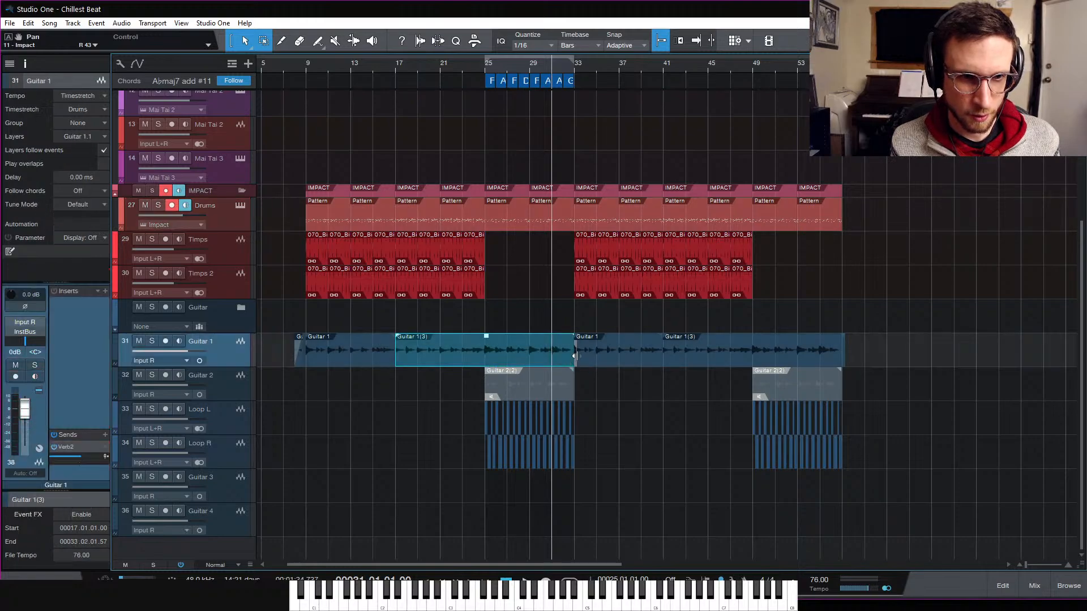
{"action": "left_click", "coordinate": [578, 357]}
{"action": "key", "text": "e"}
{"action": "key", "text": "e"}
{"action": "key", "text": "e"}
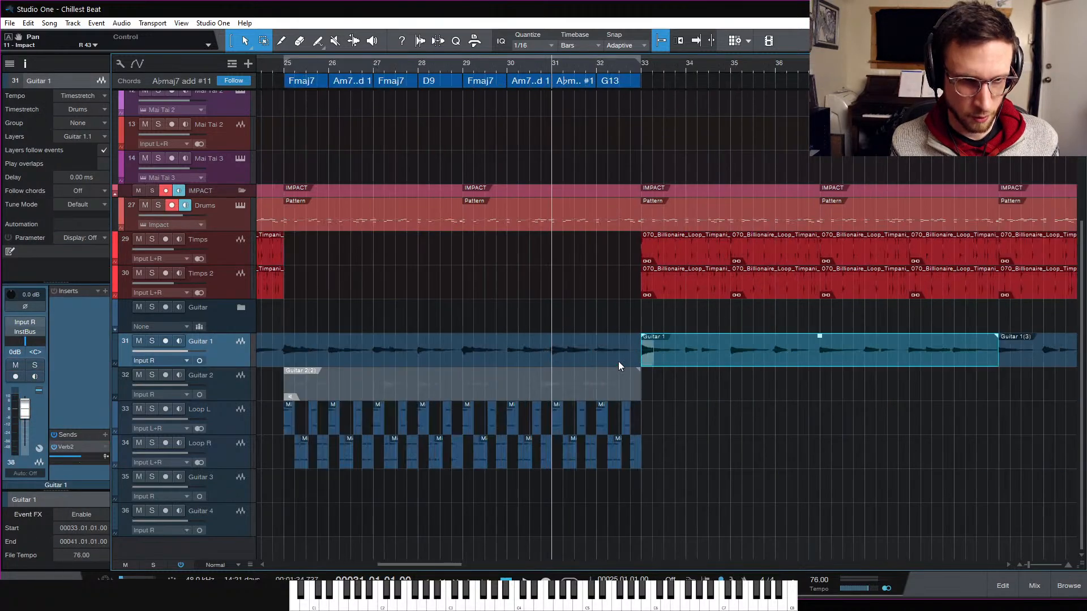
{"action": "left_click", "coordinate": [726, 354]}
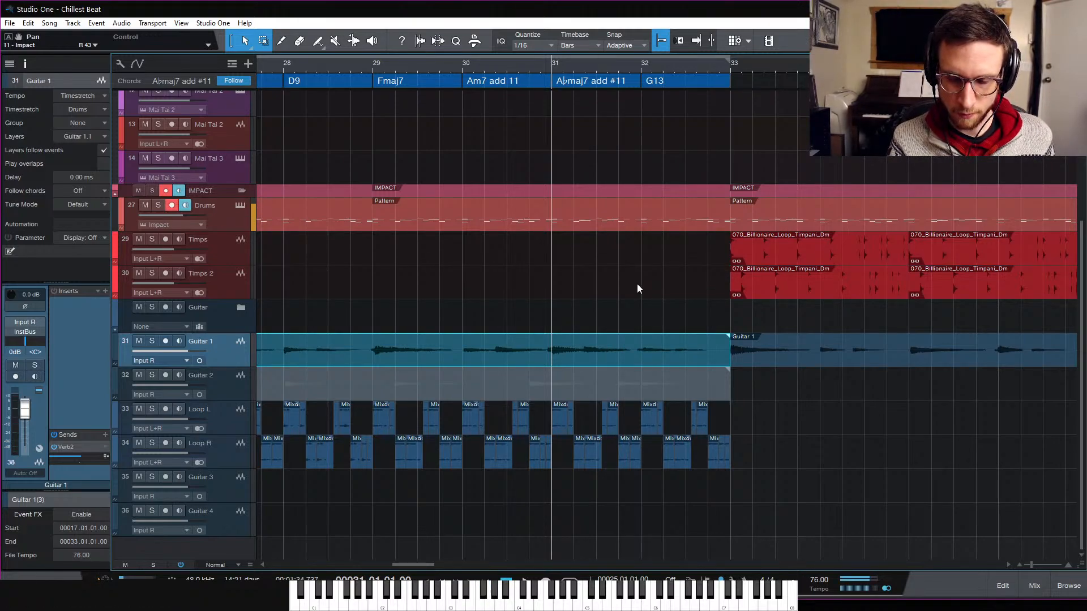
{"action": "key", "text": "space"}
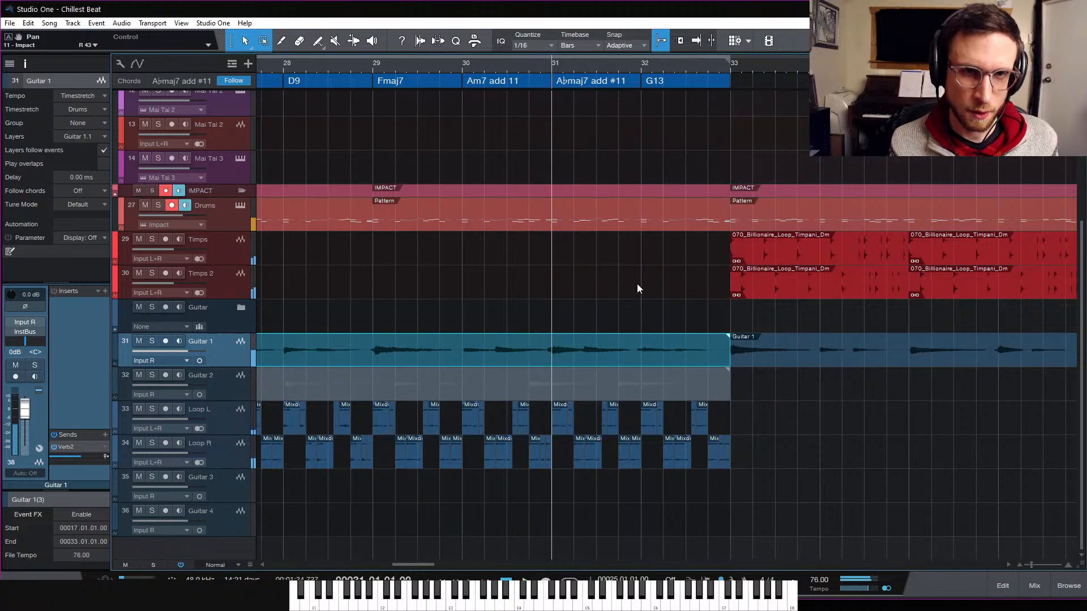
Step: Record a short run of Mai Tai 2 hits onto the Drums track, starting from beat 32.3
{"action": "left_click", "coordinate": [685, 66]}
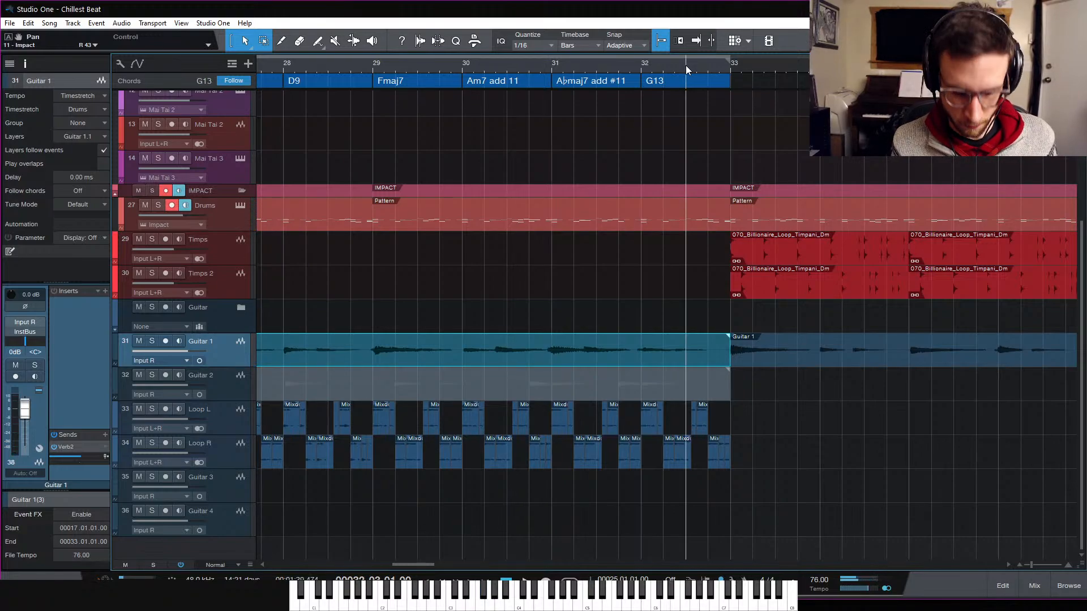
{"action": "key", "text": "KP_Multiply"}
{"action": "left_click", "coordinate": [685, 65]}
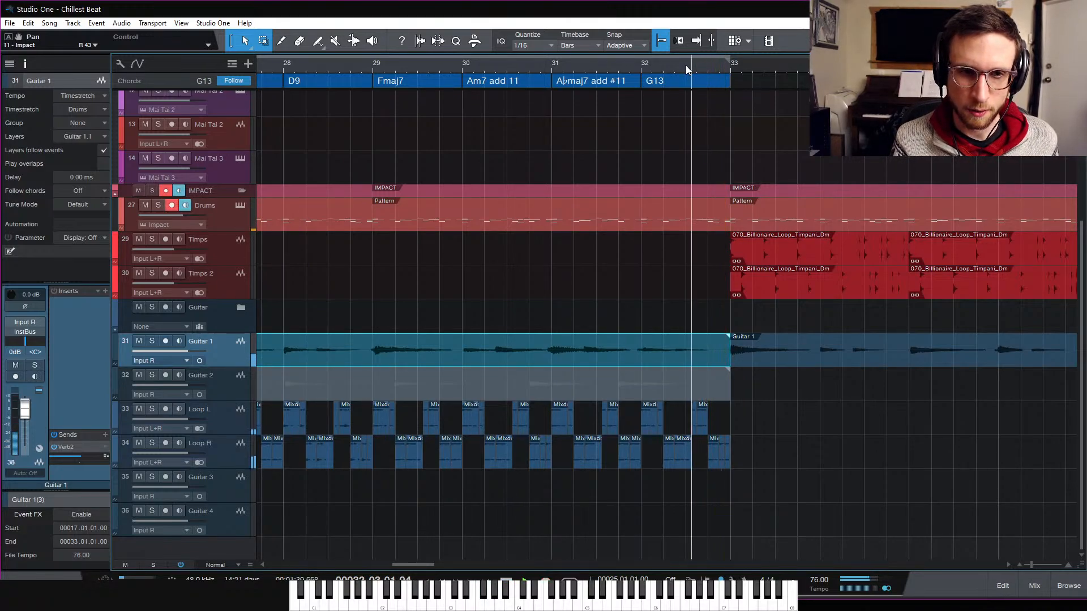
{"action": "left_click", "coordinate": [685, 66]}
{"action": "key", "text": "KP_Multiply"}
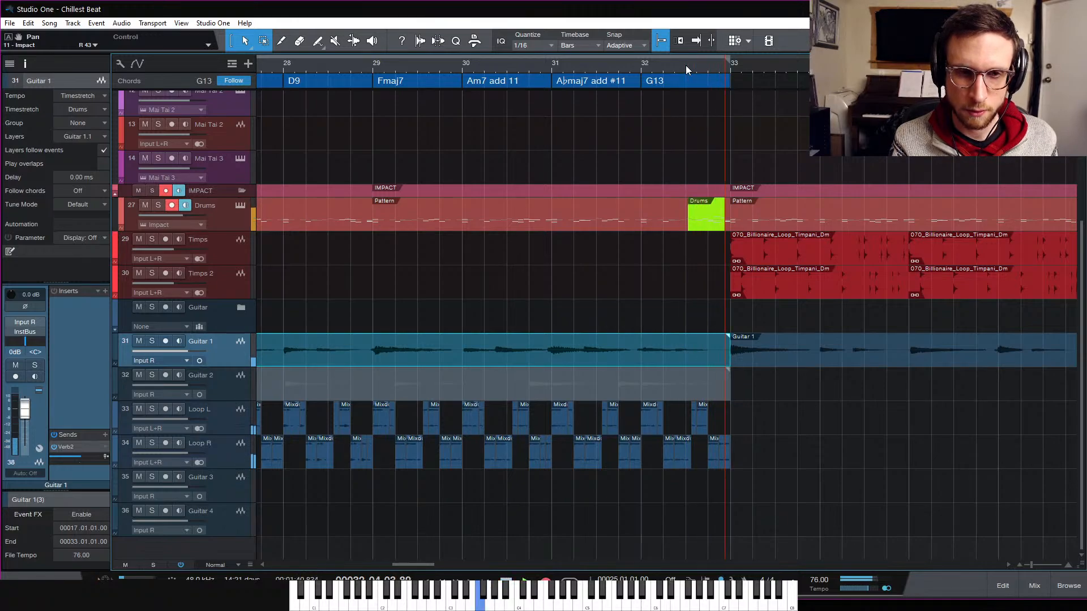
{"action": "key", "text": "space"}
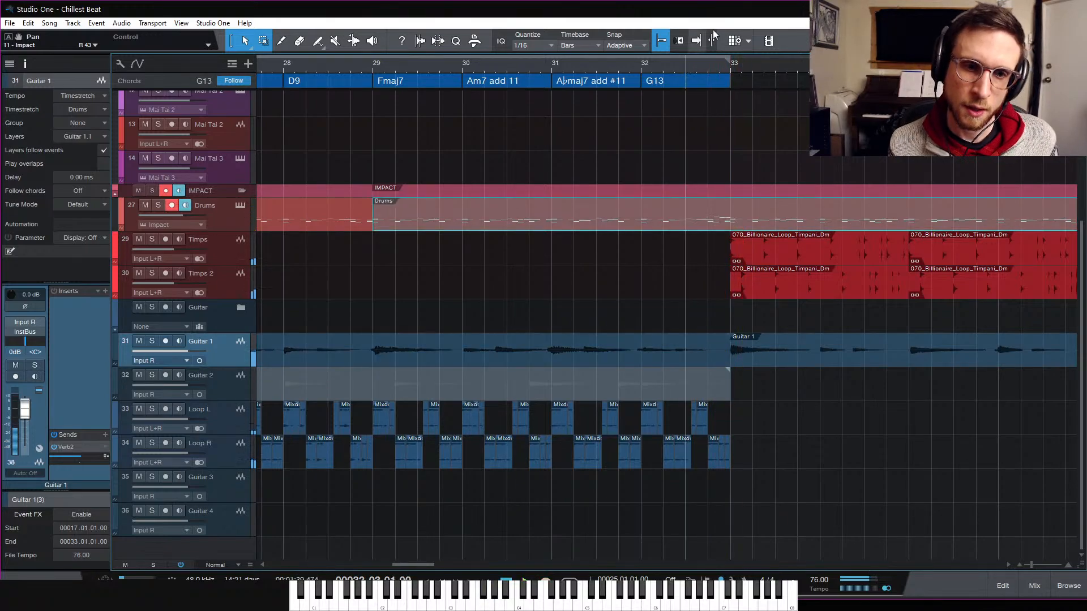
Step: Split the Drums part at bar 33 and delete the kick and snare notes beneath the recorded hits at the end of bar 32
{"action": "left_click", "coordinate": [730, 211], "text": "alt"}
{"action": "double_click", "coordinate": [723, 219]}
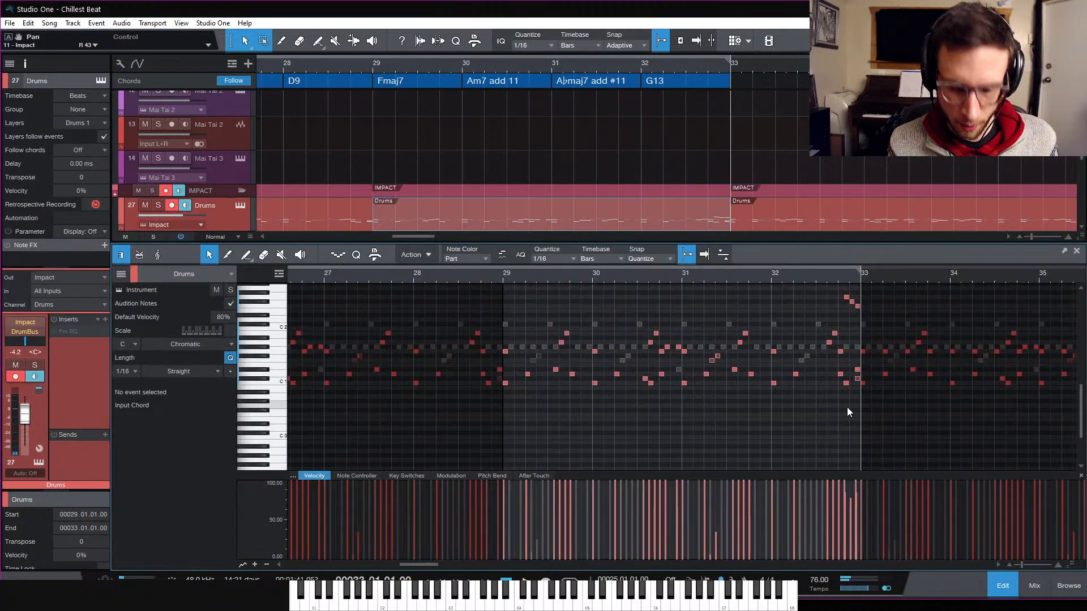
{"action": "key", "text": "e"}
{"action": "key", "text": "e"}
{"action": "left_click_drag", "start_coordinate": [803, 382], "coordinate": [847, 375]}
{"action": "key", "text": "Delete"}
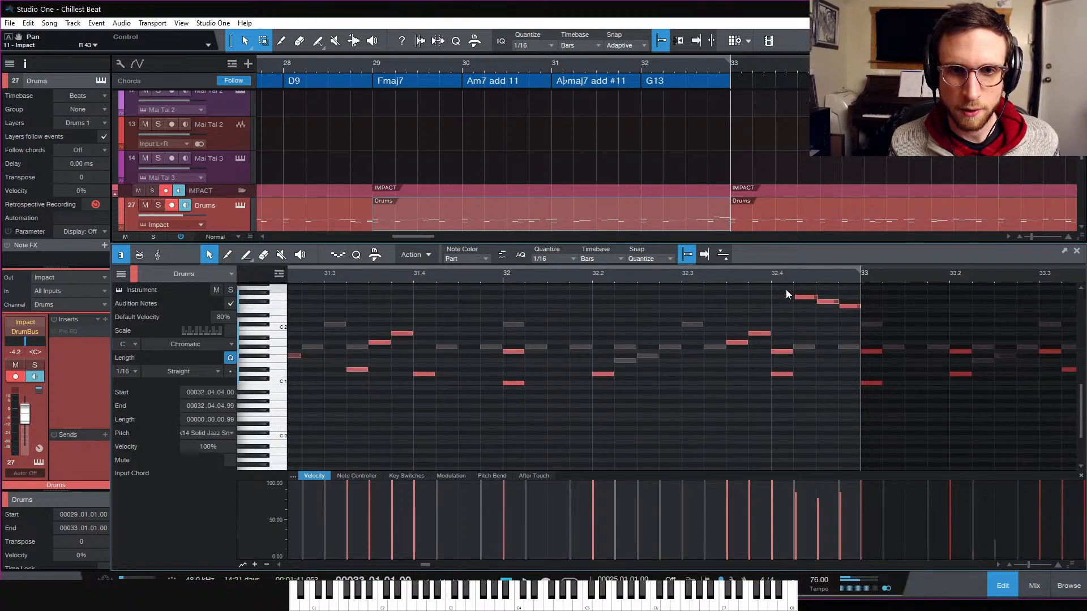
Step: Quantize the three recorded hits after beat 32.4 and transpose the first one up a semitone to Mai Tai 2
{"action": "left_click_drag", "start_coordinate": [787, 289], "coordinate": [856, 318]}
{"action": "key", "text": "space"}
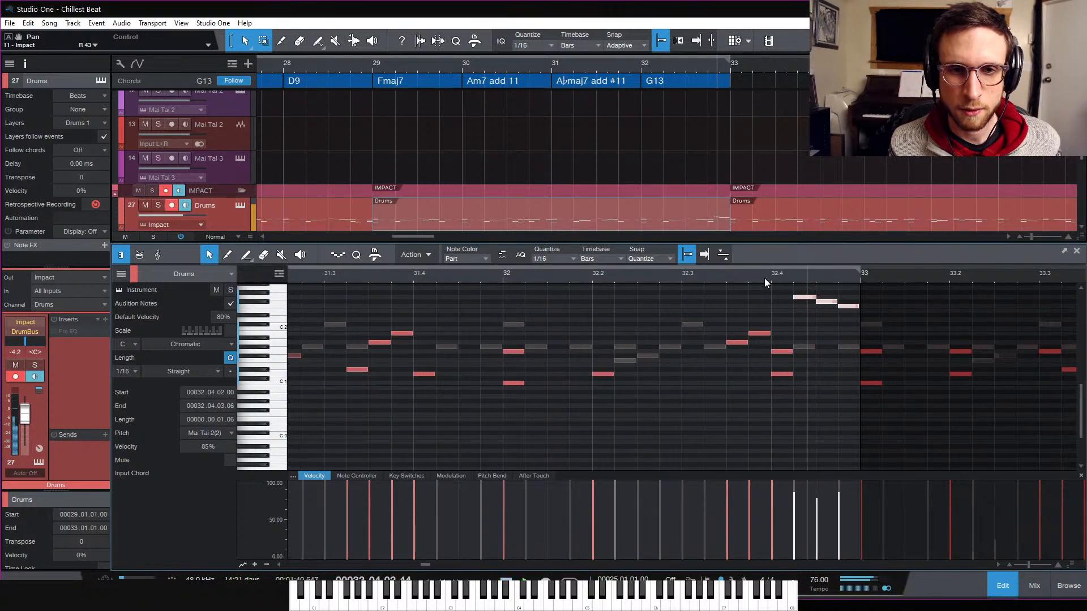
{"action": "left_click", "coordinate": [800, 297]}
{"action": "key", "text": "Up"}
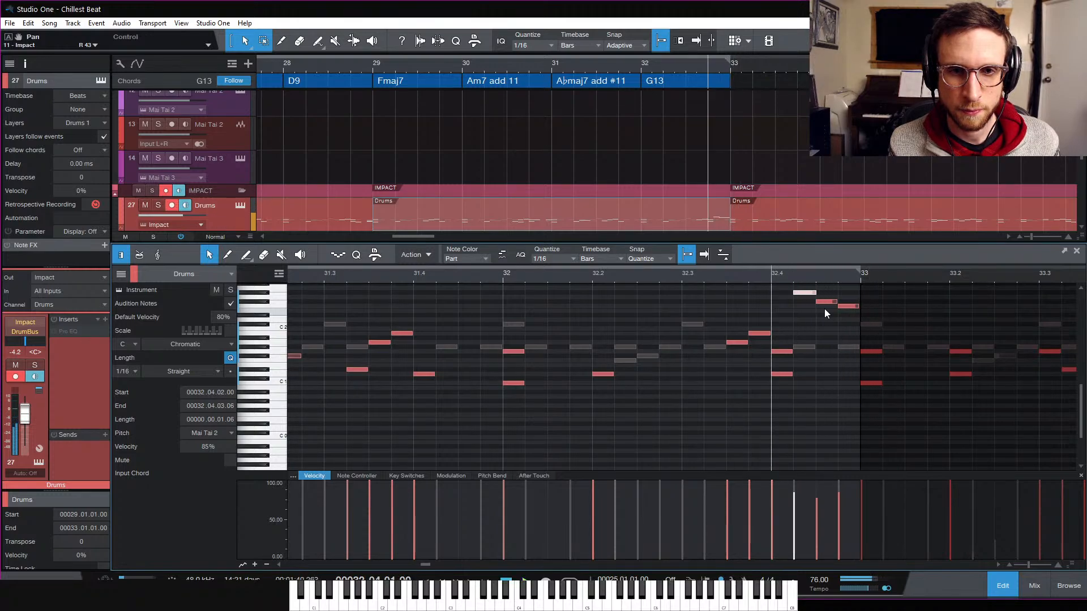
Step: Set the velocity of the three Mai Tai 2 hits at the end of bar 32 to 100%
{"action": "left_click_drag", "start_coordinate": [786, 289], "coordinate": [847, 316]}
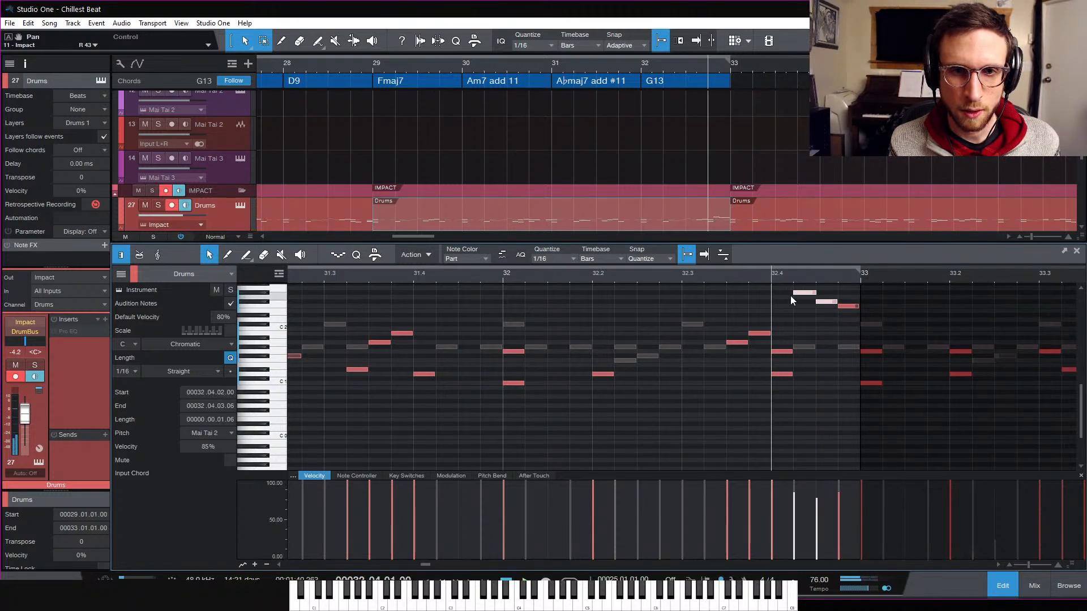
{"action": "left_click_drag", "start_coordinate": [790, 296], "coordinate": [853, 315]}
{"action": "left_click_drag", "start_coordinate": [850, 551], "coordinate": [841, 475]}
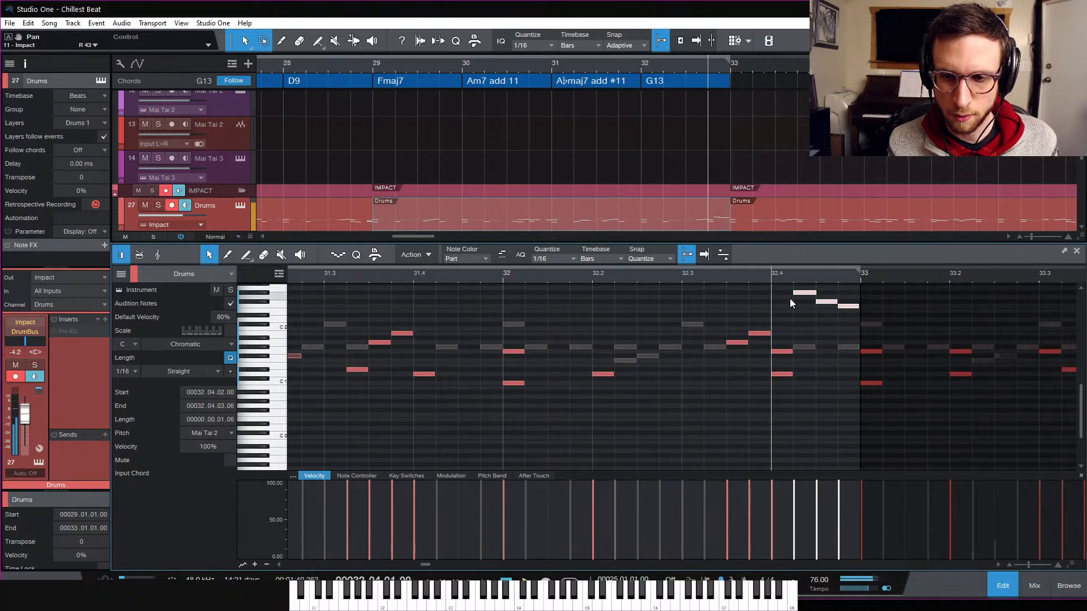
Step: Reopen the Drums track's Impact XT, then pan pad E 2 to R 50 and pad G 2 to L 38
{"action": "left_click", "coordinate": [240, 206]}
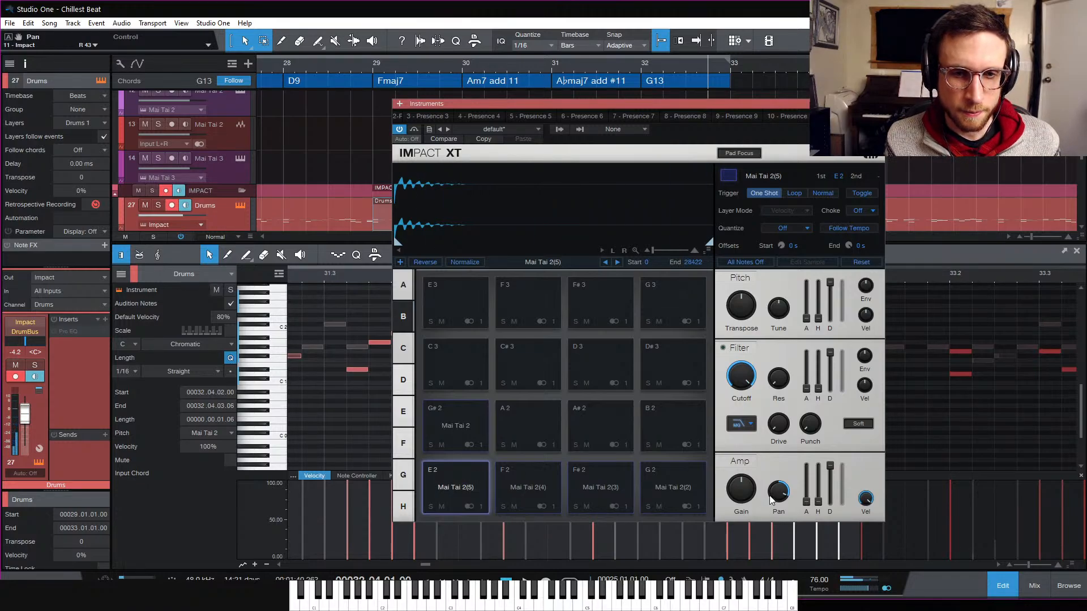
{"action": "left_click_drag", "start_coordinate": [771, 497], "coordinate": [776, 482]}
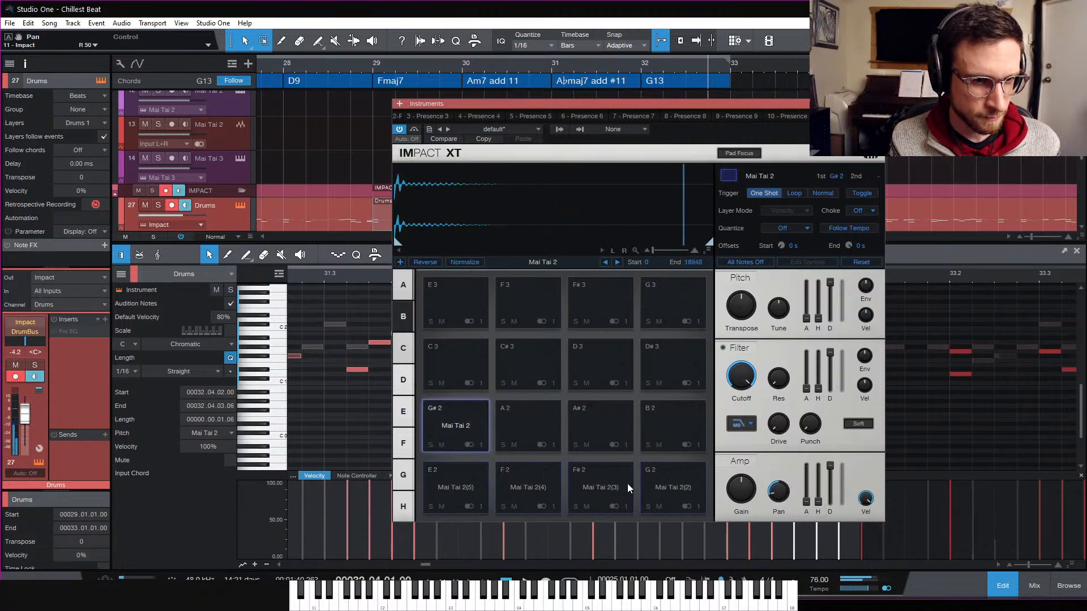
{"action": "left_click", "coordinate": [686, 487]}
{"action": "left_click_drag", "start_coordinate": [778, 491], "coordinate": [778, 507]}
Step: Audition pads G 2, F# 2, F 2 and E 2 repeatedly to compare their panning
{"action": "left_click", "coordinate": [656, 485]}
{"action": "left_click", "coordinate": [527, 480]}
{"action": "left_click", "coordinate": [464, 490]}
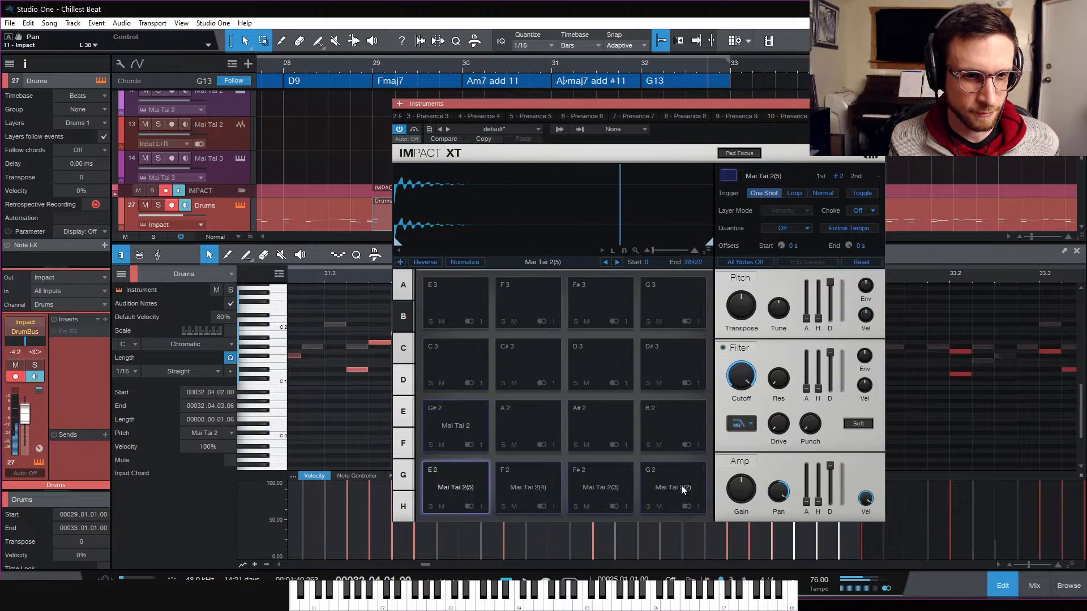
{"action": "left_click", "coordinate": [683, 488]}
{"action": "left_click", "coordinate": [600, 485]}
{"action": "left_click", "coordinate": [529, 485]}
{"action": "left_click", "coordinate": [457, 488]}
Step: Pan pad F 2 to R 26 and pad G 2 to L 46, checking them against pad E 2
{"action": "left_click", "coordinate": [509, 480]}
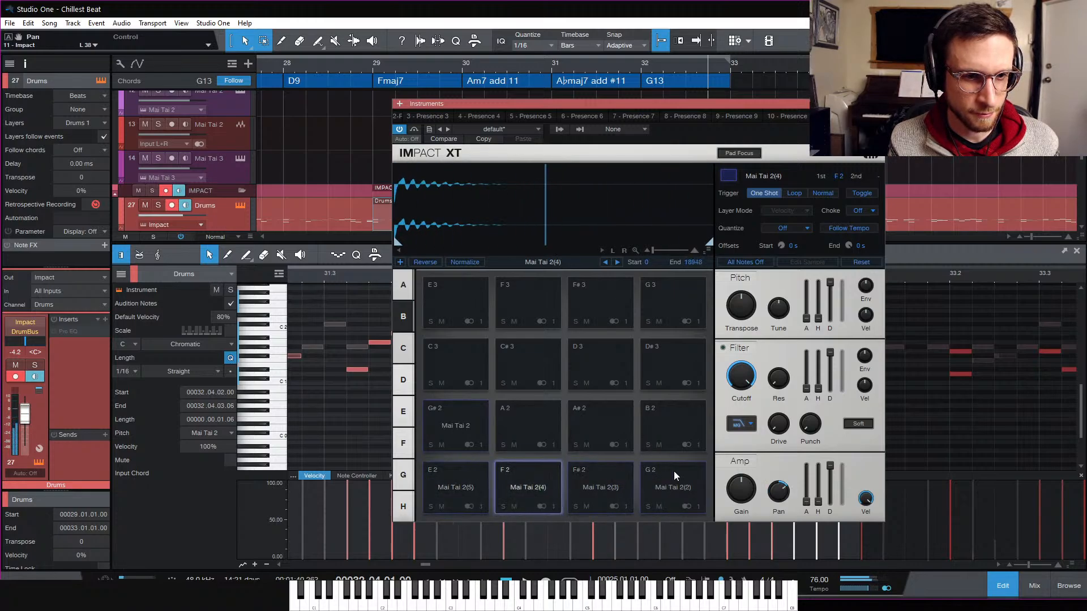
{"action": "left_click", "coordinate": [510, 477]}
{"action": "left_click", "coordinate": [450, 478]}
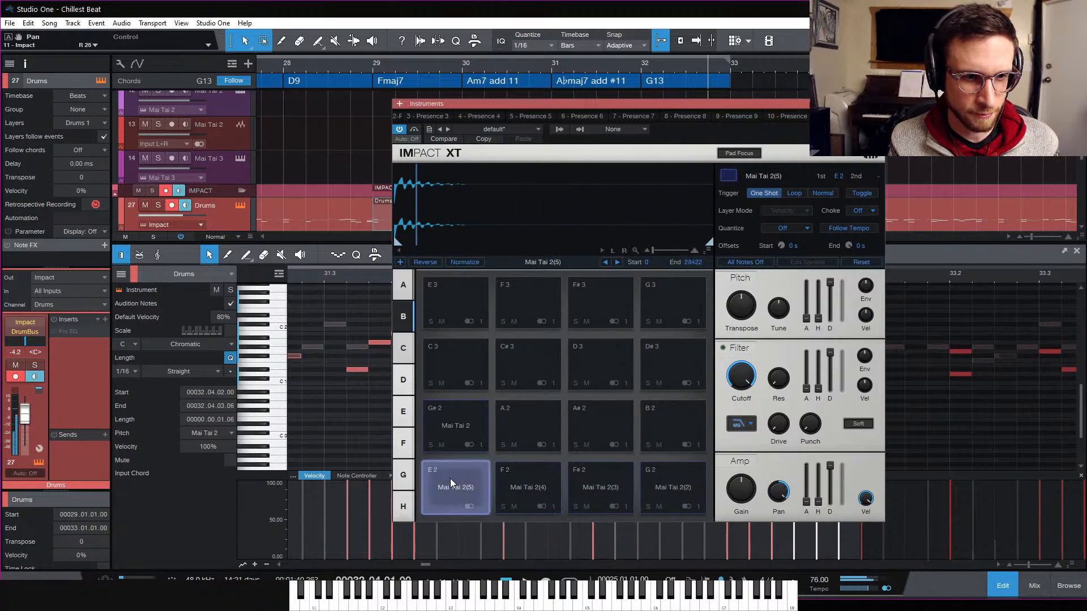
{"action": "left_click", "coordinate": [678, 485]}
{"action": "left_click", "coordinate": [678, 485]}
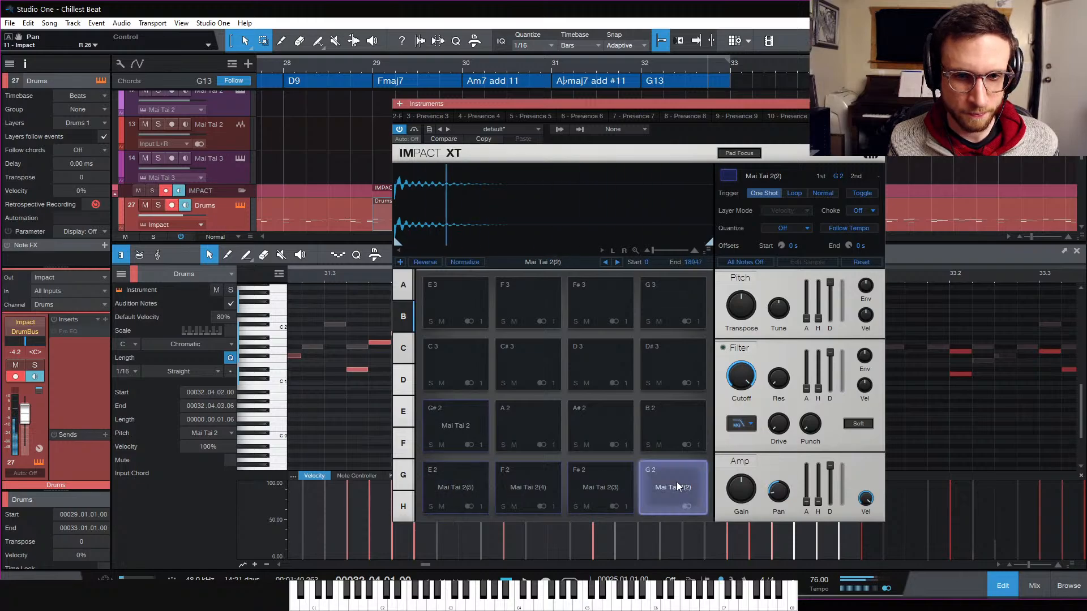
{"action": "left_click_drag", "start_coordinate": [779, 492], "coordinate": [779, 502]}
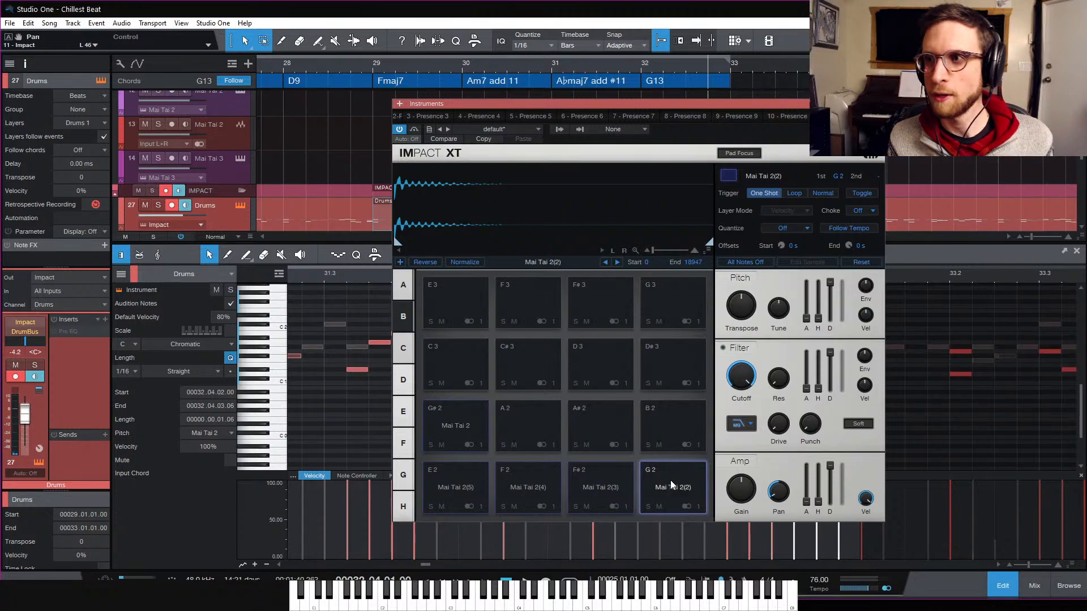
Step: Audition the adjusted panning on pads G 2, F# 2, F 2 and E 2 and close Impact XT
{"action": "left_click", "coordinate": [669, 487]}
{"action": "left_click", "coordinate": [601, 486]}
{"action": "left_click", "coordinate": [527, 485]}
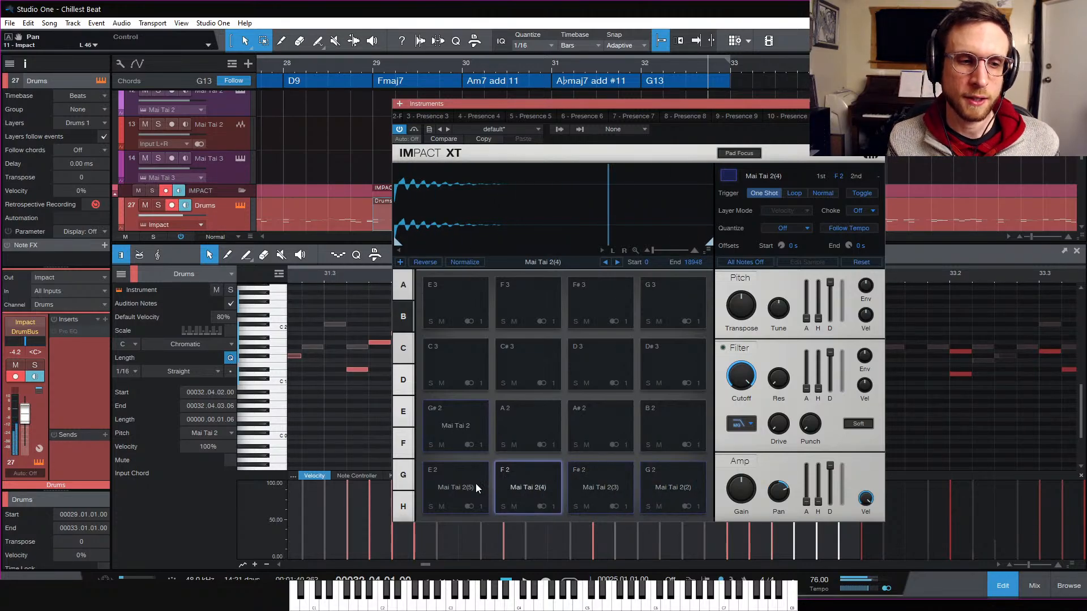
{"action": "left_click", "coordinate": [478, 486]}
{"action": "left_click", "coordinate": [477, 487]}
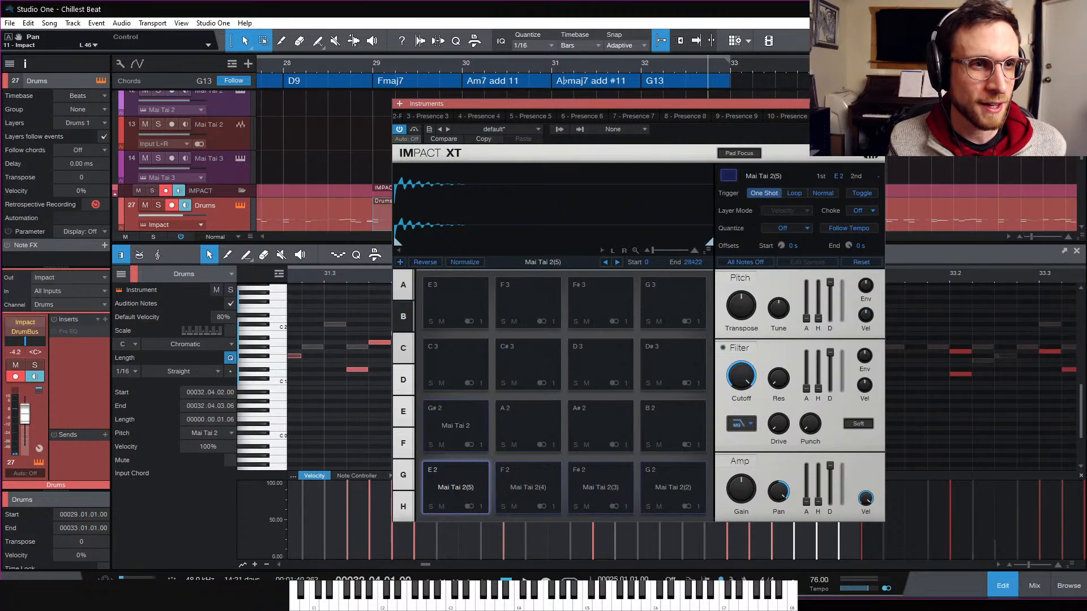
{"action": "left_click", "coordinate": [878, 103]}
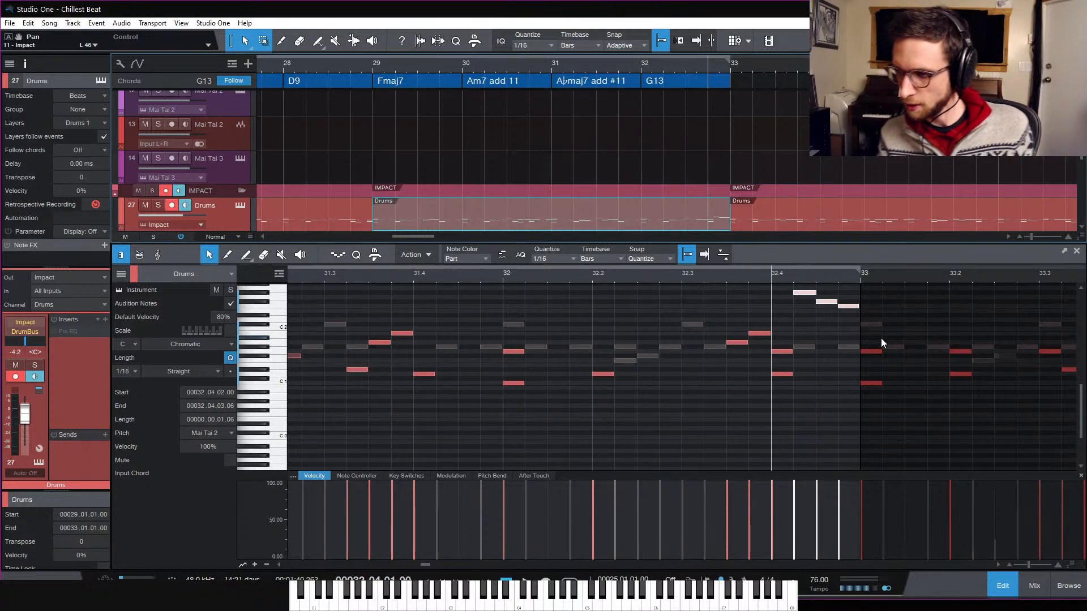
Step: Play back the Mai Tai 2 fill from beat 32.4
{"action": "left_click", "coordinate": [690, 153]}
{"action": "key", "text": "space"}
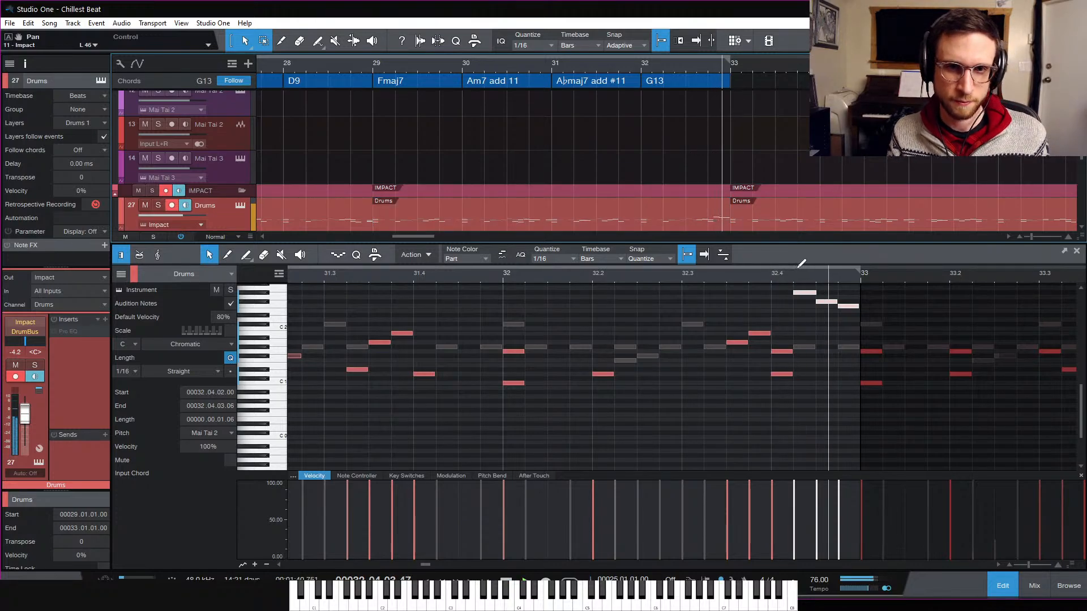
{"action": "key", "text": "space"}
{"action": "key", "text": "space"}
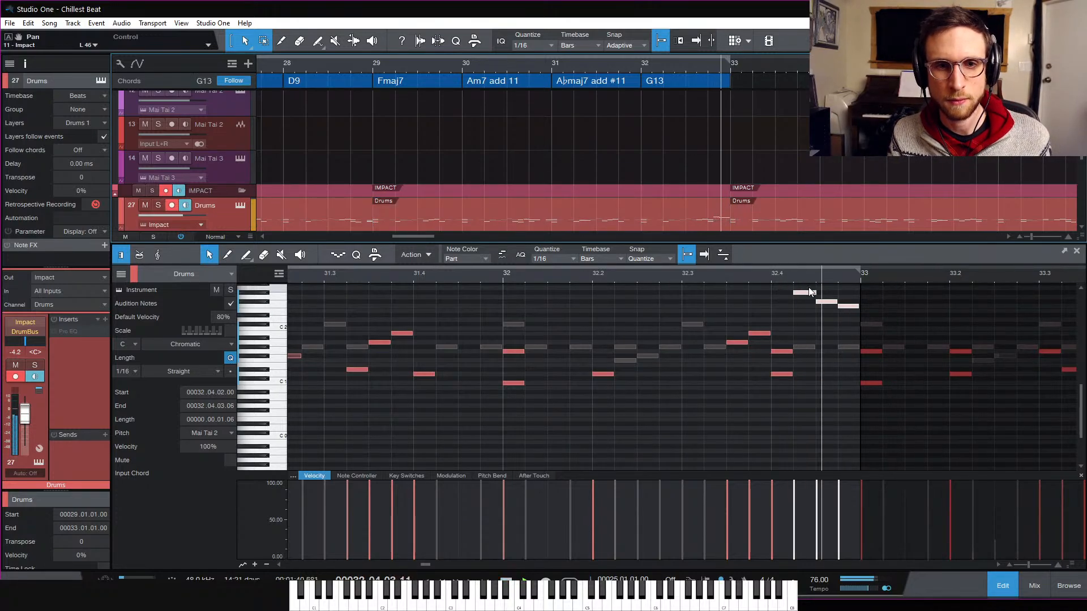
{"action": "key", "text": "space"}
Step: Delete the middle Mai Tai 2(3) hit at 32.04.03 and replay the fill from beat 32.4
{"action": "left_click", "coordinate": [822, 302]}
{"action": "key", "text": "Delete"}
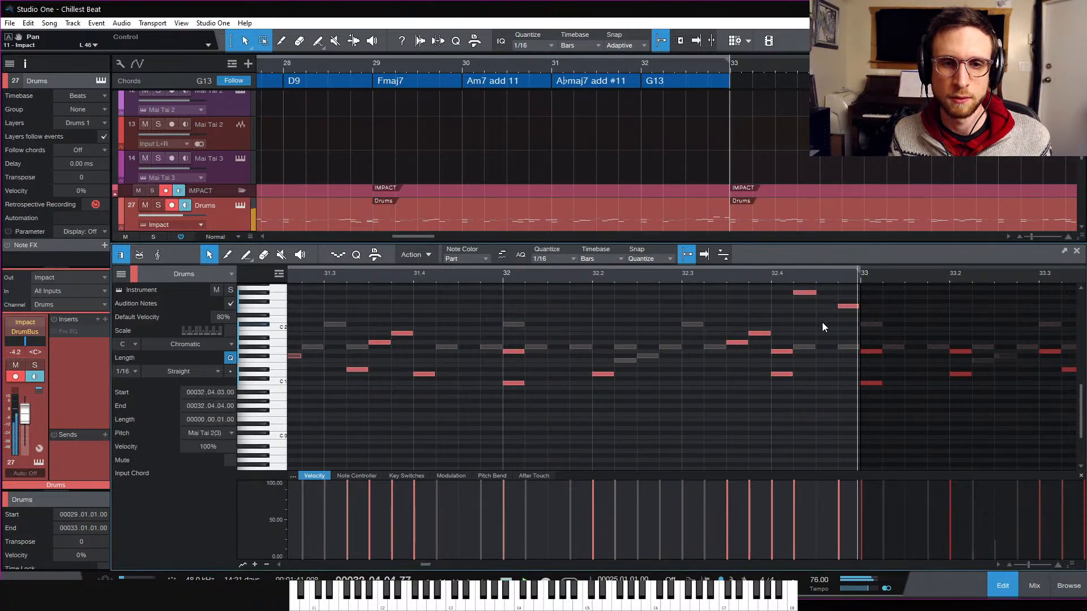
{"action": "key", "text": "space"}
{"action": "key", "text": "space"}
{"action": "key", "text": "space"}
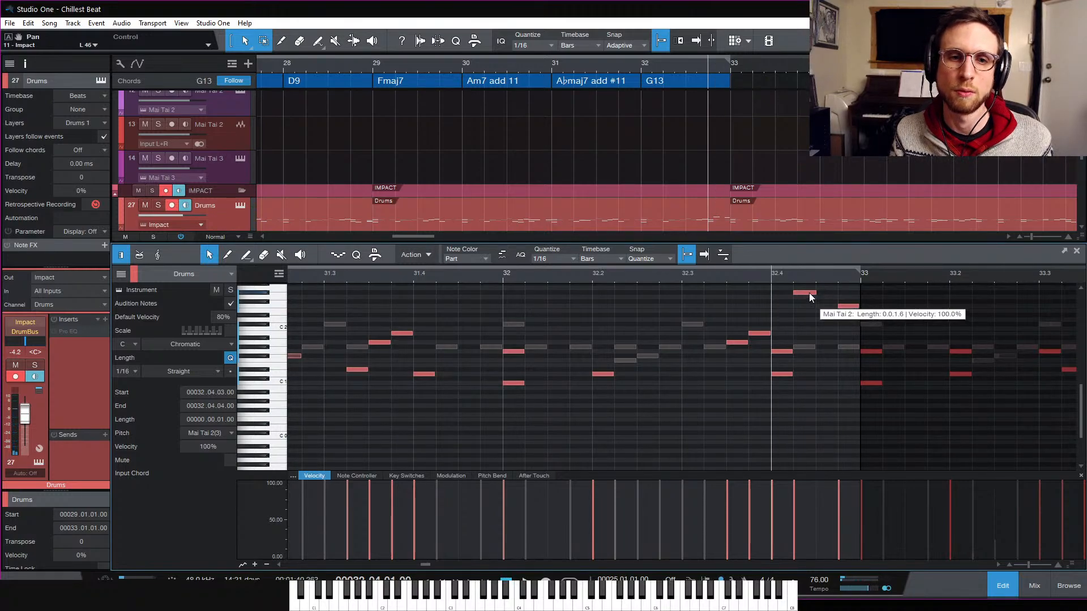
Step: Move the Mai Tai 2 hit before bar 33 to 32.04.03 and play back the fill
{"action": "mouse_move", "coordinate": [810, 294]}
{"action": "left_mouse_down"}
{"action": "mouse_move", "coordinate": [832, 293]}
{"action": "mouse_move", "coordinate": [847, 325]}
{"action": "left_mouse_up"}
{"action": "left_click", "coordinate": [827, 324]}
{"action": "key", "text": "space"}
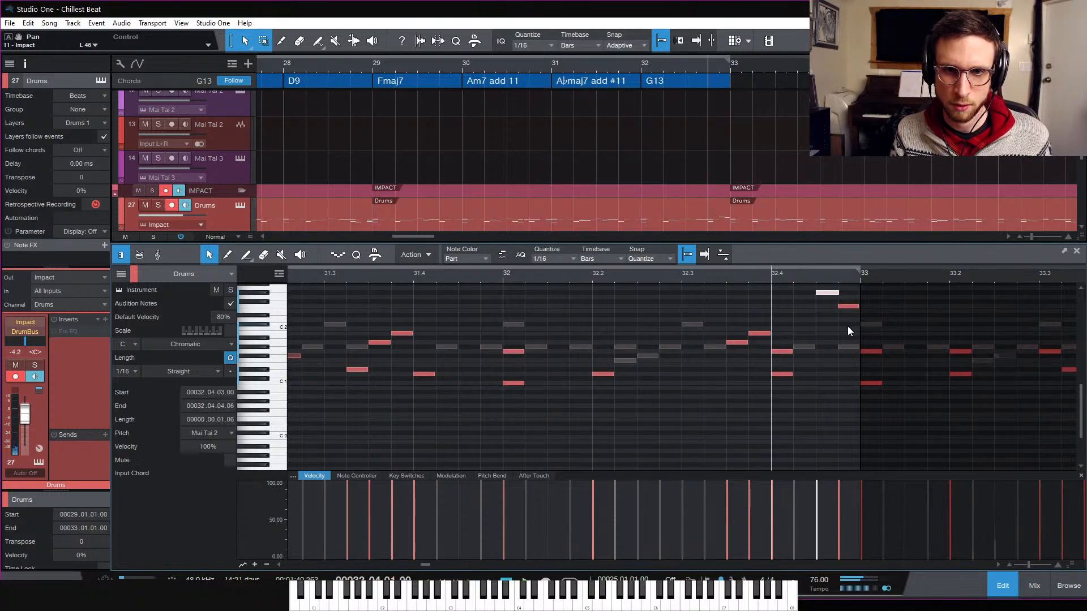
Step: Lower the velocity of both Mai Tai 2 fill hits to 68% and play back the fill
{"action": "left_click_drag", "start_coordinate": [813, 285], "coordinate": [852, 324]}
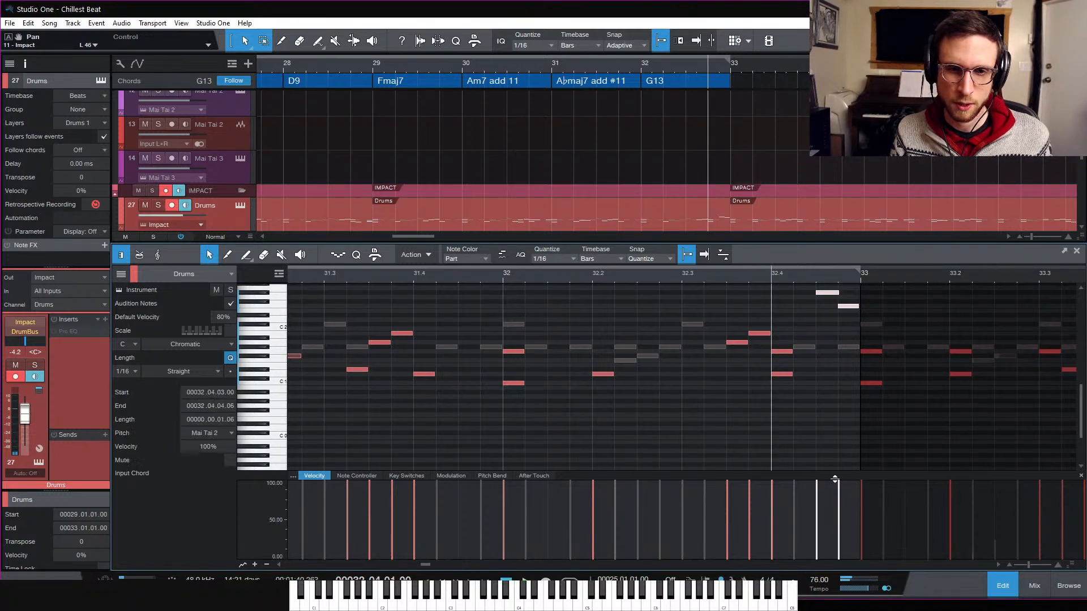
{"action": "left_click_drag", "start_coordinate": [839, 484], "coordinate": [842, 518]}
{"action": "key", "text": "space"}
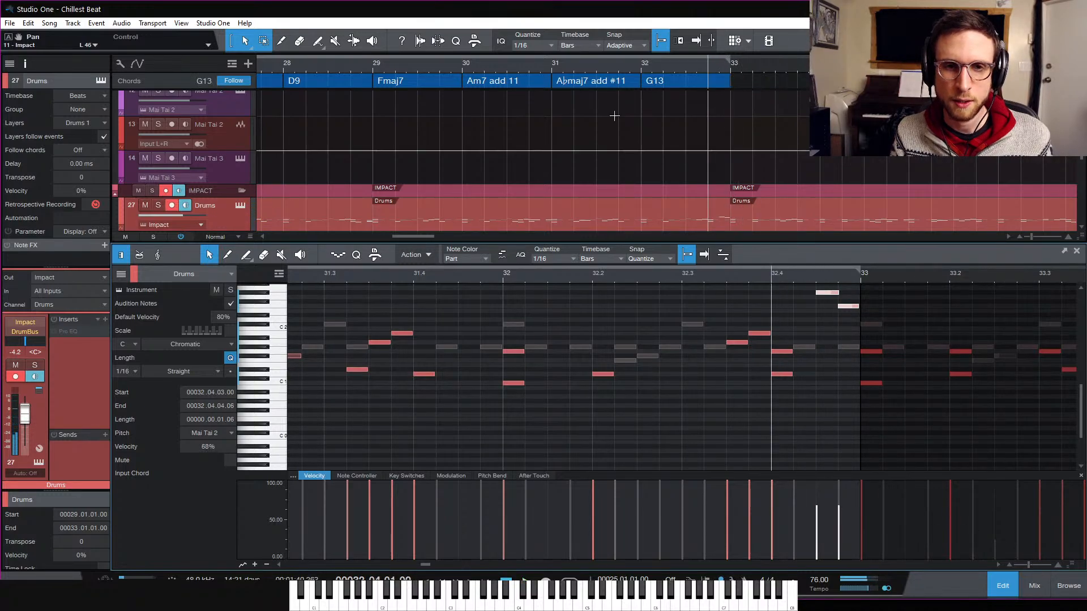
Step: Close the note editor and play the arrangement from bar 8 through the transition into bar 33
{"action": "left_click", "coordinate": [1007, 585]}
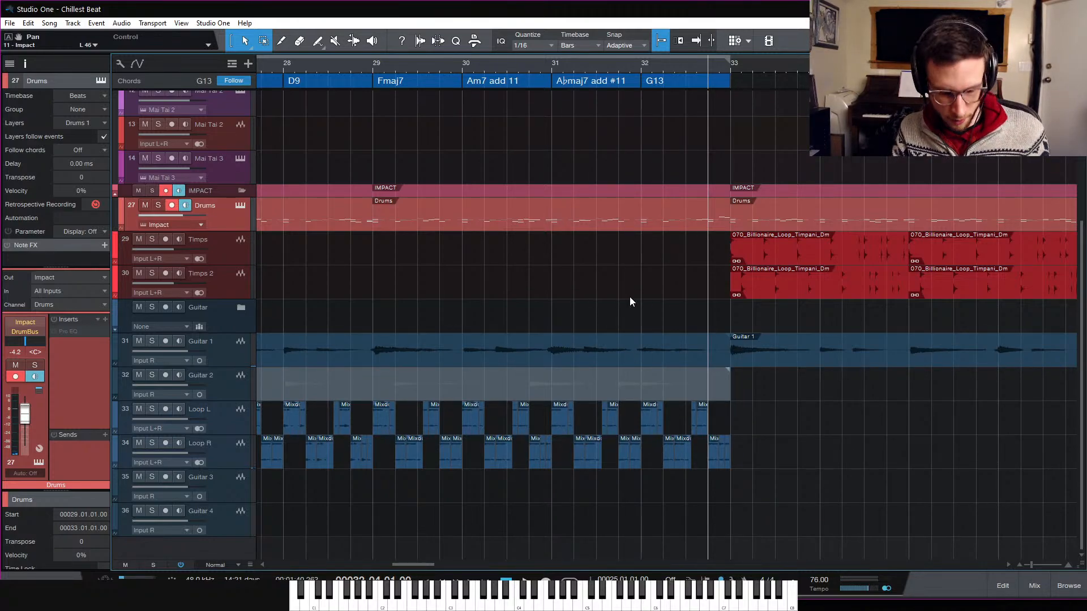
{"action": "key", "text": "w"}
{"action": "key", "text": "w"}
{"action": "key", "text": "w"}
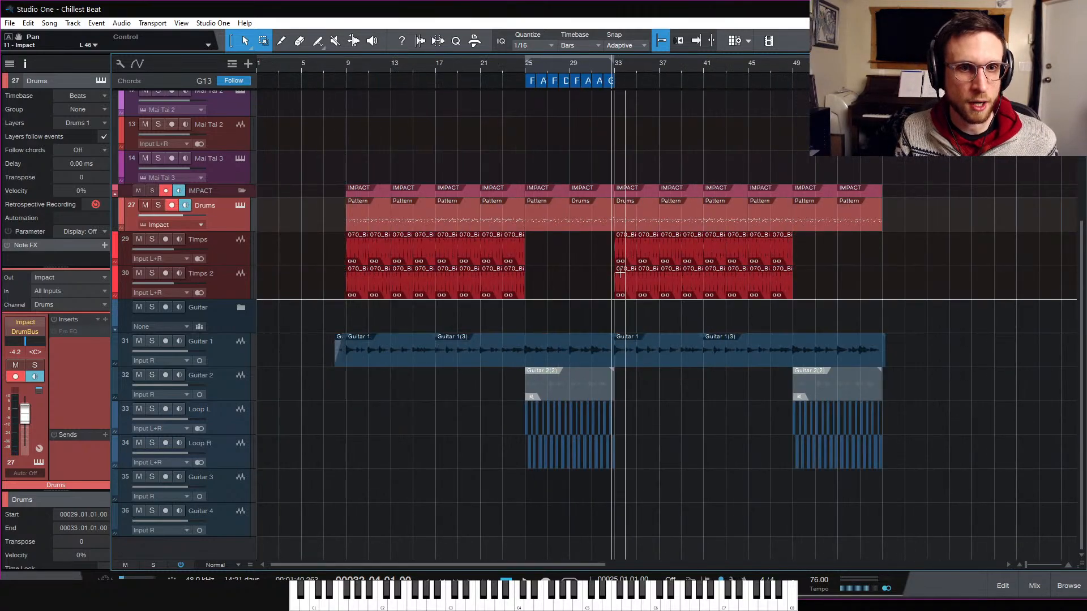
{"action": "left_click", "coordinate": [331, 66]}
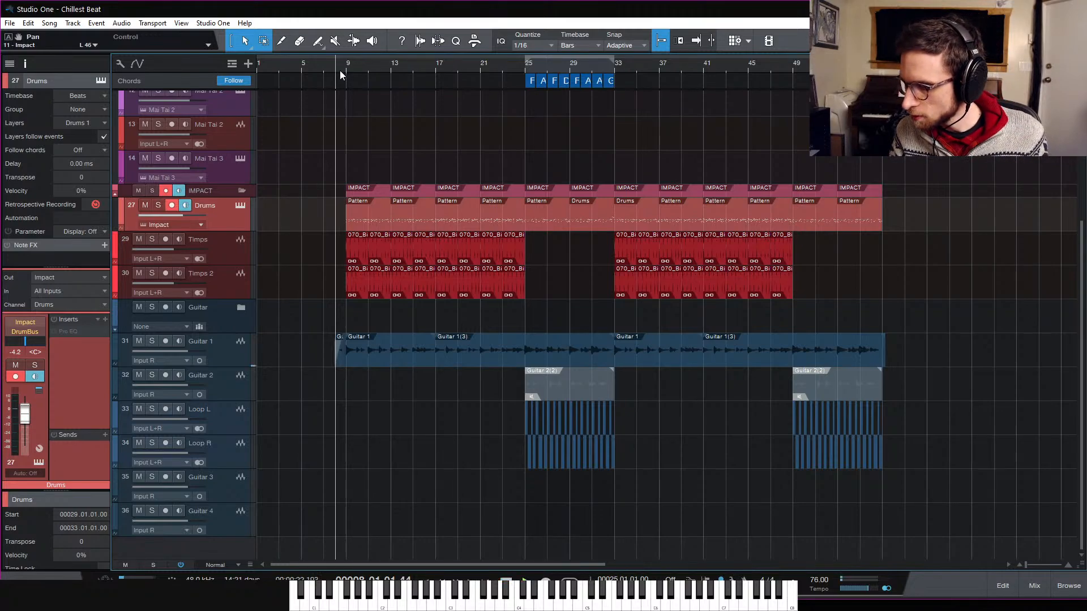
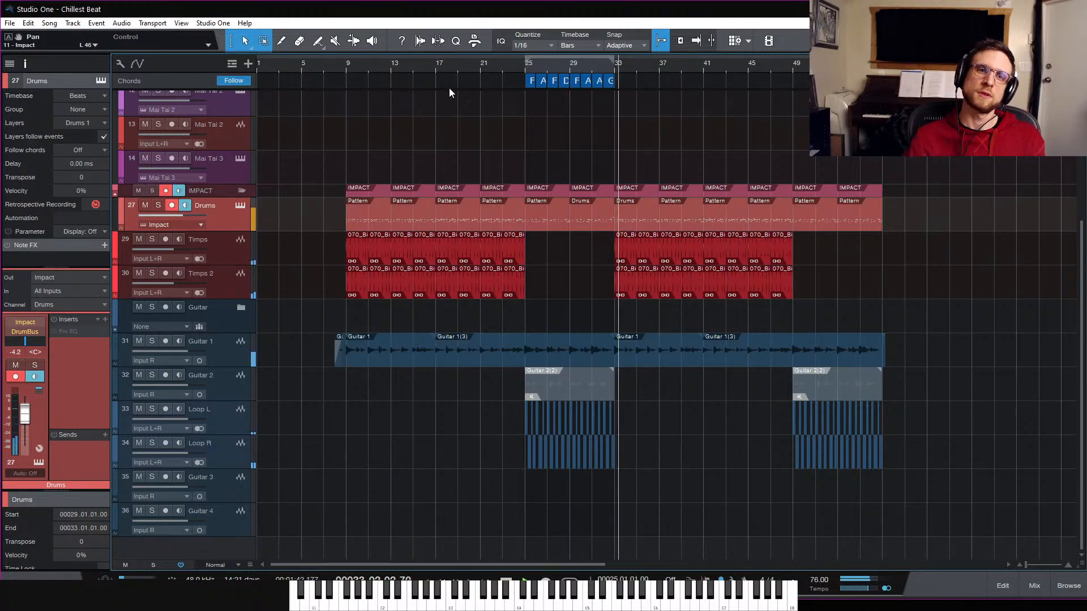
{"action": "key", "text": "space"}
Step: Delete the Dubstep Hats & Rides 004 hit at 32.04.01 in the Drums part and replay the transition from bar 32
{"action": "left_click", "coordinate": [605, 69]}
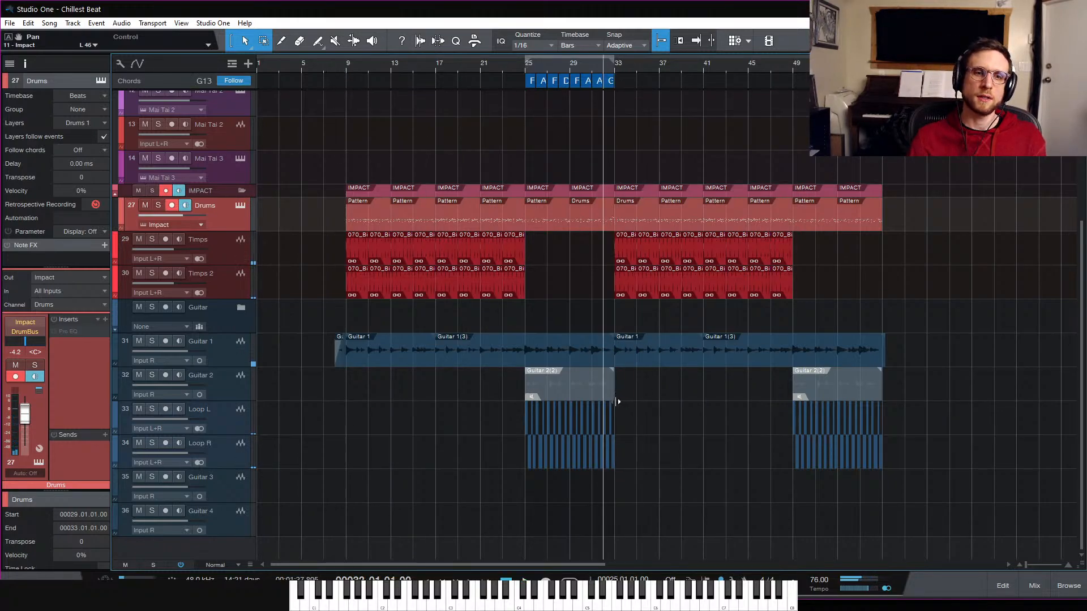
{"action": "double_click", "coordinate": [604, 223]}
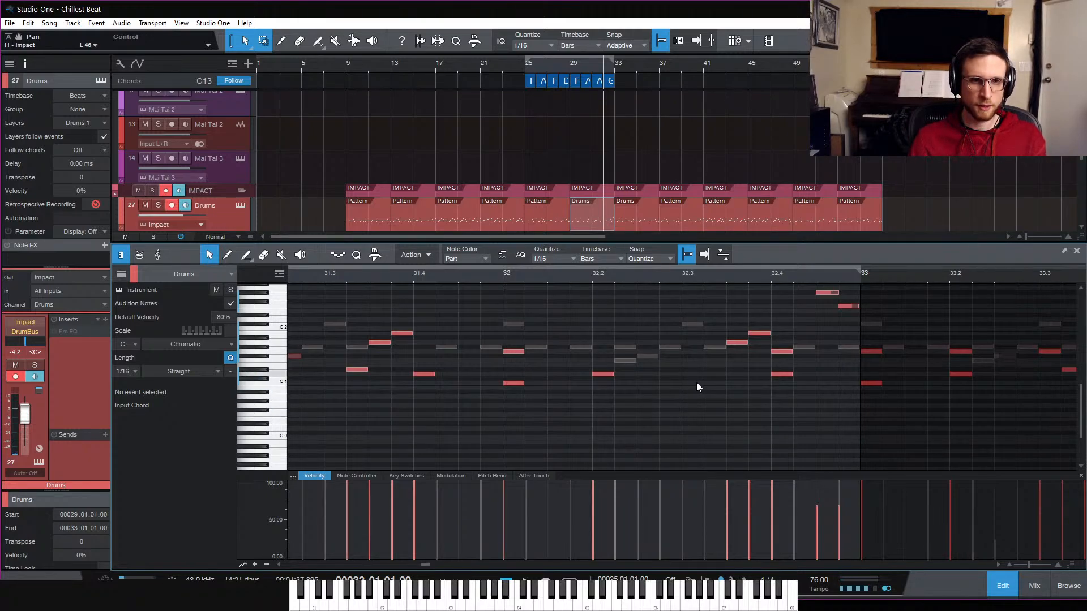
{"action": "scroll", "coordinate": [702, 395], "scroll_direction": "right", "scroll_amount": 2}
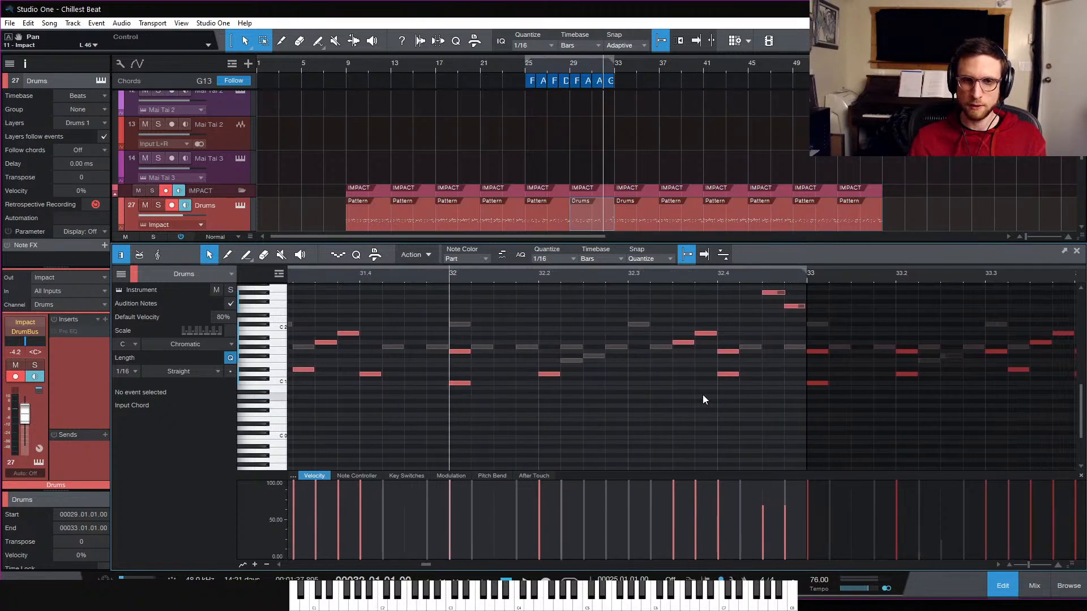
{"action": "scroll", "coordinate": [702, 396], "scroll_direction": "up", "scroll_amount": 1}
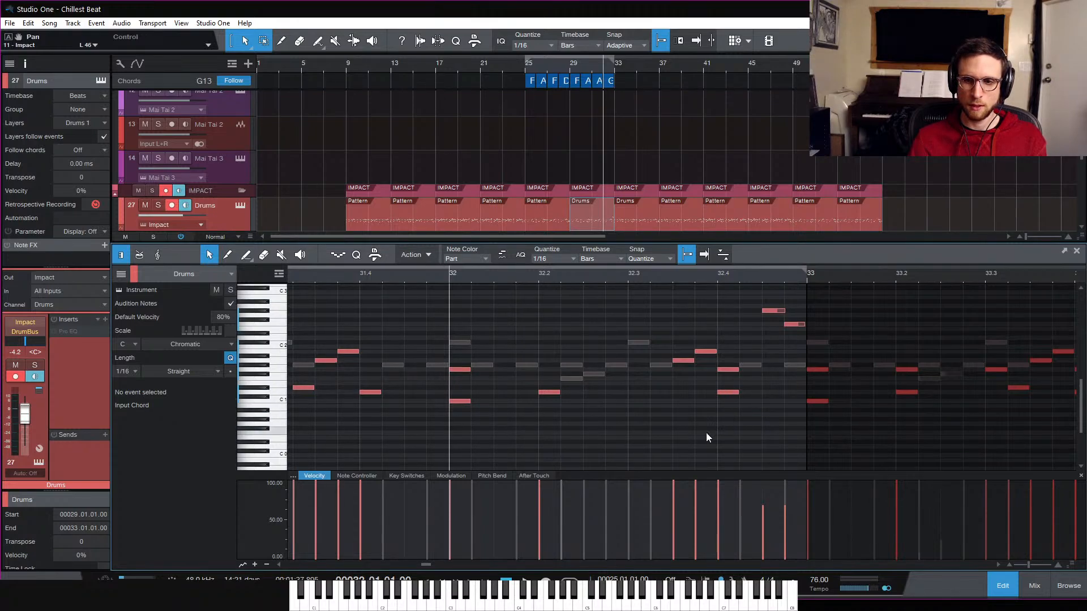
{"action": "left_click", "coordinate": [723, 392]}
{"action": "left_click", "coordinate": [725, 369]}
{"action": "key", "text": "Delete"}
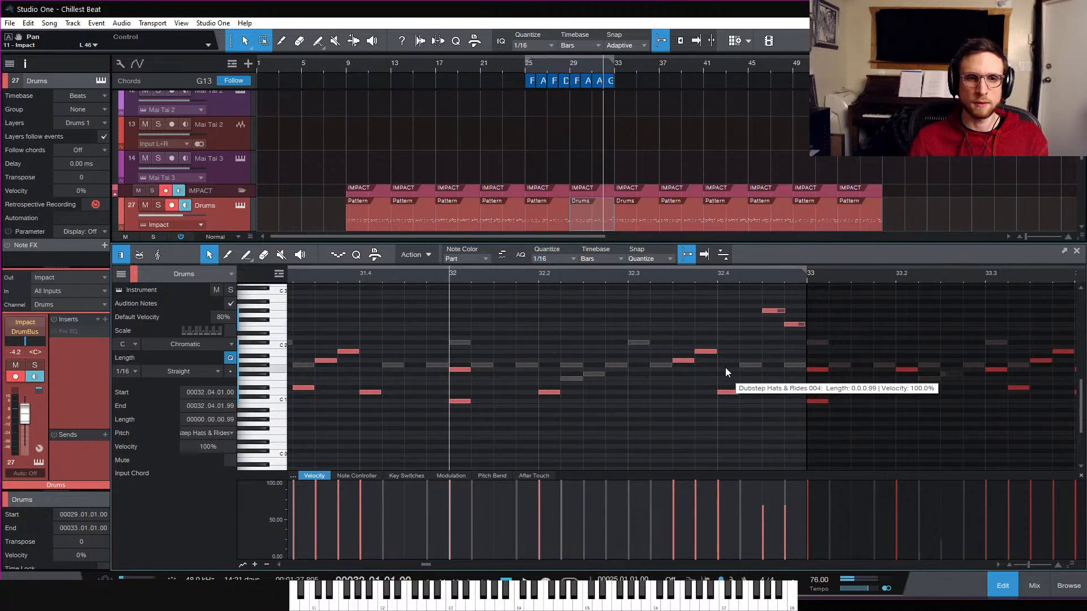
{"action": "key", "text": "space"}
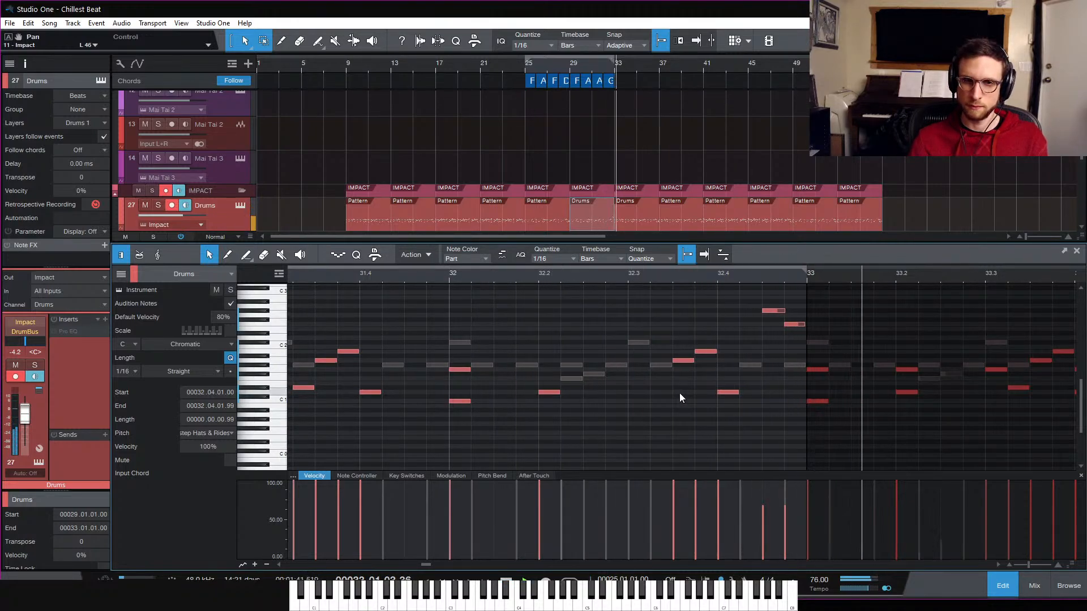
{"action": "key", "text": "space"}
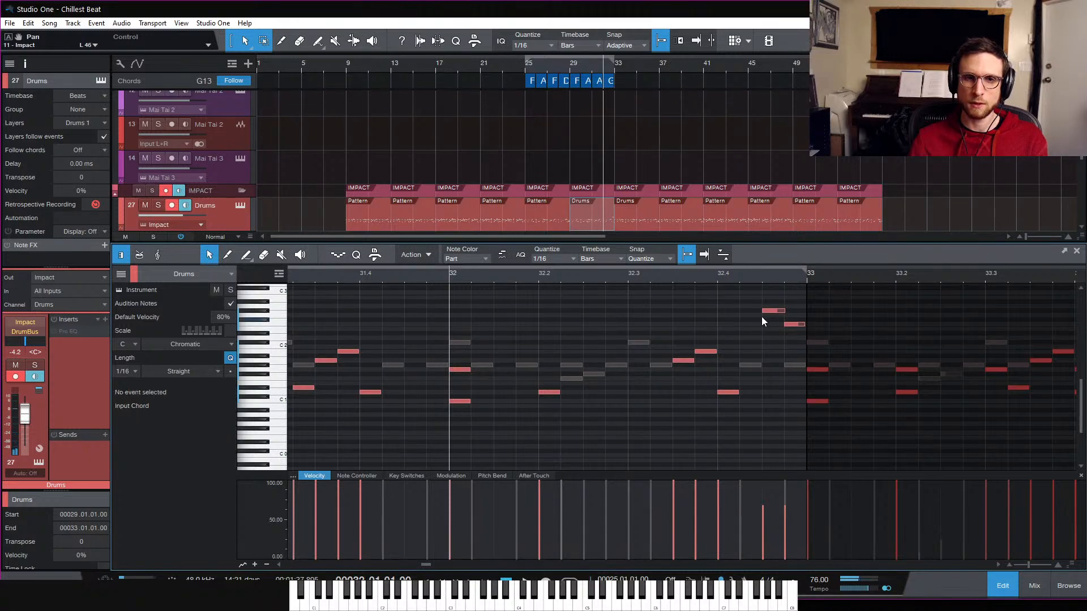
Step: Try moving the first Mai Tai 2 fill hit to 32.04.02 and play it from beat 32.4
{"action": "left_click_drag", "start_coordinate": [764, 311], "coordinate": [742, 311]}
{"action": "left_click", "coordinate": [710, 278]}
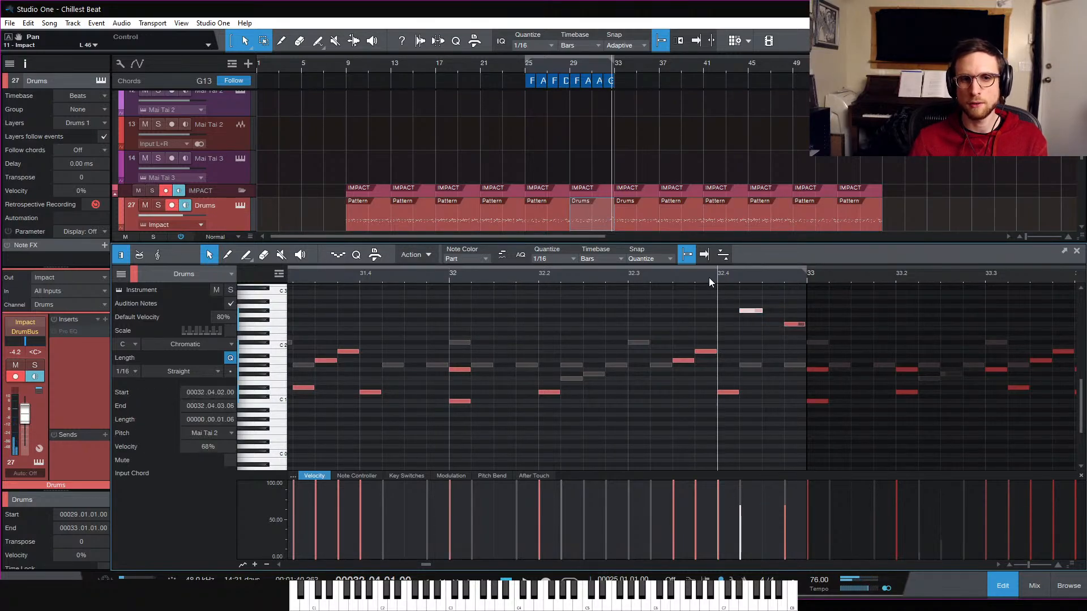
{"action": "key", "text": "space"}
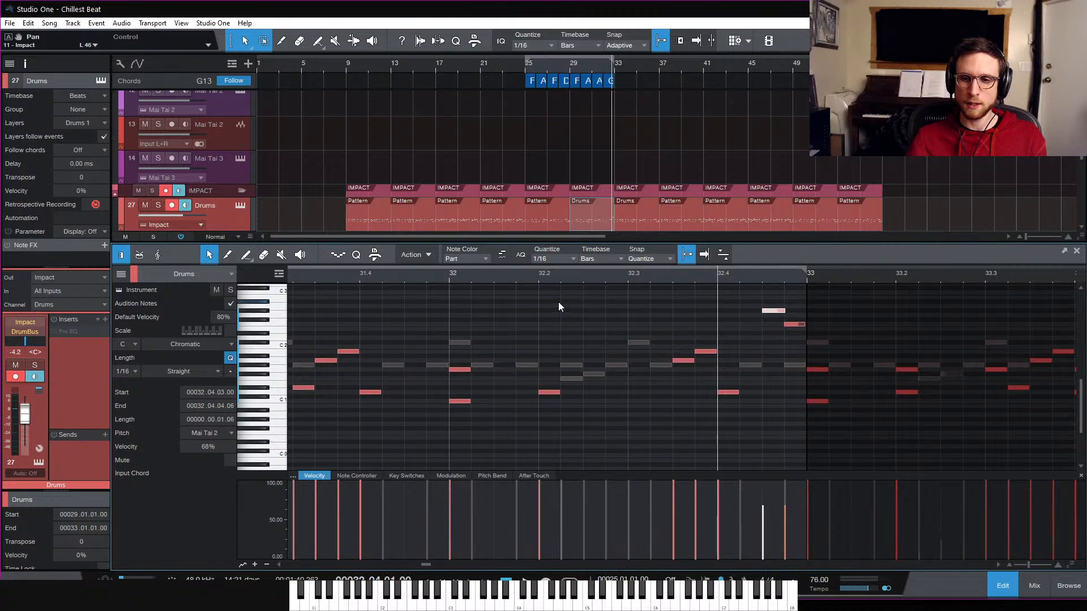
Step: Play back the drum fill from bar 32 into bar 33
{"action": "left_click", "coordinate": [450, 275]}
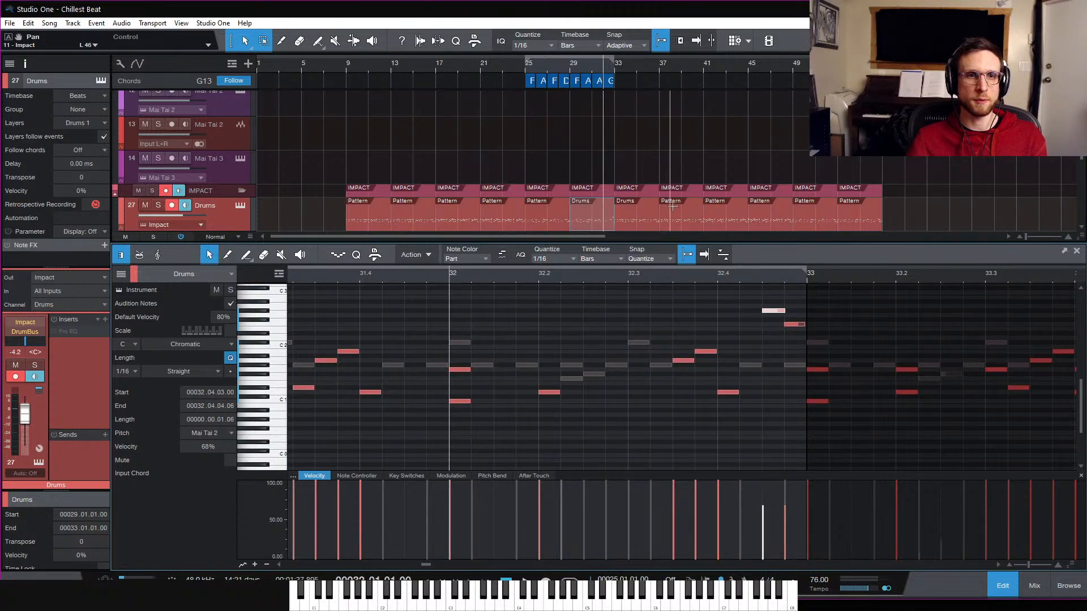
{"action": "key", "text": "space"}
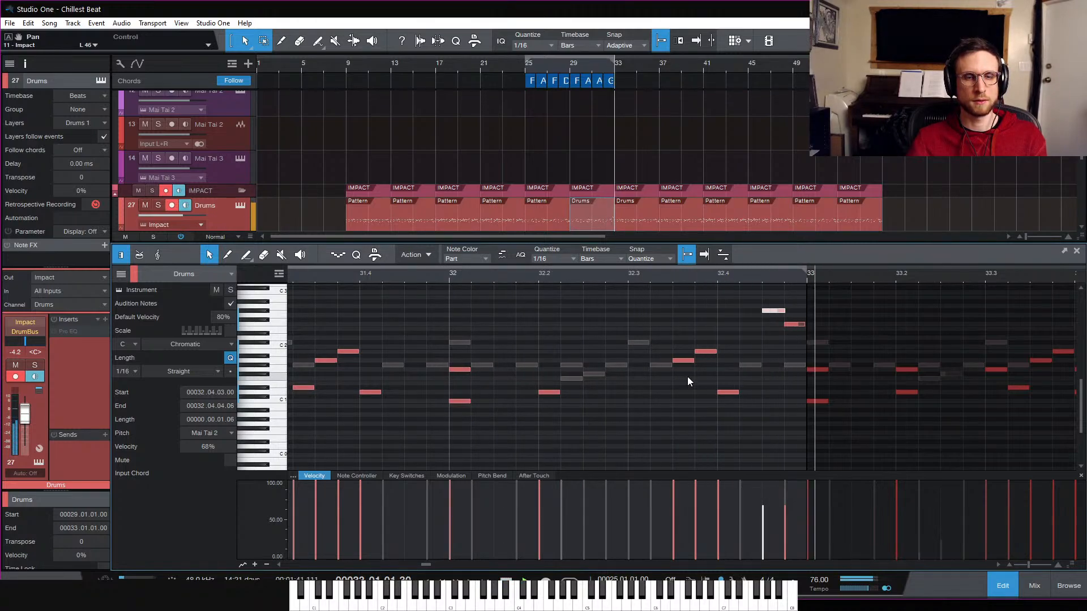
{"action": "key", "text": "space"}
Step: Mute the snare hit at 32.04.01 to audition the fill without it, and unmute it again
{"action": "left_click", "coordinate": [728, 392]}
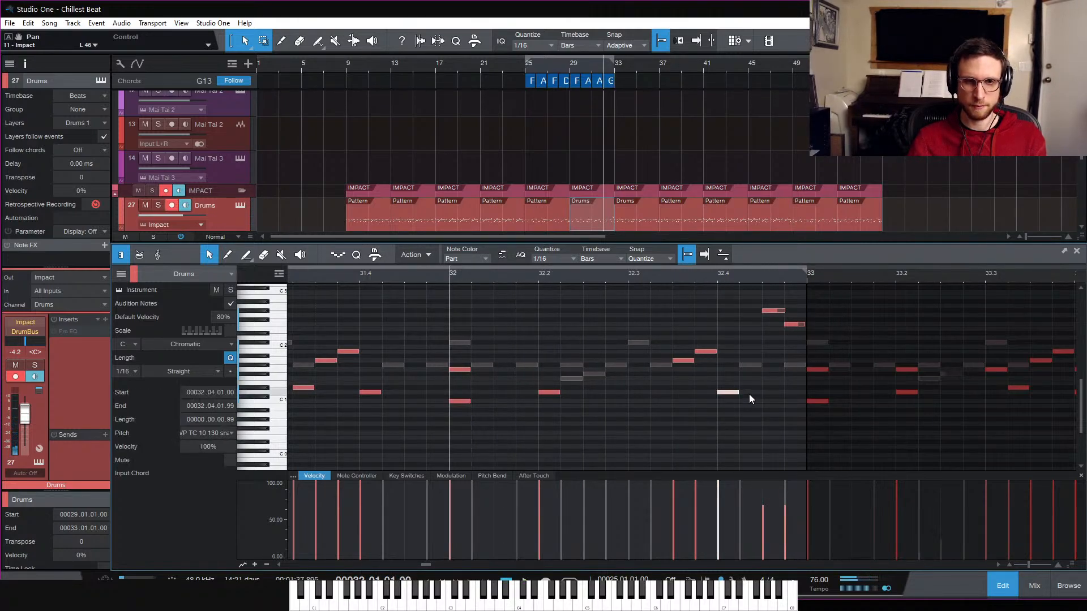
{"action": "key", "text": "shift+m"}
{"action": "key", "text": "space"}
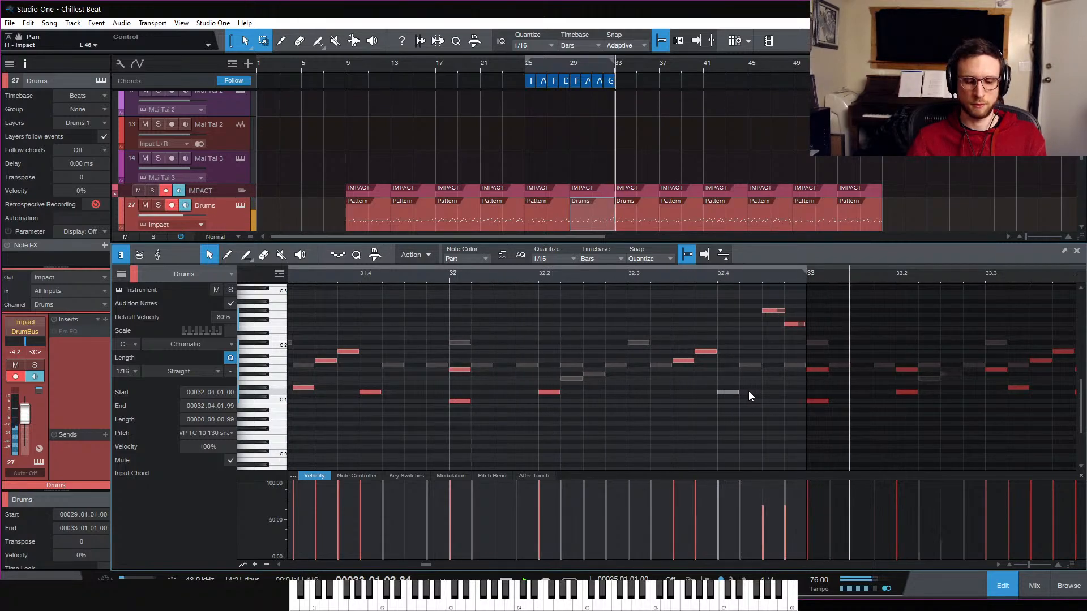
{"action": "key", "text": "shift+m"}
{"action": "left_click", "coordinate": [708, 422]}
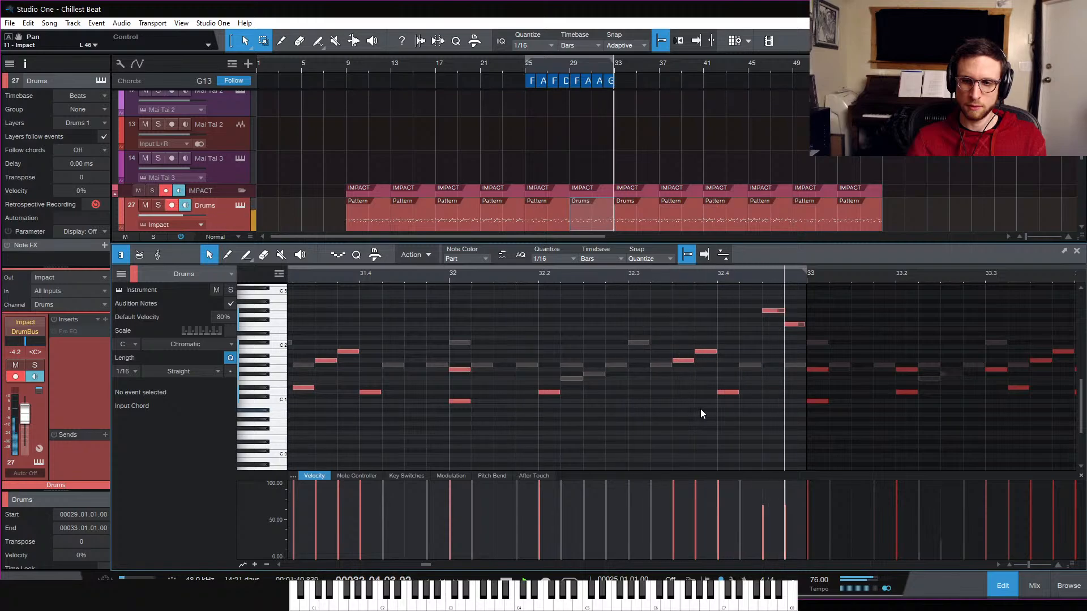
Step: Lower the velocity of both Mai Tai 2 fill hits to 49% and replay the transition from bar 32
{"action": "left_click_drag", "start_coordinate": [776, 318], "coordinate": [798, 333]}
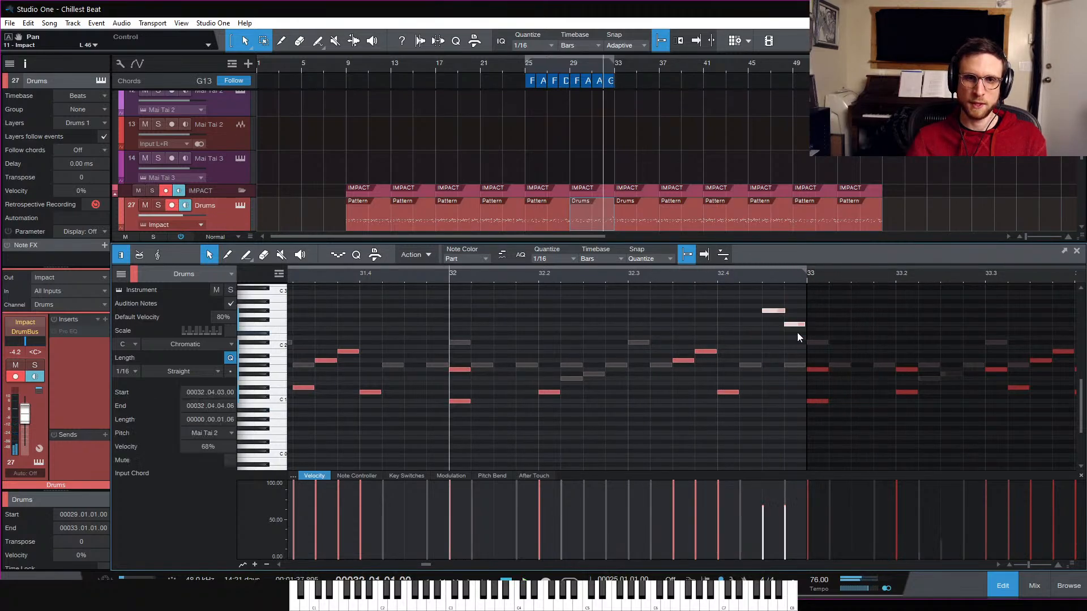
{"action": "left_click_drag", "start_coordinate": [788, 531], "coordinate": [788, 547]}
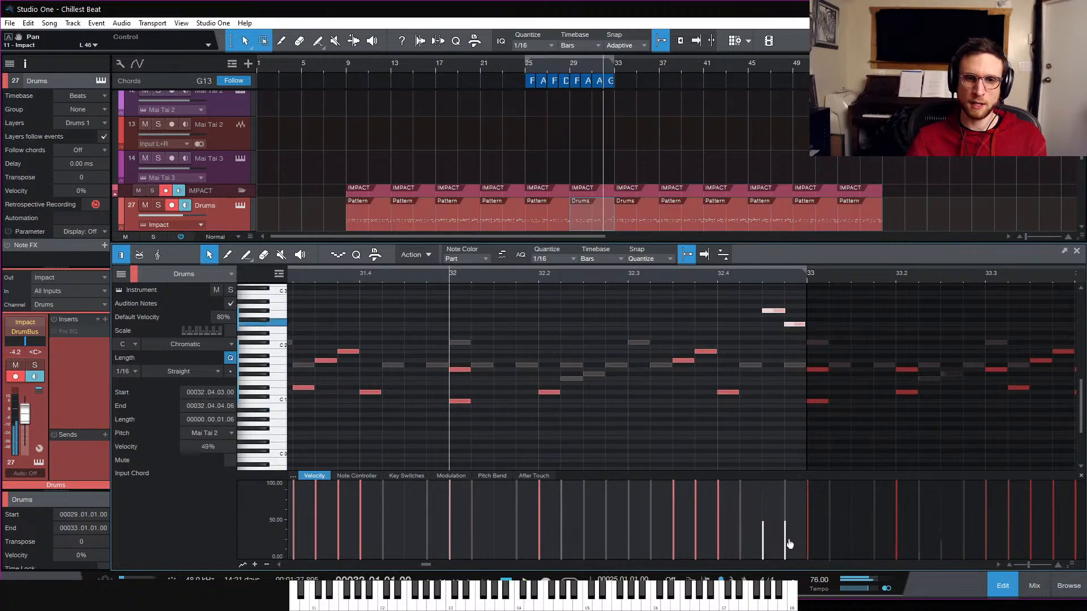
{"action": "left_click", "coordinate": [759, 410]}
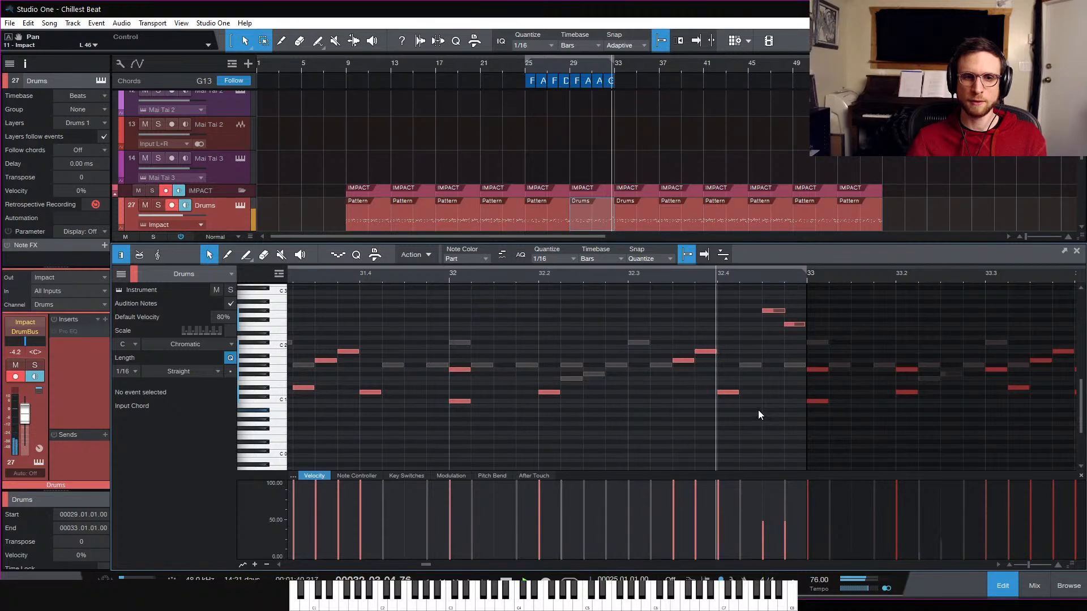
{"action": "key", "text": "space"}
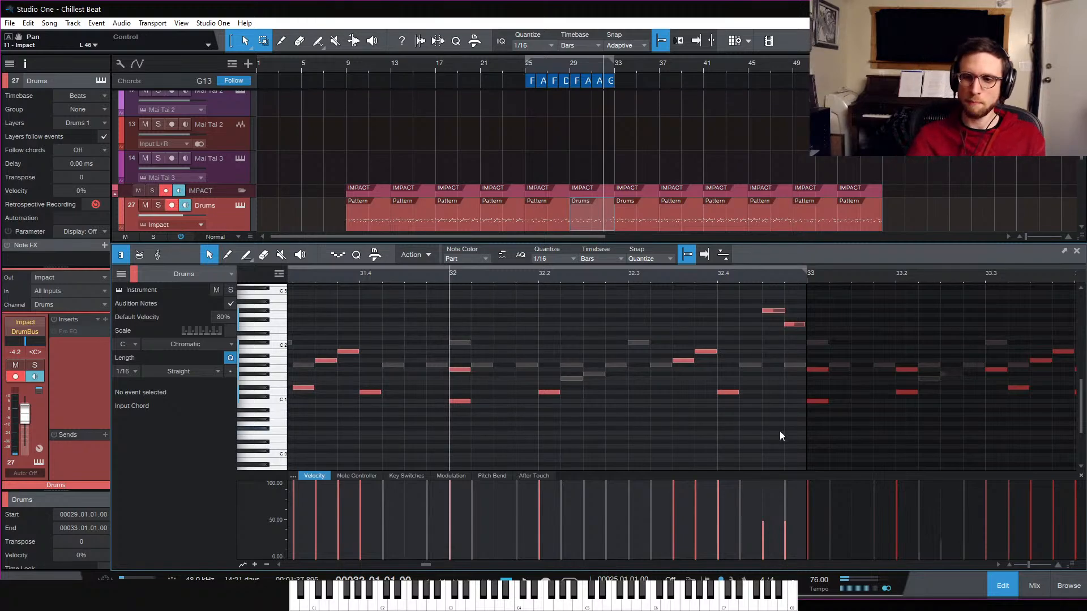
Step: Close the note editor, unmute the Guitar 2(2) clip at bar 25, and audition the Guitar 2 track soloed from there
{"action": "left_click", "coordinate": [1011, 588]}
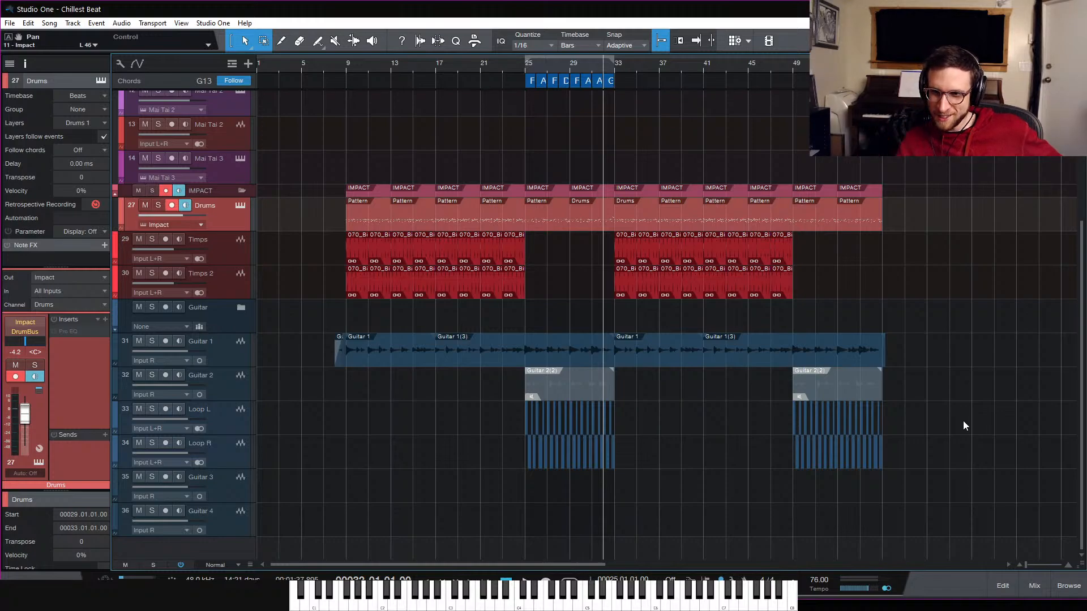
{"action": "left_click", "coordinate": [522, 69]}
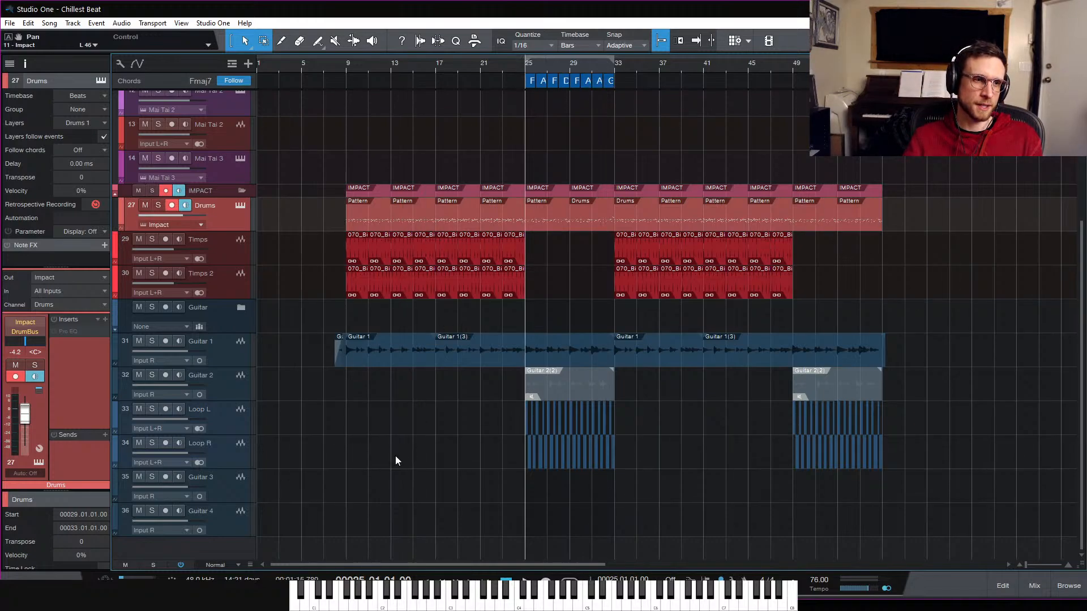
{"action": "key", "text": "e"}
{"action": "key", "text": "e"}
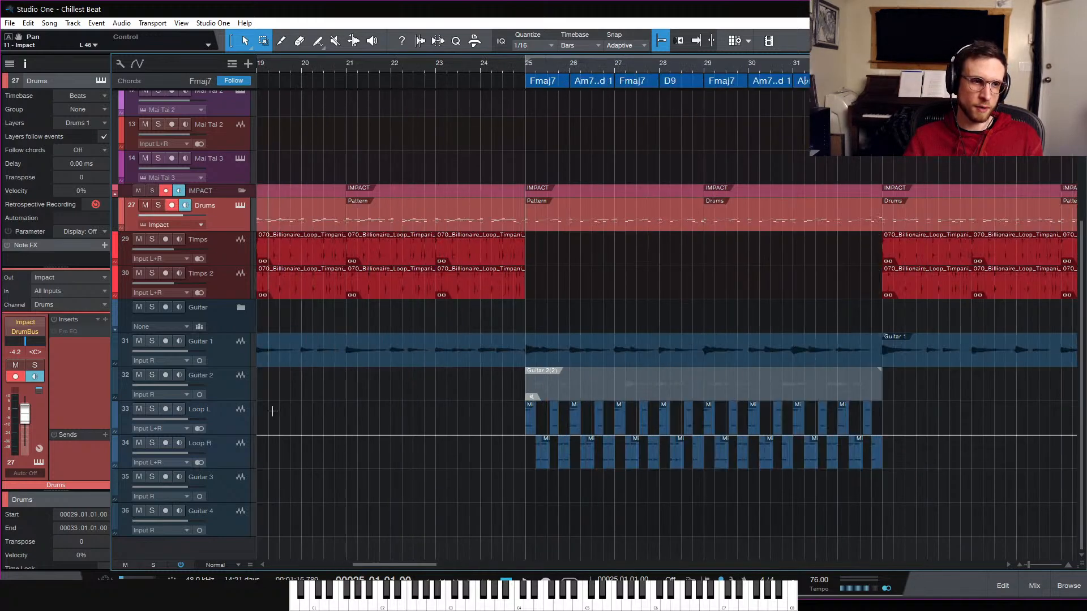
{"action": "left_click", "coordinate": [153, 409]}
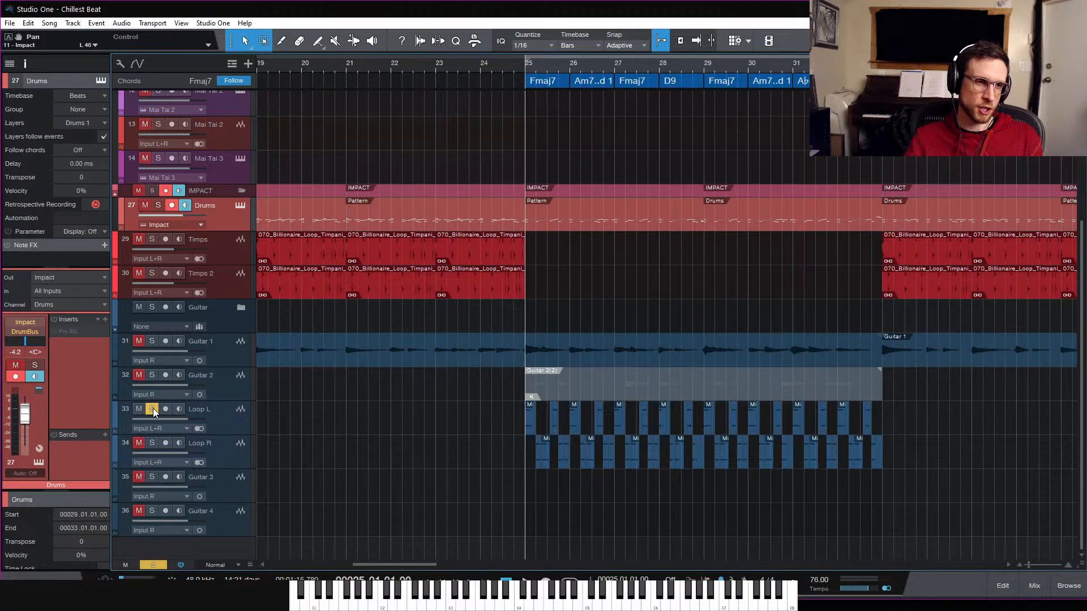
{"action": "left_click", "coordinate": [151, 443]}
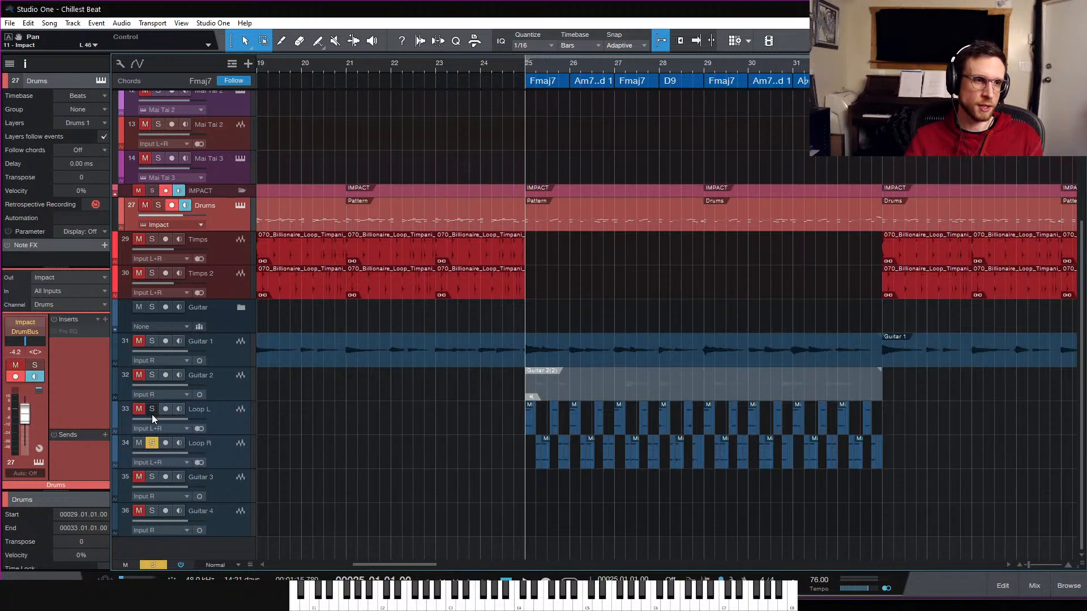
{"action": "left_click", "coordinate": [602, 393]}
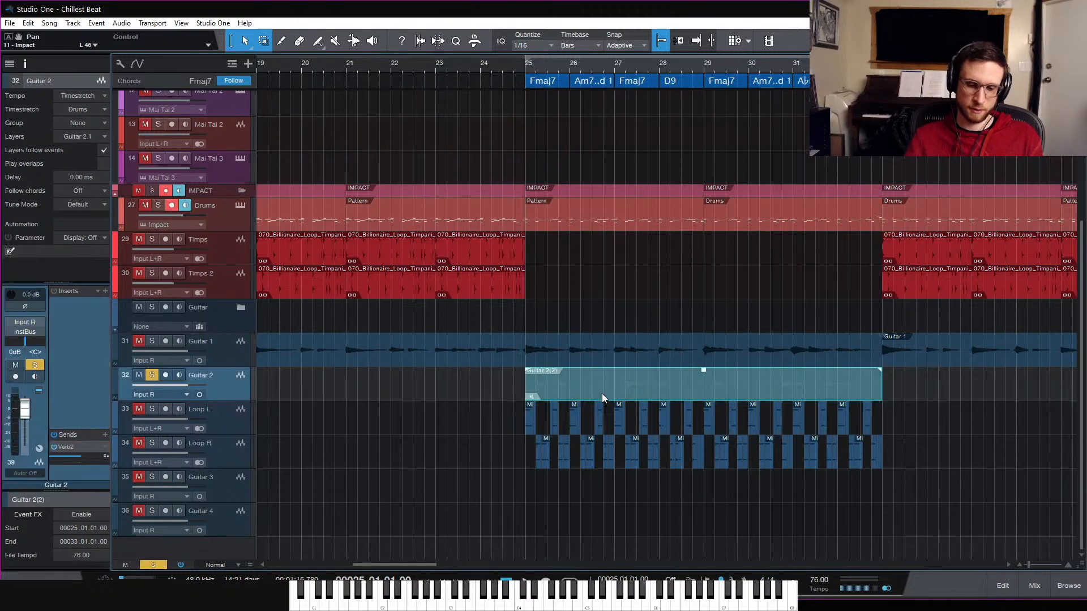
{"action": "key", "text": "space"}
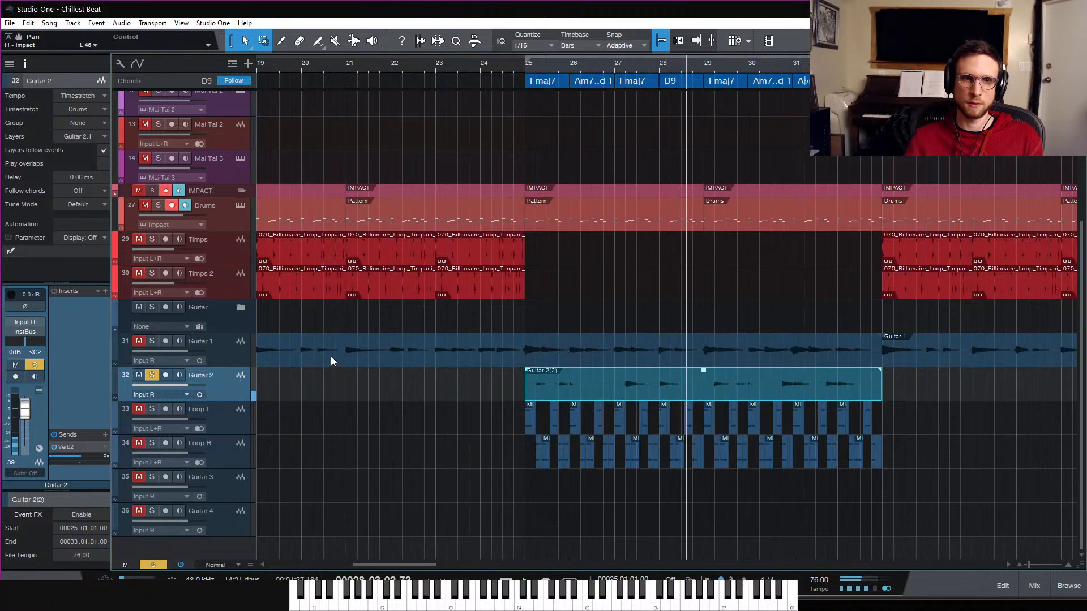
{"action": "key", "text": "space"}
{"action": "left_click", "coordinate": [152, 376]}
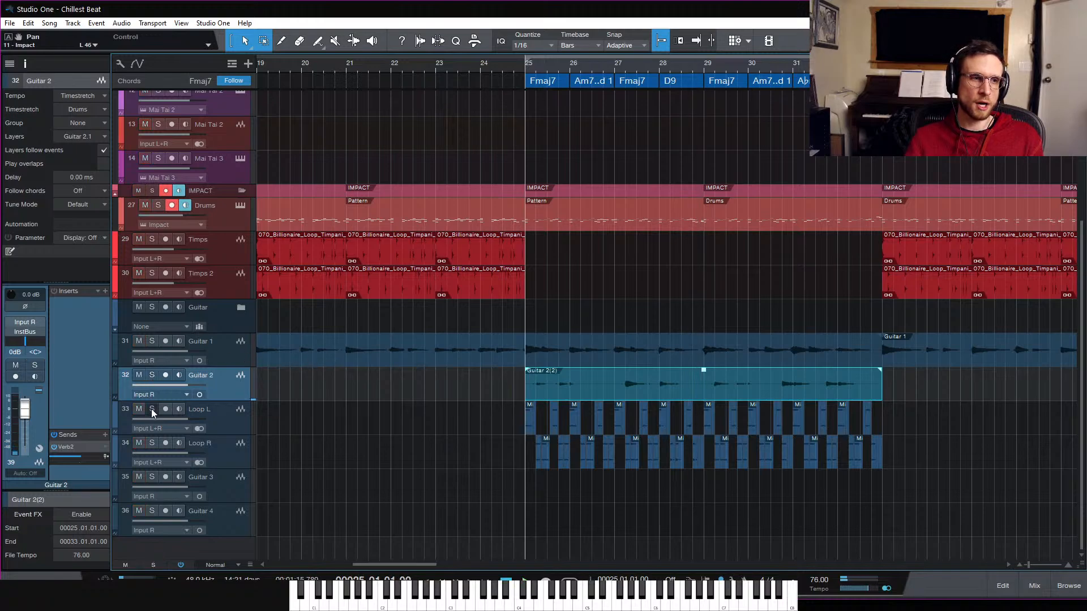
Step: Solo the Loop L and Loop R tracks together and play them from bar 25
{"action": "left_click", "coordinate": [152, 409]}
{"action": "left_click", "coordinate": [152, 443]}
{"action": "key", "text": "space"}
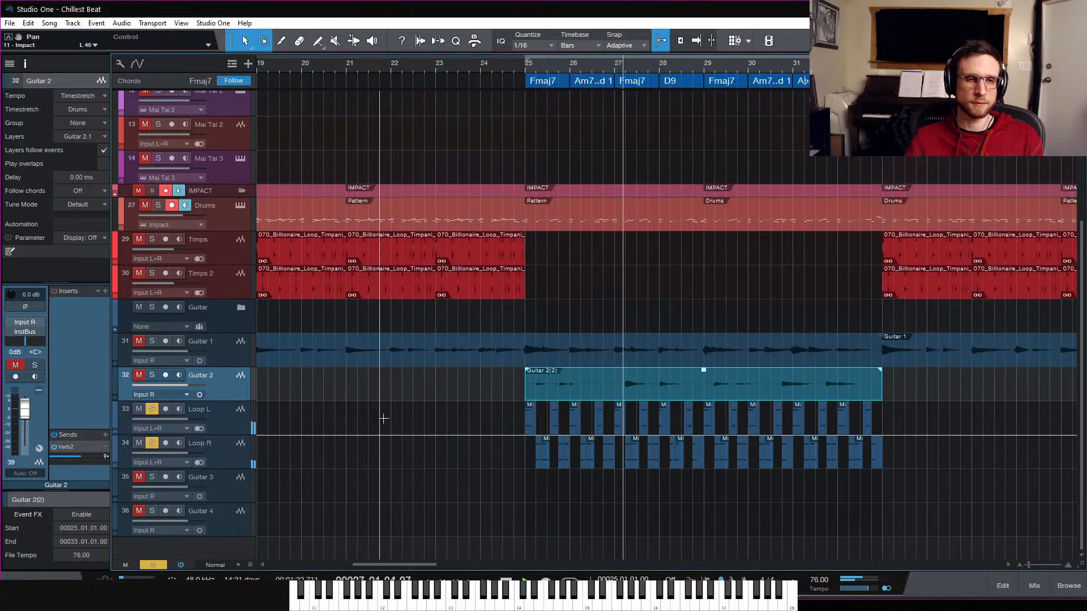
{"action": "key", "text": "space"}
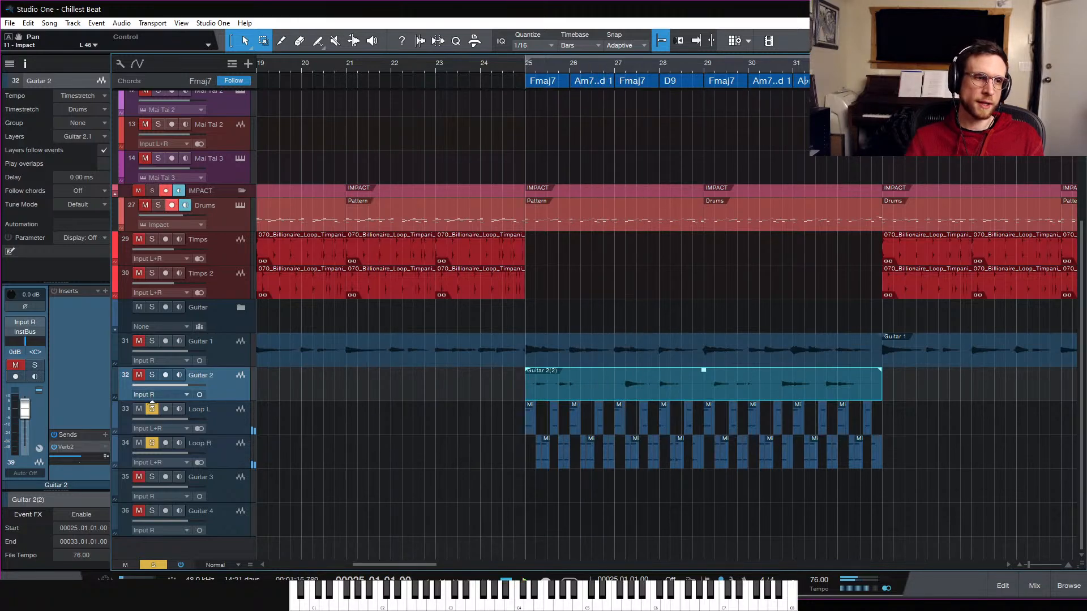
Step: Unsolo the Loop L and Loop R tracks and set the Guitar 2 volume to -8.5 dB while playing the section from bar 25
{"action": "mouse_move", "coordinate": [152, 401]}
{"action": "left_mouse_down"}
{"action": "mouse_move", "coordinate": [159, 425]}
{"action": "mouse_move", "coordinate": [166, 400]}
{"action": "left_mouse_up"}
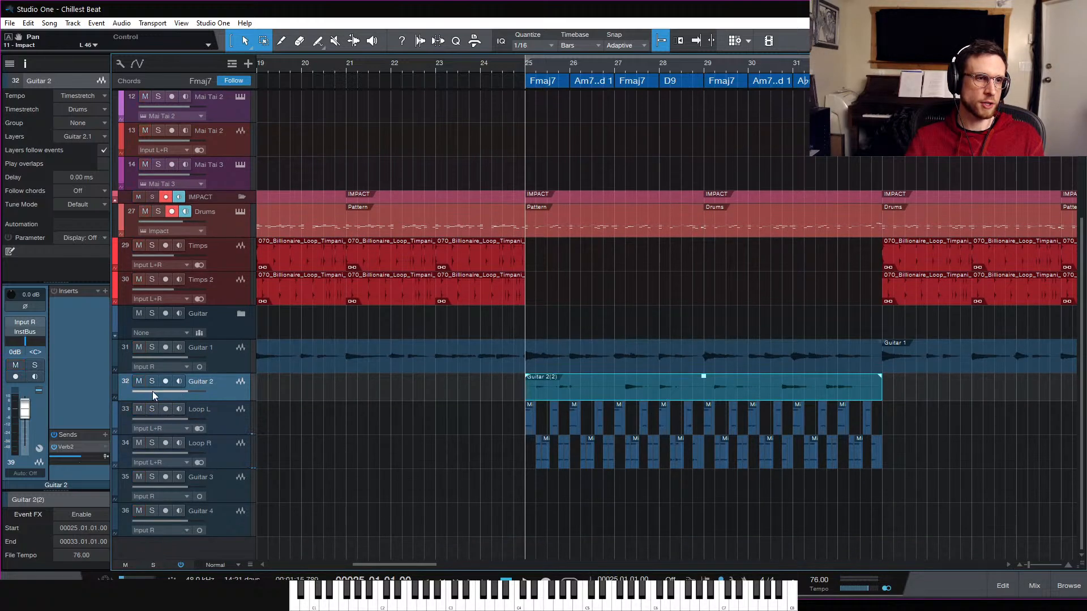
{"action": "left_click_drag", "start_coordinate": [185, 393], "coordinate": [169, 393]}
{"action": "key", "text": "space"}
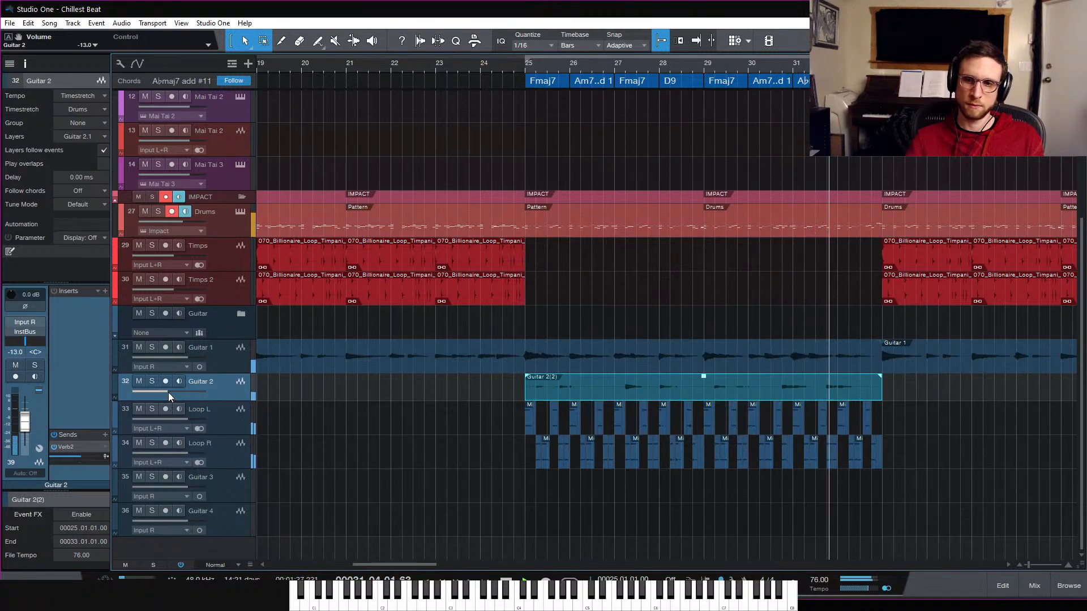
{"action": "mouse_move", "coordinate": [168, 392]}
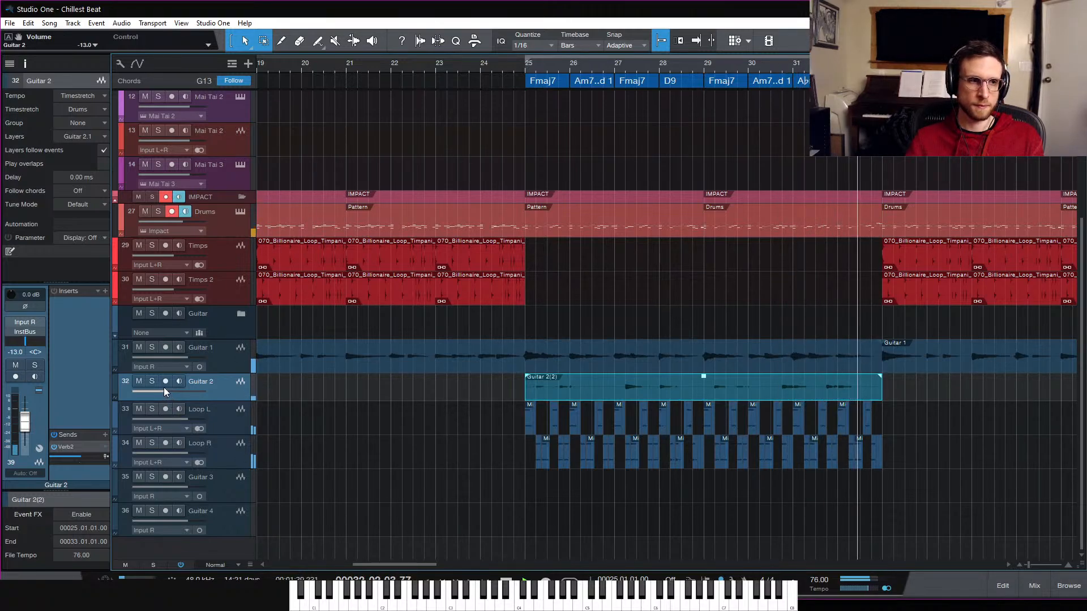
{"action": "left_click_drag", "start_coordinate": [164, 388], "coordinate": [173, 395]}
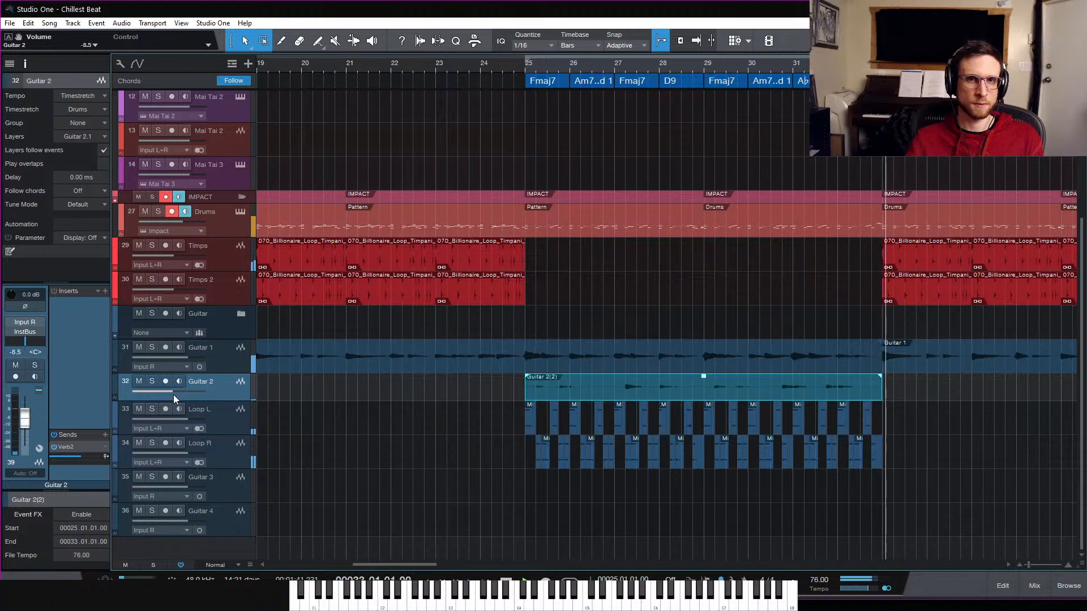
{"action": "left_click", "coordinate": [525, 67]}
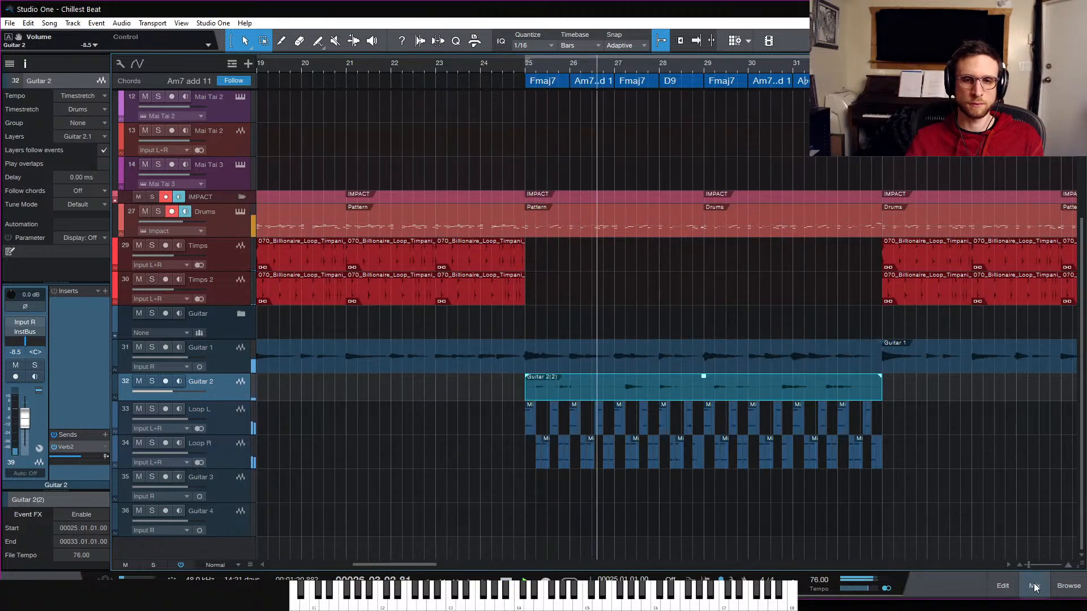
Step: Insert a Compressor on the Guitar 2 channel in the mixer, with attack 11.2 ms and release 62.9 ms
{"action": "key", "text": "F3"}
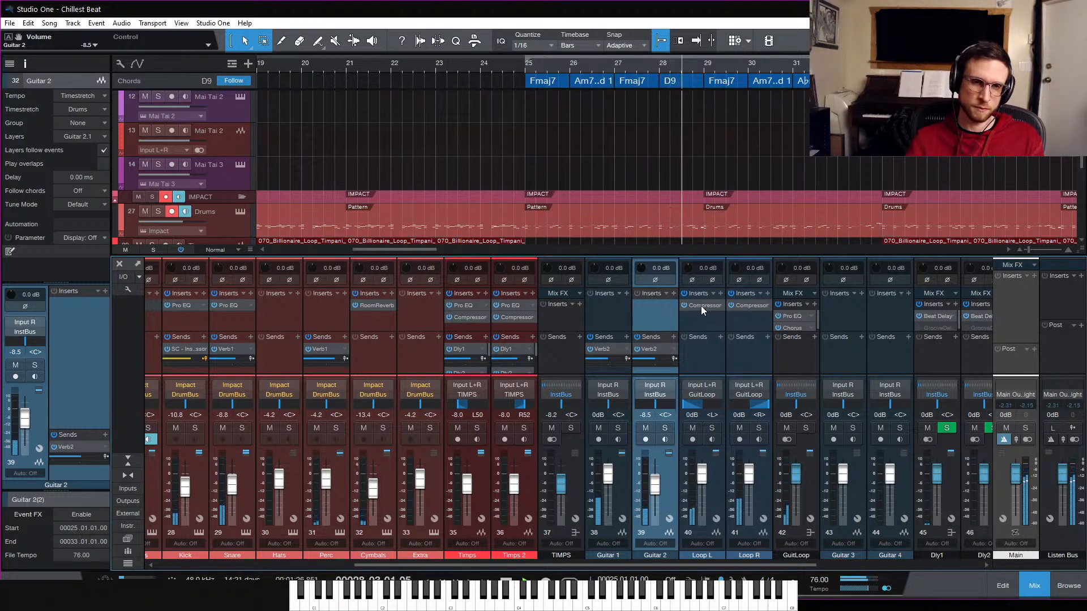
{"action": "left_click", "coordinate": [674, 293]}
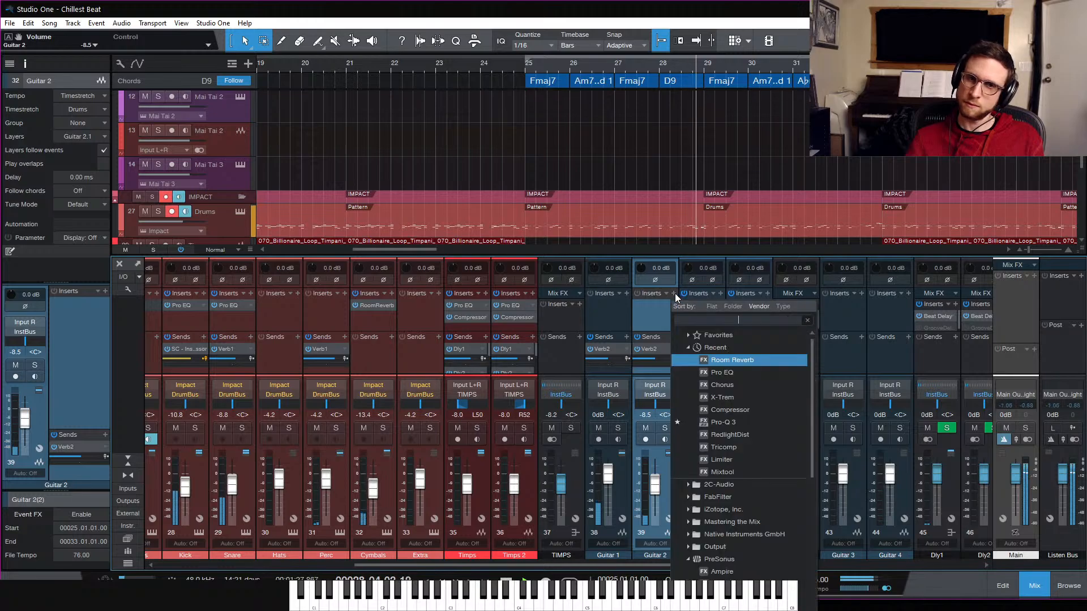
{"action": "left_click", "coordinate": [739, 409]}
{"action": "left_click_drag", "start_coordinate": [466, 264], "coordinate": [515, 272]}
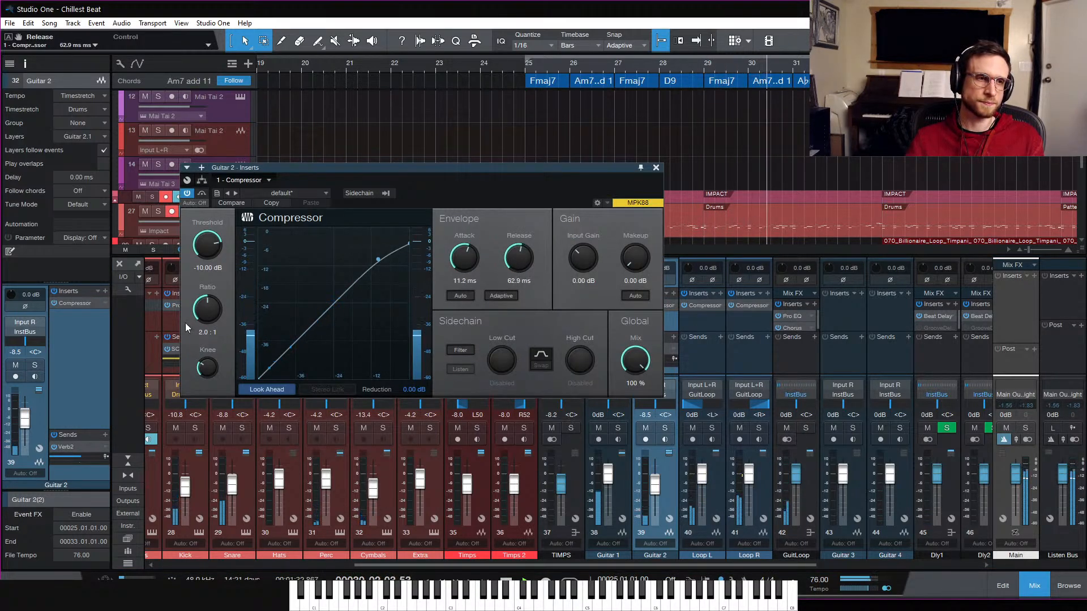
Step: Set the Guitar 2 compressor's ratio to 8.5:1, threshold to -20.56 dB and makeup gain to 4.08 dB, and replay from bar 25
{"action": "left_click_drag", "start_coordinate": [209, 283], "coordinate": [209, 260]}
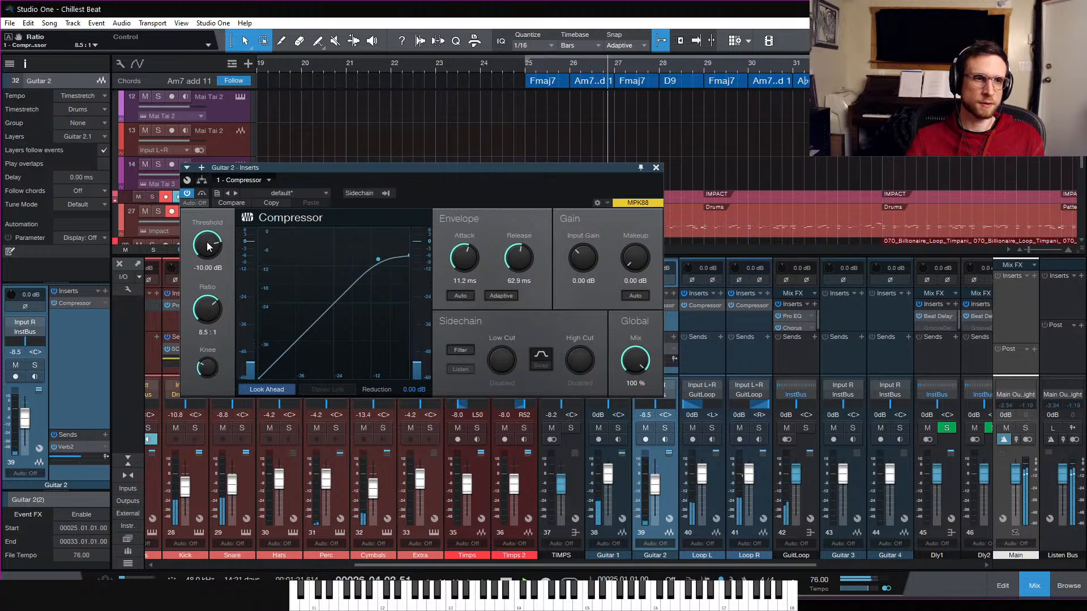
{"action": "left_click_drag", "start_coordinate": [208, 246], "coordinate": [208, 270]}
{"action": "left_click", "coordinate": [599, 67]}
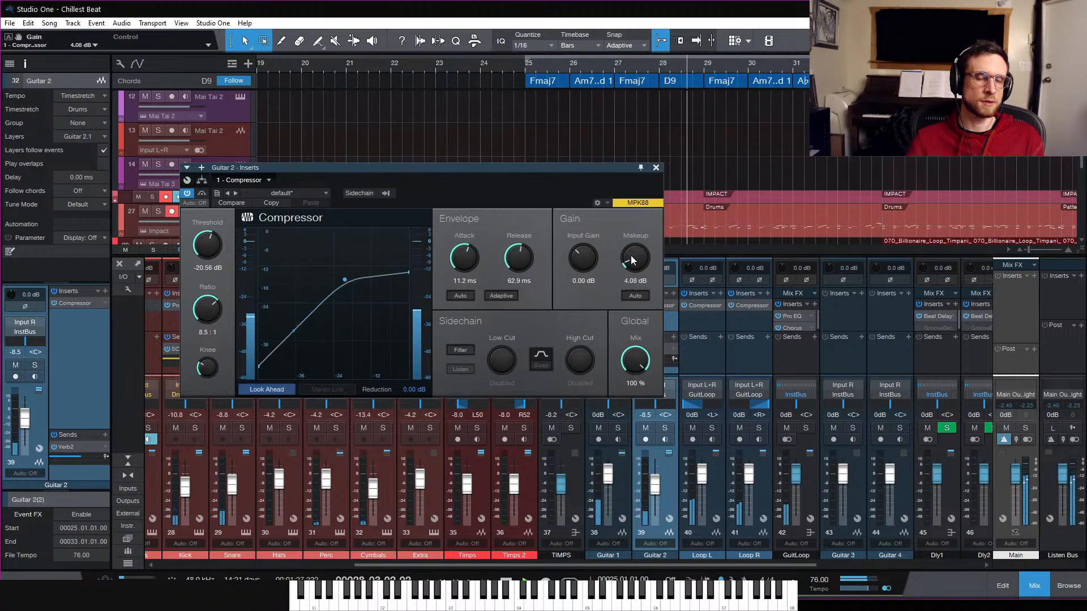
{"action": "left_click_drag", "start_coordinate": [634, 263], "coordinate": [634, 249]}
{"action": "key", "text": "space"}
{"action": "key", "text": "space"}
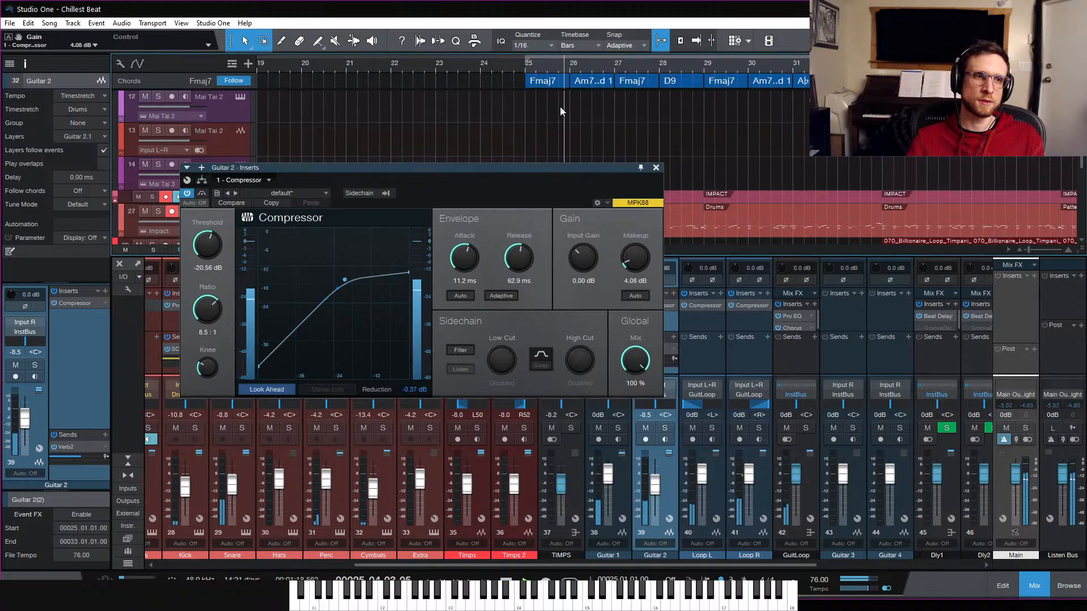
Step: Close the compressor and the mixer and play the arrangement on from bar 25
{"action": "left_click", "coordinate": [655, 168]}
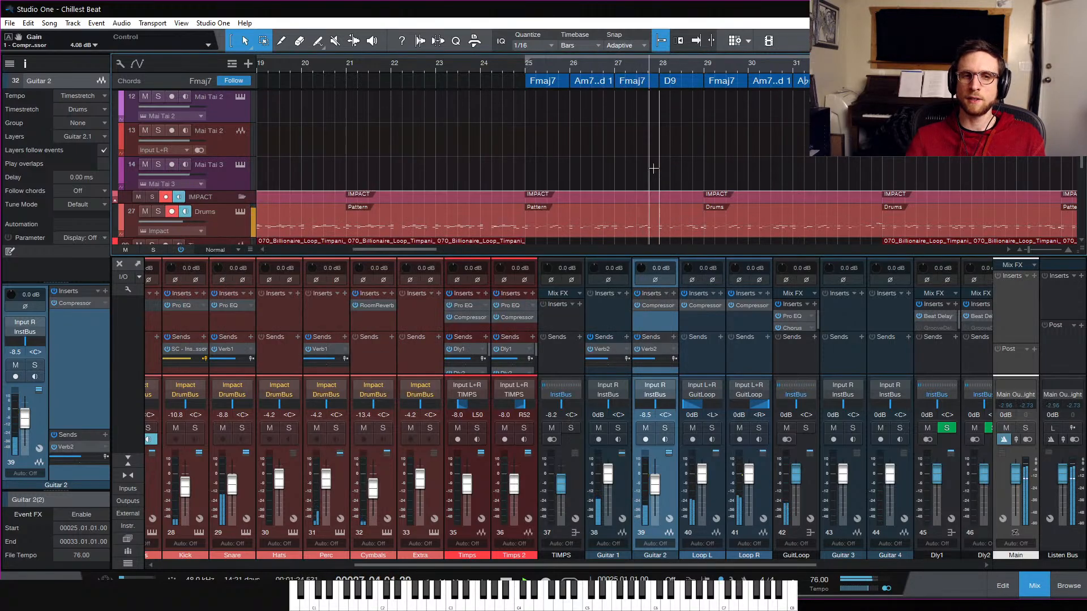
{"action": "key", "text": "space"}
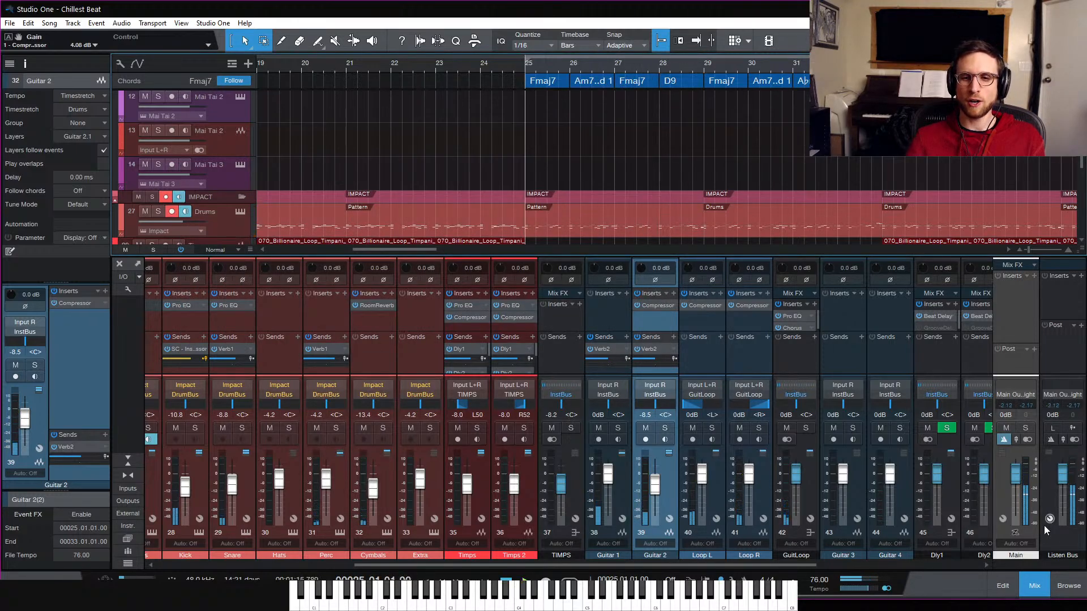
{"action": "left_click", "coordinate": [1034, 586]}
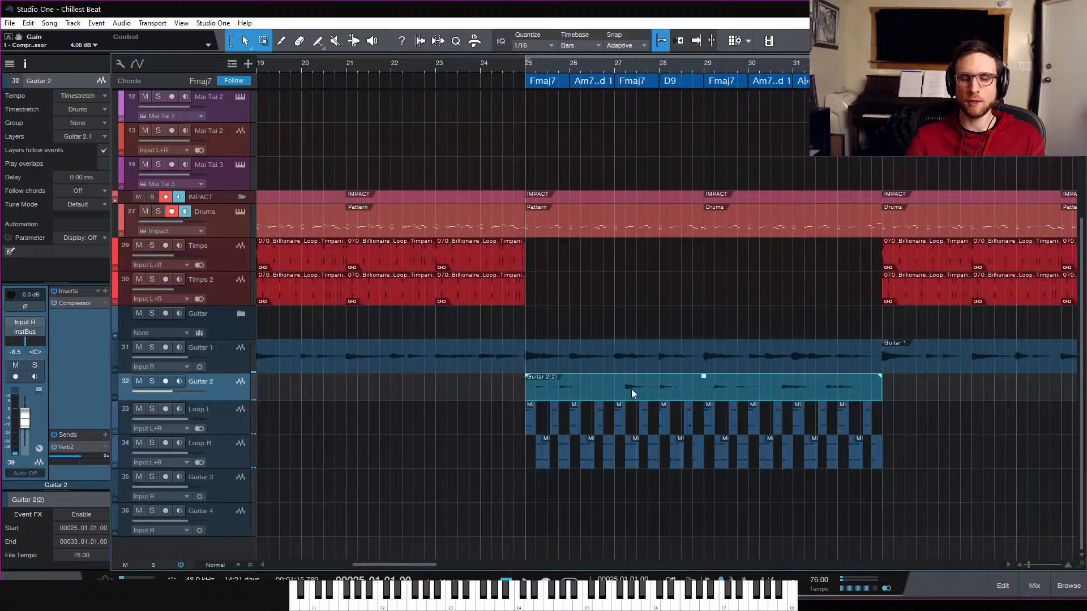
{"action": "key", "text": "space"}
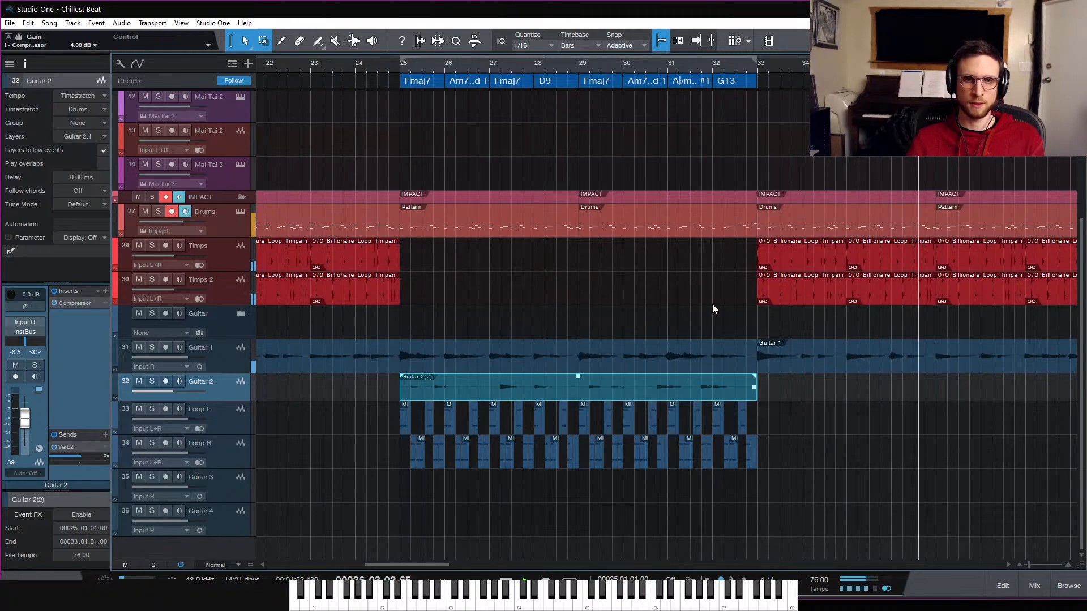
Step: Zoom out to the whole arrangement, unmute the Guitar 2(2) clip at bar 49, and stop playback
{"action": "left_click", "coordinate": [741, 413]}
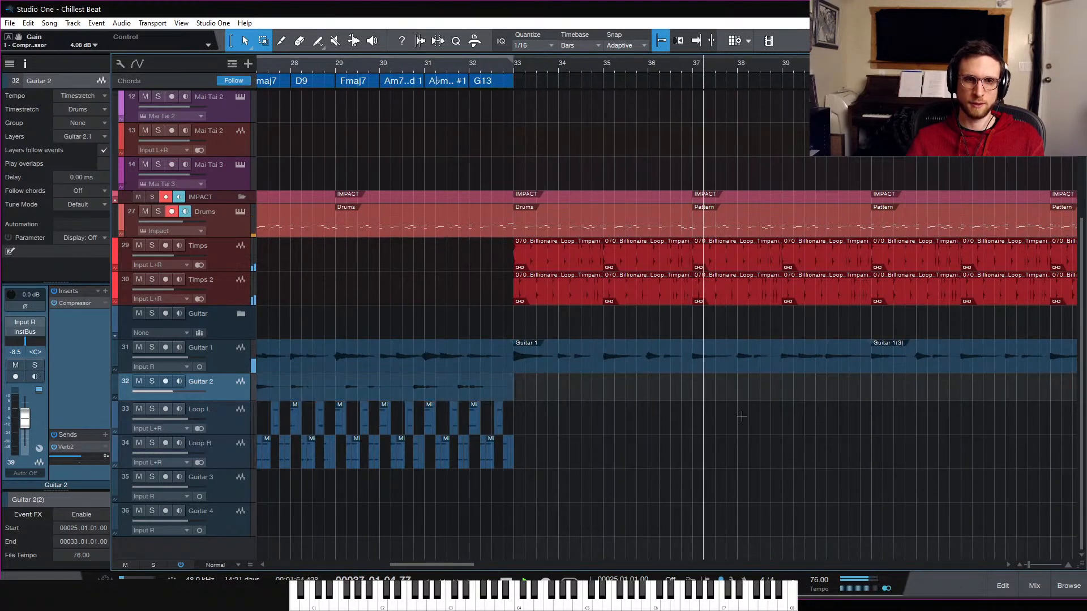
{"action": "key", "text": "w"}
{"action": "key", "text": "w"}
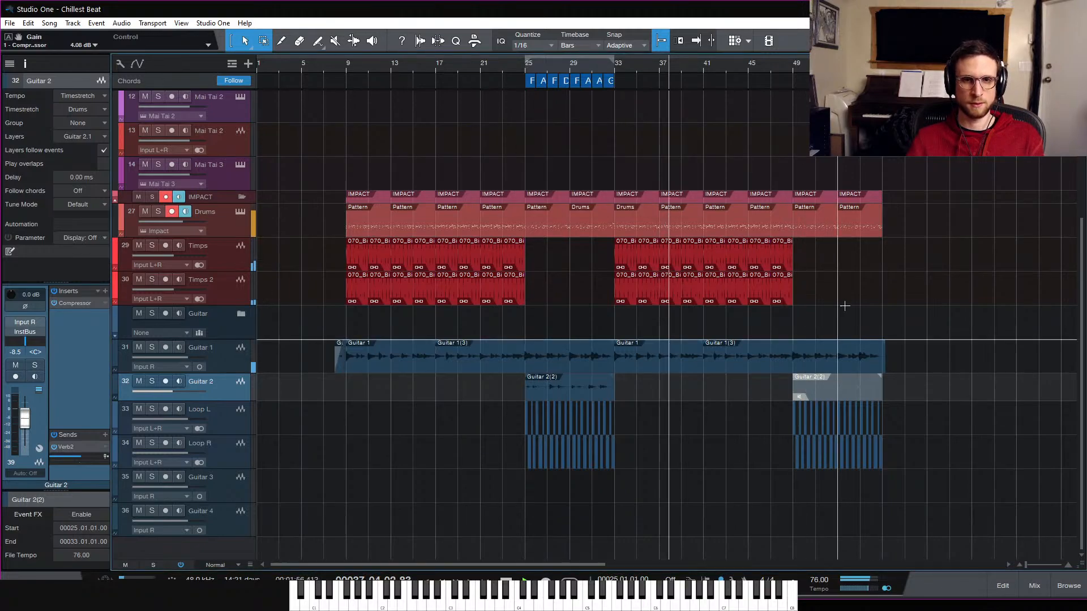
{"action": "left_click", "coordinate": [858, 394]}
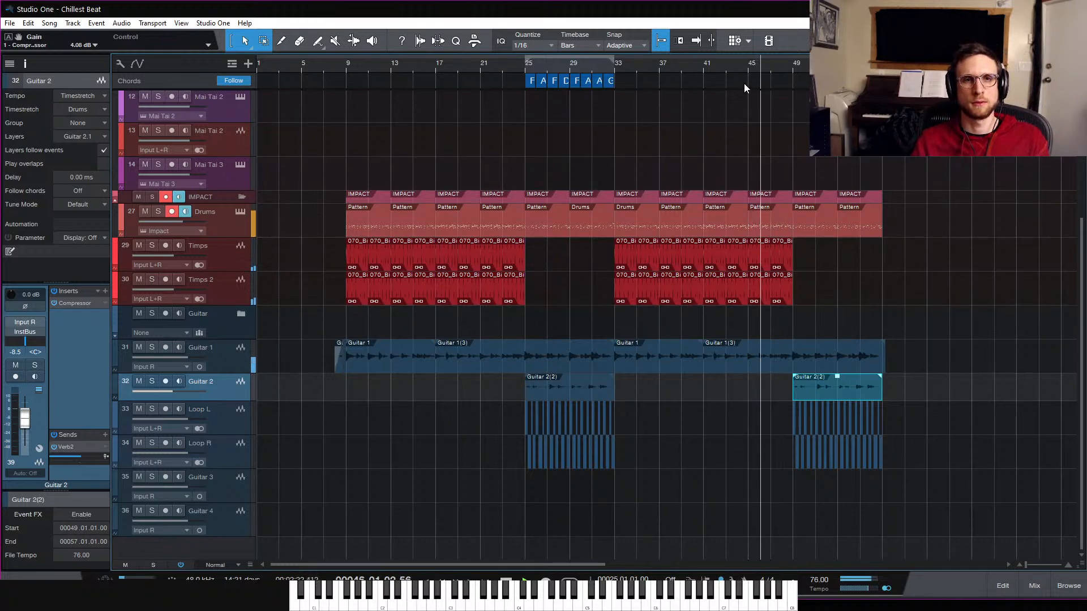
{"action": "key", "text": "space"}
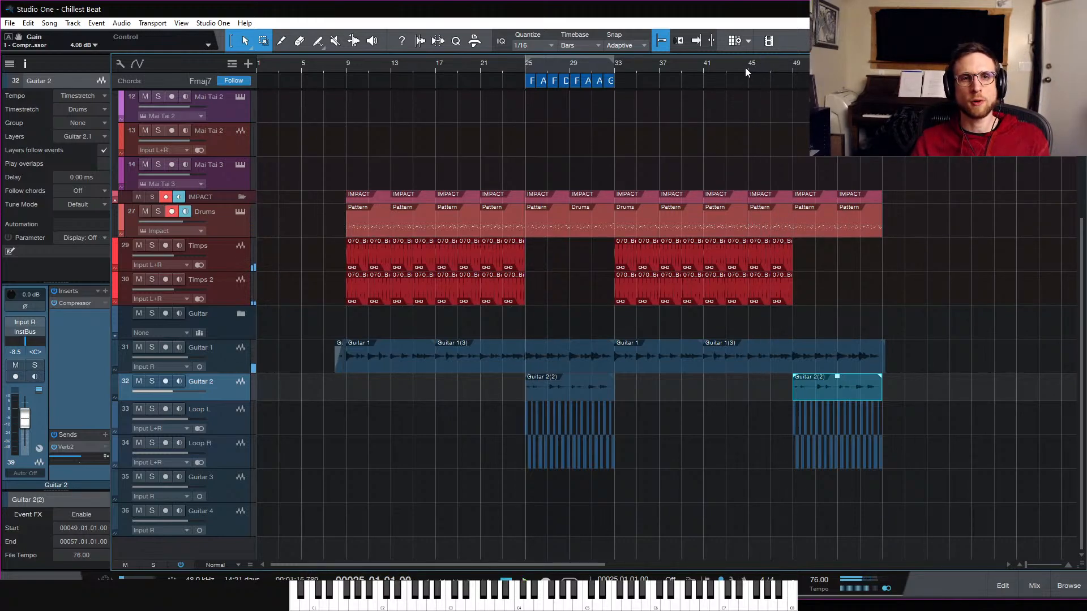
Step: Zoom in on the section before bar 49 and audition it from bar 44
{"action": "left_click", "coordinate": [745, 67]}
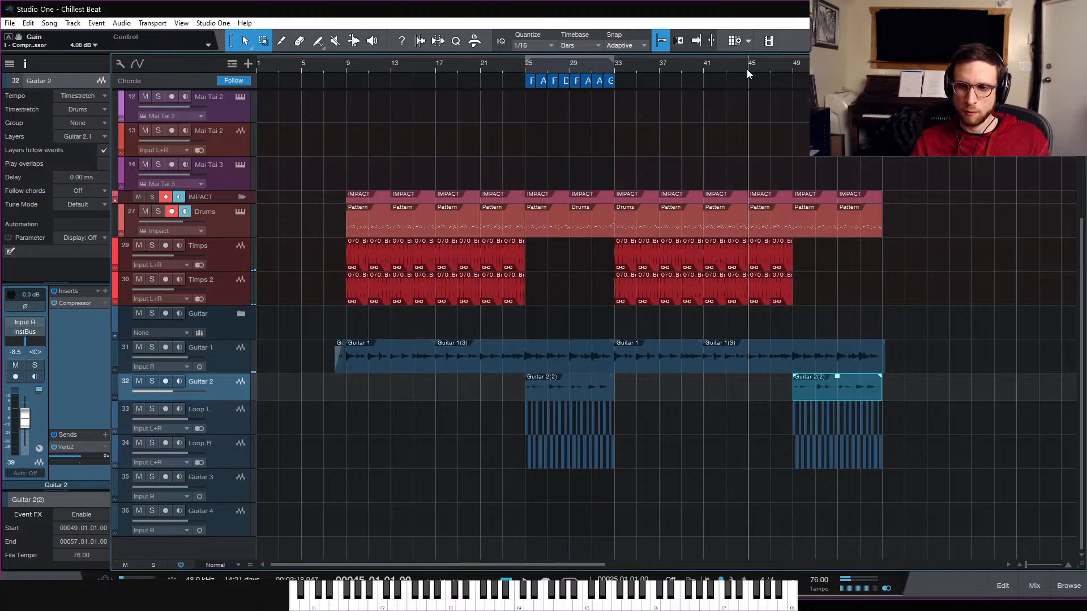
{"action": "left_click", "coordinate": [815, 170]}
{"action": "key", "text": "e"}
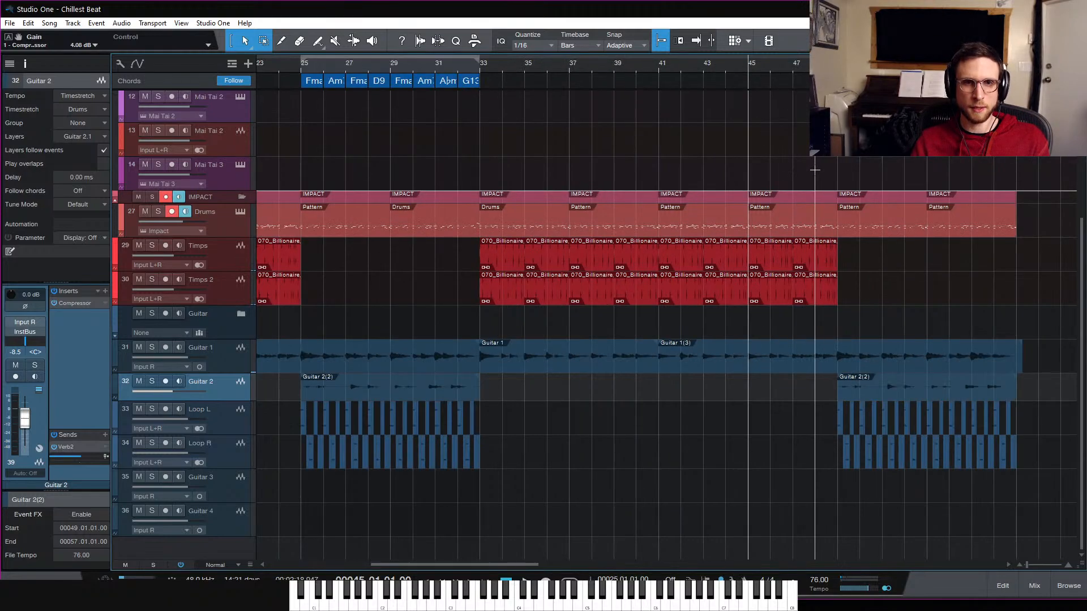
{"action": "key", "text": "e"}
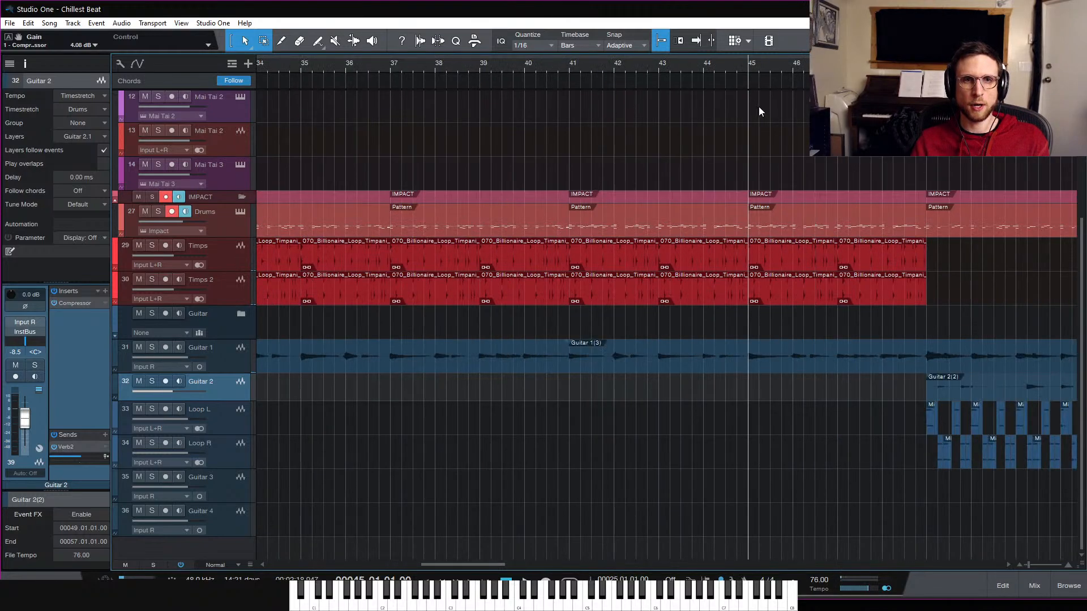
{"action": "left_click", "coordinate": [704, 66]}
{"action": "key", "text": "space"}
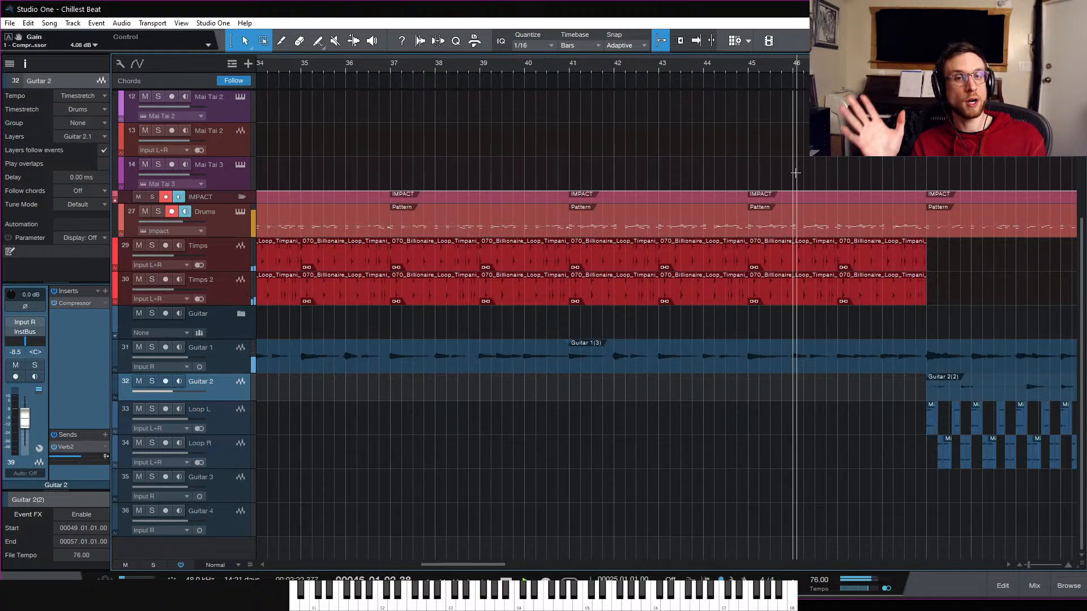
{"action": "key", "text": "space"}
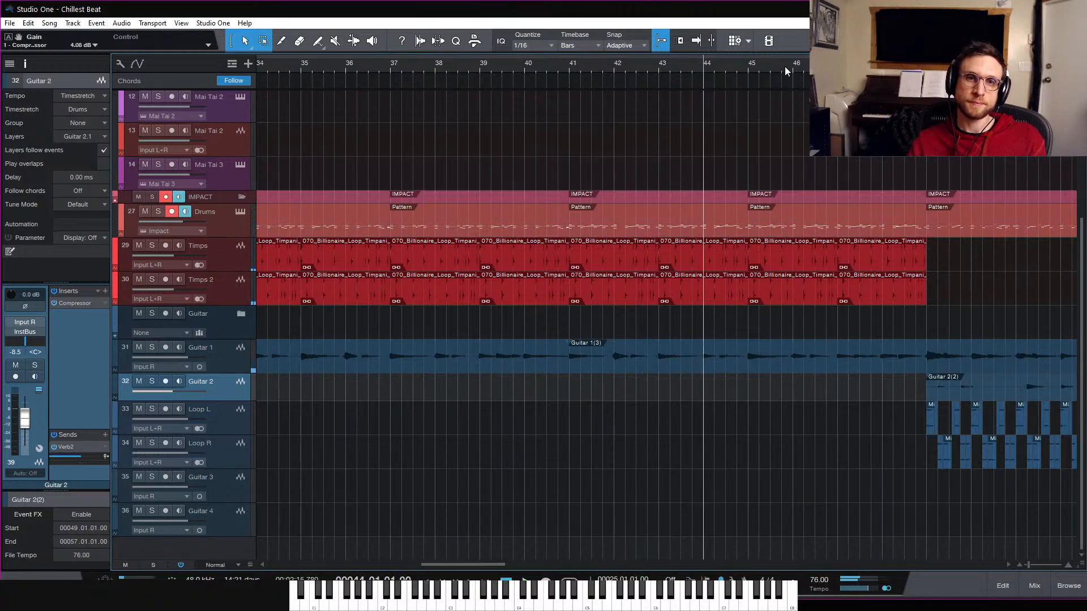
Step: Open the Drums pattern at bar 45 in the note editor and audition it from bar 46
{"action": "left_click", "coordinate": [792, 67]}
{"action": "left_click", "coordinate": [803, 232]}
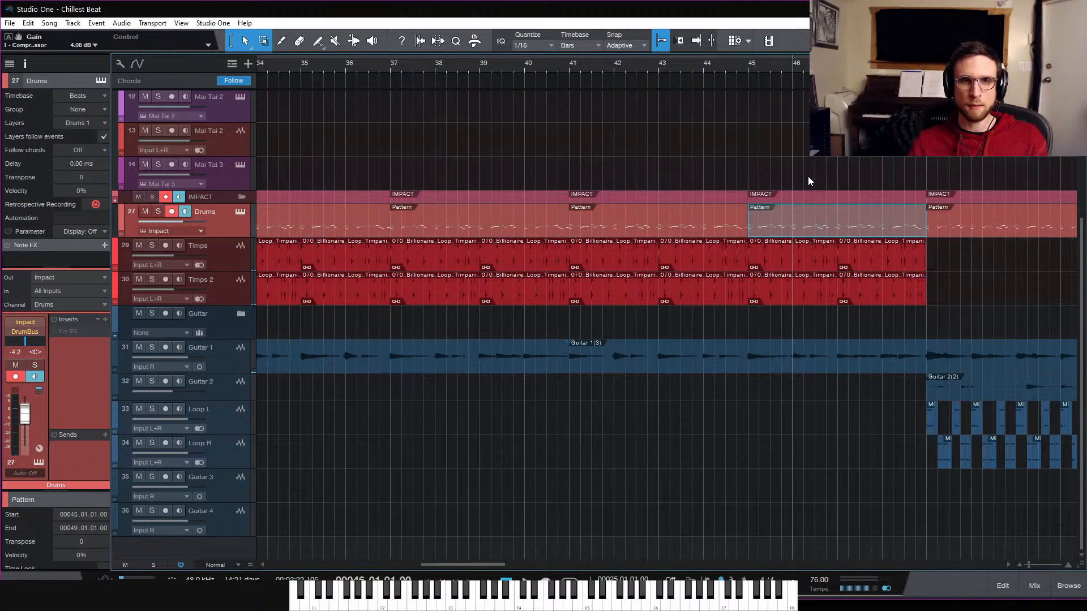
{"action": "double_click", "coordinate": [805, 226]}
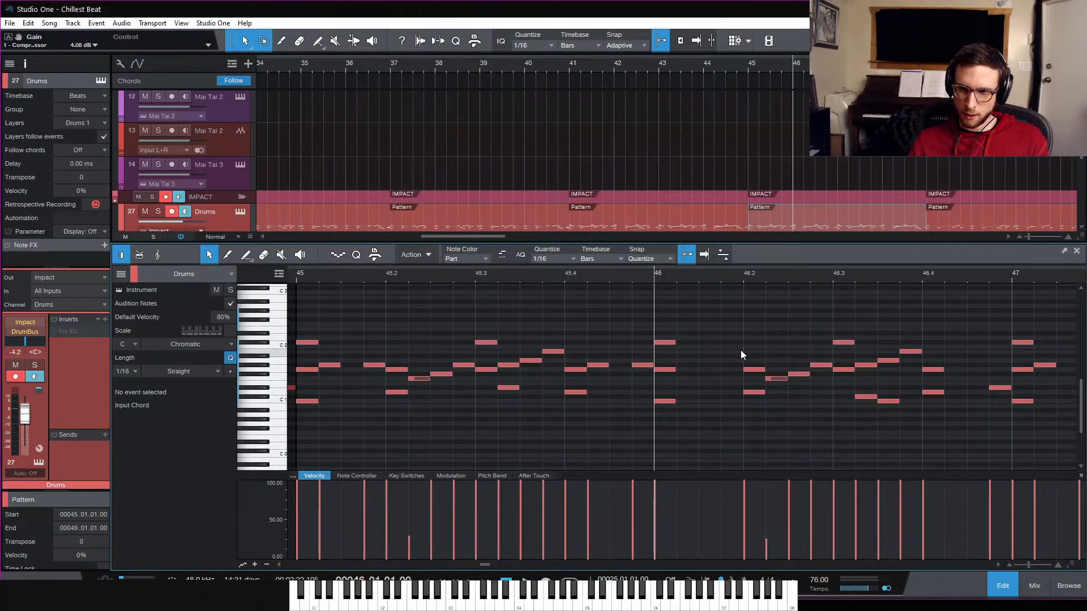
{"action": "key", "text": "space"}
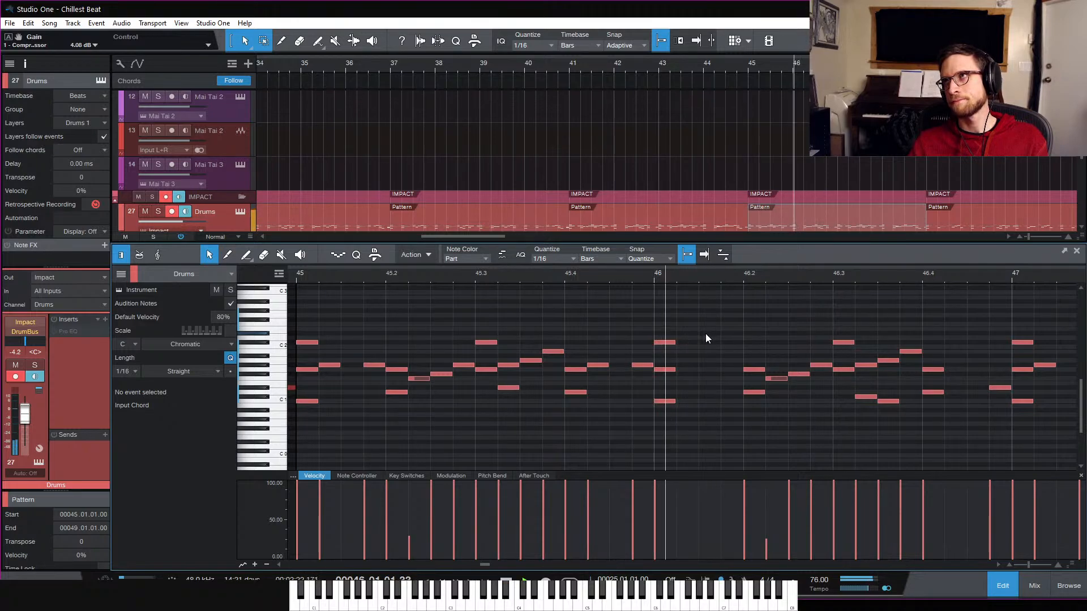
{"action": "key", "text": "space"}
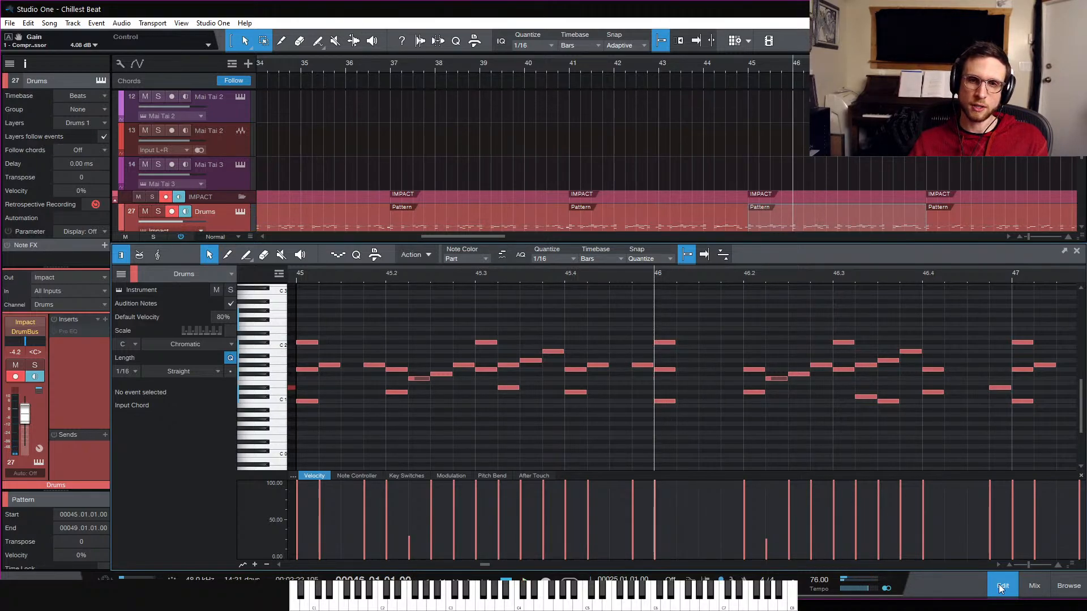
{"action": "key", "text": "space"}
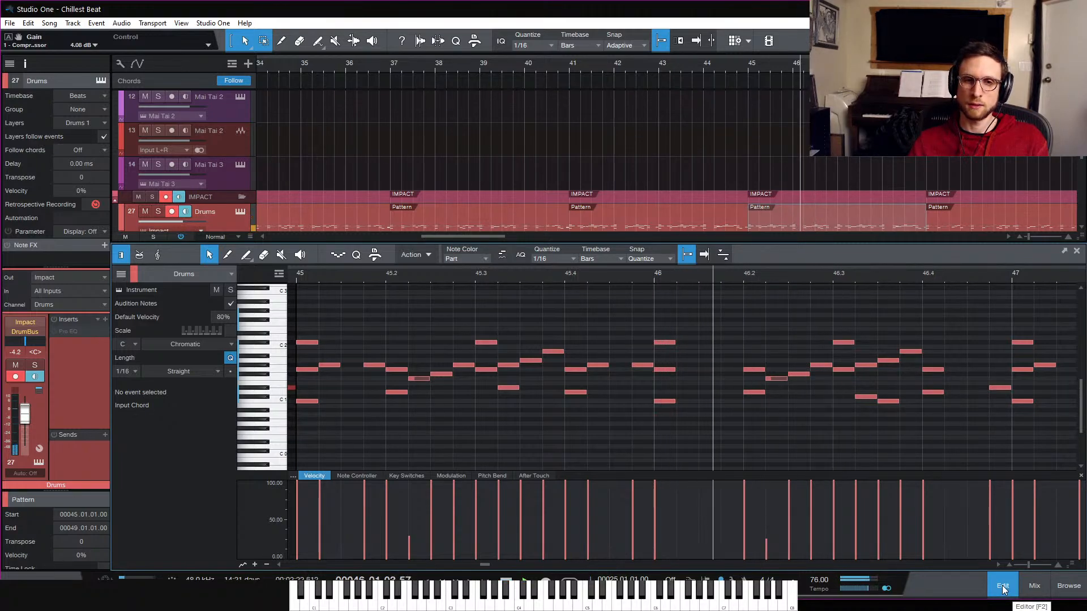
{"action": "key", "text": "space"}
Step: Mute all drum notes from beat 46.2 up to beat 46.3 and replay from bar 46
{"action": "left_click_drag", "start_coordinate": [720, 336], "coordinate": [828, 413]}
{"action": "key", "text": "shift+m"}
{"action": "key", "text": "space"}
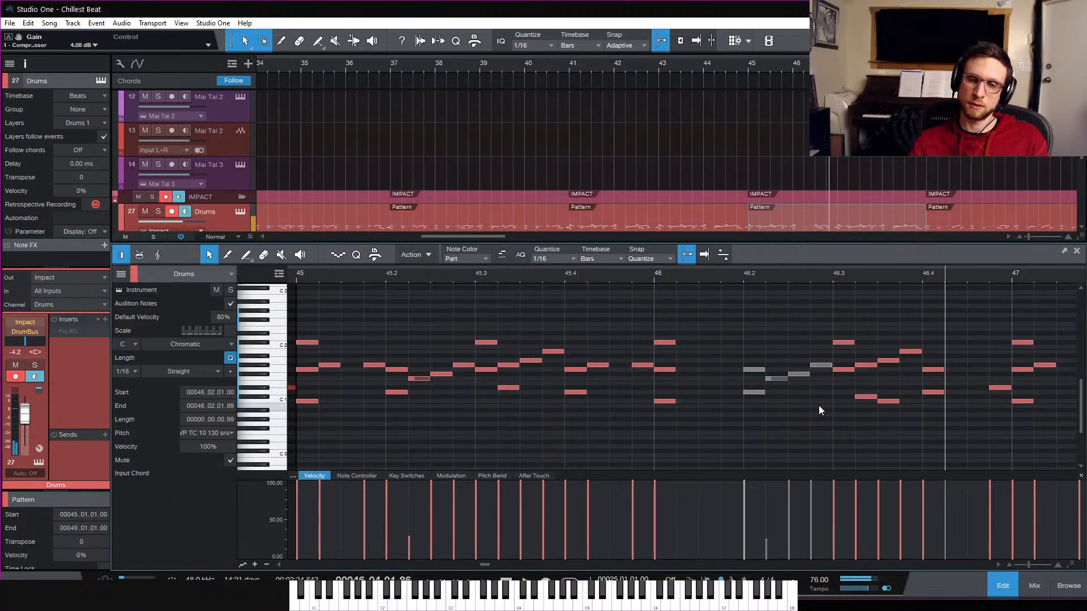
{"action": "key", "text": "space"}
Step: Mute the two drum hits at 46.03.01, replay from bar 46, and mute the upper hits at 46.03.02 and 46.03.03
{"action": "left_click_drag", "start_coordinate": [831, 310], "coordinate": [859, 376]}
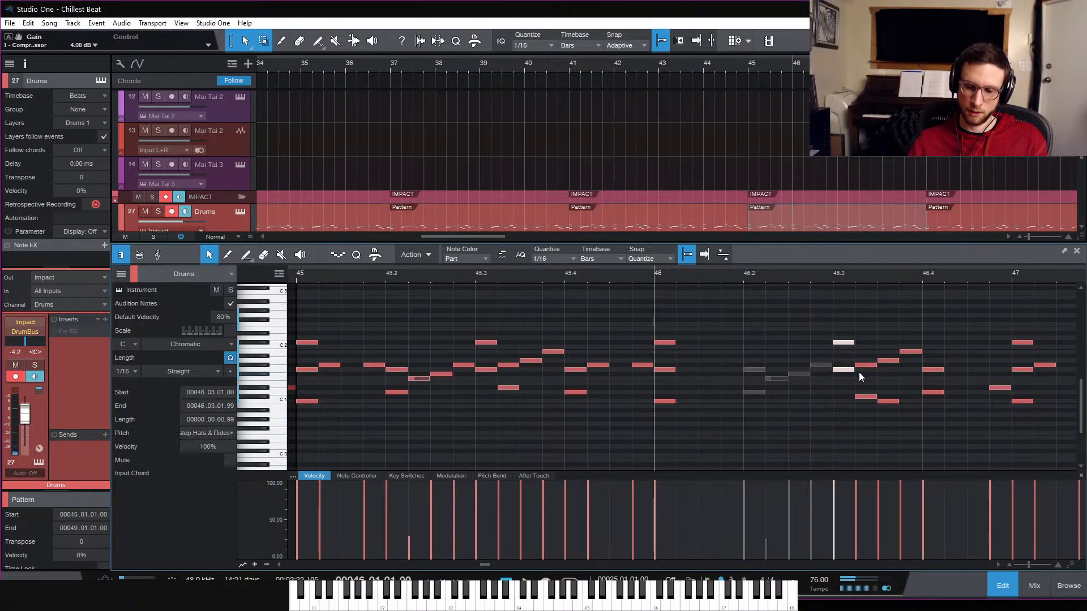
{"action": "key", "text": "shift+m"}
{"action": "key", "text": "space"}
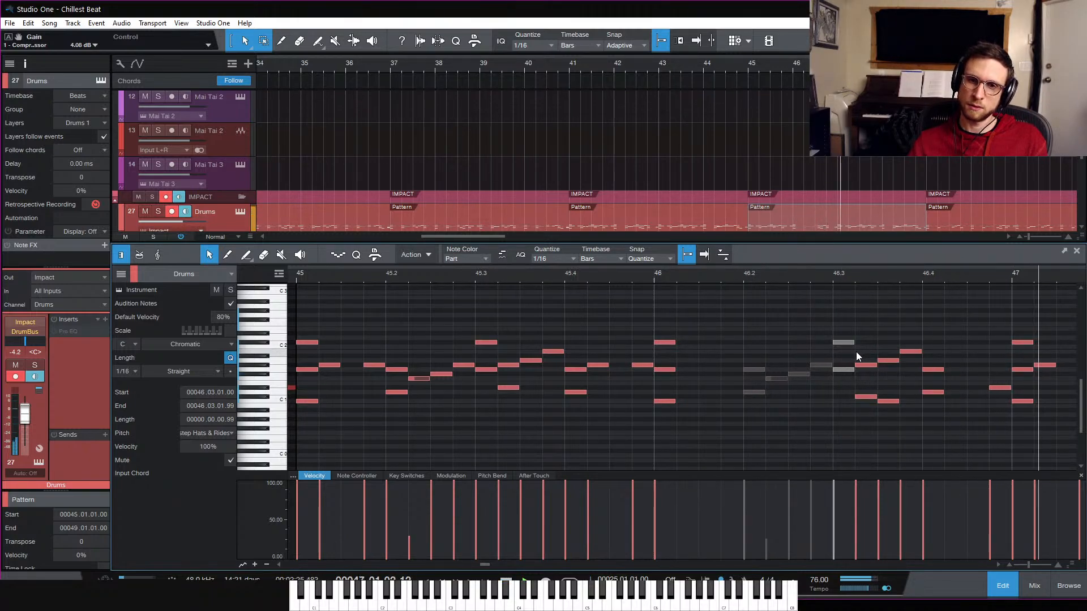
{"action": "key", "text": "space"}
{"action": "left_click_drag", "start_coordinate": [854, 350], "coordinate": [889, 373]}
{"action": "key", "text": "shift+m"}
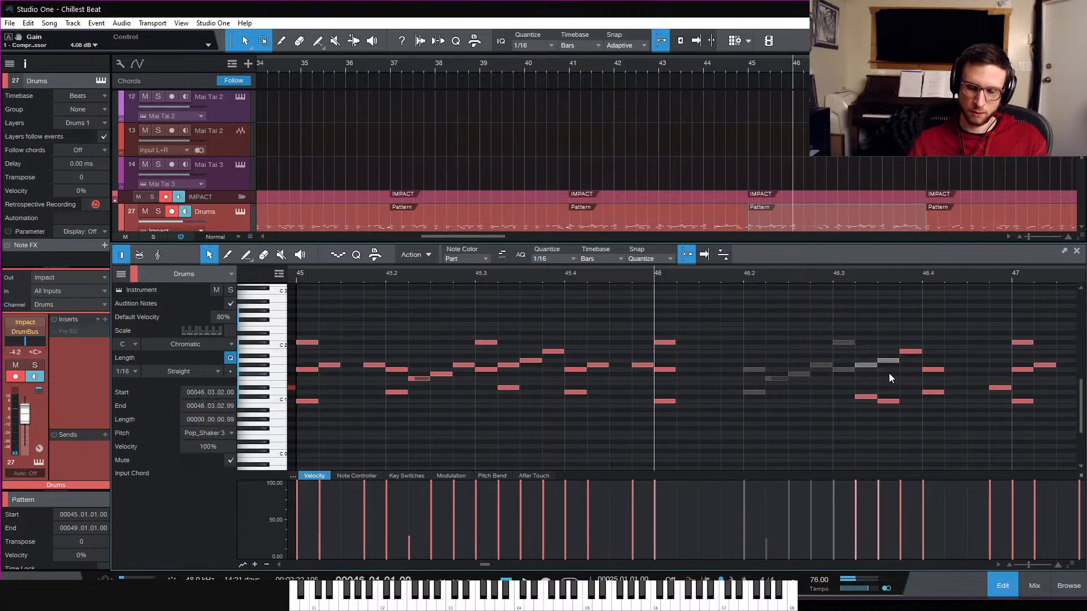
Step: Set the velocity of the kick note at 46.03.02 to 26% and replay the drum break from bar 46
{"action": "left_click", "coordinate": [867, 397]}
{"action": "left_click_drag", "start_coordinate": [857, 488], "coordinate": [857, 555]}
{"action": "key", "text": "space"}
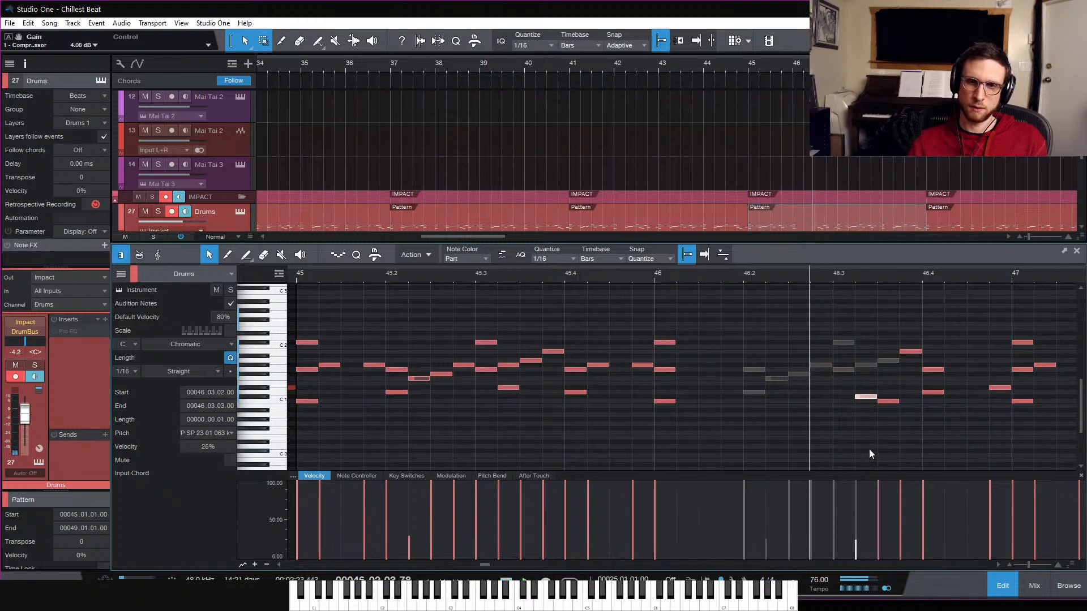
{"action": "key", "text": "space"}
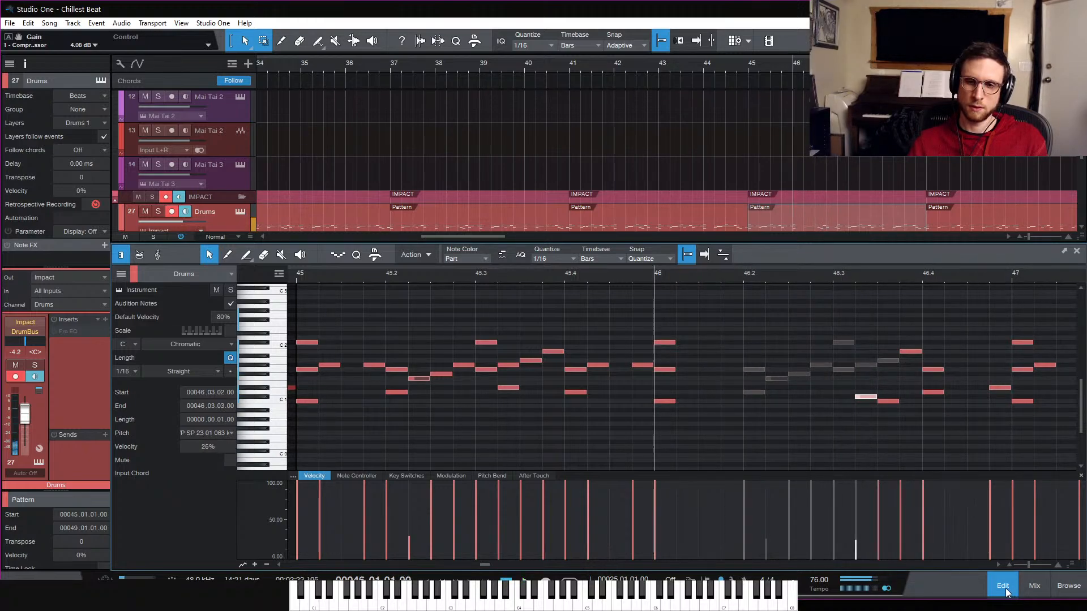
Step: Close the note editor, audition the Timps and Timps 2 tracks in solo from bar 33, and unsolo both
{"action": "left_click", "coordinate": [1002, 585]}
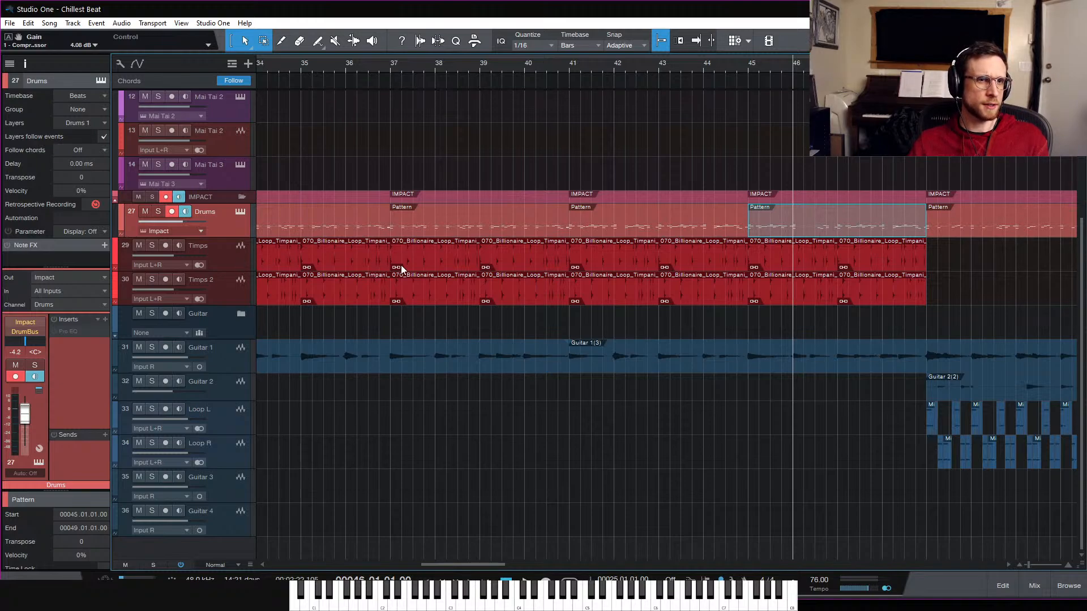
{"action": "scroll", "coordinate": [473, 263], "scroll_direction": "left", "scroll_amount": 6}
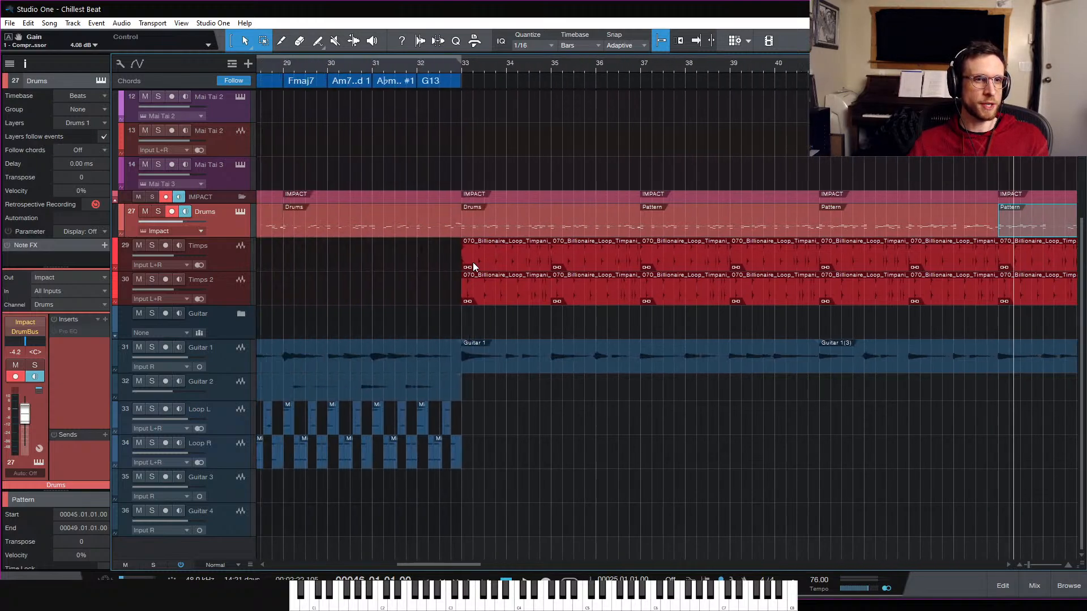
{"action": "left_click", "coordinate": [588, 69]}
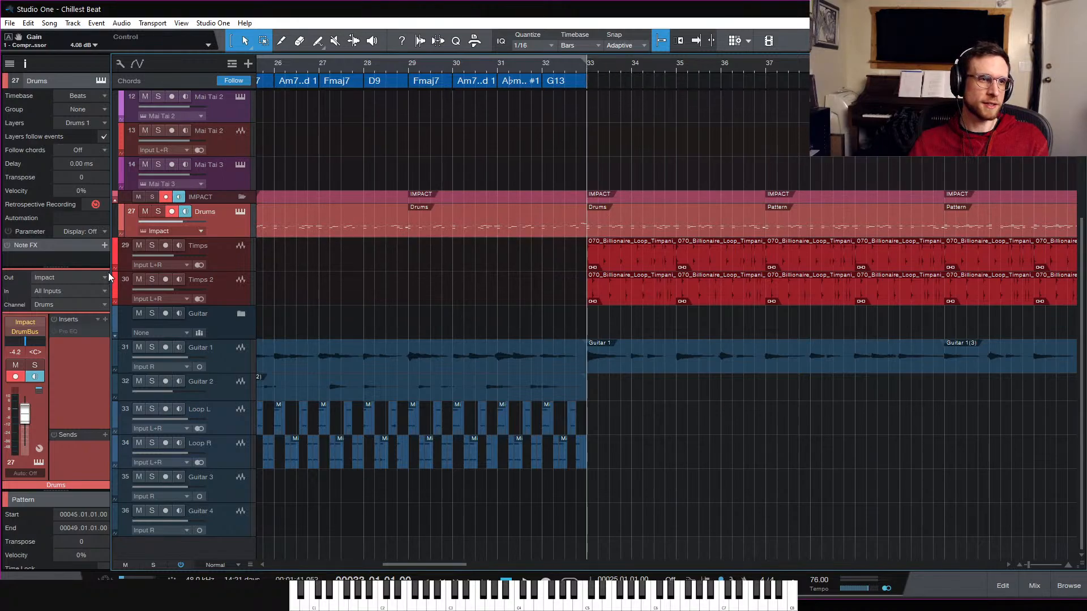
{"action": "key", "text": "space"}
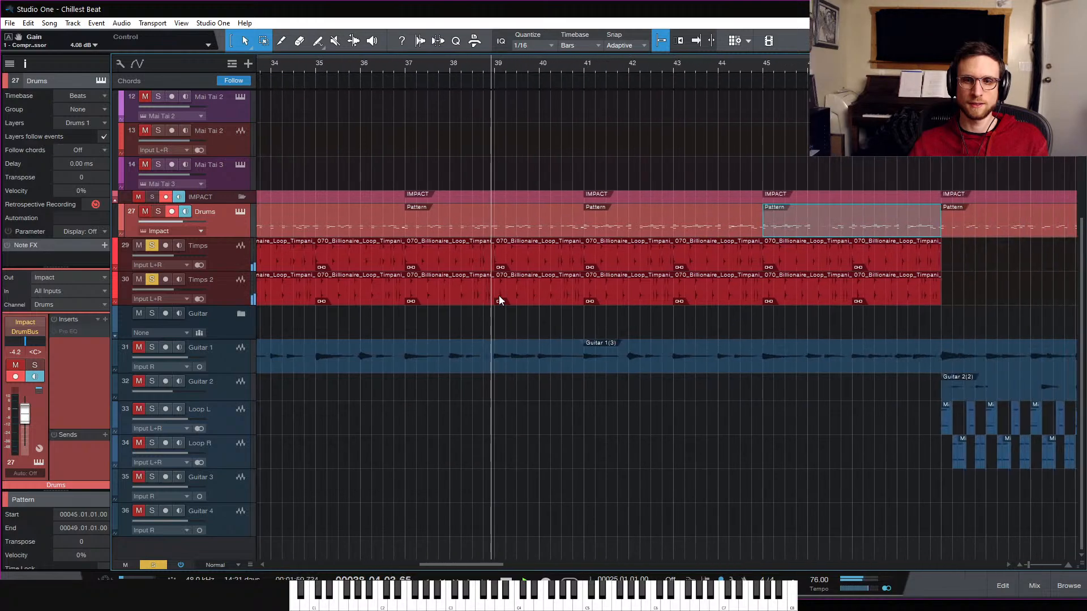
{"action": "left_click", "coordinate": [152, 245]}
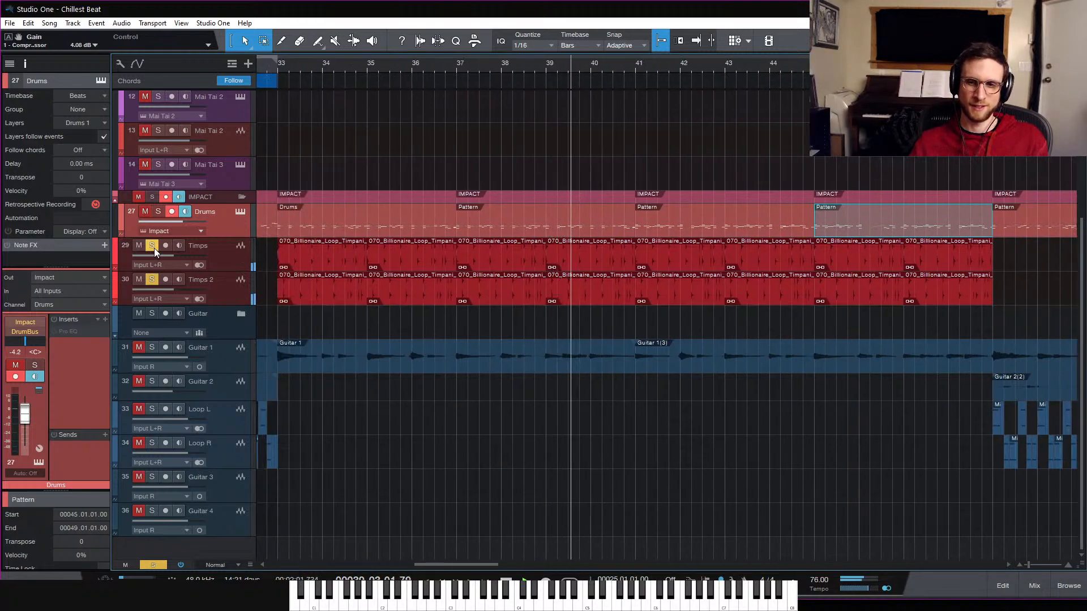
{"action": "key", "text": "space"}
{"action": "left_click", "coordinate": [151, 279]}
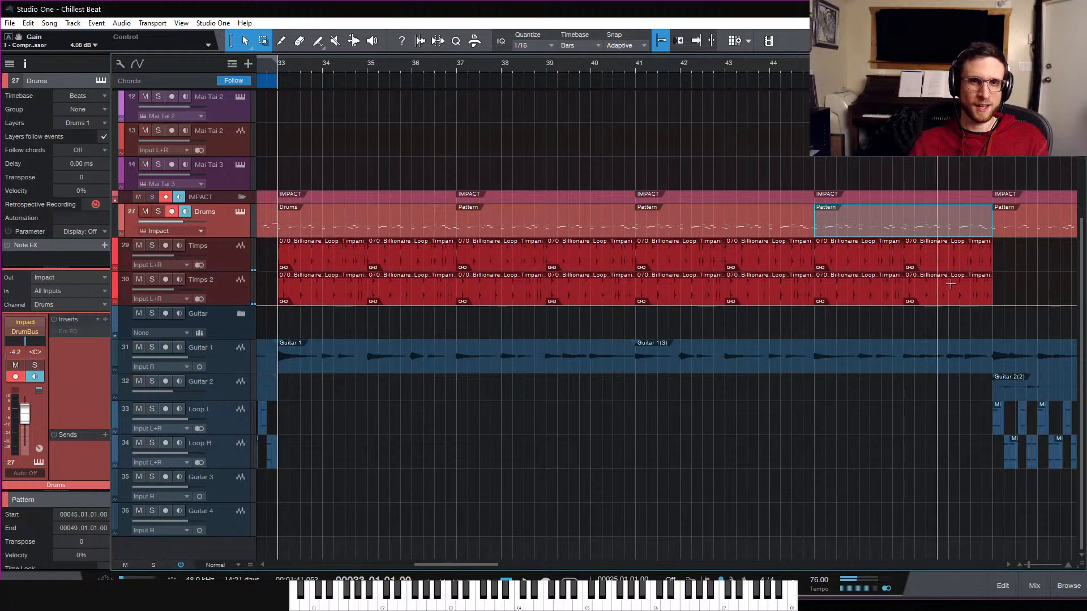
Step: Try to mix down the timpani loops on Timps and Timps 2 from bar 33 to bar 49, and undo it
{"action": "key", "text": "w"}
{"action": "key", "text": "w"}
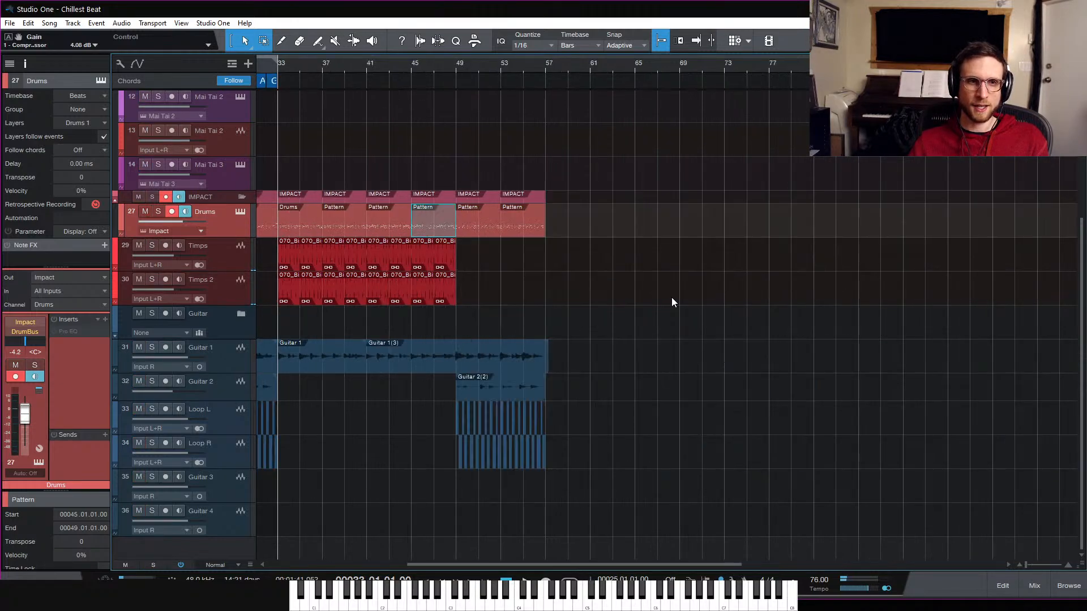
{"action": "scroll", "coordinate": [671, 297], "scroll_direction": "left", "scroll_amount": 5}
{"action": "key", "text": "e"}
{"action": "left_click_drag", "start_coordinate": [971, 299], "coordinate": [618, 243]}
{"action": "right_click", "coordinate": [691, 261]}
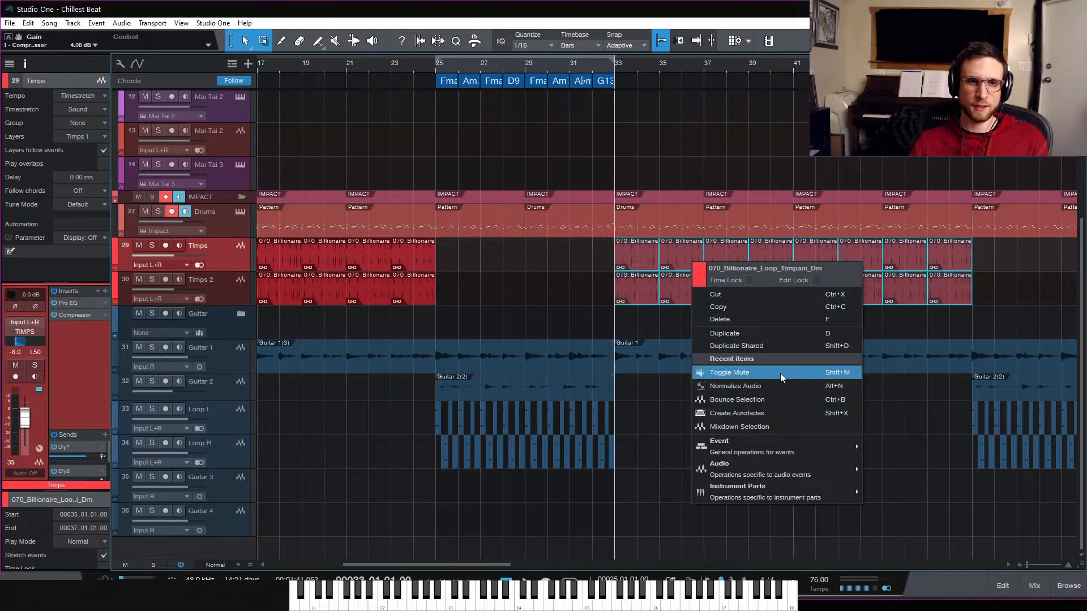
{"action": "left_click", "coordinate": [776, 425]}
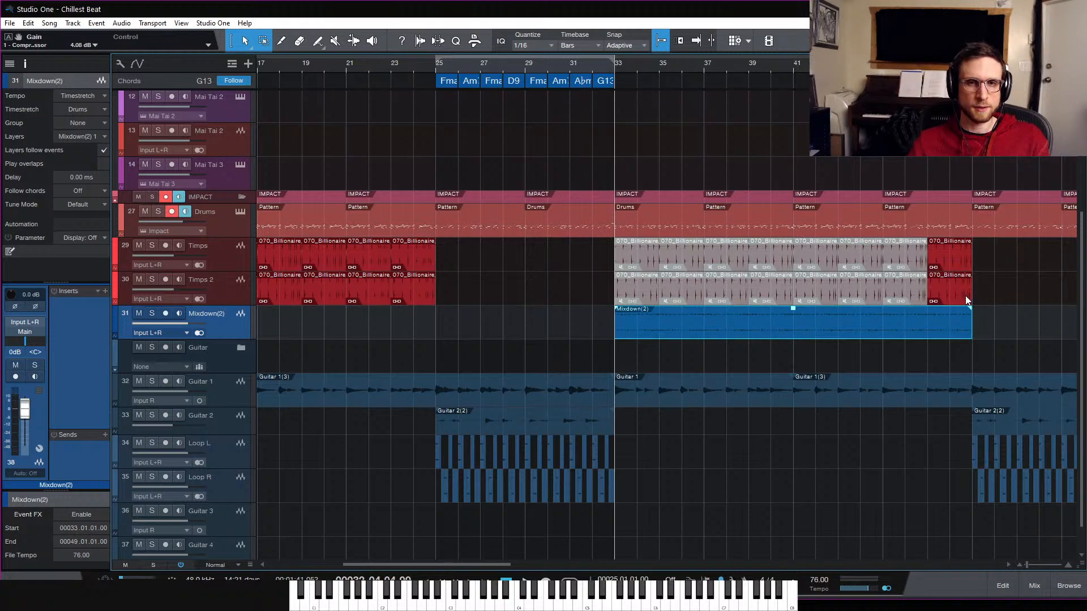
{"action": "key", "text": "ctrl+z"}
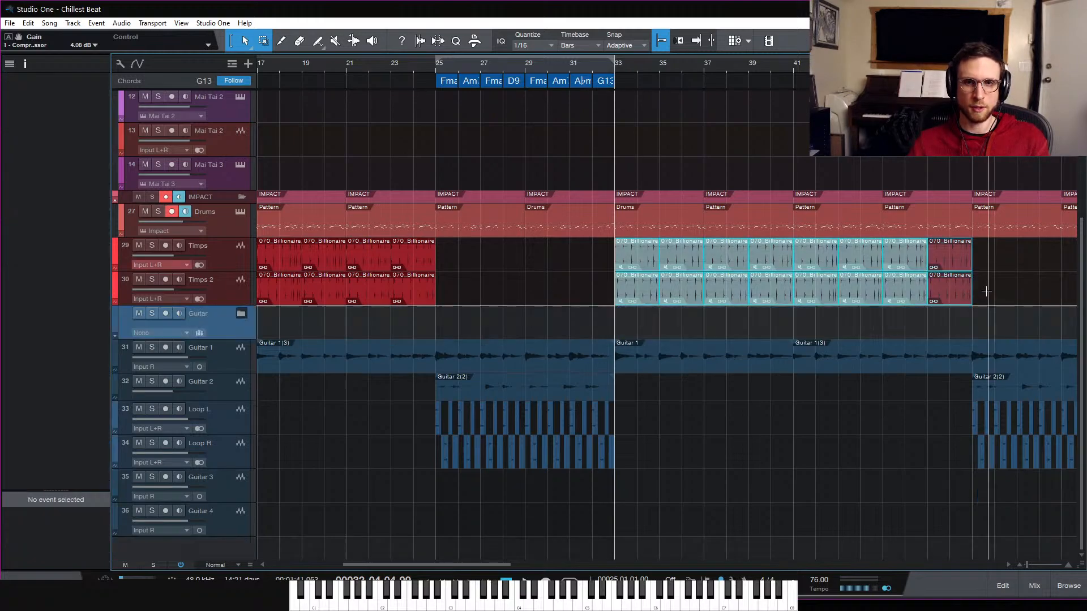
Step: Mix down both timpani tracks' loops from bar 33 to 49 to a new track and mute the original loops at bar 47
{"action": "left_click_drag", "start_coordinate": [989, 291], "coordinate": [638, 257]}
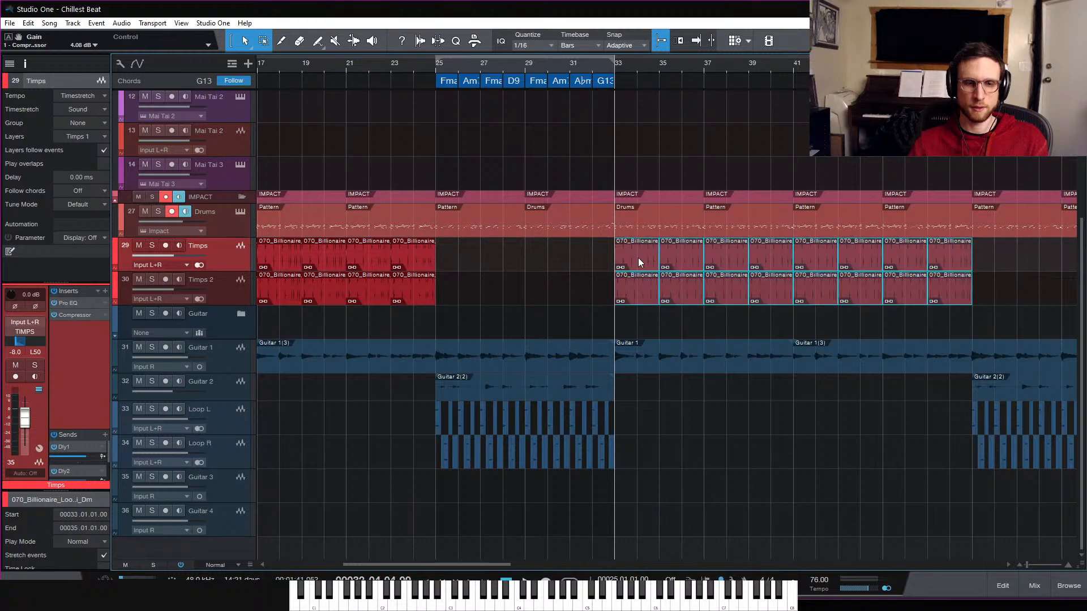
{"action": "key", "text": "ctrl+alt+b"}
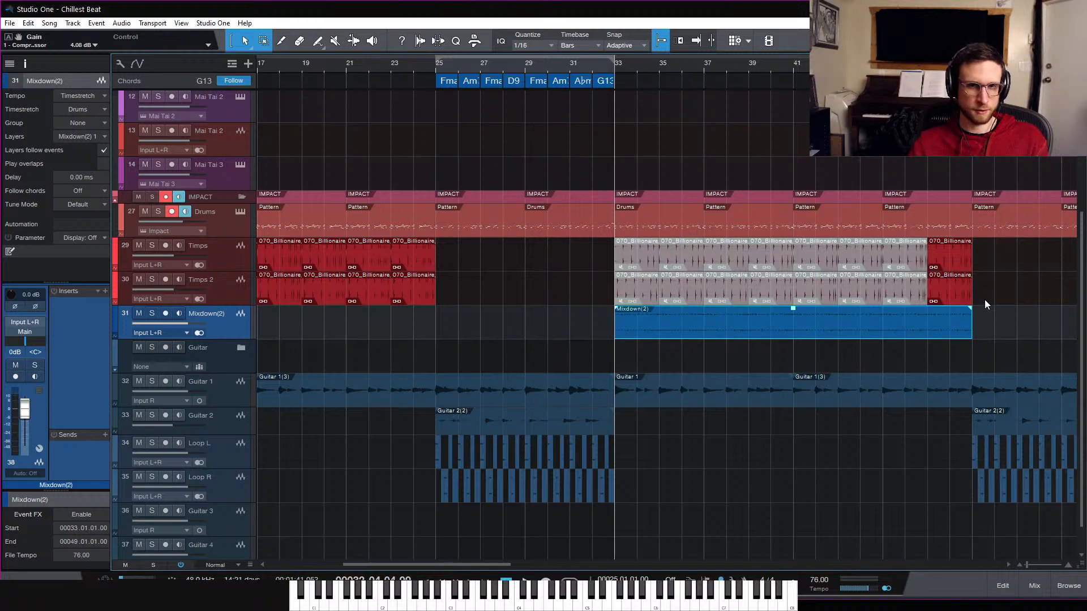
{"action": "left_click_drag", "start_coordinate": [984, 300], "coordinate": [943, 264]}
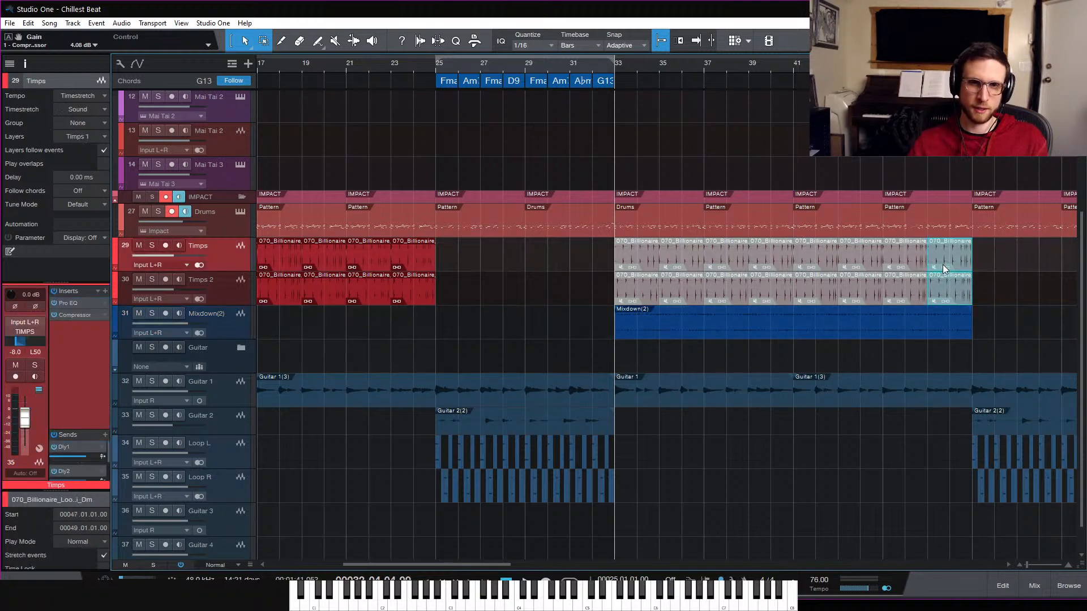
Step: Route the Mixdown(2) track's output to InstBus and play the song from bar 33
{"action": "key", "text": "space"}
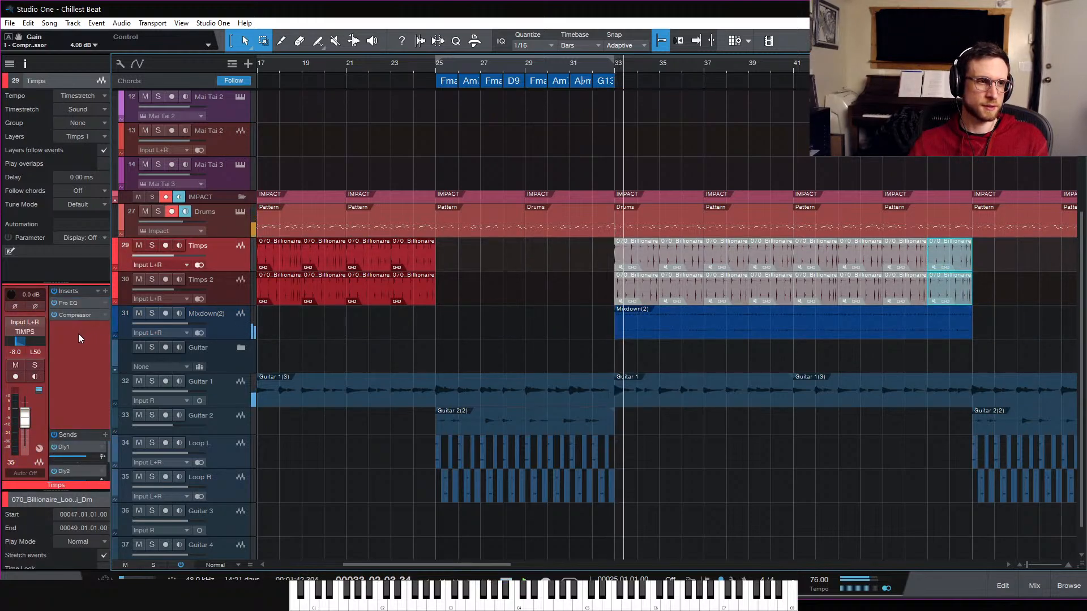
{"action": "key", "text": "space"}
{"action": "left_click", "coordinate": [214, 325]}
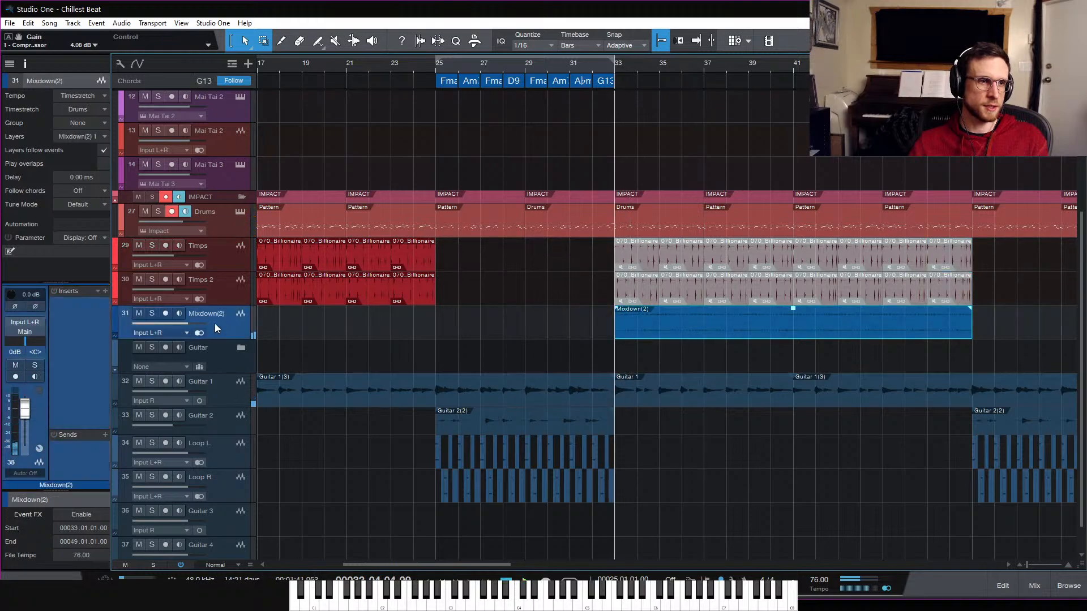
{"action": "left_click", "coordinate": [23, 330]}
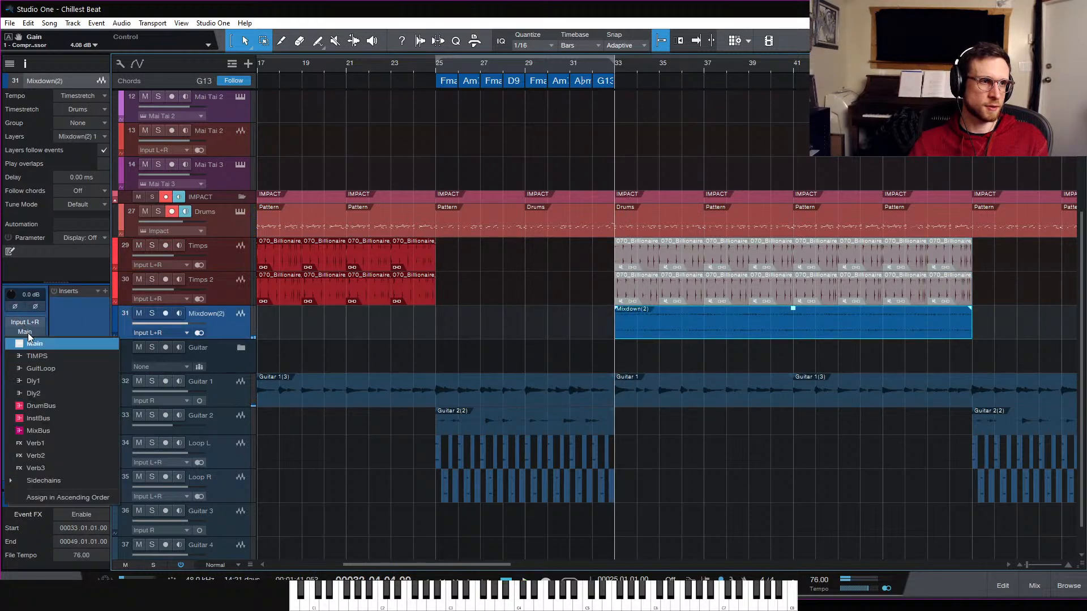
{"action": "left_click", "coordinate": [82, 418]}
{"action": "key", "text": "space"}
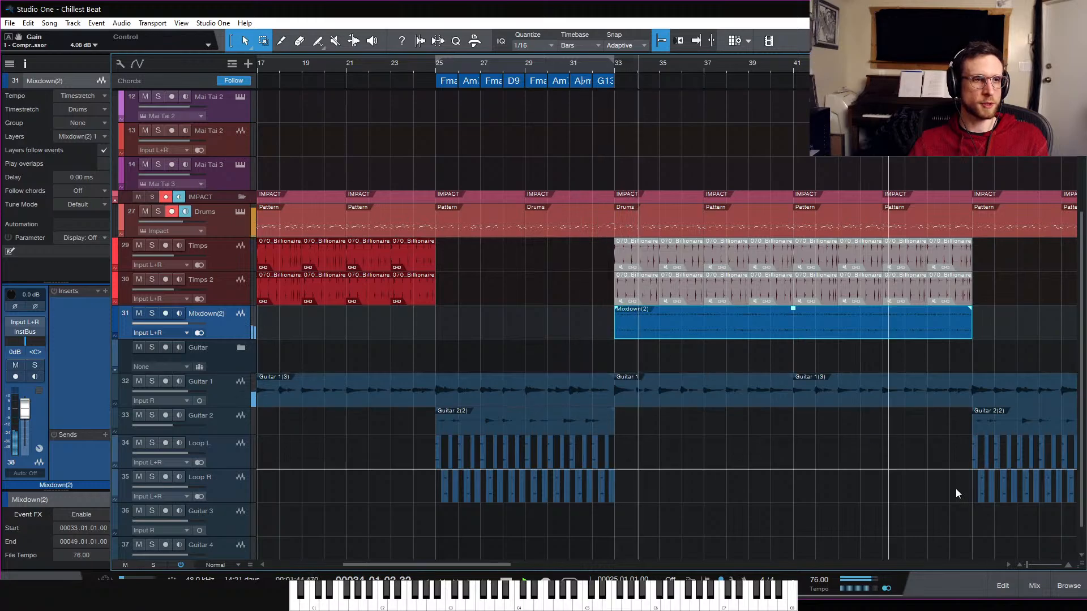
Step: Lower the Mixdown(2) channel's volume to -8.2 dB in the mixer and check it during playback from bar 33
{"action": "left_click", "coordinate": [1033, 587]}
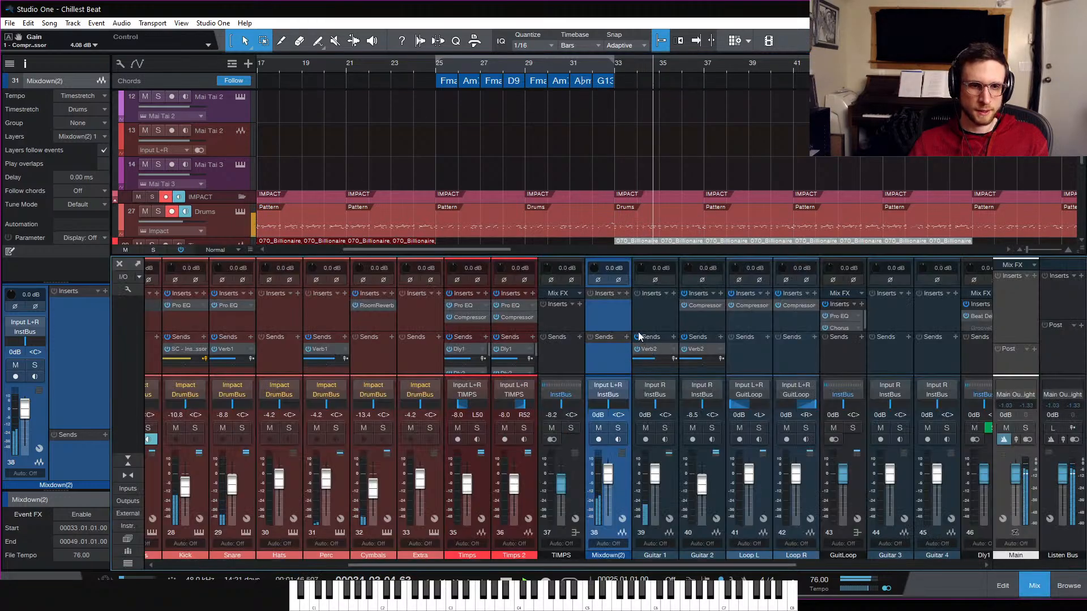
{"action": "key", "text": "space"}
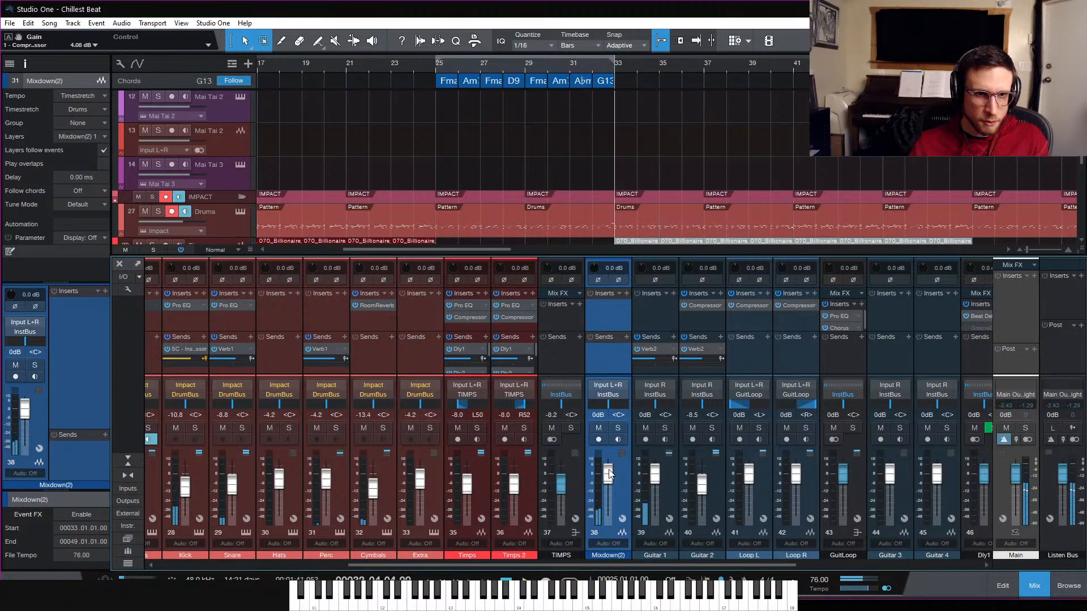
{"action": "left_click_drag", "start_coordinate": [607, 476], "coordinate": [609, 481]}
{"action": "key", "text": "space"}
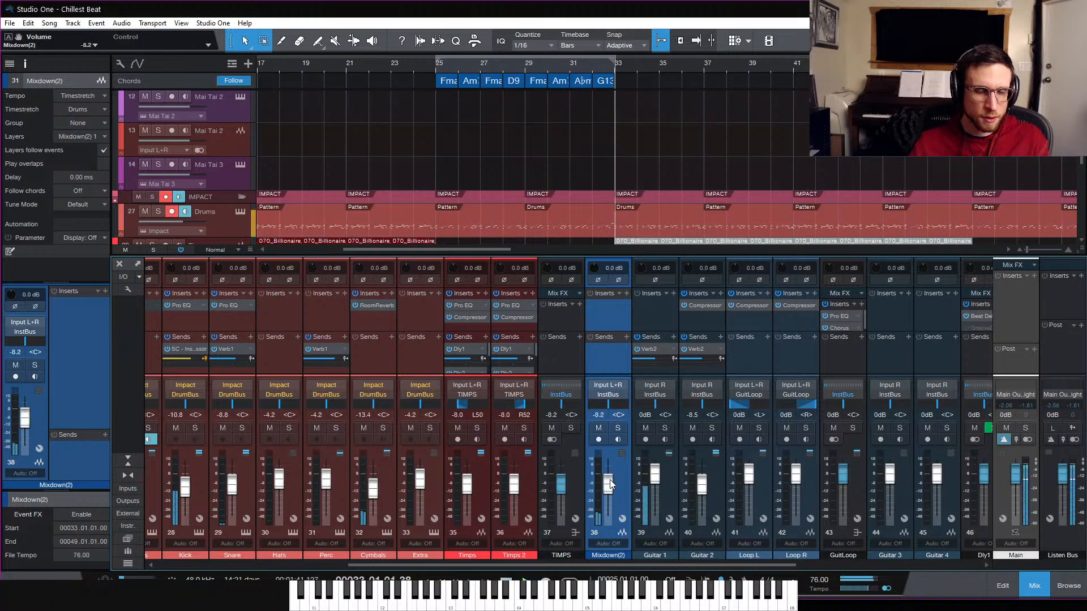
{"action": "key", "text": "F3"}
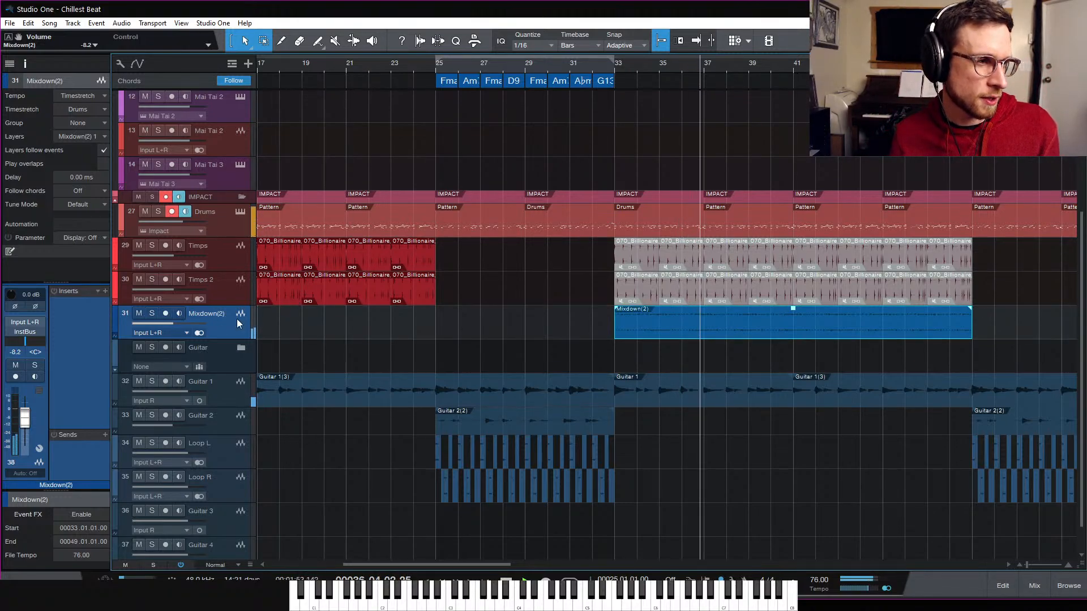
Step: Stop playback and rename the Mixdown(2) track as TimpLoop
{"action": "key", "text": "space"}
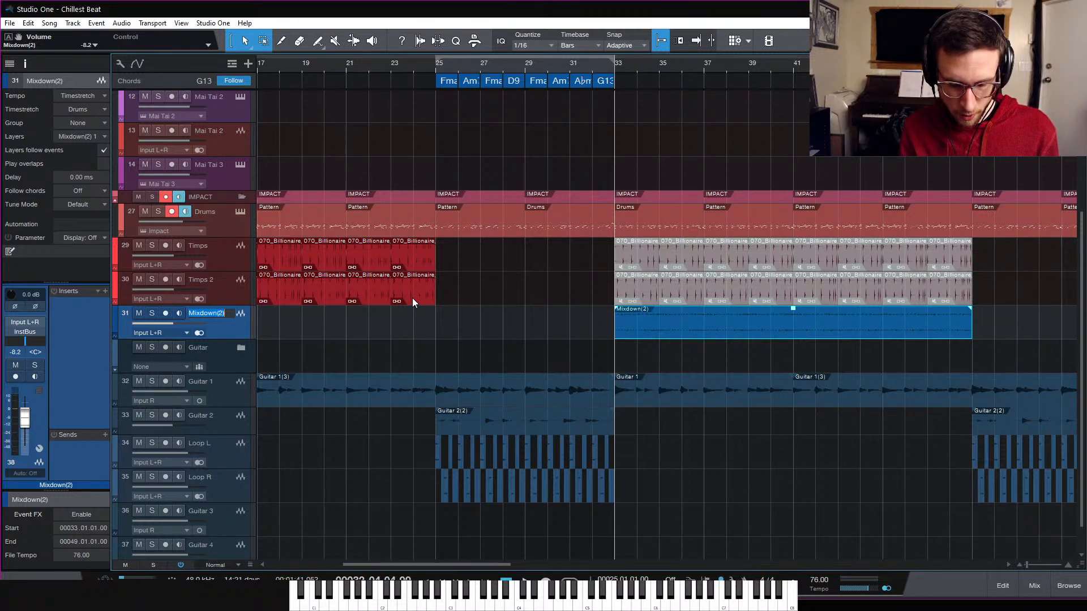
{"action": "type", "text": "TimpLoop"}
{"action": "key", "text": "Return"}
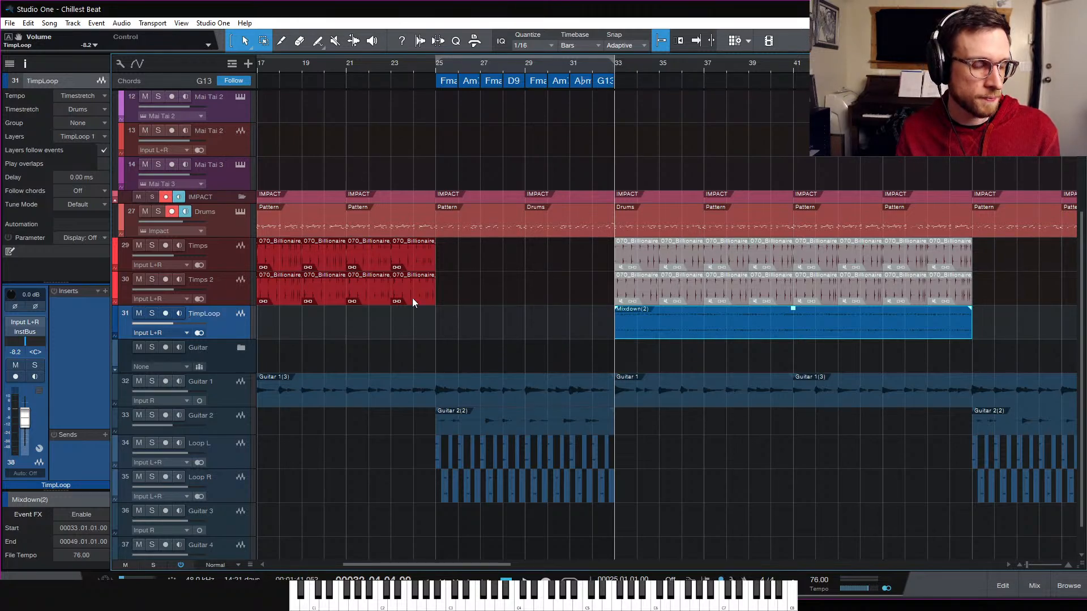
Step: Play from bar 41, open the TimpLoop audio in the editor and split it at bar 46
{"action": "left_click", "coordinate": [793, 66]}
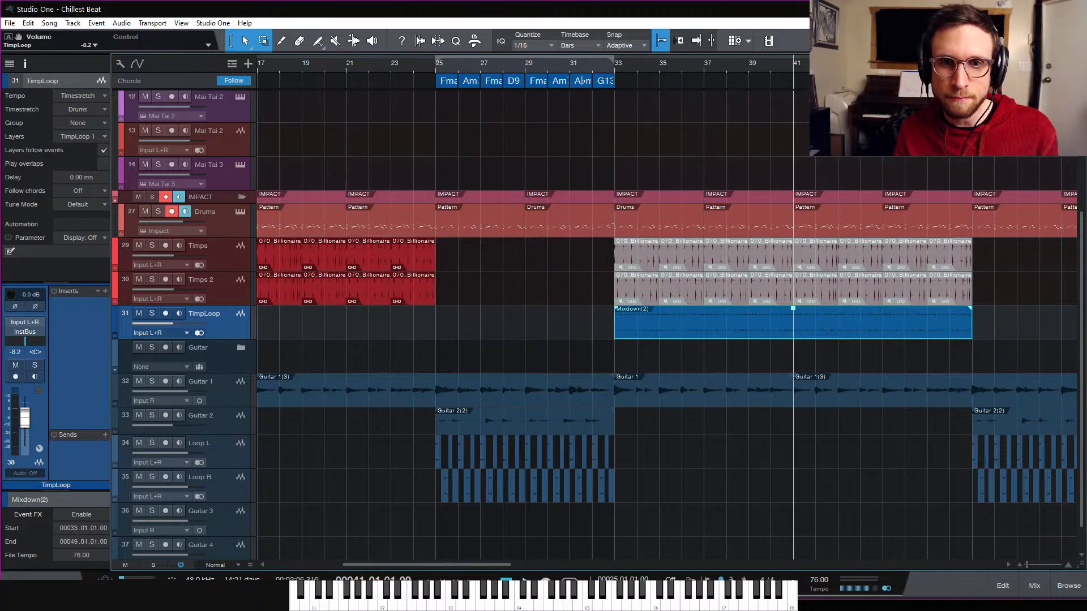
{"action": "key", "text": "space"}
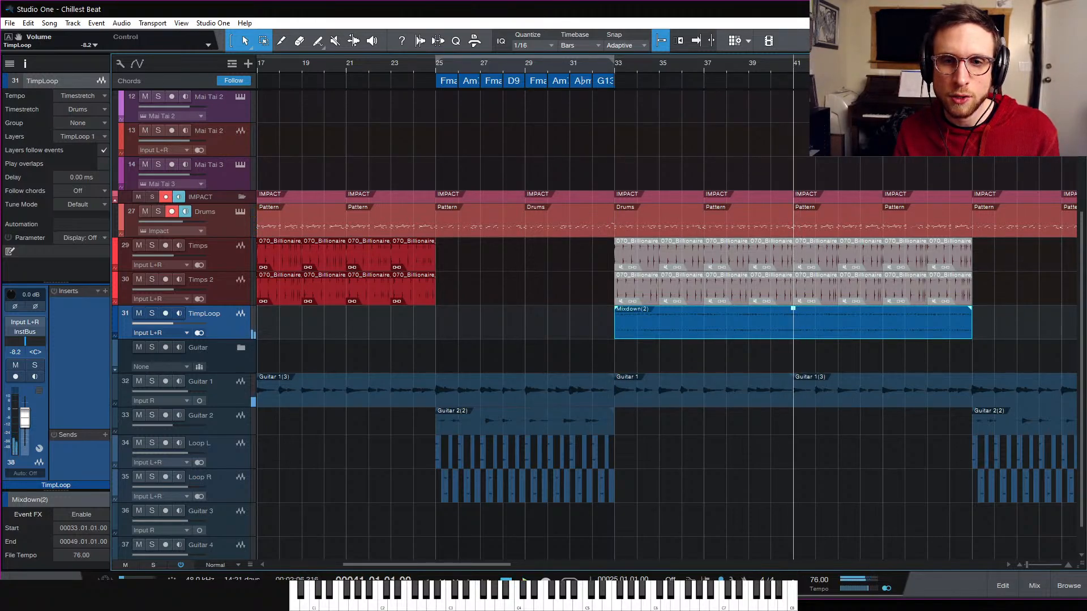
{"action": "double_click", "coordinate": [917, 332]}
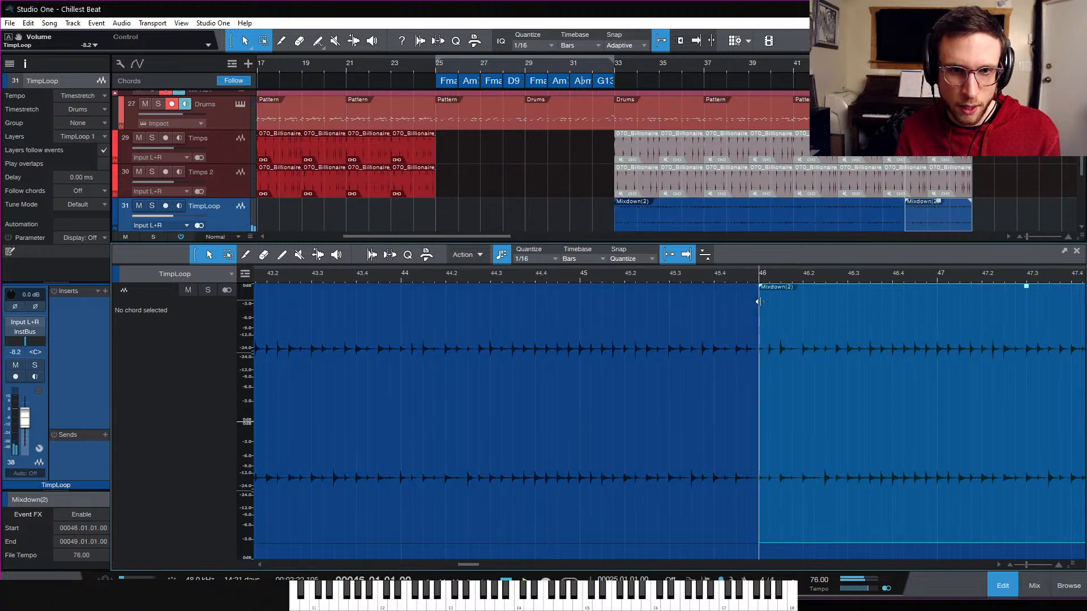
{"action": "left_click", "coordinate": [758, 300], "text": "alt"}
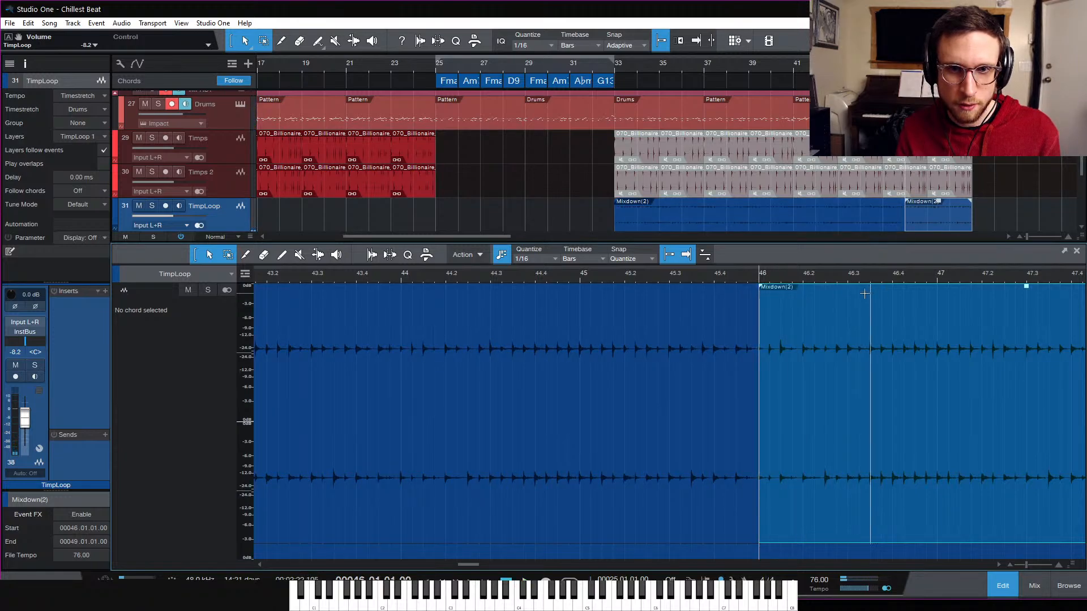
Step: Try splitting the TimpLoop audio at beat 46.3, listen to it, and undo the split
{"action": "left_click", "coordinate": [848, 292], "text": "alt"}
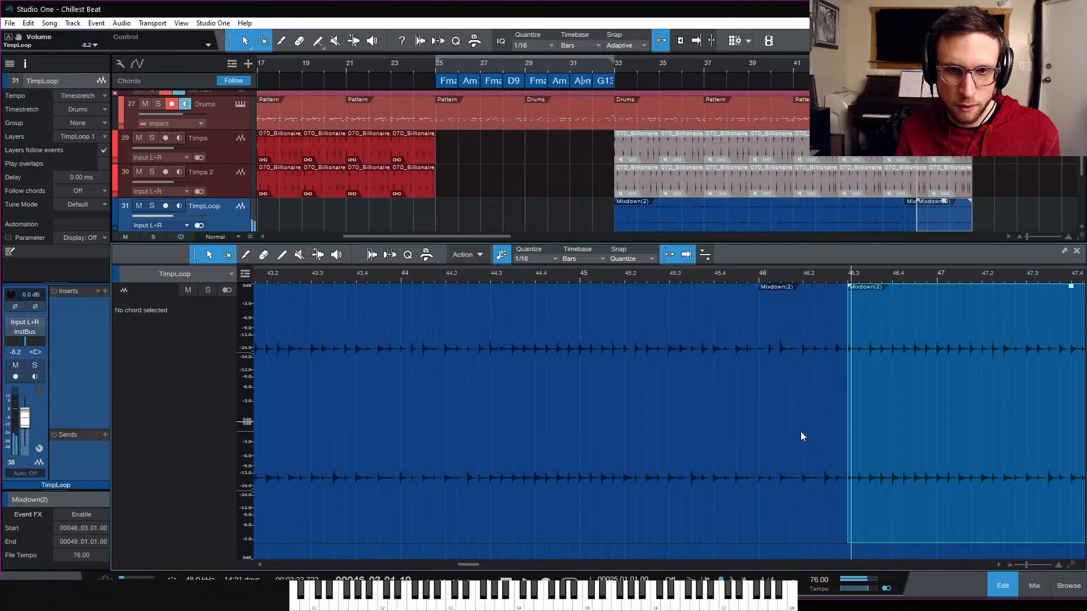
{"action": "key", "text": "space"}
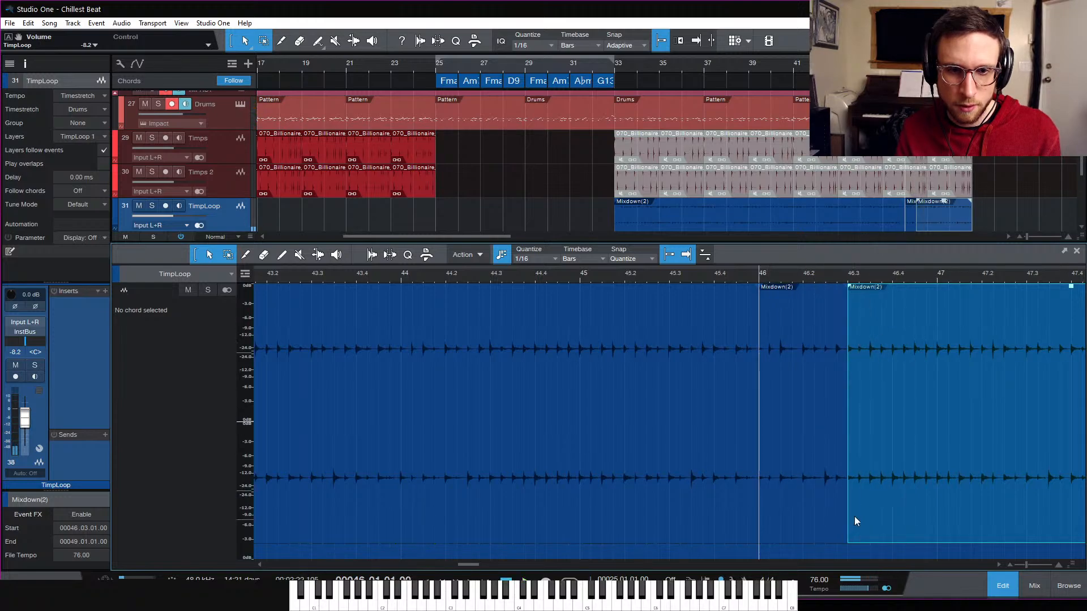
{"action": "key", "text": "ctrl+z"}
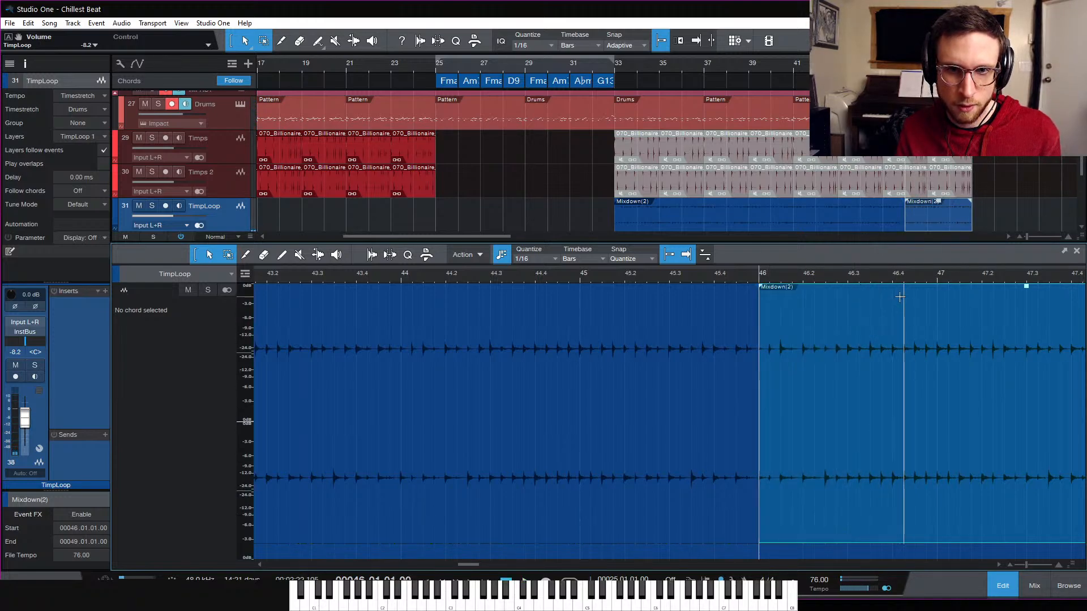
Step: Split the TimpLoop audio at beat 46.4 and select the piece between bar 46 and that cut
{"action": "left_click", "coordinate": [896, 298]}
{"action": "left_click", "coordinate": [856, 276]}
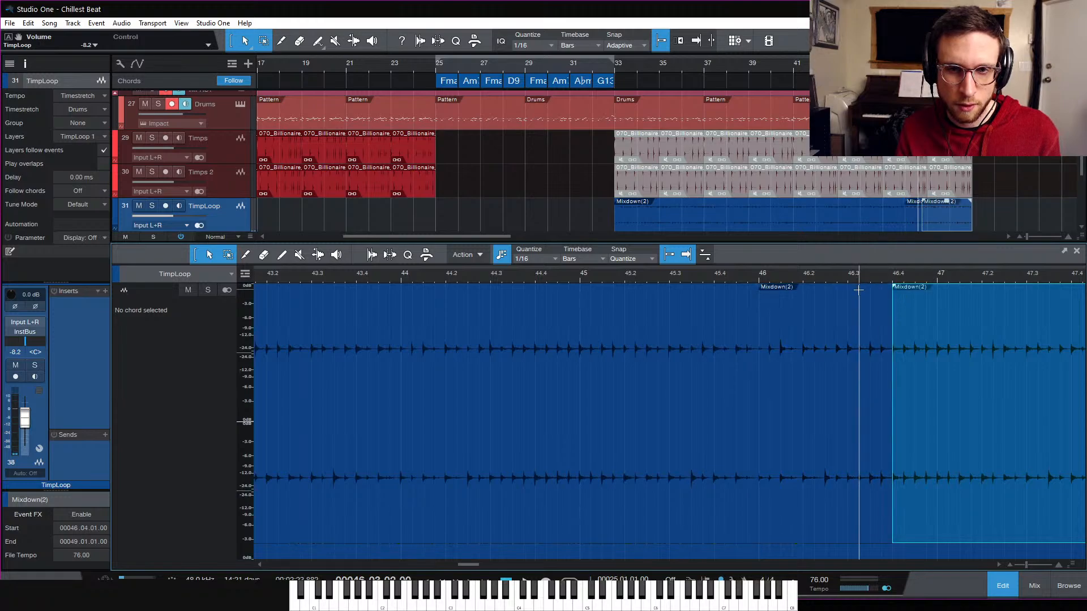
{"action": "left_click", "coordinate": [834, 450]}
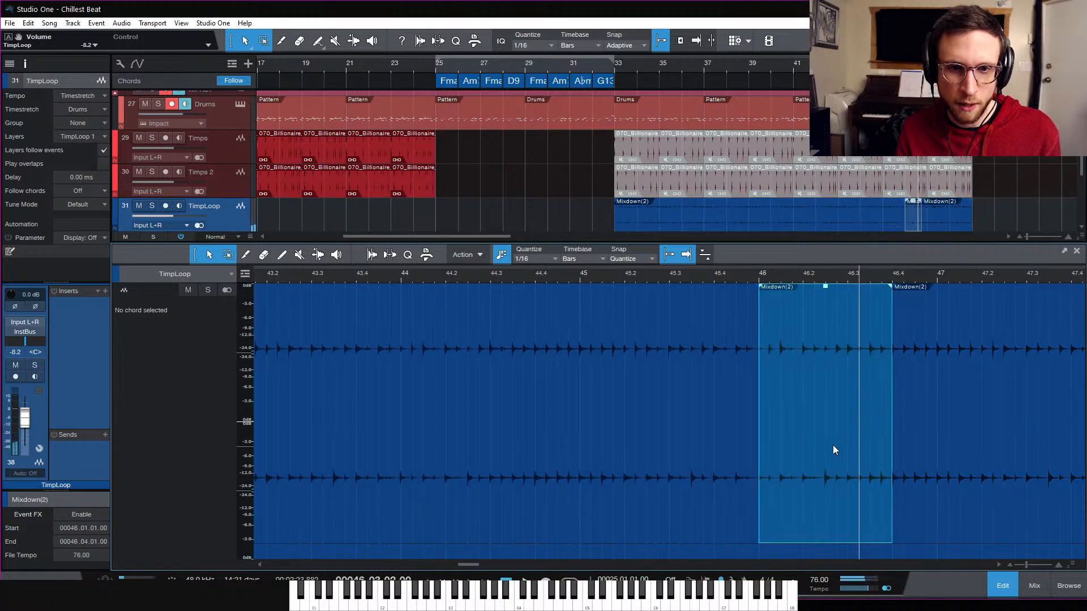
Step: Add a fade-in across the whole TimpLoop piece from 46 to 46.4, bend its curve into a late, steep rise, and replay it
{"action": "left_click_drag", "start_coordinate": [760, 284], "coordinate": [899, 312]}
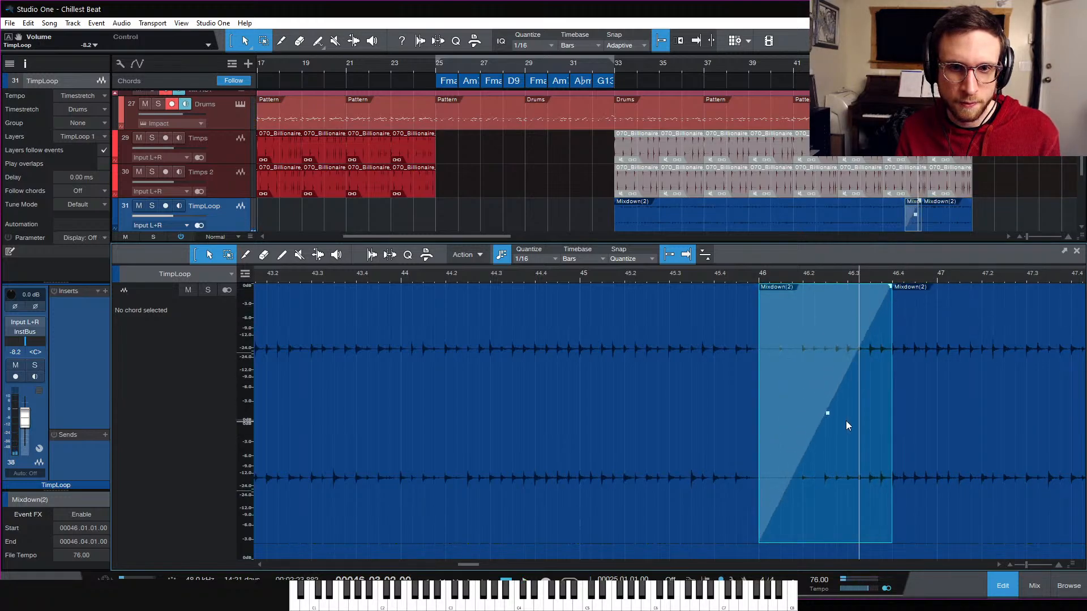
{"action": "left_click_drag", "start_coordinate": [828, 419], "coordinate": [827, 431]}
{"action": "left_click", "coordinate": [646, 278]}
{"action": "key", "text": "space"}
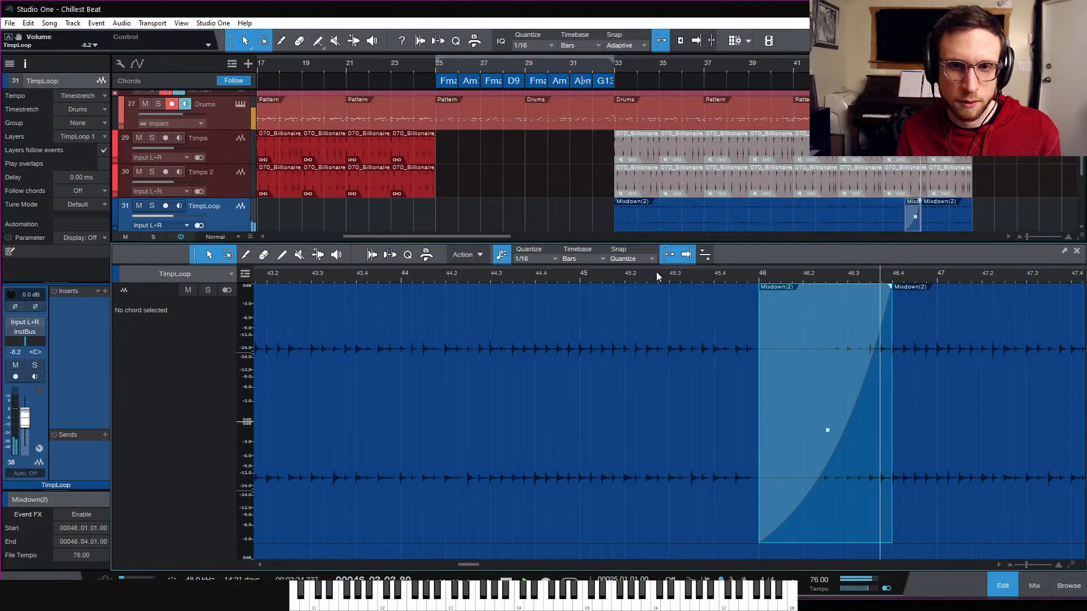
{"action": "key", "text": "space"}
{"action": "left_click_drag", "start_coordinate": [828, 431], "coordinate": [838, 461]}
{"action": "key", "text": "space"}
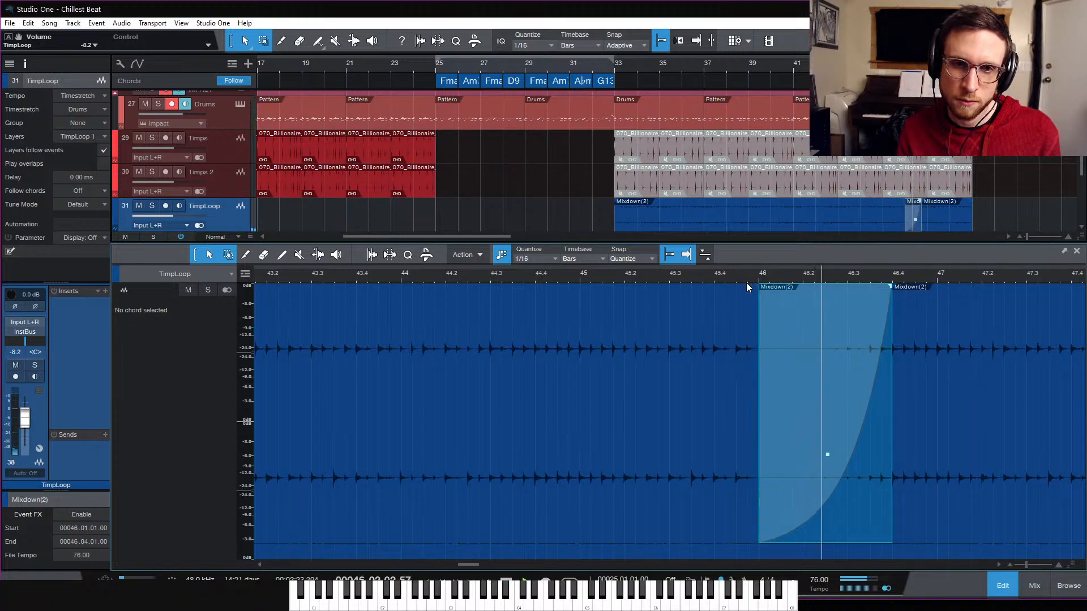
Step: Stop playback, close the TimpLoop editor and open the Piano part spanning bars 41 to 49 for note editing
{"action": "key", "text": "space"}
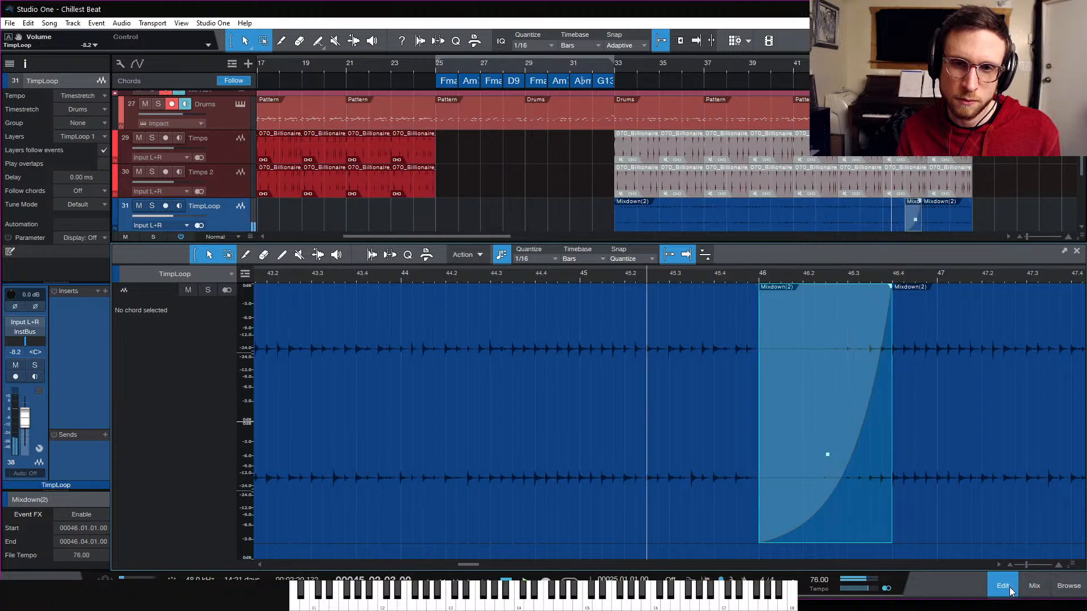
{"action": "left_click", "coordinate": [1002, 586]}
{"action": "scroll", "coordinate": [901, 165], "scroll_direction": "up", "scroll_amount": 5}
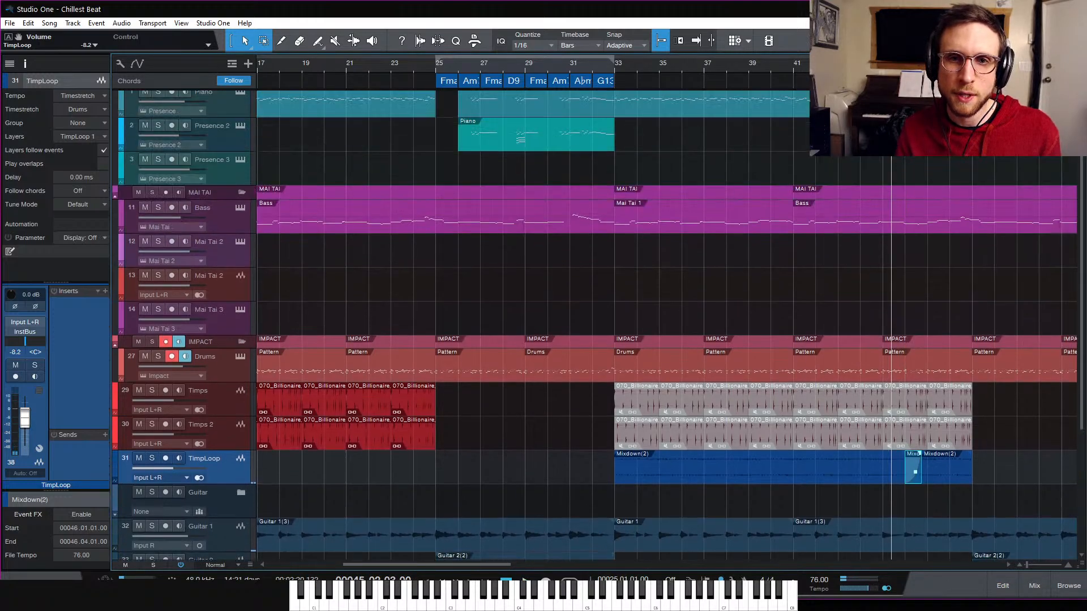
{"action": "double_click", "coordinate": [902, 107]}
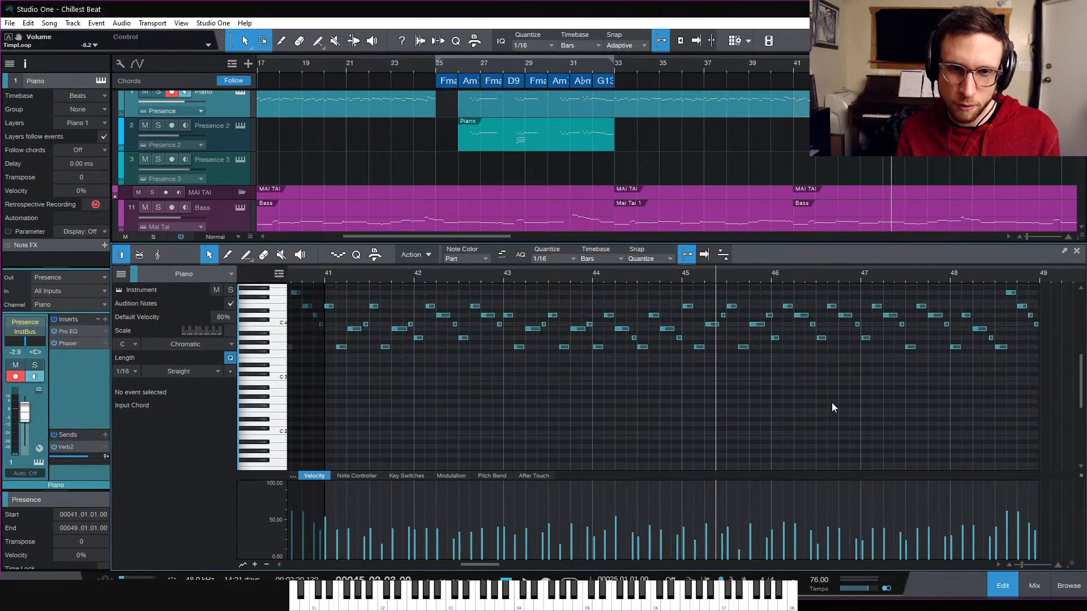
Step: Play the piano part around bar 46 and mute its two notes at about beat 46.3, starting with the C4
{"action": "key", "text": "e"}
{"action": "key", "text": "space"}
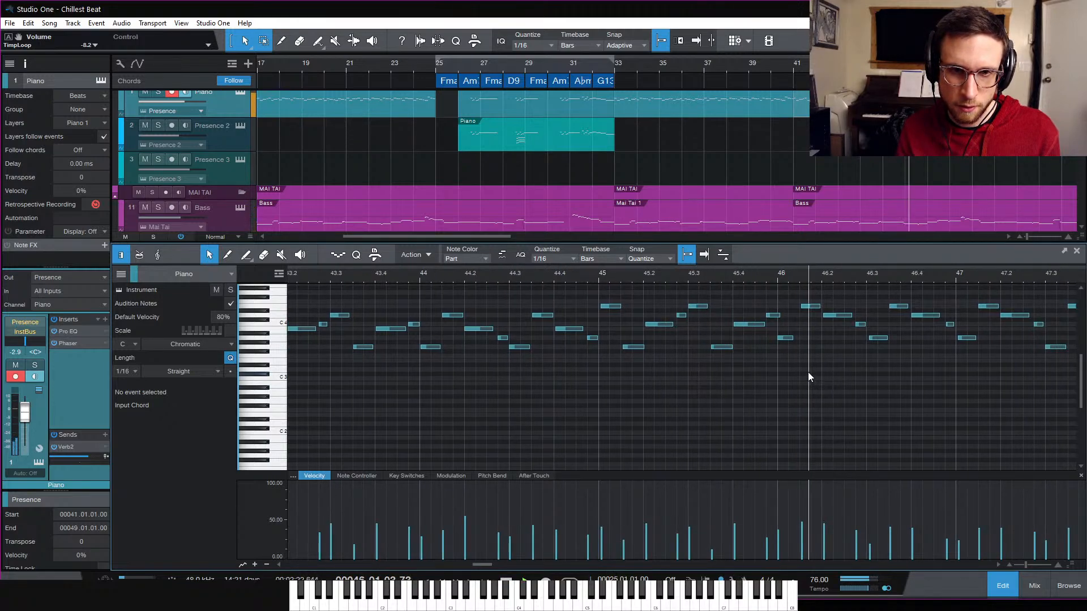
{"action": "key", "text": "space"}
{"action": "left_click_drag", "start_coordinate": [845, 326], "coordinate": [888, 345]}
{"action": "key", "text": "shift+m"}
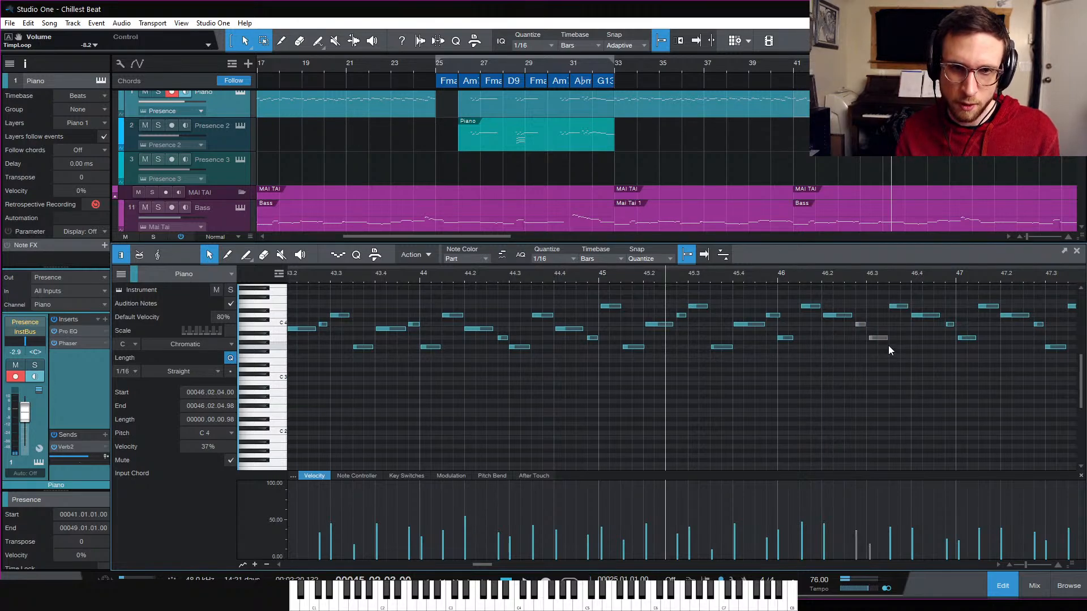
Step: Listen to the piano part from bar 46 with the two notes muted
{"action": "left_click", "coordinate": [779, 275]}
{"action": "key", "text": "space"}
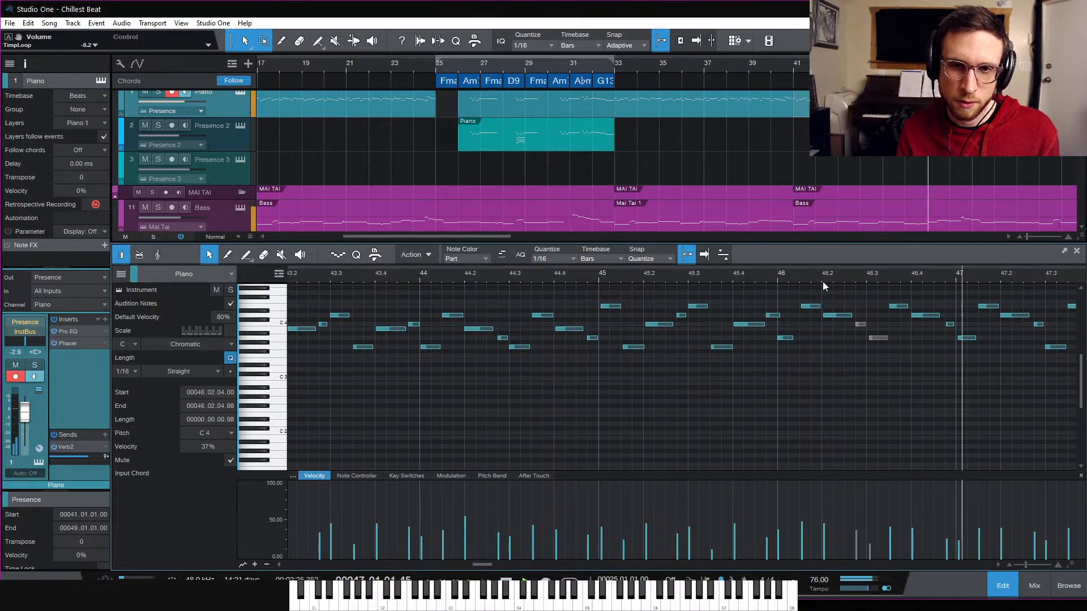
{"action": "key", "text": "space"}
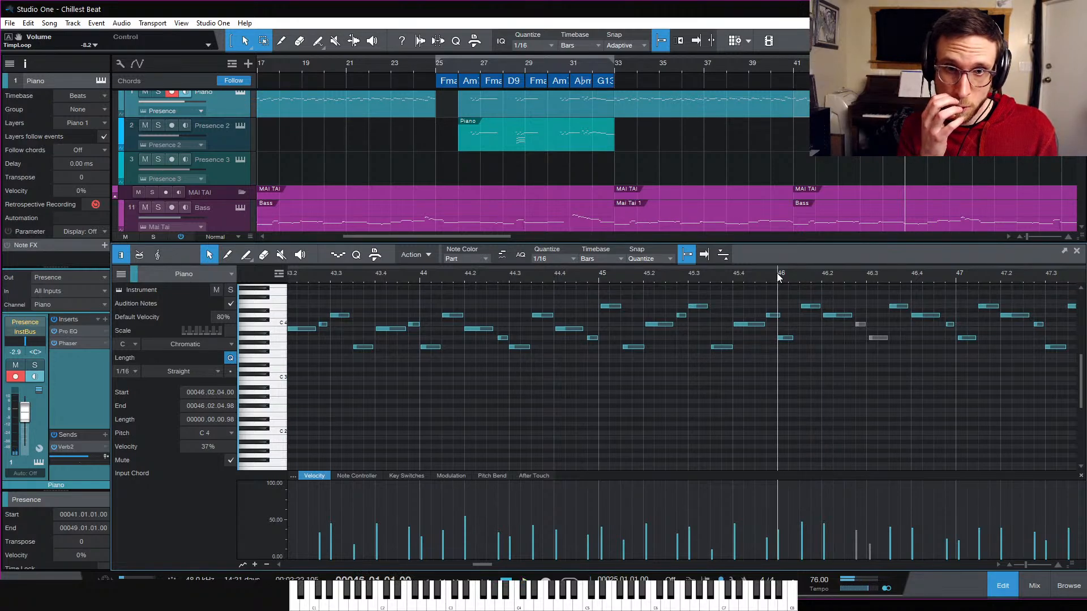
{"action": "key", "text": "space"}
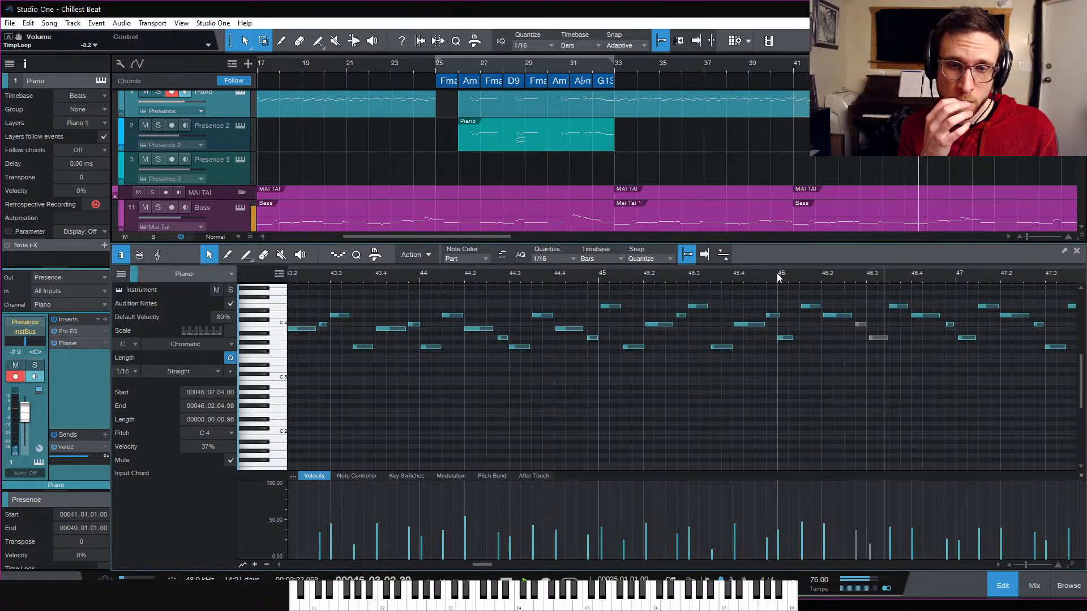
Step: Close the note editor and arm the Guitar 2 track for recording
{"action": "left_click", "coordinate": [1010, 586]}
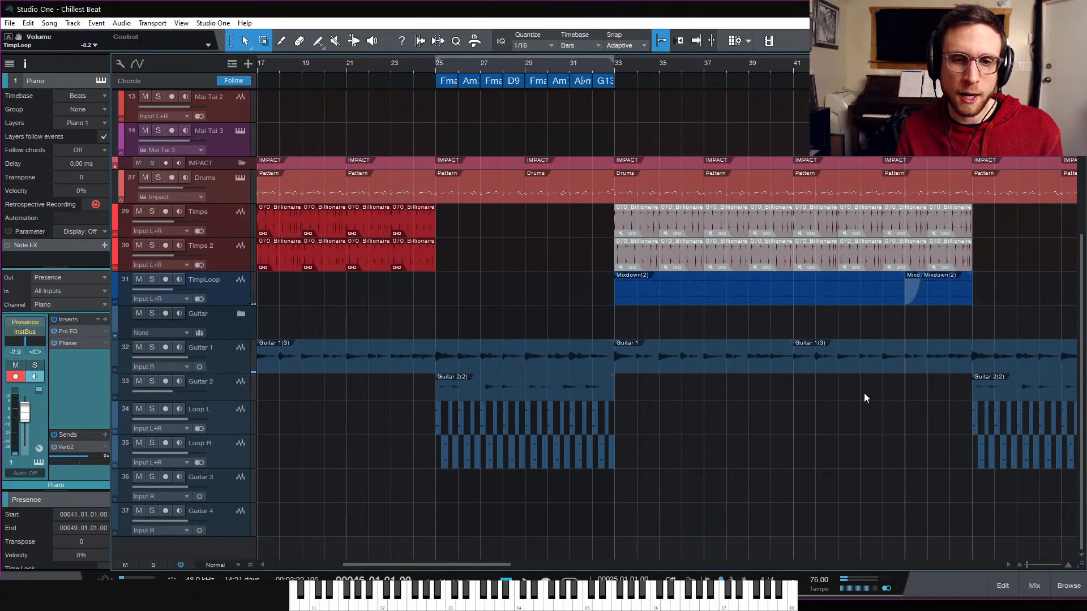
{"action": "left_click", "coordinate": [196, 382]}
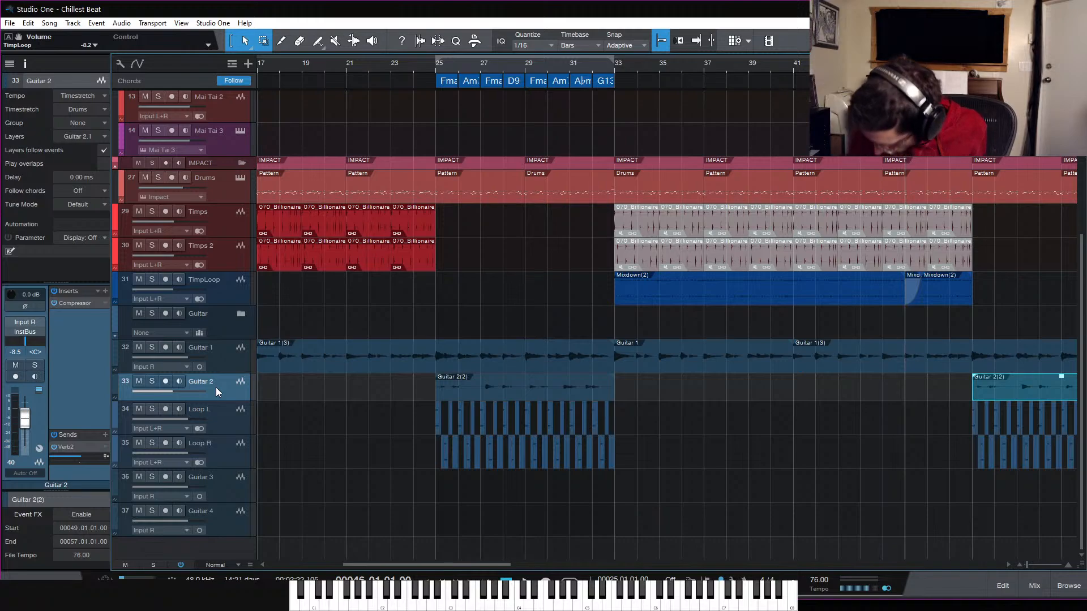
{"action": "left_click", "coordinate": [169, 382]}
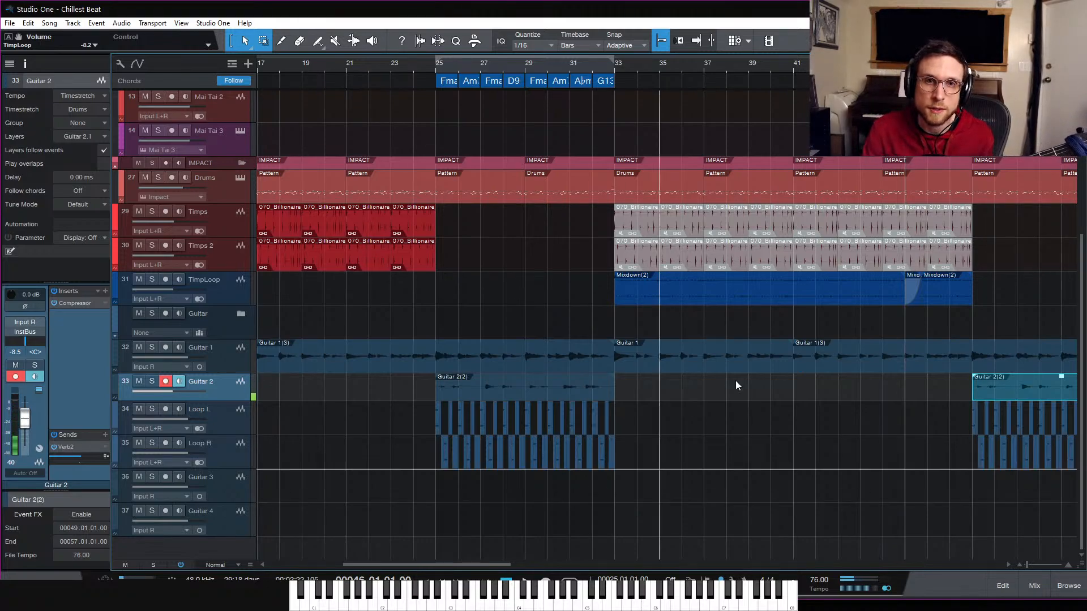
Step: Play the arrangement repeatedly from around bar 44 through bar 47 to rehearse the guitar part for the break
{"action": "left_click", "coordinate": [855, 63]}
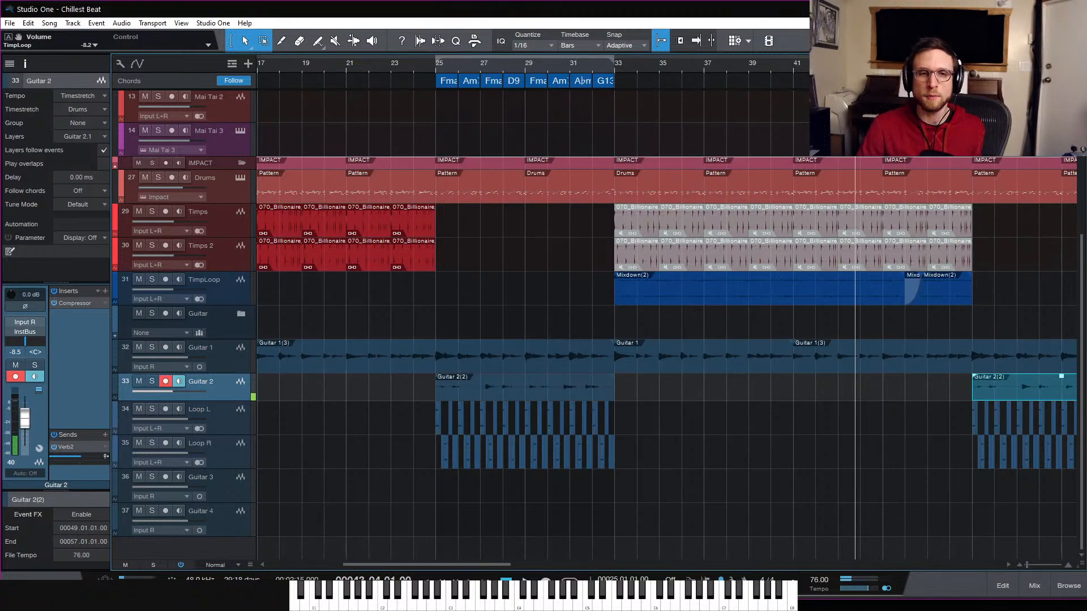
{"action": "key", "text": "space"}
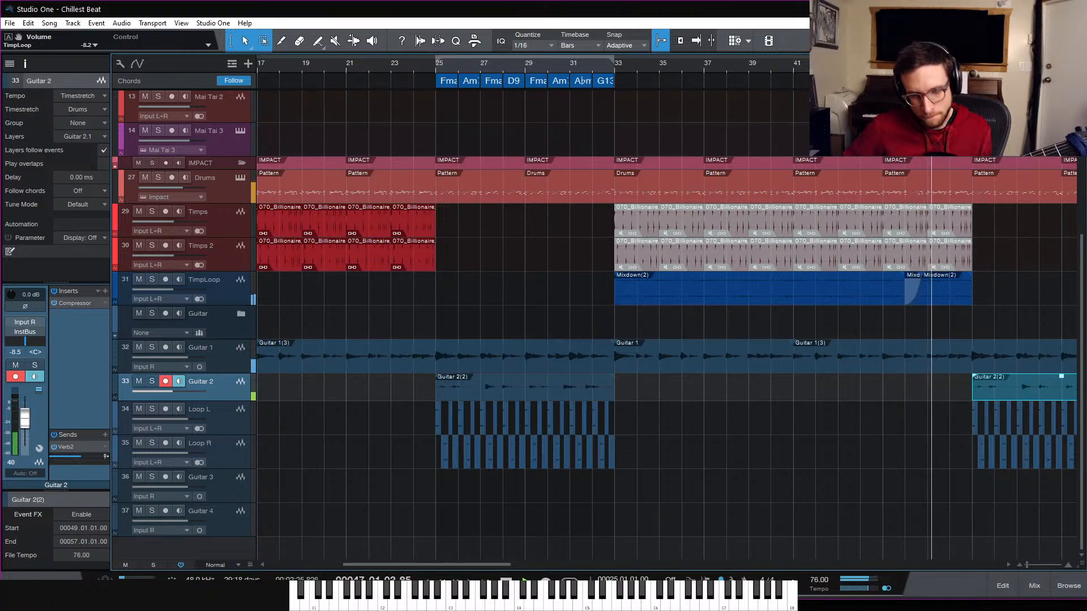
{"action": "key", "text": "space"}
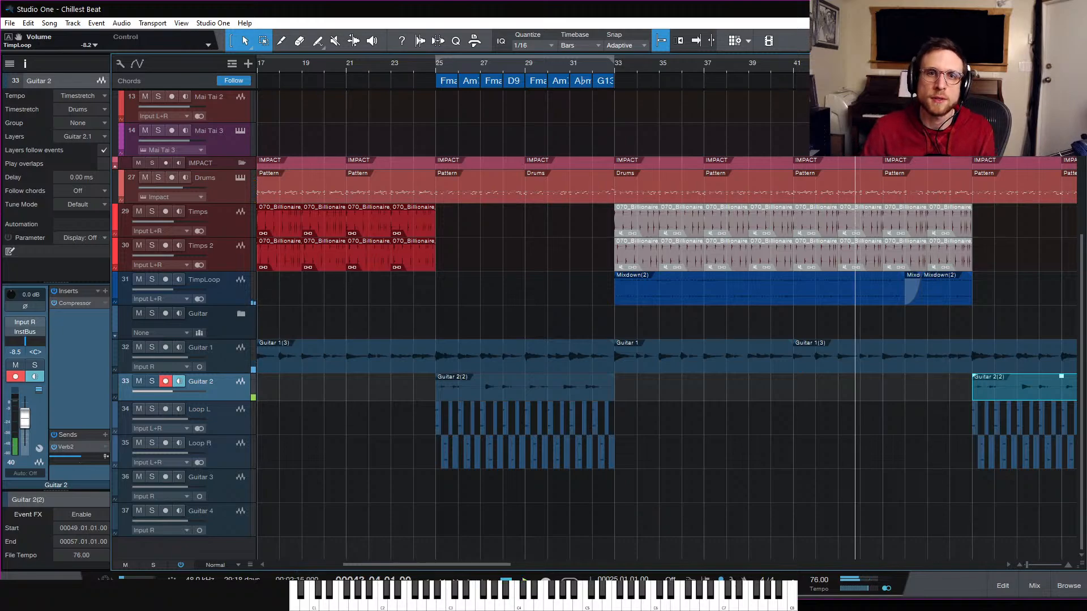
{"action": "key", "text": "space"}
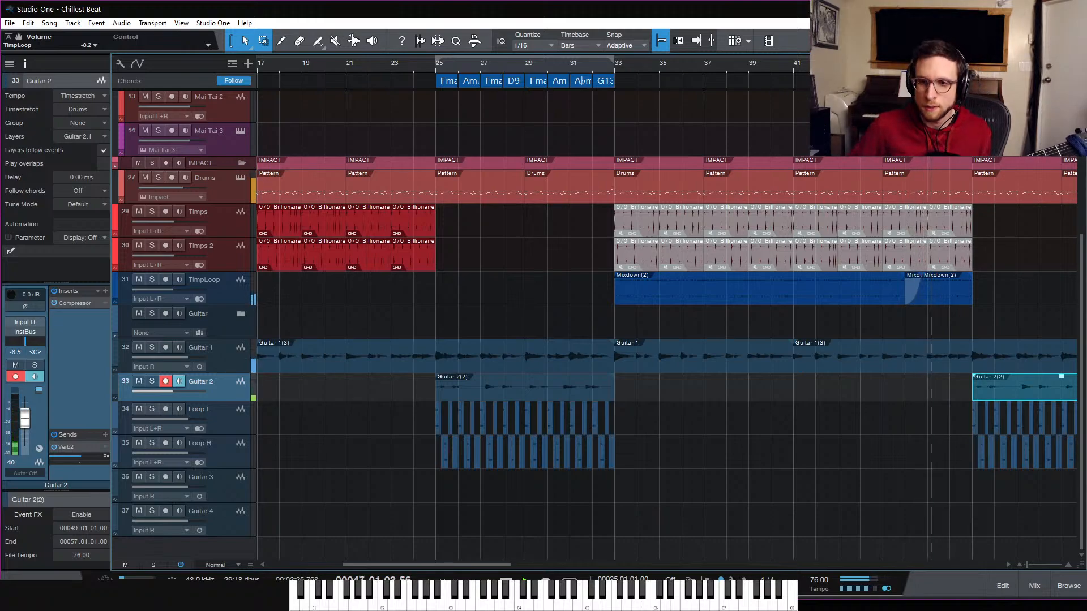
{"action": "key", "text": "space"}
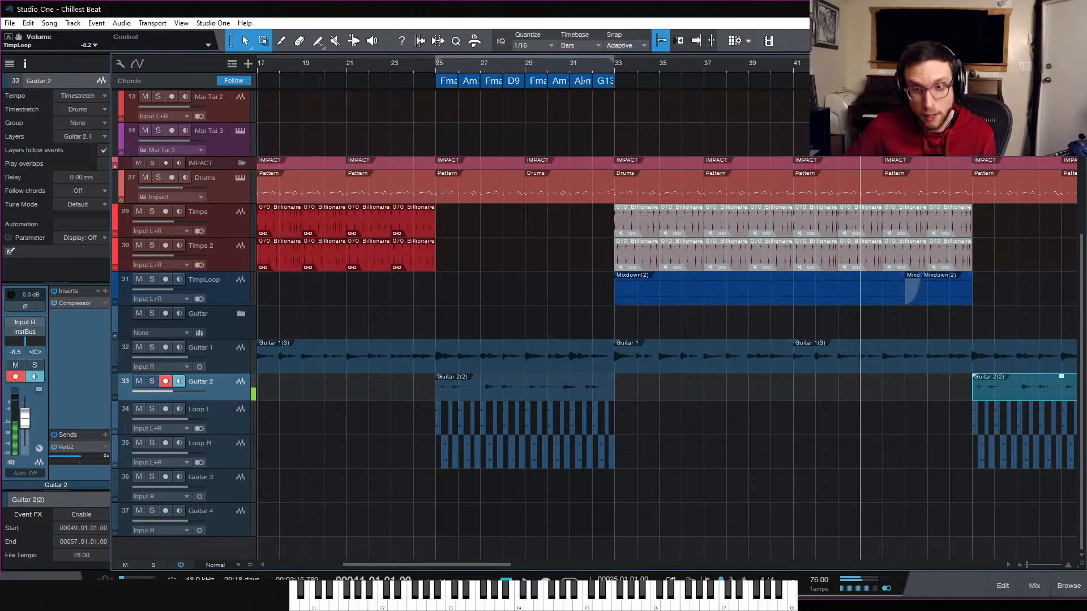
{"action": "key", "text": "space"}
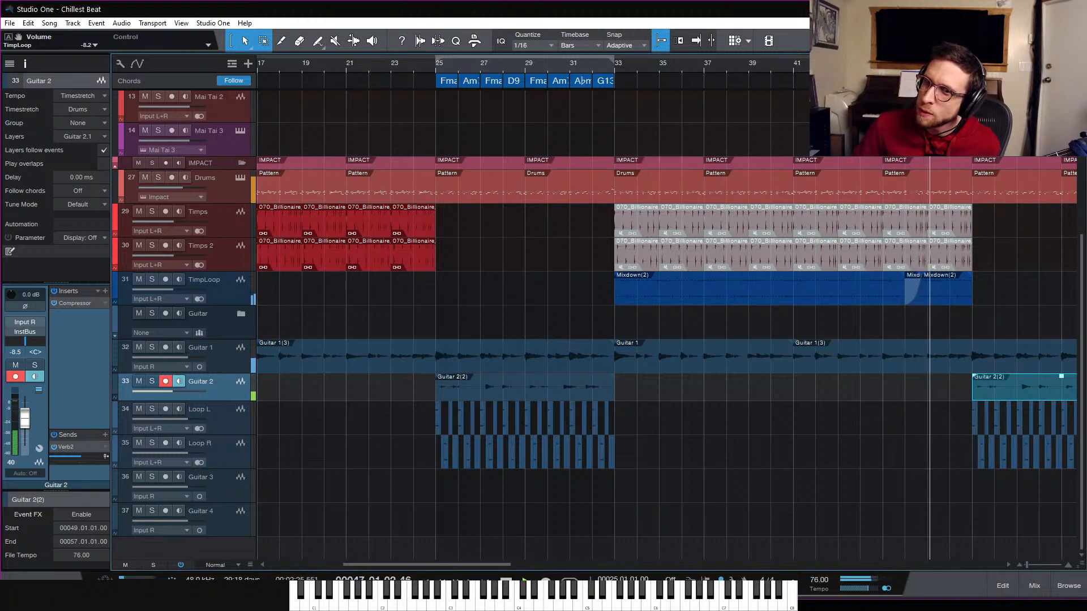
{"action": "key", "text": "space"}
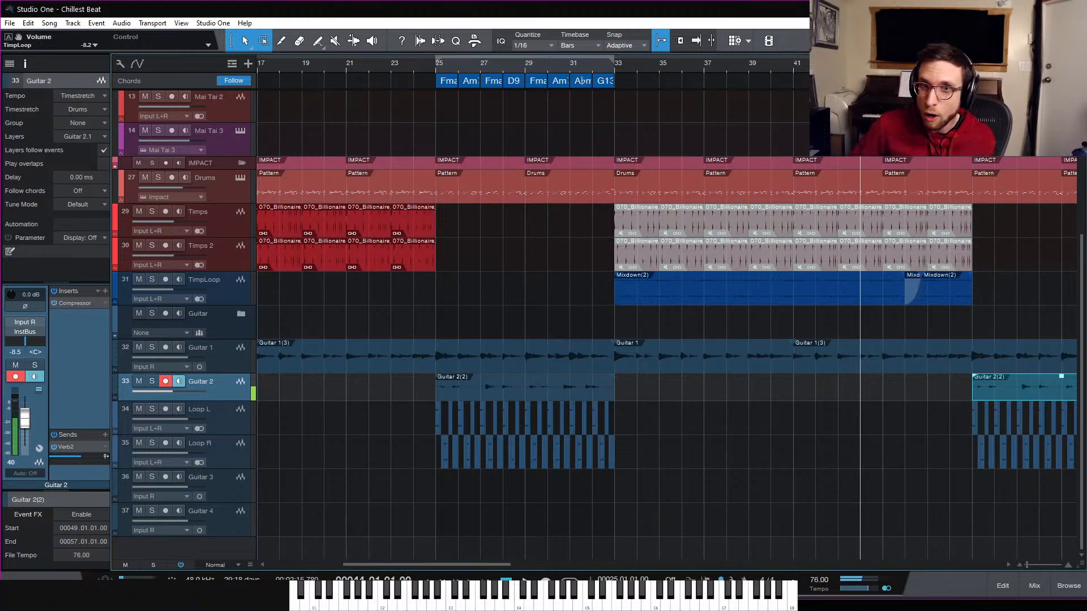
Step: Try recording a take on Guitar 2 across bar 46 and discard it
{"action": "key", "text": "space"}
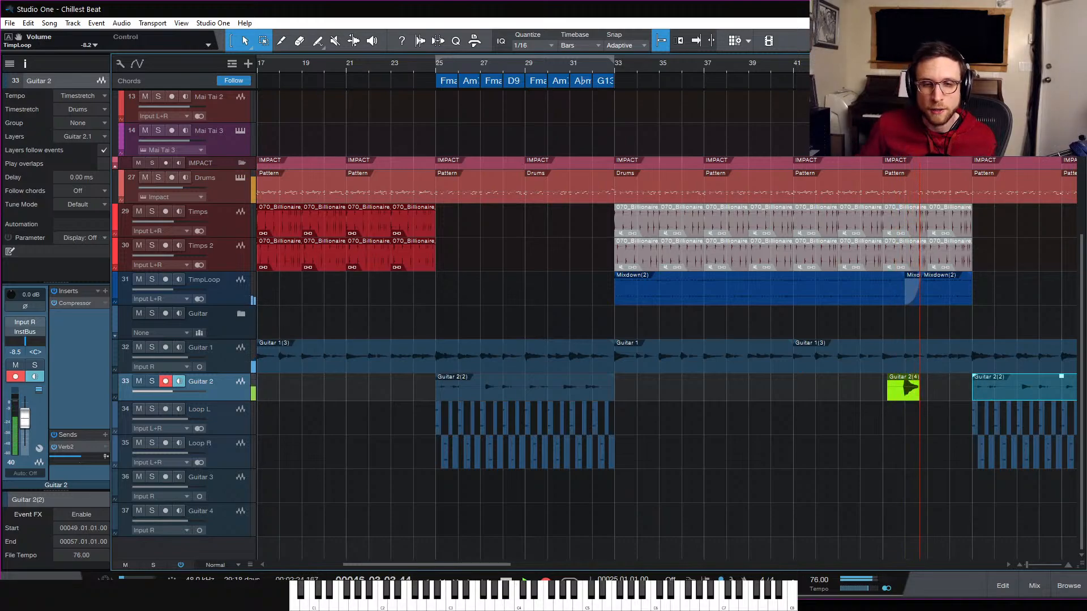
{"action": "key", "text": "space"}
{"action": "key", "text": "Delete"}
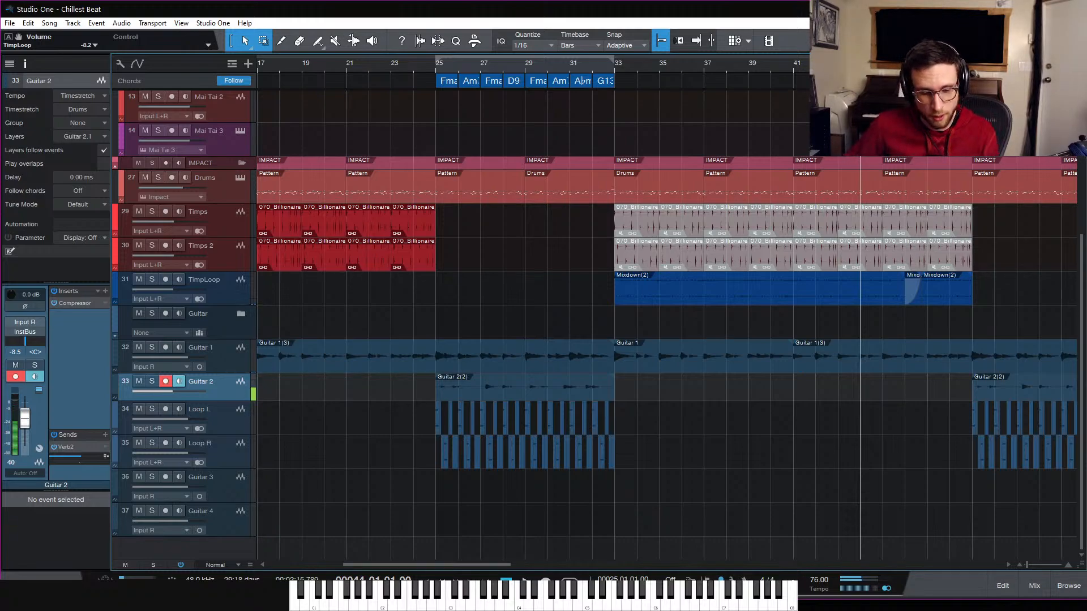
Step: Record a guitar take on Guitar 2 from bar 44 to about beat 47.2 and duplicate the track without its events
{"action": "key", "text": "KP_Multiply"}
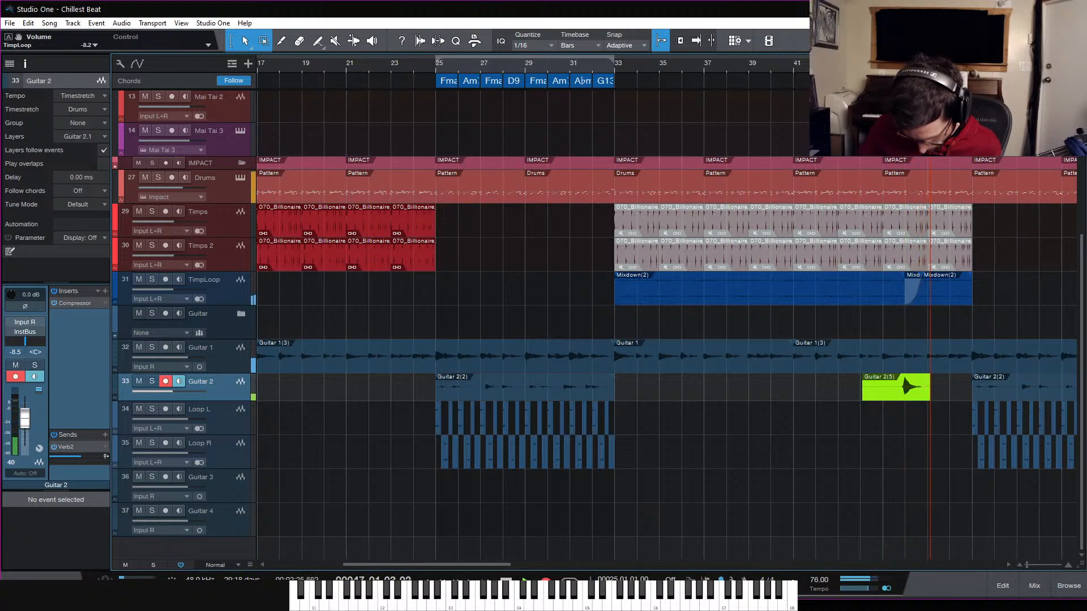
{"action": "key", "text": "space"}
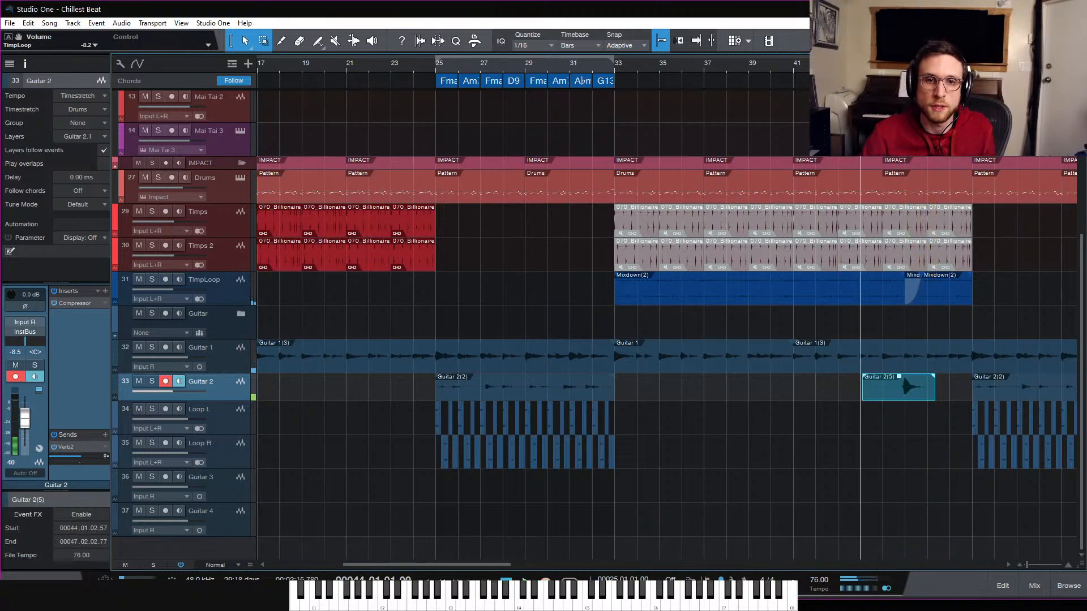
{"action": "right_click", "coordinate": [222, 391]}
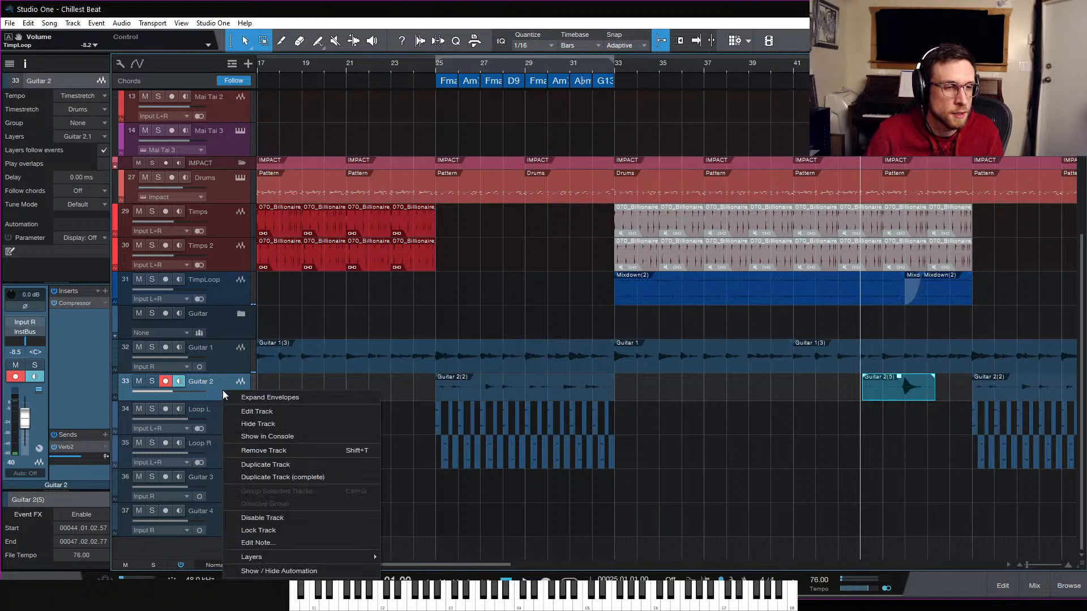
{"action": "left_click", "coordinate": [311, 463]}
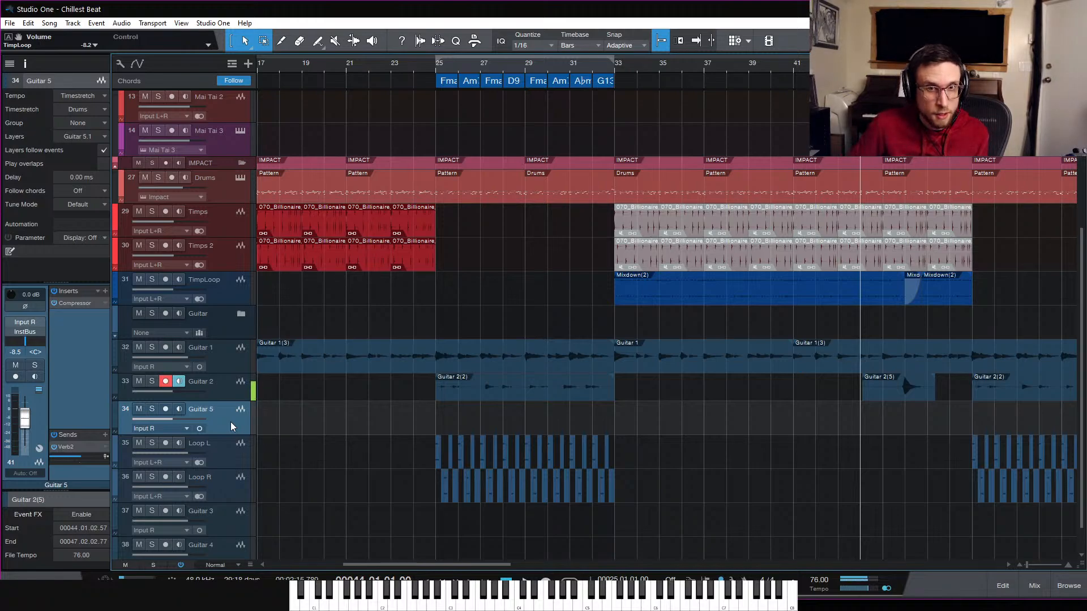
Step: Abandon the new take started on Guitar 2 and arm the duplicated Guitar 5 track for recording instead
{"action": "key", "text": "KP_Multiply"}
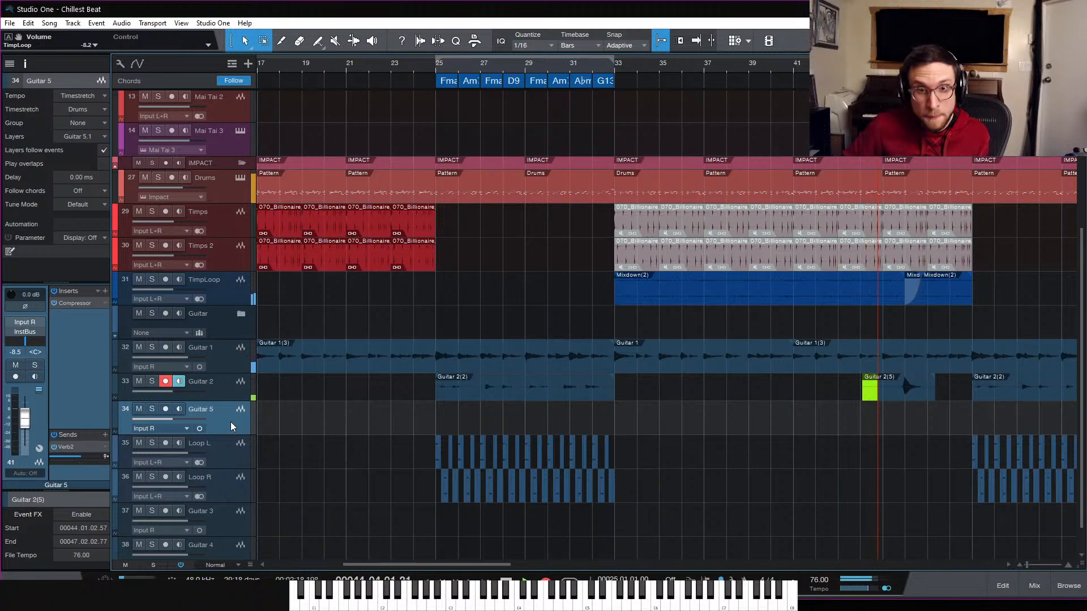
{"action": "key", "text": "space"}
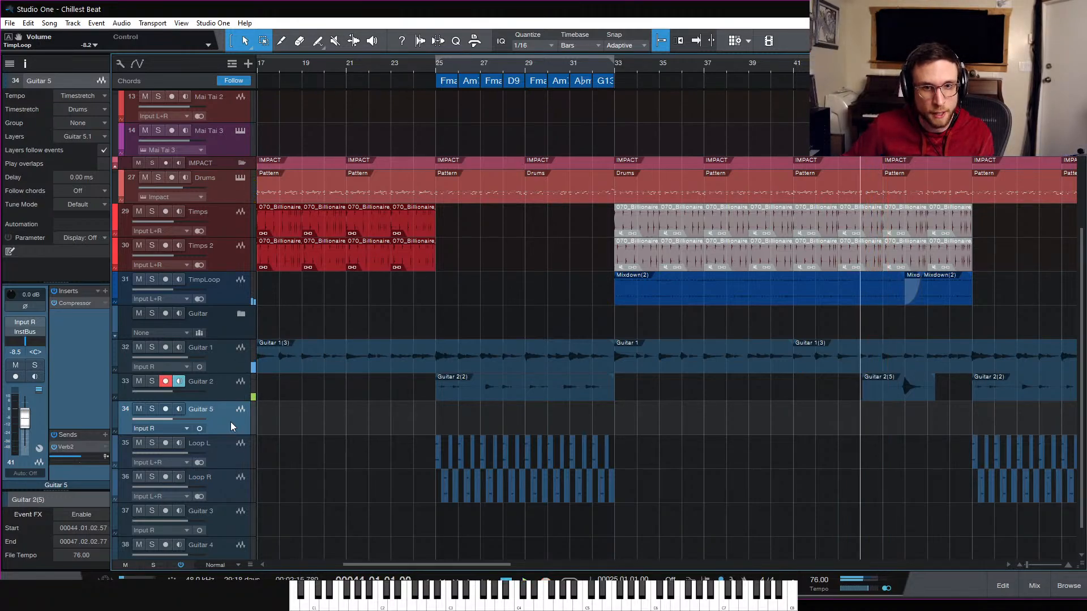
{"action": "left_click", "coordinate": [165, 409]}
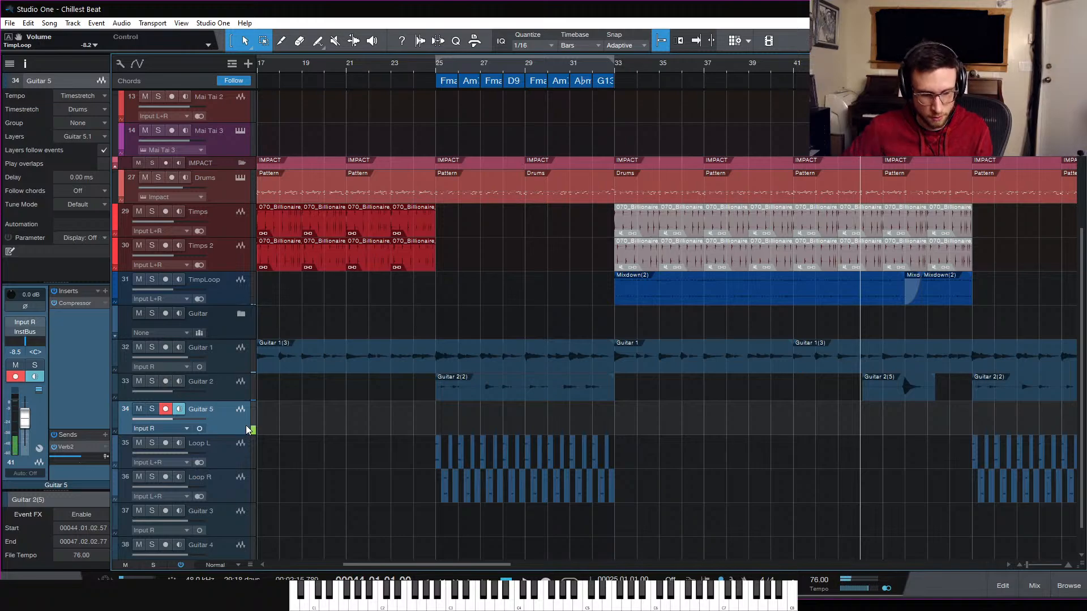
Step: Try recording a take on Guitar 5 from about beat 44.3 and undo it
{"action": "key", "text": "space"}
{"action": "key", "text": "KP_Multiply"}
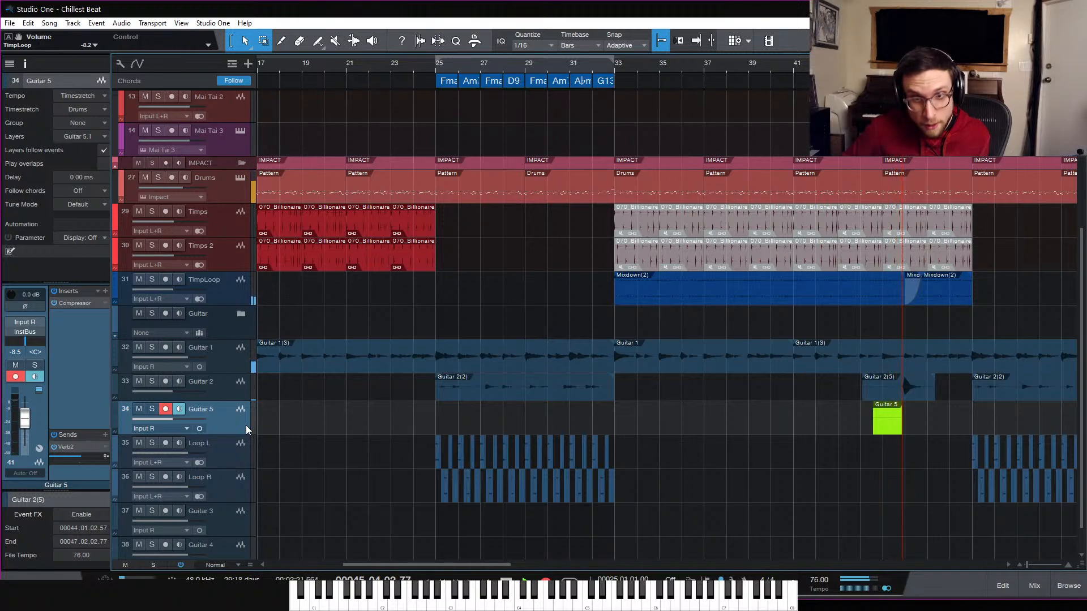
{"action": "key", "text": "space"}
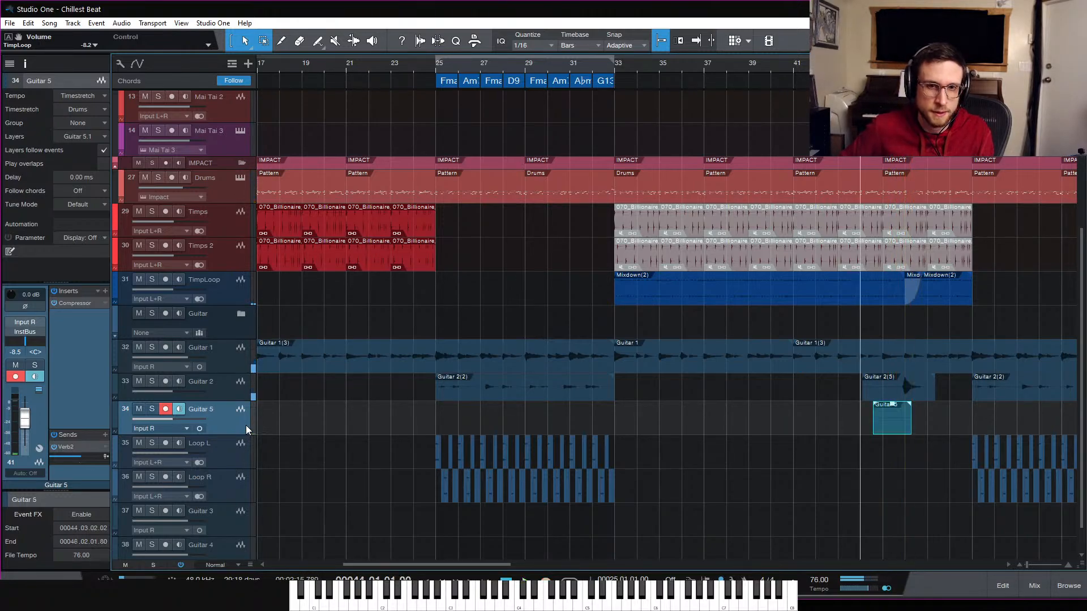
{"action": "key", "text": "ctrl+z"}
Step: Record a guitar take on Guitar 5 from about beat 44.2 to 47.3 and play both guitar takes back around bar 46
{"action": "key", "text": "KP_Multiply"}
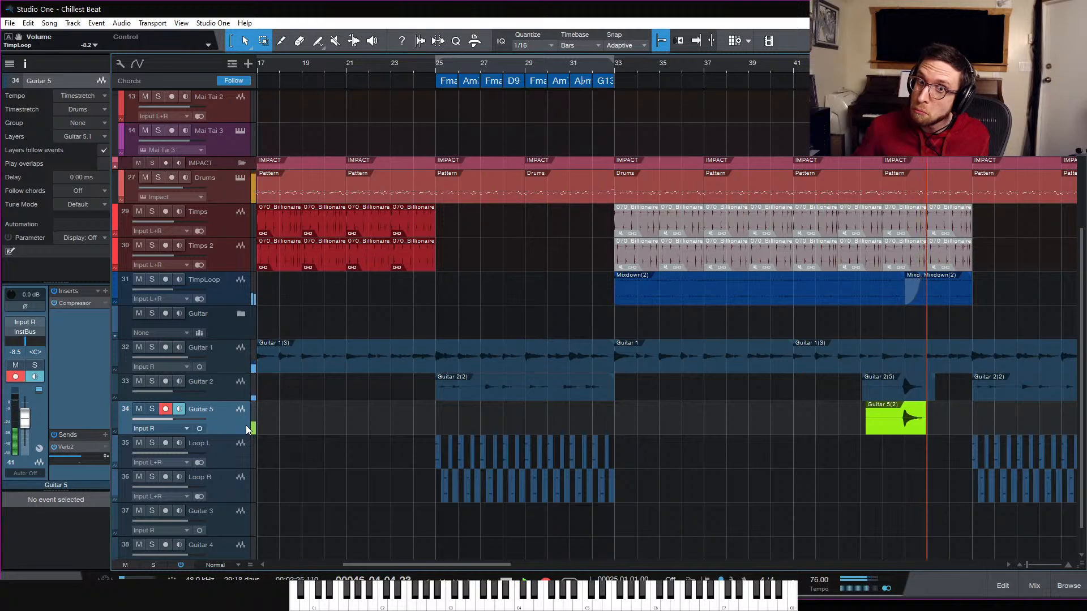
{"action": "key", "text": "space"}
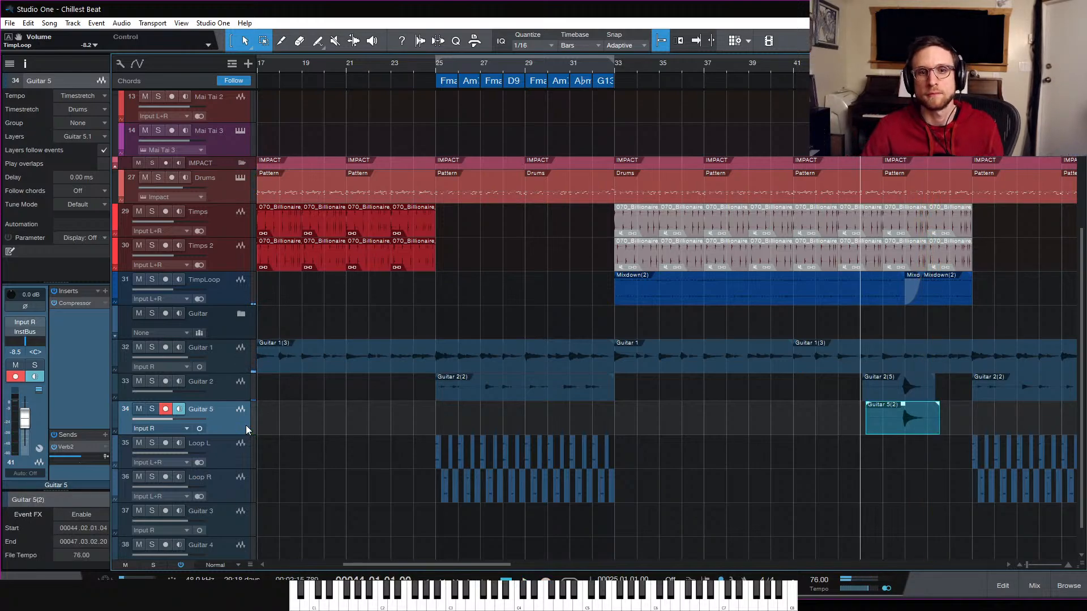
{"action": "left_click", "coordinate": [904, 63]}
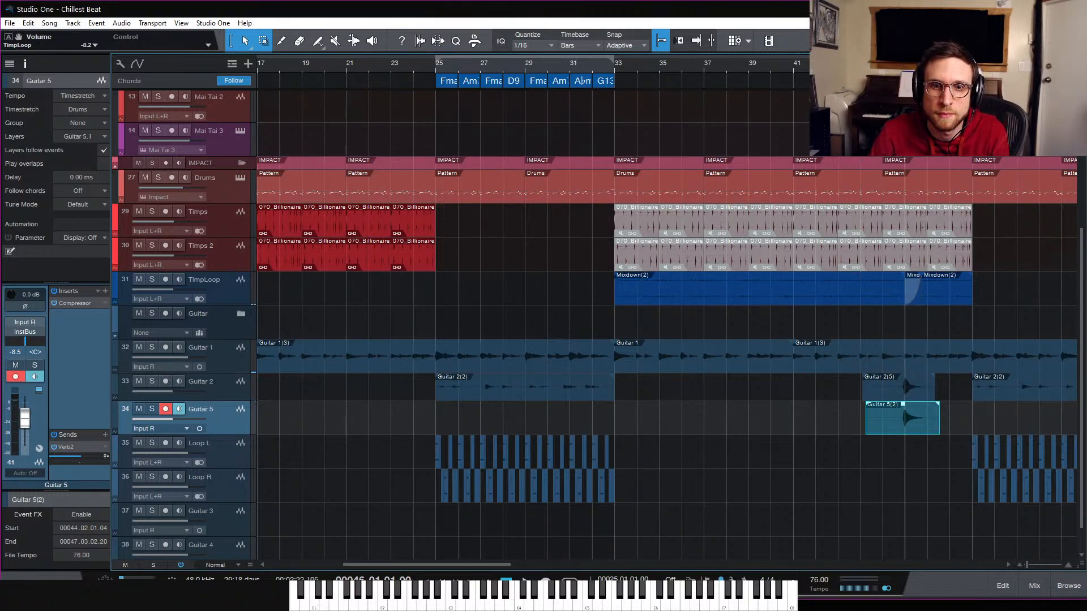
{"action": "key", "text": "space"}
{"action": "key", "text": "space"}
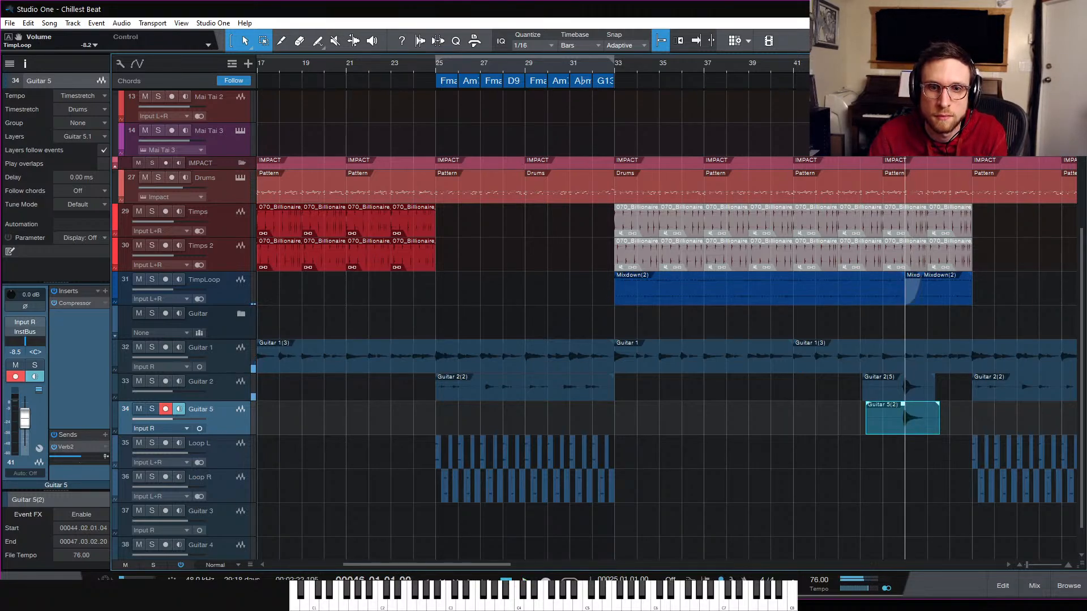
{"action": "key", "text": "space"}
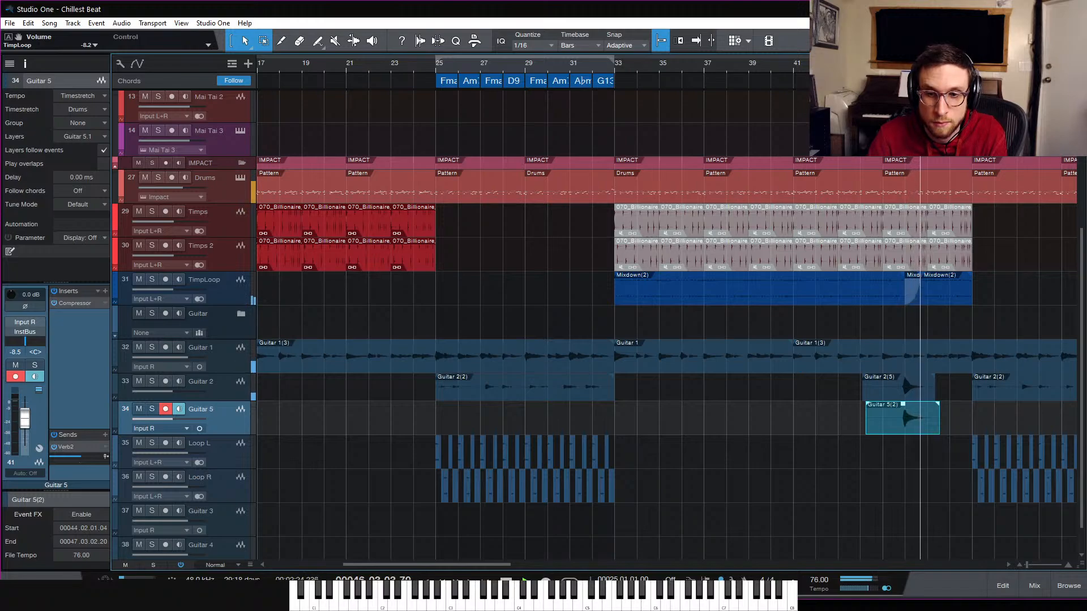
{"action": "key", "text": "space"}
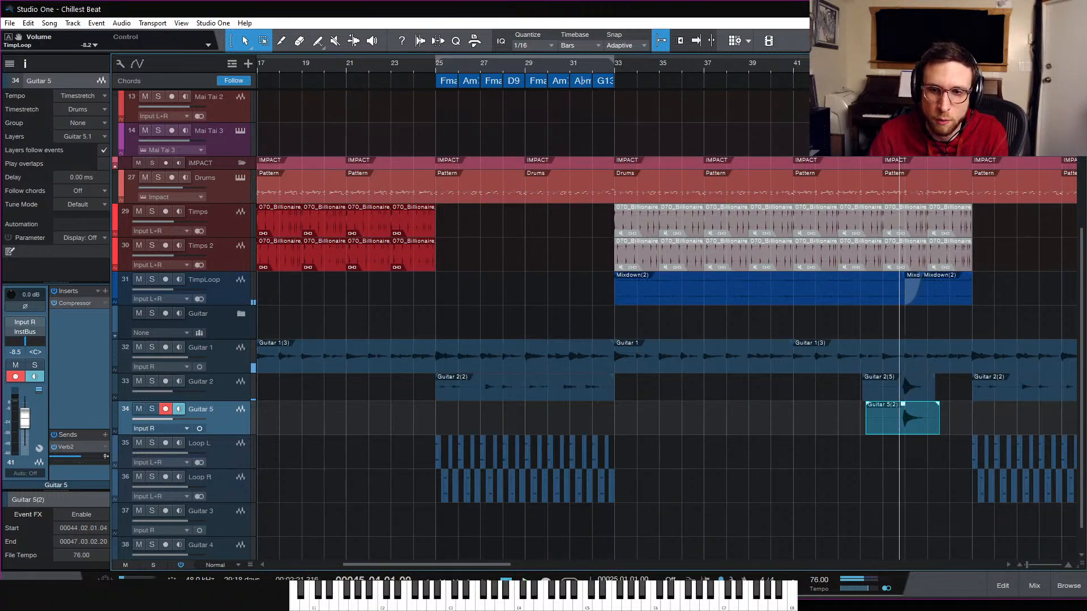
Step: Play back both guitar takes, duplicate the Guitar 2 track without its events and move its bar 44 take onto the new track
{"action": "key", "text": "space"}
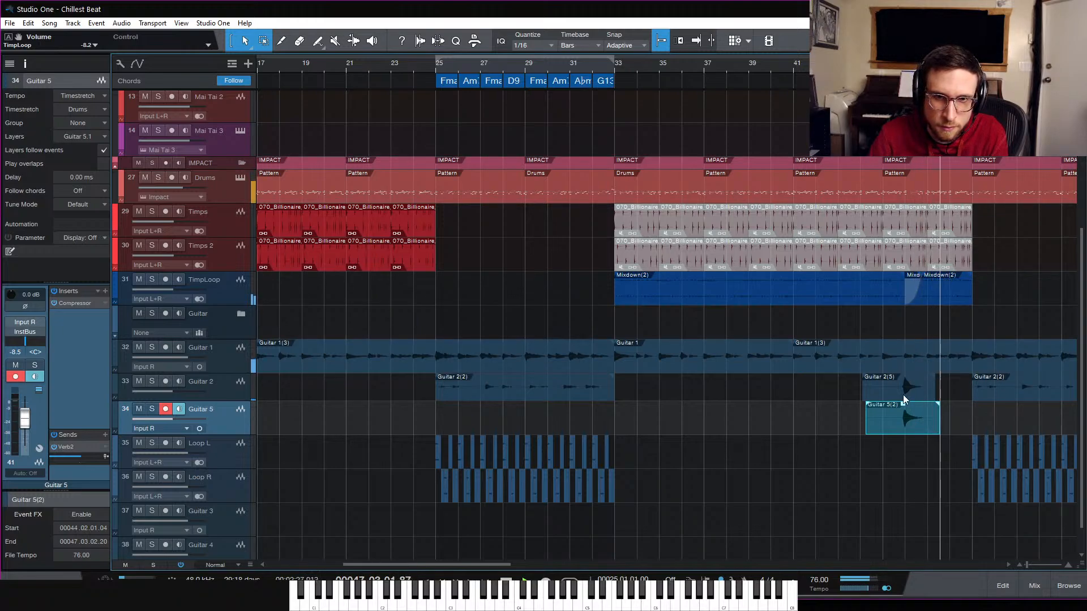
{"action": "key", "text": "space"}
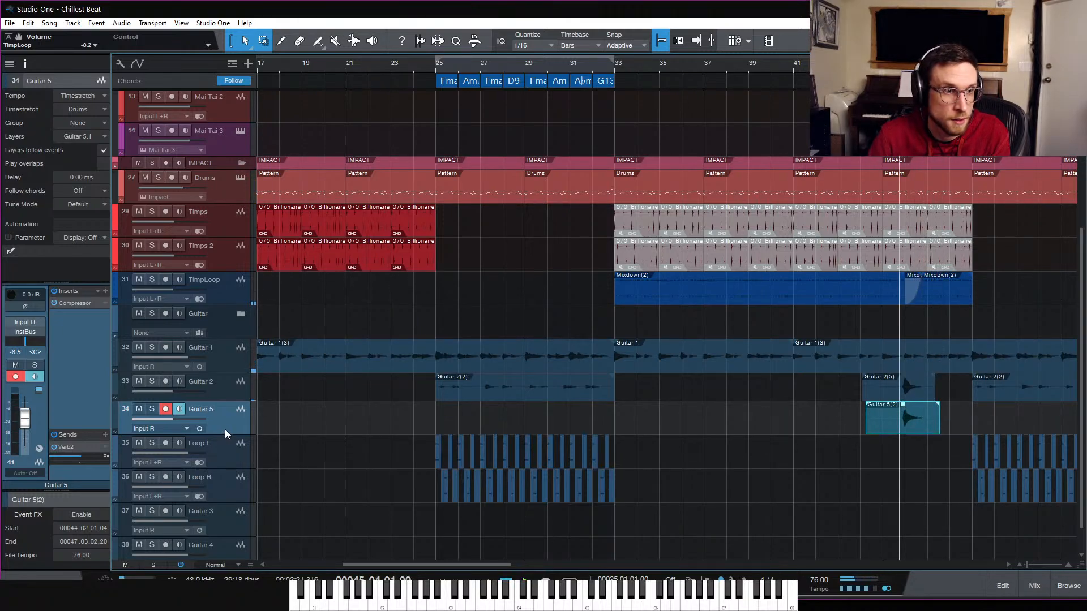
{"action": "left_click", "coordinate": [226, 391]}
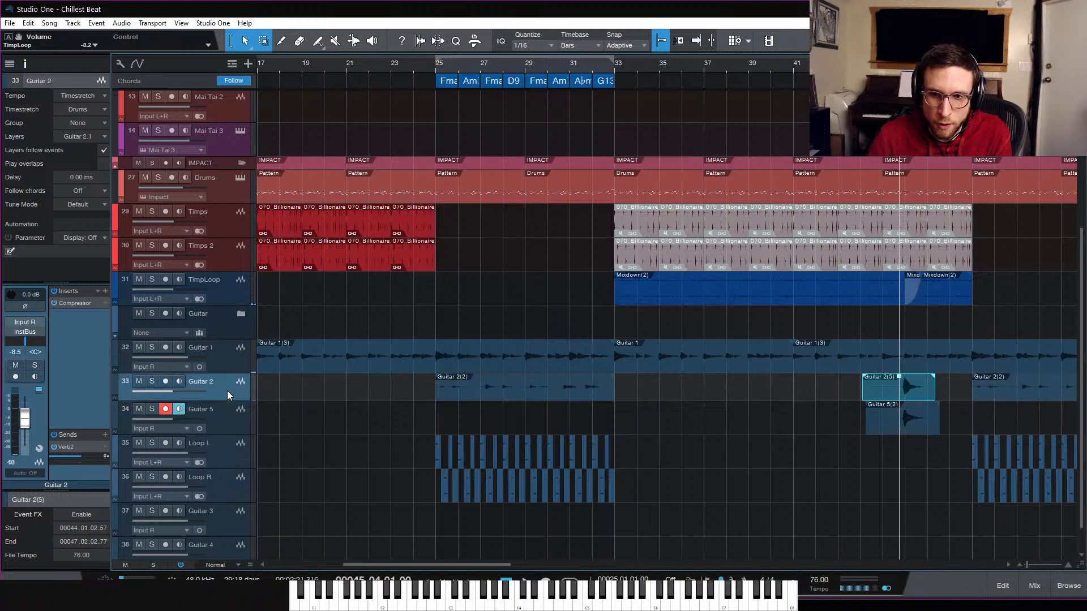
{"action": "right_click", "coordinate": [226, 391]}
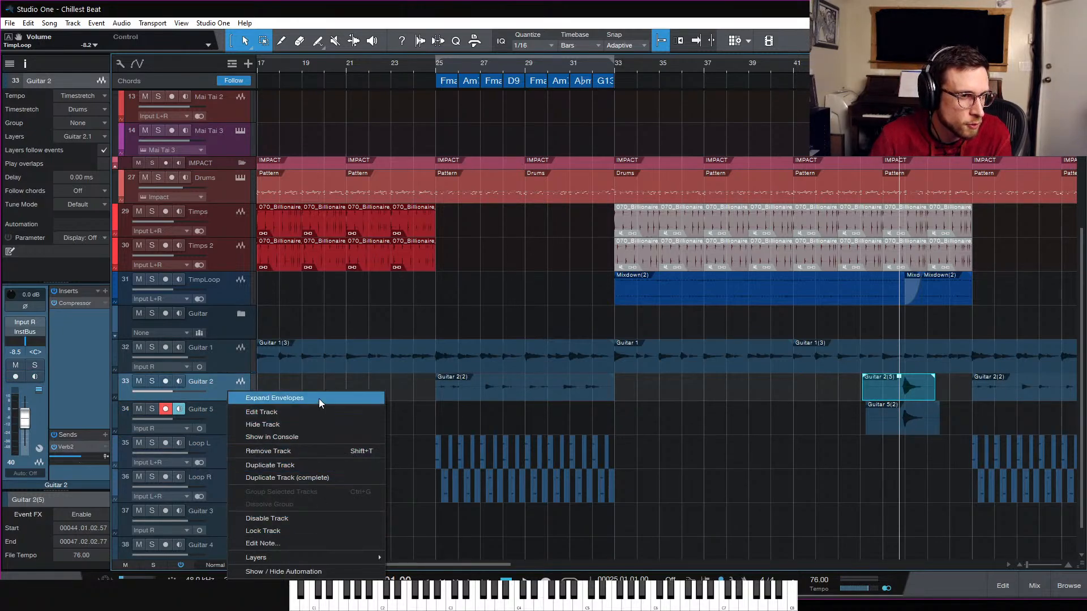
{"action": "left_click", "coordinate": [323, 469]}
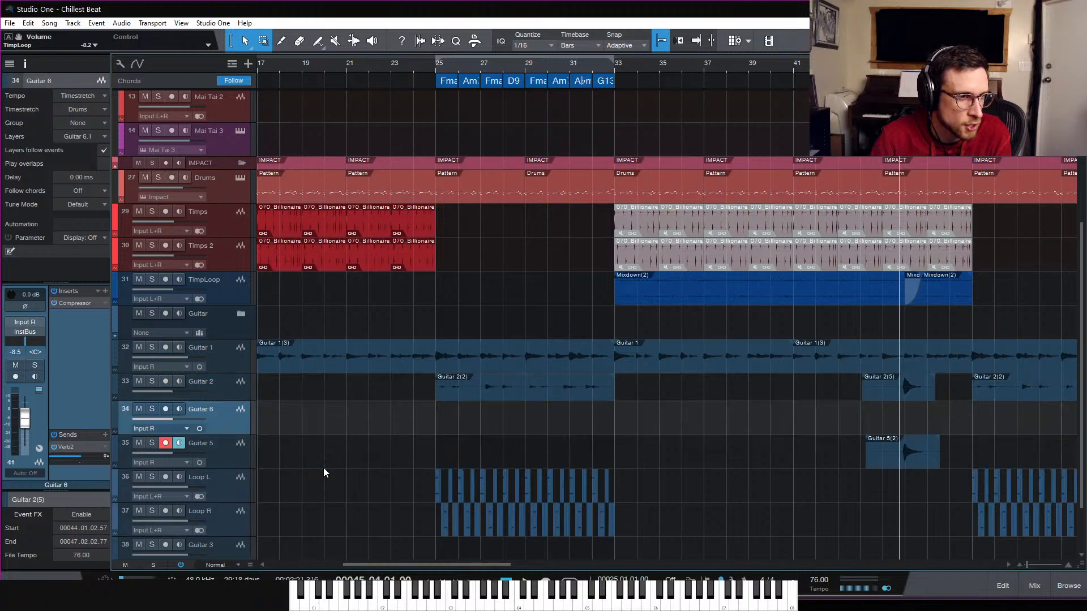
{"action": "left_click_drag", "start_coordinate": [908, 399], "coordinate": [908, 427]}
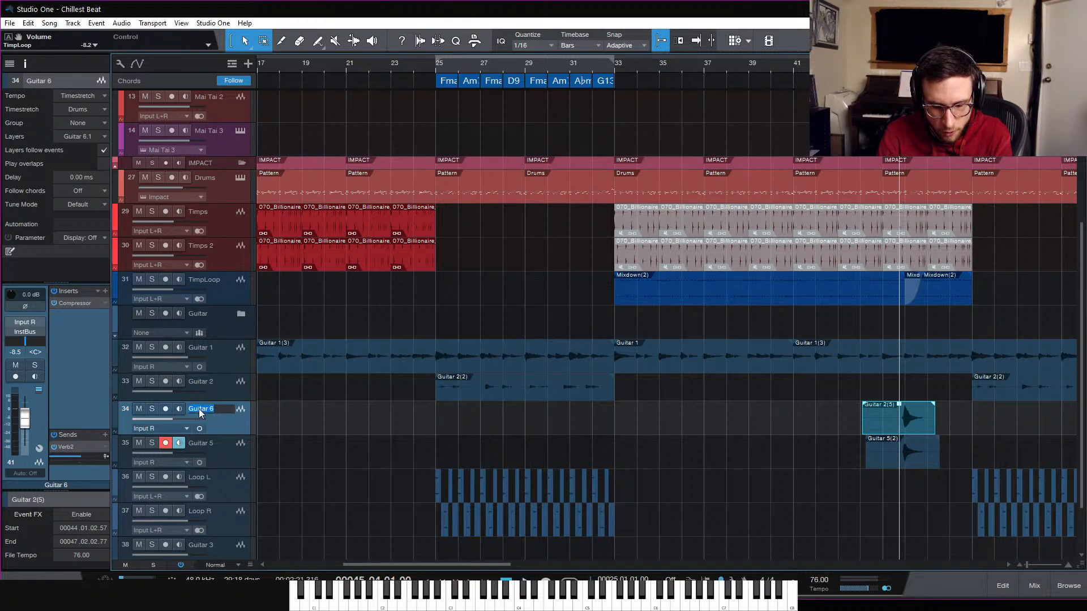
Step: Rename the two take tracks AngelChordL and AngelChordR and pan them to L71 and R77
{"action": "type", "text": "AngelChordL"}
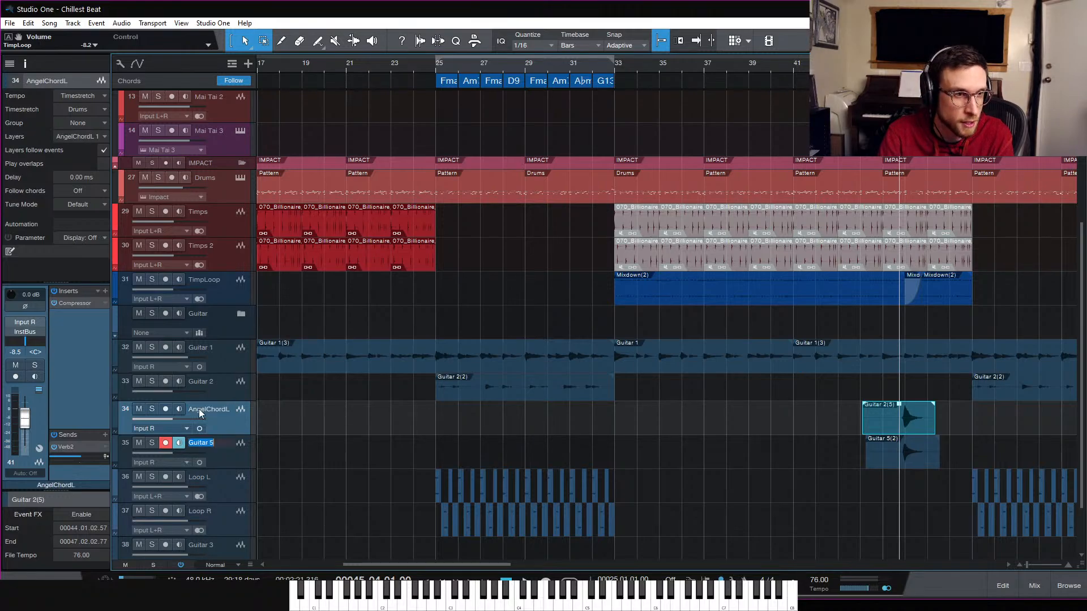
{"action": "type", "text": "AngelChordR"}
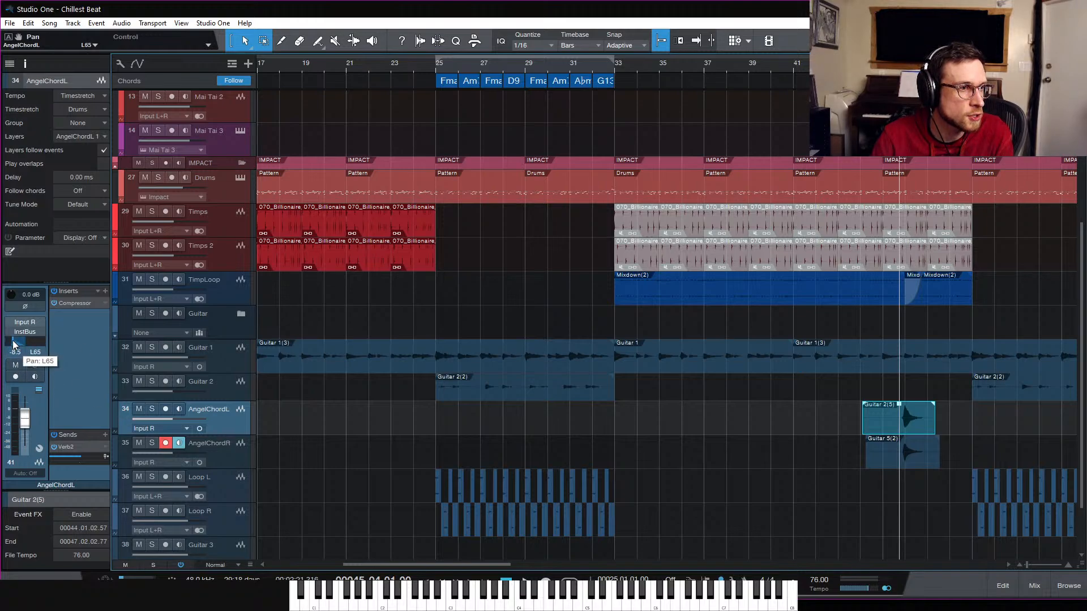
{"action": "left_click", "coordinate": [223, 464]}
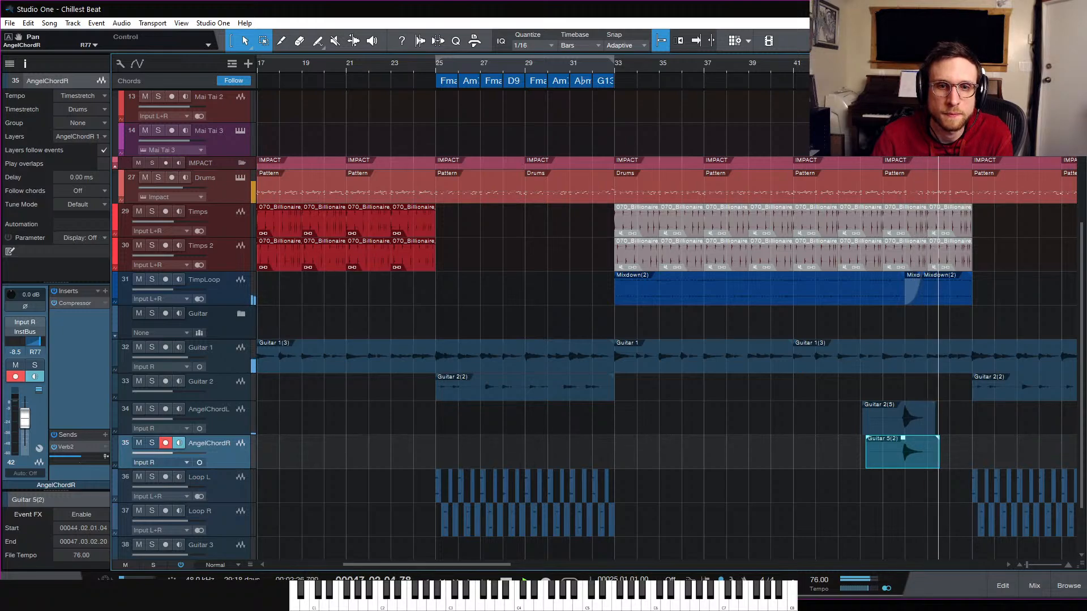
{"action": "key", "text": "space"}
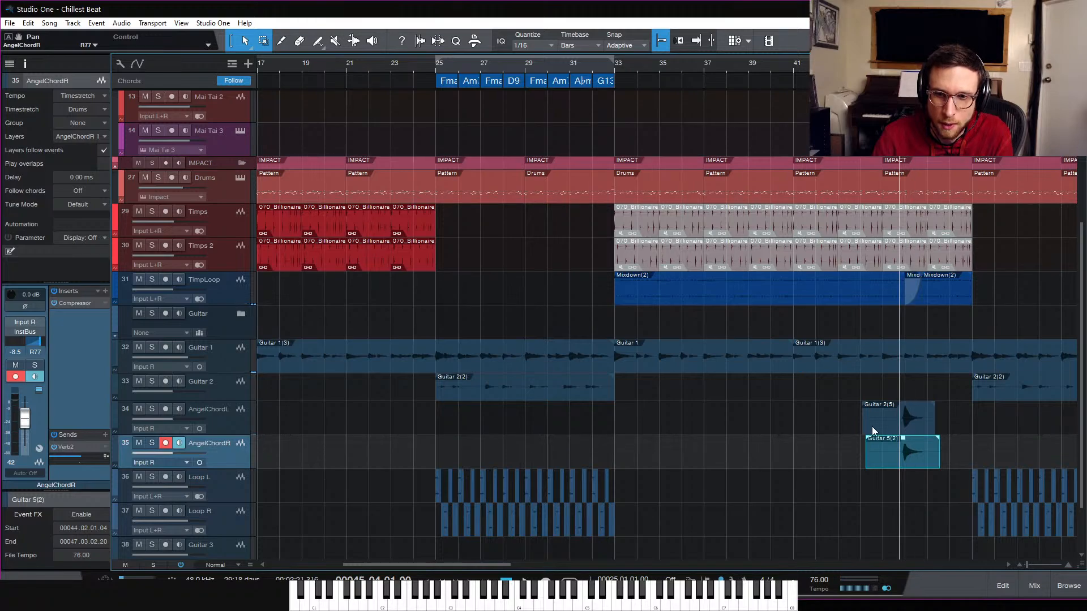
Step: Trim the starts of the AngelChordL and AngelChordR takes to beat 45.4
{"action": "left_click", "coordinate": [812, 477]}
{"action": "key", "text": "e"}
{"action": "key", "text": "e"}
{"action": "key", "text": "e"}
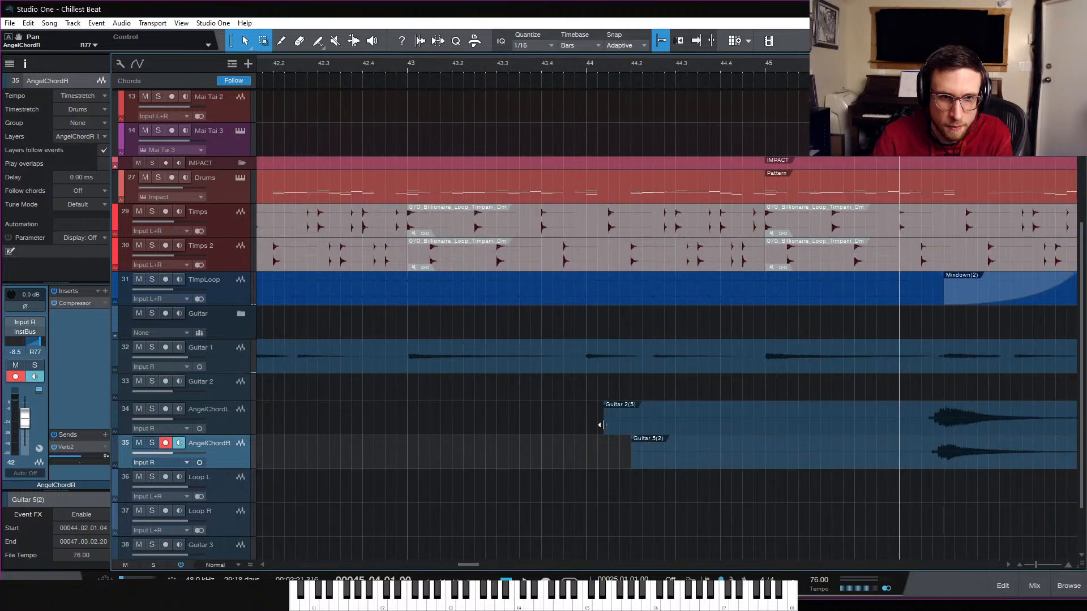
{"action": "left_click_drag", "start_coordinate": [600, 424], "coordinate": [900, 424]}
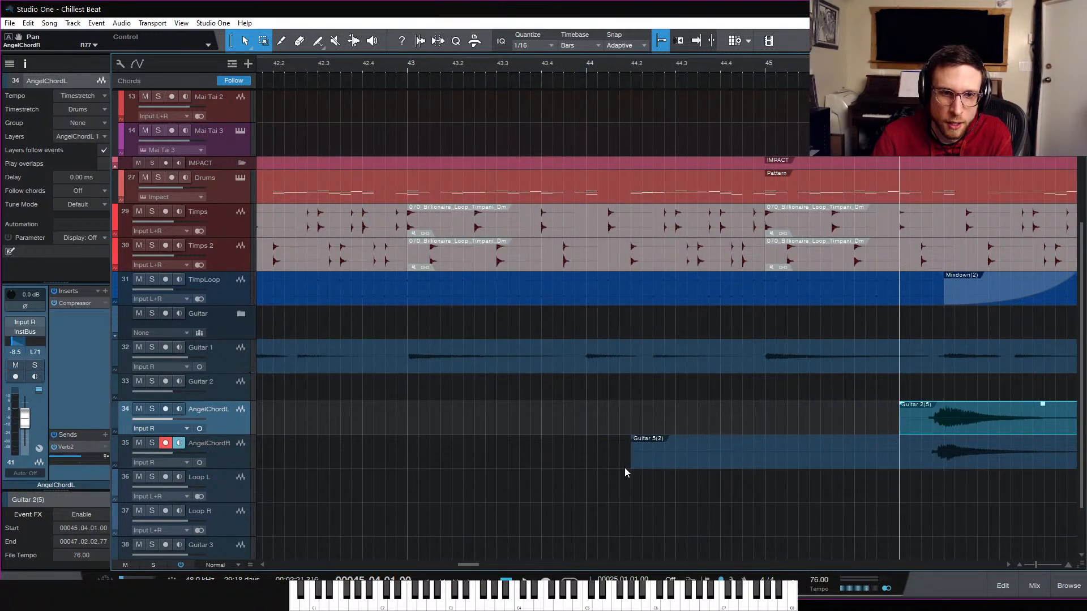
{"action": "left_click_drag", "start_coordinate": [630, 463], "coordinate": [903, 475]}
{"action": "left_click", "coordinate": [835, 495]}
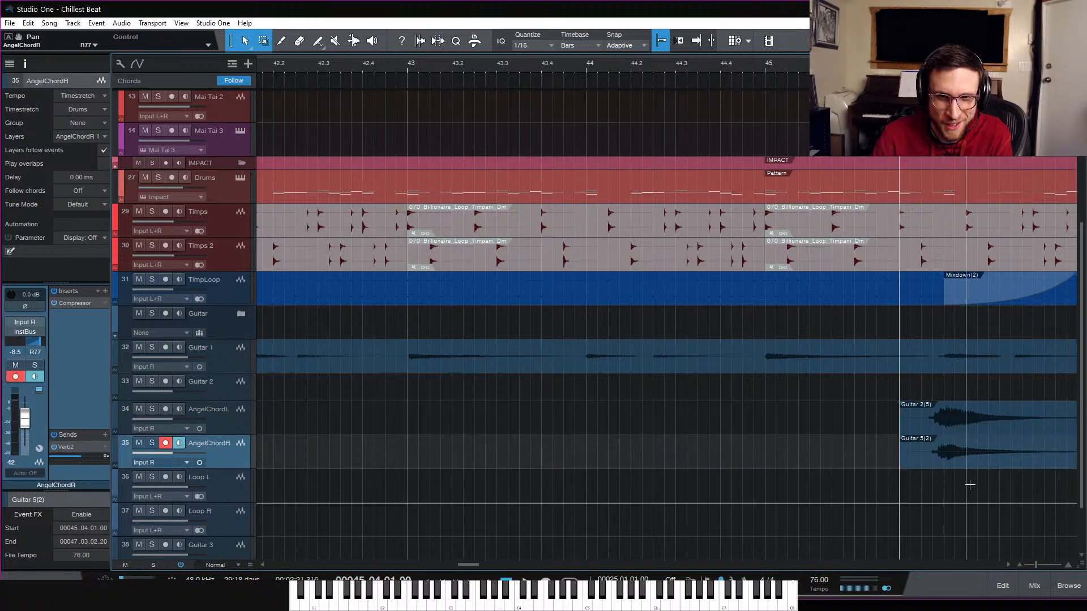
Step: Fade out the ends of both AngelChord takes and save the song
{"action": "key", "text": "w"}
{"action": "key", "text": "w"}
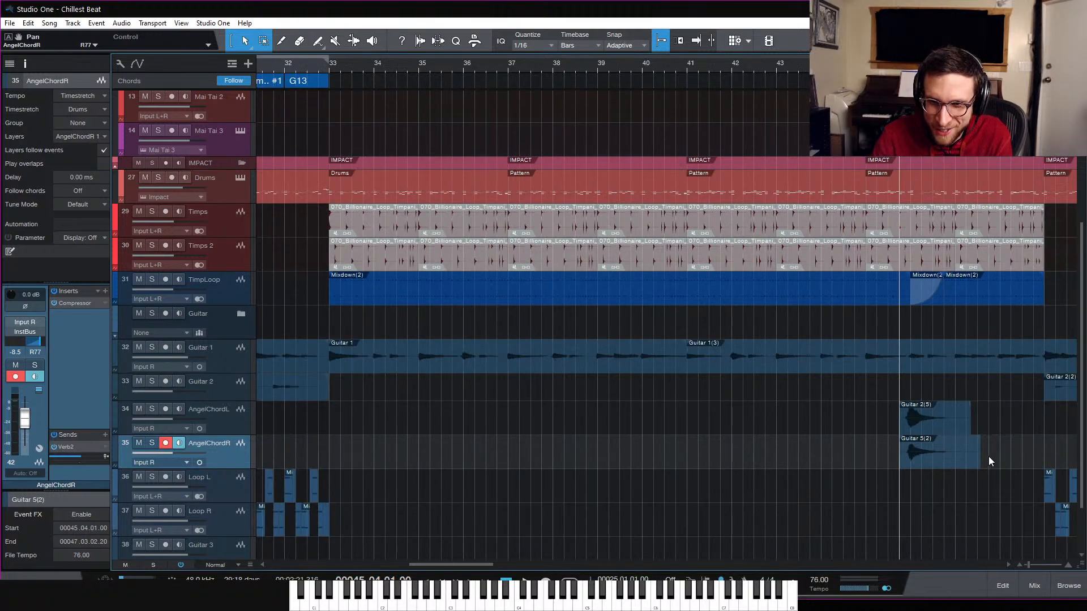
{"action": "left_click_drag", "start_coordinate": [971, 406], "coordinate": [943, 447]}
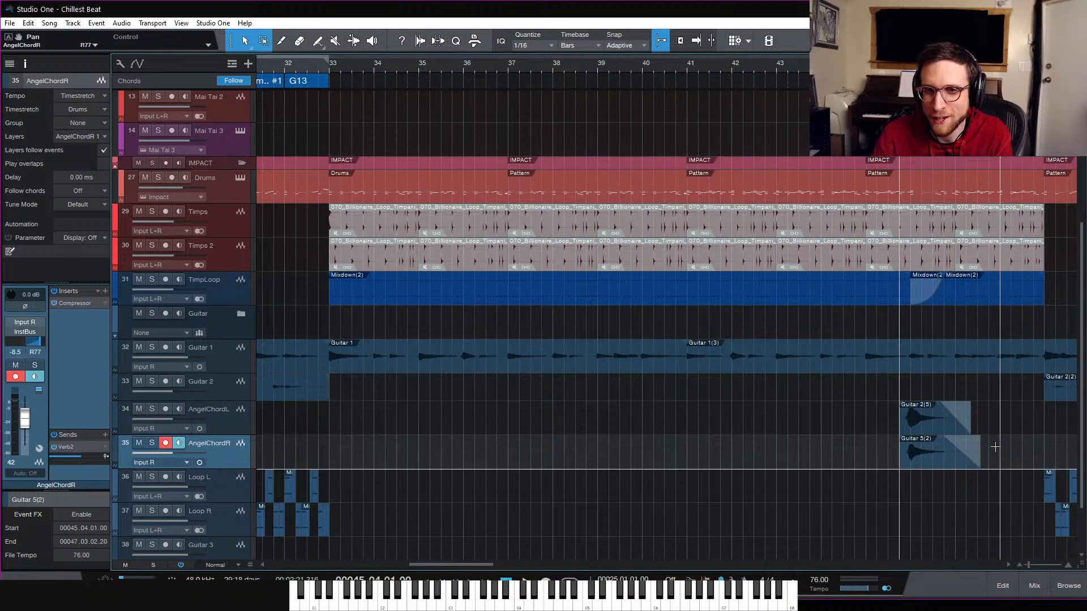
{"action": "key", "text": "e"}
{"action": "key", "text": "e"}
{"action": "scroll", "coordinate": [1004, 459], "scroll_direction": "right", "scroll_amount": 4}
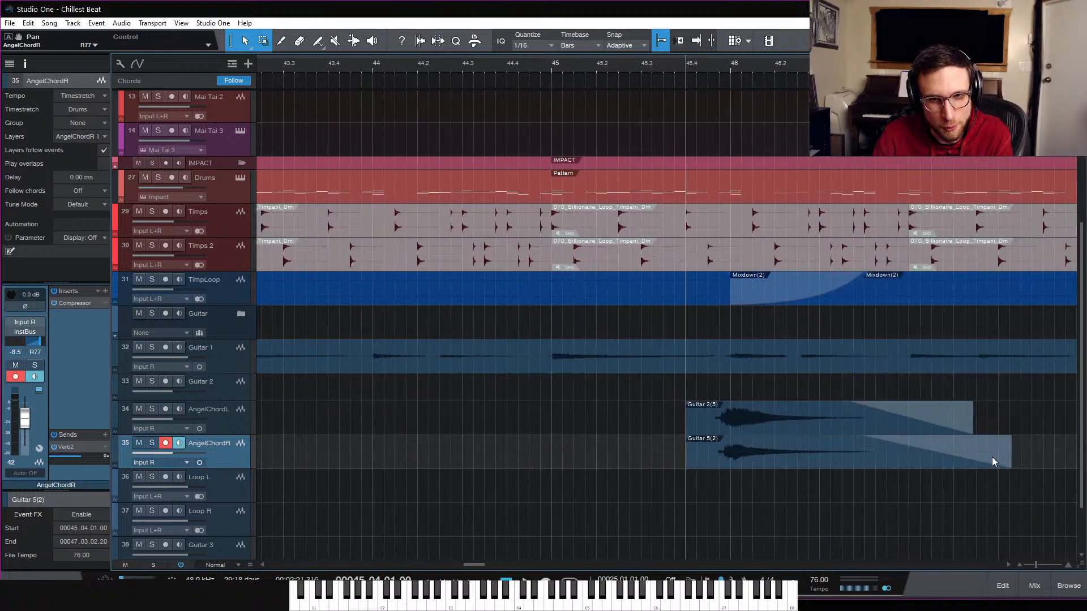
{"action": "key", "text": "space"}
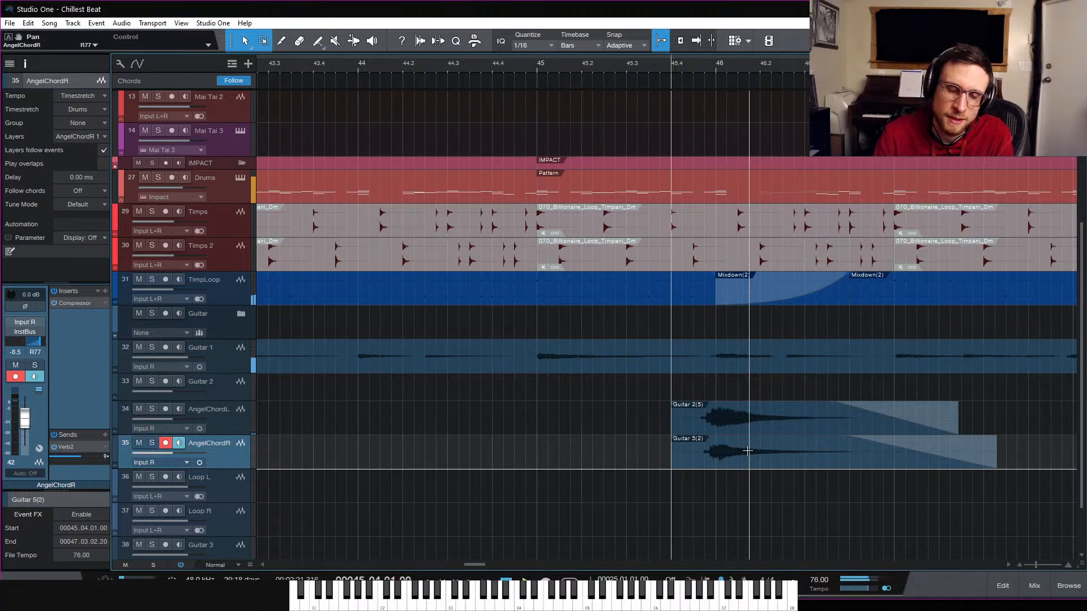
{"action": "key", "text": "ctrl+s"}
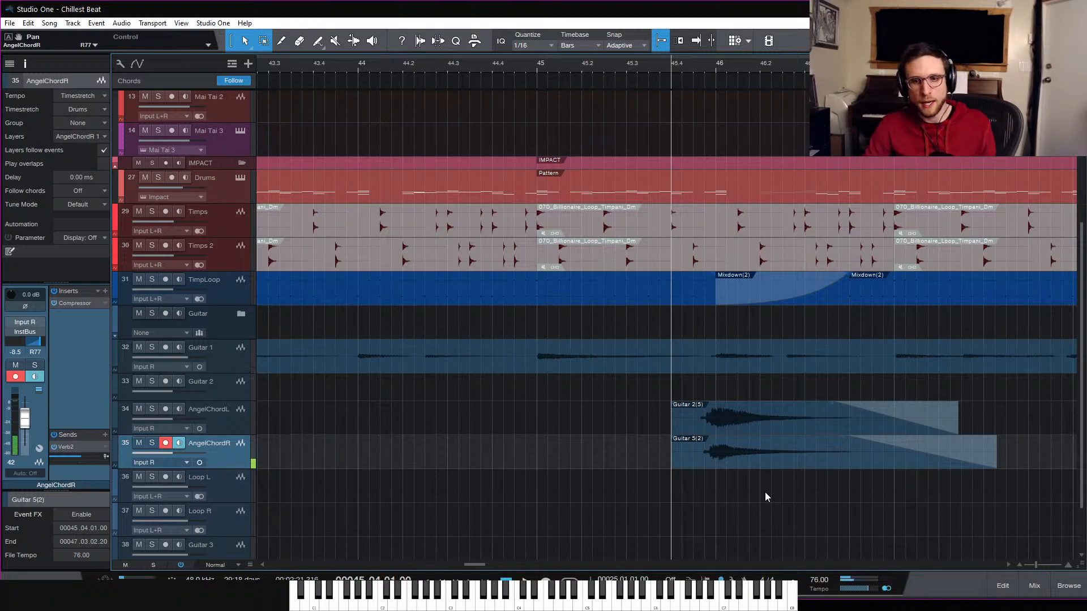
{"action": "key", "text": "space"}
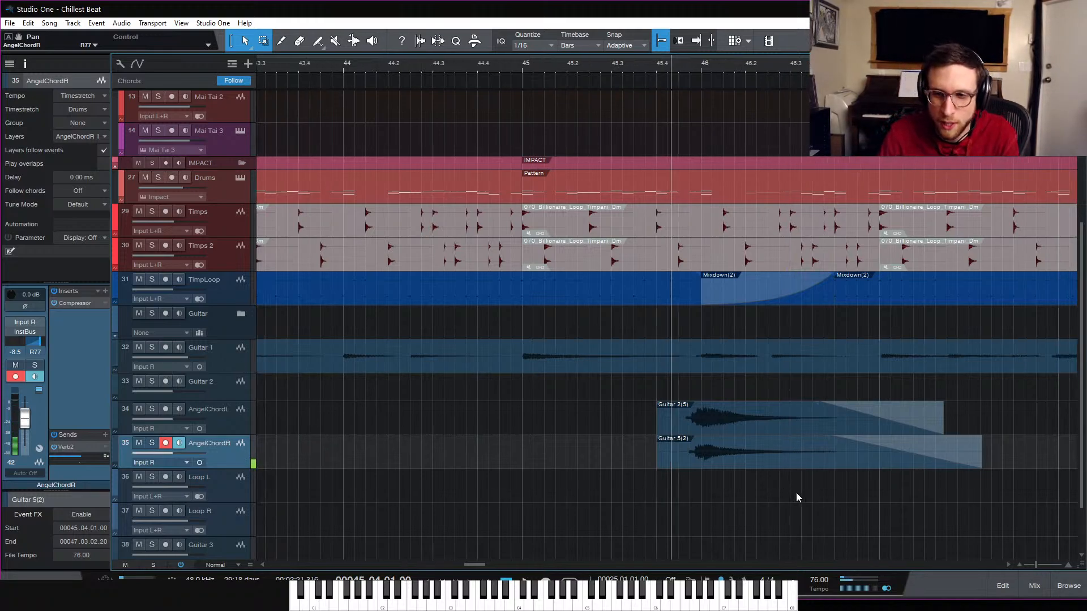
Step: Play the transition from bar 48 into bar 49 repeatedly to try out another guitar chord
{"action": "scroll", "coordinate": [796, 493], "scroll_direction": "right", "scroll_amount": 5}
{"action": "key", "text": "w"}
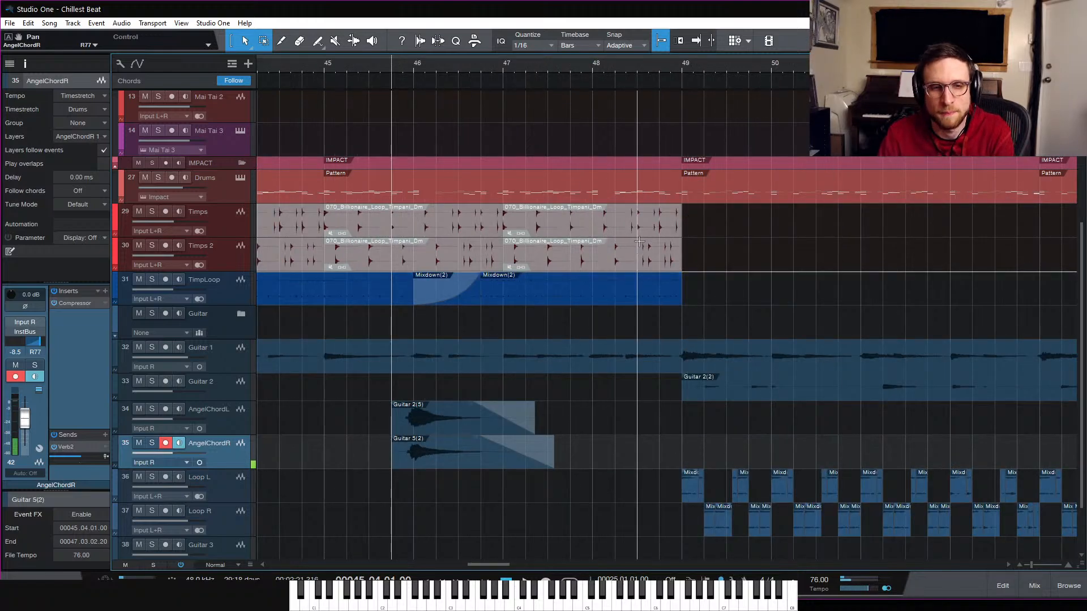
{"action": "left_click", "coordinate": [594, 66]}
{"action": "key", "text": "space"}
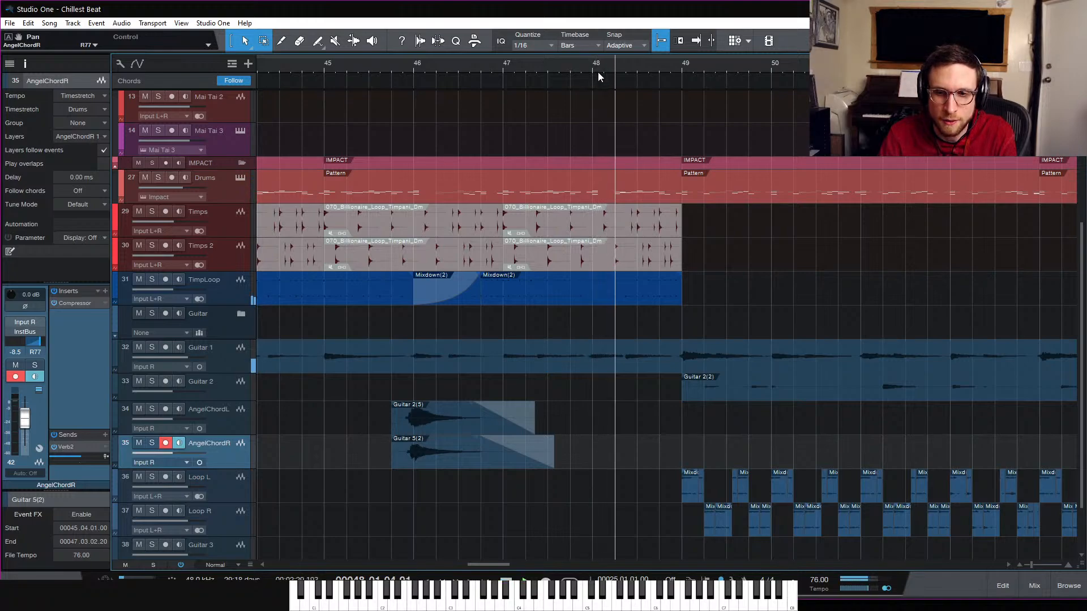
{"action": "left_click", "coordinate": [599, 74]}
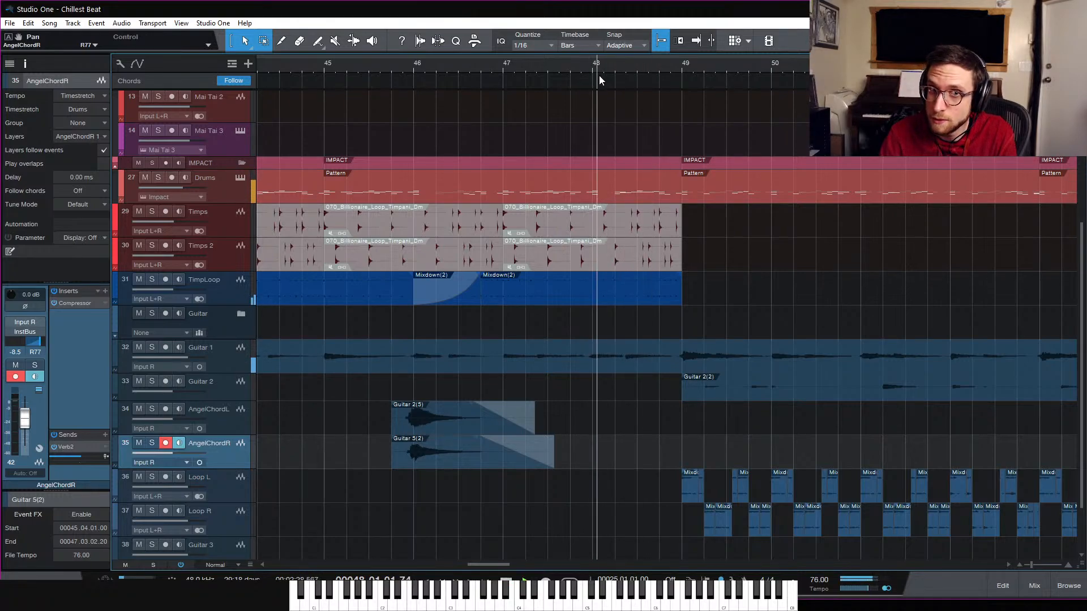
{"action": "key", "text": "space"}
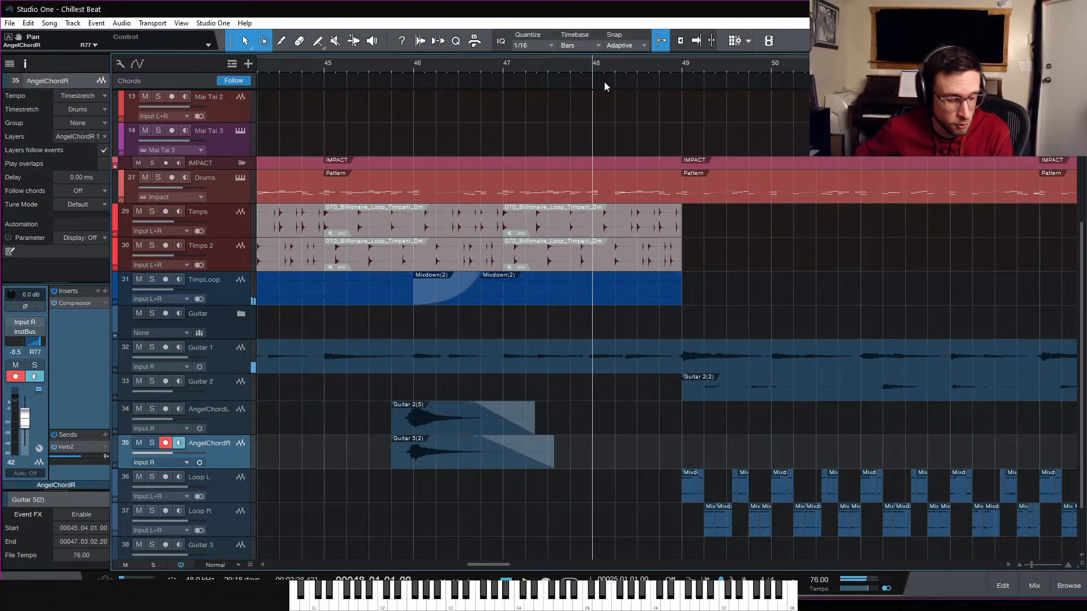
{"action": "key", "text": "space"}
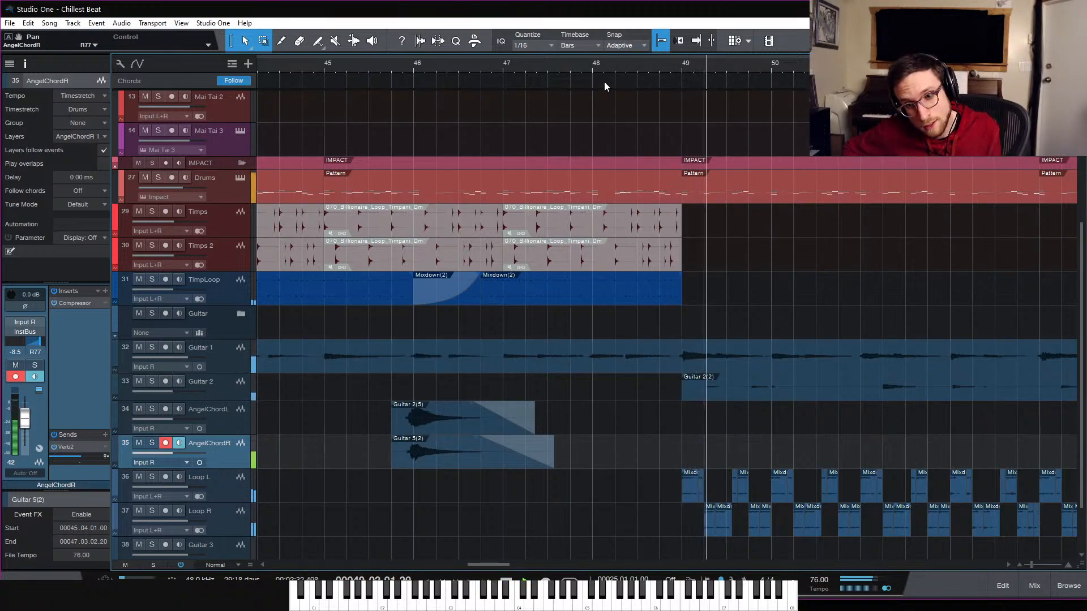
{"action": "key", "text": "space"}
{"action": "key", "text": "space"}
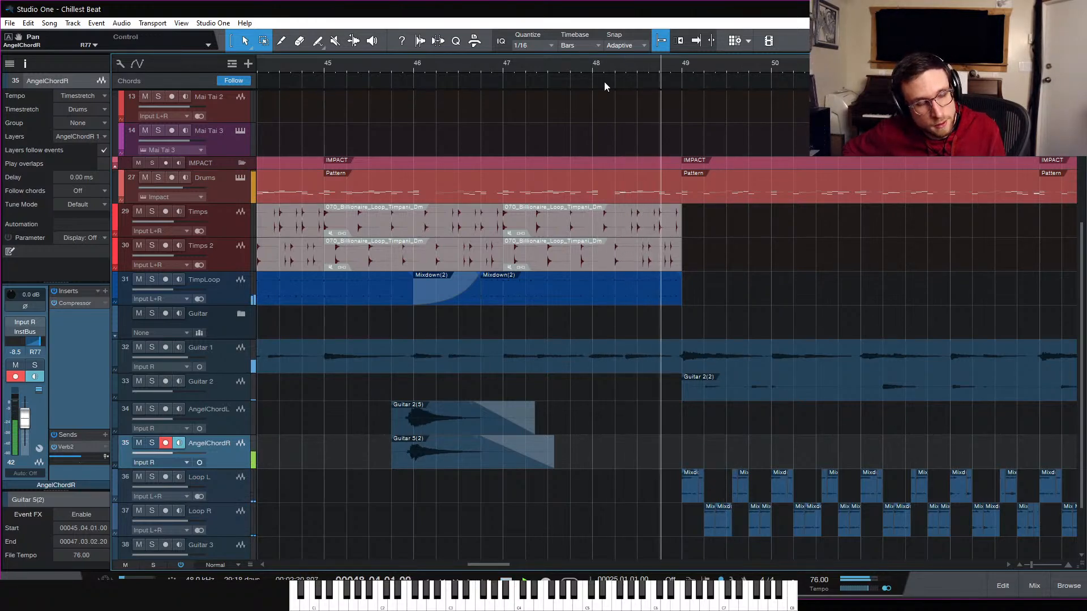
{"action": "key", "text": "space"}
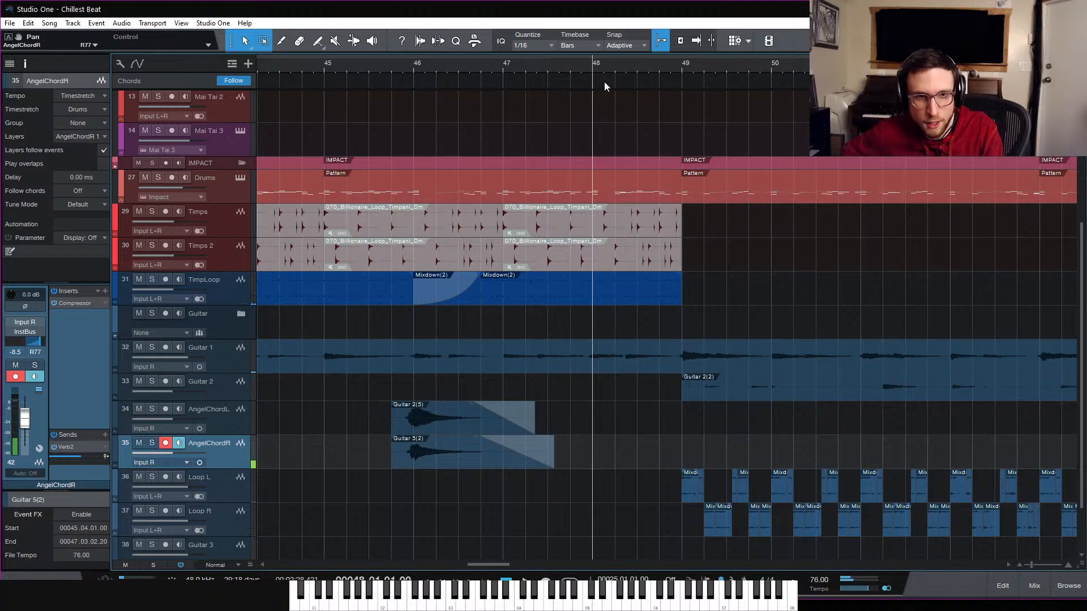
{"action": "key", "text": "space"}
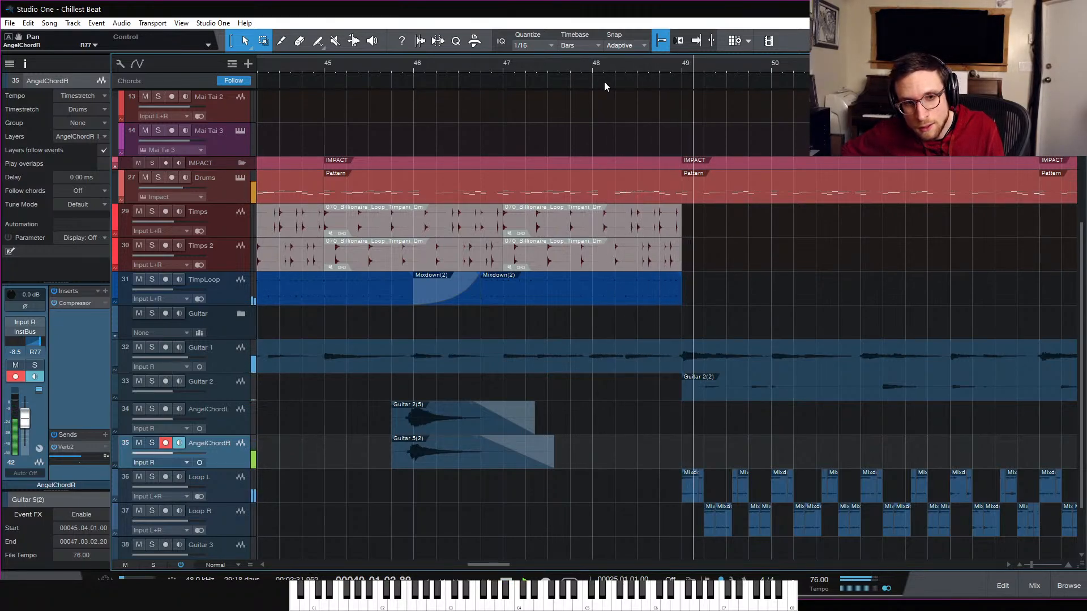
{"action": "key", "text": "space"}
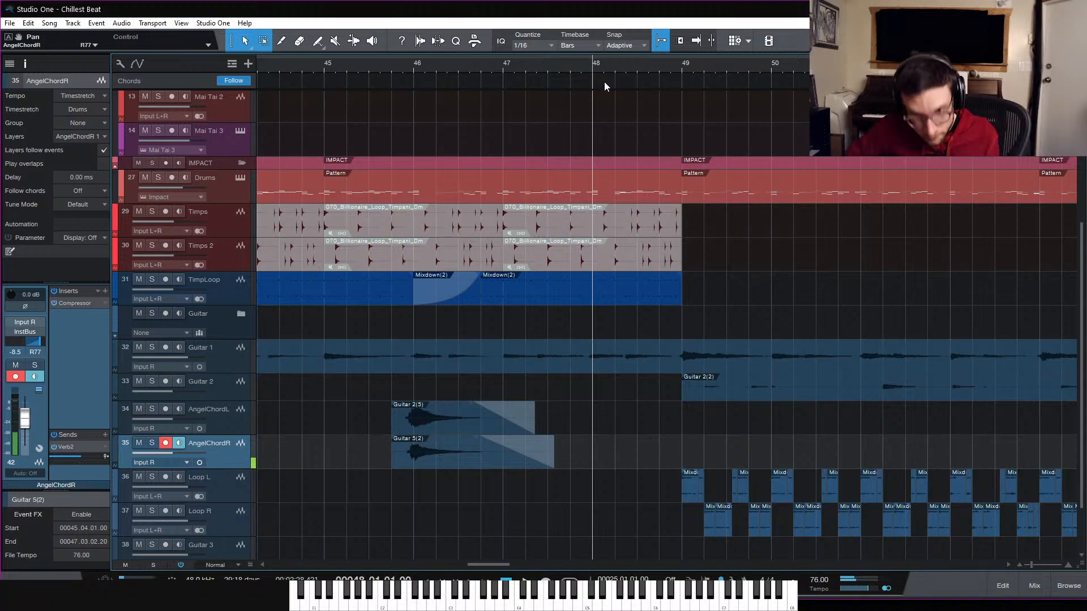
{"action": "key", "text": "space"}
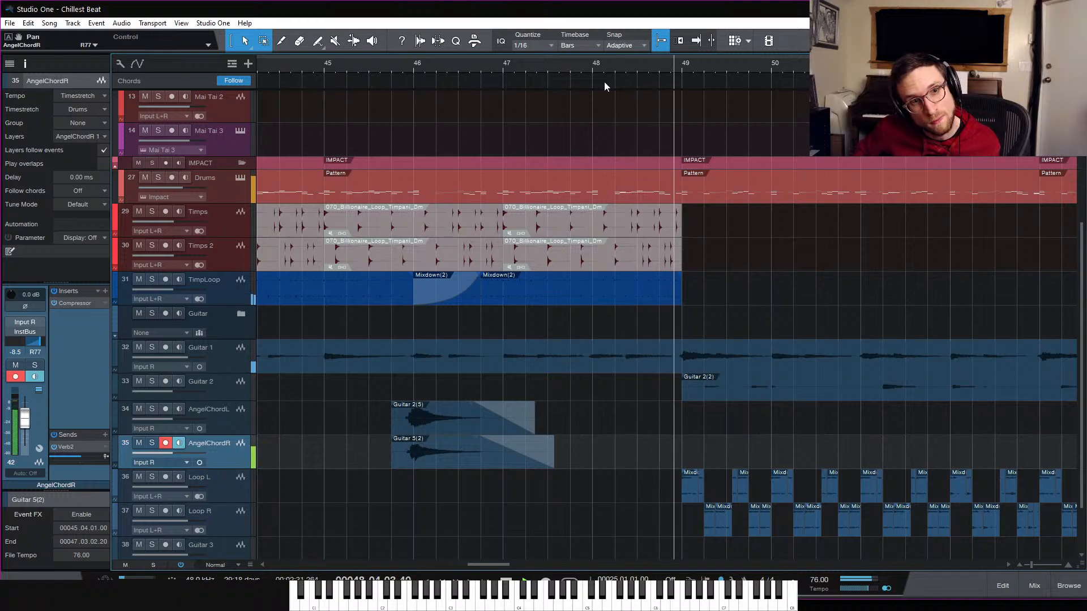
{"action": "key", "text": "space"}
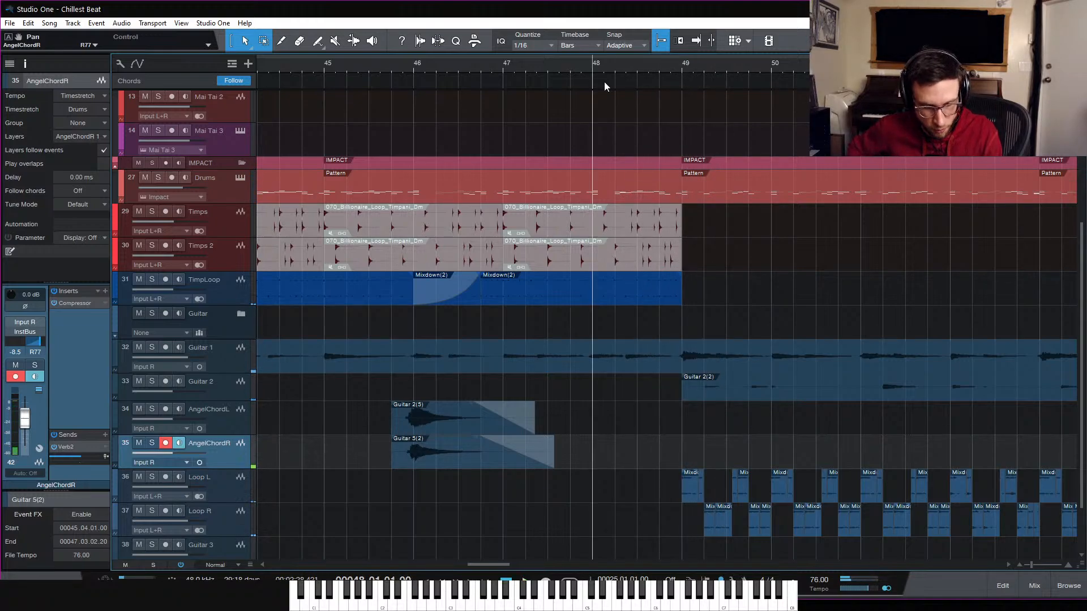
Step: Record a second guitar chord on AngelChordR from about beat 47.3 to 49.3 and play it back
{"action": "left_click", "coordinate": [548, 66]}
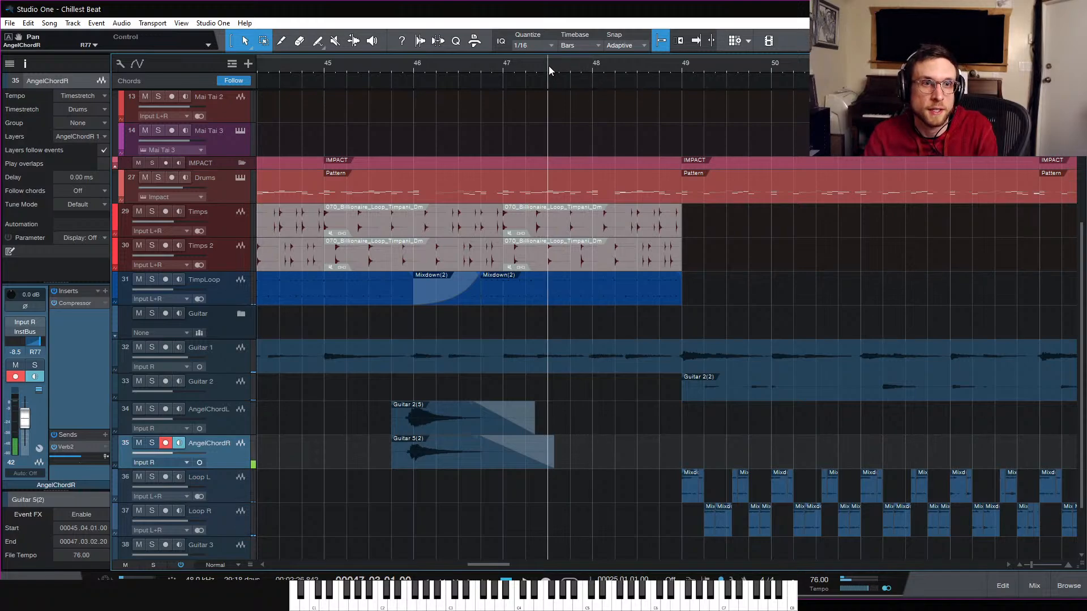
{"action": "key", "text": "space"}
{"action": "key", "text": "space"}
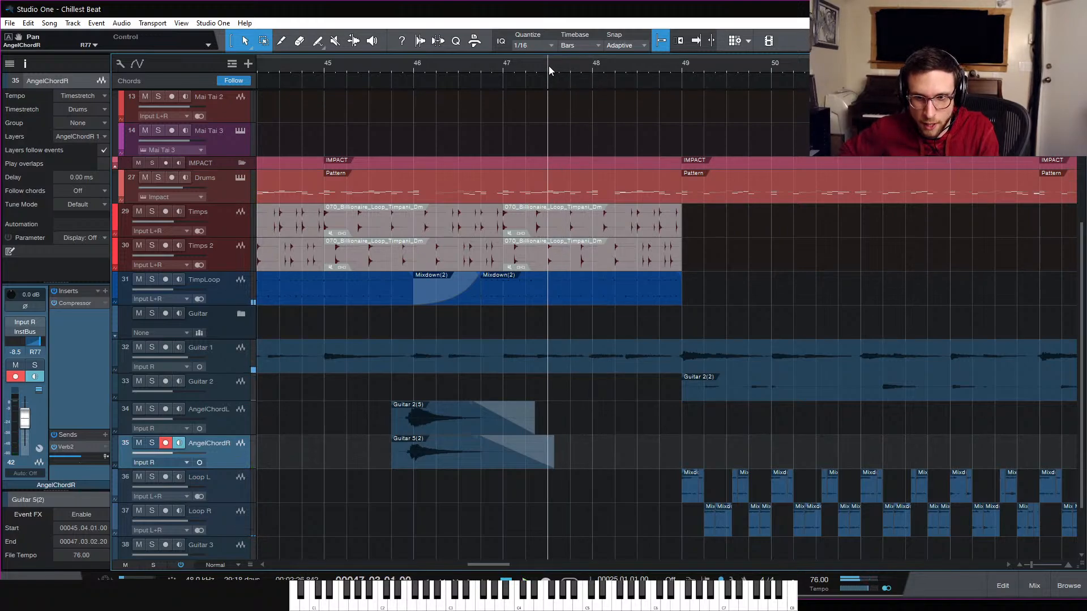
{"action": "key", "text": "KP_Multiply"}
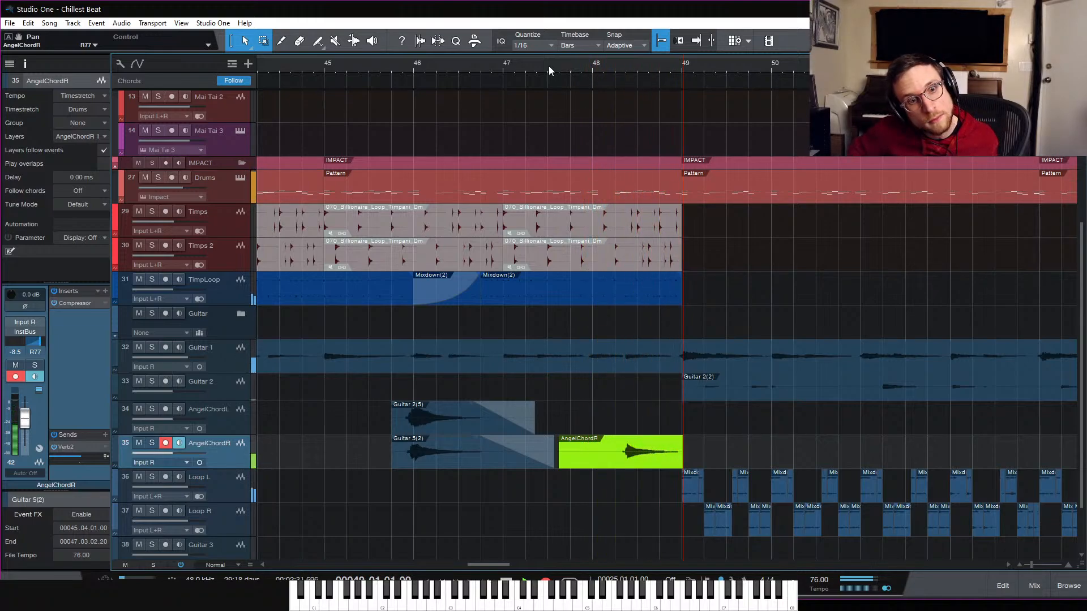
{"action": "key", "text": "space"}
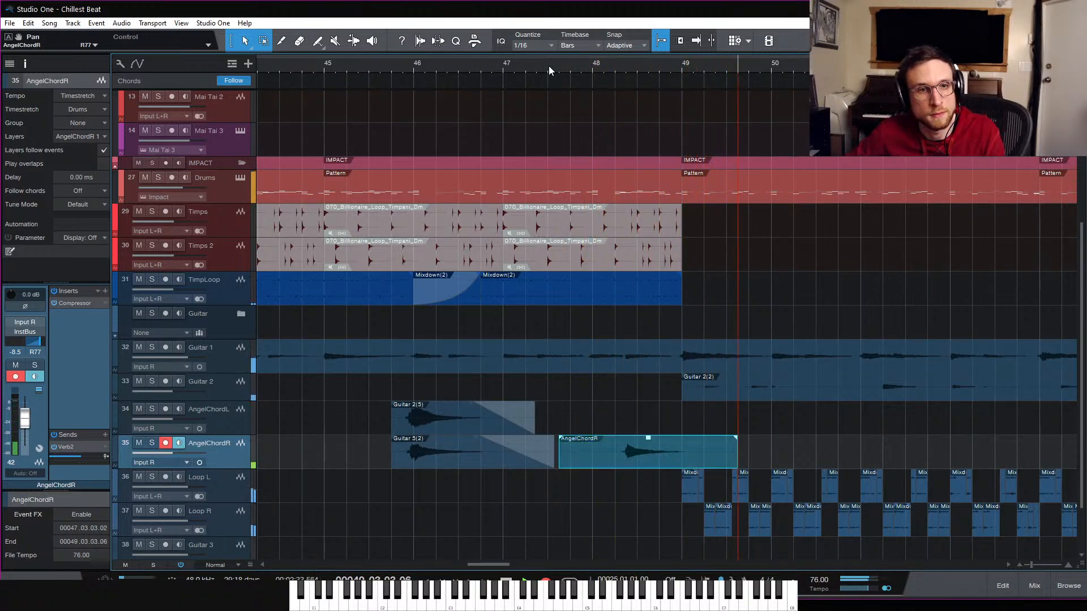
{"action": "key", "text": "space"}
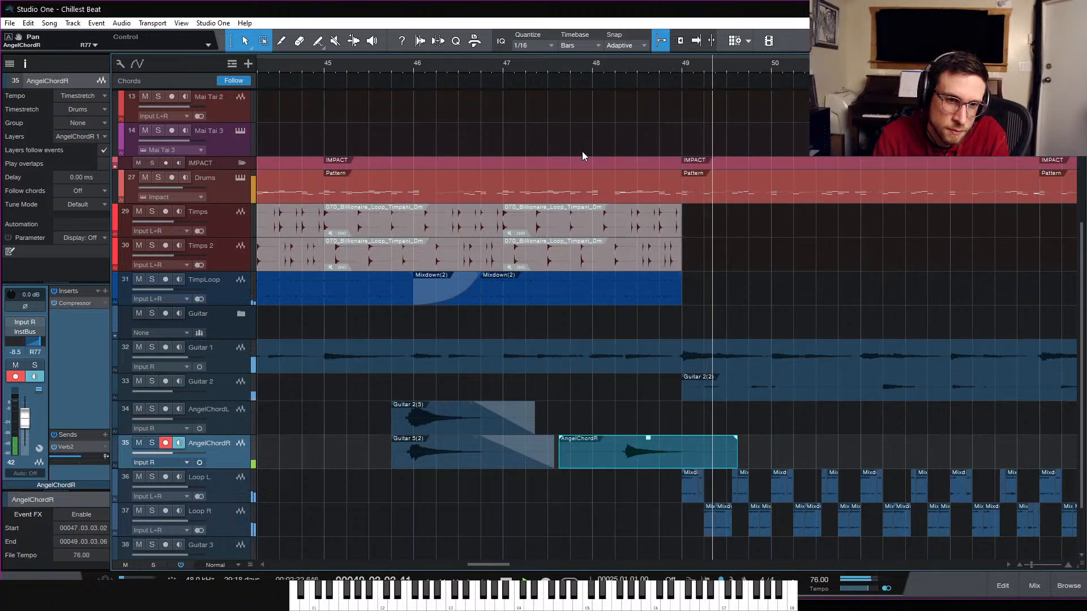
Step: Lower the gain of the second AngelChordR take and play it back from about beat 47.4 to check its level
{"action": "key", "text": "space"}
{"action": "left_click_drag", "start_coordinate": [648, 440], "coordinate": [648, 450]}
{"action": "left_click", "coordinate": [584, 69]}
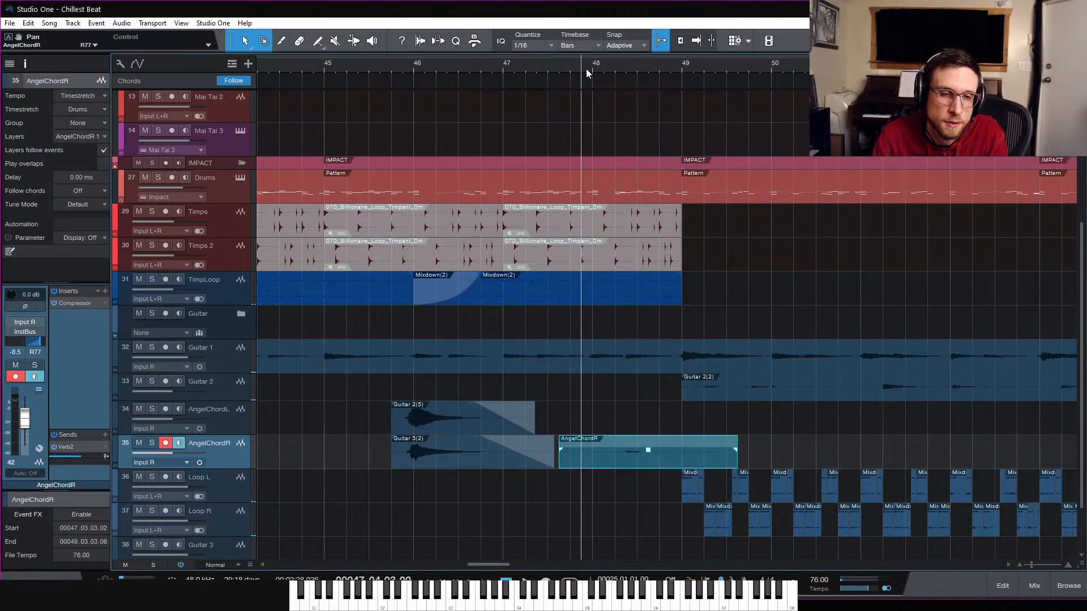
{"action": "key", "text": "space"}
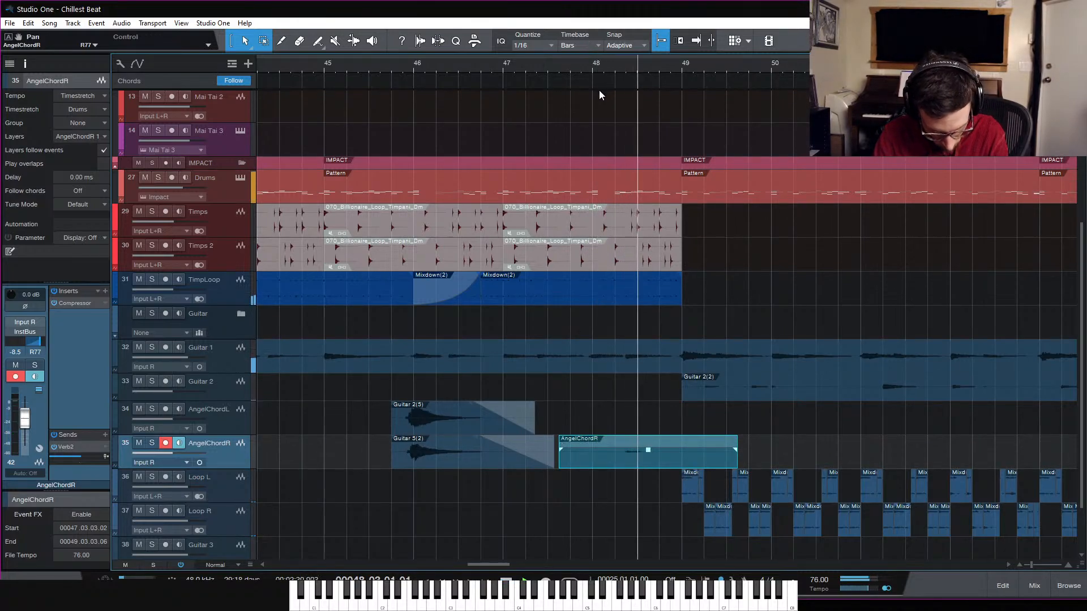
{"action": "left_click", "coordinate": [582, 68]}
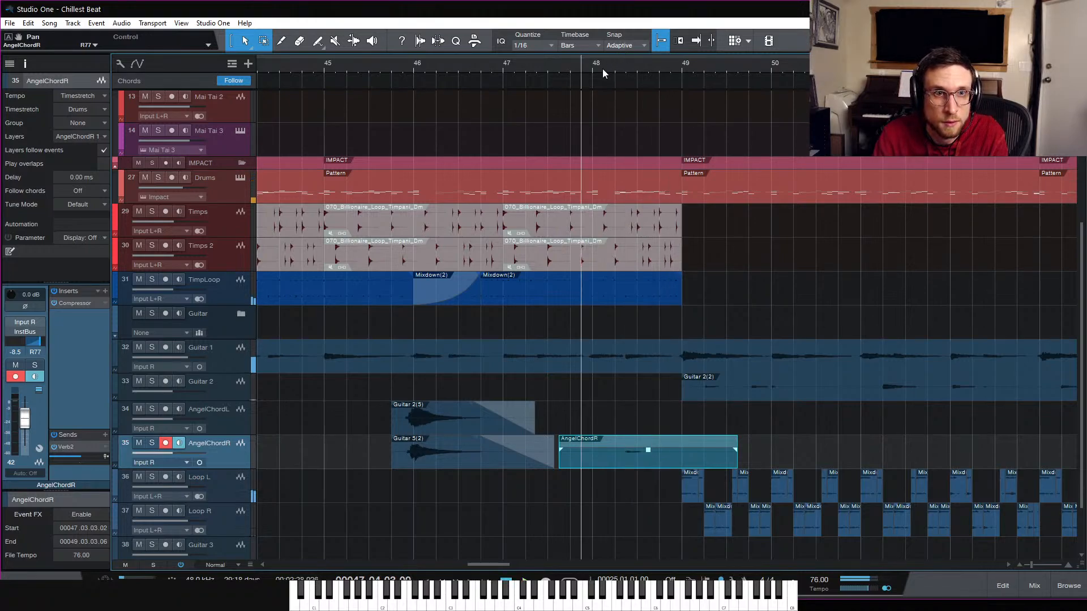
{"action": "left_click_drag", "start_coordinate": [649, 455], "coordinate": [649, 451]}
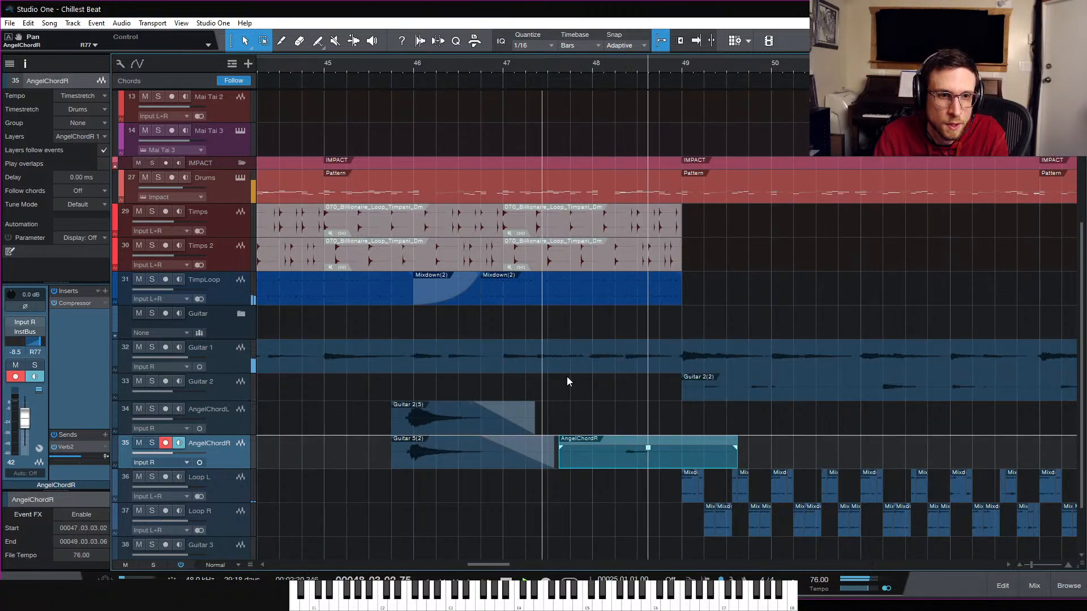
{"action": "key", "text": "space"}
Step: Record a doubled second guitar chord on AngelChordL from about beat 47.2 to 49.3
{"action": "left_click", "coordinate": [246, 423]}
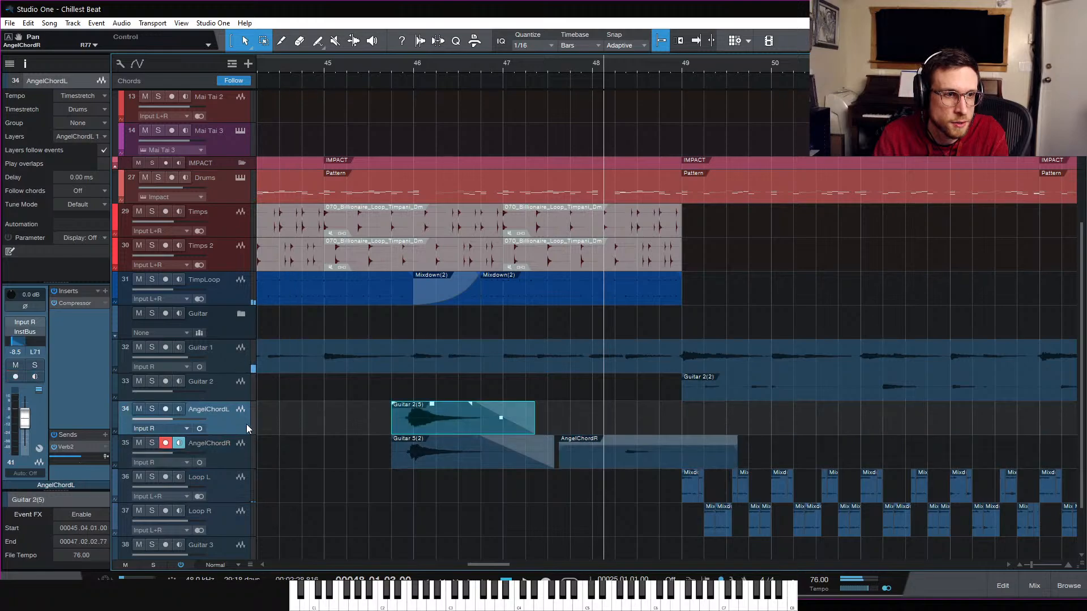
{"action": "left_click", "coordinate": [589, 62]}
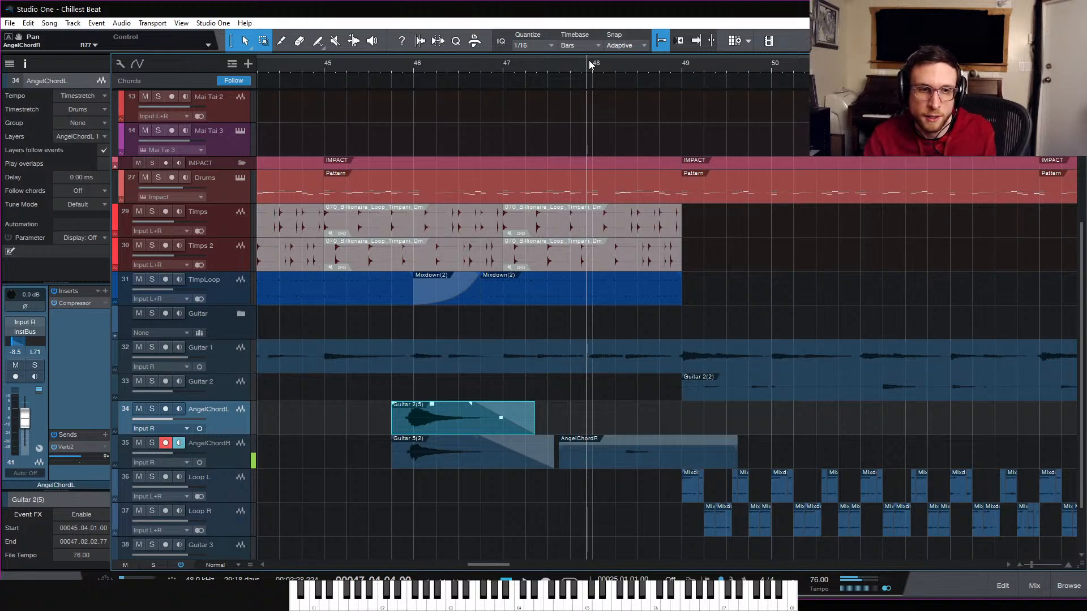
{"action": "left_click", "coordinate": [535, 67]}
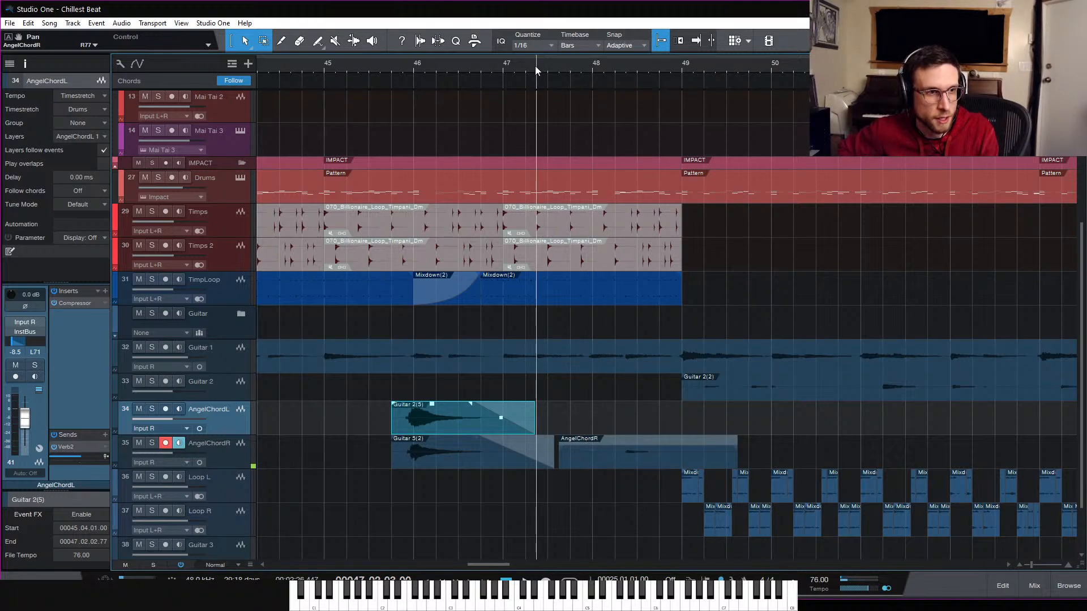
{"action": "left_click", "coordinate": [165, 409]}
{"action": "key", "text": "KP_Multiply"}
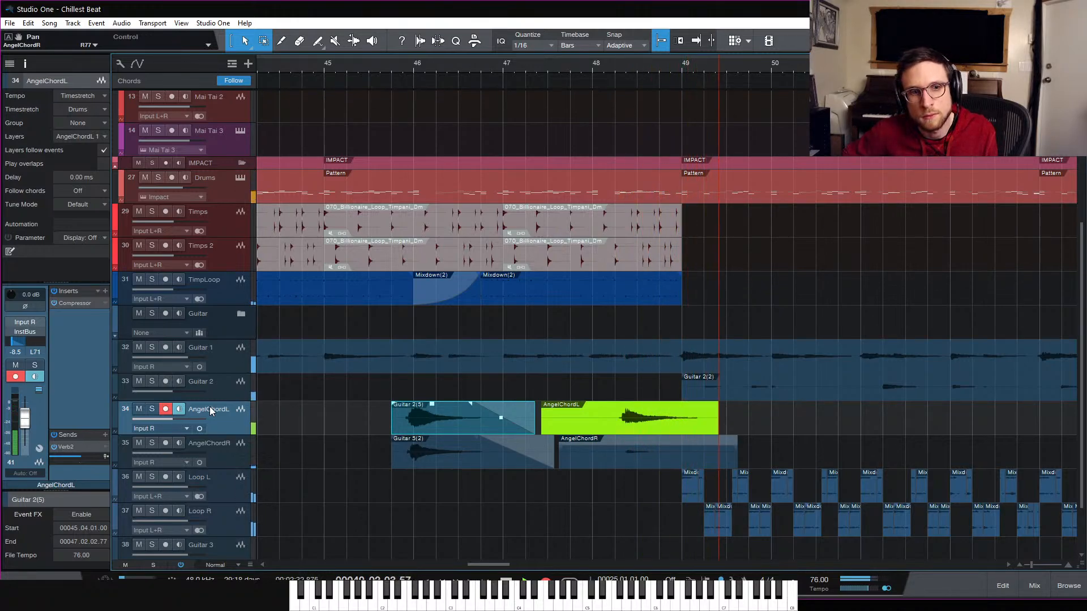
{"action": "key", "text": "space"}
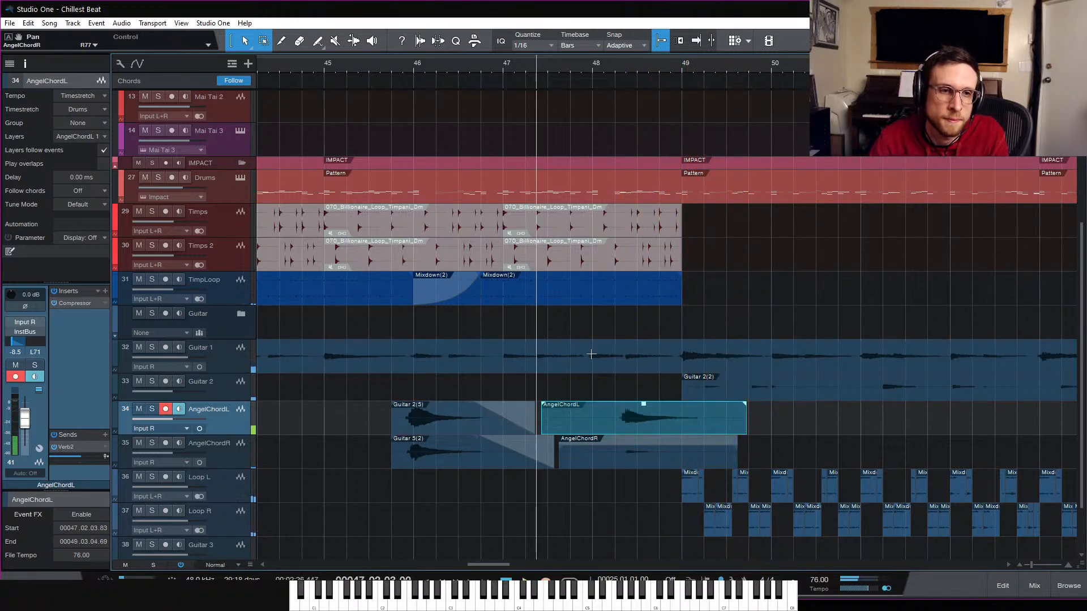
Step: Lower the gain of the new AngelChordL take to match the AngelChordR one and play it back
{"action": "left_click_drag", "start_coordinate": [644, 405], "coordinate": [643, 413]}
{"action": "key", "text": "space"}
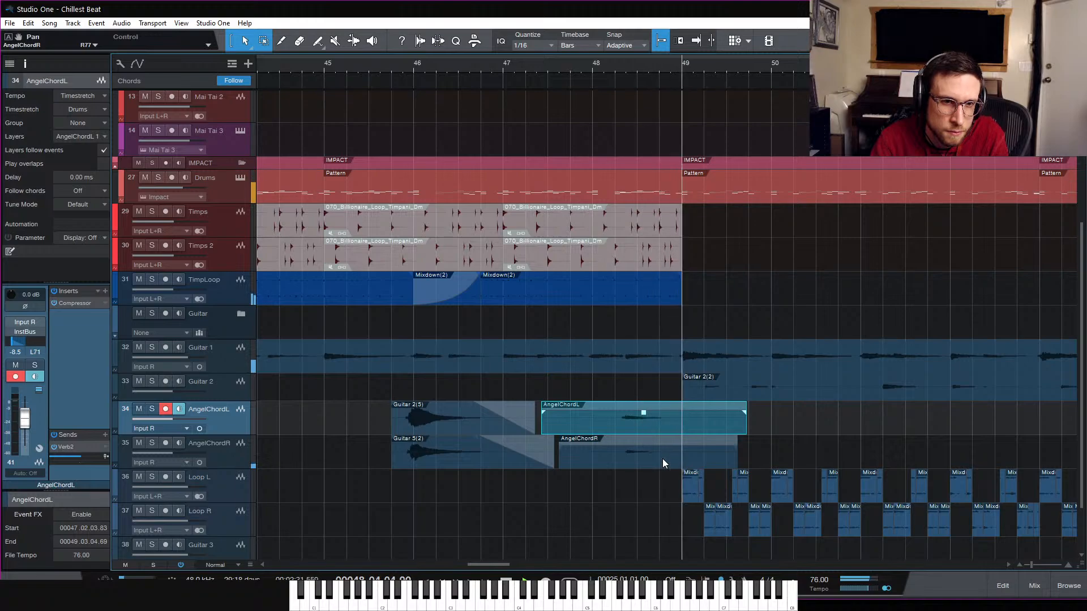
{"action": "key", "text": "space"}
Step: Trim both second AngelChord takes to run from bar 48 to beat 49.3 and fade them out from bar 49
{"action": "left_click_drag", "start_coordinate": [545, 426], "coordinate": [592, 428]}
{"action": "left_click_drag", "start_coordinate": [562, 461], "coordinate": [595, 460]}
{"action": "left_click_drag", "start_coordinate": [740, 460], "coordinate": [682, 429]}
{"action": "left_click", "coordinate": [714, 452], "text": "shift"}
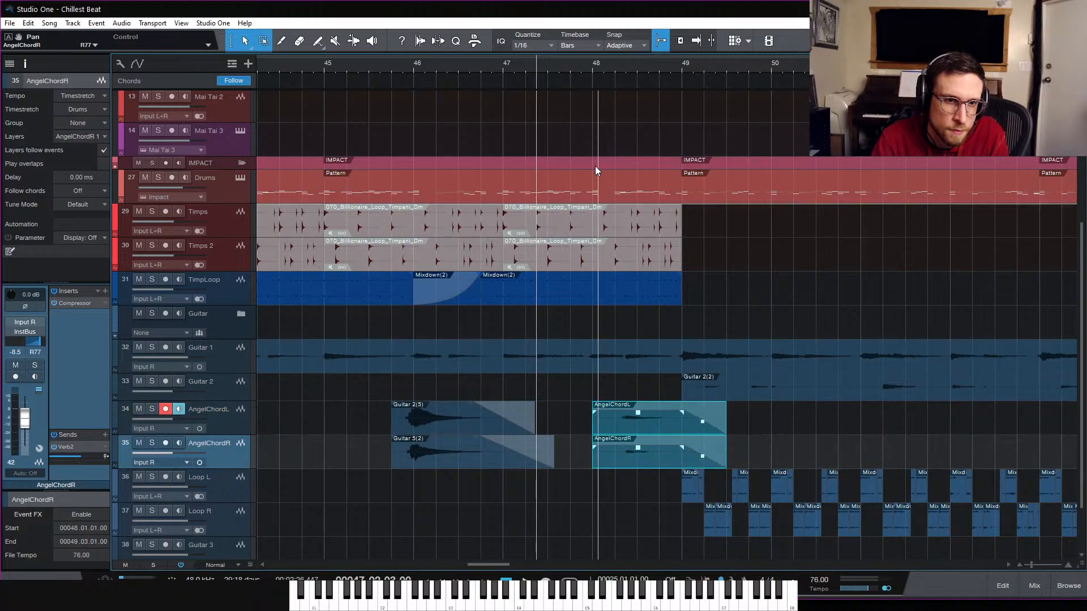
Step: Play the transition into bar 49 with the new chord takes and save the song
{"action": "key", "text": "space"}
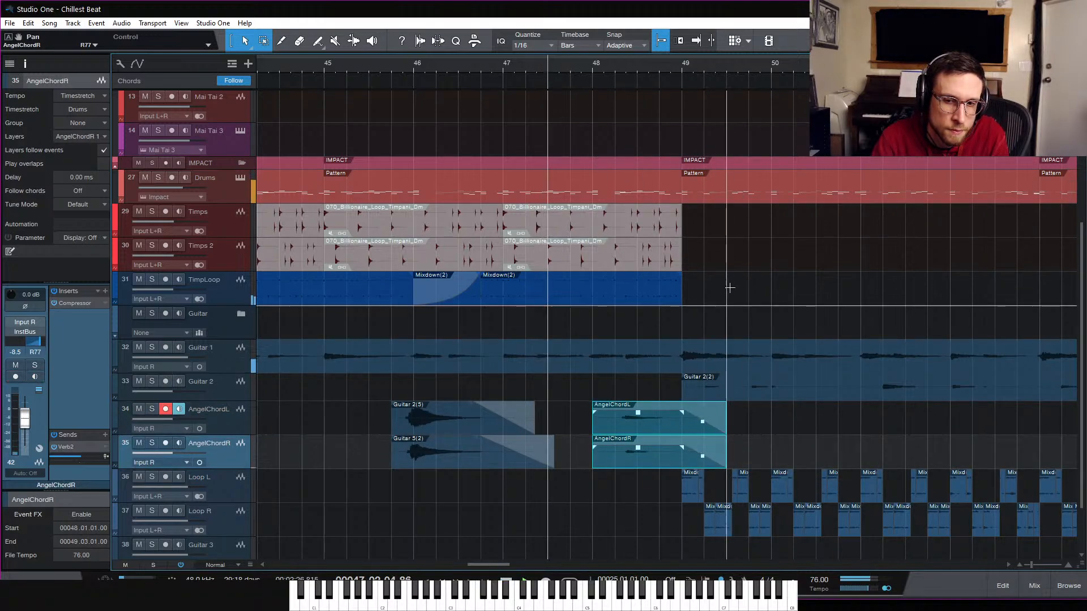
{"action": "left_click", "coordinate": [757, 326]}
{"action": "key", "text": "w"}
{"action": "key", "text": "w"}
{"action": "key", "text": "w"}
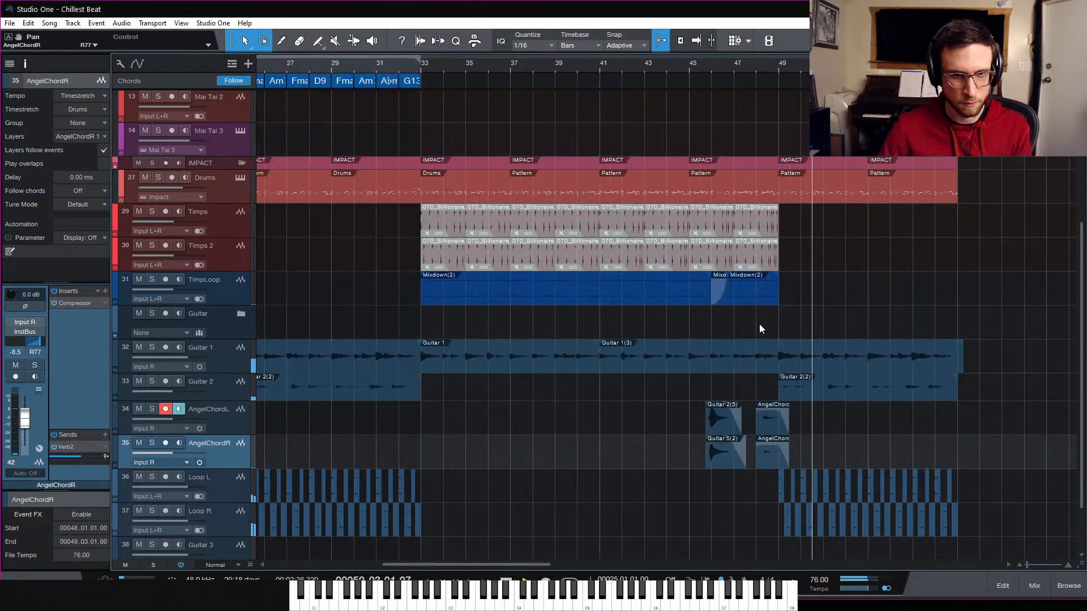
{"action": "key", "text": "ctrl+s"}
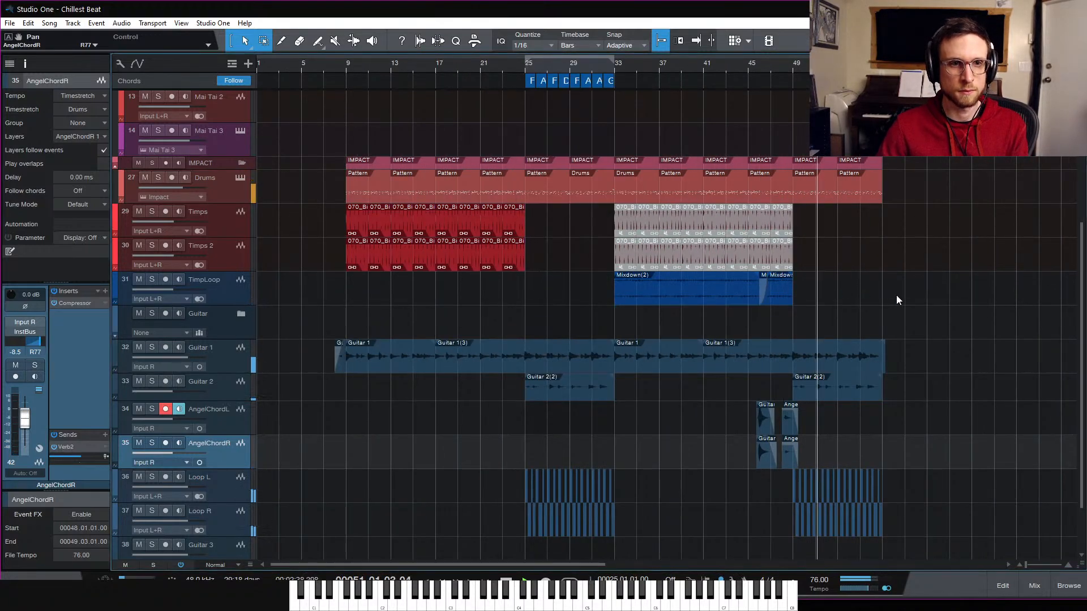
Step: Play the song from bar 8 and lower the Cymbals channel volume to -17.0 dB
{"action": "left_click", "coordinate": [335, 68]}
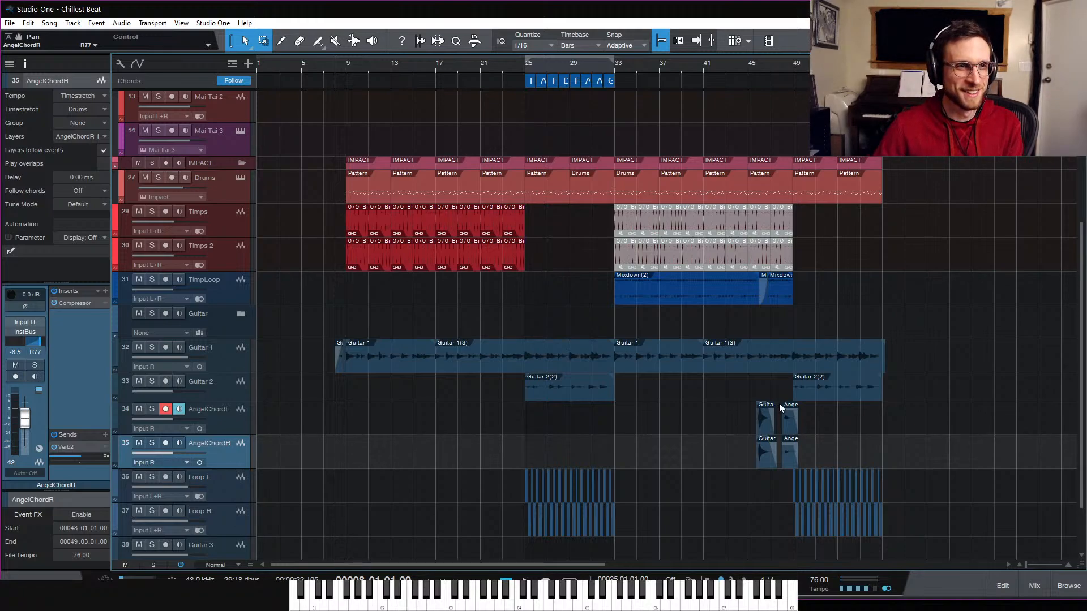
{"action": "key", "text": "space"}
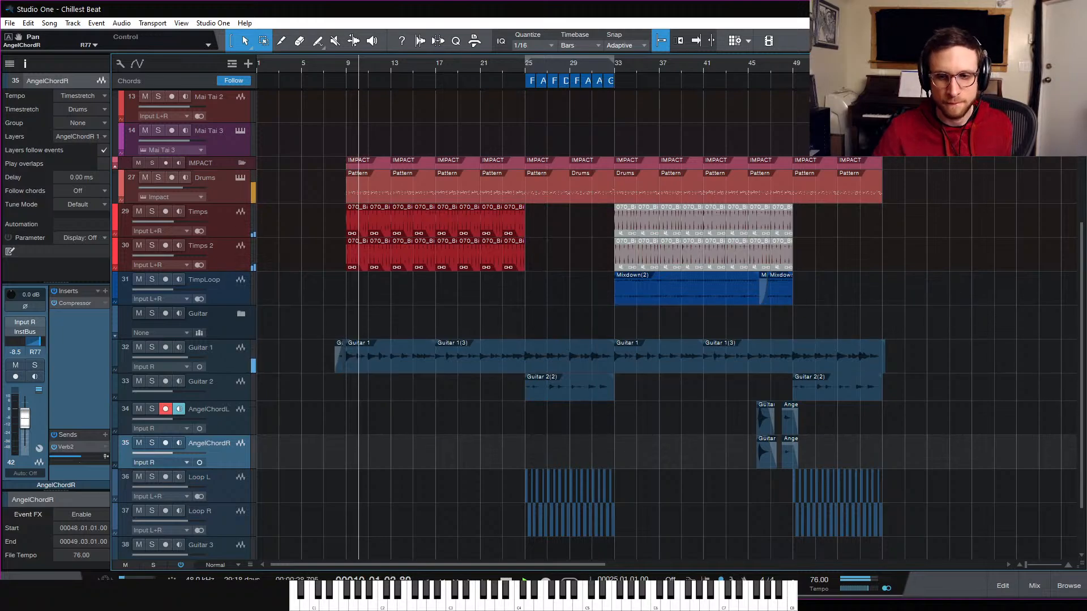
{"action": "left_click", "coordinate": [1034, 586]}
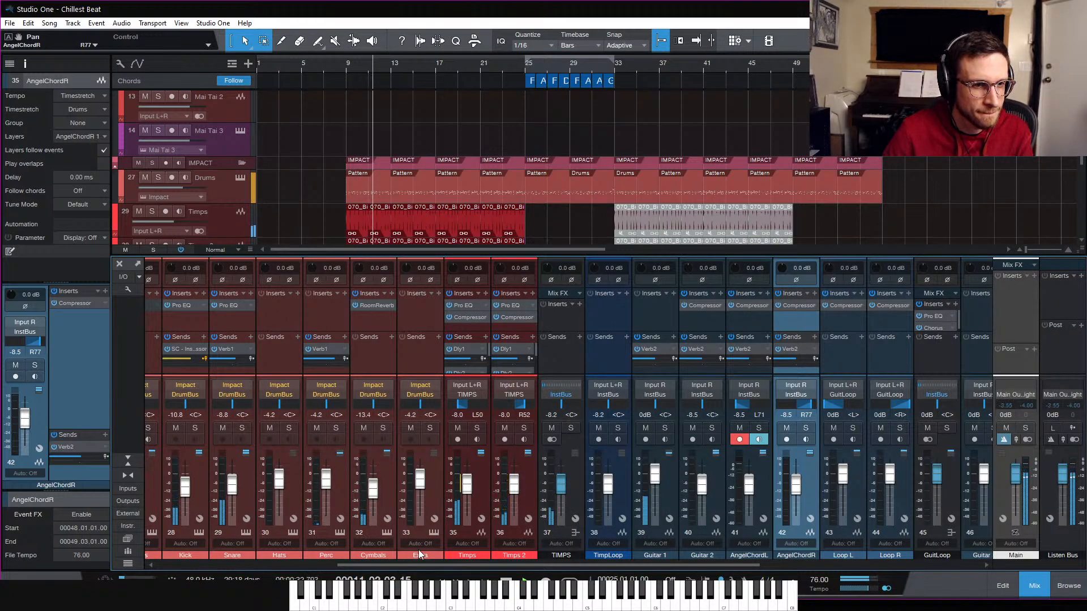
{"action": "left_click_drag", "start_coordinate": [373, 485], "coordinate": [371, 492]}
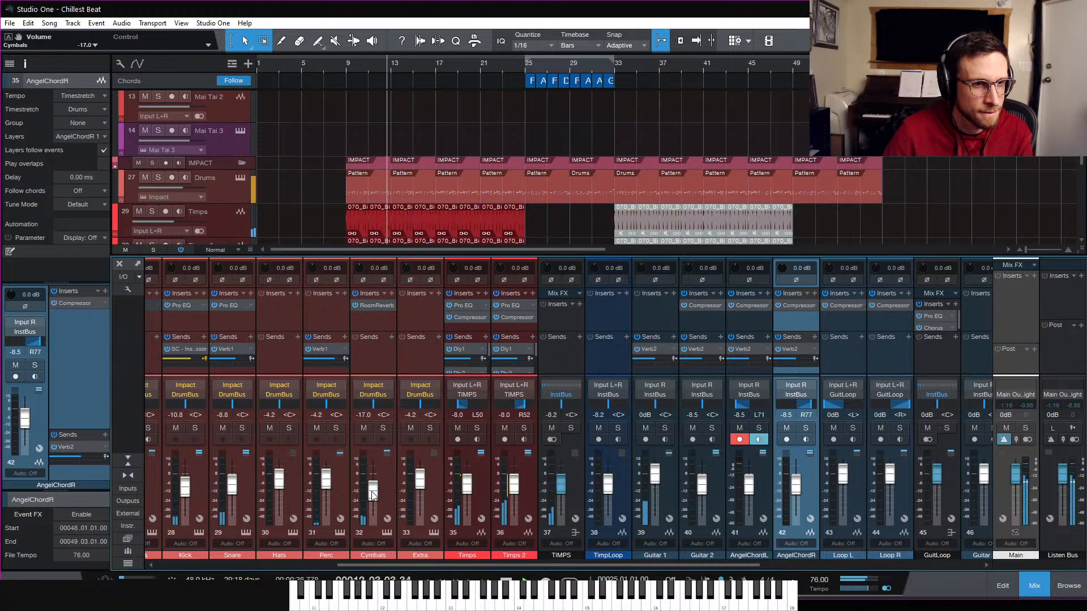
Step: Set the Cymbals Room Reverb to a 46.5% global mix and 300 ms length, and listen through to the song's end
{"action": "left_click", "coordinate": [375, 305]}
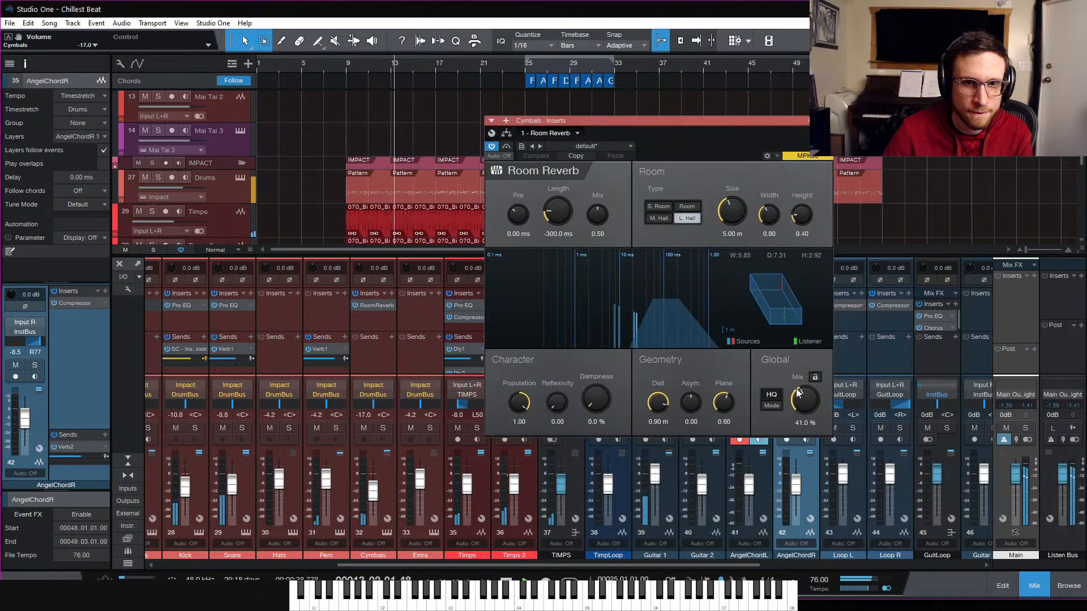
{"action": "left_click_drag", "start_coordinate": [808, 396], "coordinate": [808, 391]}
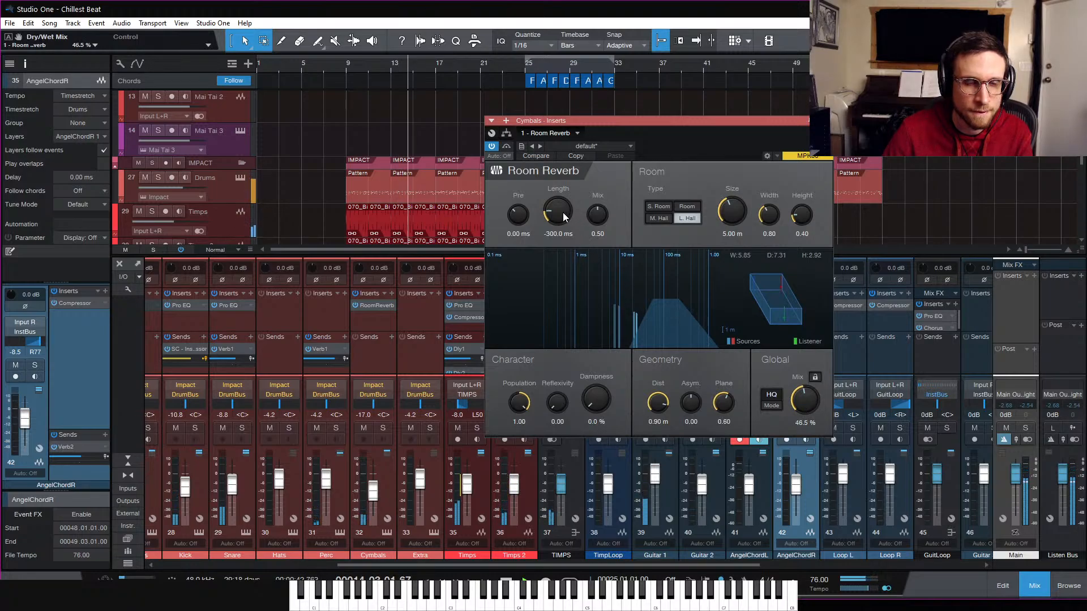
{"action": "left_click_drag", "start_coordinate": [560, 213], "coordinate": [561, 212]}
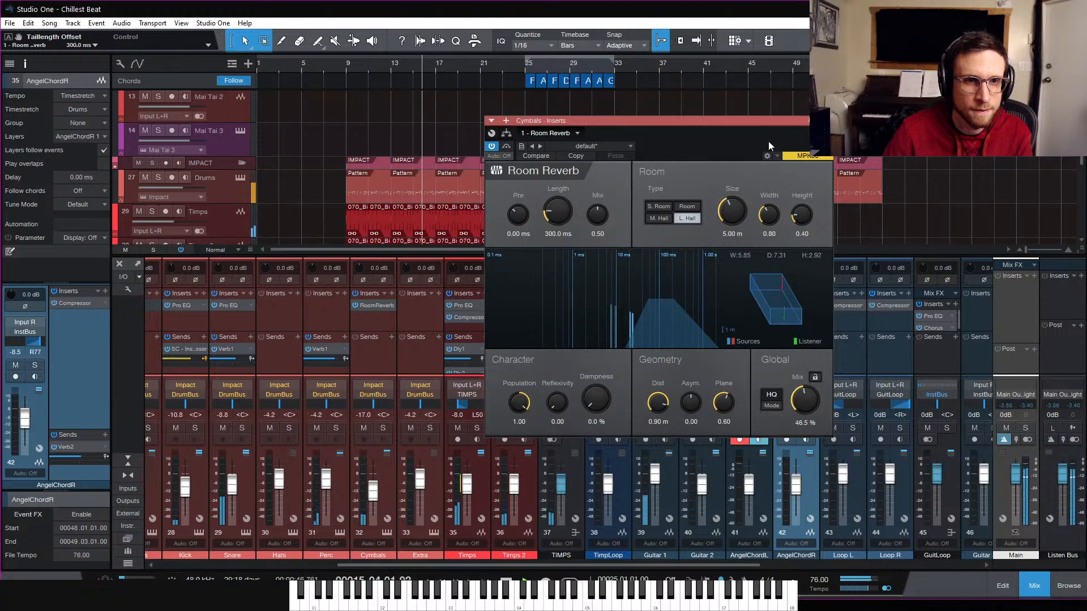
{"action": "left_click", "coordinate": [805, 121]}
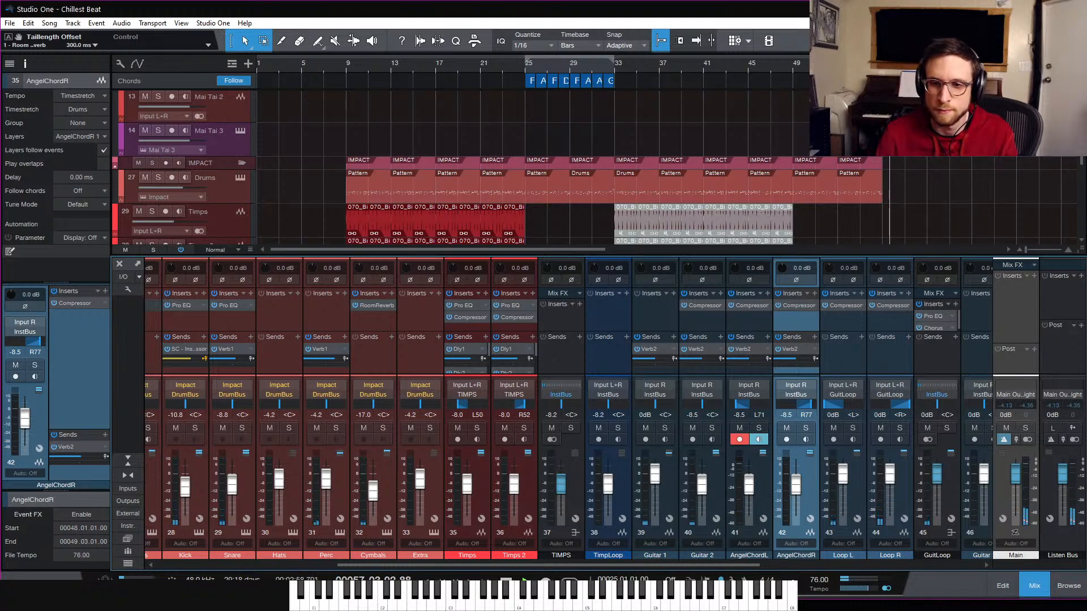
{"action": "key", "text": "space"}
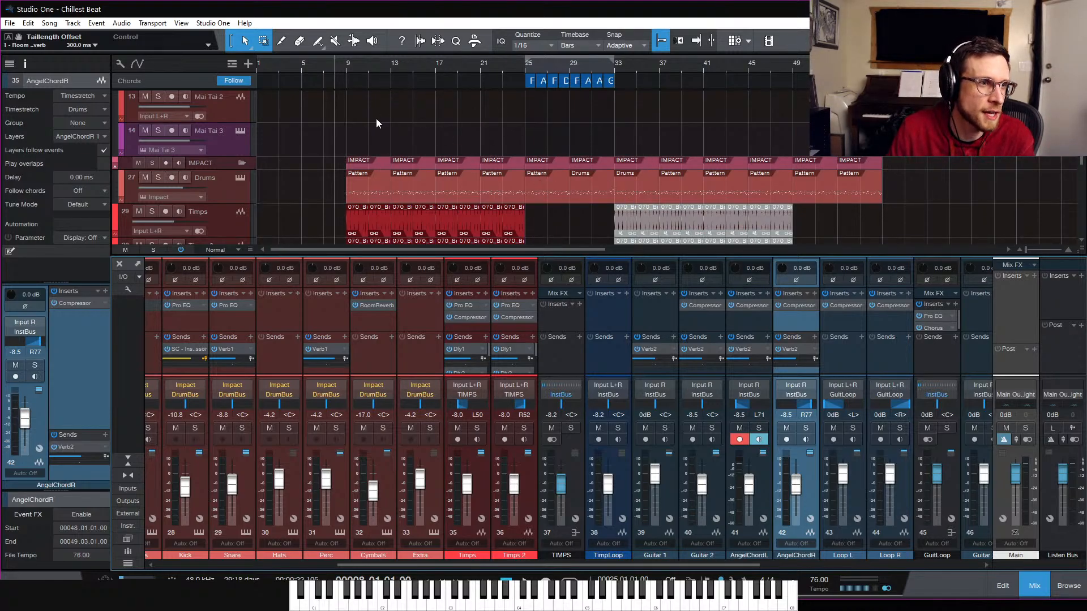
{"action": "left_click", "coordinate": [1035, 588]}
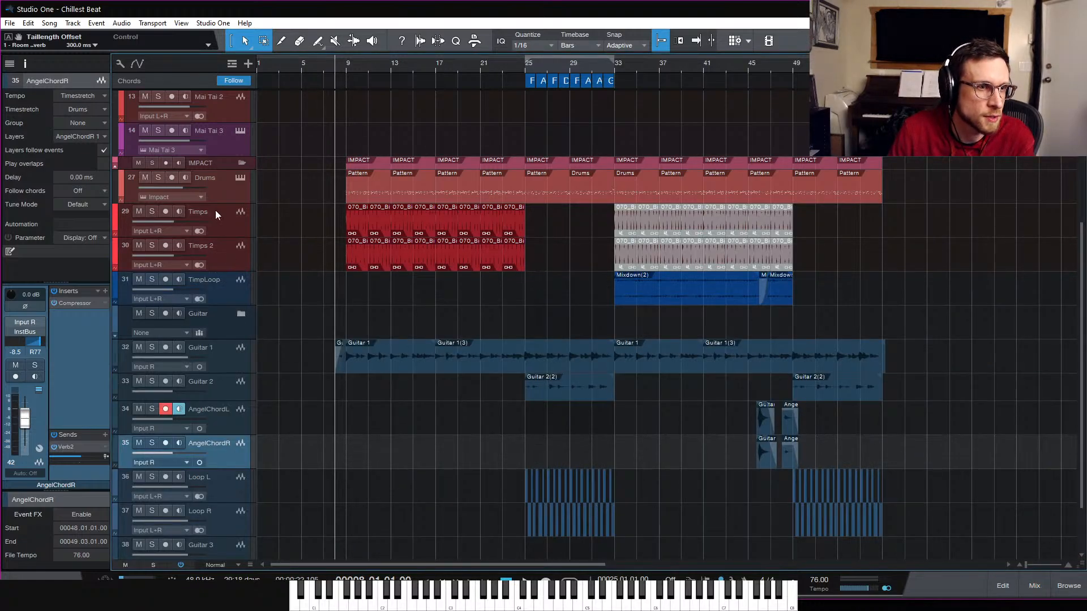
Step: Examine the program options, including the audio setup, general and advanced audio, MIDI and editing settings, for recording preferences
{"action": "left_click", "coordinate": [241, 428]}
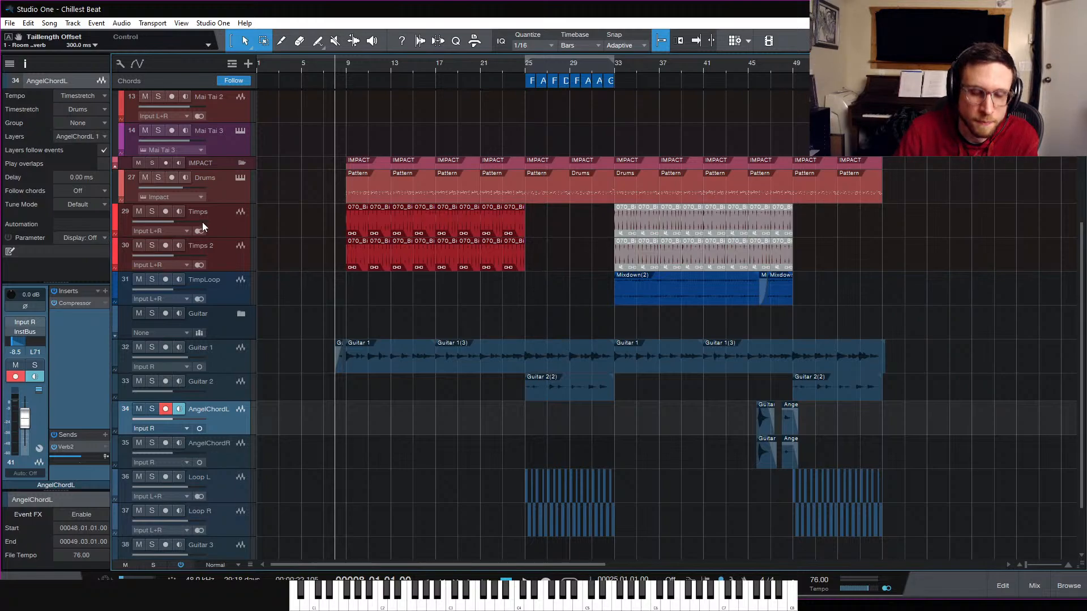
{"action": "key", "text": "ctrl+comma"}
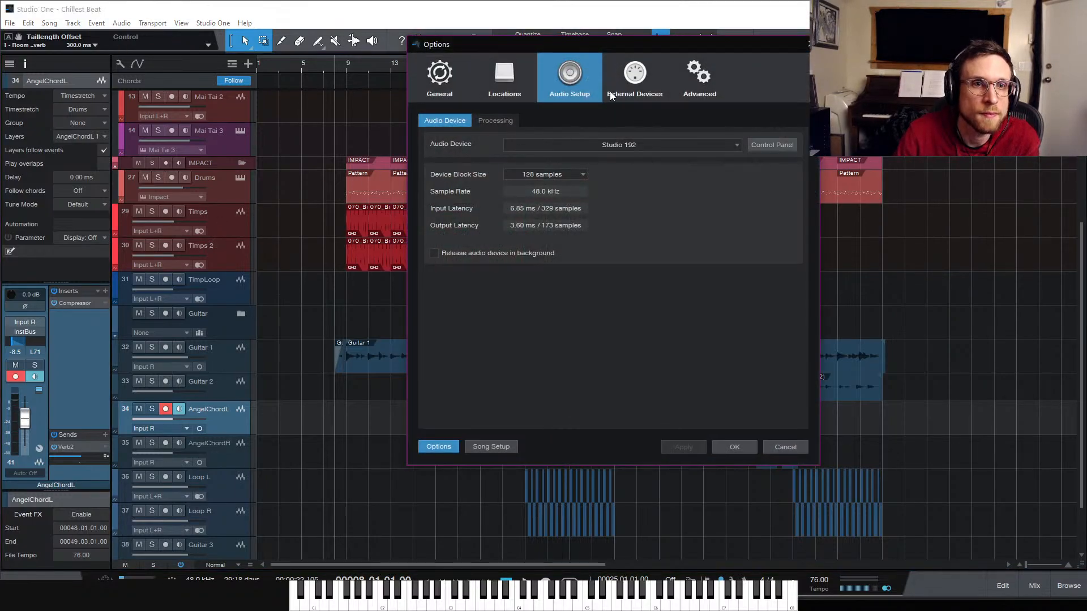
{"action": "left_click", "coordinate": [501, 121]}
{"action": "left_click", "coordinate": [455, 120]}
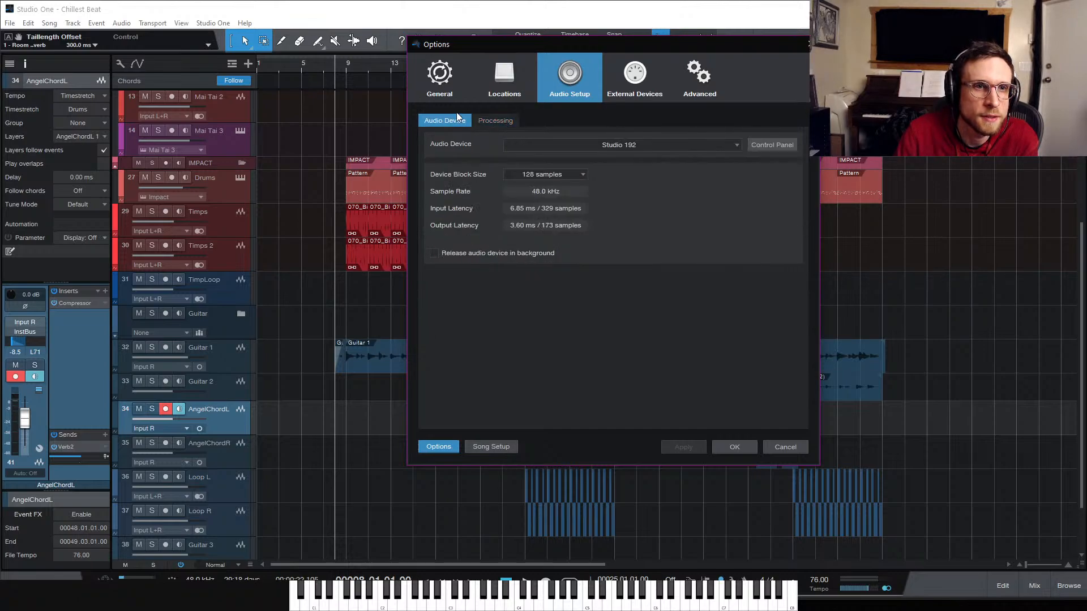
{"action": "left_click", "coordinate": [484, 86]}
{"action": "left_click", "coordinate": [447, 91]}
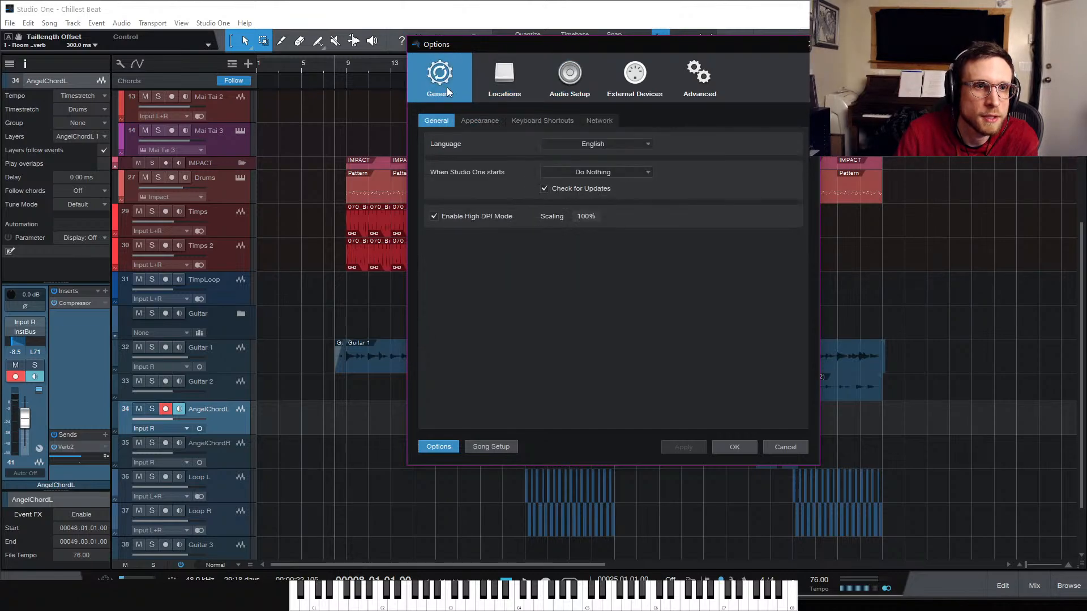
{"action": "left_click", "coordinate": [493, 120]}
{"action": "left_click", "coordinate": [538, 120]}
{"action": "left_click", "coordinate": [592, 120]}
{"action": "left_click", "coordinate": [675, 70]}
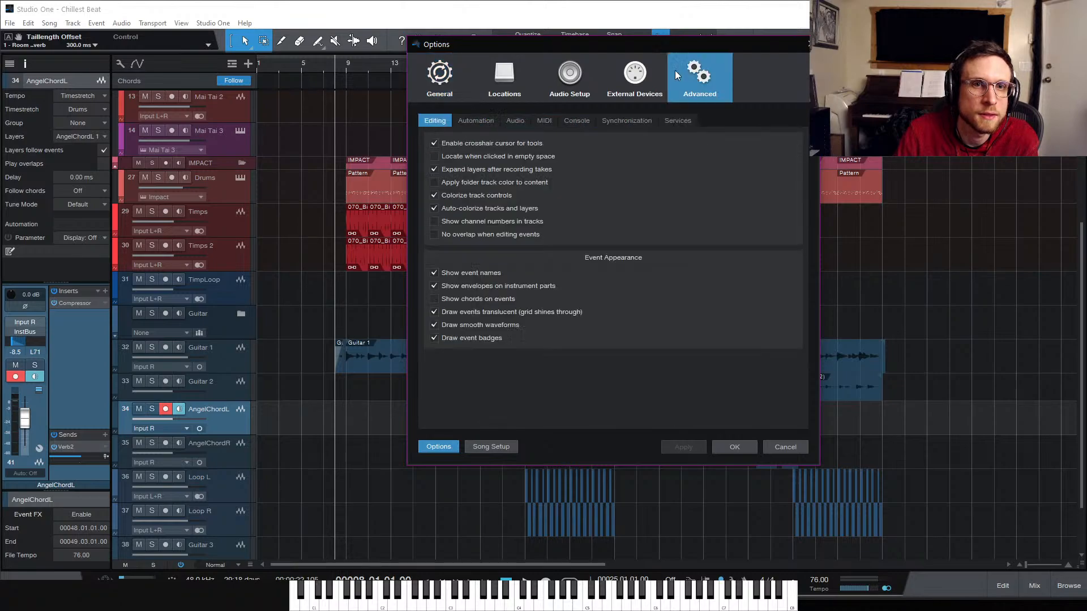
{"action": "left_click", "coordinate": [517, 120]}
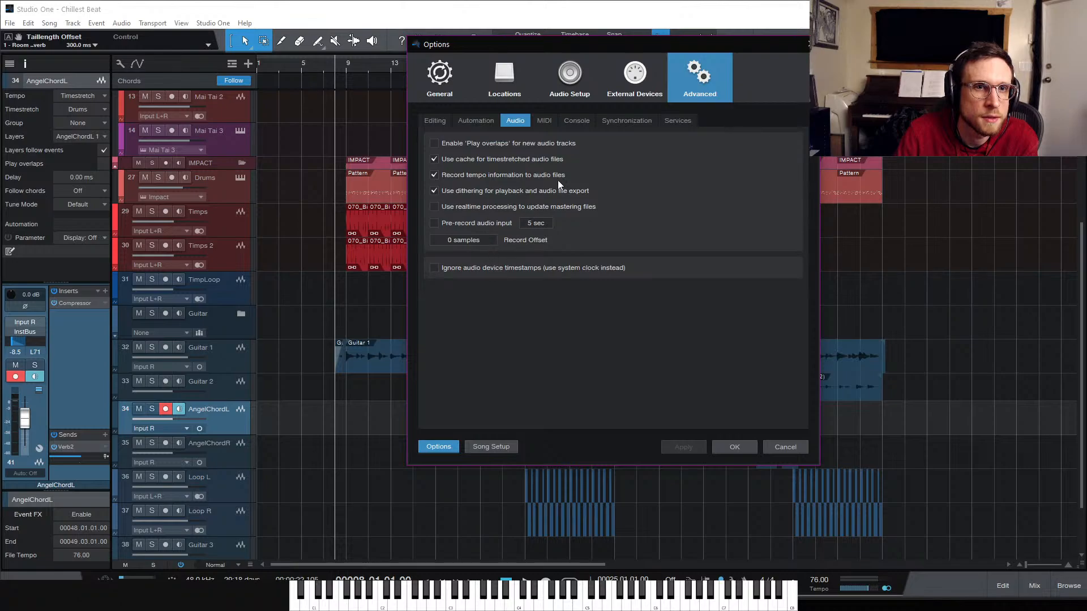
{"action": "left_click", "coordinate": [544, 120]}
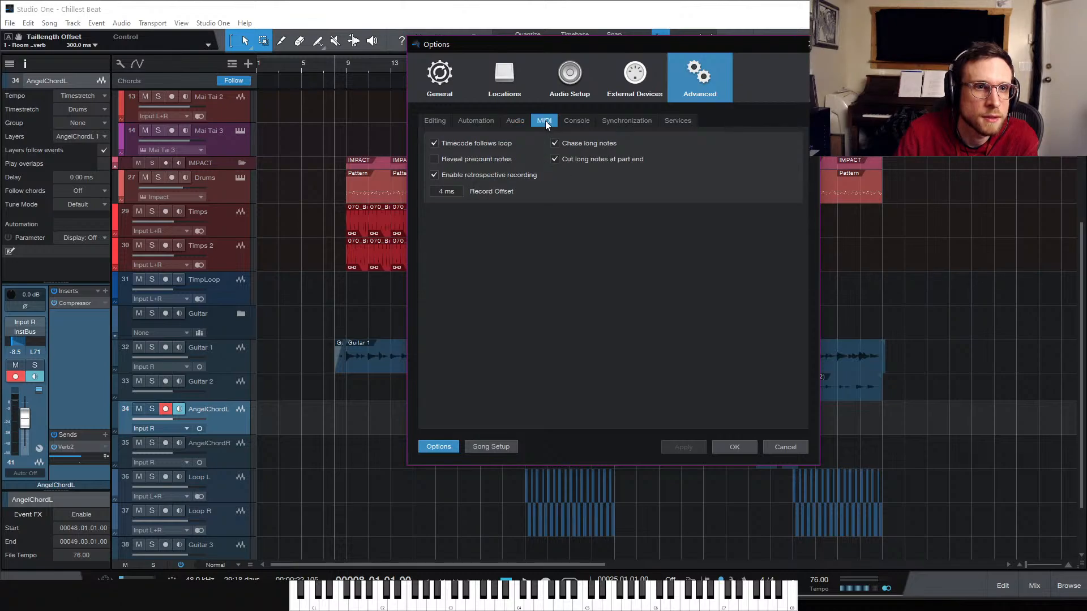
{"action": "mouse_move", "coordinate": [491, 175]}
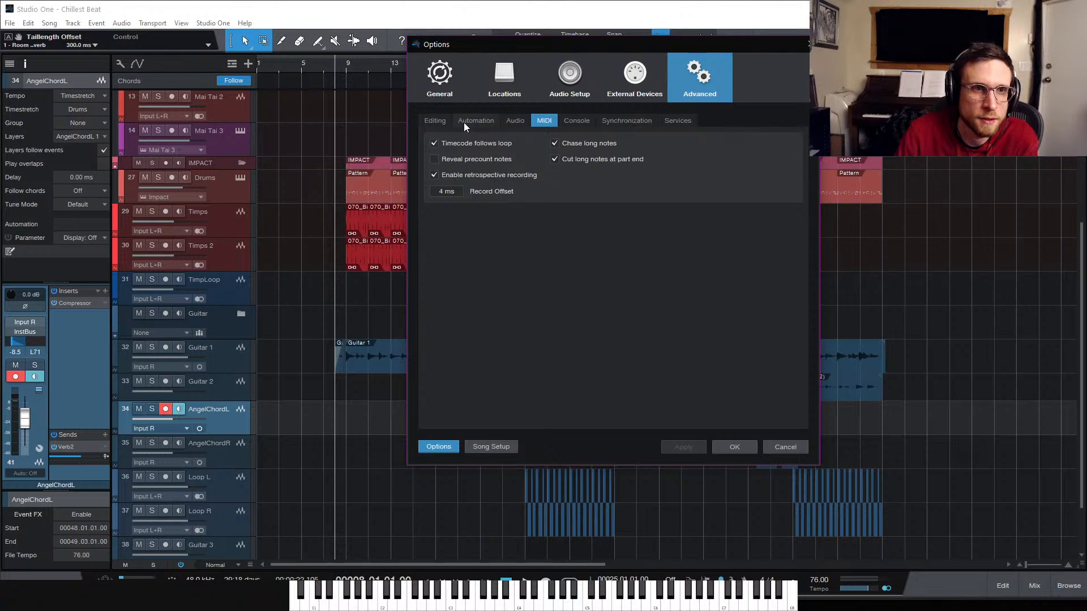
{"action": "left_click", "coordinate": [435, 120]}
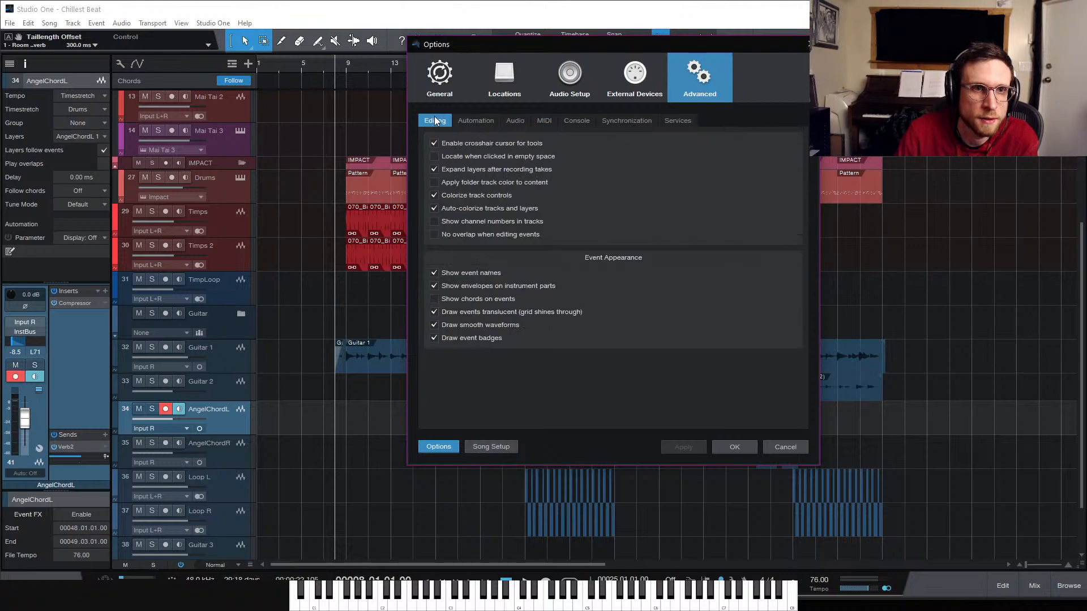
{"action": "left_click", "coordinate": [732, 447]}
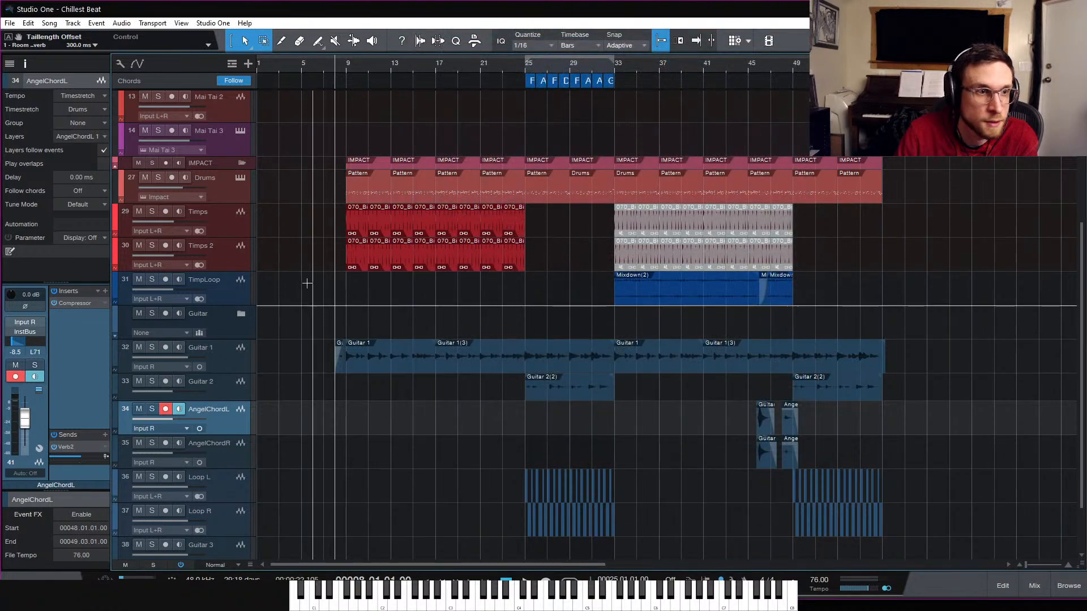
Step: Examine the Drums track's retrospective recording control, the metronome setup and the record mode options
{"action": "left_click", "coordinate": [219, 185]}
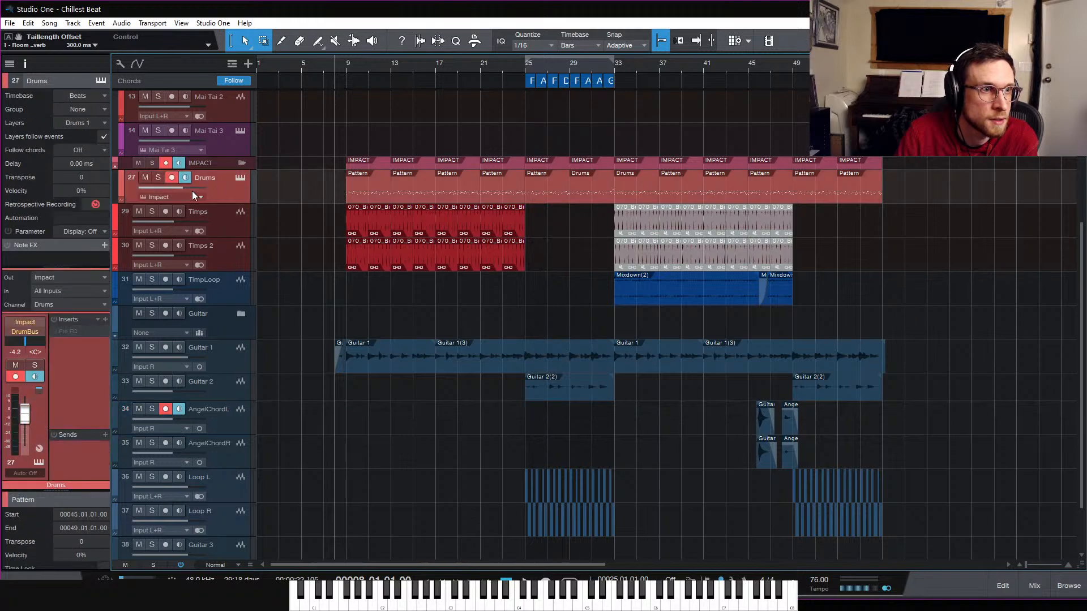
{"action": "left_click", "coordinate": [96, 204]}
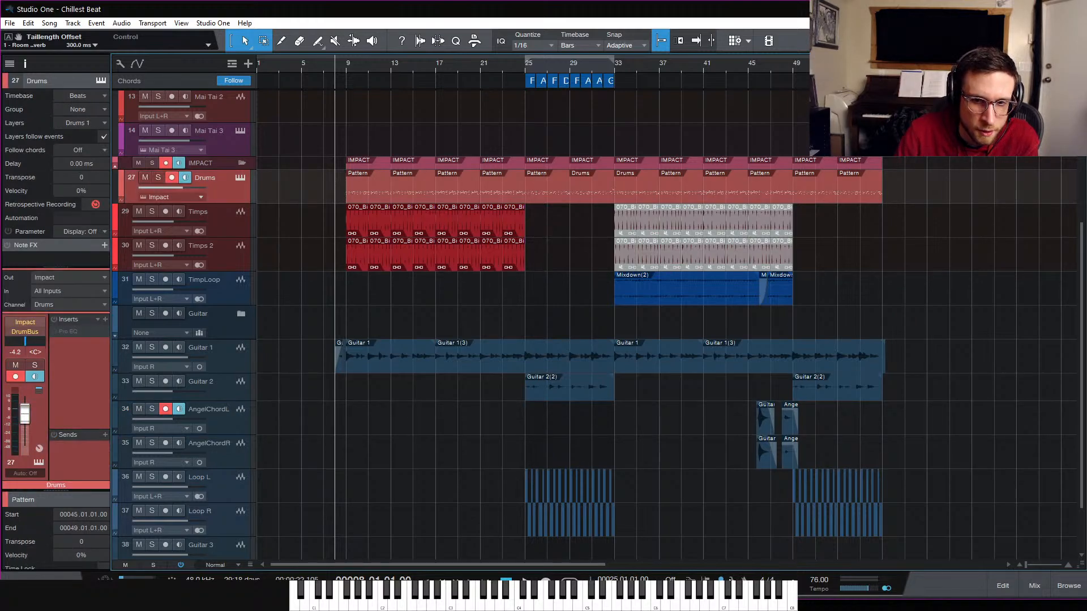
{"action": "left_click", "coordinate": [731, 580]}
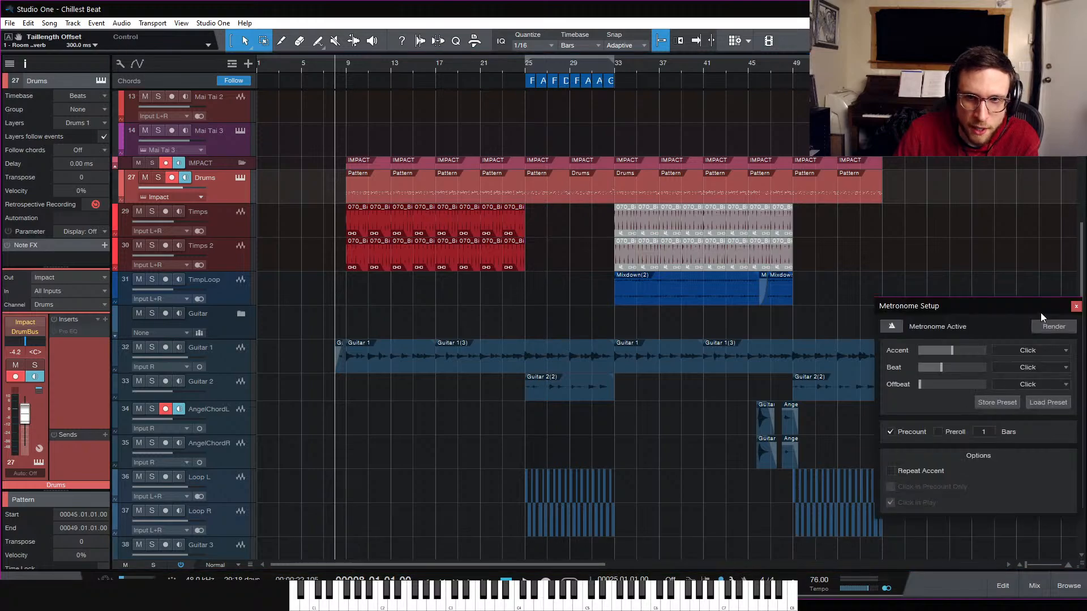
{"action": "left_click", "coordinate": [1075, 308]}
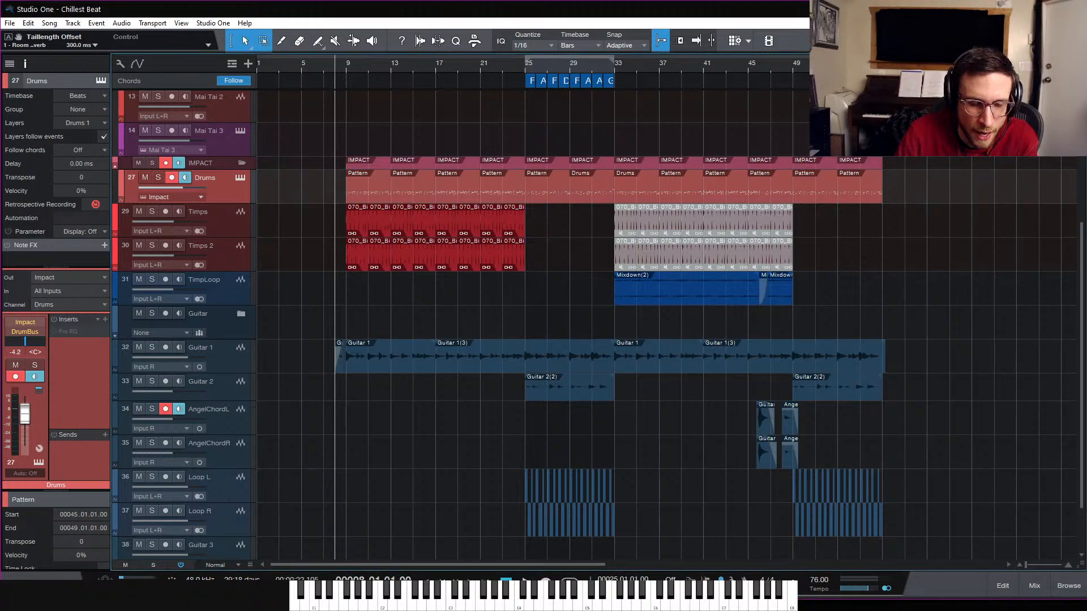
{"action": "key", "text": "alt+shift+r"}
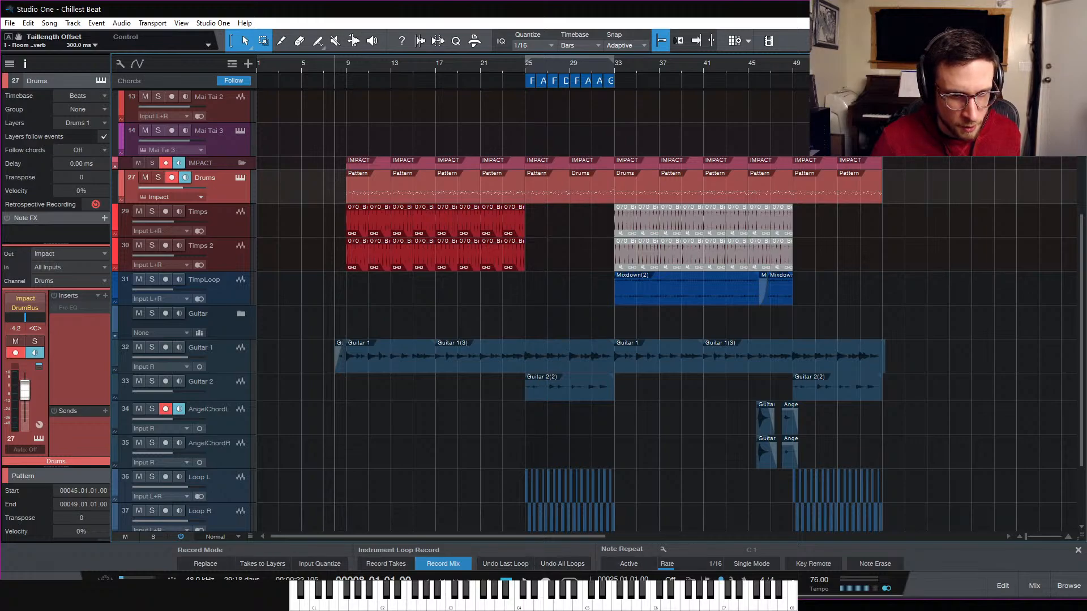
{"action": "key", "text": "shift+alt+r"}
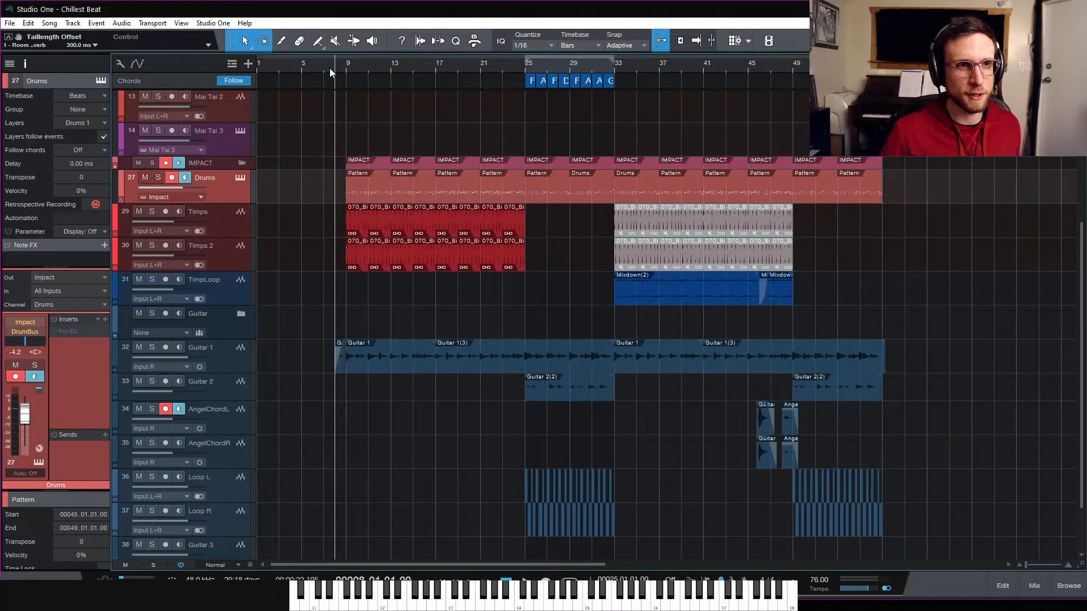
{"action": "scroll", "coordinate": [330, 68], "scroll_direction": "up", "scroll_amount": 5}
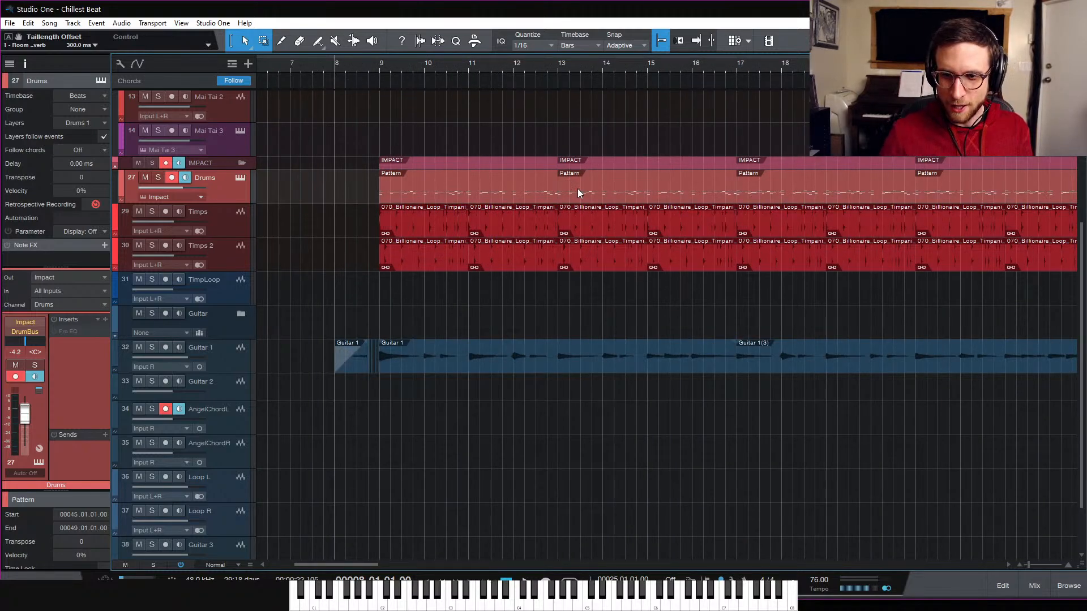
{"action": "scroll", "coordinate": [511, 70], "scroll_direction": "down", "scroll_amount": 5}
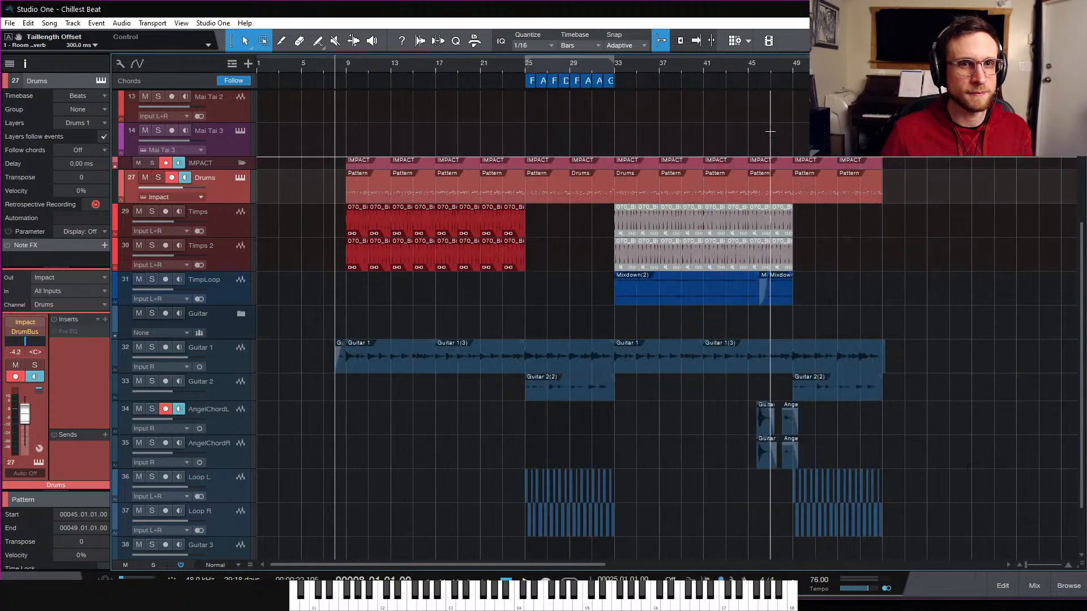
Step: Play the song from bar 23 through its end, and place the playback position at bar 53
{"action": "left_click", "coordinate": [502, 67]}
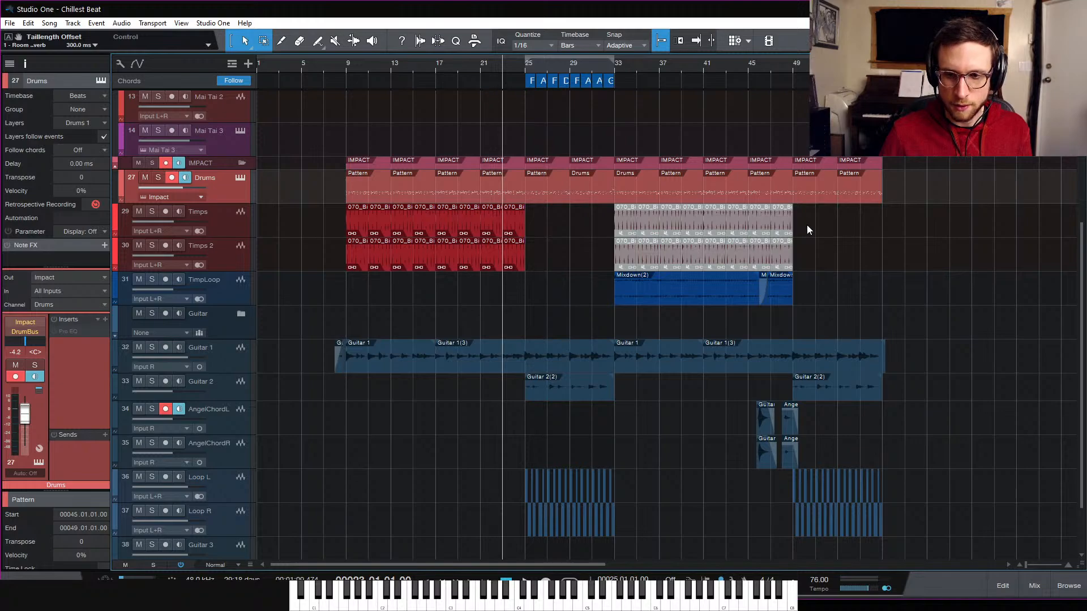
{"action": "key", "text": "space"}
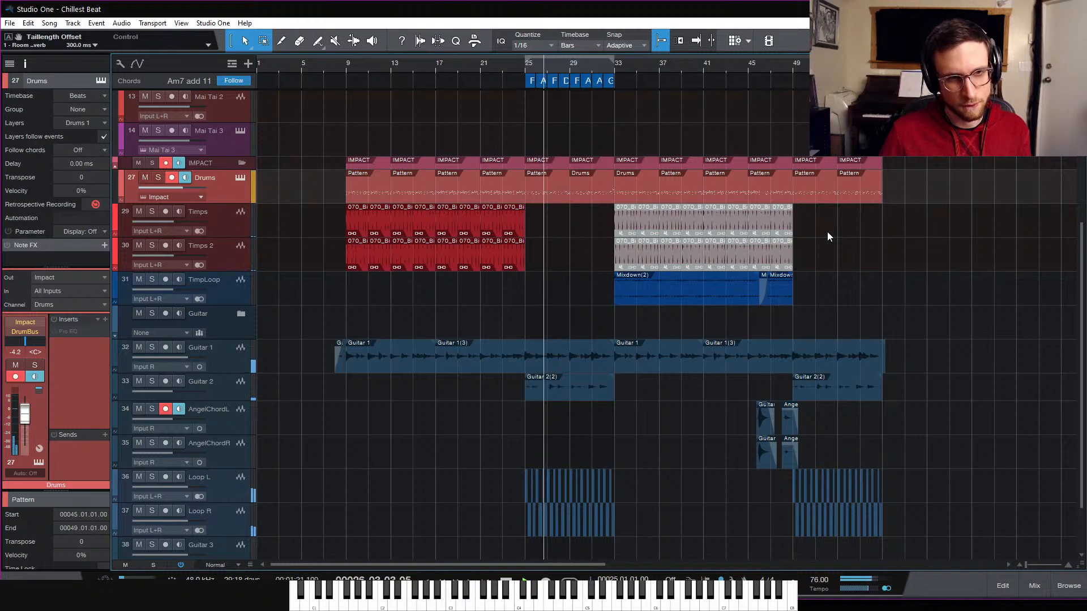
{"action": "scroll", "coordinate": [821, 252], "scroll_direction": "up", "scroll_amount": 3}
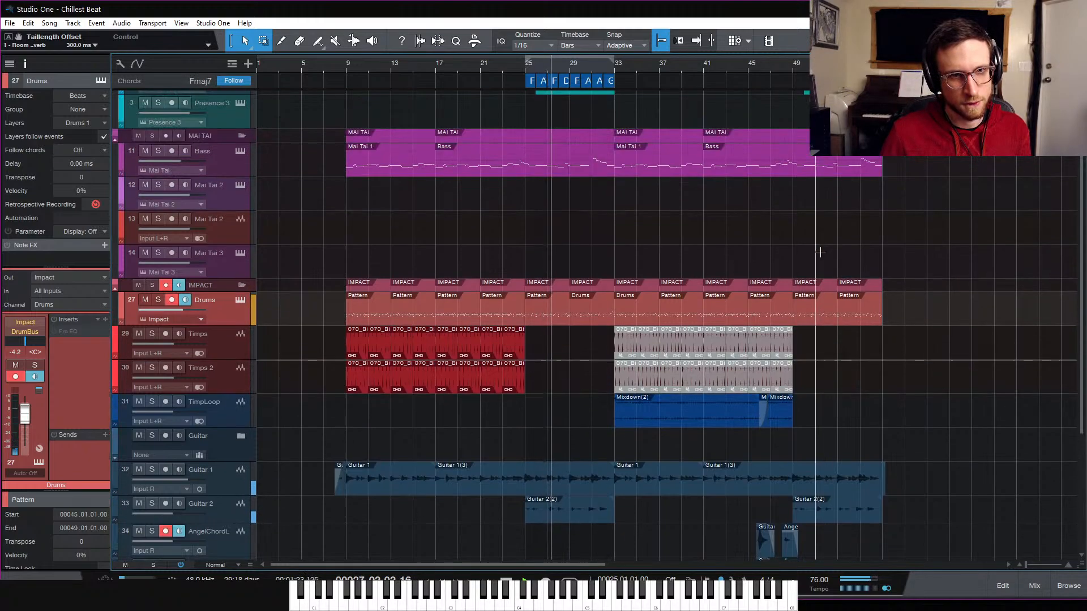
{"action": "scroll", "coordinate": [820, 252], "scroll_direction": "up", "scroll_amount": 2}
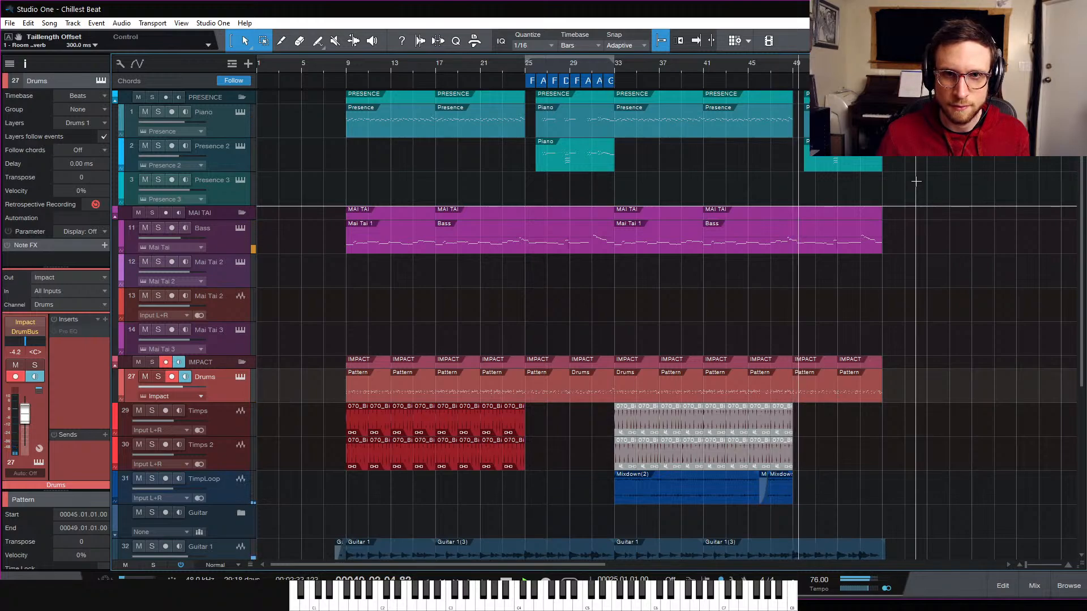
{"action": "scroll", "coordinate": [948, 276], "scroll_direction": "down", "scroll_amount": 5}
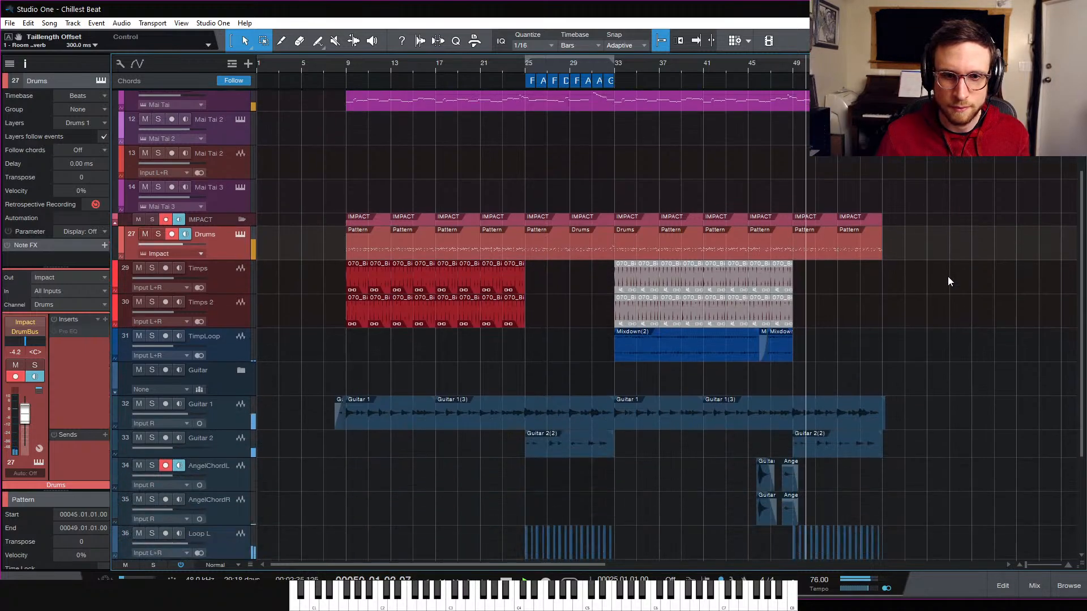
{"action": "scroll", "coordinate": [947, 276], "scroll_direction": "down", "scroll_amount": 4}
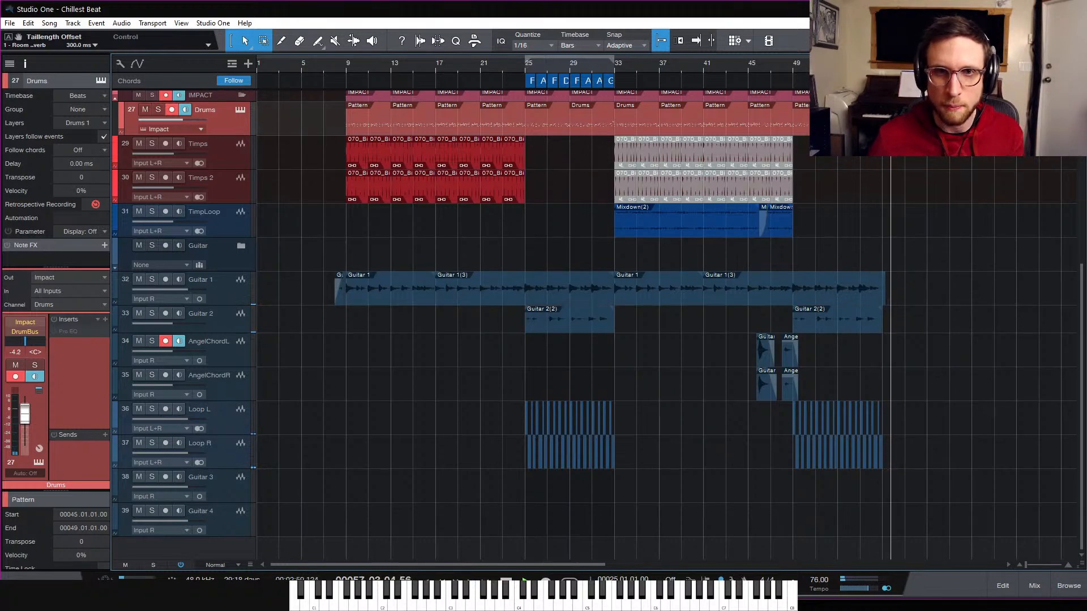
{"action": "key", "text": "space"}
{"action": "left_click", "coordinate": [838, 63]}
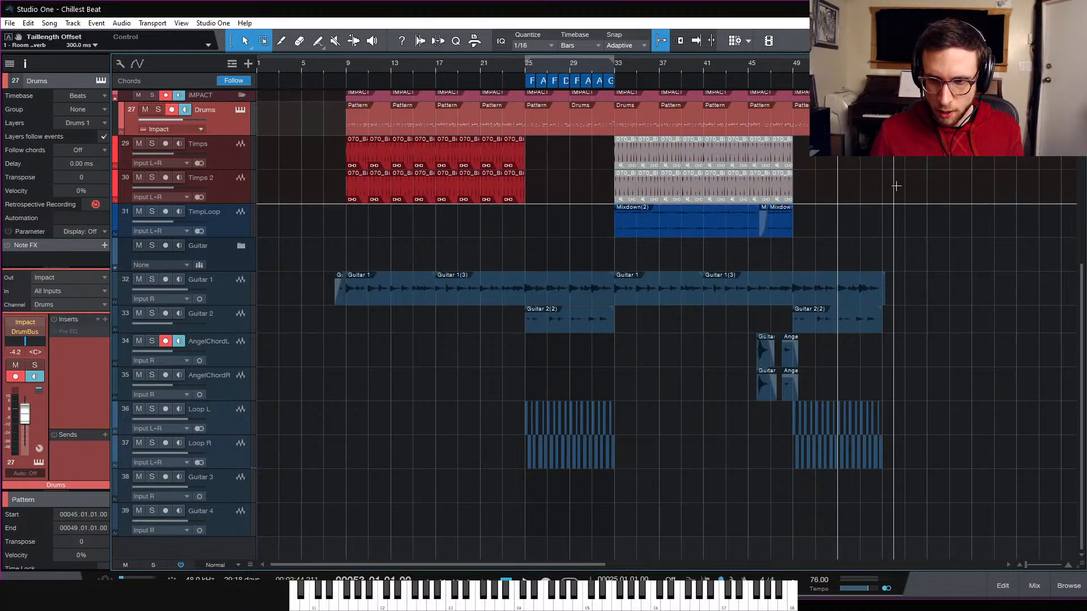
{"action": "key", "text": "e"}
{"action": "key", "text": "e"}
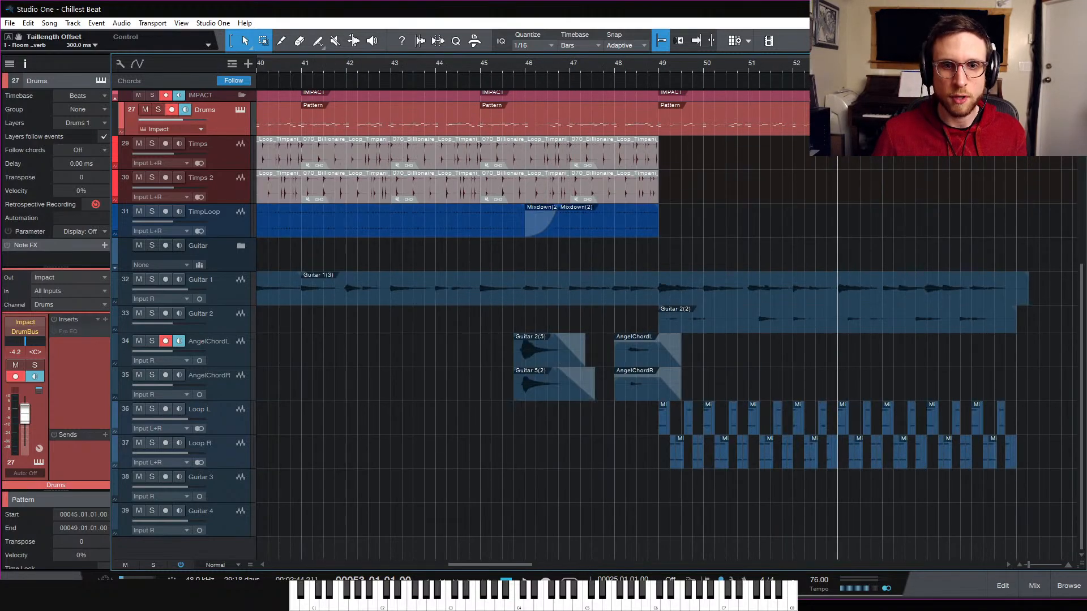
{"action": "scroll", "coordinate": [941, 244], "scroll_direction": "right", "scroll_amount": 4}
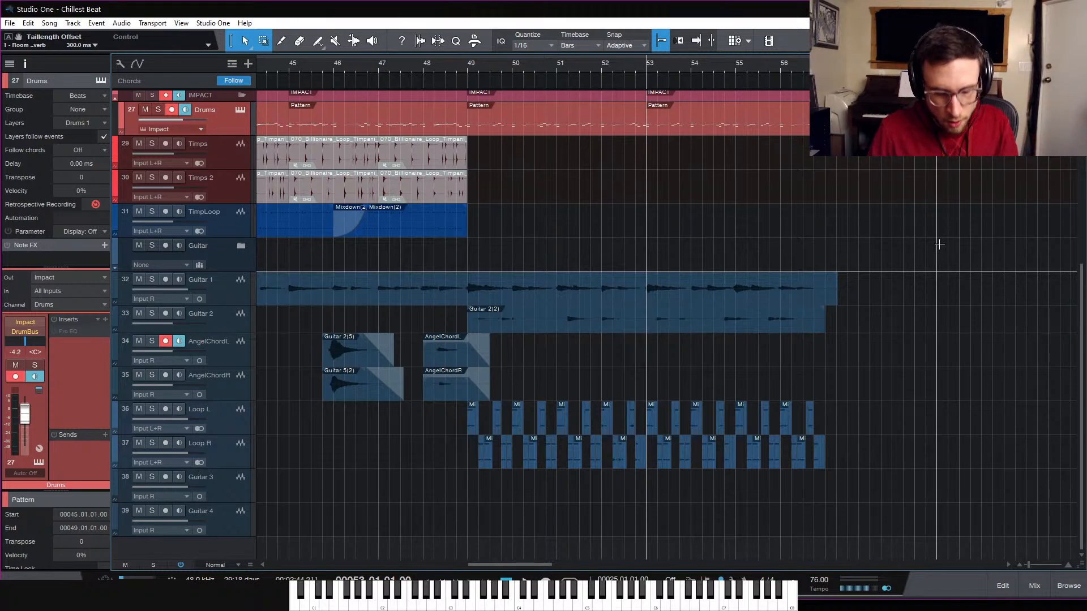
Step: Enable pre-recording of audio input in the advanced audio options, set its length to 60 seconds and apply it
{"action": "key", "text": "ctrl+comma"}
{"action": "left_click", "coordinate": [571, 87]}
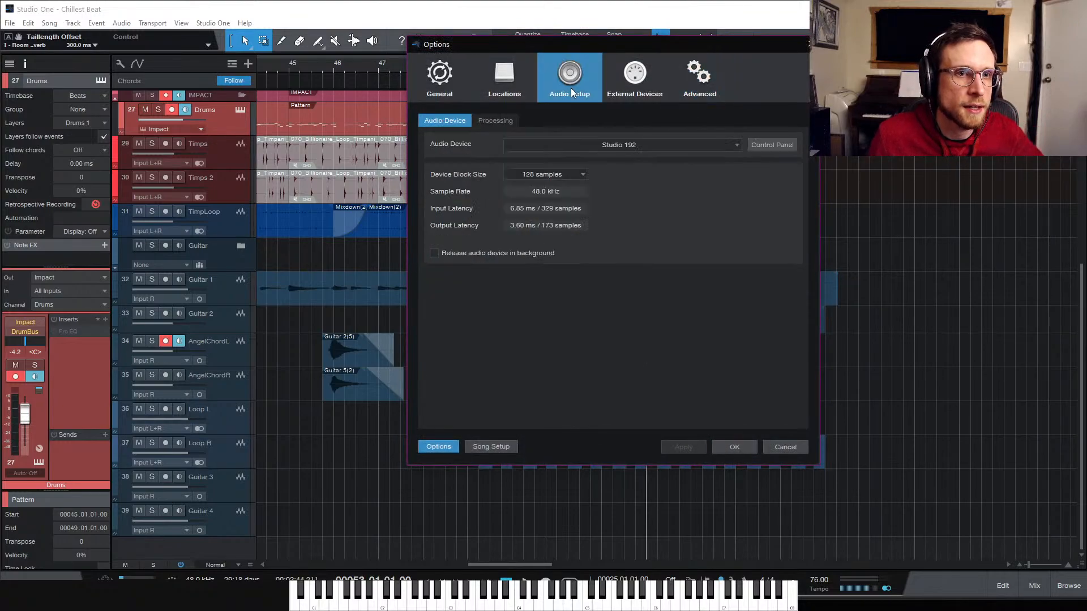
{"action": "left_click", "coordinate": [517, 89]}
{"action": "left_click", "coordinate": [696, 72]}
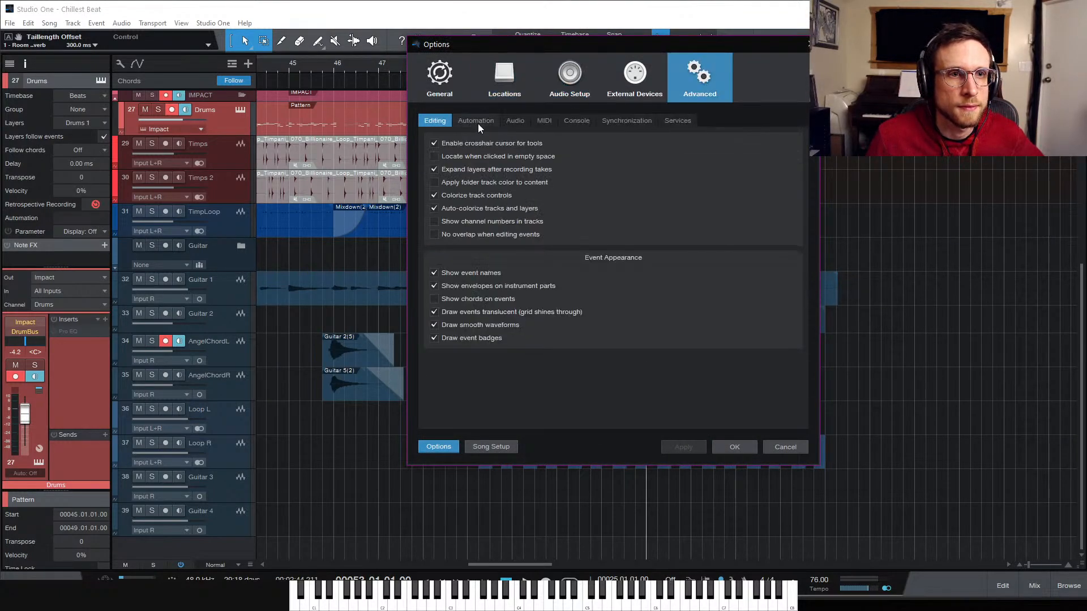
{"action": "left_click", "coordinate": [516, 120]}
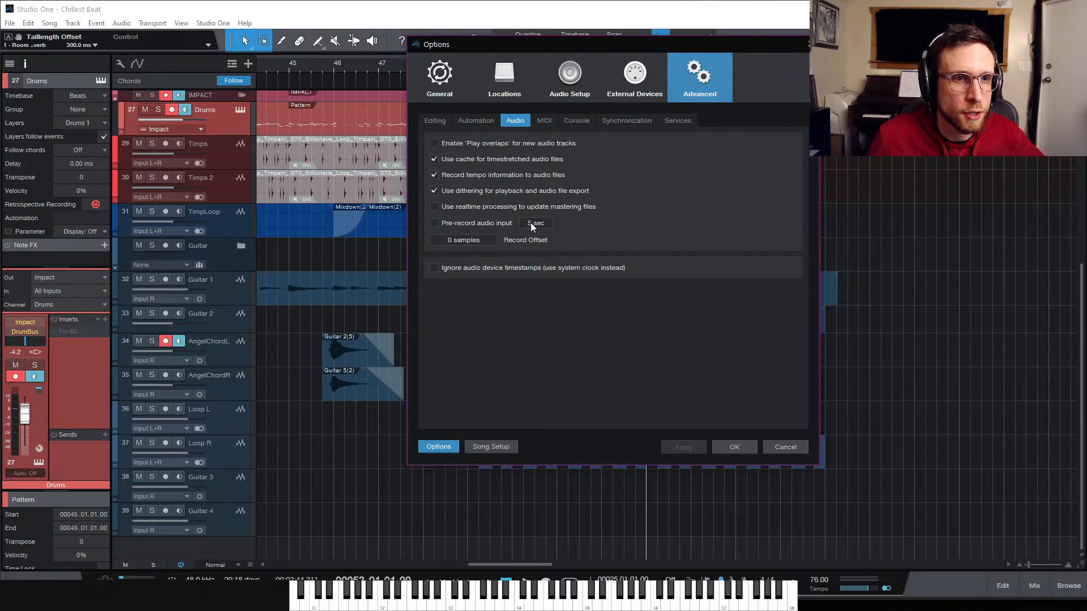
{"action": "left_click", "coordinate": [494, 222]}
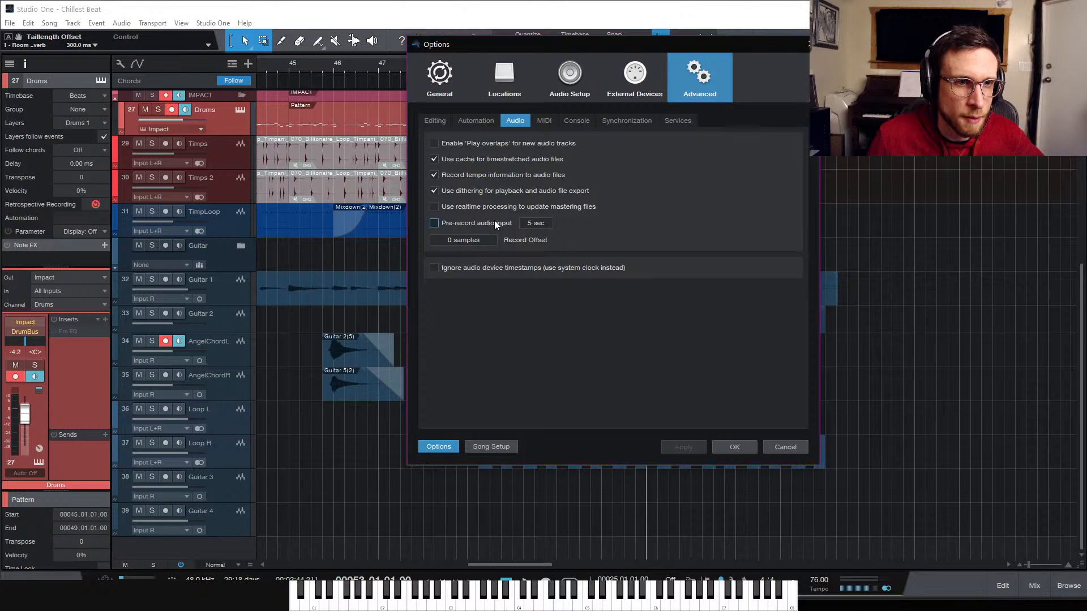
{"action": "left_click", "coordinate": [529, 223]}
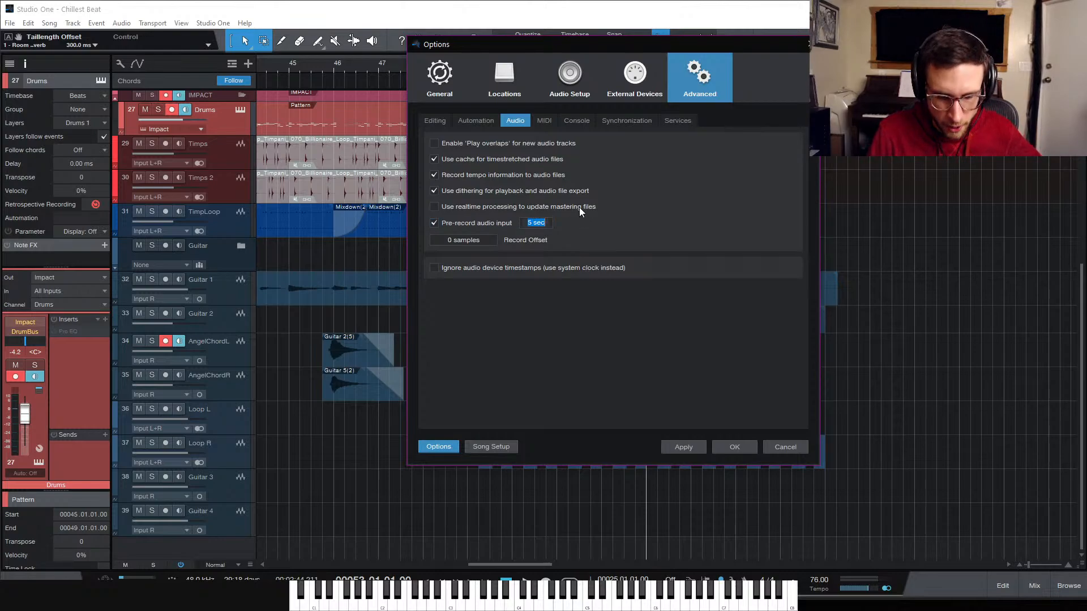
{"action": "type", "text": "60"}
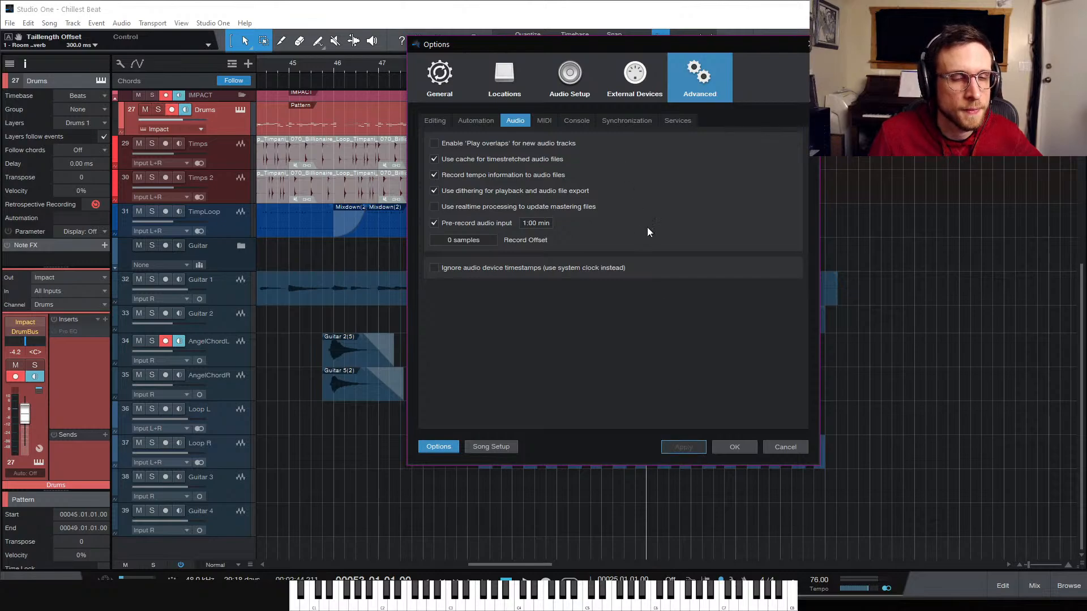
Step: Look through the advanced MIDI, console, synchronization and services settings, and close the options
{"action": "left_click", "coordinate": [552, 123]}
{"action": "left_click", "coordinate": [575, 123]}
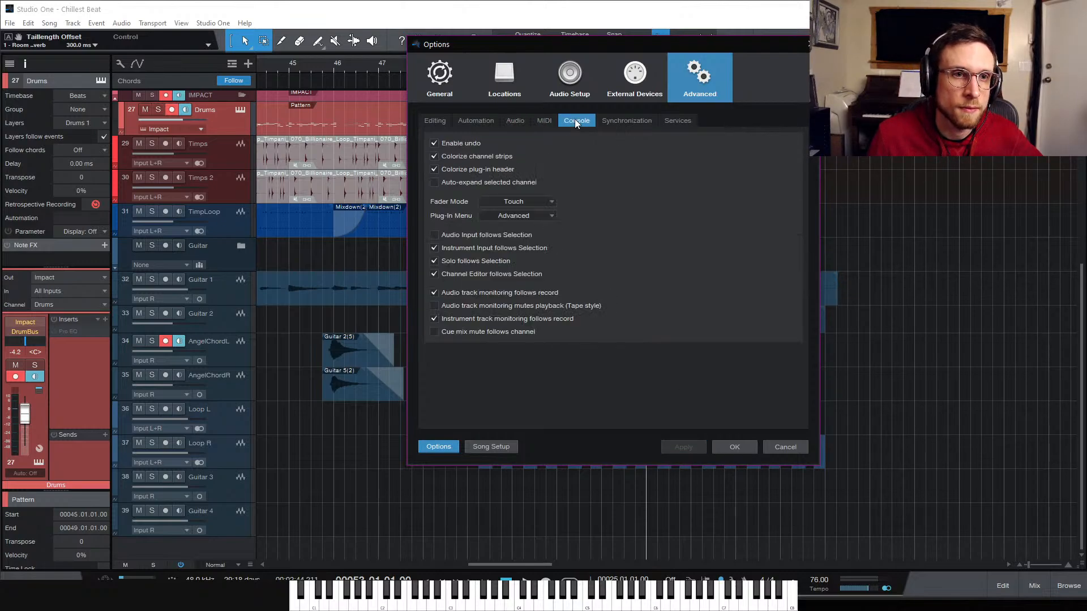
{"action": "left_click", "coordinate": [614, 121]}
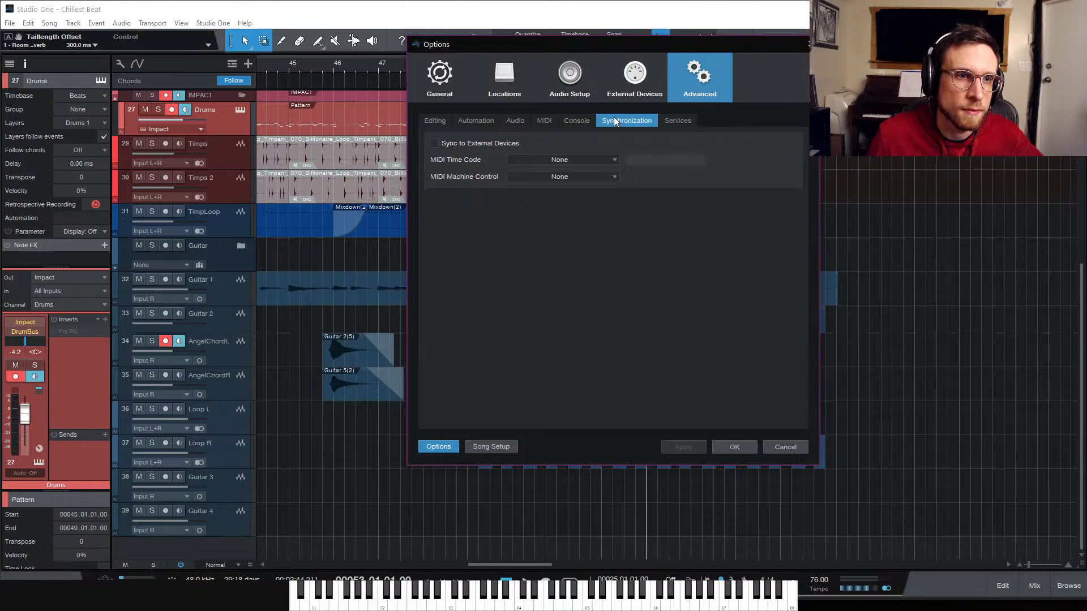
{"action": "left_click", "coordinate": [682, 122]}
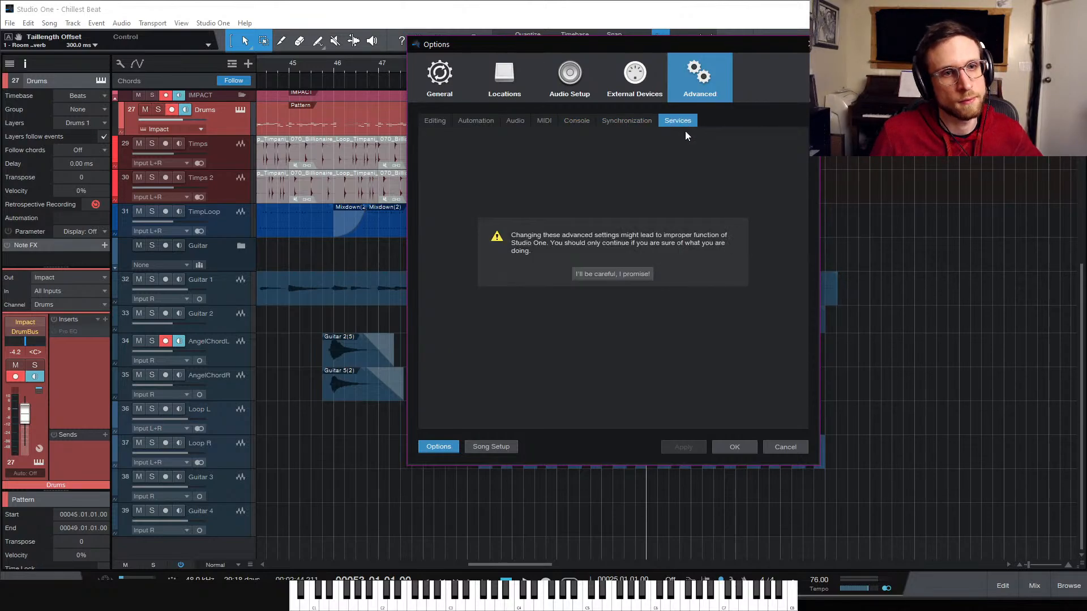
{"action": "left_click", "coordinate": [733, 447]}
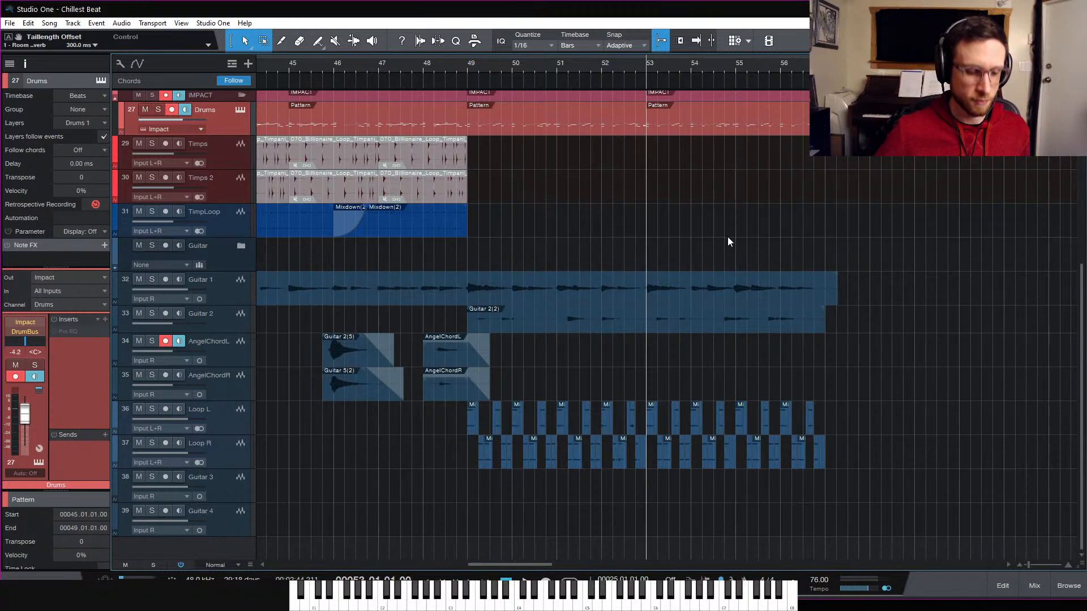
Step: Play the song's ending from bar 53 across the whole arrangement
{"action": "key", "text": "w"}
{"action": "key", "text": "w"}
{"action": "scroll", "coordinate": [761, 241], "scroll_direction": "left", "scroll_amount": 3}
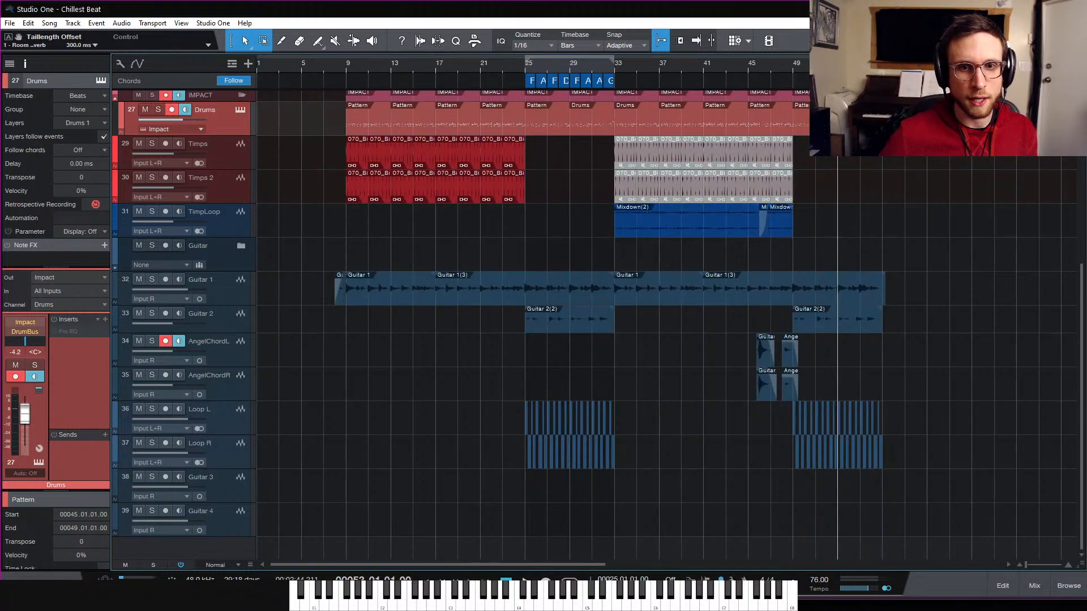
{"action": "key", "text": "space"}
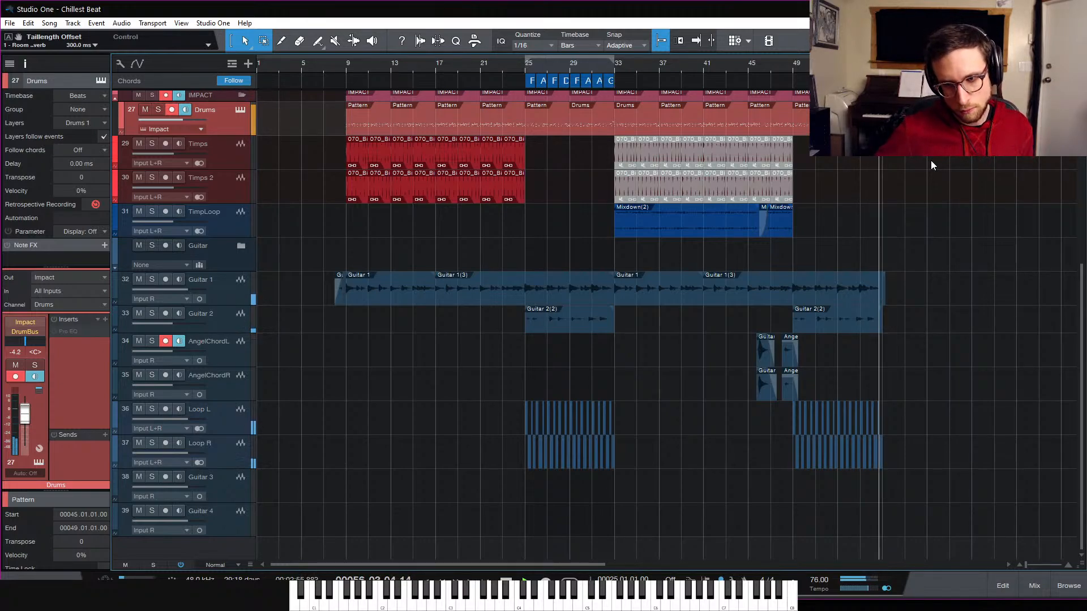
{"action": "key", "text": "space"}
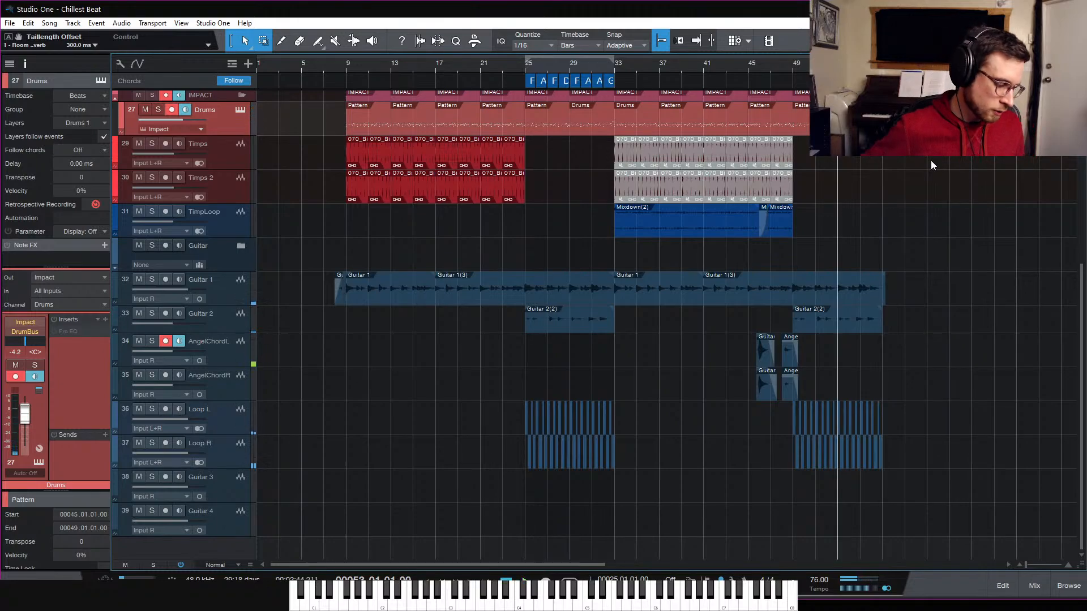
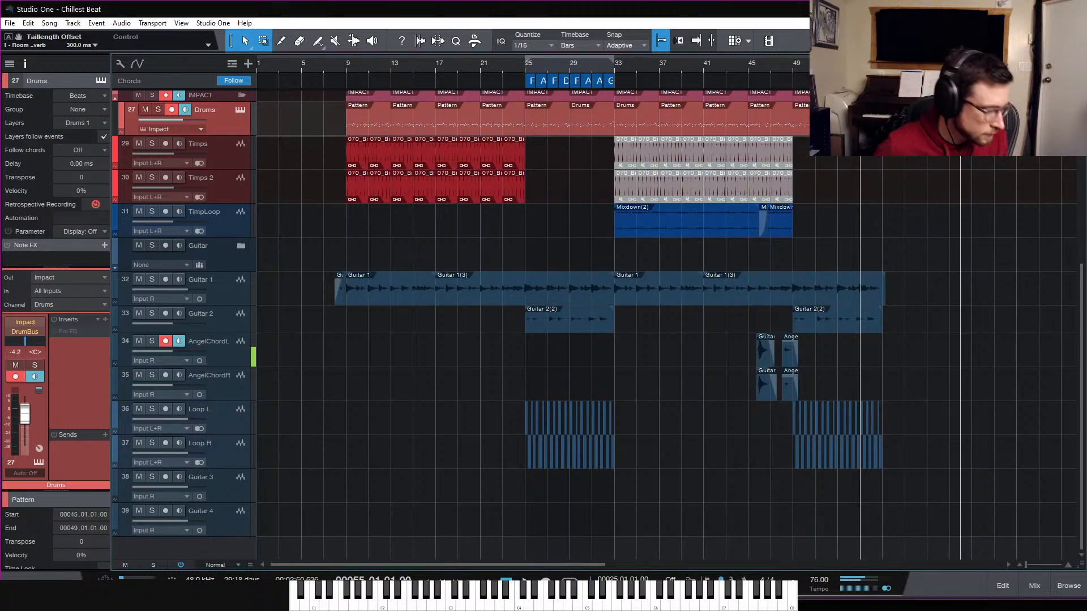
Step: Try recording an ending guitar chord take on the AngelChordL track from about bar 55, and delete it
{"action": "left_click", "coordinate": [222, 355]}
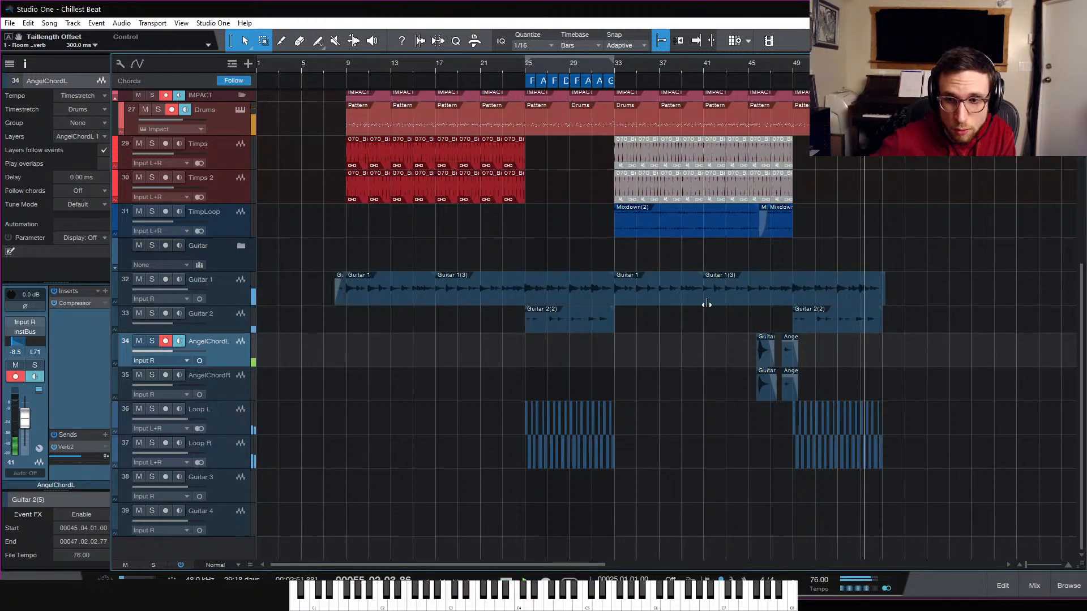
{"action": "key", "text": "KP_Multiply"}
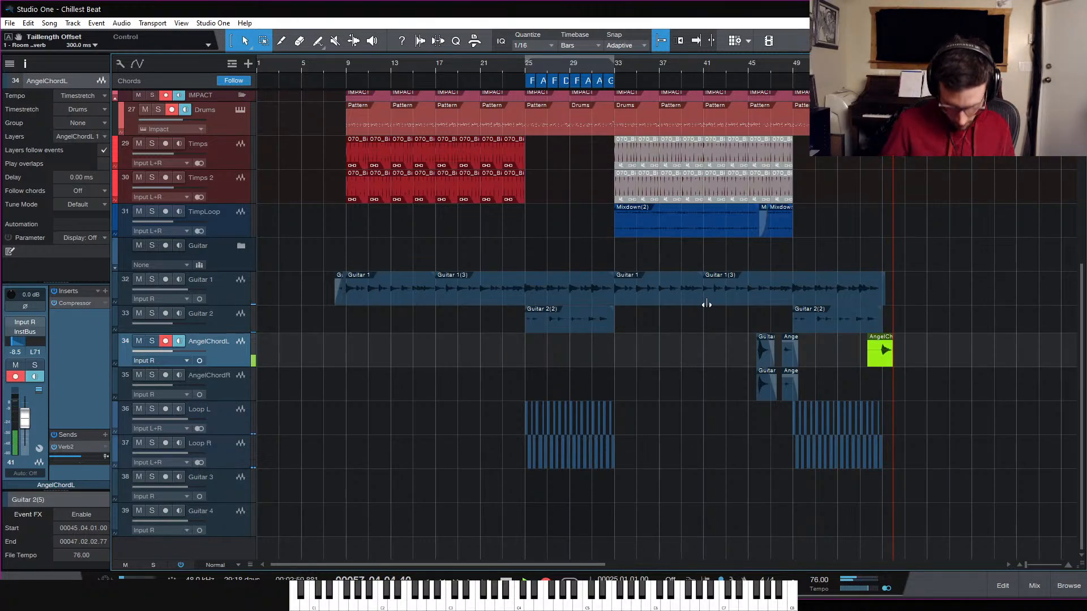
{"action": "key", "text": "space"}
{"action": "key", "text": "Delete"}
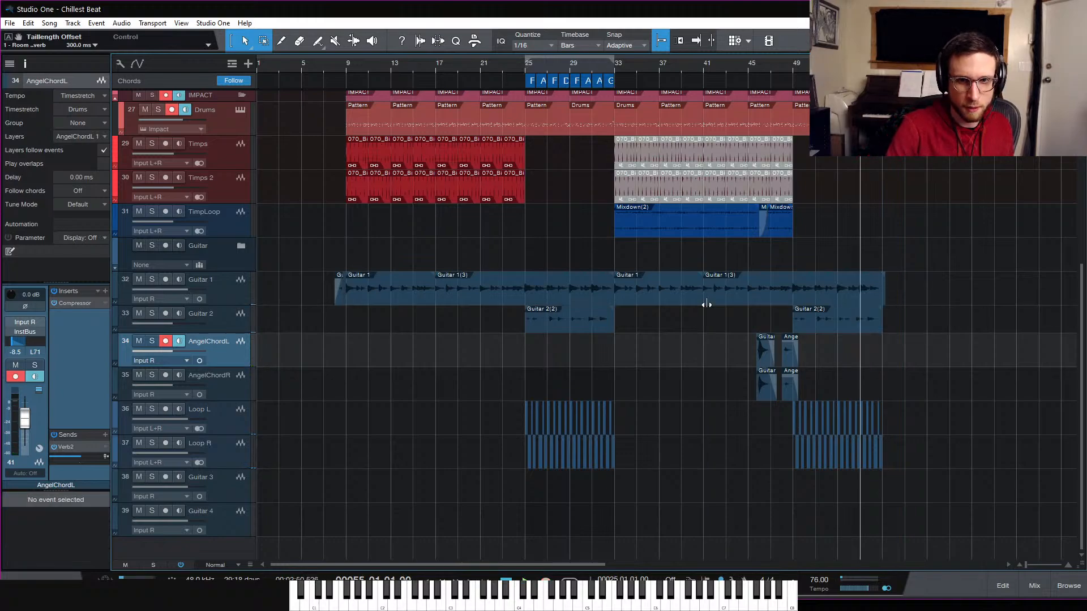
Step: Record a guitar chord take on the AngelChordL track over the song's ending, from about bar 55 to bar 59
{"action": "key", "text": "KP_Multiply"}
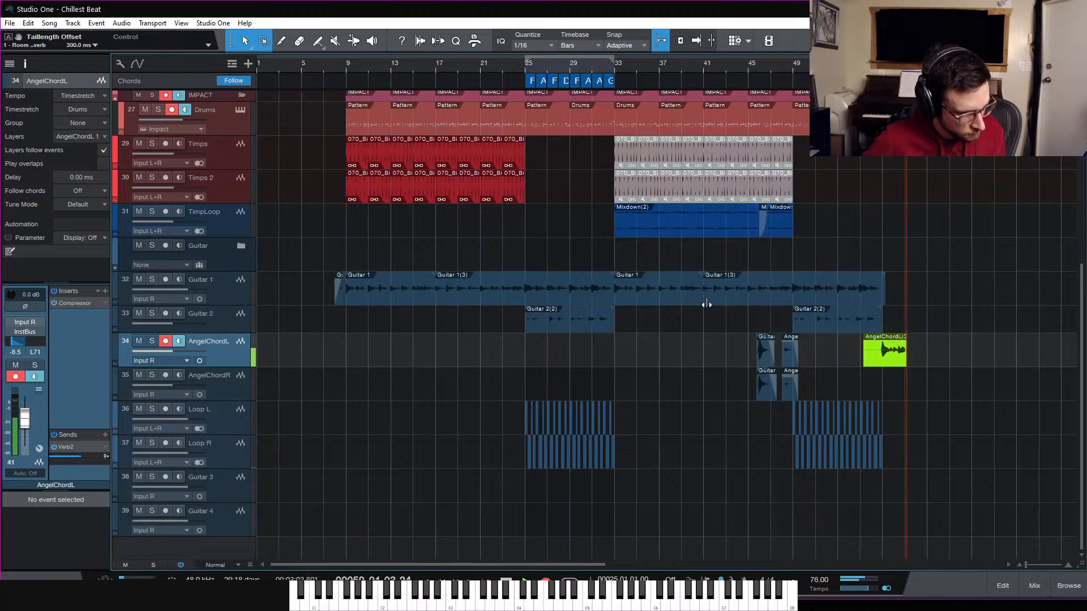
{"action": "key", "text": "space"}
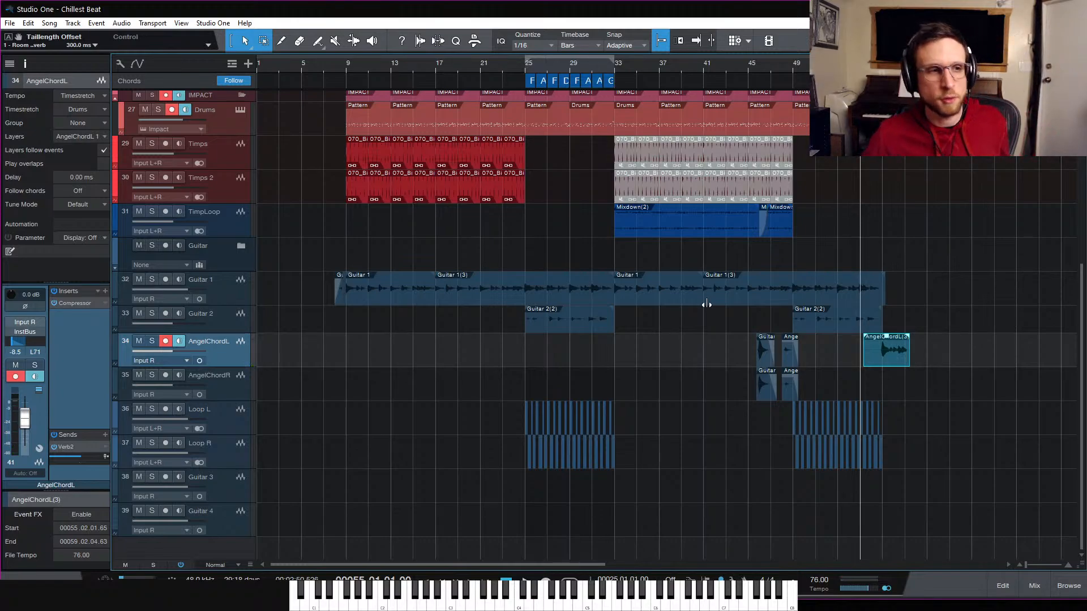
{"action": "left_click", "coordinate": [355, 388]}
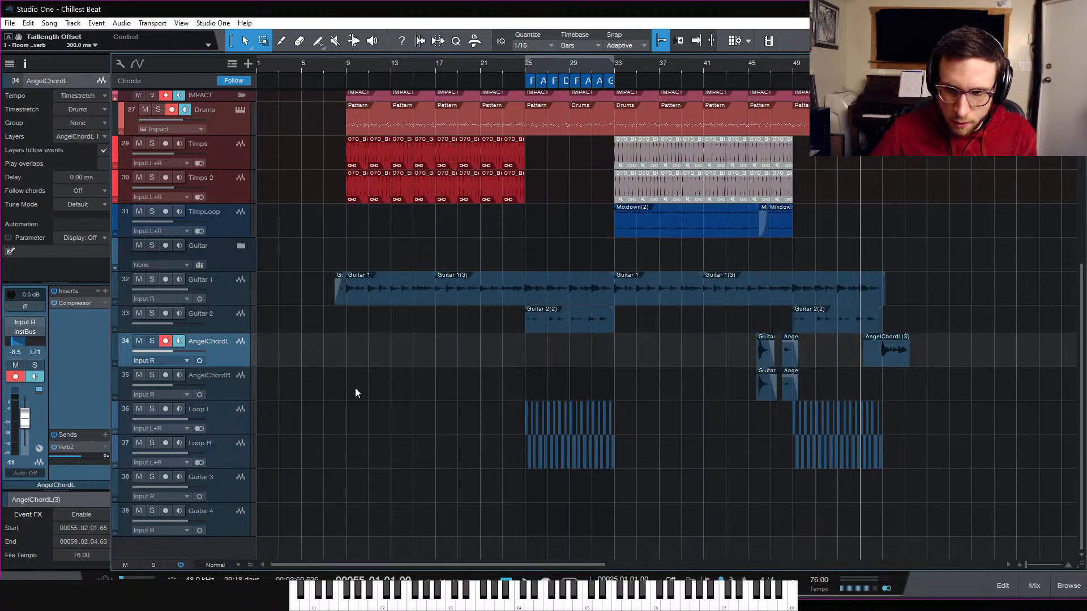